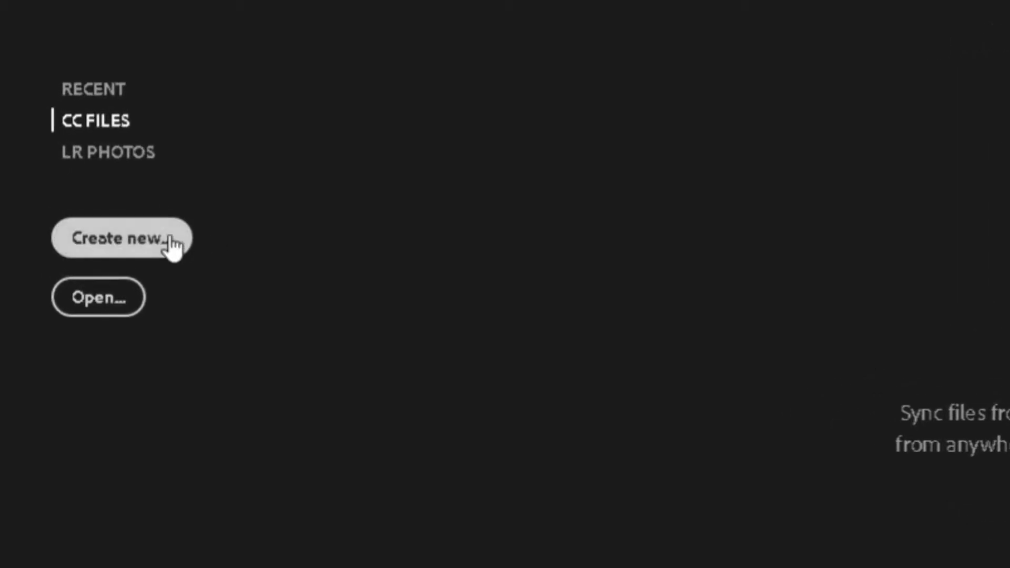
Open directory-2713360_1920.jpg from the Pictures > examples 1 folder via File > Open.
{"action": "left_click", "coordinate": [93, 91]}
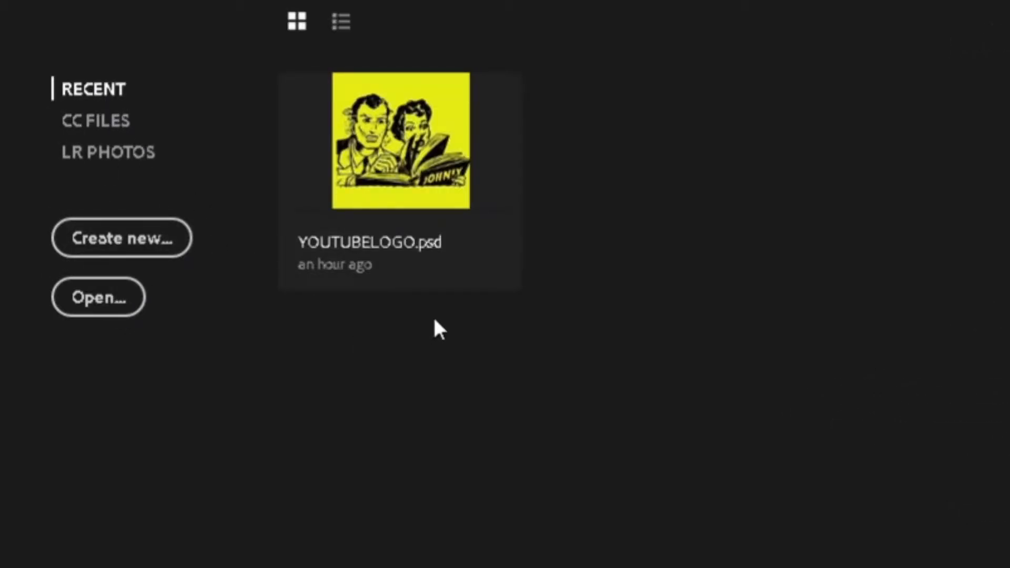
{"action": "left_click", "coordinate": [32, 8]}
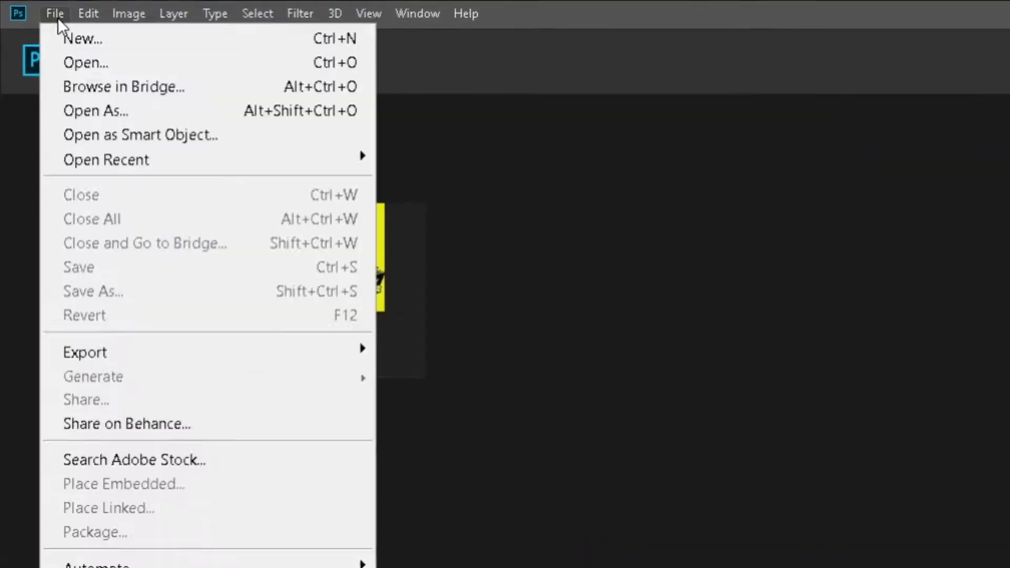
{"action": "left_click", "coordinate": [55, 14]}
{"action": "left_click", "coordinate": [84, 21]}
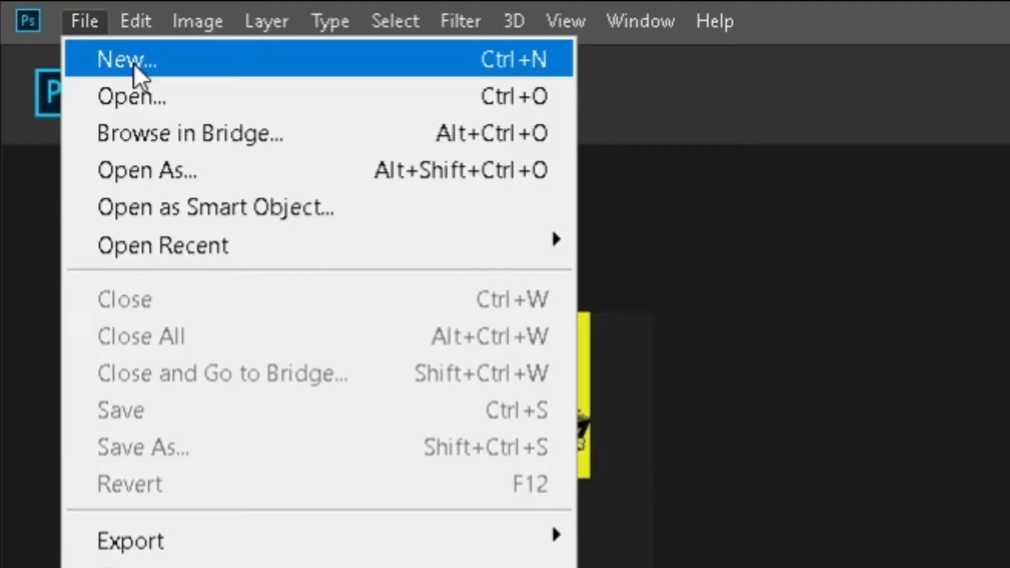
{"action": "left_click", "coordinate": [140, 96]}
{"action": "left_click", "coordinate": [292, 188]}
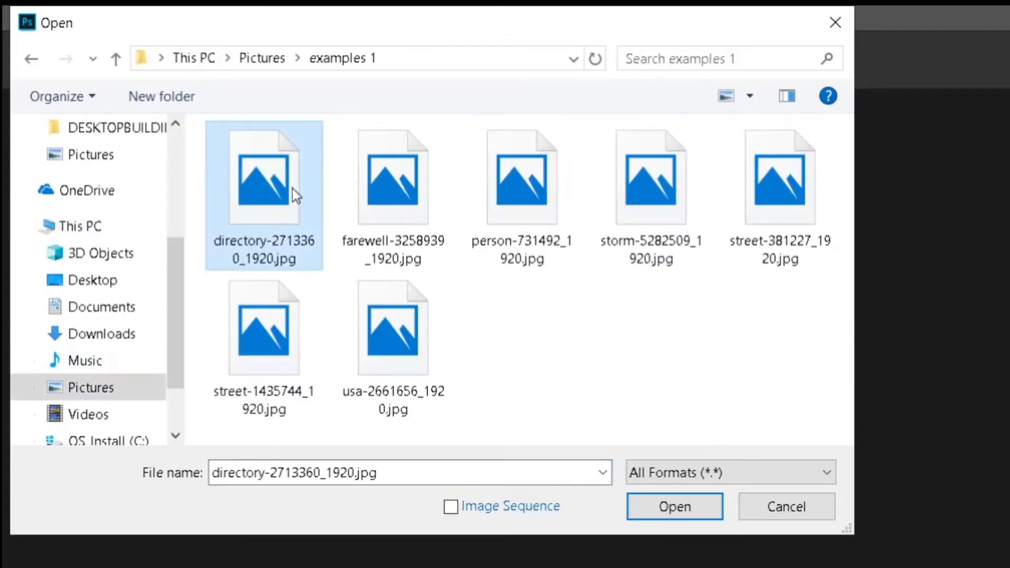
{"action": "left_click", "coordinate": [635, 506]}
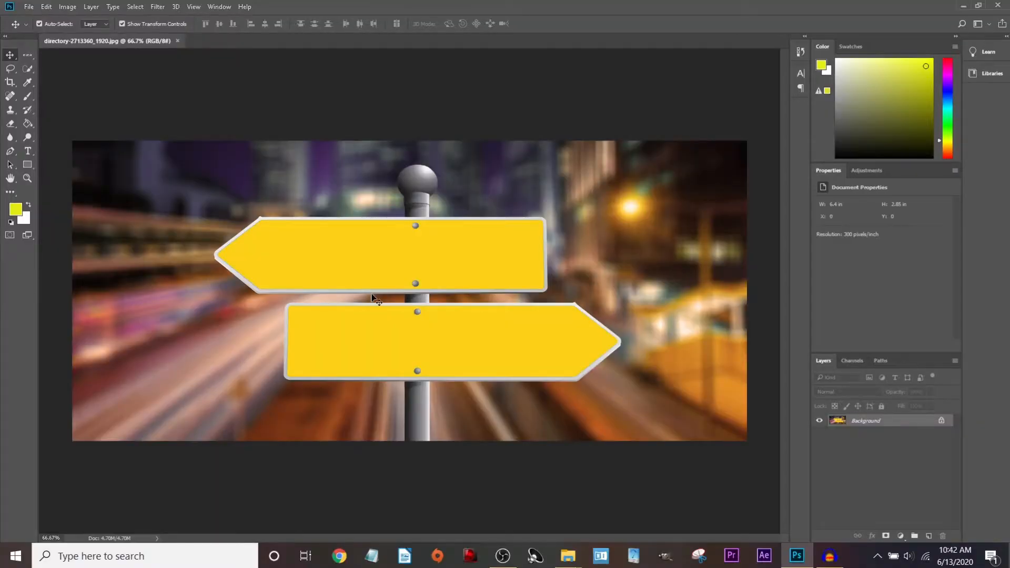
Open the signpost, farewell, person and storm JPGs together in one File > Open.
{"action": "left_click", "coordinate": [28, 6]}
{"action": "left_click", "coordinate": [99, 33]}
{"action": "left_click", "coordinate": [180, 109]}
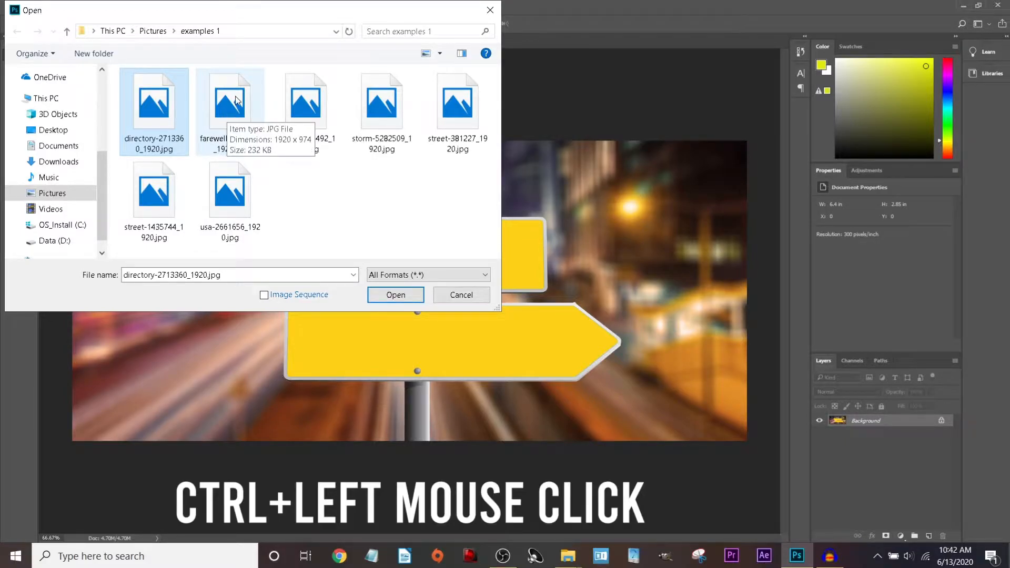
{"action": "left_click", "coordinate": [227, 113], "text": "ctrl"}
{"action": "left_click", "coordinate": [305, 108], "text": "ctrl"}
{"action": "left_click", "coordinate": [382, 108], "text": "ctrl"}
{"action": "left_click", "coordinate": [395, 294]}
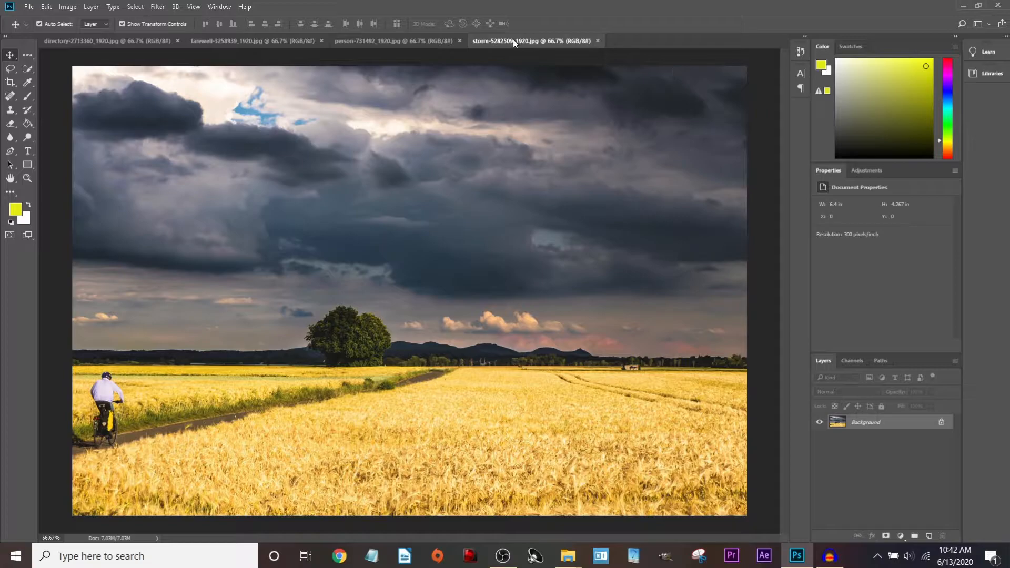
Switch between the open photo tabs to look through each image.
{"action": "left_click", "coordinate": [385, 40]}
{"action": "left_click", "coordinate": [247, 40]}
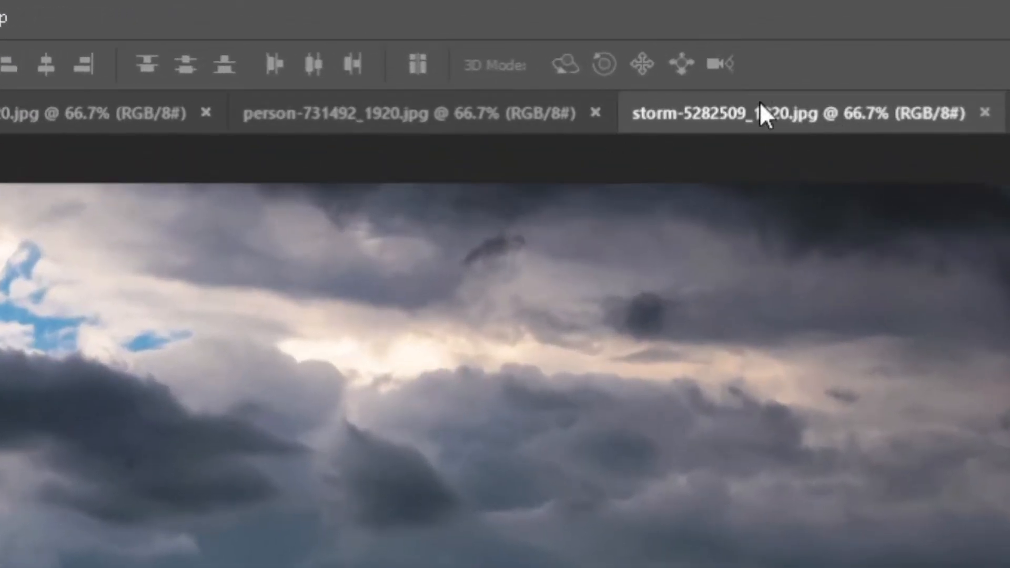
{"action": "left_click", "coordinate": [363, 110]}
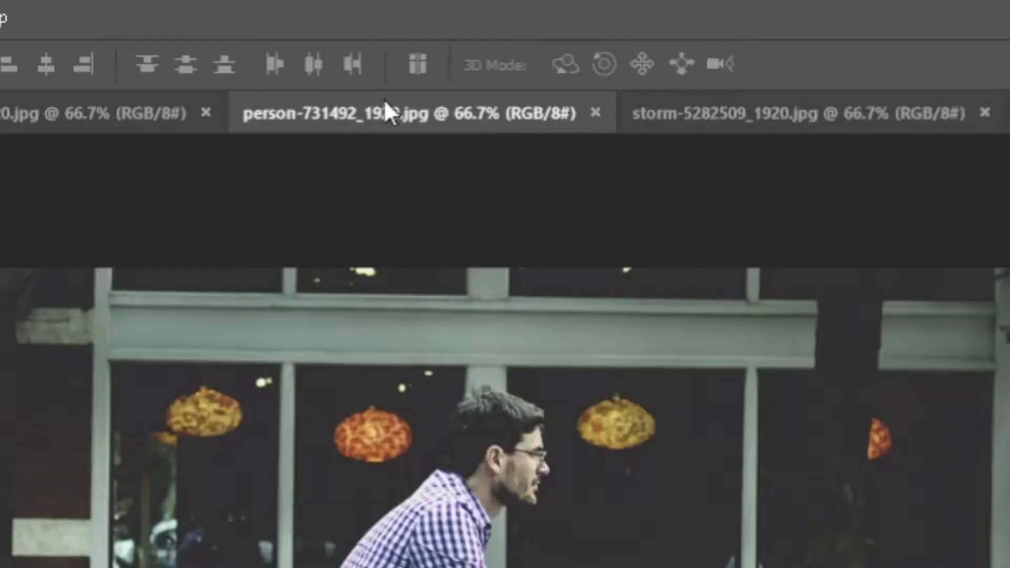
{"action": "left_click", "coordinate": [79, 113]}
{"action": "left_click", "coordinate": [1, 113]}
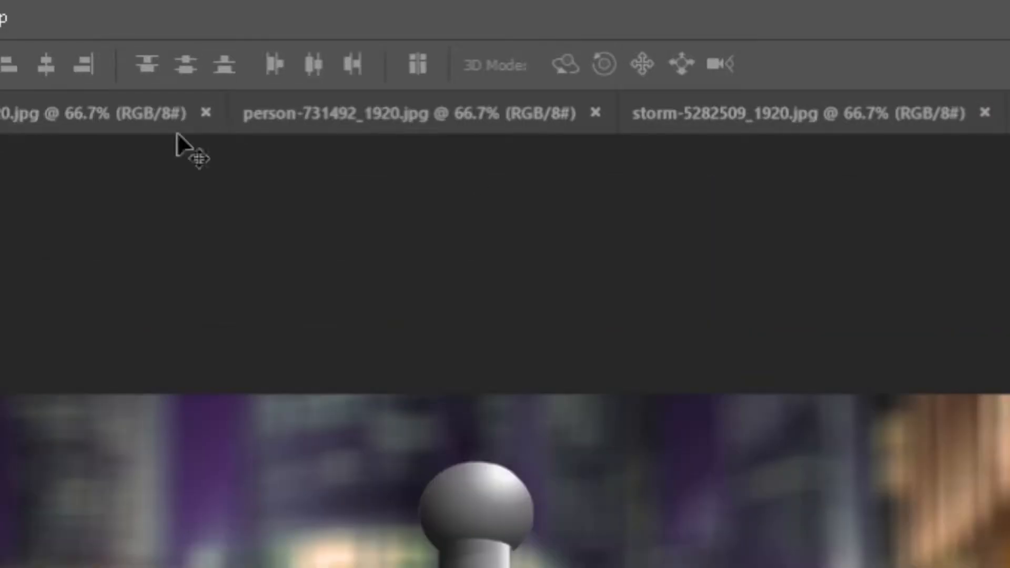
Close the person, storm, farewell and signpost photo tabs.
{"action": "left_click", "coordinate": [594, 111]}
{"action": "left_click", "coordinate": [595, 111]}
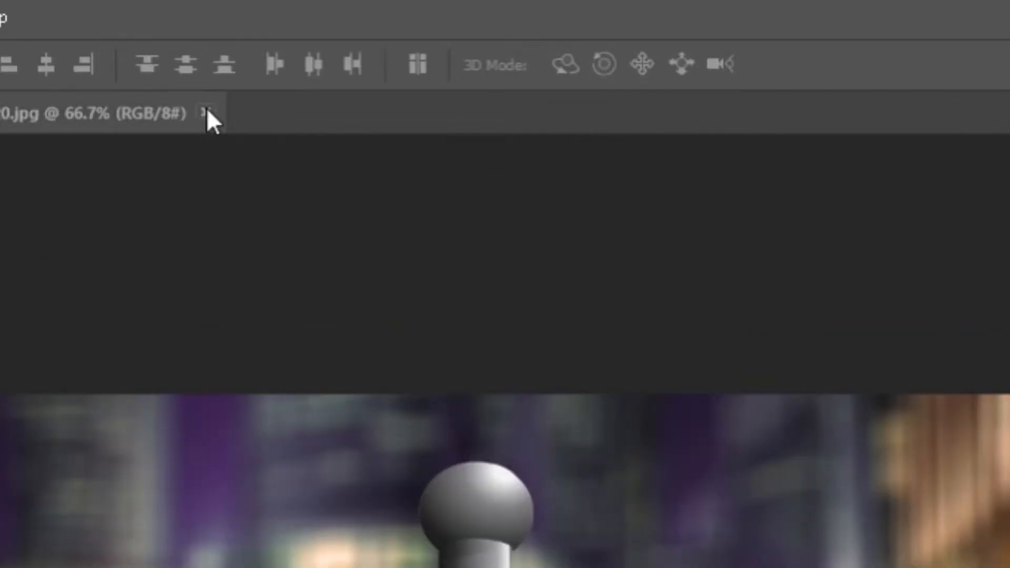
{"action": "left_click", "coordinate": [206, 112]}
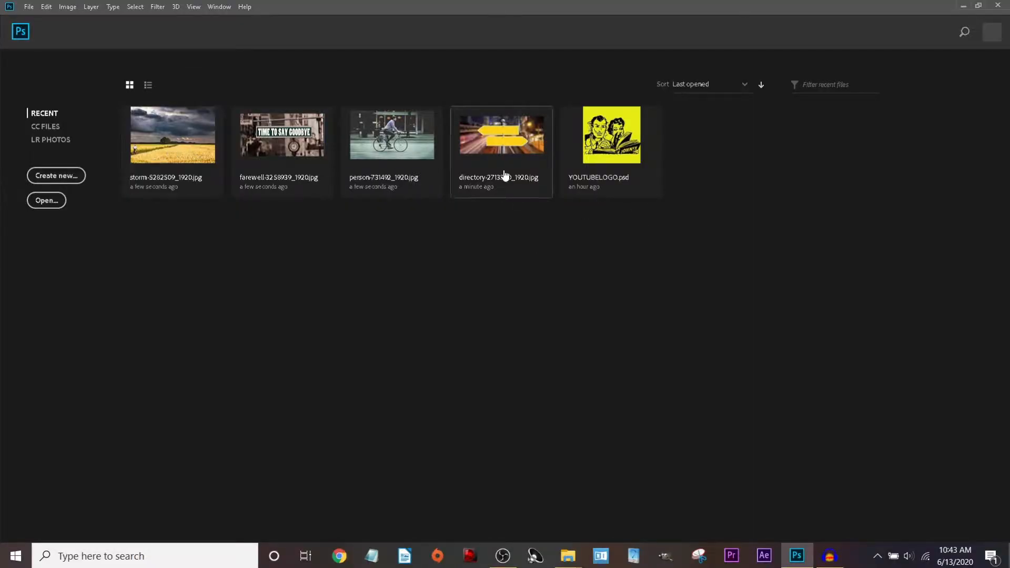
{"action": "left_click", "coordinate": [476, 168]}
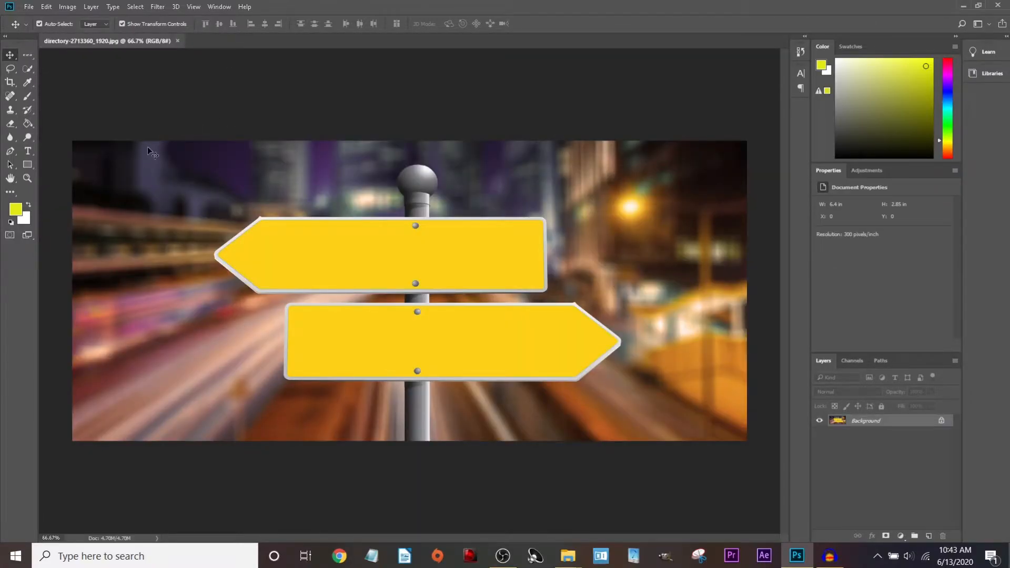
{"action": "left_click", "coordinate": [177, 40]}
Bring up the New Document dialog from the File menu.
{"action": "left_click", "coordinate": [29, 7]}
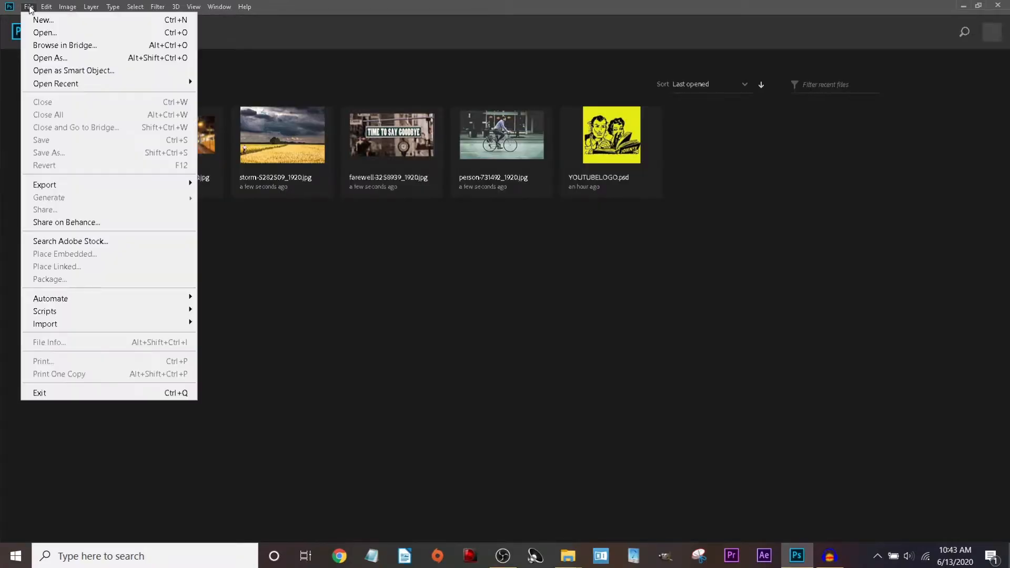
{"action": "left_click", "coordinate": [58, 20]}
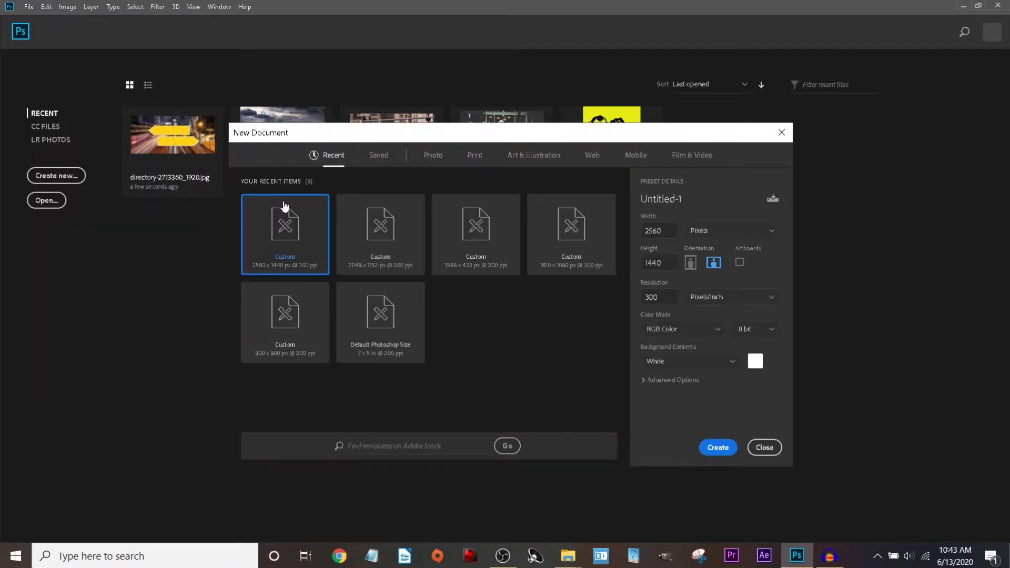
{"action": "left_click", "coordinate": [29, 7]}
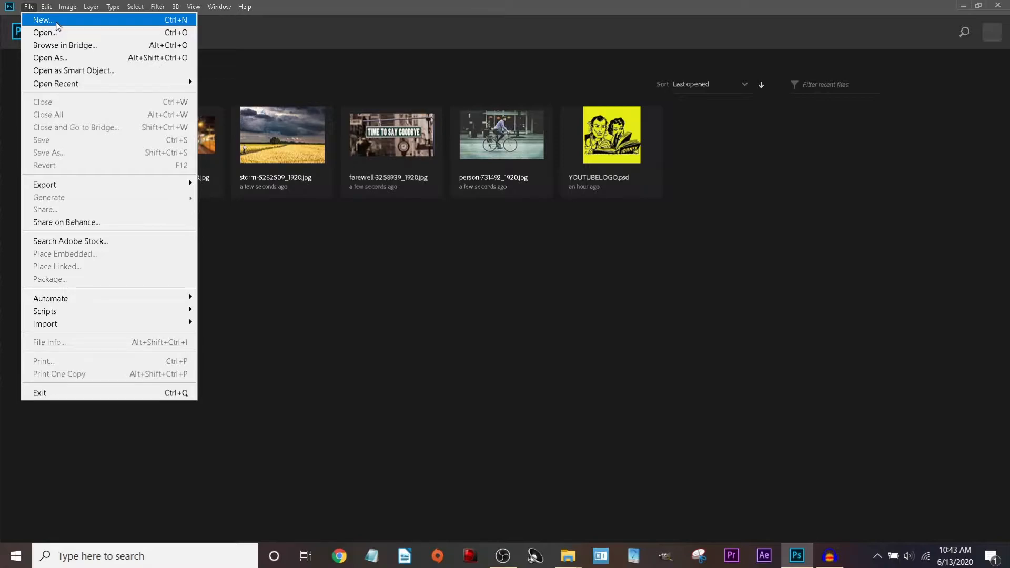
{"action": "left_click", "coordinate": [57, 22]}
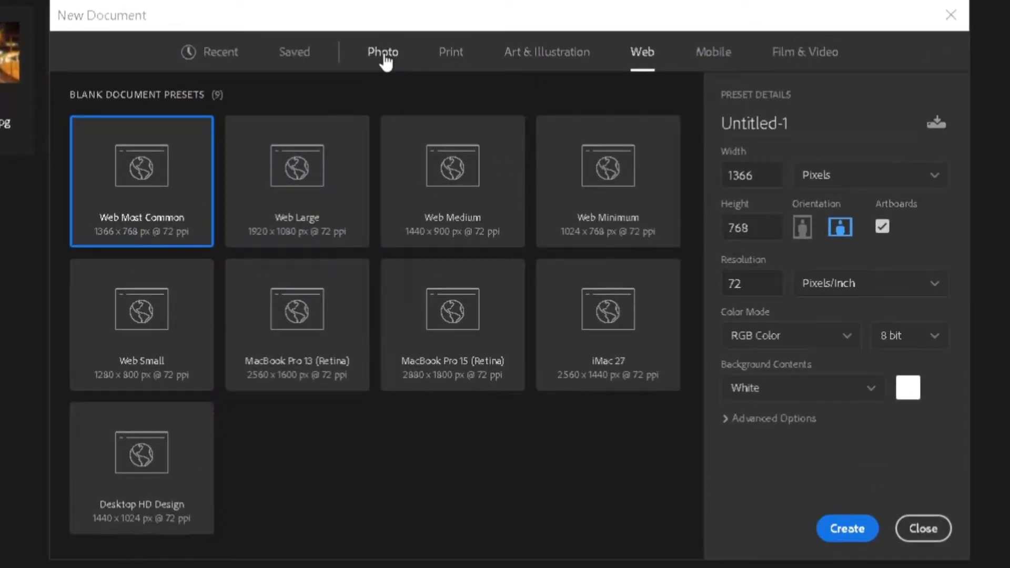
Browse the Photo, Print, Art & Illustration, Web and Mobile presets, ending on Recent.
{"action": "left_click", "coordinate": [384, 57]}
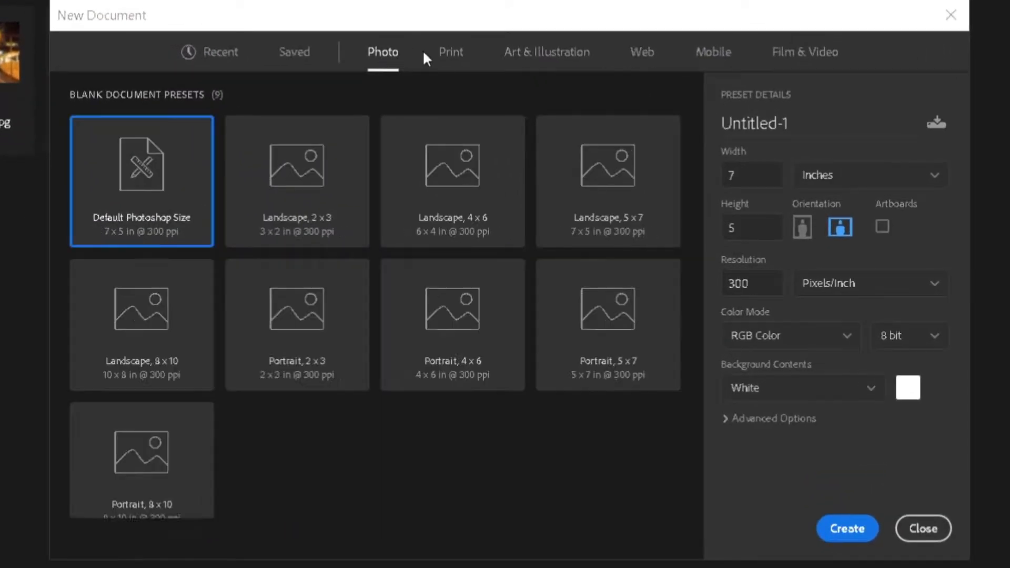
{"action": "left_click", "coordinate": [452, 54]}
{"action": "left_click", "coordinate": [547, 55]}
{"action": "left_click", "coordinate": [639, 53]}
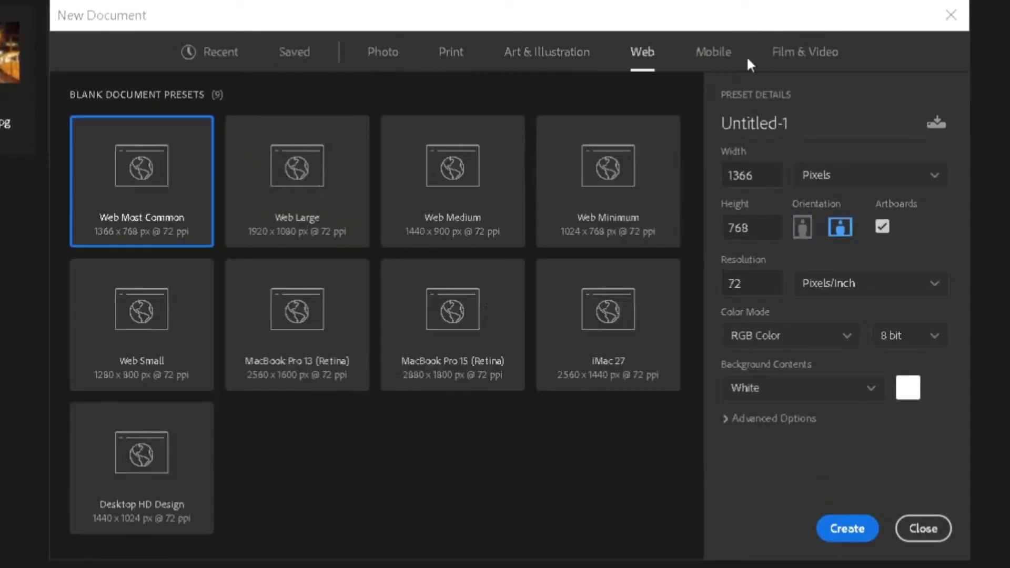
{"action": "left_click", "coordinate": [712, 52]}
{"action": "left_click", "coordinate": [220, 53]}
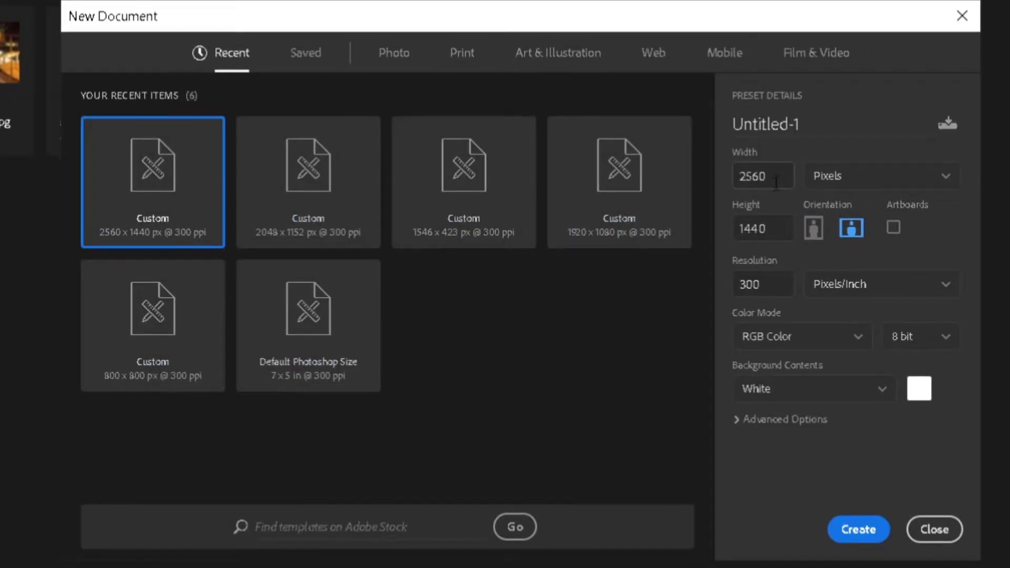
Enter width 1920 and height 1080, typing 'example' in the document name field.
{"action": "left_click", "coordinate": [776, 183]}
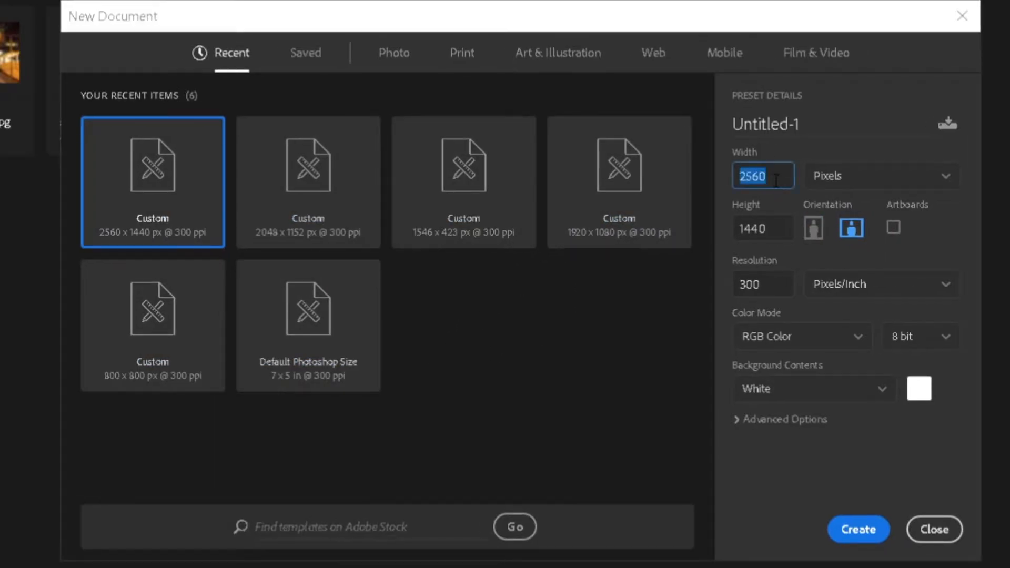
{"action": "type", "text": "1920"}
{"action": "left_click", "coordinate": [847, 120]}
{"action": "type", "text": "example"}
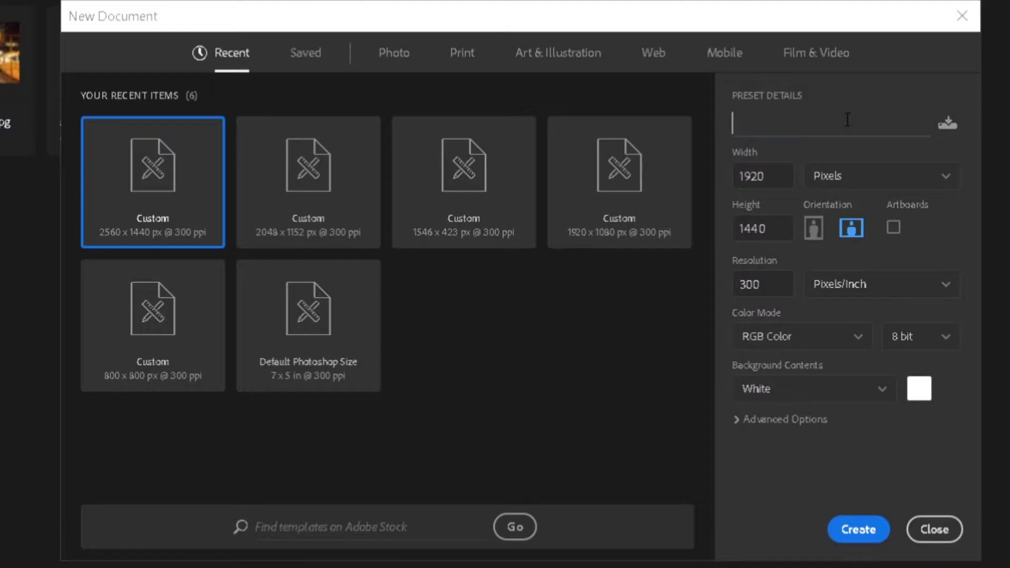
{"action": "left_click", "coordinate": [786, 173]}
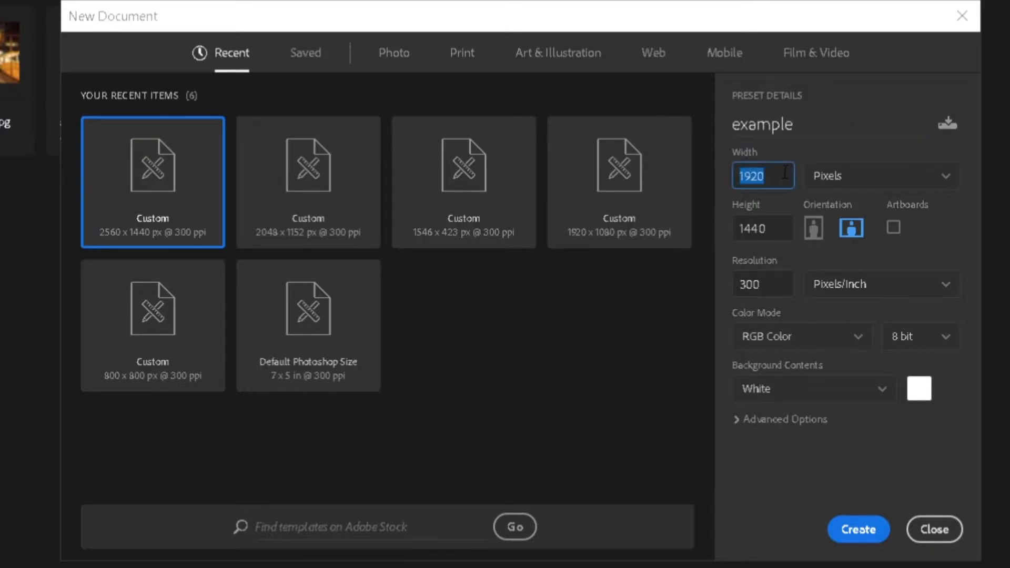
{"action": "left_click", "coordinate": [787, 232]}
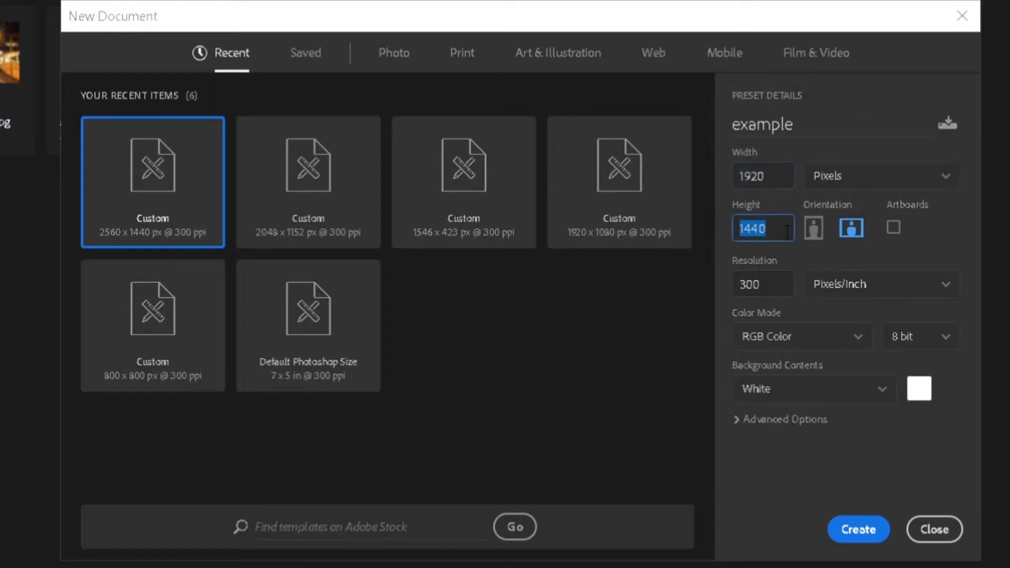
{"action": "type", "text": "1080"}
Keep the units on Pixels and leave the orientation set to landscape.
{"action": "left_click", "coordinate": [844, 175]}
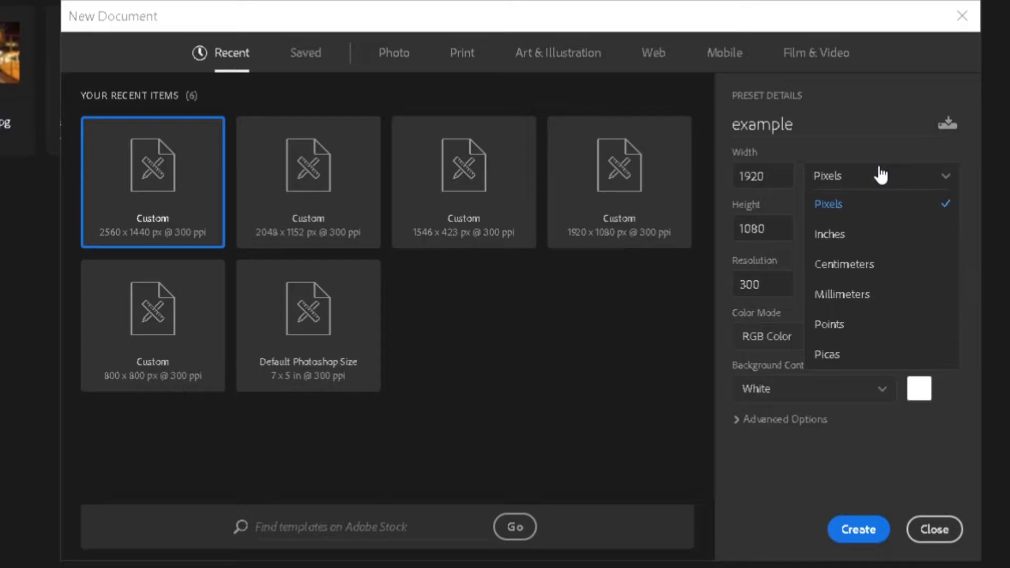
{"action": "left_click", "coordinate": [865, 206]}
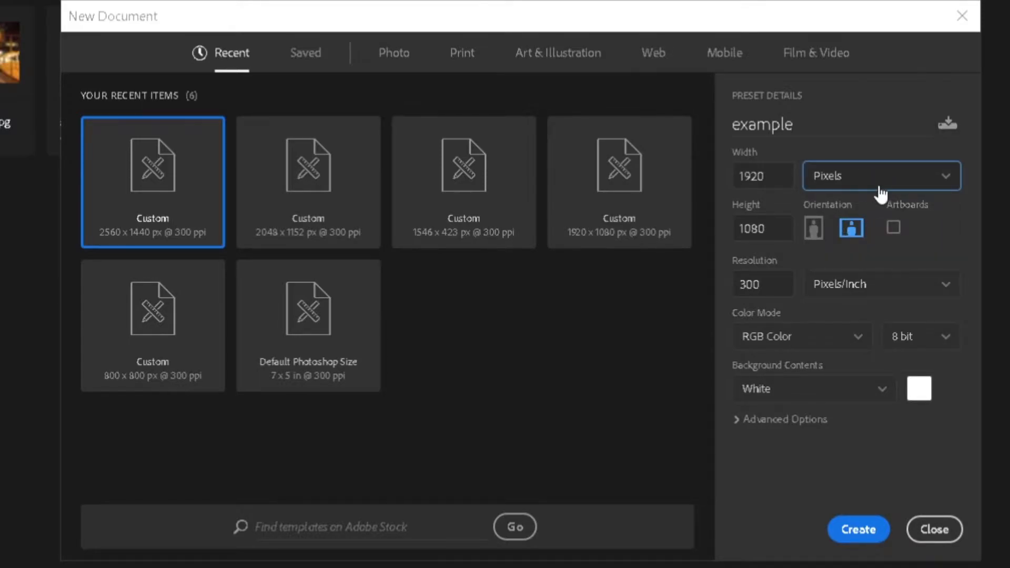
{"action": "left_click", "coordinate": [815, 234]}
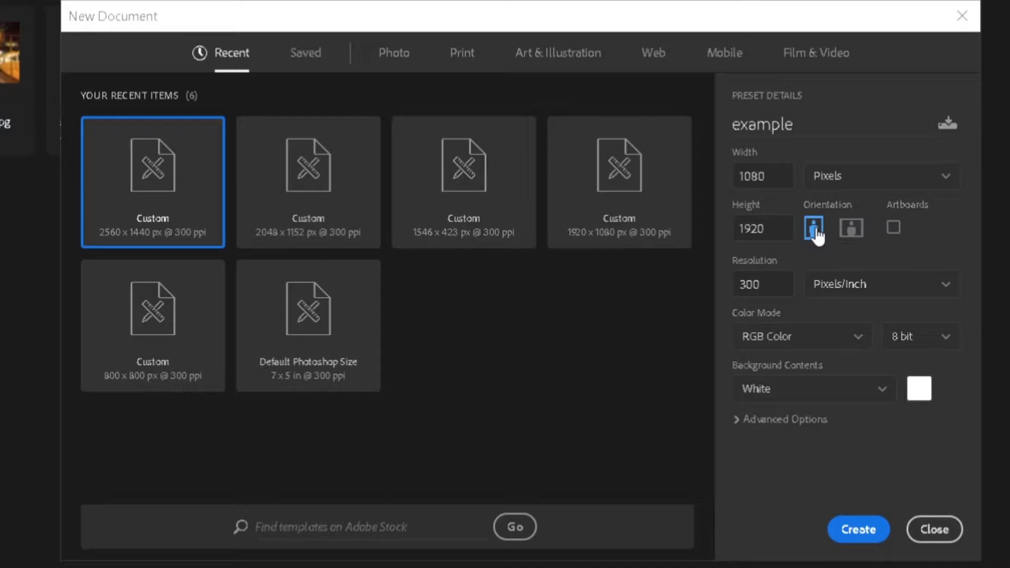
{"action": "left_click", "coordinate": [848, 228]}
{"action": "left_click", "coordinate": [817, 242]}
{"action": "left_click", "coordinate": [852, 232]}
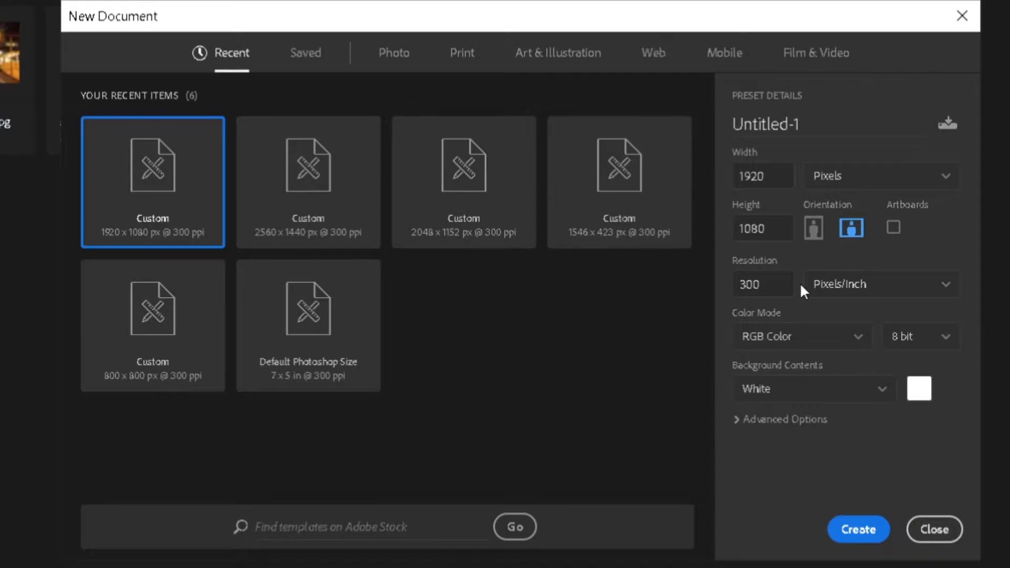
Set the resolution to 75 pixels/inch and keep 8 bit colour depth.
{"action": "double_click", "coordinate": [771, 287]}
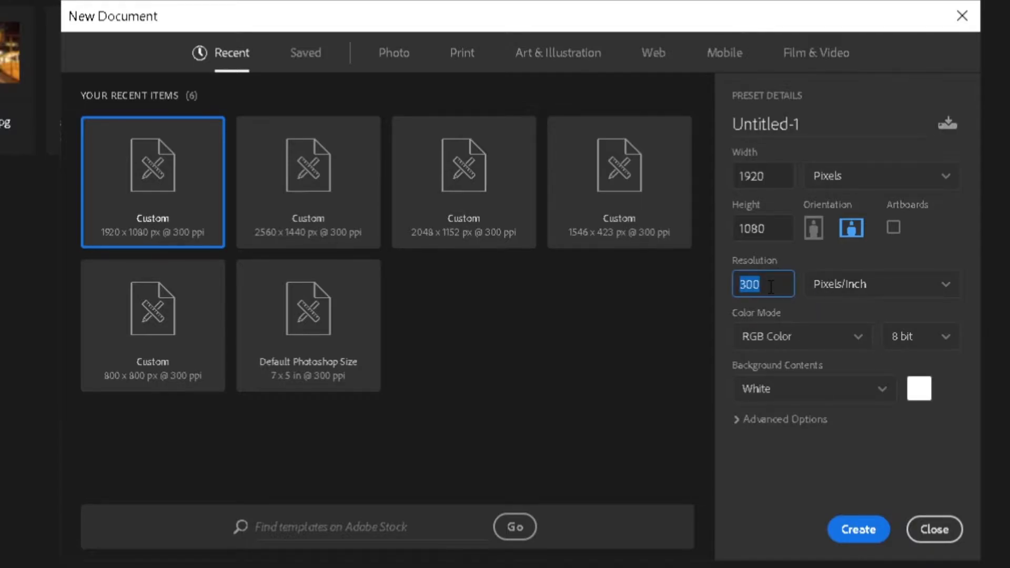
{"action": "key", "text": "BackSpace"}
{"action": "type", "text": "75"}
{"action": "left_click", "coordinate": [793, 334]}
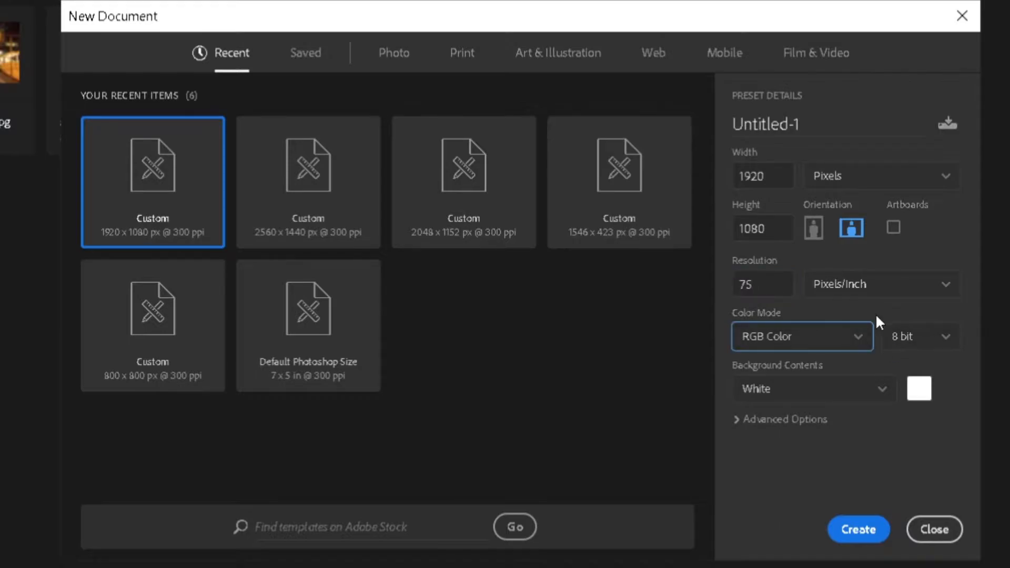
{"action": "left_click", "coordinate": [919, 342]}
{"action": "left_click", "coordinate": [902, 350]}
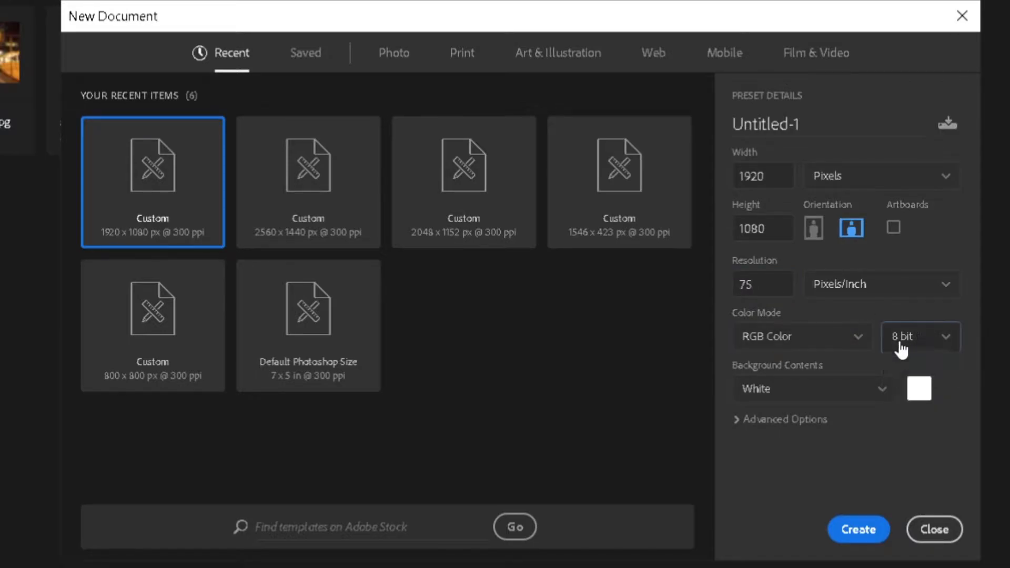
Set Background Contents to a custom colour and pick pure red in the Color Picker.
{"action": "left_click", "coordinate": [882, 395]}
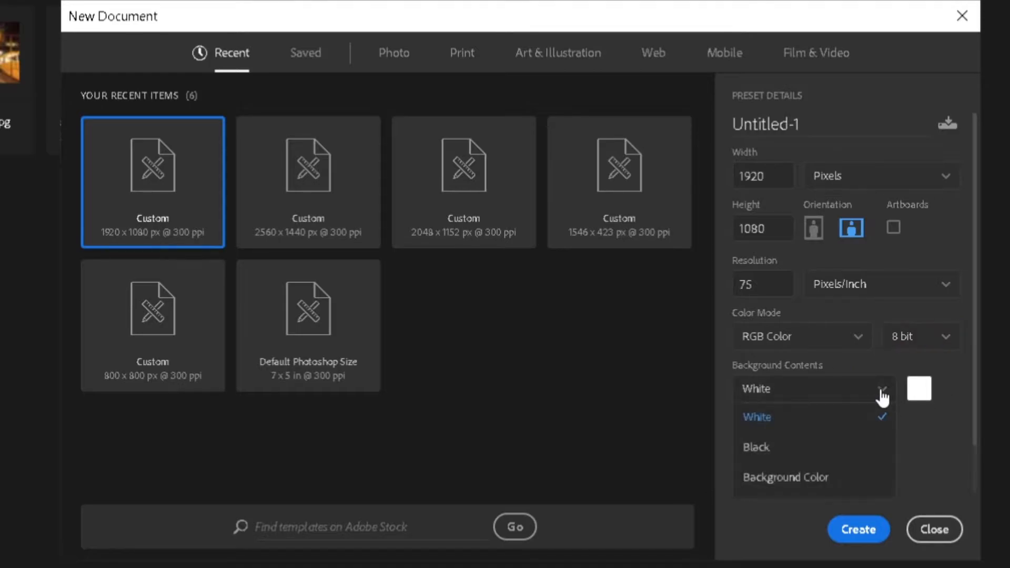
{"action": "left_click", "coordinate": [882, 396]}
{"action": "left_click", "coordinate": [882, 395]}
{"action": "left_click", "coordinate": [827, 478]}
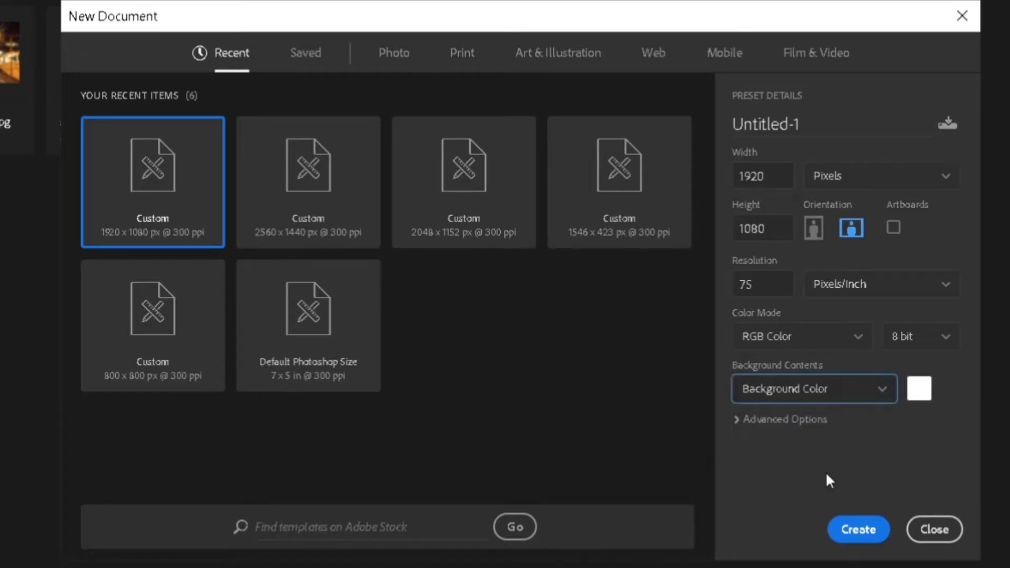
{"action": "left_click", "coordinate": [919, 395]}
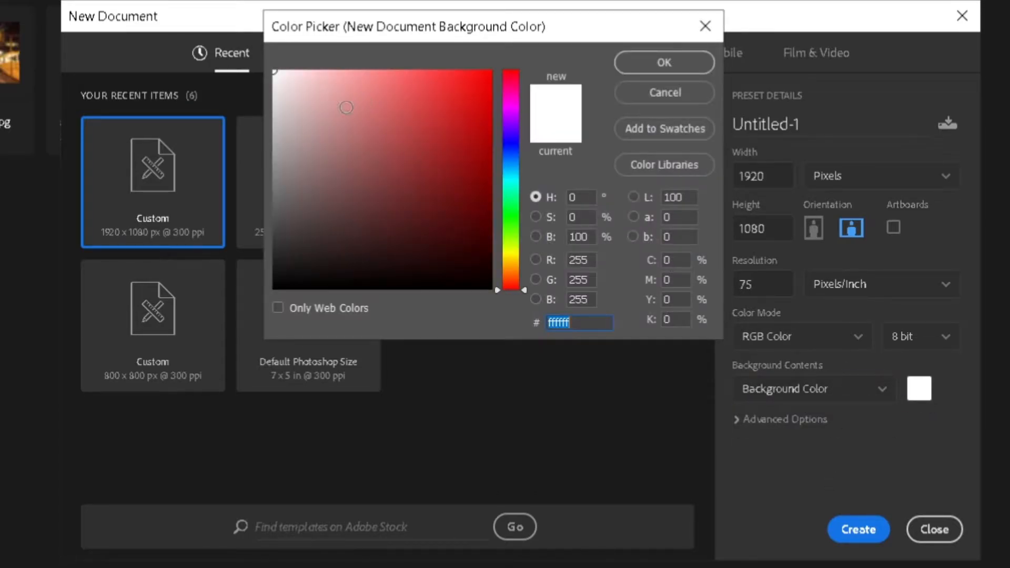
{"action": "left_click", "coordinate": [472, 117]}
{"action": "left_click_drag", "start_coordinate": [472, 117], "coordinate": [490, 46]}
{"action": "left_click", "coordinate": [662, 62]}
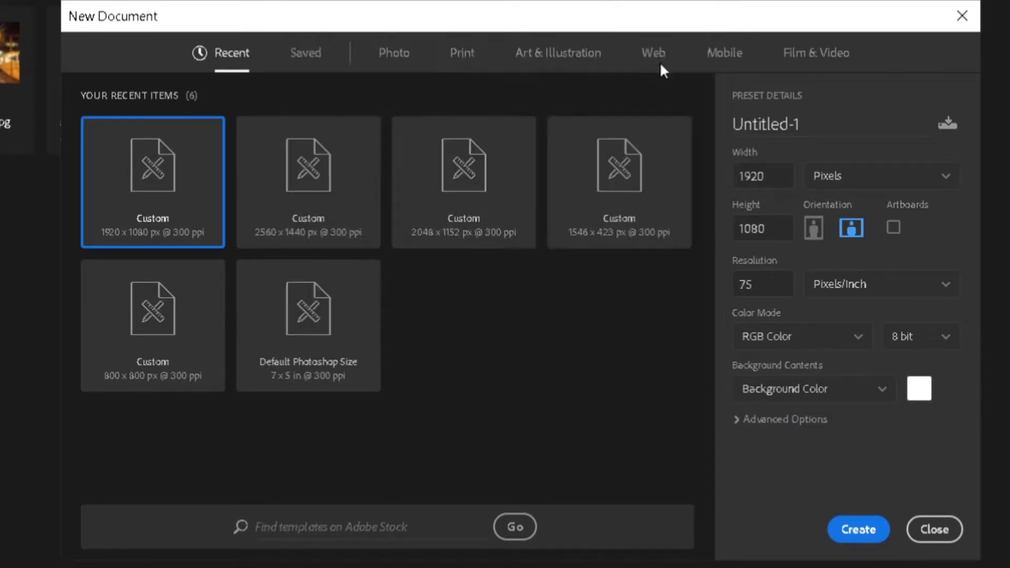
Create the red Untitled-1 document and switch to the Essentials (Default) workspace.
{"action": "left_click", "coordinate": [860, 530]}
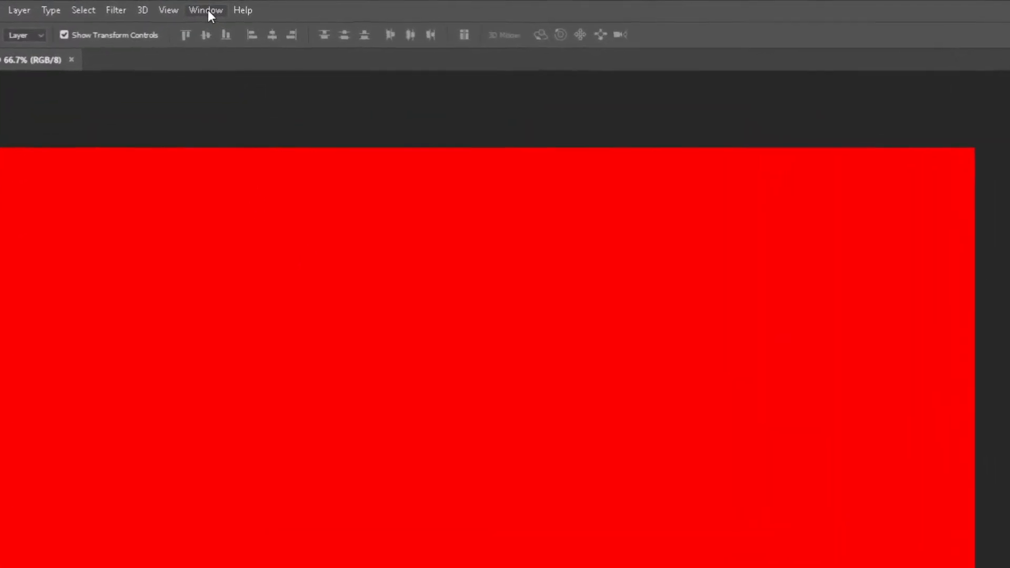
{"action": "left_click", "coordinate": [219, 6]}
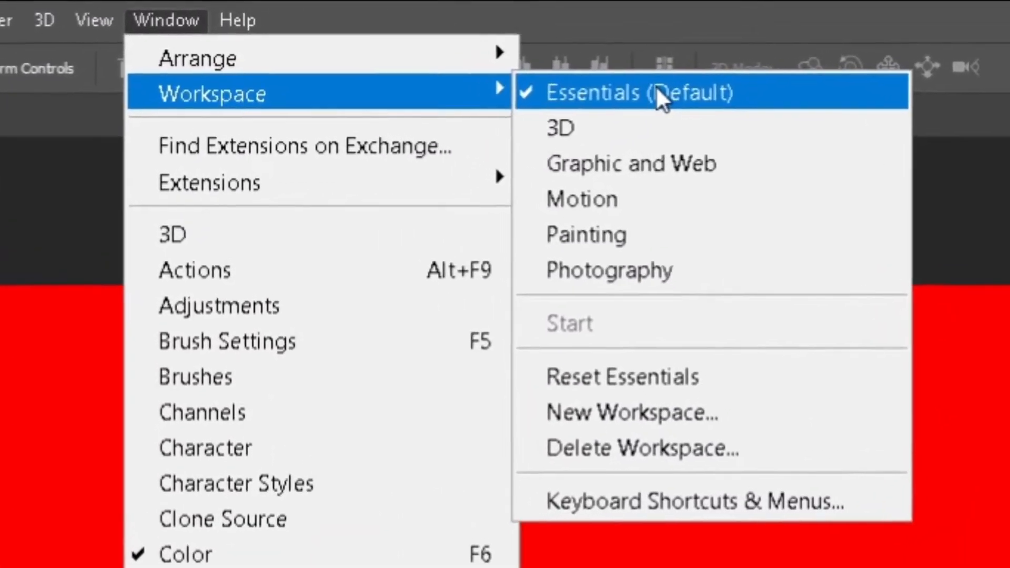
{"action": "left_click", "coordinate": [550, 70]}
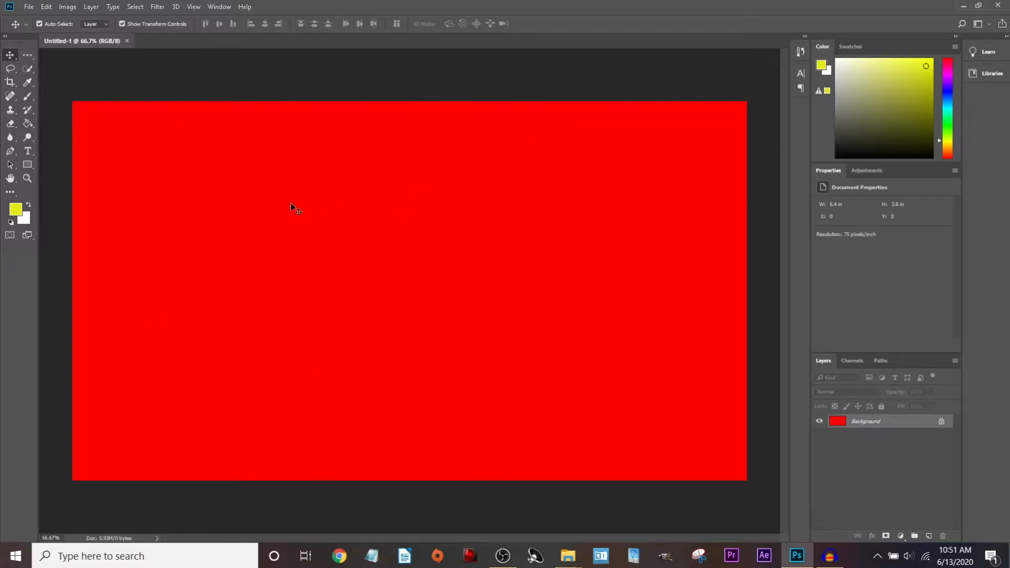
Cancel the Background layer conversion prompt and pick the blue swatch as foreground colour.
{"action": "left_click_drag", "start_coordinate": [391, 275], "coordinate": [518, 295]}
{"action": "left_click", "coordinate": [553, 229]}
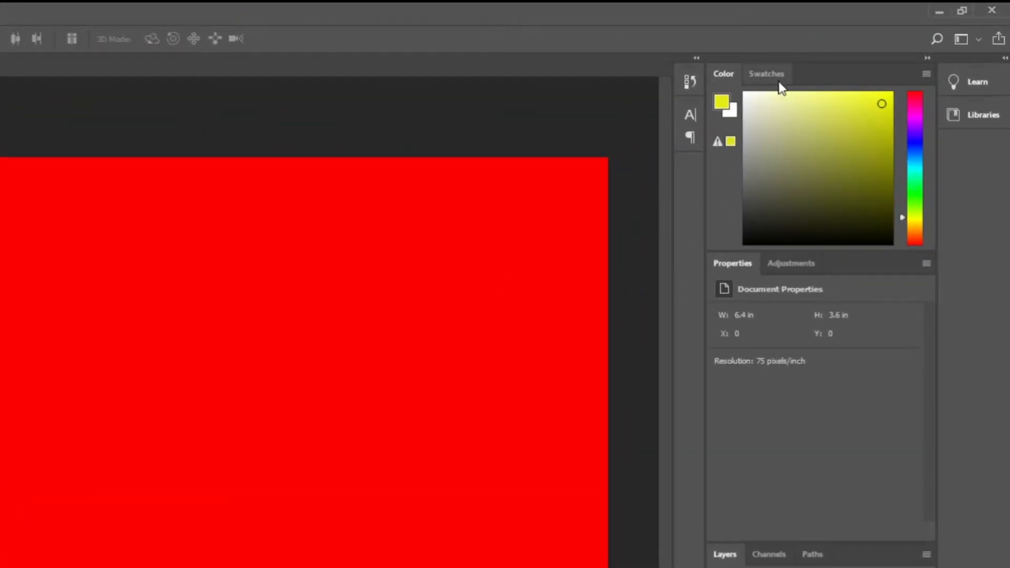
{"action": "left_click", "coordinate": [771, 77]}
{"action": "left_click", "coordinate": [719, 74]}
{"action": "left_click", "coordinate": [777, 74]}
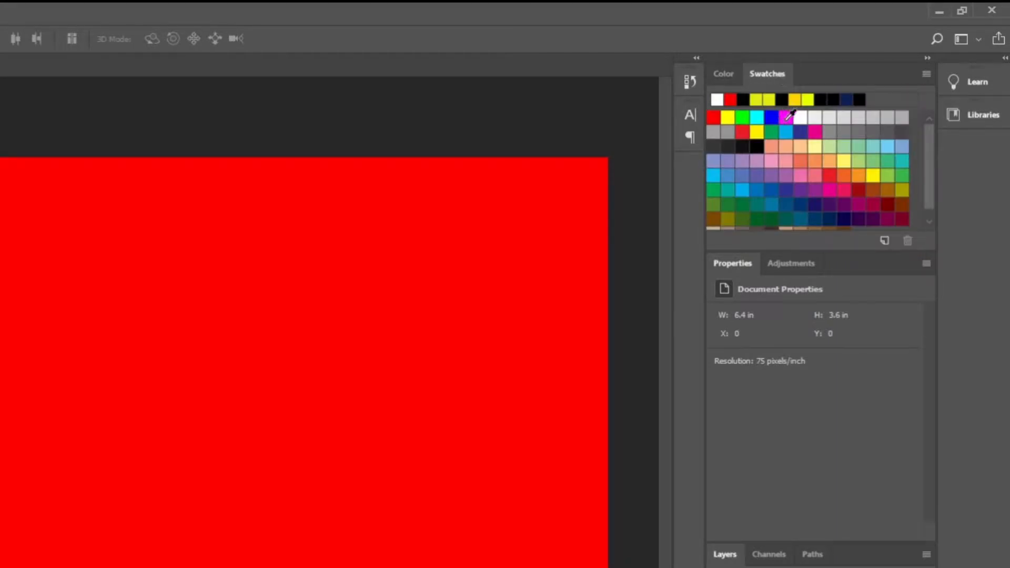
{"action": "left_click", "coordinate": [771, 116]}
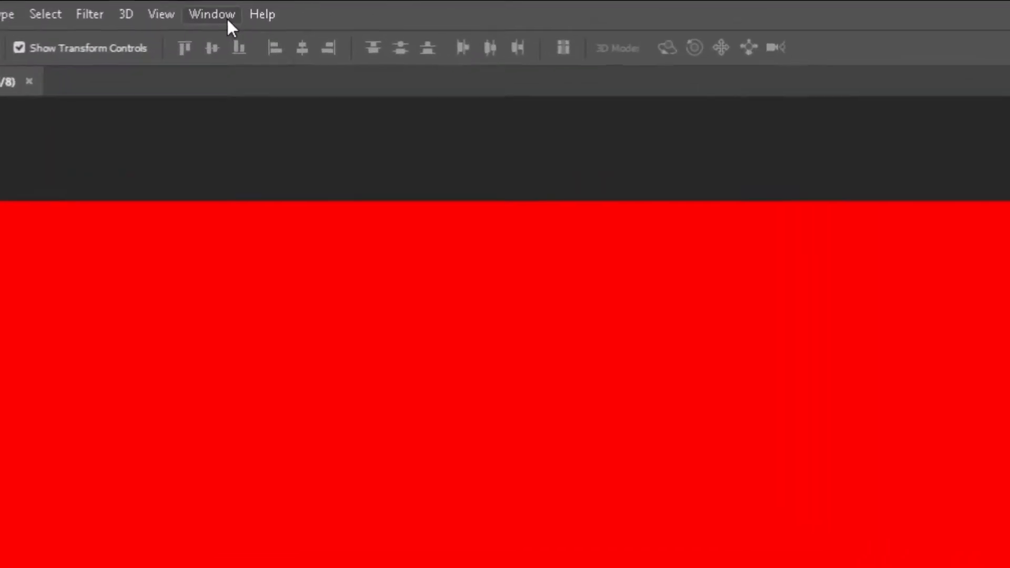
{"action": "left_click", "coordinate": [227, 19]}
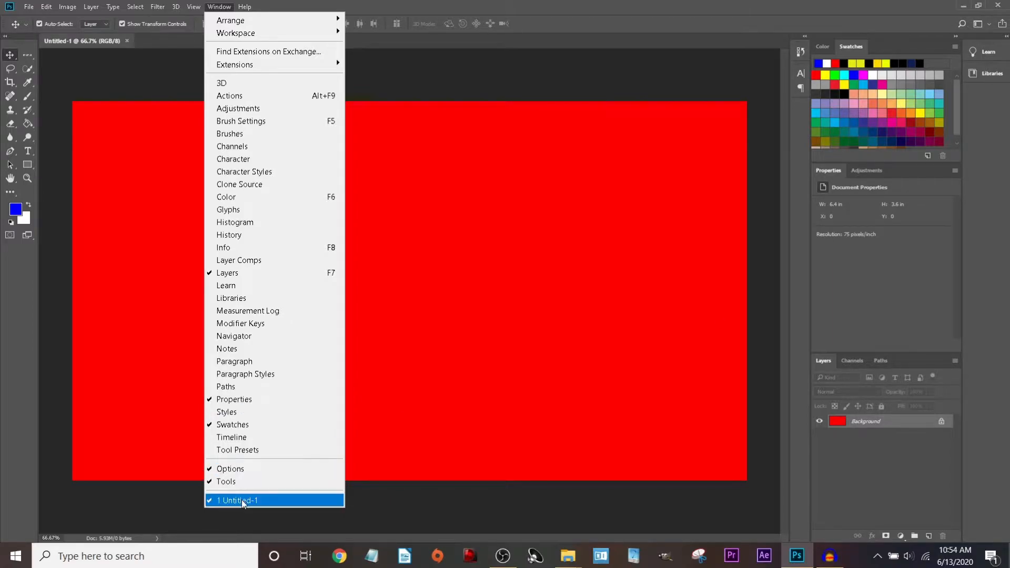
{"action": "left_click", "coordinate": [264, 224]}
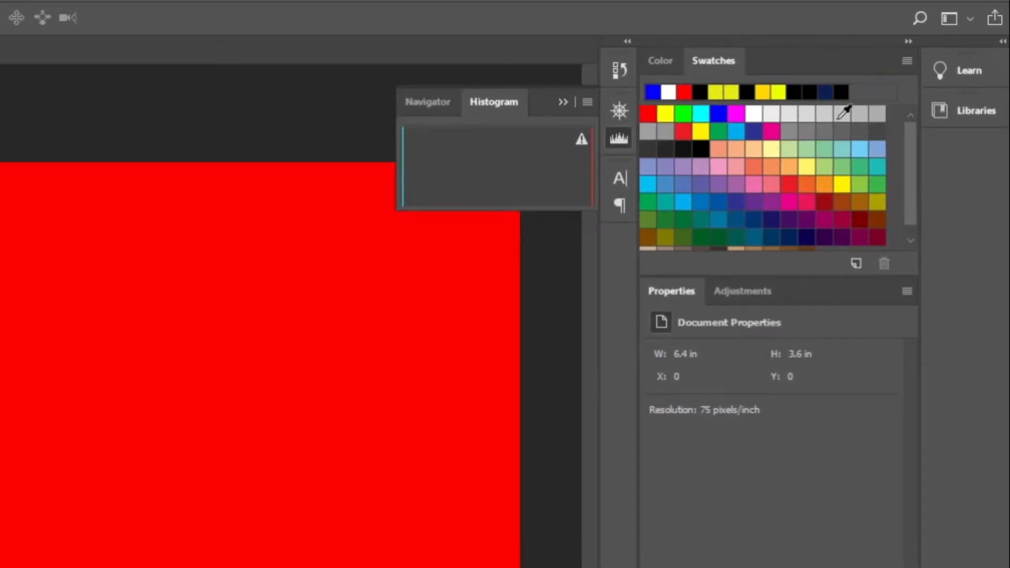
{"action": "left_click_drag", "start_coordinate": [500, 103], "coordinate": [781, 64]}
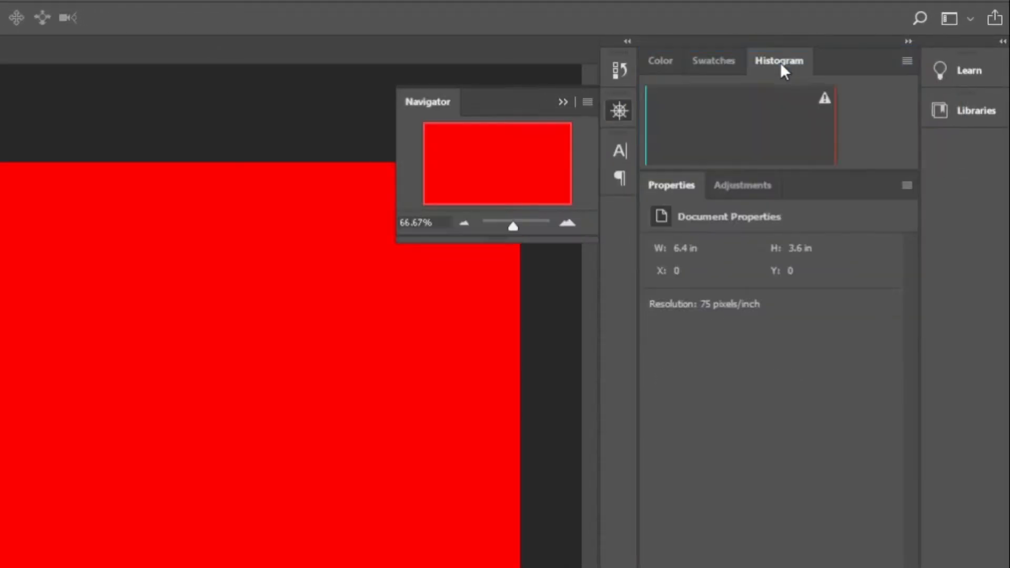
{"action": "left_click_drag", "start_coordinate": [429, 108], "coordinate": [834, 64]}
{"action": "left_click", "coordinate": [715, 62]}
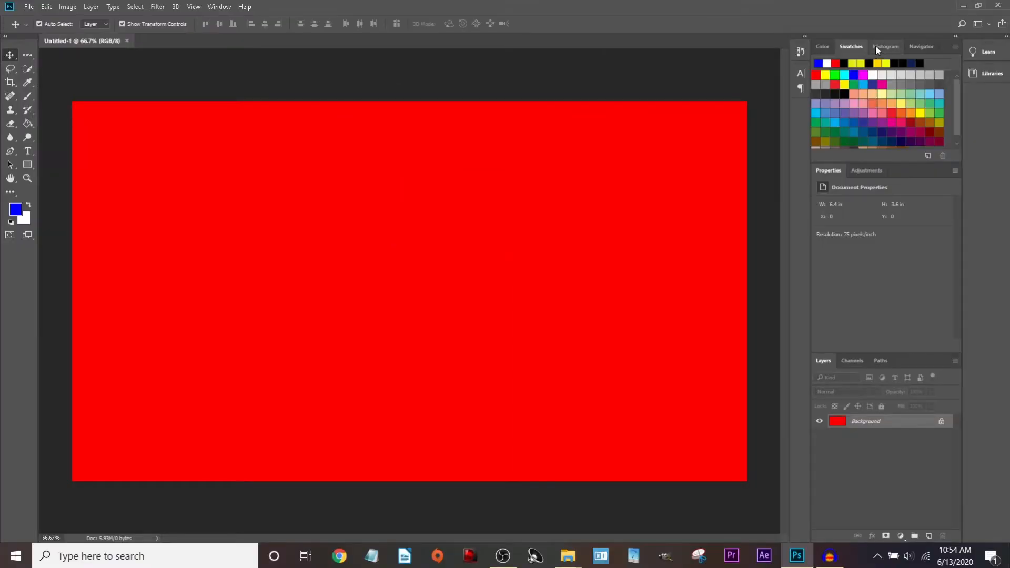
{"action": "left_click", "coordinate": [780, 62]}
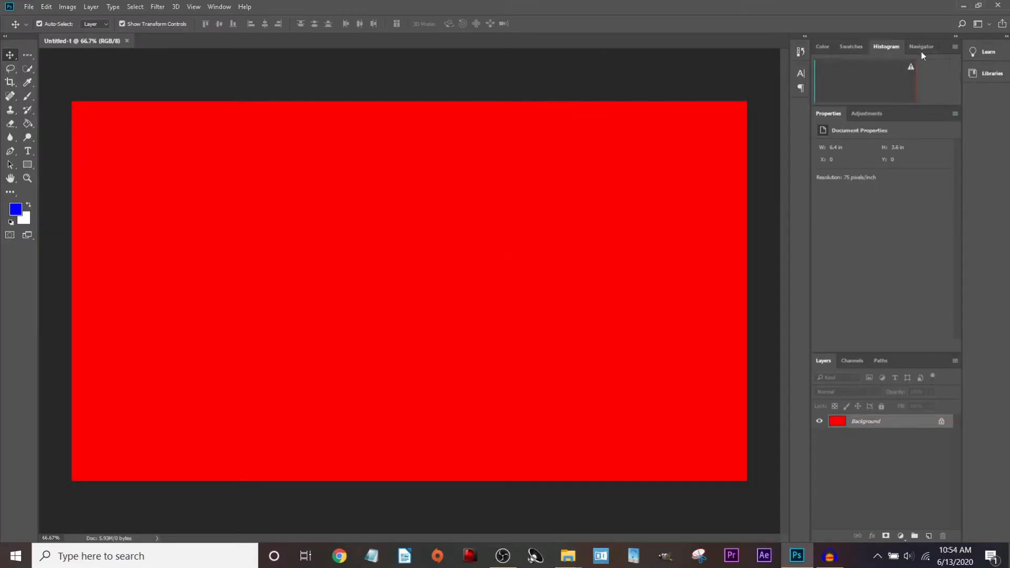
{"action": "left_click", "coordinate": [924, 47]}
{"action": "left_click_drag", "start_coordinate": [926, 46], "coordinate": [677, 106]}
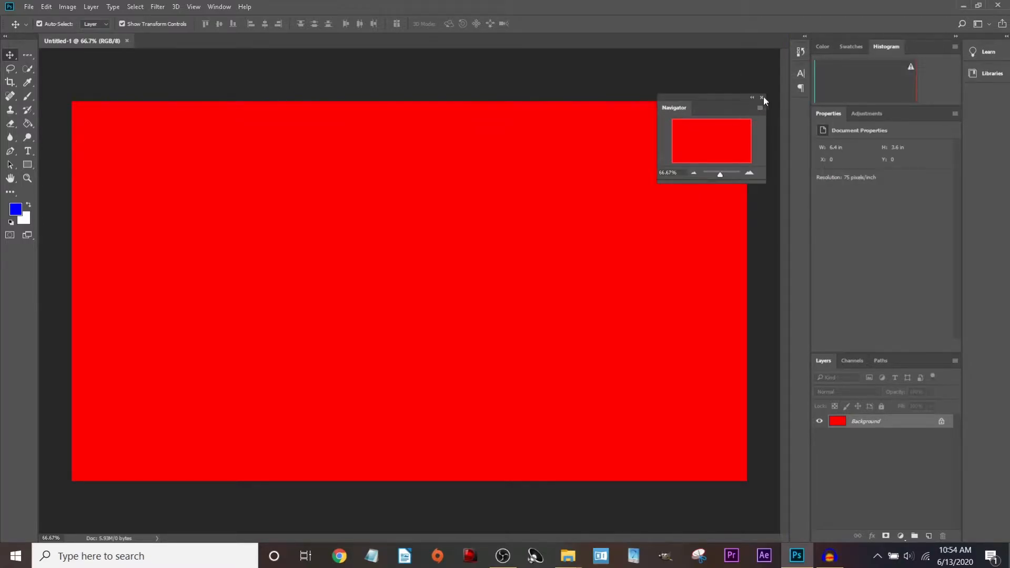
{"action": "left_click", "coordinate": [760, 101]}
{"action": "left_click_drag", "start_coordinate": [887, 48], "coordinate": [686, 99]}
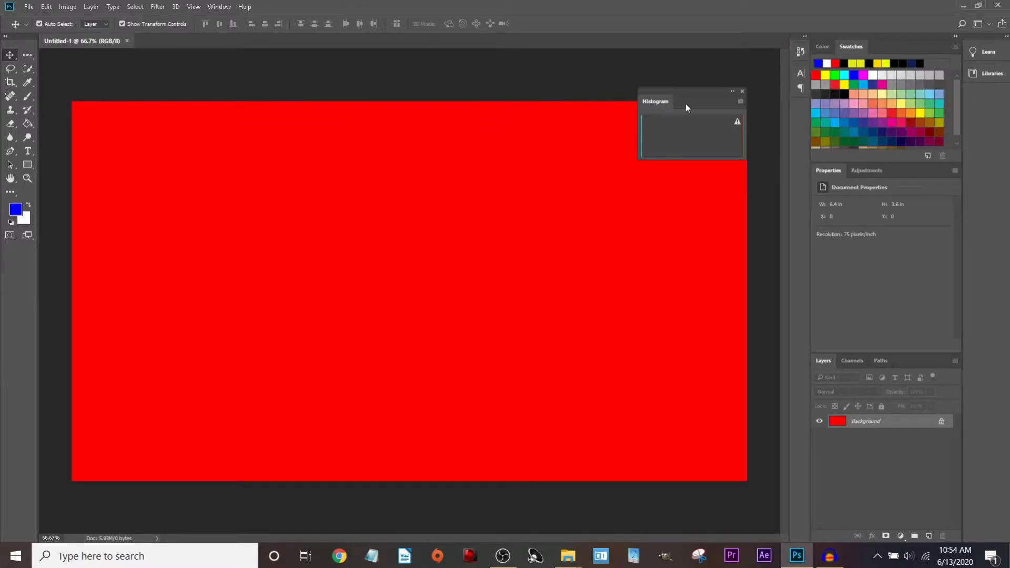
{"action": "left_click", "coordinate": [747, 90]}
{"action": "left_click", "coordinate": [220, 7]}
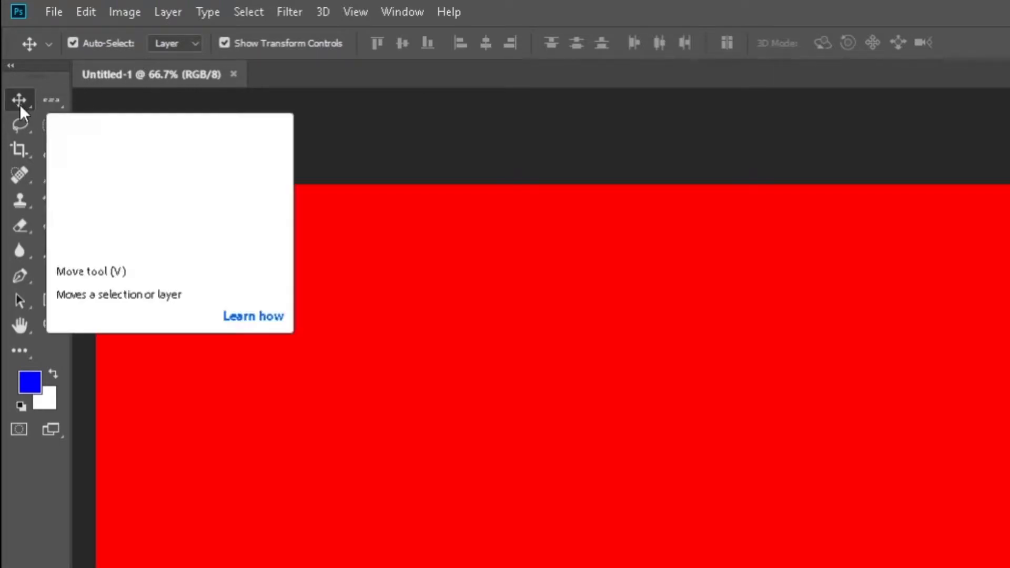
Explore the Move, Marquee and Paint Bucket tool flyouts, ending back on Move.
{"action": "right_click", "coordinate": [20, 104]}
{"action": "left_click", "coordinate": [118, 118]}
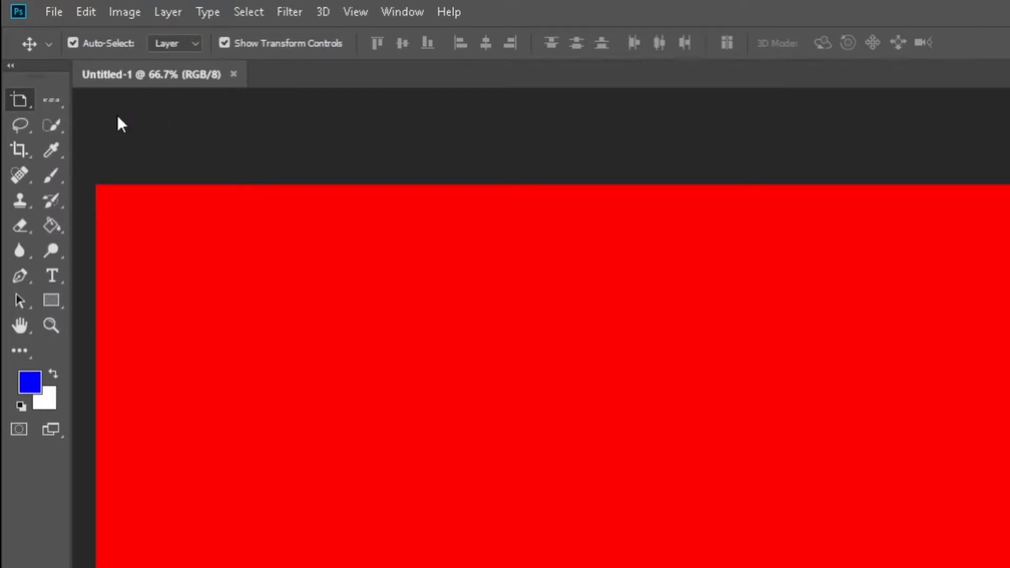
{"action": "right_click", "coordinate": [20, 100]}
{"action": "left_click", "coordinate": [81, 99]}
{"action": "right_click", "coordinate": [51, 100]}
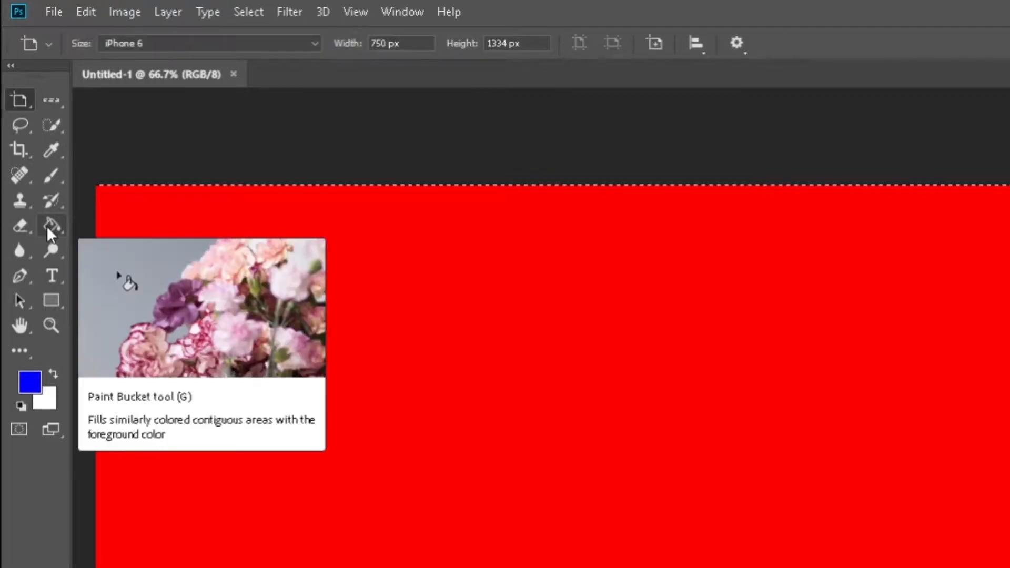
{"action": "left_click", "coordinate": [46, 225]}
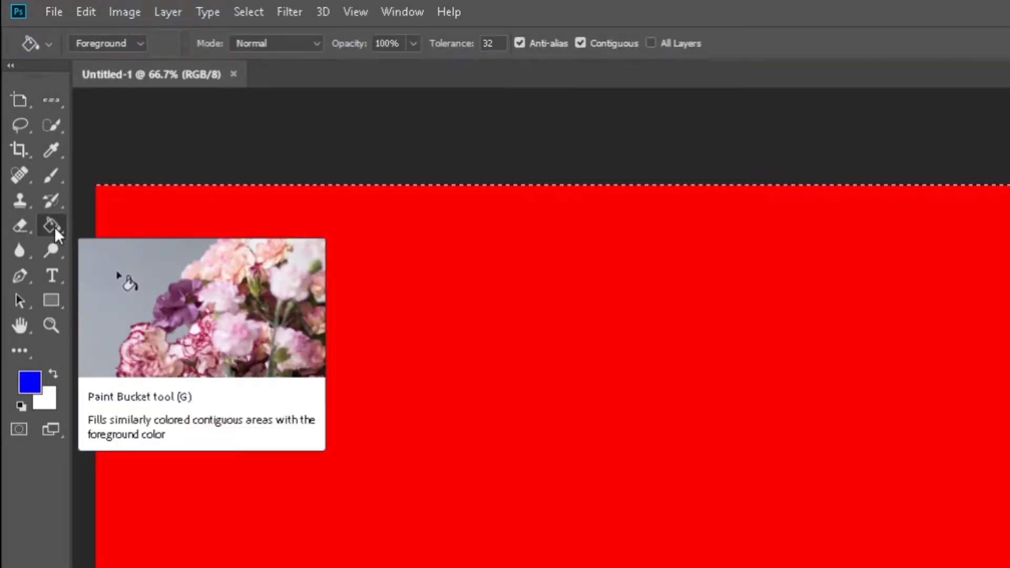
{"action": "right_click", "coordinate": [53, 226]}
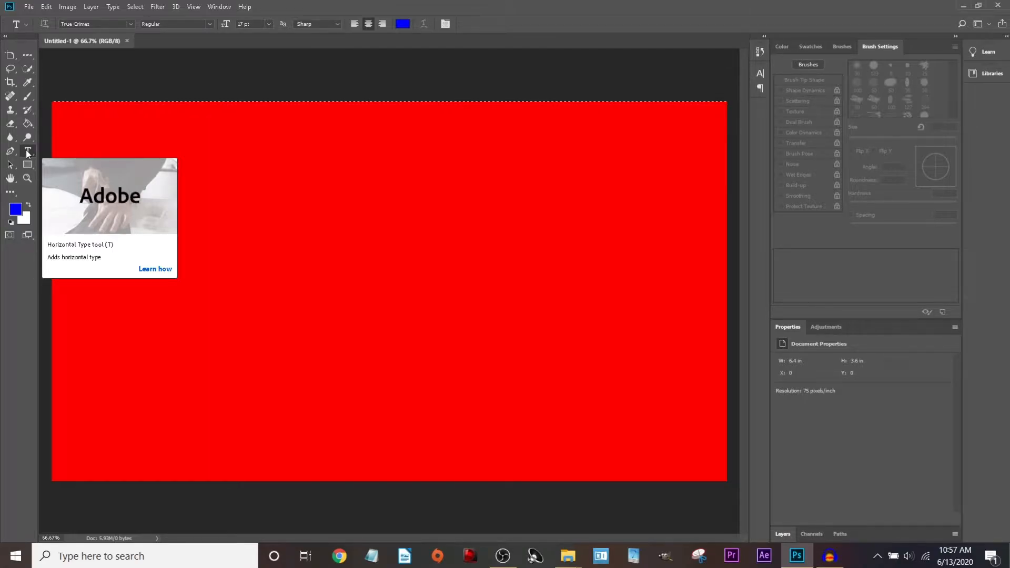
Choose the Vertical Type Tool, drag out a text box, then cancel it.
{"action": "right_click", "coordinate": [27, 152]}
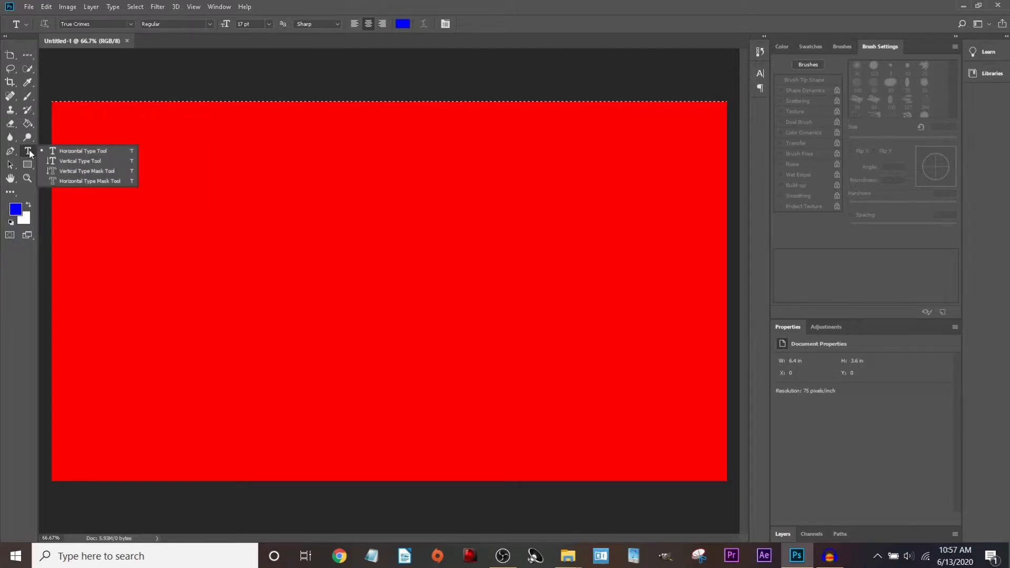
{"action": "left_click", "coordinate": [73, 162]}
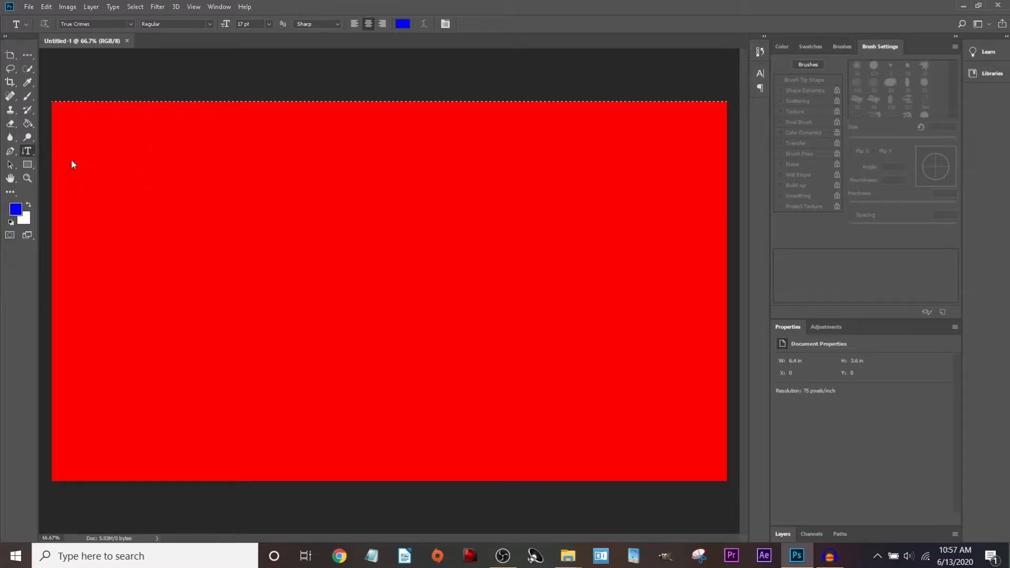
{"action": "left_click_drag", "start_coordinate": [117, 147], "coordinate": [275, 399]}
{"action": "key", "text": "Escape"}
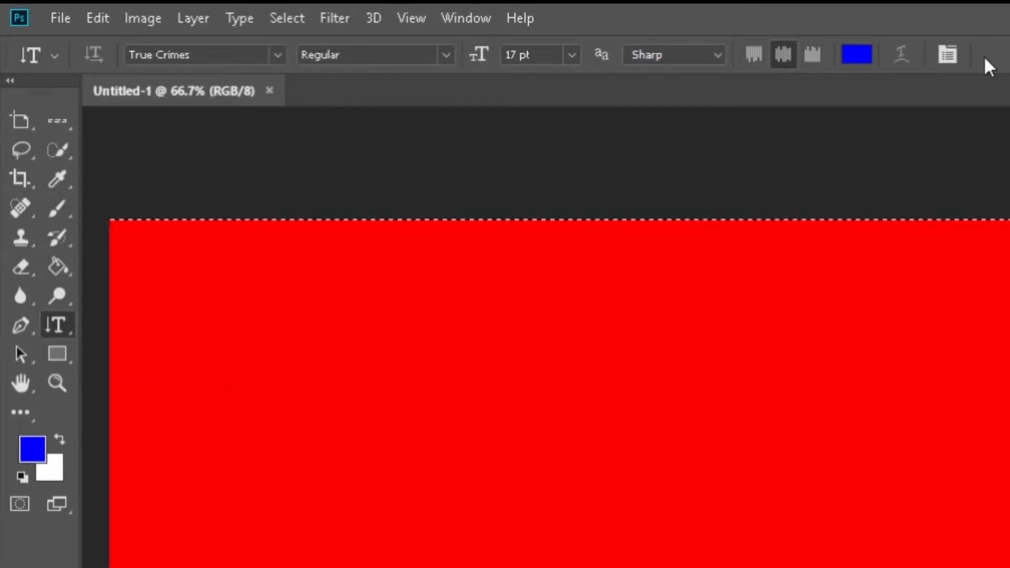
Deselect with Ctrl+D, enlarge the Brush to 401 px and paint a blue stroke across the canvas.
{"action": "left_click", "coordinate": [55, 206]}
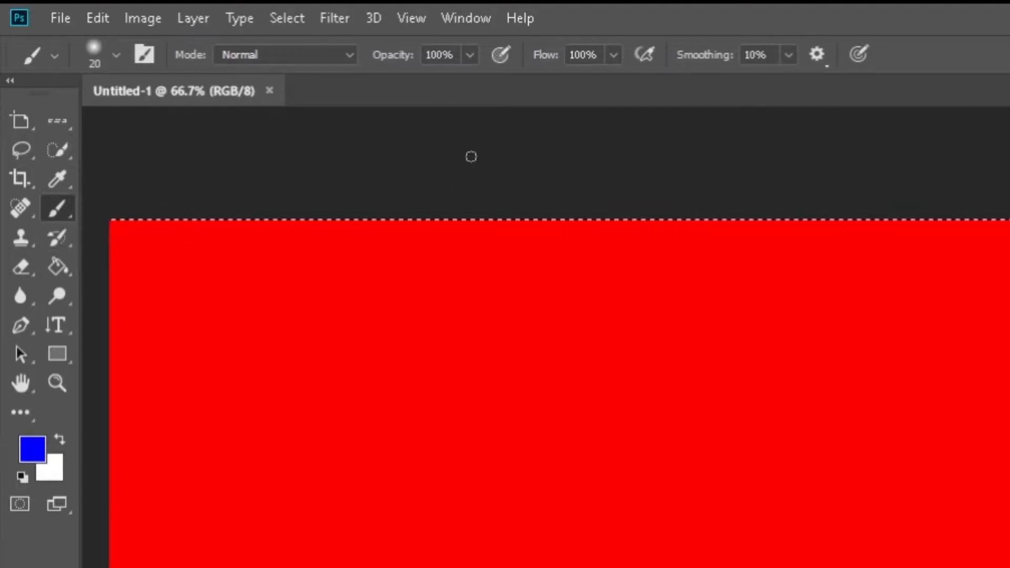
{"action": "key", "text": "ctrl+d"}
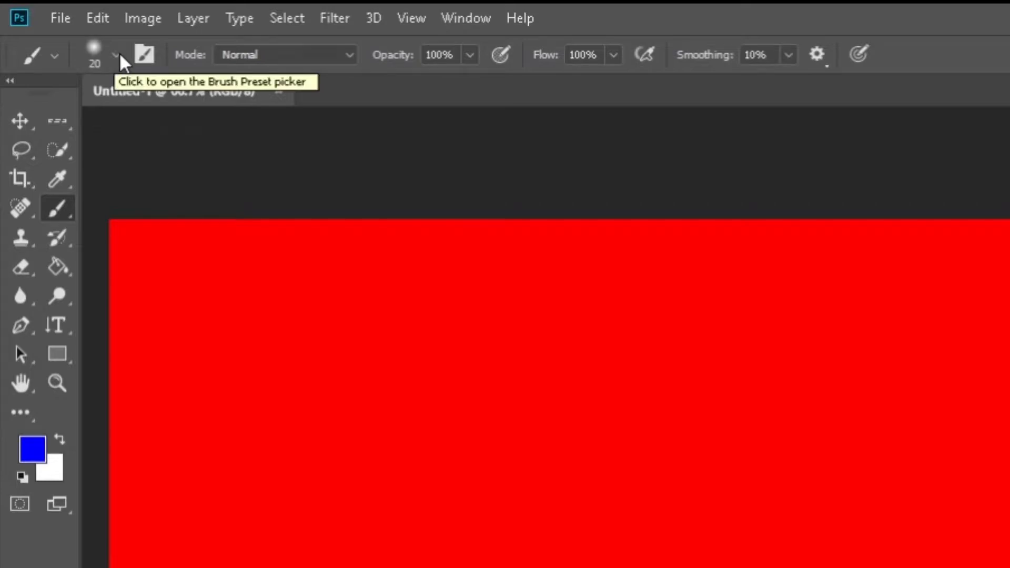
{"action": "left_click", "coordinate": [119, 55]}
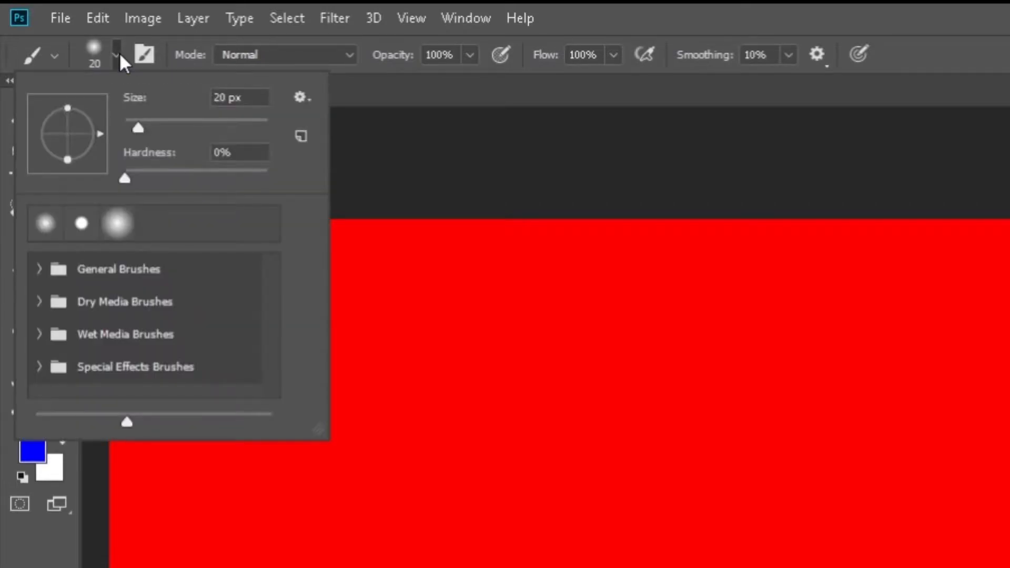
{"action": "left_click_drag", "start_coordinate": [137, 129], "coordinate": [246, 128]}
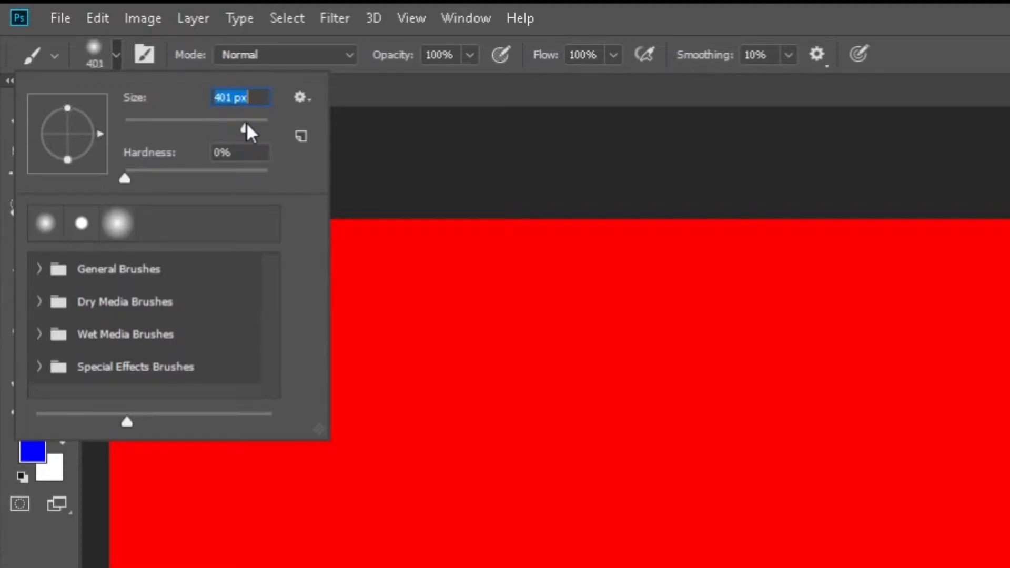
{"action": "left_click", "coordinate": [684, 410]}
{"action": "mouse_move", "coordinate": [708, 379]}
{"action": "left_mouse_down"}
{"action": "mouse_move", "coordinate": [582, 542]}
{"action": "mouse_move", "coordinate": [777, 416]}
{"action": "left_mouse_up"}
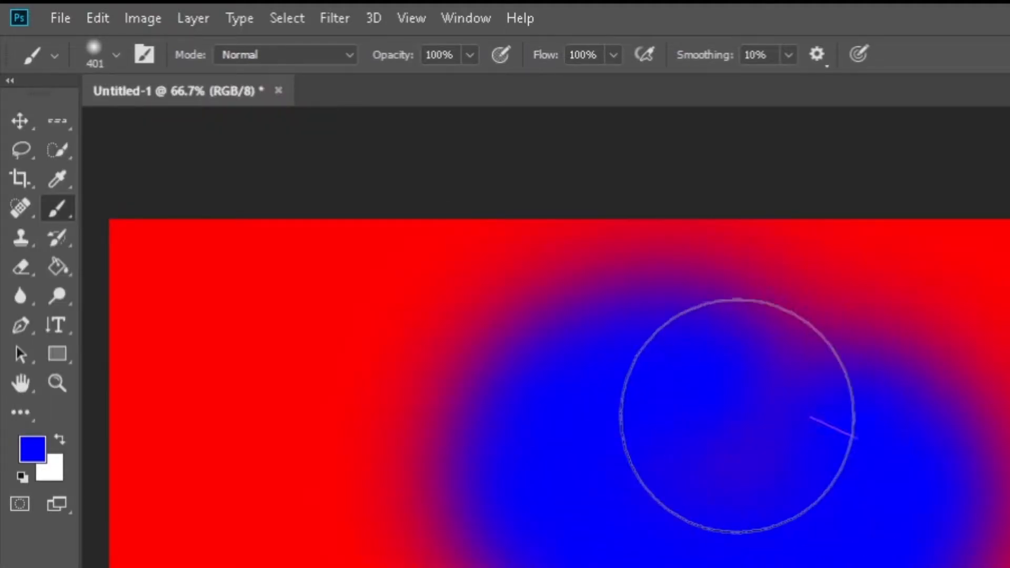
Undo the stroke, paint hard-edged blue test strokes, then undo them too.
{"action": "key", "text": "ctrl+z"}
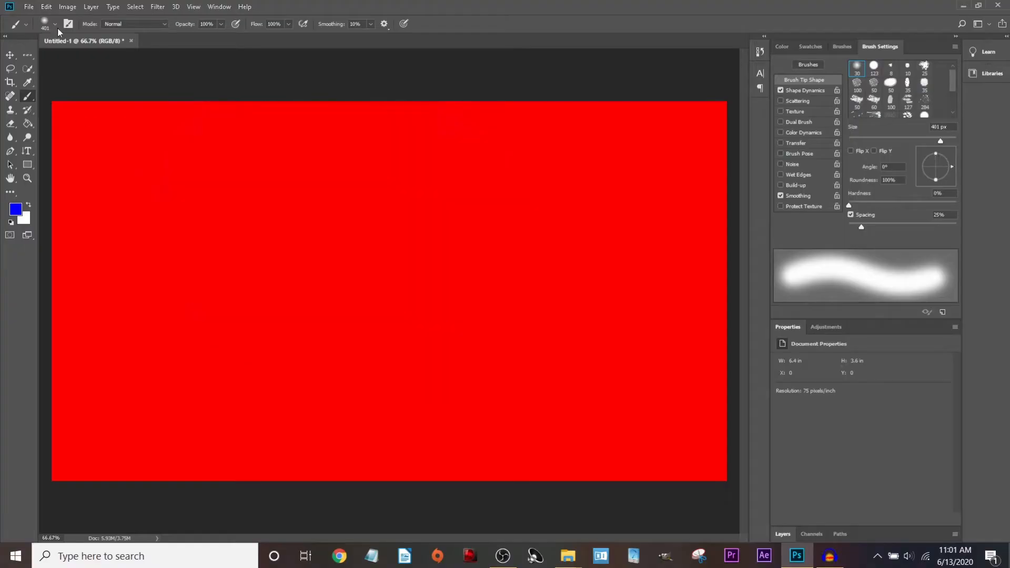
{"action": "left_click", "coordinate": [54, 24]}
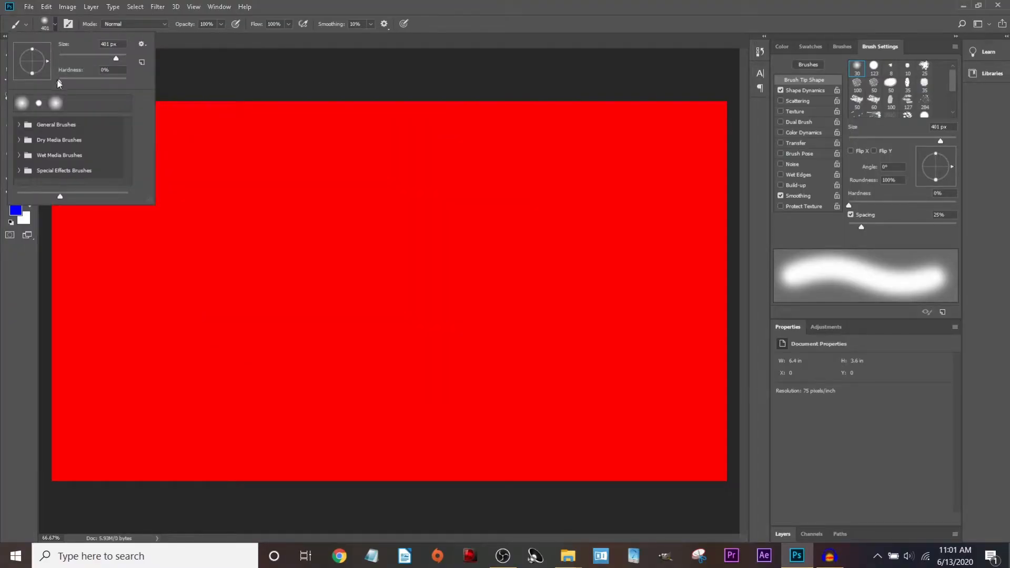
{"action": "mouse_move", "coordinate": [424, 263]}
{"action": "left_mouse_down"}
{"action": "mouse_move", "coordinate": [338, 232]}
{"action": "mouse_move", "coordinate": [266, 298]}
{"action": "mouse_move", "coordinate": [471, 311]}
{"action": "mouse_move", "coordinate": [394, 259]}
{"action": "left_mouse_up"}
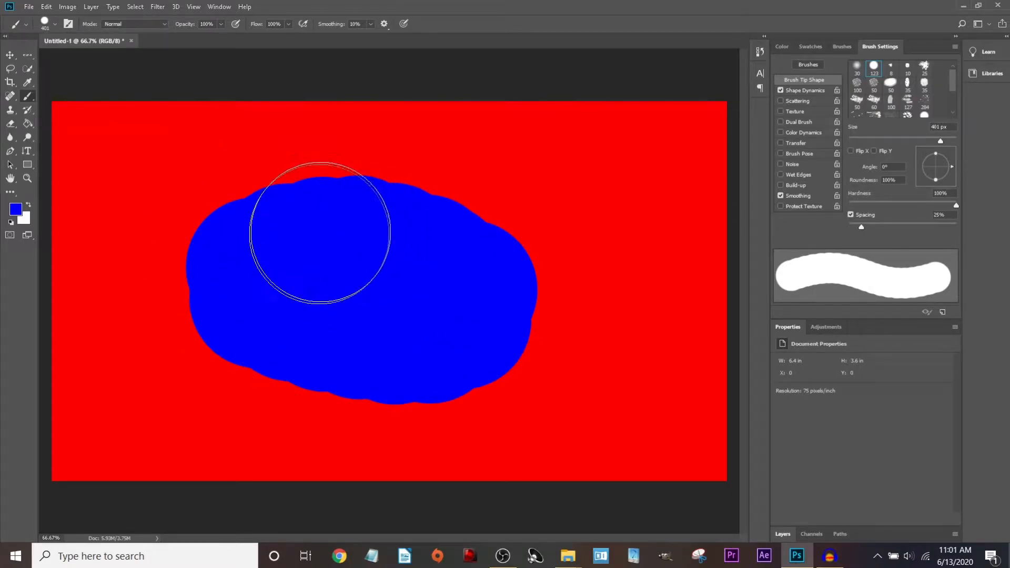
{"action": "mouse_move", "coordinate": [323, 235]}
{"action": "left_mouse_down"}
{"action": "mouse_move", "coordinate": [280, 235]}
{"action": "mouse_move", "coordinate": [246, 247]}
{"action": "mouse_move", "coordinate": [278, 327]}
{"action": "mouse_move", "coordinate": [524, 306]}
{"action": "mouse_move", "coordinate": [502, 255]}
{"action": "mouse_move", "coordinate": [457, 233]}
{"action": "mouse_move", "coordinate": [304, 213]}
{"action": "mouse_move", "coordinate": [232, 248]}
{"action": "left_mouse_up"}
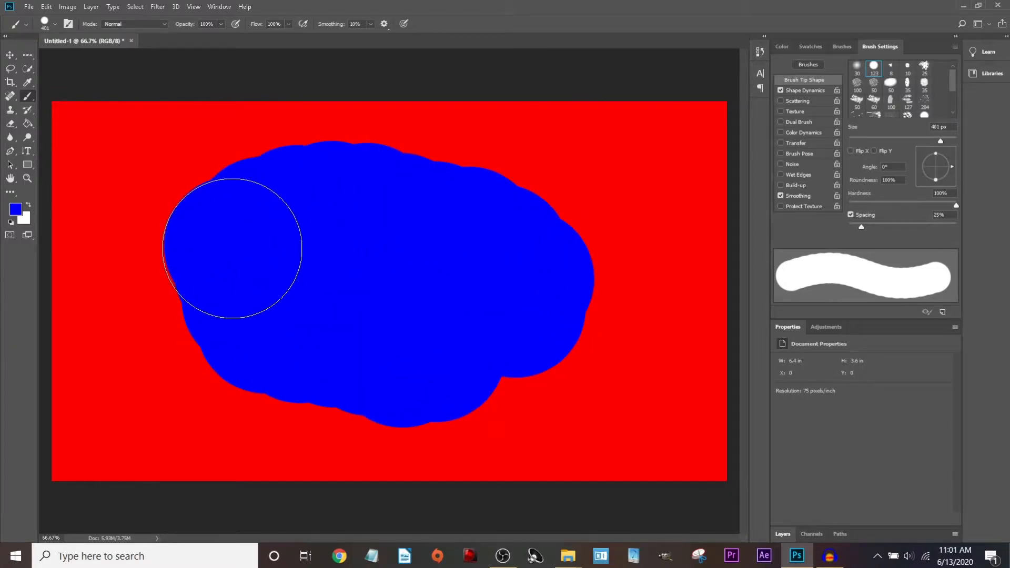
{"action": "key", "text": "ctrl+z"}
Lower brush hardness to 0% and paint soft blue test strokes across the canvas.
{"action": "left_click", "coordinate": [53, 28]}
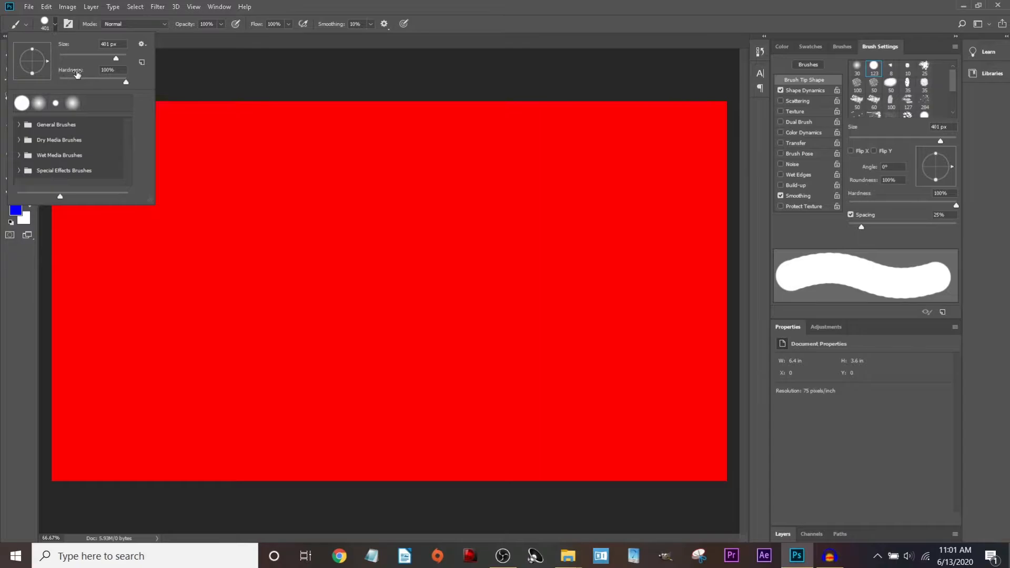
{"action": "left_click_drag", "start_coordinate": [88, 82], "coordinate": [60, 82]}
{"action": "mouse_move", "coordinate": [400, 216]}
{"action": "left_mouse_down"}
{"action": "mouse_move", "coordinate": [214, 224]}
{"action": "mouse_move", "coordinate": [279, 338]}
{"action": "mouse_move", "coordinate": [471, 346]}
{"action": "mouse_move", "coordinate": [475, 259]}
{"action": "mouse_move", "coordinate": [333, 254]}
{"action": "mouse_move", "coordinate": [418, 306]}
{"action": "left_mouse_up"}
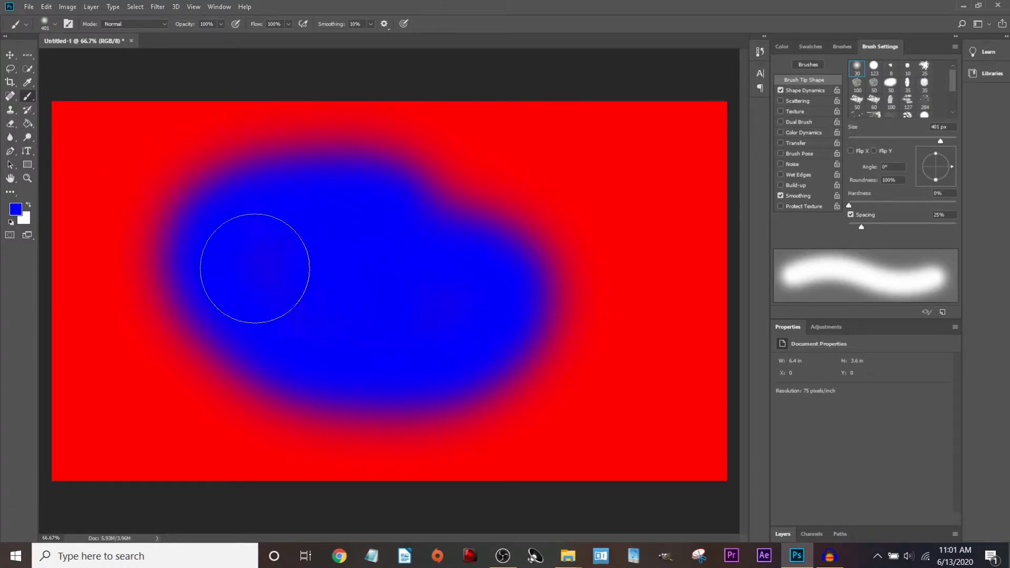
{"action": "mouse_move", "coordinate": [246, 230]}
{"action": "left_mouse_down"}
{"action": "mouse_move", "coordinate": [148, 197]}
{"action": "mouse_move", "coordinate": [439, 241]}
{"action": "mouse_move", "coordinate": [525, 220]}
{"action": "mouse_move", "coordinate": [453, 189]}
{"action": "mouse_move", "coordinate": [589, 208]}
{"action": "mouse_move", "coordinate": [475, 185]}
{"action": "mouse_move", "coordinate": [295, 205]}
{"action": "mouse_move", "coordinate": [171, 172]}
{"action": "mouse_move", "coordinate": [88, 196]}
{"action": "mouse_move", "coordinate": [316, 254]}
{"action": "left_mouse_up"}
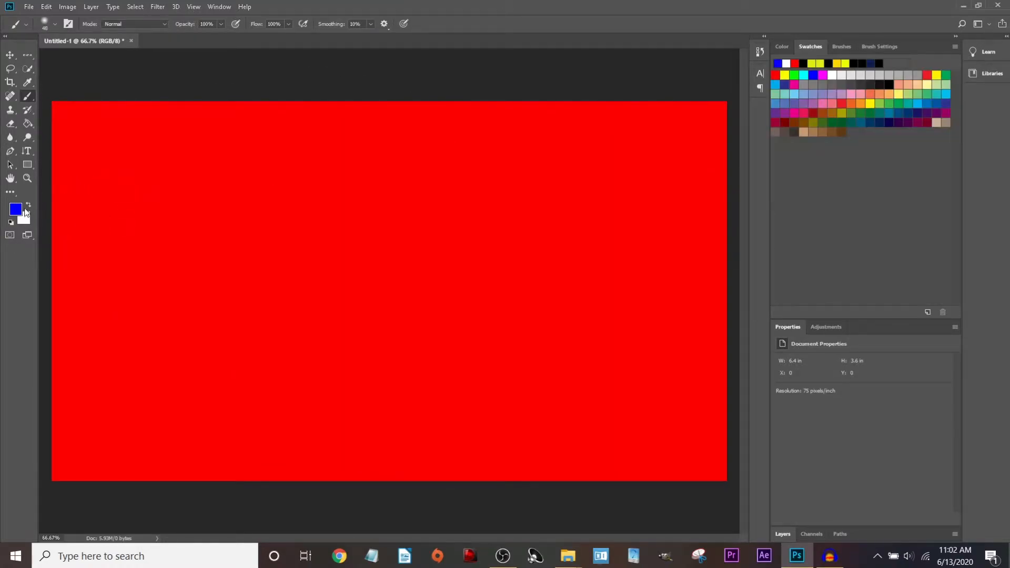
{"action": "mouse_move", "coordinate": [467, 192]}
{"action": "left_mouse_down"}
{"action": "mouse_move", "coordinate": [284, 196]}
{"action": "mouse_move", "coordinate": [379, 271]}
{"action": "left_mouse_up"}
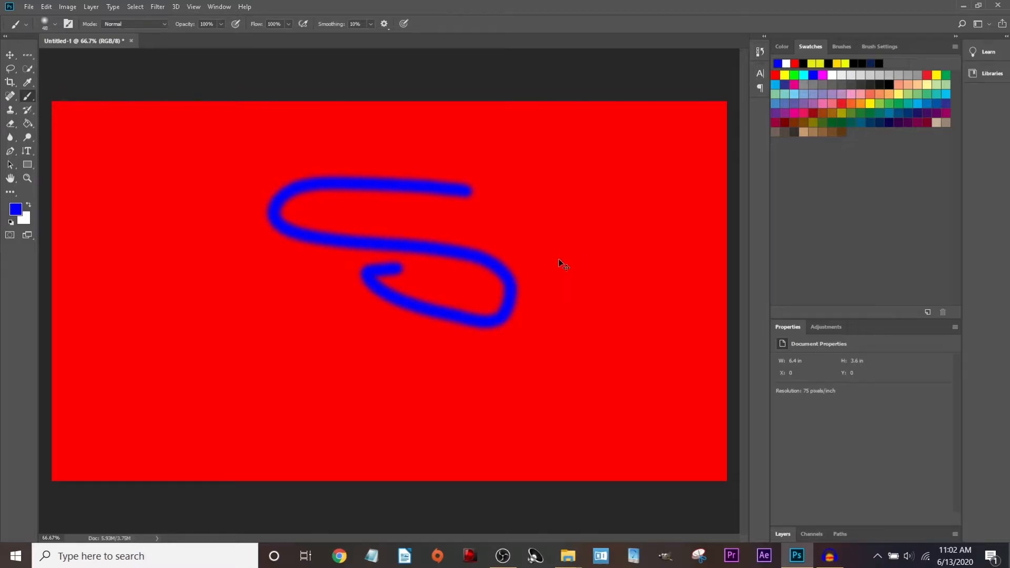
{"action": "key", "text": "ctrl+z"}
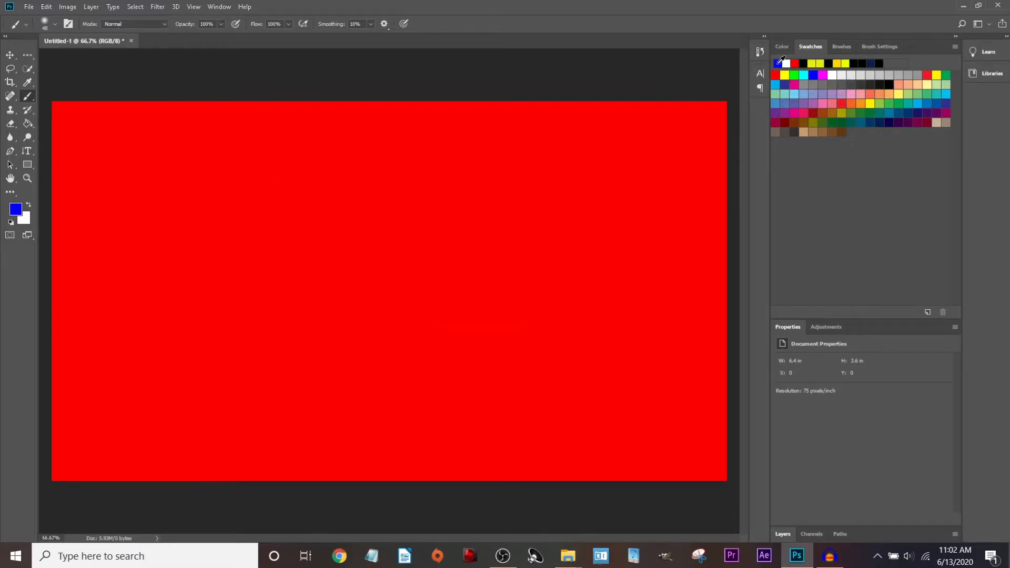
{"action": "left_click", "coordinate": [783, 63]}
{"action": "mouse_move", "coordinate": [325, 202]}
{"action": "left_mouse_down"}
{"action": "mouse_move", "coordinate": [405, 390]}
{"action": "mouse_move", "coordinate": [553, 239]}
{"action": "mouse_move", "coordinate": [402, 186]}
{"action": "mouse_move", "coordinate": [330, 199]}
{"action": "left_mouse_up"}
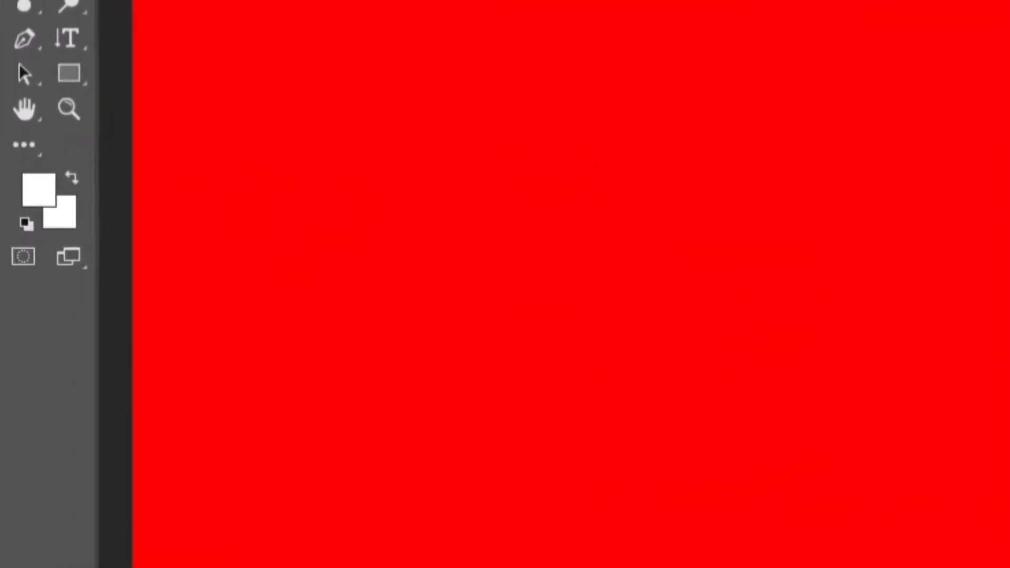
{"action": "left_click", "coordinate": [32, 191]}
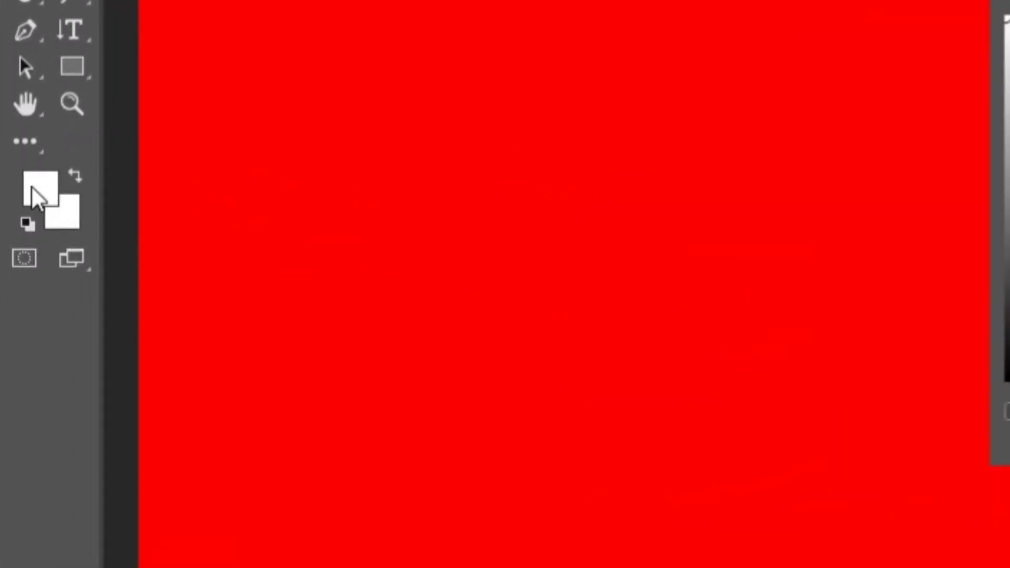
{"action": "mouse_move", "coordinate": [499, 155]}
{"action": "left_mouse_down"}
{"action": "mouse_move", "coordinate": [493, 214]}
{"action": "mouse_move", "coordinate": [519, 178]}
{"action": "left_mouse_up"}
{"action": "mouse_move", "coordinate": [466, 183]}
{"action": "left_mouse_down"}
{"action": "mouse_move", "coordinate": [349, 180]}
{"action": "mouse_move", "coordinate": [295, 289]}
{"action": "mouse_move", "coordinate": [289, 354]}
{"action": "mouse_move", "coordinate": [397, 401]}
{"action": "mouse_move", "coordinate": [451, 232]}
{"action": "mouse_move", "coordinate": [564, 251]}
{"action": "mouse_move", "coordinate": [497, 196]}
{"action": "mouse_move", "coordinate": [464, 184]}
{"action": "mouse_move", "coordinate": [203, 251]}
{"action": "mouse_move", "coordinate": [171, 336]}
{"action": "mouse_move", "coordinate": [327, 427]}
{"action": "mouse_move", "coordinate": [405, 353]}
{"action": "mouse_move", "coordinate": [351, 298]}
{"action": "mouse_move", "coordinate": [476, 317]}
{"action": "mouse_move", "coordinate": [523, 300]}
{"action": "mouse_move", "coordinate": [504, 279]}
{"action": "mouse_move", "coordinate": [530, 222]}
{"action": "mouse_move", "coordinate": [462, 234]}
{"action": "mouse_move", "coordinate": [532, 162]}
{"action": "mouse_move", "coordinate": [453, 207]}
{"action": "mouse_move", "coordinate": [425, 189]}
{"action": "mouse_move", "coordinate": [457, 152]}
{"action": "left_mouse_up"}
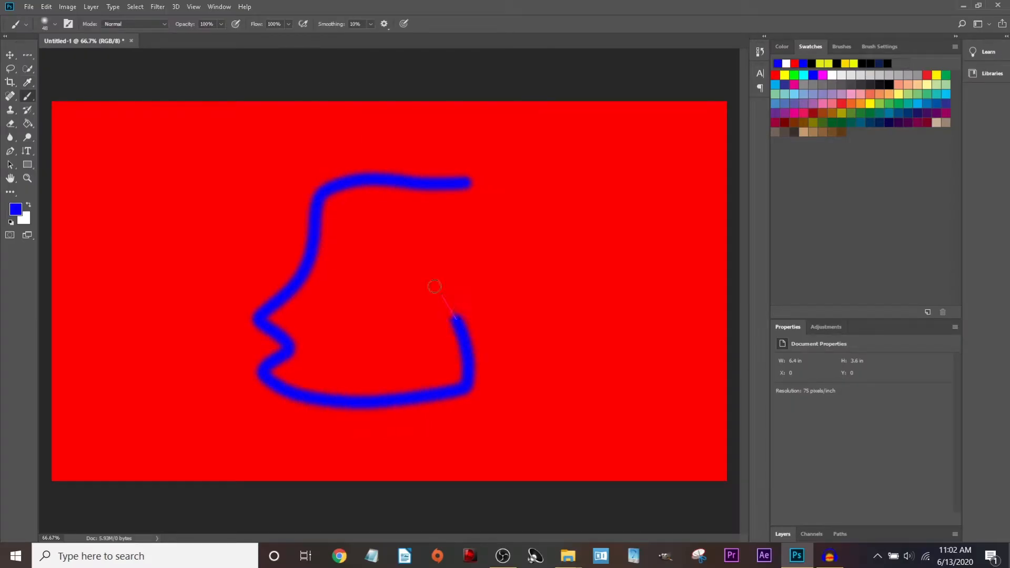
{"action": "key", "text": "ctrl+z"}
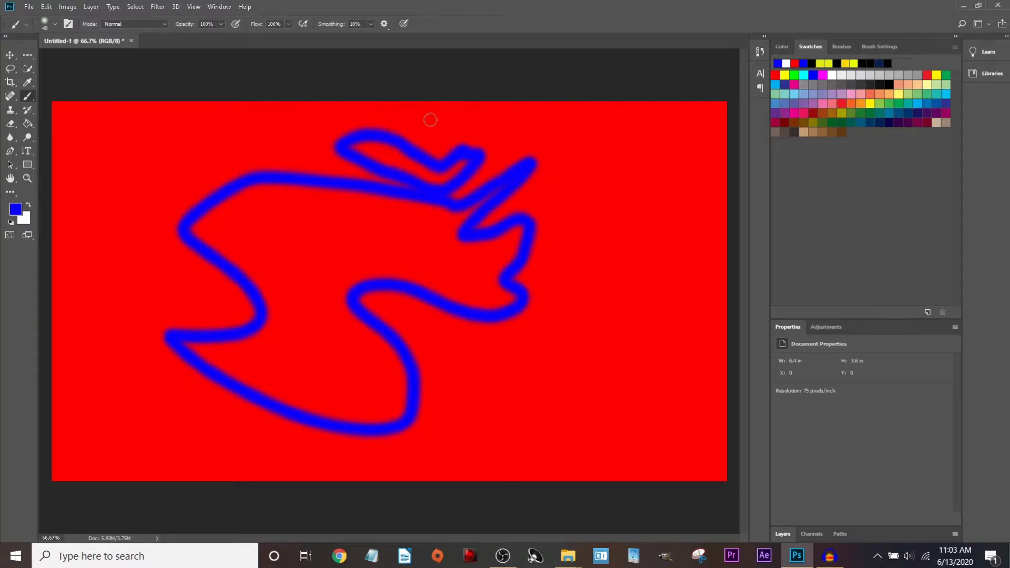
{"action": "key", "text": "ctrl+z"}
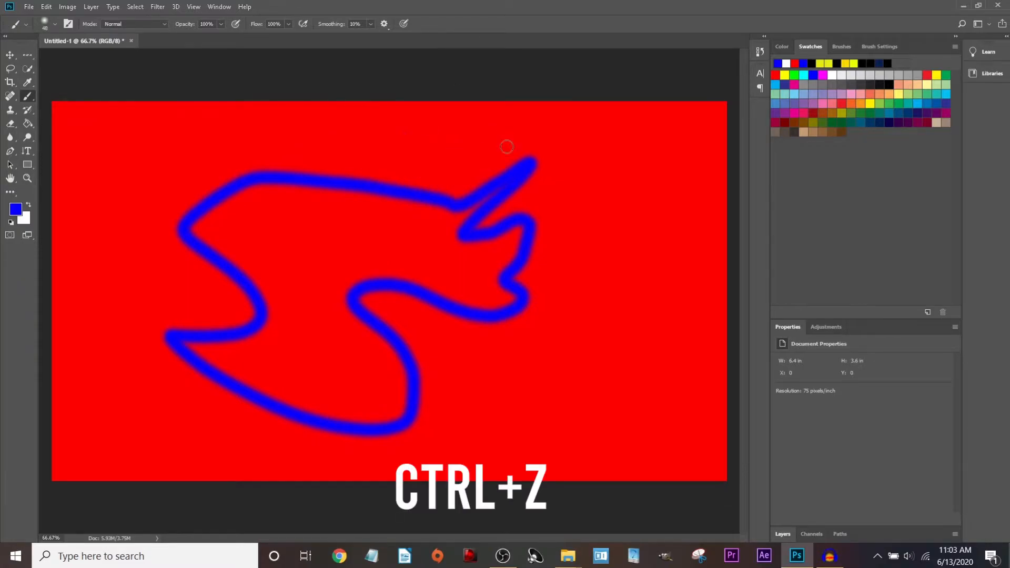
{"action": "key", "text": "ctrl+shift+z"}
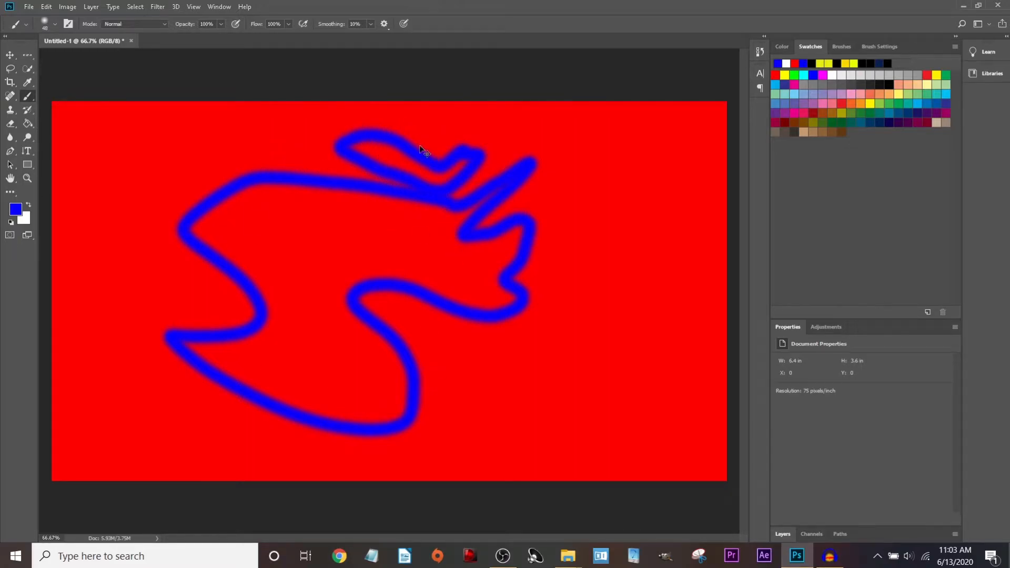
{"action": "key", "text": "ctrl+z"}
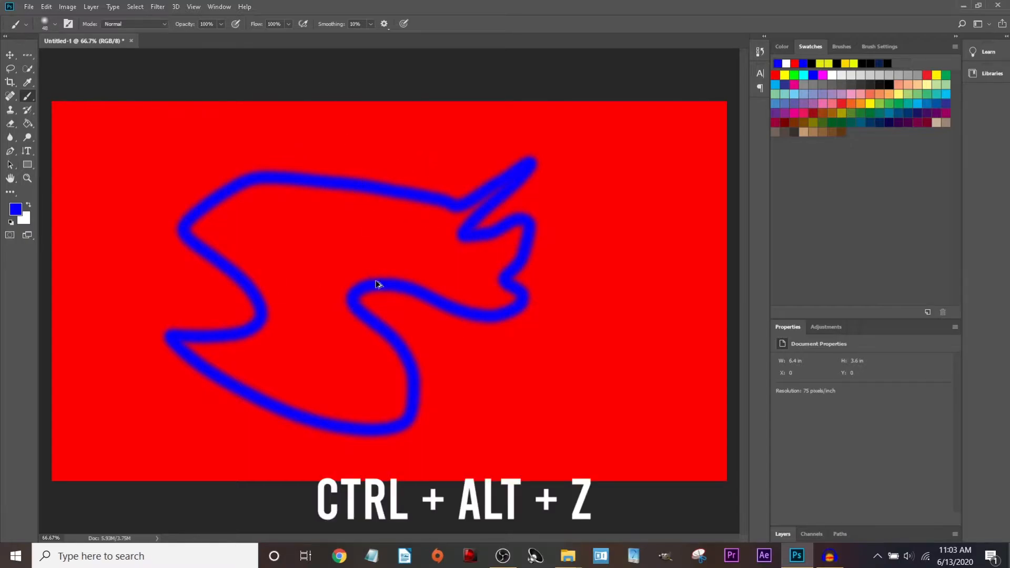
{"action": "key", "text": "ctrl+alt+z"}
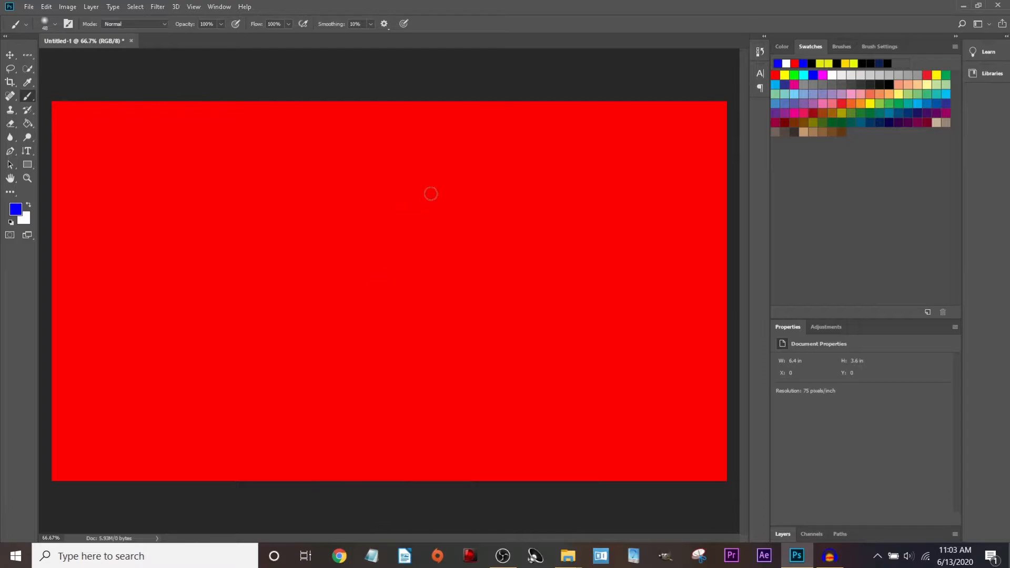
{"action": "left_click_drag", "start_coordinate": [454, 204], "coordinate": [257, 272]}
{"action": "left_click_drag", "start_coordinate": [478, 266], "coordinate": [192, 288]}
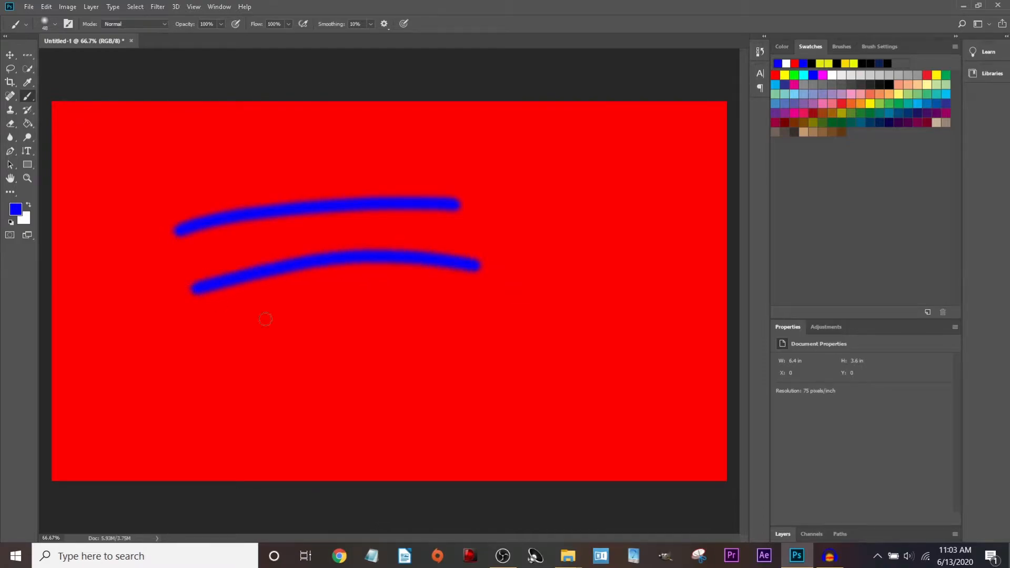
{"action": "left_click_drag", "start_coordinate": [490, 326], "coordinate": [249, 381]}
{"action": "left_click_drag", "start_coordinate": [603, 374], "coordinate": [317, 443]}
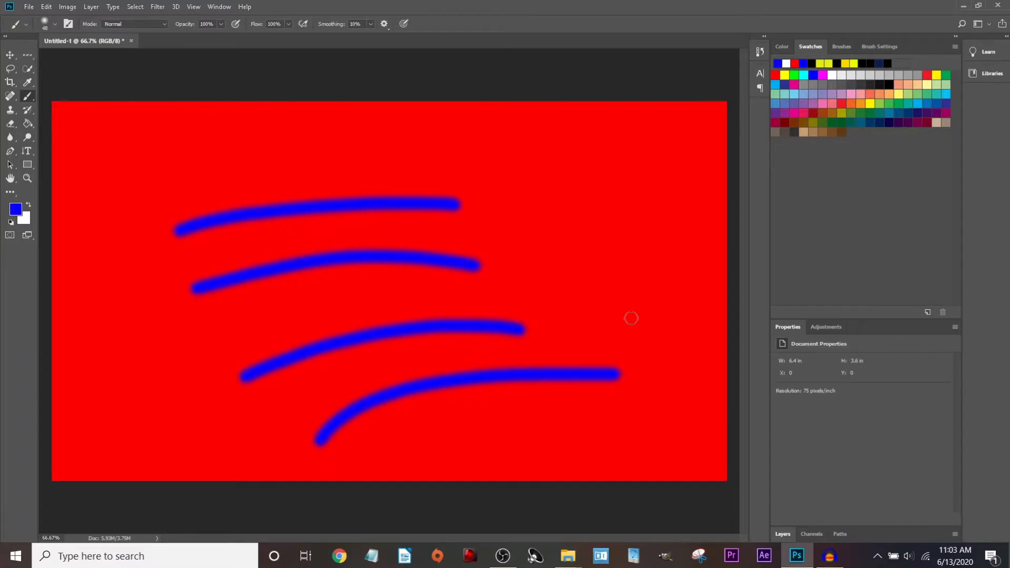
{"action": "key", "text": "ctrl+z"}
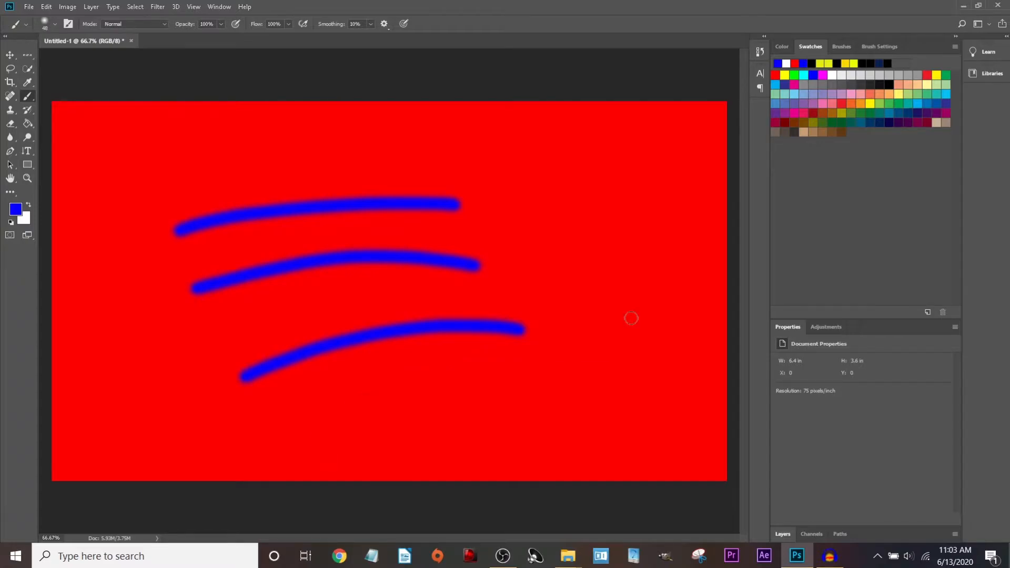
{"action": "key", "text": "ctrl+shift+z"}
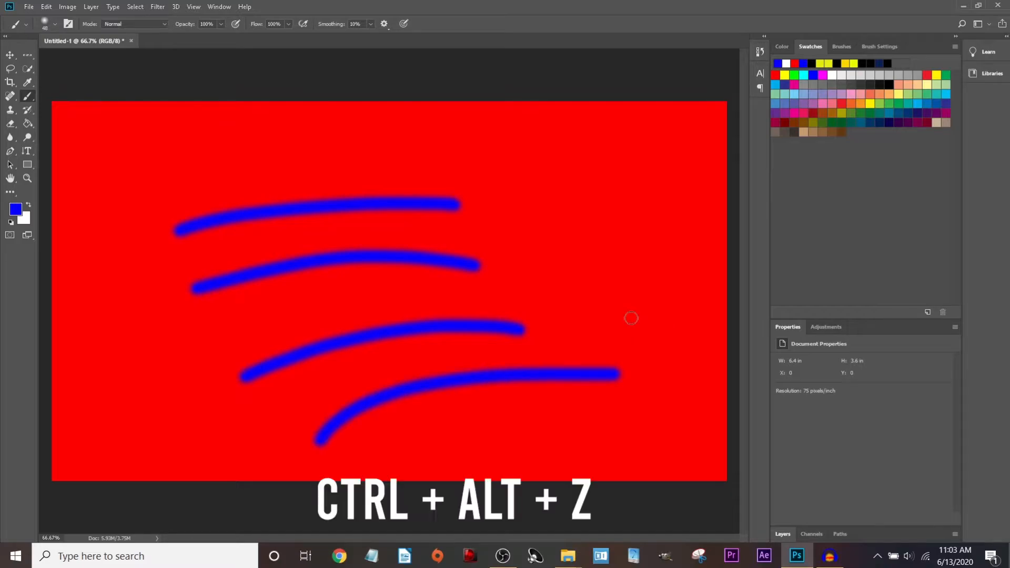
{"action": "key", "text": "ctrl+alt+z"}
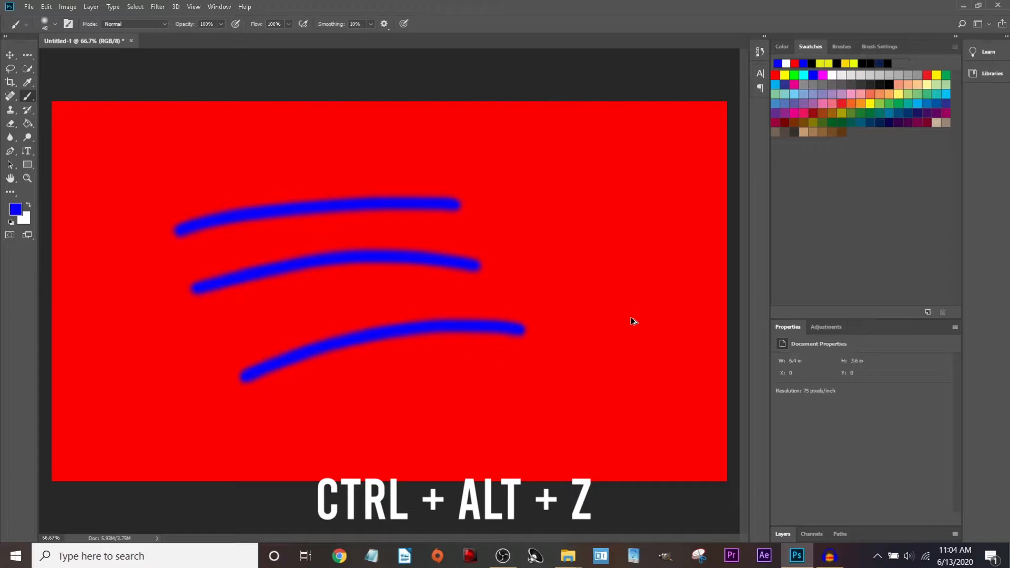
{"action": "key", "text": "ctrl+alt+z"}
{"action": "key", "text": "ctrl+alt+z"}
{"action": "key", "text": "ctrl+alt+z"}
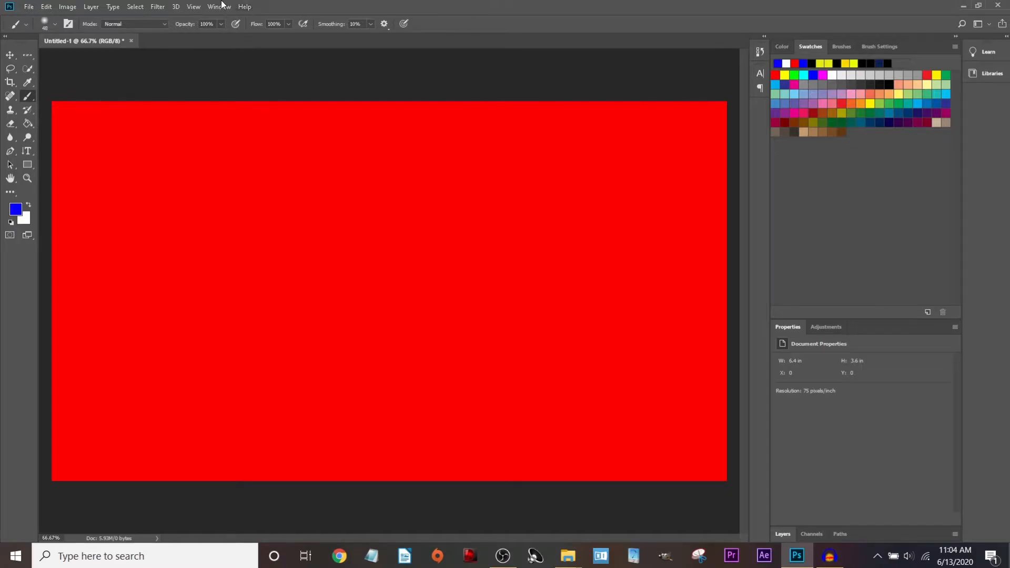
Close the red Untitled-1 practice canvas to return to the Home screen's recent files.
{"action": "left_click", "coordinate": [31, 8]}
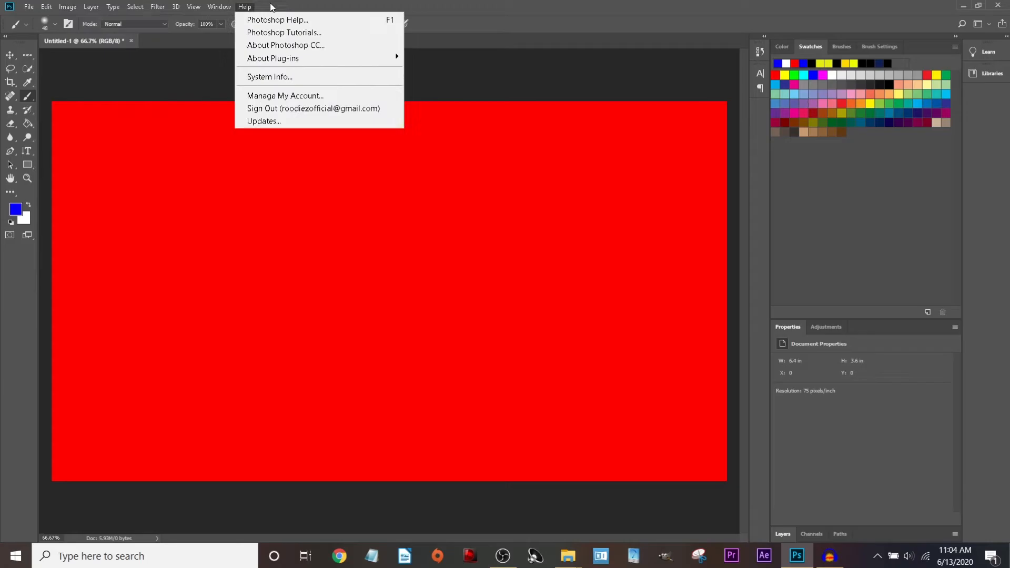
{"action": "mouse_move", "coordinate": [131, 8]}
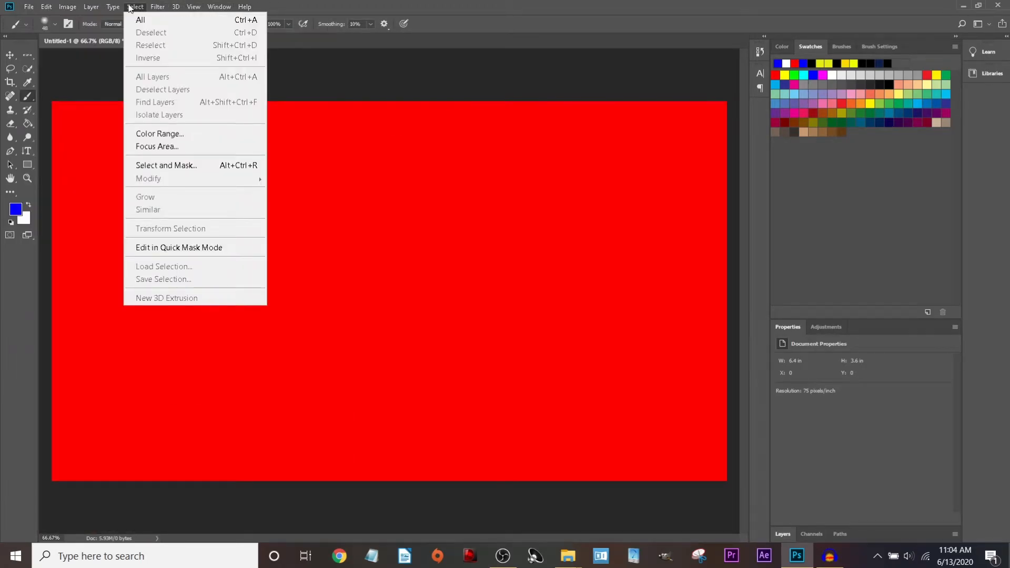
{"action": "mouse_move", "coordinate": [200, 6]}
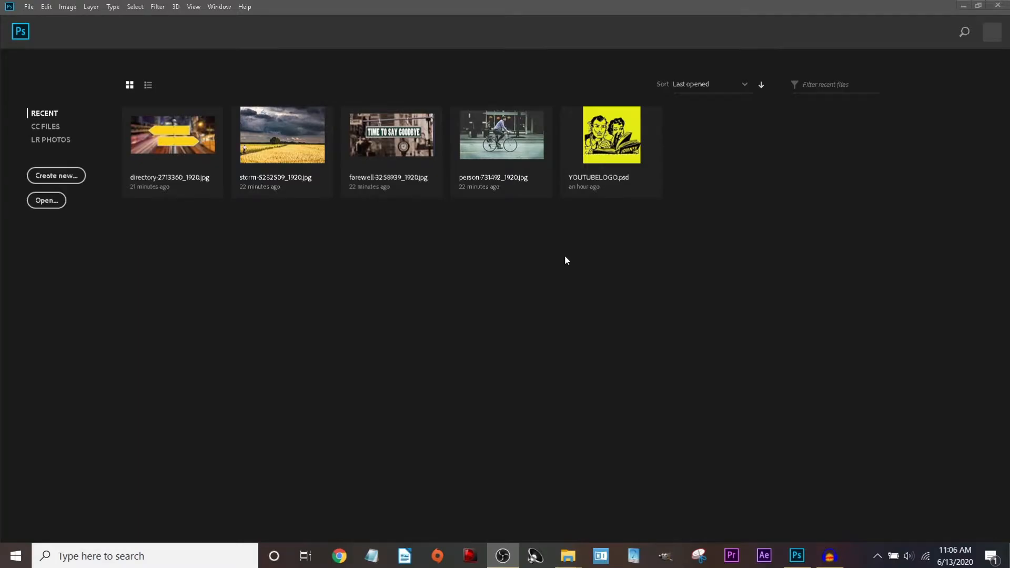
{"action": "left_click", "coordinate": [31, 8]}
{"action": "left_click", "coordinate": [44, 32]}
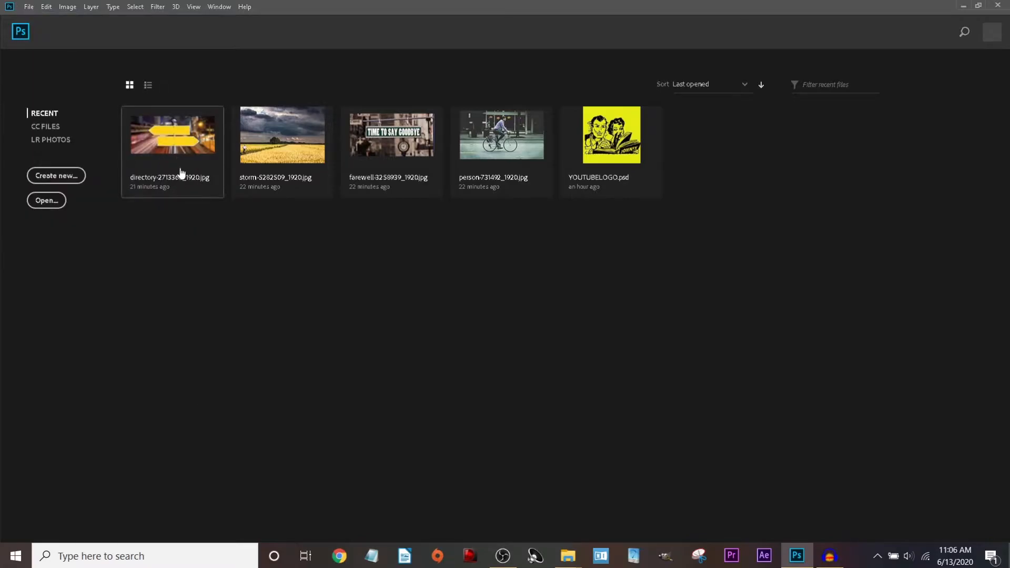
Open directory-2713360_1920.jpg, the yellow signpost photo, through File > Open.
{"action": "left_click", "coordinate": [27, 9]}
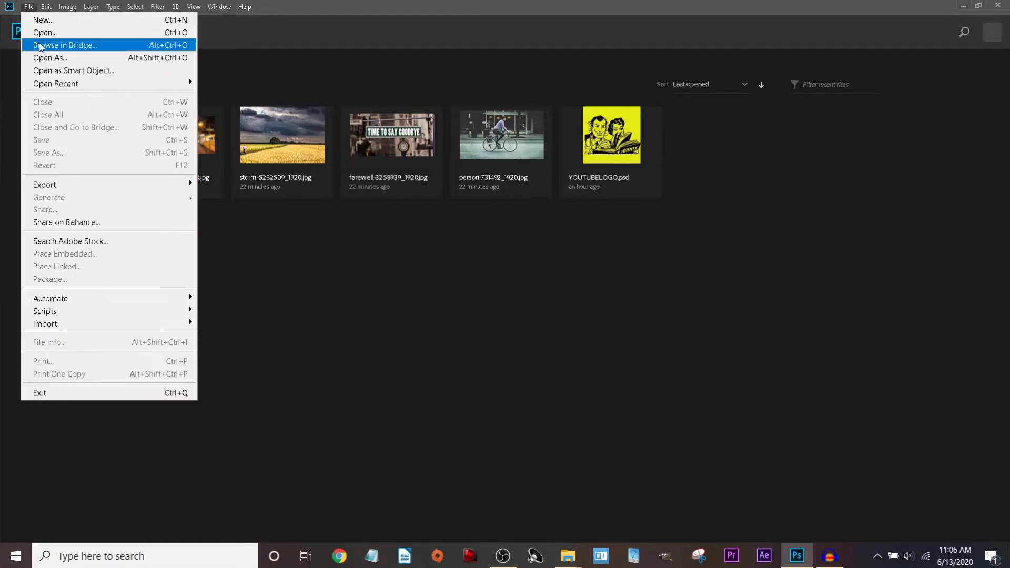
{"action": "left_click", "coordinate": [64, 32]}
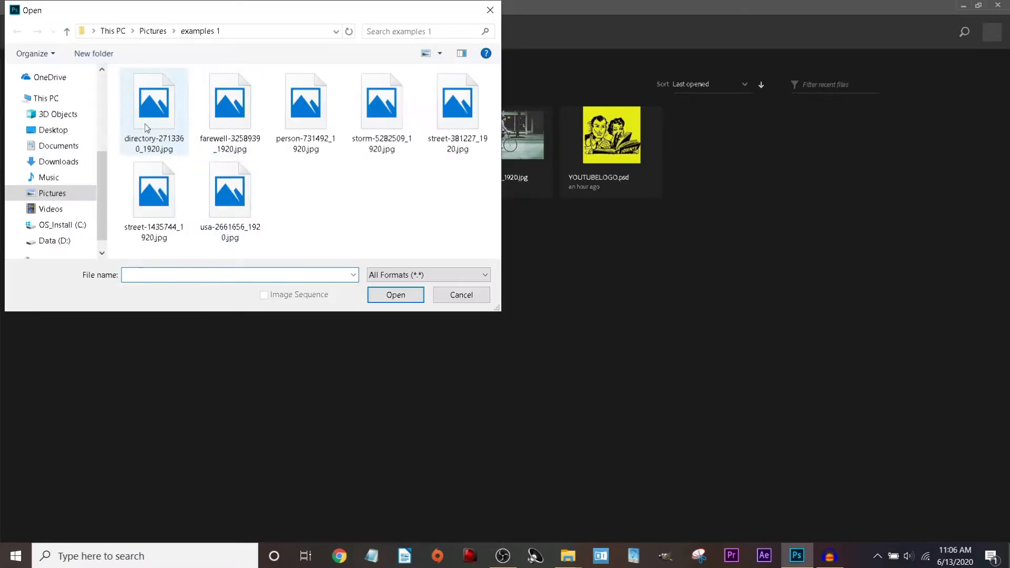
{"action": "double_click", "coordinate": [165, 126]}
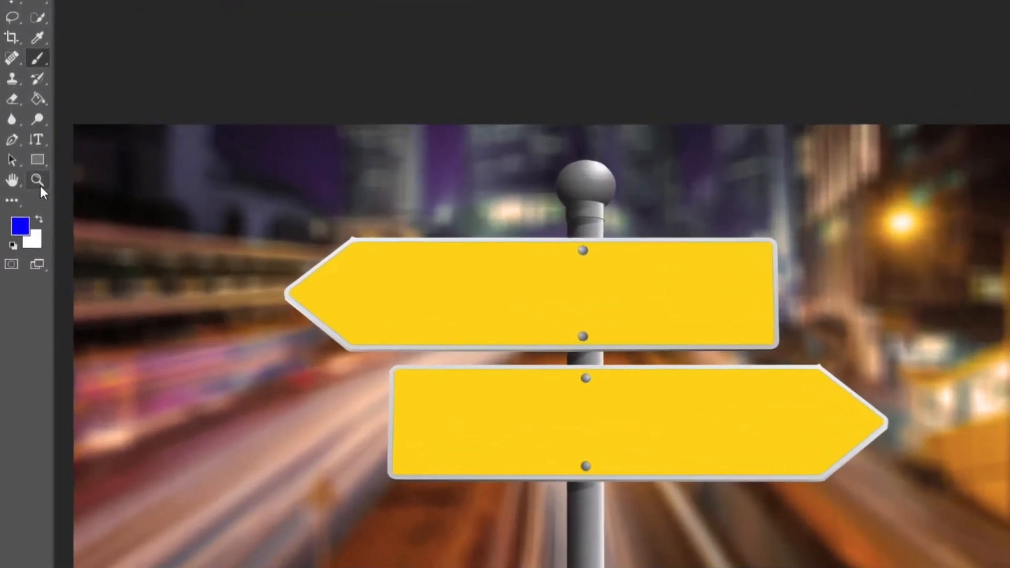
Zoom in on the yellow sign and back out, then view the photo at 100%.
{"action": "left_click", "coordinate": [36, 181]}
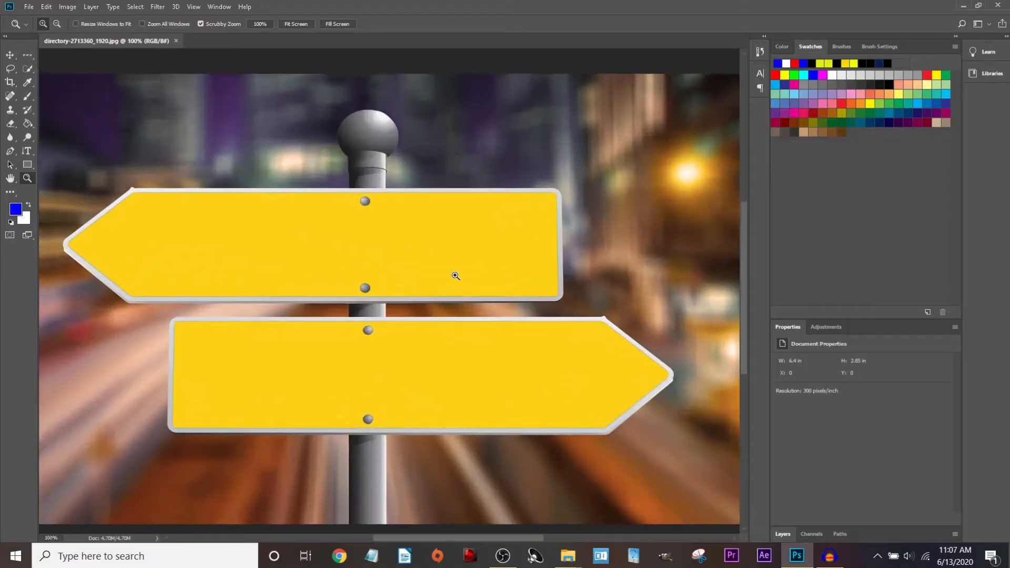
{"action": "left_click_drag", "start_coordinate": [455, 275], "coordinate": [456, 275]}
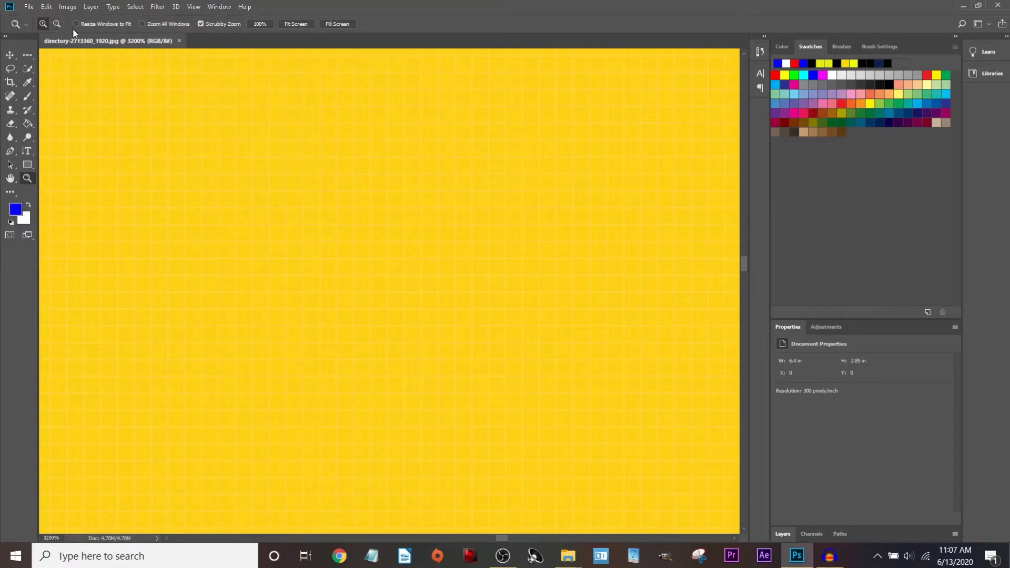
{"action": "left_click_drag", "start_coordinate": [384, 225], "coordinate": [384, 224]}
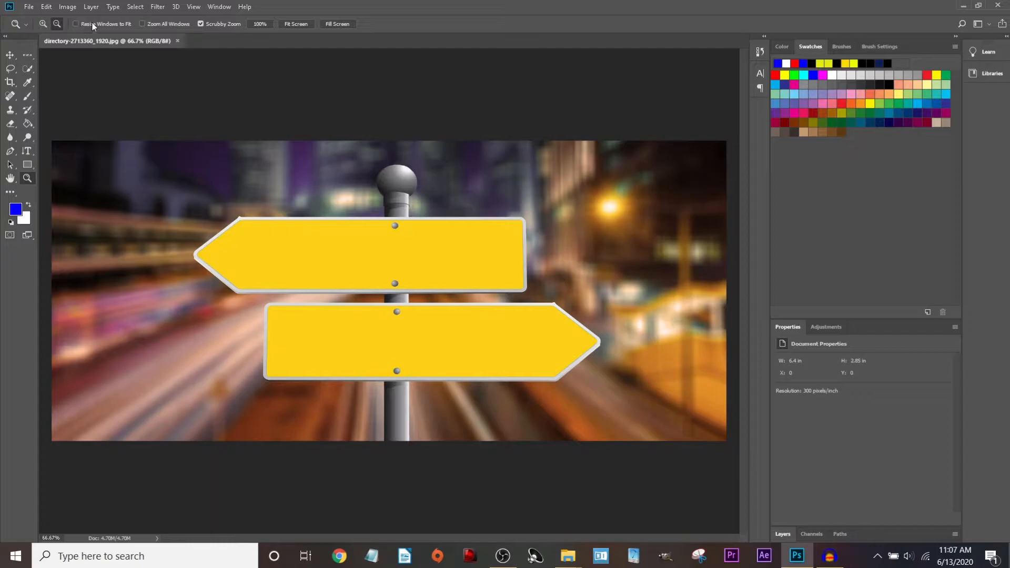
{"action": "left_click", "coordinate": [76, 25]}
{"action": "left_click", "coordinate": [260, 24]}
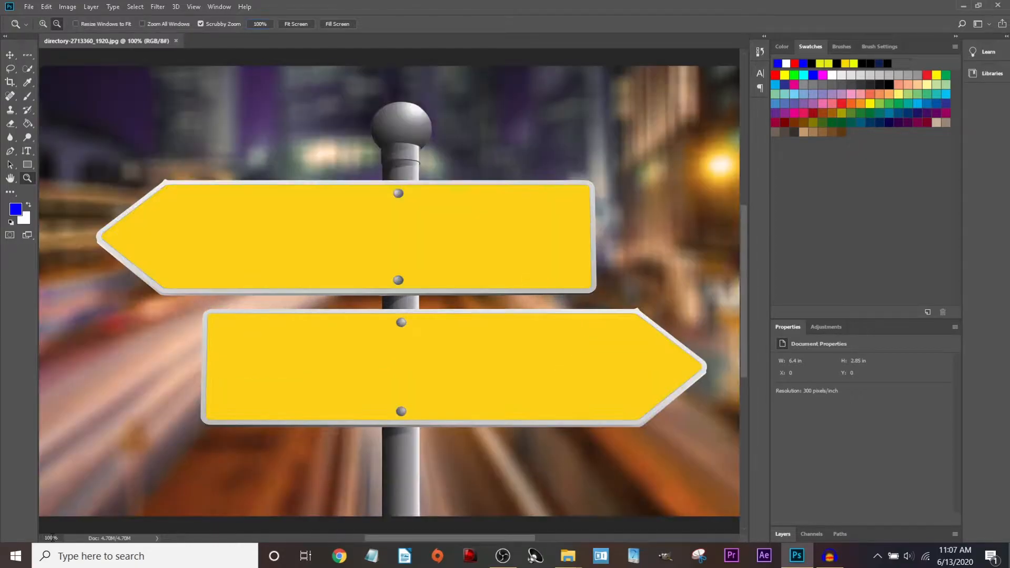
Set the zoom to 50%, then fit the whole photo in the window.
{"action": "left_click", "coordinate": [51, 538]}
{"action": "key", "text": "BackSpace"}
{"action": "key", "text": "BackSpace"}
{"action": "key", "text": "BackSpace"}
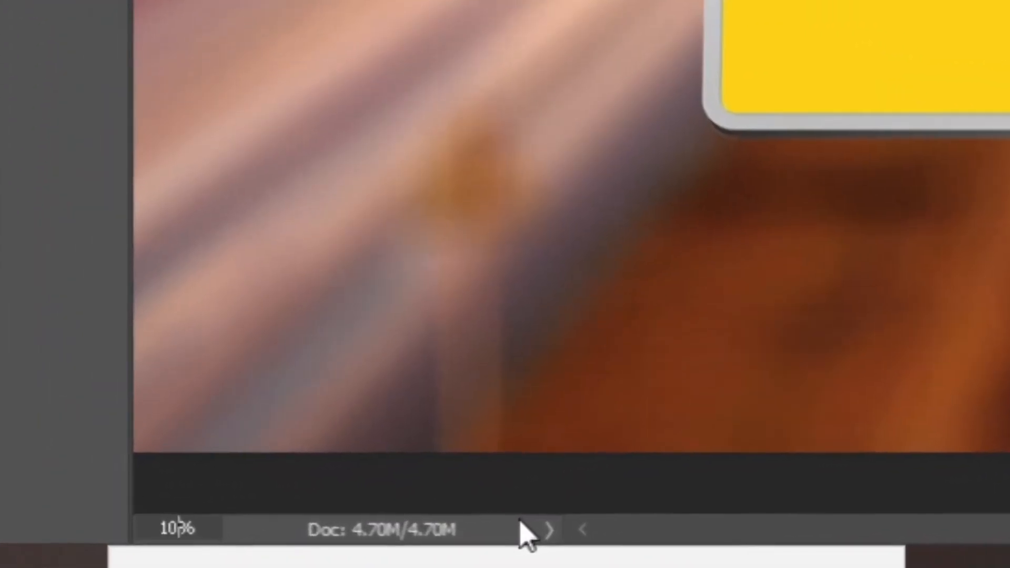
{"action": "type", "text": "50"}
{"action": "key", "text": "Return"}
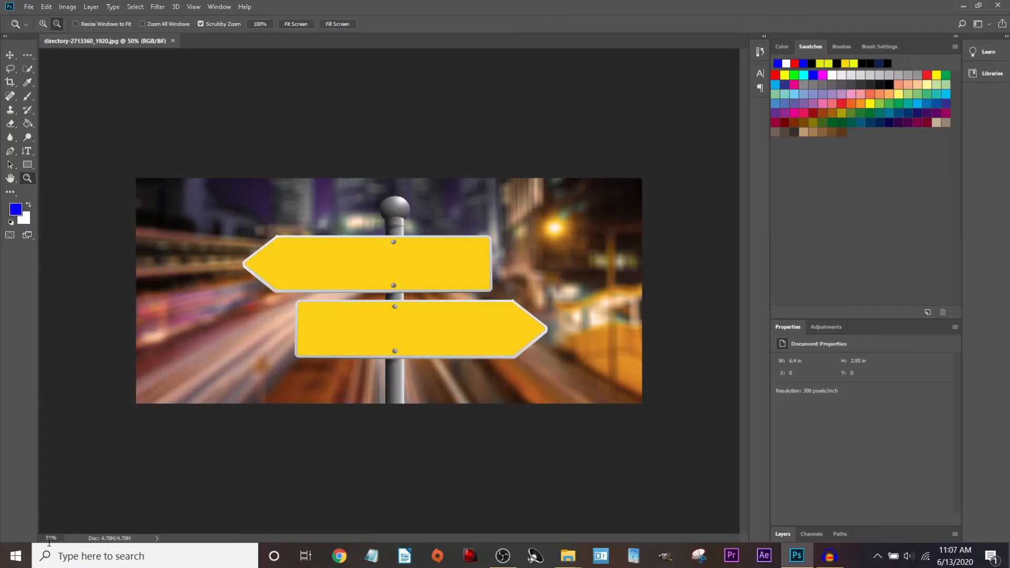
{"action": "left_click", "coordinate": [289, 25]}
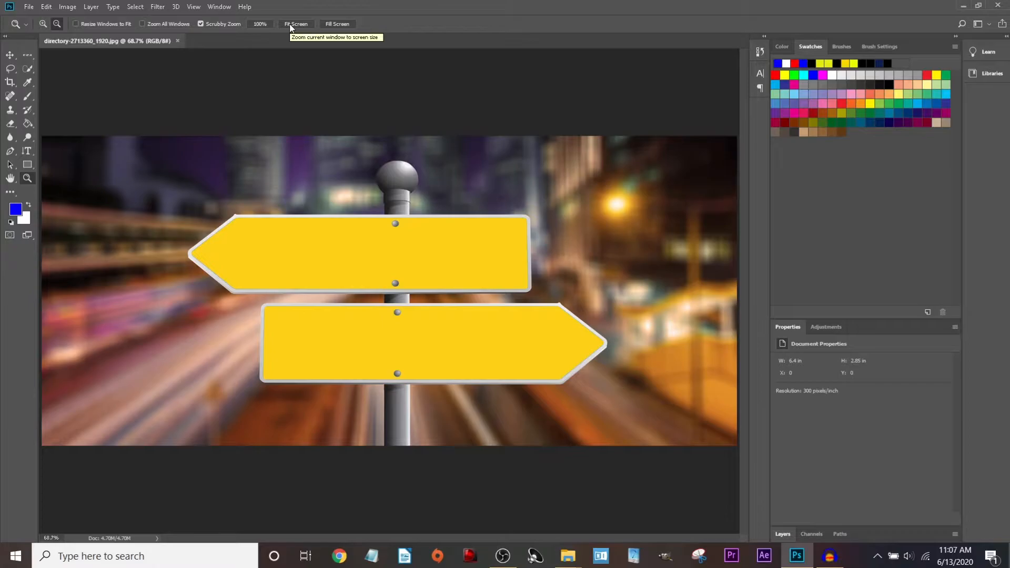
{"action": "left_click", "coordinate": [347, 27]}
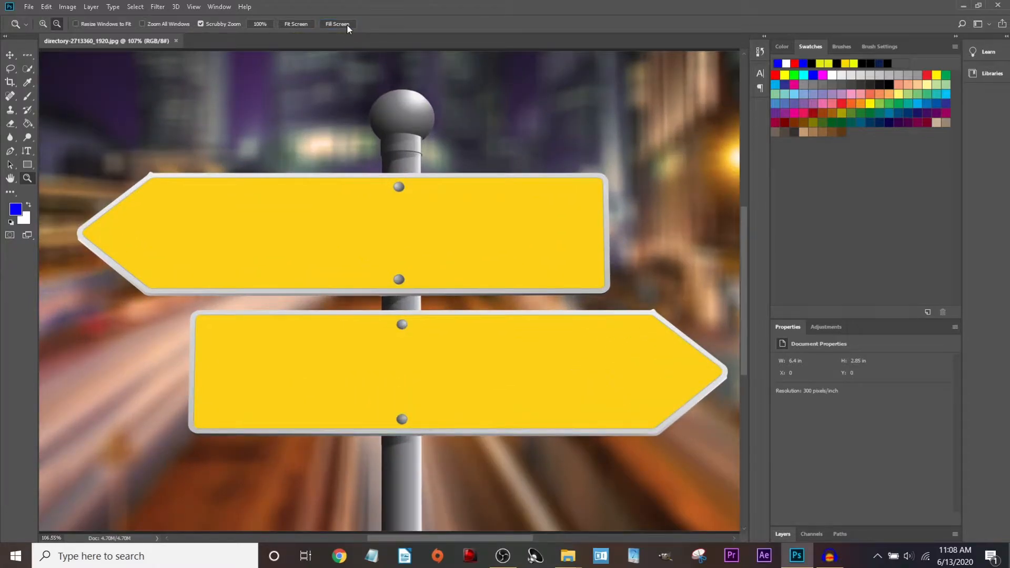
{"action": "left_click", "coordinate": [288, 24]}
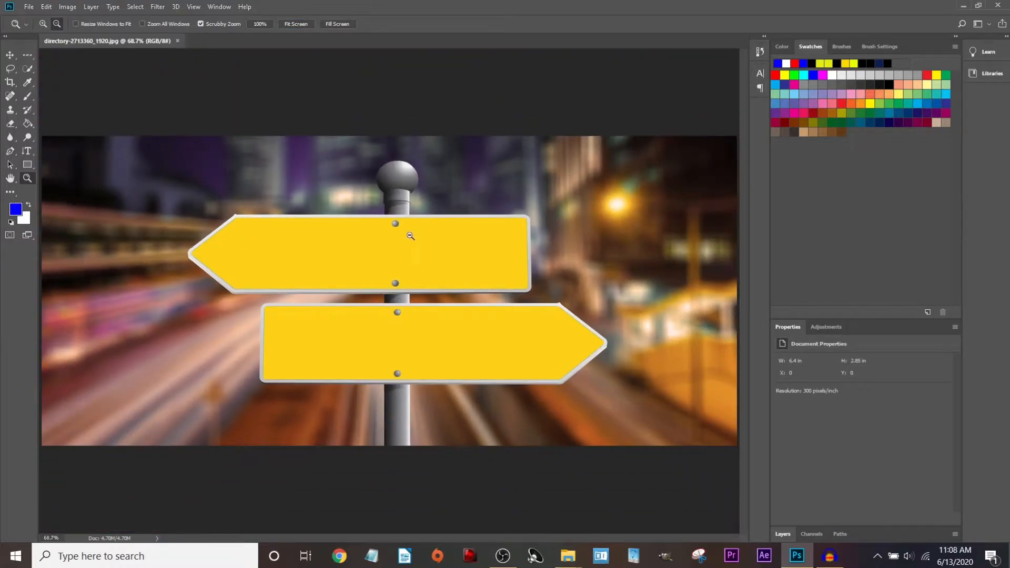
With the Brush tool, paint wavy blue strokes across the upper sign and zoom to check them.
{"action": "key", "text": "b"}
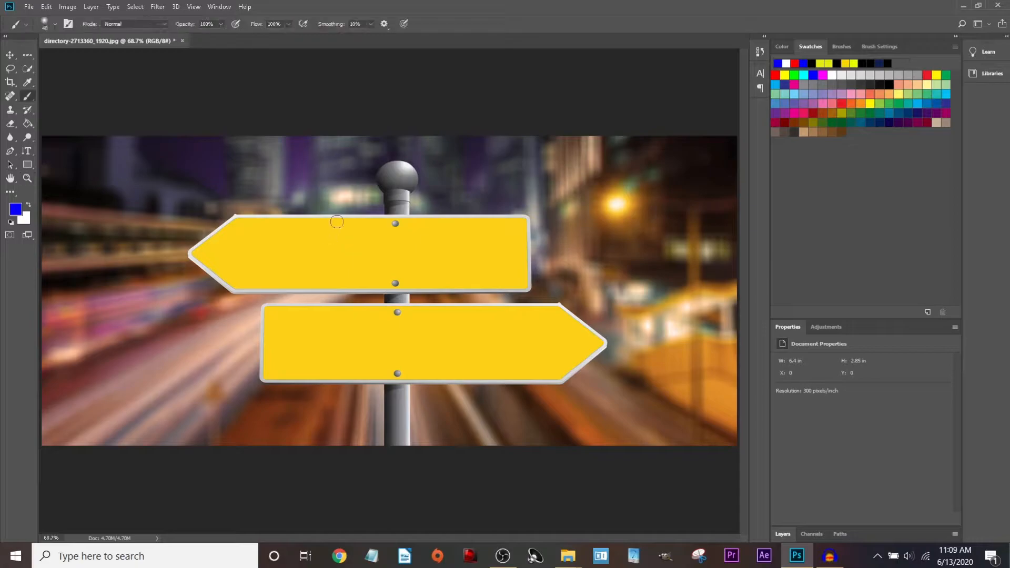
{"action": "mouse_move", "coordinate": [276, 237]}
{"action": "left_mouse_down"}
{"action": "mouse_move", "coordinate": [263, 259]}
{"action": "mouse_move", "coordinate": [318, 251]}
{"action": "left_mouse_up"}
{"action": "mouse_move", "coordinate": [362, 245]}
{"action": "left_mouse_down"}
{"action": "mouse_move", "coordinate": [351, 256]}
{"action": "mouse_move", "coordinate": [391, 269]}
{"action": "mouse_move", "coordinate": [506, 267]}
{"action": "left_mouse_up"}
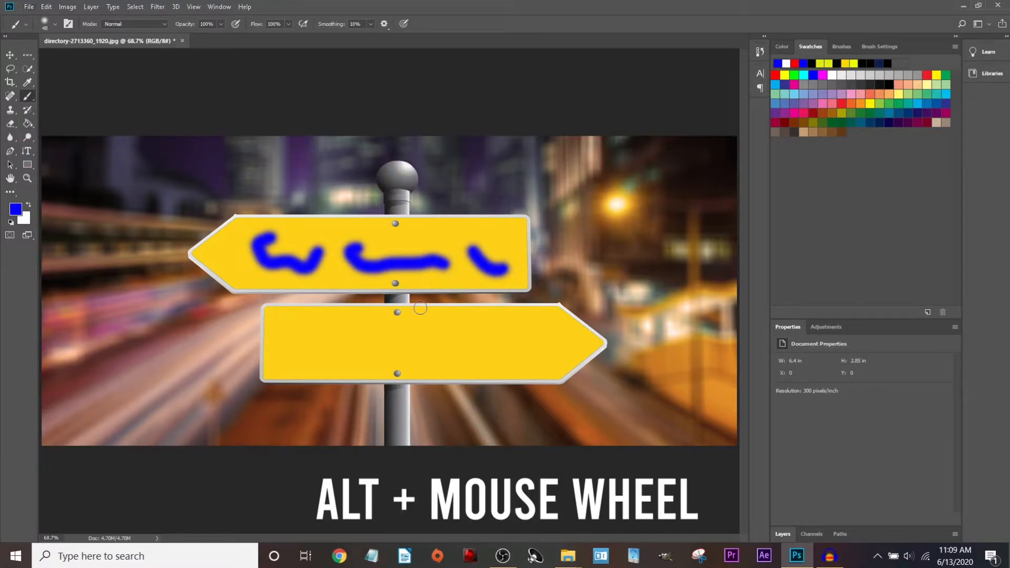
{"action": "scroll", "coordinate": [423, 304], "scroll_direction": "up", "scroll_amount": 6, "text": "alt"}
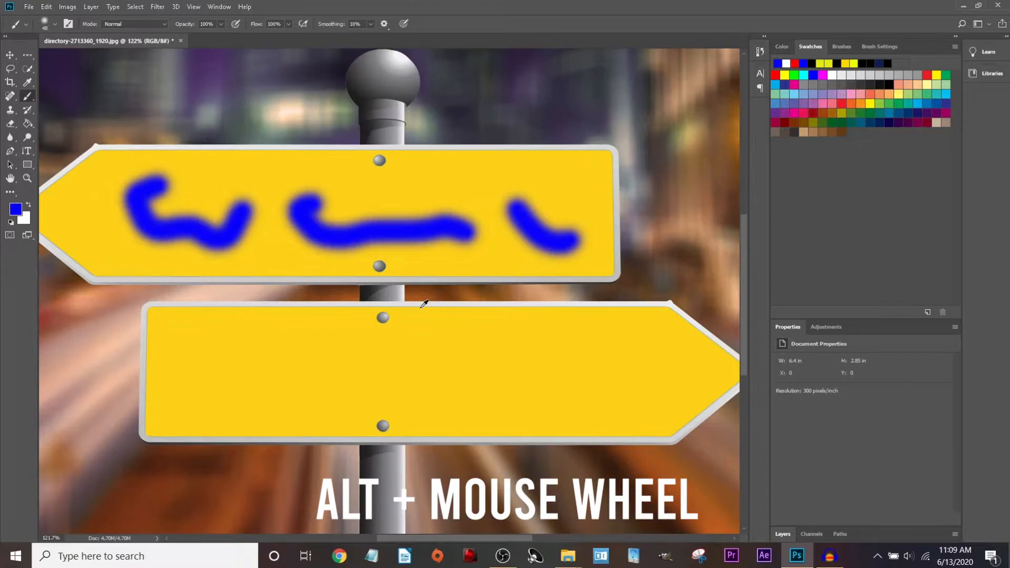
{"action": "scroll", "coordinate": [424, 304], "scroll_direction": "down", "scroll_amount": 5, "text": "alt"}
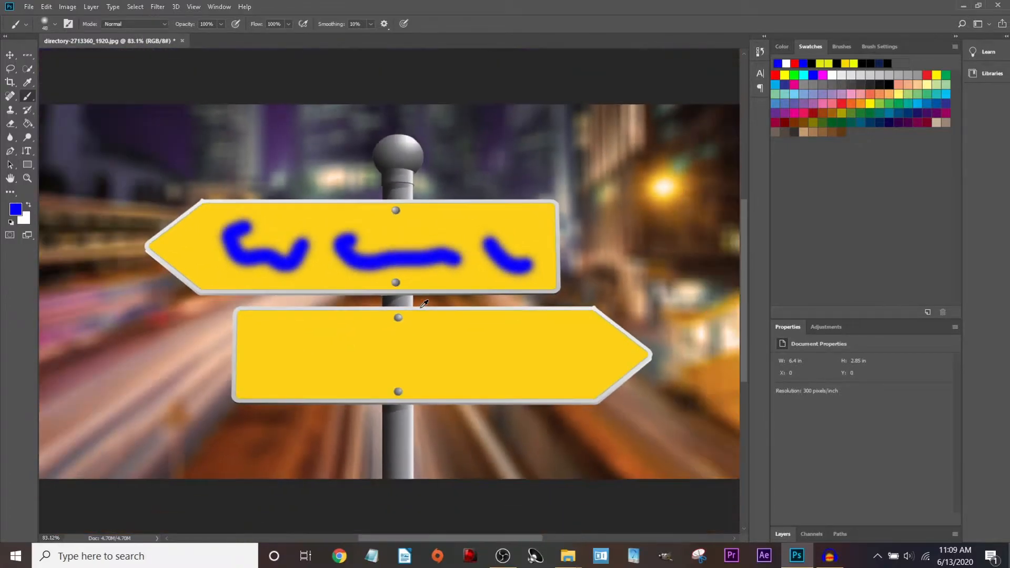
{"action": "scroll", "coordinate": [424, 304], "scroll_direction": "up", "scroll_amount": 11, "text": "alt"}
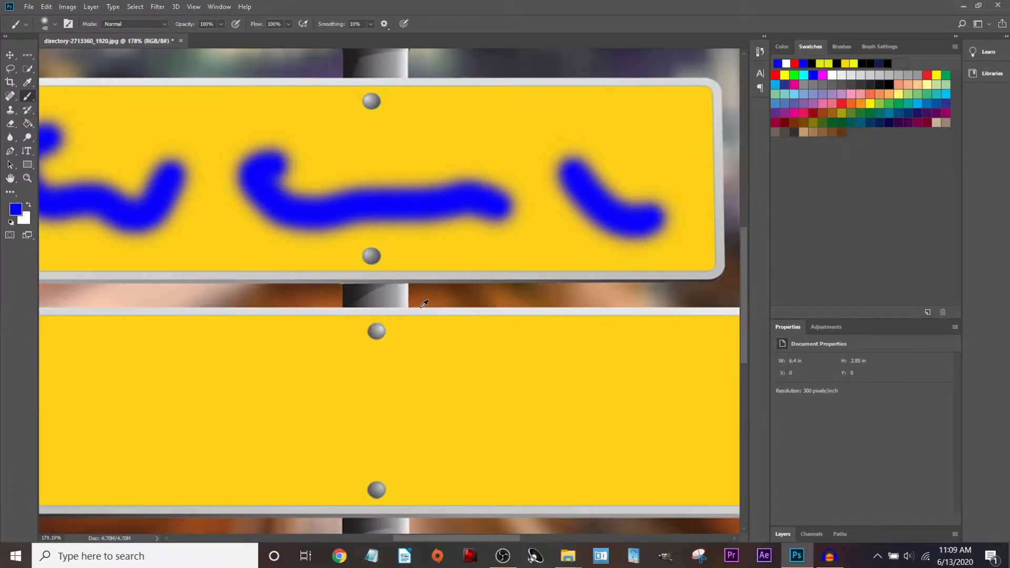
{"action": "scroll", "coordinate": [424, 304], "scroll_direction": "up", "scroll_amount": 3, "text": "alt"}
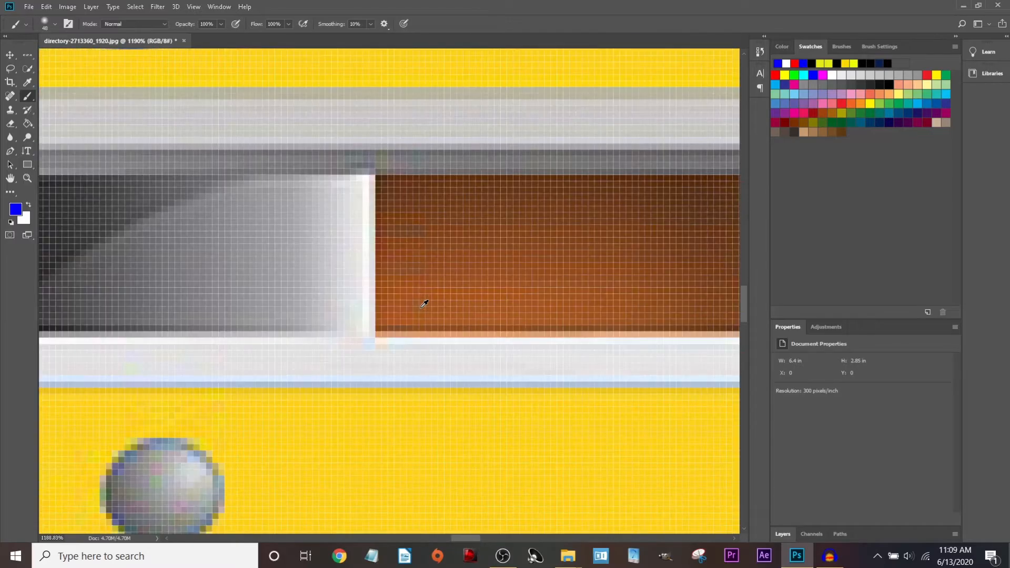
{"action": "scroll", "coordinate": [424, 304], "scroll_direction": "down", "scroll_amount": 9, "text": "alt"}
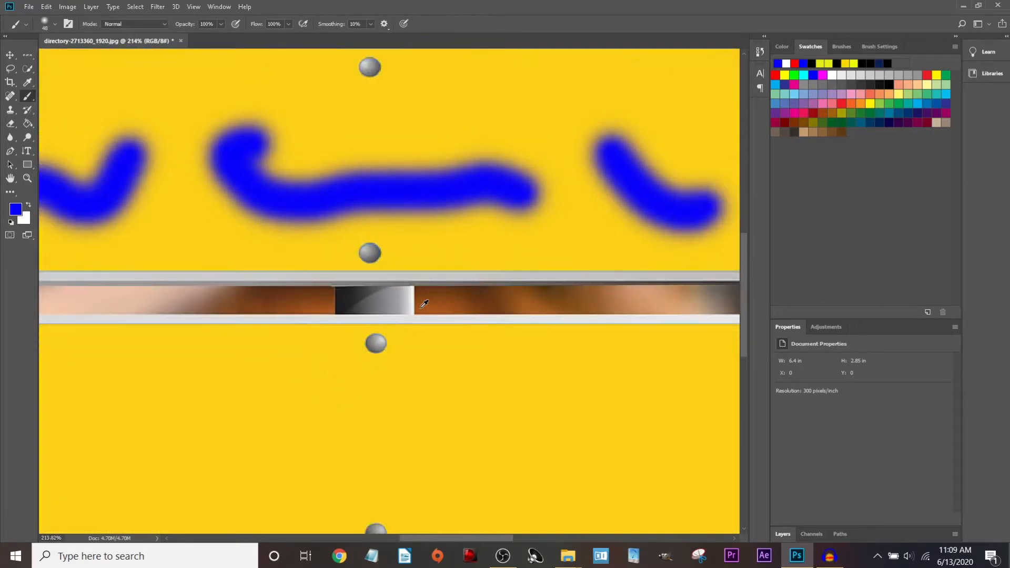
{"action": "scroll", "coordinate": [423, 304], "scroll_direction": "up", "scroll_amount": 13, "text": "alt"}
{"action": "scroll", "coordinate": [424, 304], "scroll_direction": "down", "scroll_amount": 19, "text": "alt"}
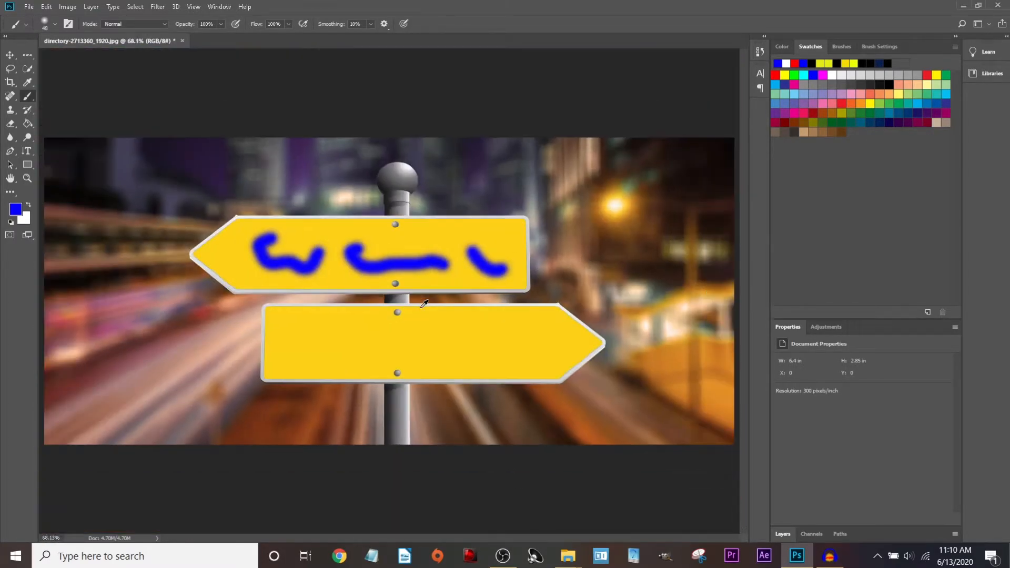
{"action": "scroll", "coordinate": [504, 256], "scroll_direction": "up", "scroll_amount": 10, "text": "alt"}
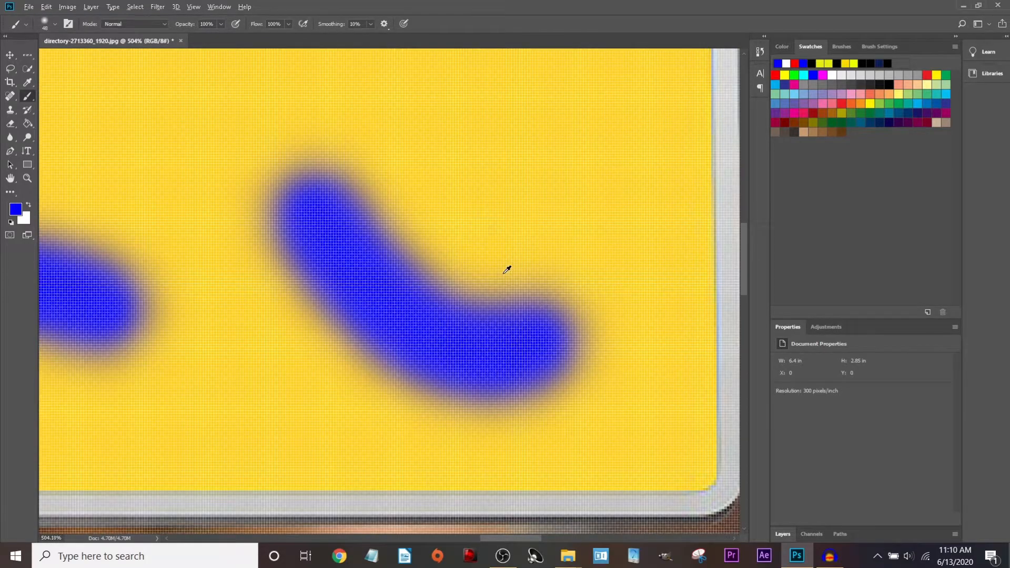
Extend the right blue stroke upward into a V, undoing a stroke that joined its arms.
{"action": "mouse_move", "coordinate": [506, 269]}
{"action": "left_mouse_down"}
{"action": "mouse_move", "coordinate": [524, 200]}
{"action": "mouse_move", "coordinate": [533, 253]}
{"action": "mouse_move", "coordinate": [524, 316]}
{"action": "mouse_move", "coordinate": [484, 337]}
{"action": "mouse_move", "coordinate": [398, 303]}
{"action": "mouse_move", "coordinate": [318, 210]}
{"action": "mouse_move", "coordinate": [273, 122]}
{"action": "mouse_move", "coordinate": [329, 239]}
{"action": "mouse_move", "coordinate": [429, 360]}
{"action": "mouse_move", "coordinate": [529, 335]}
{"action": "mouse_move", "coordinate": [483, 58]}
{"action": "mouse_move", "coordinate": [512, 204]}
{"action": "left_mouse_up"}
{"action": "scroll", "coordinate": [513, 203], "scroll_direction": "down", "scroll_amount": 5, "text": "alt"}
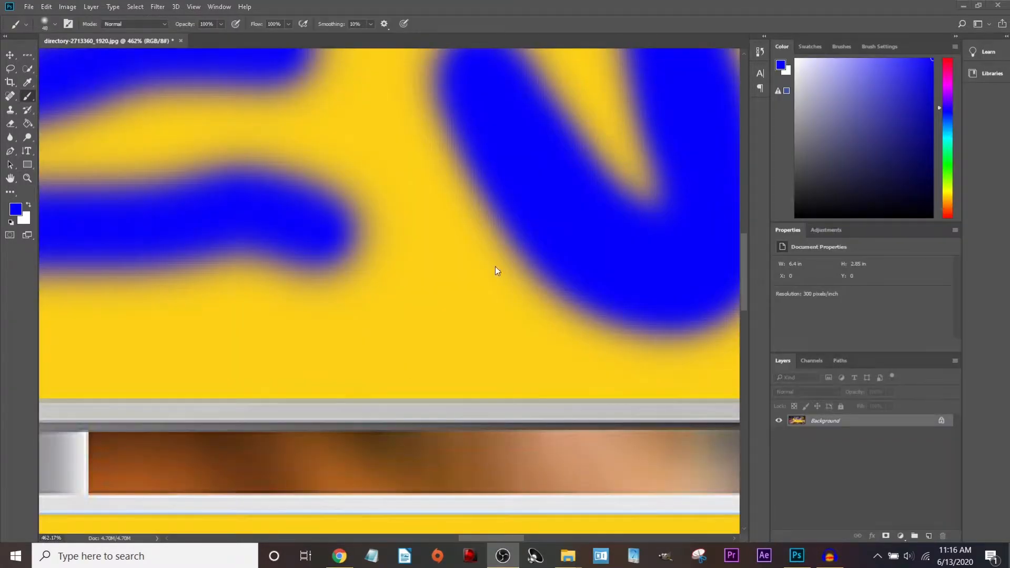
{"action": "left_click", "coordinate": [543, 310]}
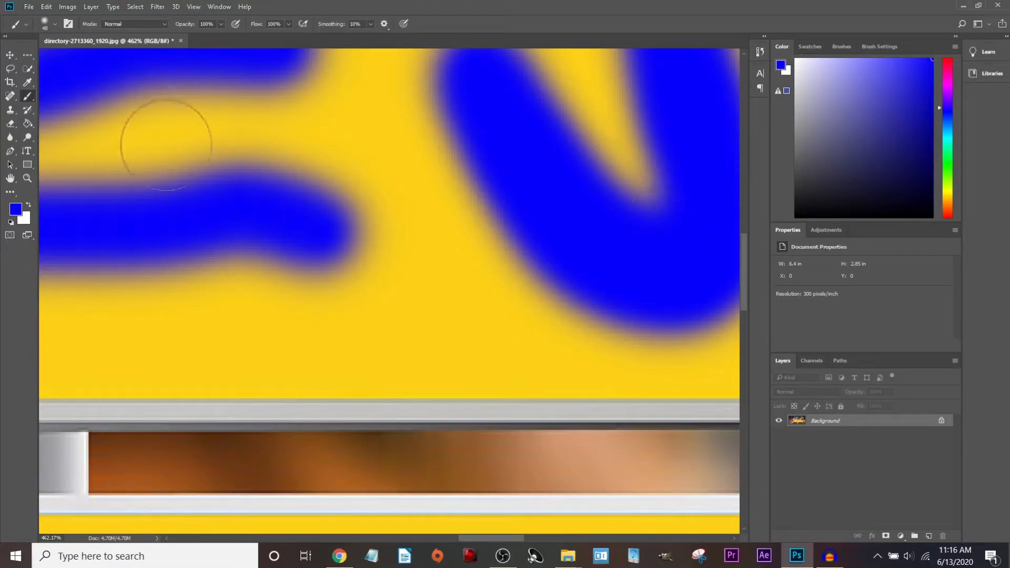
{"action": "left_click_drag", "start_coordinate": [604, 219], "coordinate": [245, 245]}
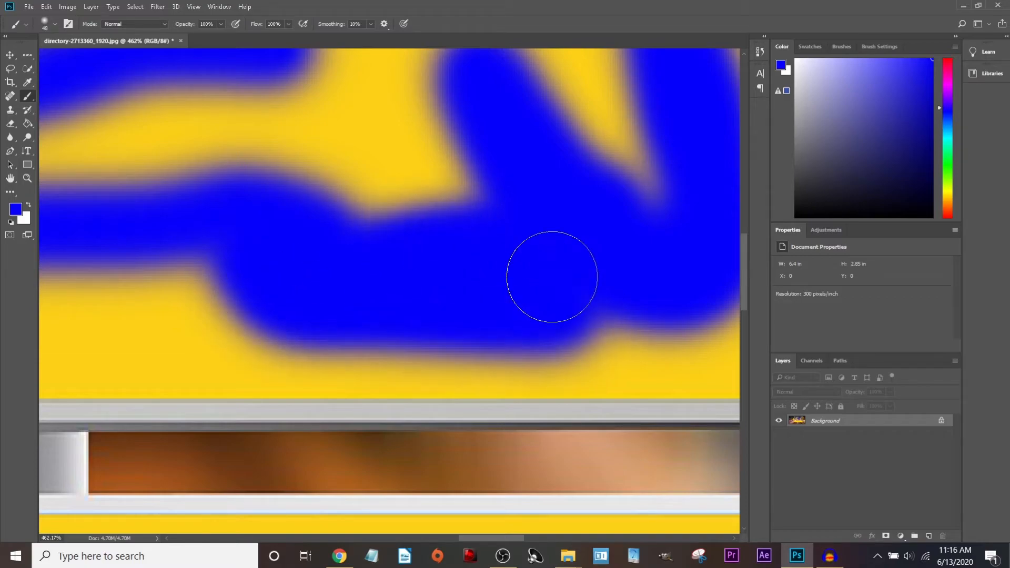
{"action": "key", "text": "ctrl+z"}
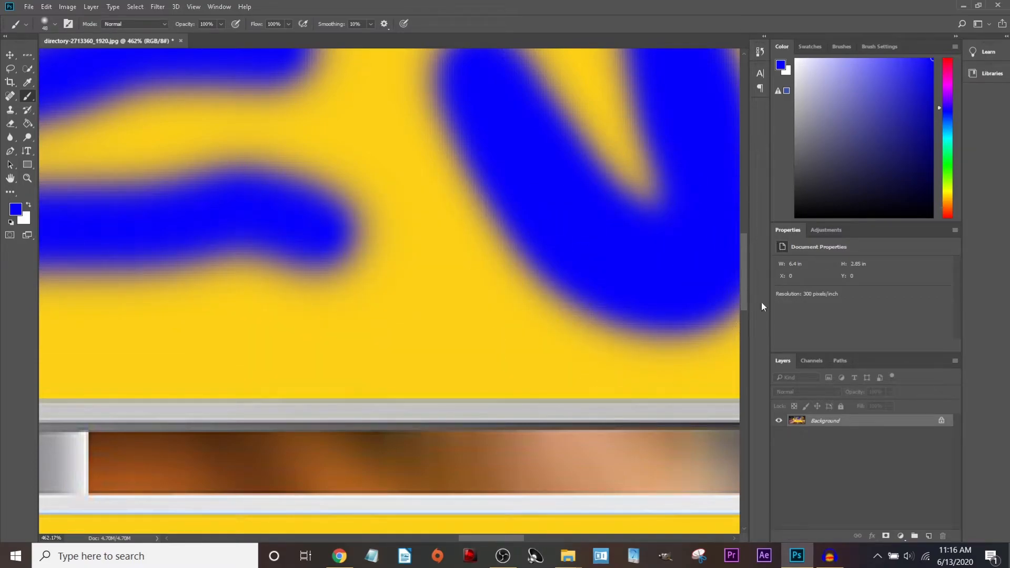
Extend the blue shape rightward and fill the gap between its lobes.
{"action": "left_click", "coordinate": [10, 179]}
{"action": "left_click_drag", "start_coordinate": [516, 289], "coordinate": [207, 341]}
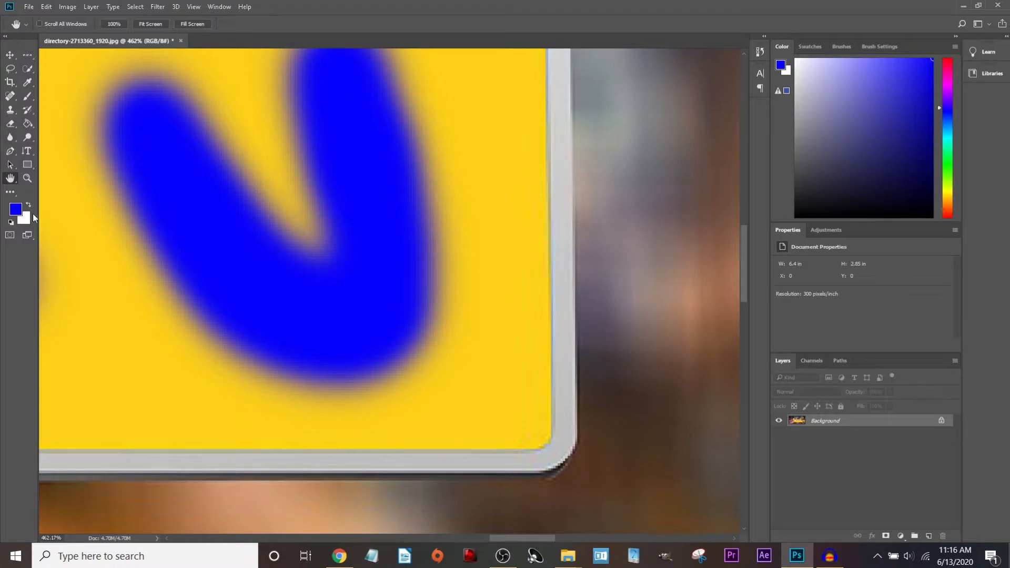
{"action": "left_click", "coordinate": [28, 96]}
{"action": "mouse_move", "coordinate": [345, 311]}
{"action": "left_mouse_down"}
{"action": "mouse_move", "coordinate": [436, 324]}
{"action": "mouse_move", "coordinate": [437, 195]}
{"action": "mouse_move", "coordinate": [394, 63]}
{"action": "left_mouse_up"}
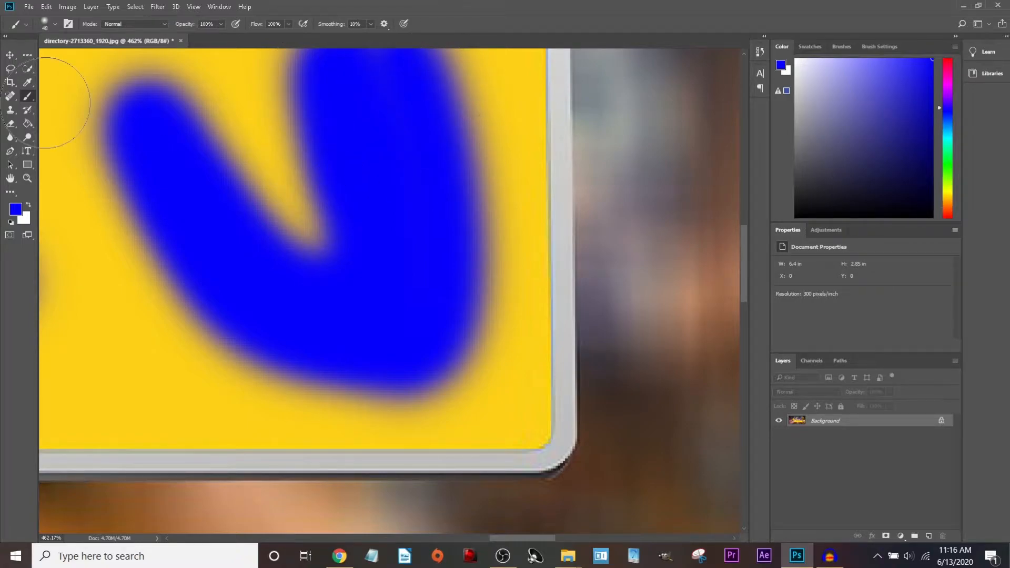
{"action": "left_click", "coordinate": [10, 178]}
{"action": "left_click_drag", "start_coordinate": [319, 119], "coordinate": [366, 245]}
{"action": "left_click", "coordinate": [27, 95]}
{"action": "mouse_move", "coordinate": [412, 199]}
{"action": "left_mouse_down"}
{"action": "mouse_move", "coordinate": [376, 209]}
{"action": "mouse_move", "coordinate": [404, 227]}
{"action": "mouse_move", "coordinate": [485, 360]}
{"action": "mouse_move", "coordinate": [467, 437]}
{"action": "mouse_move", "coordinate": [335, 424]}
{"action": "mouse_move", "coordinate": [213, 266]}
{"action": "mouse_move", "coordinate": [274, 388]}
{"action": "left_mouse_up"}
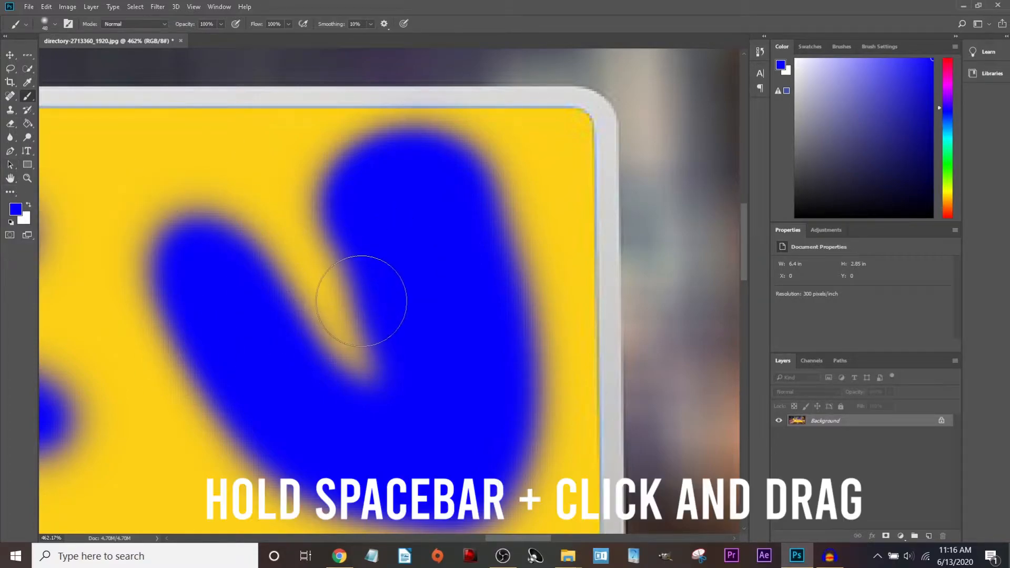
Paint blue over the V's left side and the yellow notch to merge one blob.
{"action": "left_click_drag", "start_coordinate": [317, 327], "coordinate": [574, 66]}
{"action": "mouse_move", "coordinate": [293, 344]}
{"action": "left_mouse_down"}
{"action": "mouse_move", "coordinate": [496, 363]}
{"action": "mouse_move", "coordinate": [248, 498]}
{"action": "mouse_move", "coordinate": [233, 497]}
{"action": "left_mouse_up"}
{"action": "mouse_move", "coordinate": [401, 296]}
{"action": "left_mouse_down"}
{"action": "mouse_move", "coordinate": [383, 279]}
{"action": "mouse_move", "coordinate": [361, 168]}
{"action": "mouse_move", "coordinate": [575, 429]}
{"action": "mouse_move", "coordinate": [638, 350]}
{"action": "left_mouse_up"}
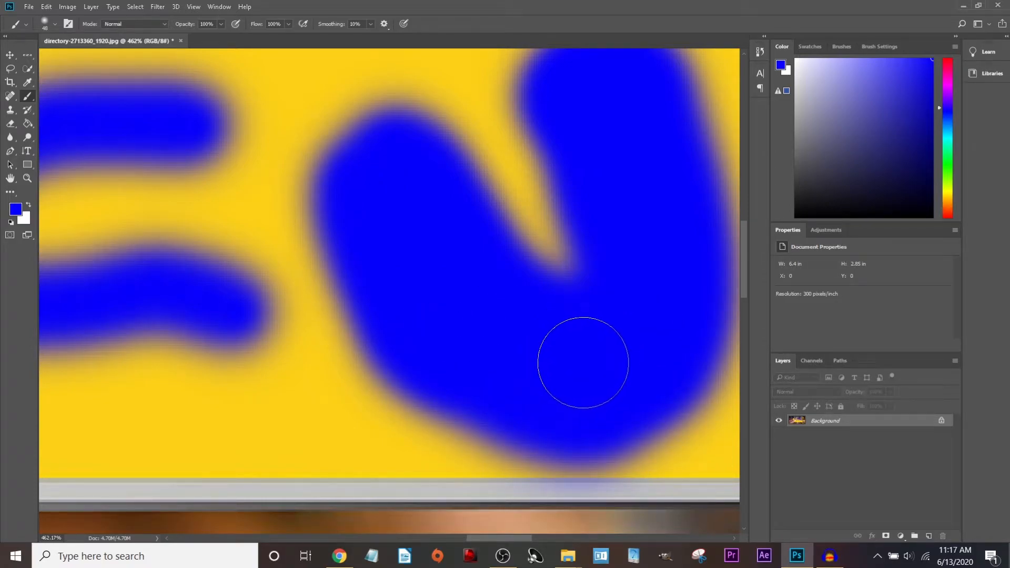
{"action": "key", "text": "space"}
{"action": "mouse_move", "coordinate": [577, 317]}
{"action": "left_mouse_down"}
{"action": "mouse_move", "coordinate": [435, 392]}
{"action": "mouse_move", "coordinate": [392, 463]}
{"action": "left_mouse_up"}
{"action": "mouse_move", "coordinate": [408, 320]}
{"action": "left_mouse_down"}
{"action": "mouse_move", "coordinate": [583, 331]}
{"action": "mouse_move", "coordinate": [689, 228]}
{"action": "mouse_move", "coordinate": [583, 171]}
{"action": "mouse_move", "coordinate": [433, 140]}
{"action": "mouse_move", "coordinate": [484, 183]}
{"action": "left_mouse_up"}
{"action": "mouse_move", "coordinate": [397, 196]}
{"action": "left_mouse_down"}
{"action": "mouse_move", "coordinate": [393, 176]}
{"action": "mouse_move", "coordinate": [336, 206]}
{"action": "mouse_move", "coordinate": [476, 300]}
{"action": "mouse_move", "coordinate": [411, 339]}
{"action": "mouse_move", "coordinate": [468, 126]}
{"action": "mouse_move", "coordinate": [486, 151]}
{"action": "mouse_move", "coordinate": [214, 244]}
{"action": "mouse_move", "coordinate": [331, 185]}
{"action": "left_mouse_up"}
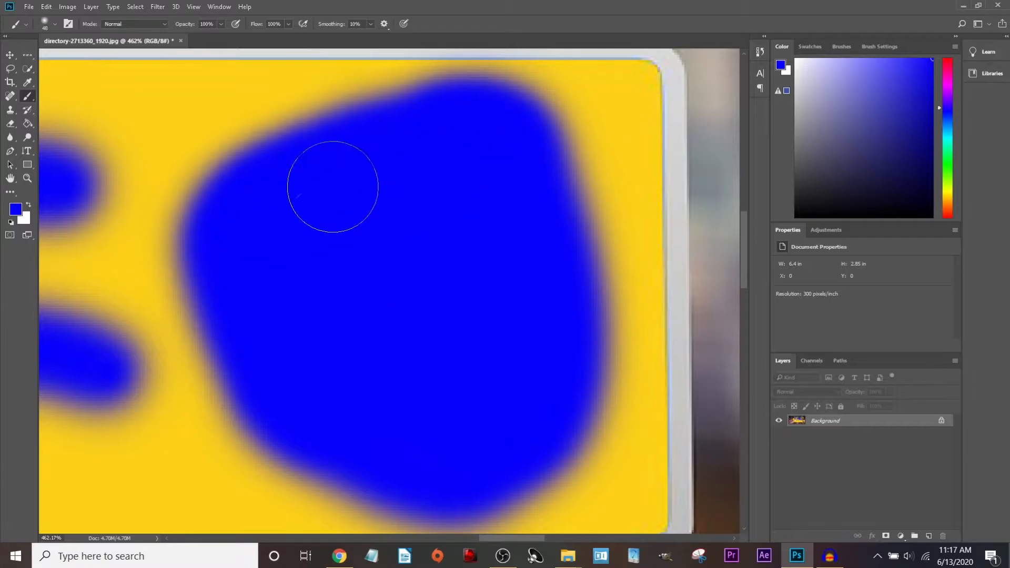
Fit the image in the window, zoom in to inspect the blob, and undo the last stroke.
{"action": "key", "text": "ctrl+0"}
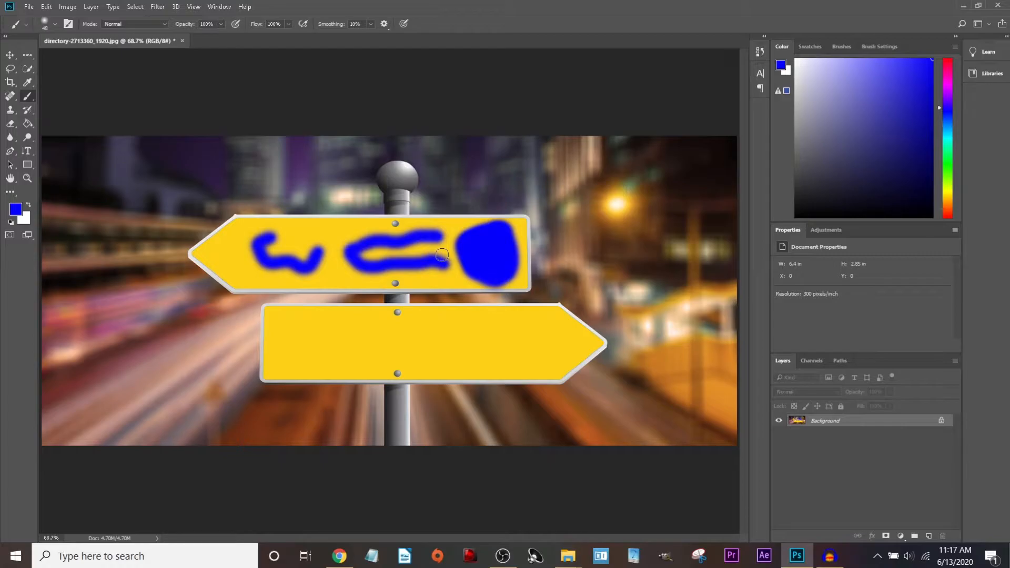
{"action": "scroll", "coordinate": [492, 257], "scroll_direction": "up", "scroll_amount": 6}
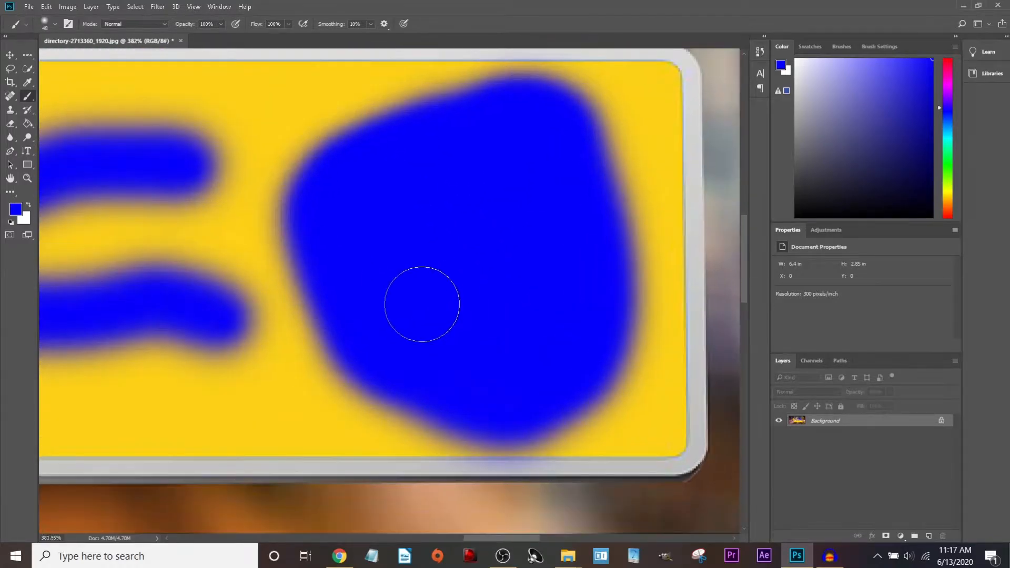
{"action": "left_click_drag", "start_coordinate": [380, 284], "coordinate": [530, 176]}
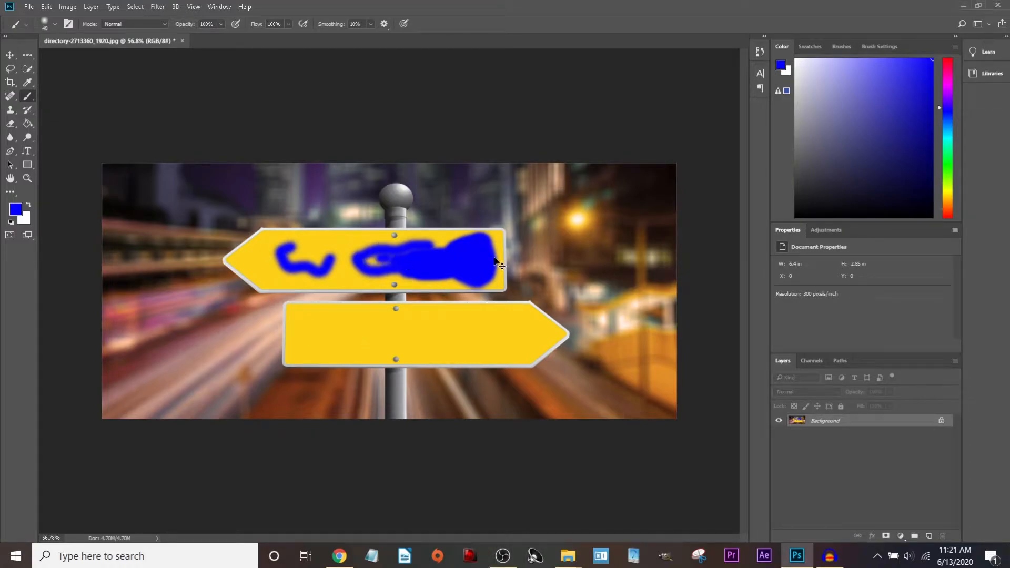
{"action": "key", "text": "ctrl+z"}
{"action": "key", "text": "ctrl+z"}
{"action": "key", "text": "ctrl+z"}
{"action": "key", "text": "ctrl+z"}
{"action": "key", "text": "ctrl+z"}
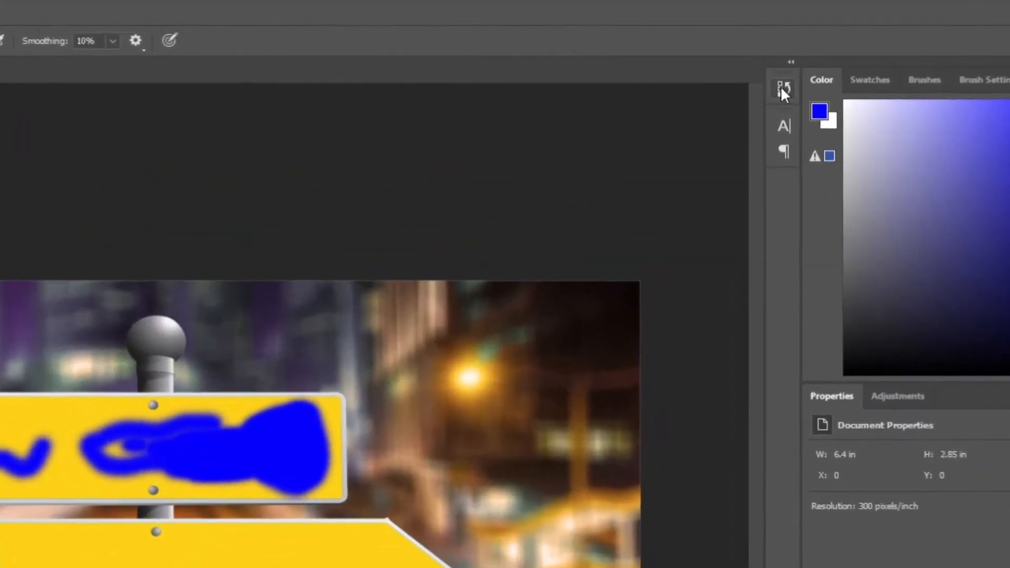
Open the History panel and lengthen it to show more editing steps.
{"action": "left_click", "coordinate": [759, 51]}
{"action": "scroll", "coordinate": [664, 216], "scroll_direction": "up", "scroll_amount": 5}
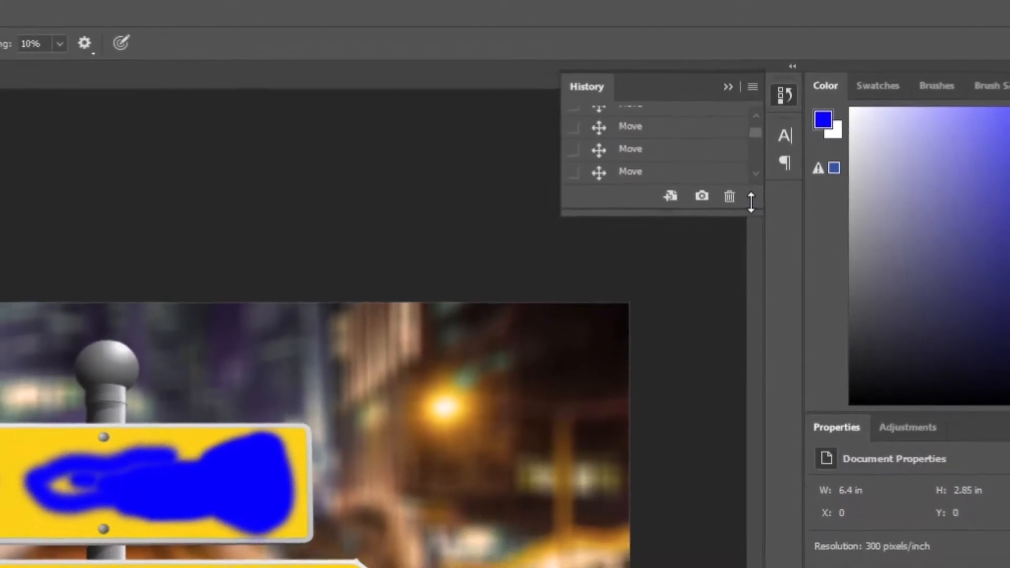
{"action": "left_click_drag", "start_coordinate": [760, 234], "coordinate": [761, 316]}
{"action": "mouse_move", "coordinate": [753, 259]}
{"action": "left_mouse_down"}
{"action": "mouse_move", "coordinate": [736, 428]}
{"action": "mouse_move", "coordinate": [745, 549]}
{"action": "left_mouse_up"}
{"action": "scroll", "coordinate": [689, 359], "scroll_direction": "down", "scroll_amount": 5}
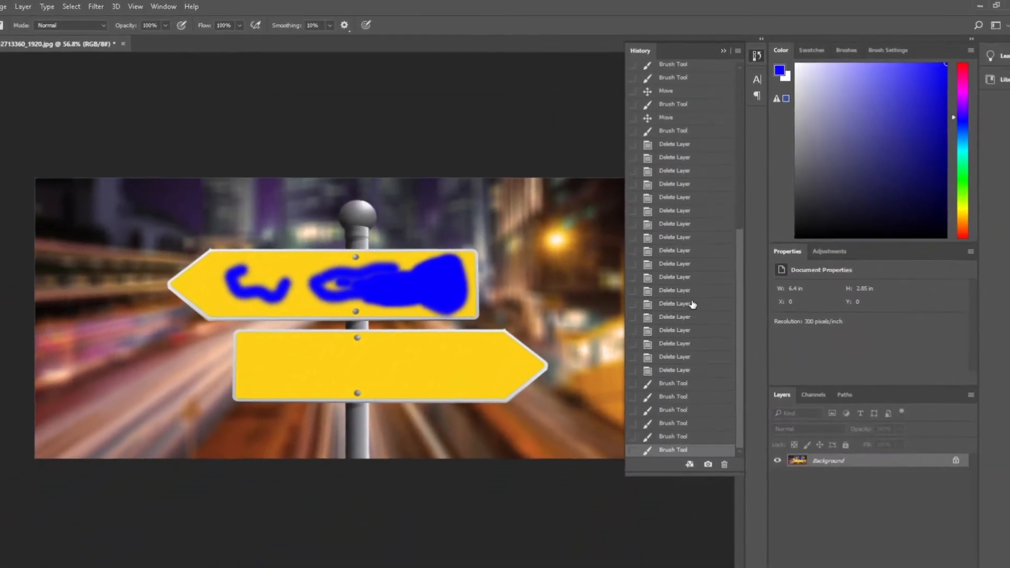
{"action": "left_click_drag", "start_coordinate": [745, 341], "coordinate": [733, 107]}
{"action": "scroll", "coordinate": [684, 263], "scroll_direction": "down", "scroll_amount": 5}
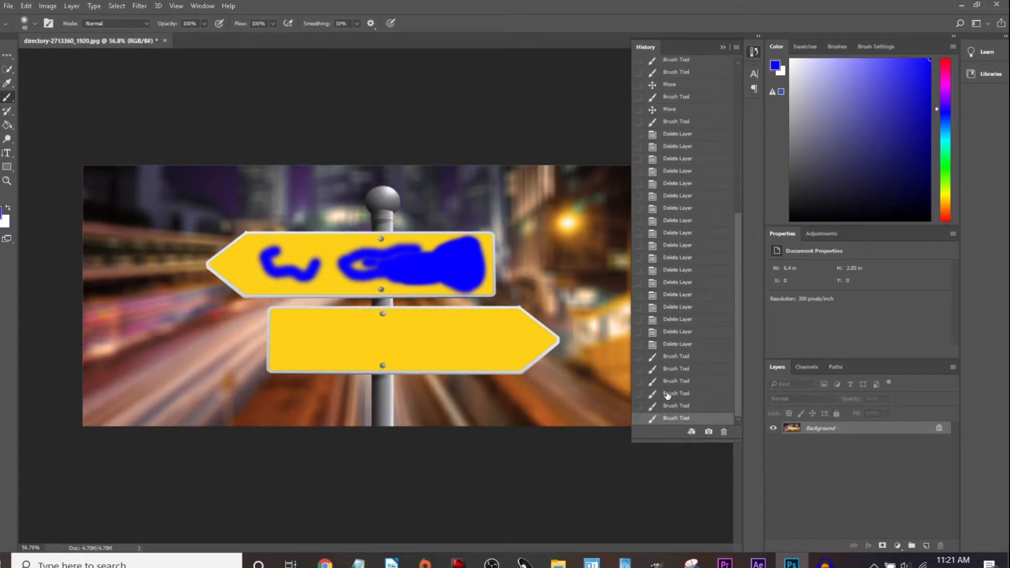
Step through earlier Brush Tool states, ending on the full blob, and close the History panel.
{"action": "left_click", "coordinate": [667, 394]}
{"action": "left_click", "coordinate": [670, 380]}
{"action": "left_click", "coordinate": [672, 368]}
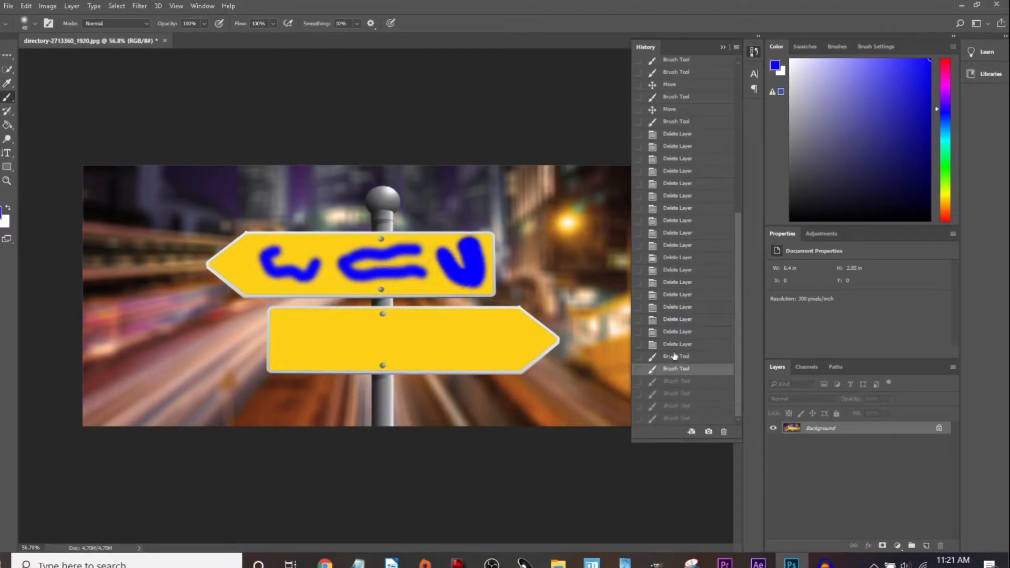
{"action": "left_click", "coordinate": [673, 357]}
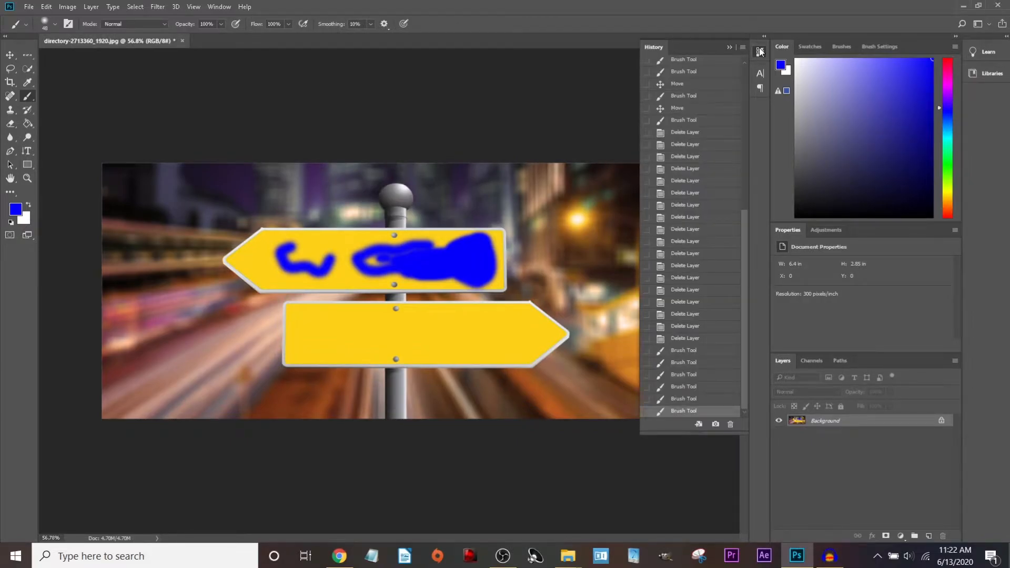
{"action": "left_click", "coordinate": [760, 51]}
Toggle Edit > Step Backward and Step Forward several times to compare states.
{"action": "left_click", "coordinate": [46, 6]}
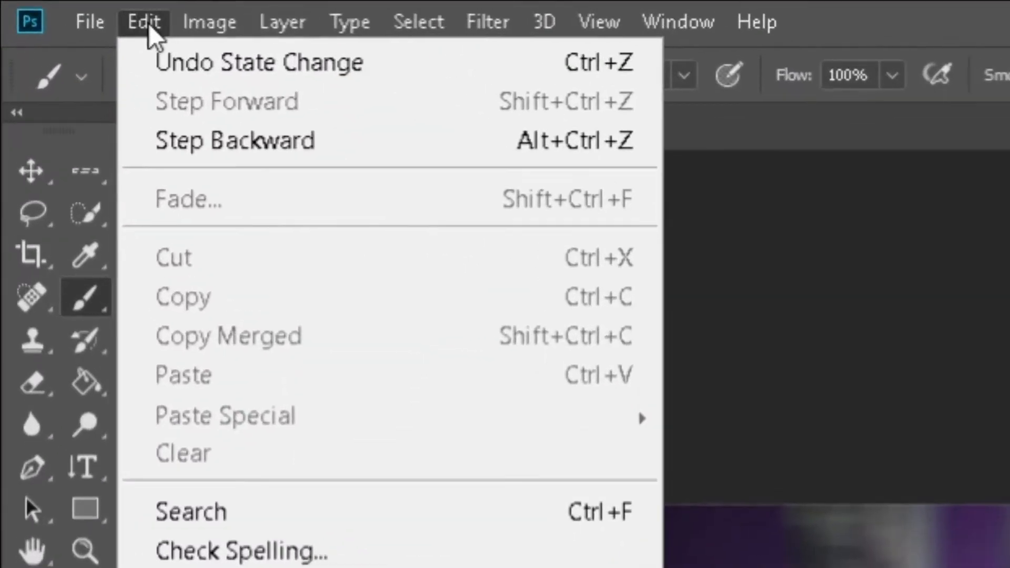
{"action": "left_click", "coordinate": [175, 96]}
{"action": "left_click", "coordinate": [152, 24]}
{"action": "left_click", "coordinate": [226, 104]}
{"action": "left_click", "coordinate": [153, 22]}
{"action": "left_click", "coordinate": [210, 135]}
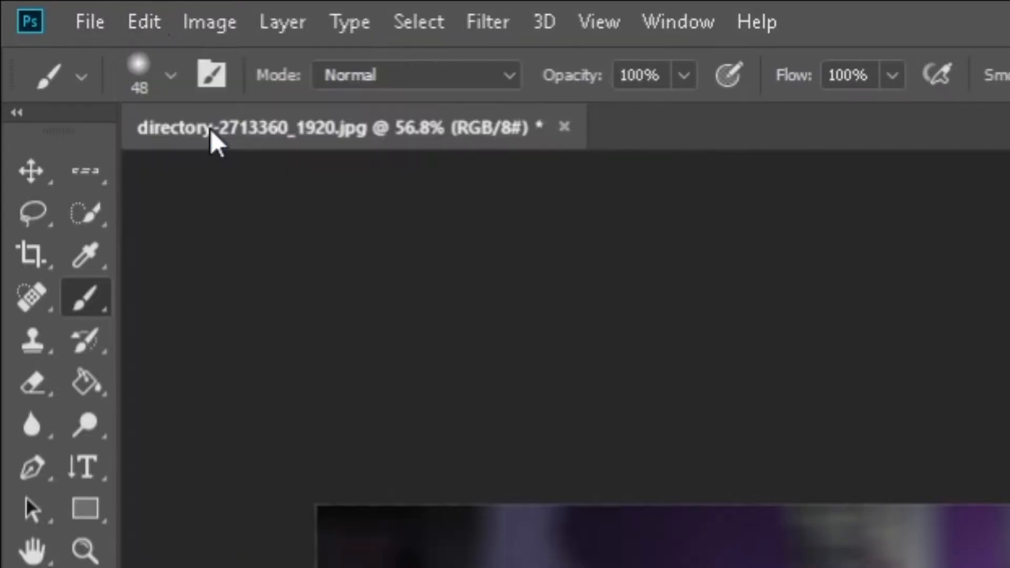
{"action": "left_click", "coordinate": [163, 22]}
{"action": "mouse_move", "coordinate": [209, 22]}
{"action": "mouse_move", "coordinate": [149, 27]}
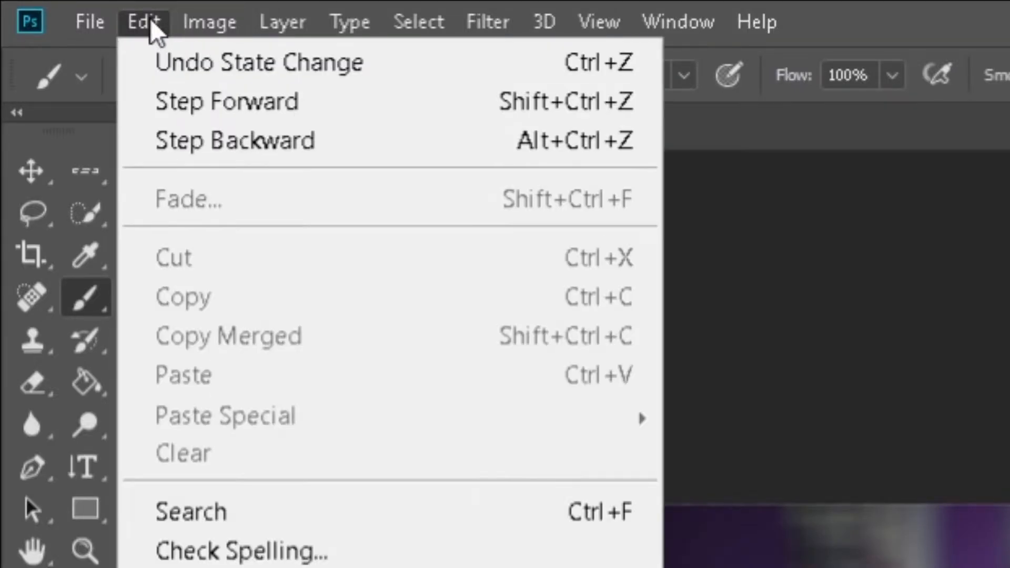
{"action": "left_click", "coordinate": [208, 105]}
{"action": "left_click", "coordinate": [151, 26]}
{"action": "left_click", "coordinate": [216, 105]}
{"action": "left_click", "coordinate": [151, 24]}
{"action": "left_click", "coordinate": [240, 103]}
Undo recent blue strokes with Alt+Ctrl+Z, leaving only Background with the large blob.
{"action": "left_click", "coordinate": [130, 14]}
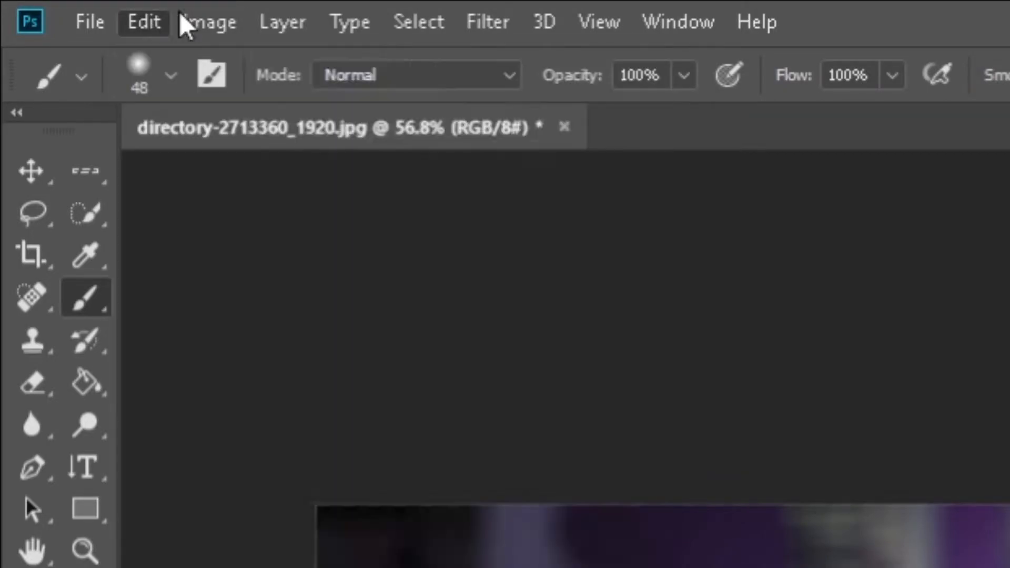
{"action": "left_click", "coordinate": [144, 22]}
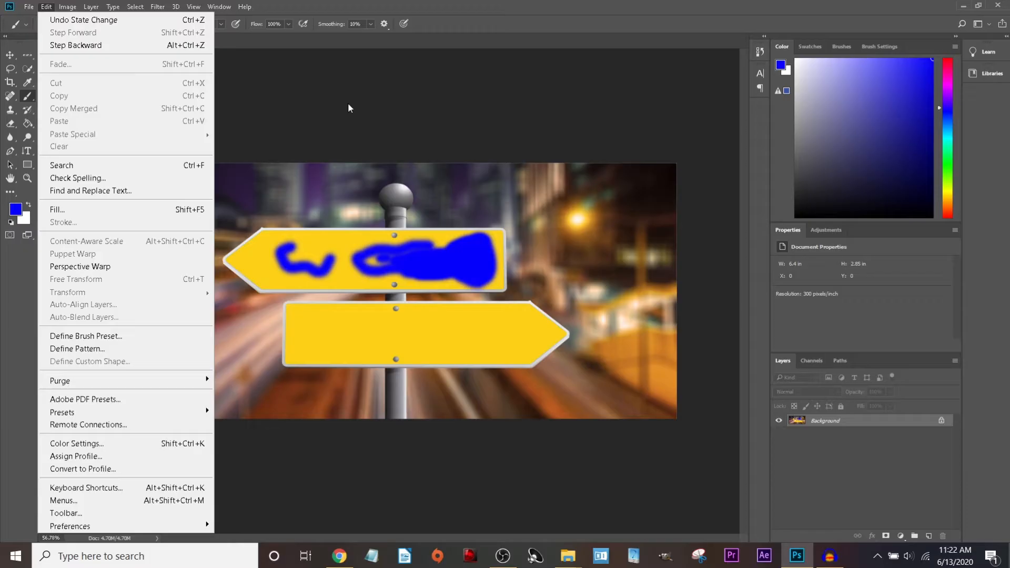
{"action": "left_click", "coordinate": [348, 103]}
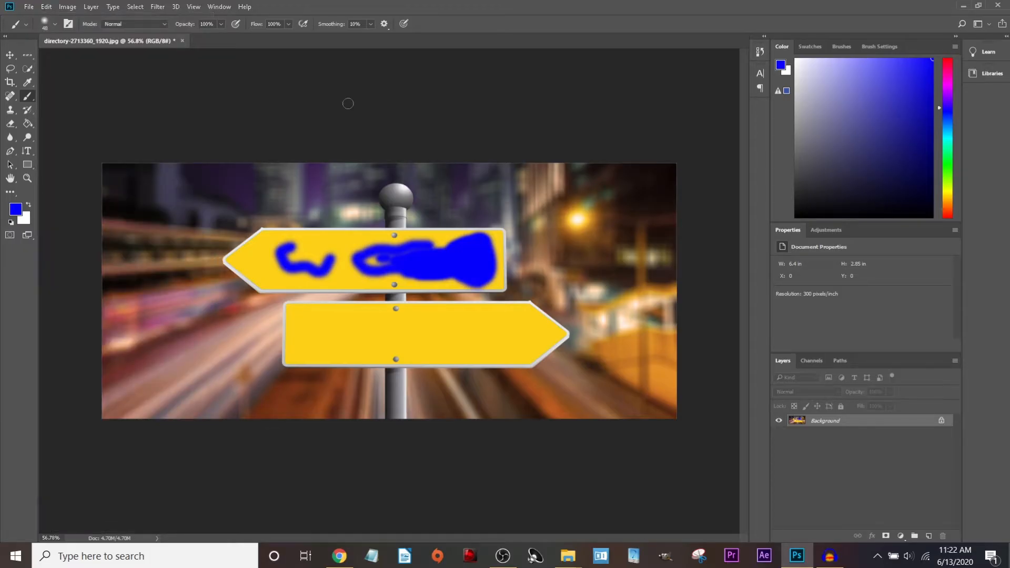
{"action": "key", "text": "ctrl+alt+z"}
{"action": "key", "text": "ctrl+alt+z"}
{"action": "key", "text": "ctrl+alt+z"}
{"action": "key", "text": "ctrl+alt+z"}
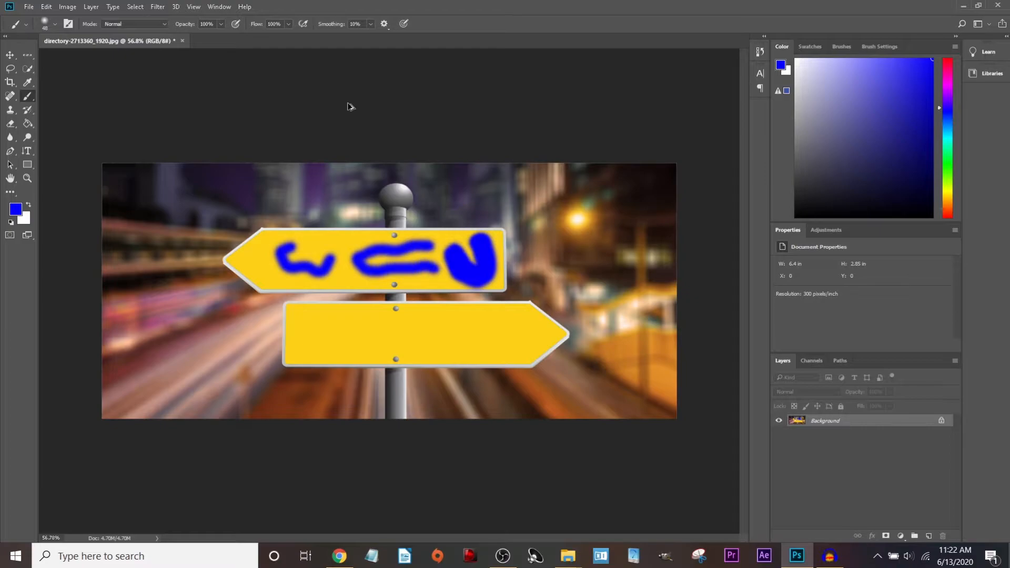
{"action": "key", "text": "ctrl+alt+z"}
{"action": "key", "text": "ctrl+alt+z"}
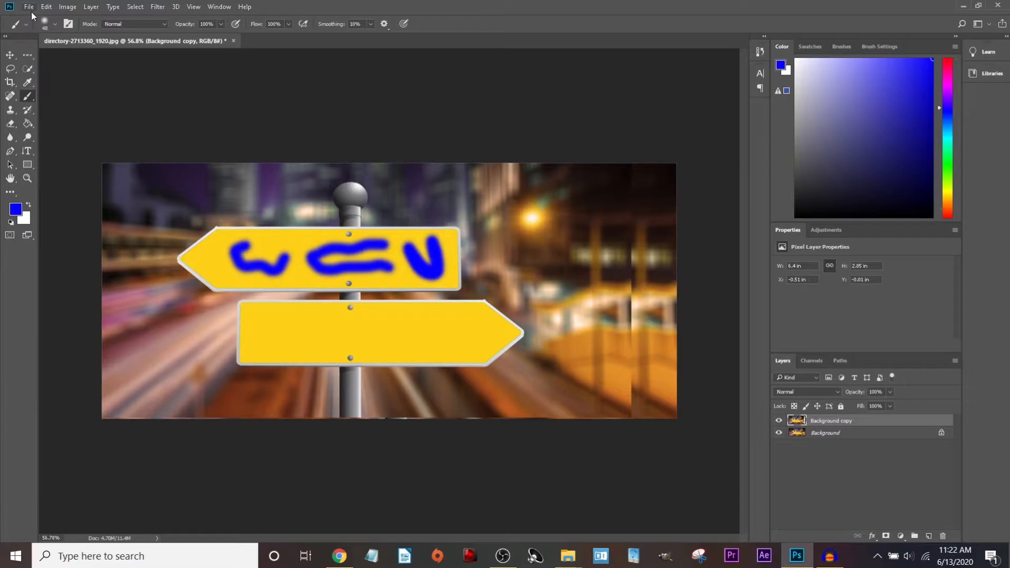
{"action": "left_click", "coordinate": [46, 7]}
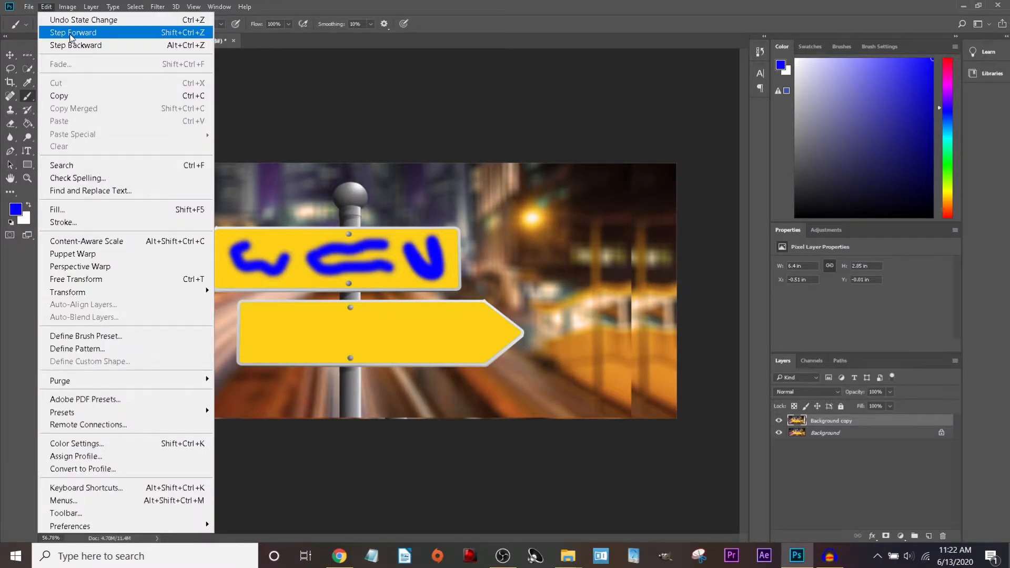
{"action": "left_click", "coordinate": [305, 120]}
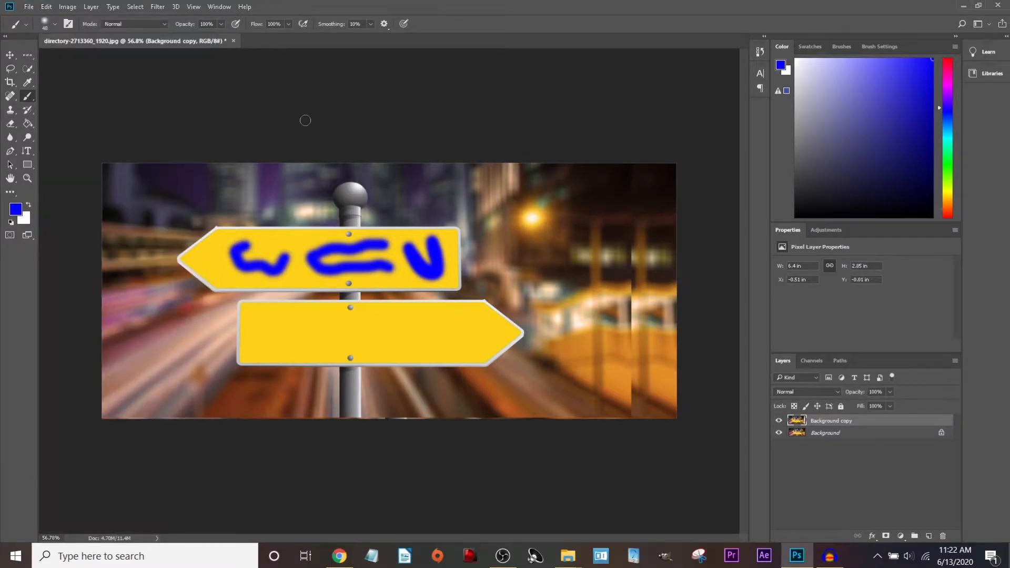
{"action": "key", "text": "ctrl+shift+z"}
{"action": "key", "text": "ctrl+shift+z"}
{"action": "key", "text": "ctrl+shift+z"}
{"action": "key", "text": "ctrl+shift+z"}
{"action": "key", "text": "ctrl+shift+z"}
{"action": "key", "text": "ctrl+shift+z"}
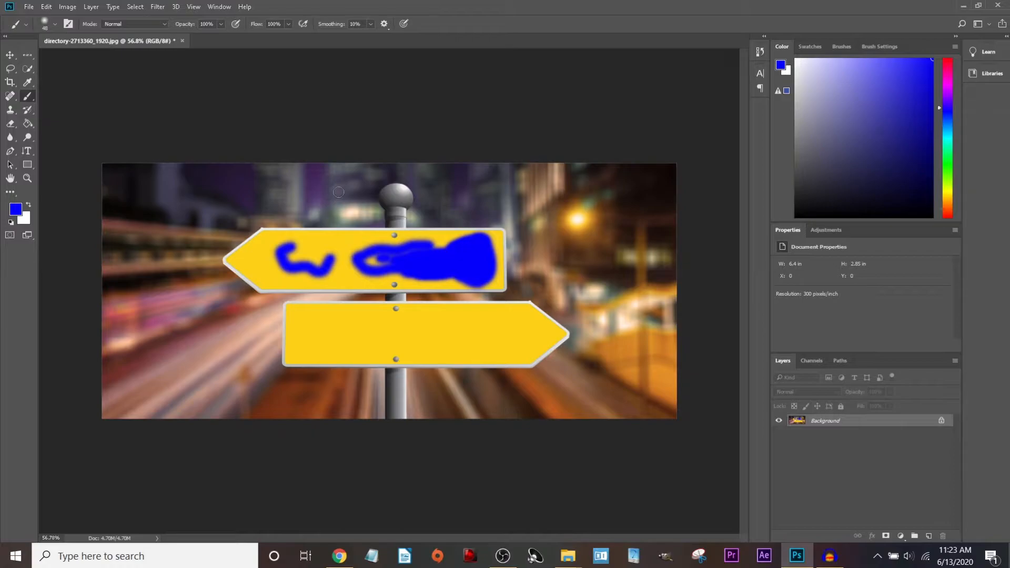
Paint over the blob's yellow gap, undo strokes, then redo so the round blue blob remains.
{"action": "mouse_move", "coordinate": [395, 251]}
{"action": "left_mouse_down"}
{"action": "mouse_move", "coordinate": [364, 261]}
{"action": "mouse_move", "coordinate": [387, 259]}
{"action": "left_mouse_up"}
{"action": "key", "text": "ctrl+z"}
{"action": "key", "text": "ctrl+z"}
{"action": "key", "text": "ctrl+z"}
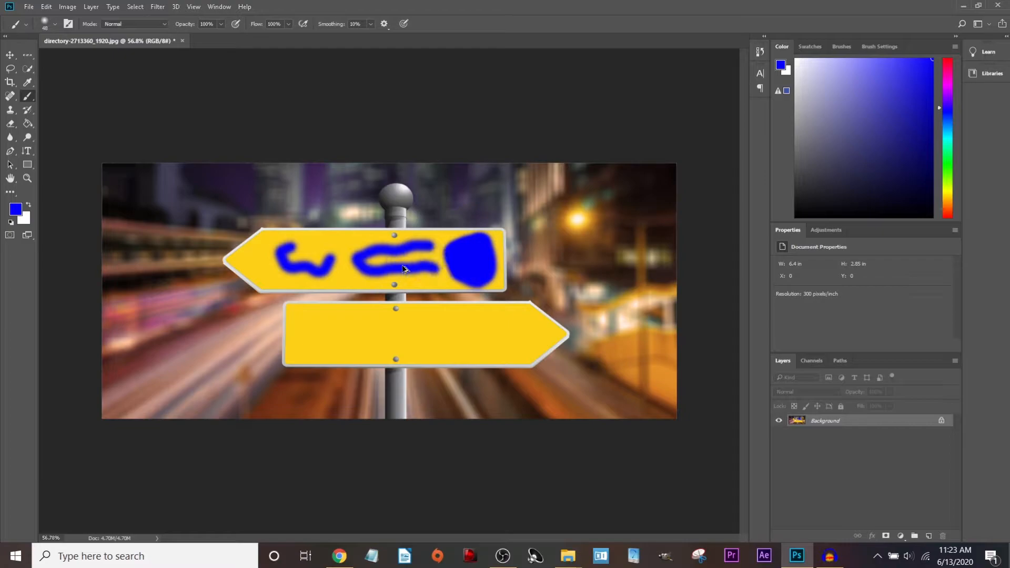
{"action": "key", "text": "ctrl+z"}
{"action": "key", "text": "shift+alt+z"}
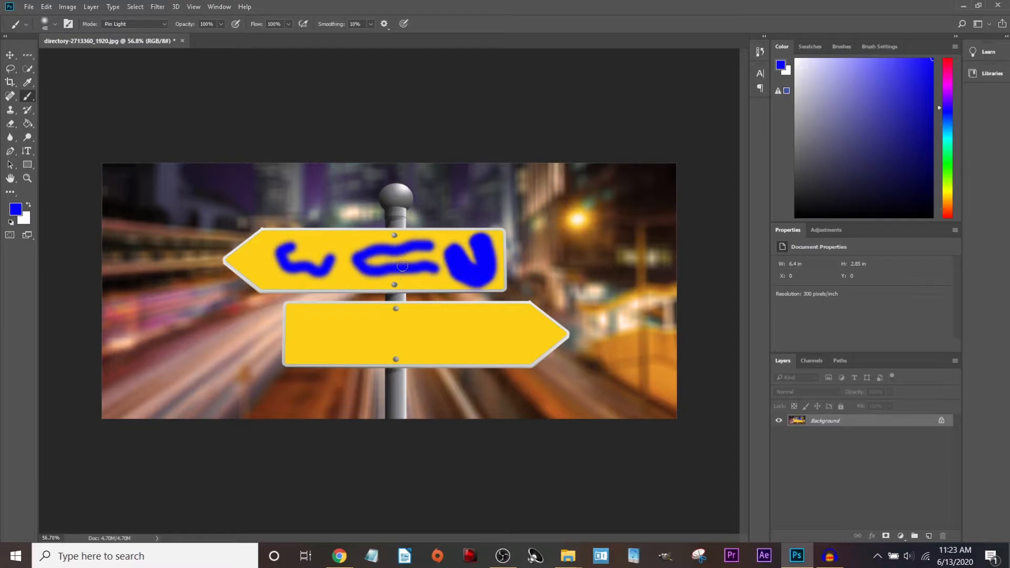
{"action": "key", "text": "ctrl+shift+z"}
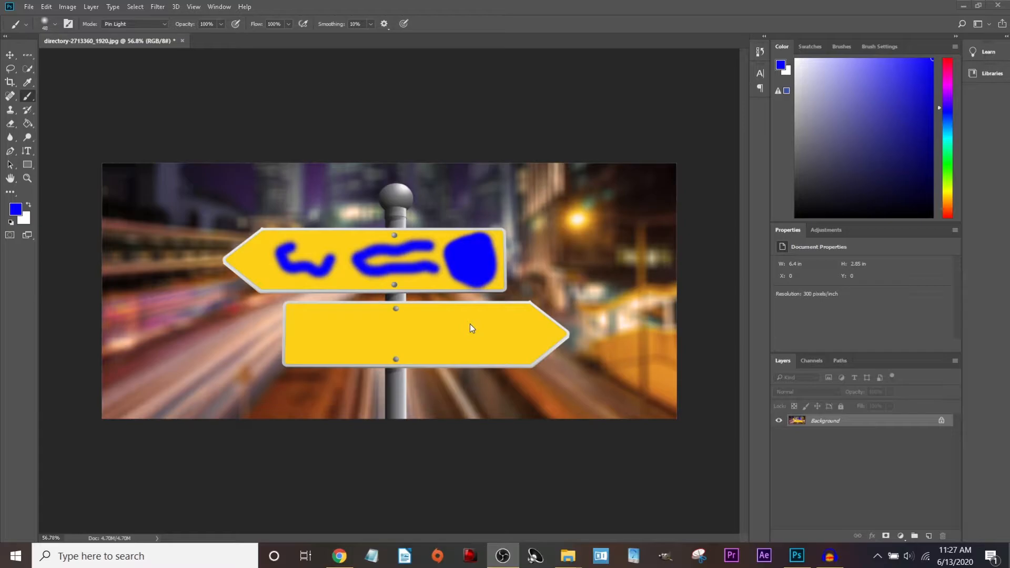
Save over directory-2713360_1920.jpg as a JPEG with Quality 12 (Maximum).
{"action": "left_click", "coordinate": [185, 137]}
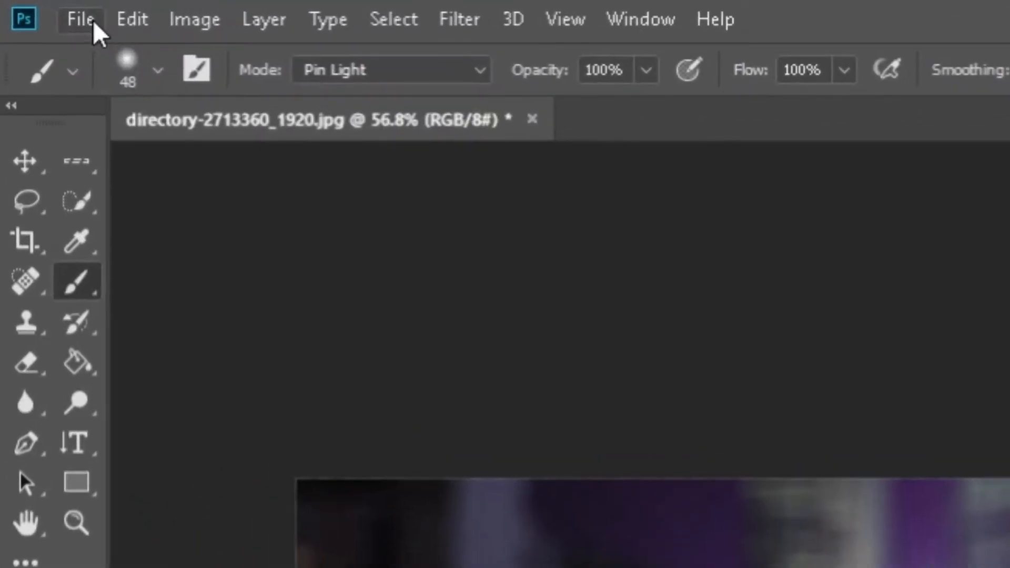
{"action": "left_click", "coordinate": [94, 20]}
{"action": "left_click", "coordinate": [222, 415]}
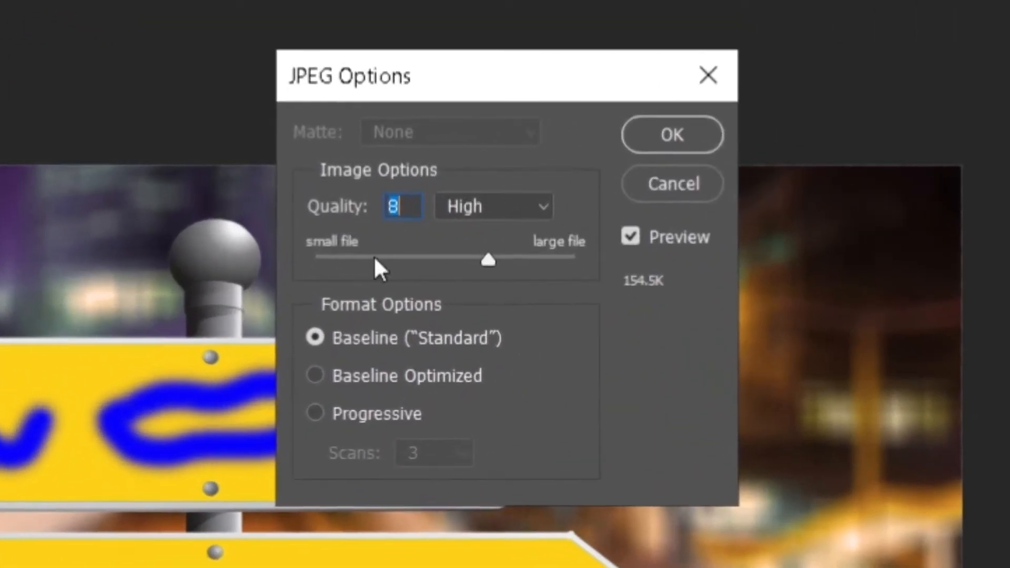
{"action": "key", "text": "Tab"}
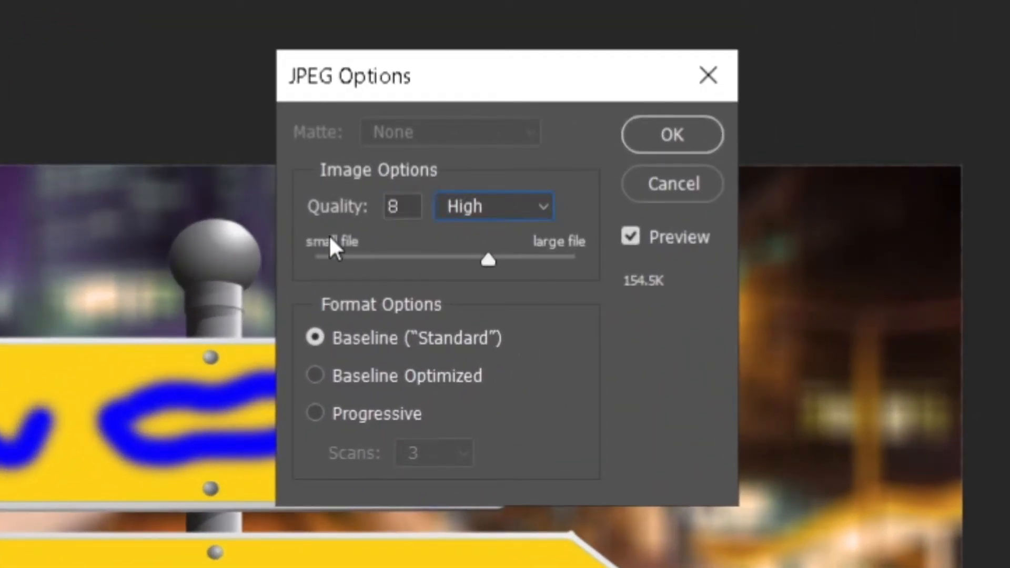
{"action": "left_click_drag", "start_coordinate": [488, 260], "coordinate": [625, 264]}
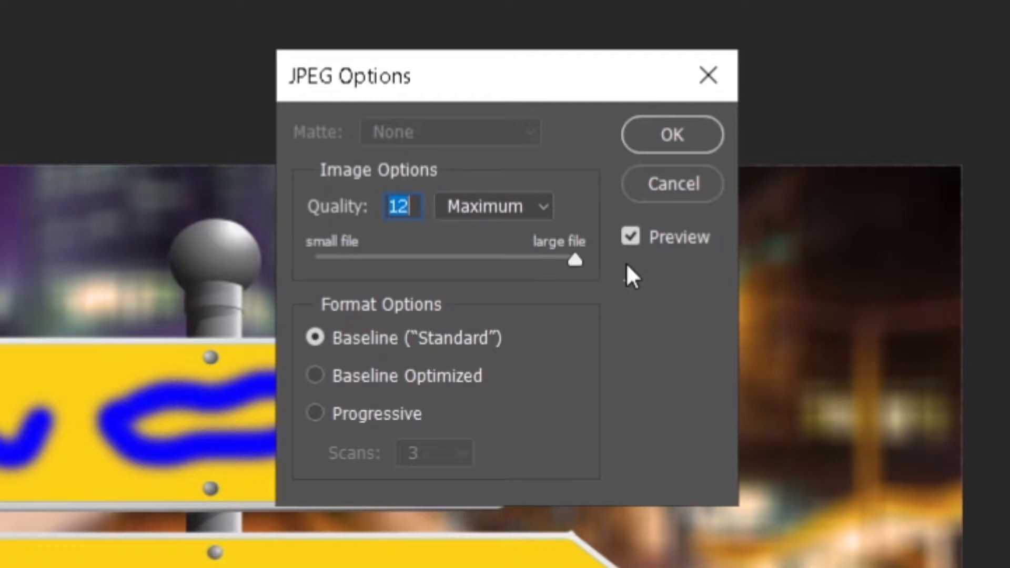
{"action": "left_click", "coordinate": [545, 213]}
{"action": "left_click", "coordinate": [545, 213]}
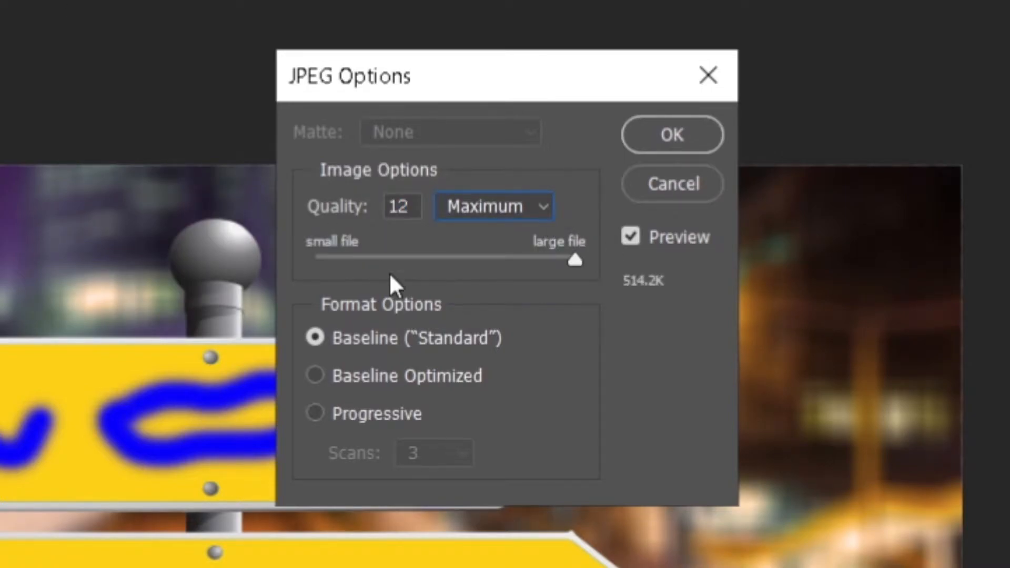
{"action": "left_click", "coordinate": [658, 129]}
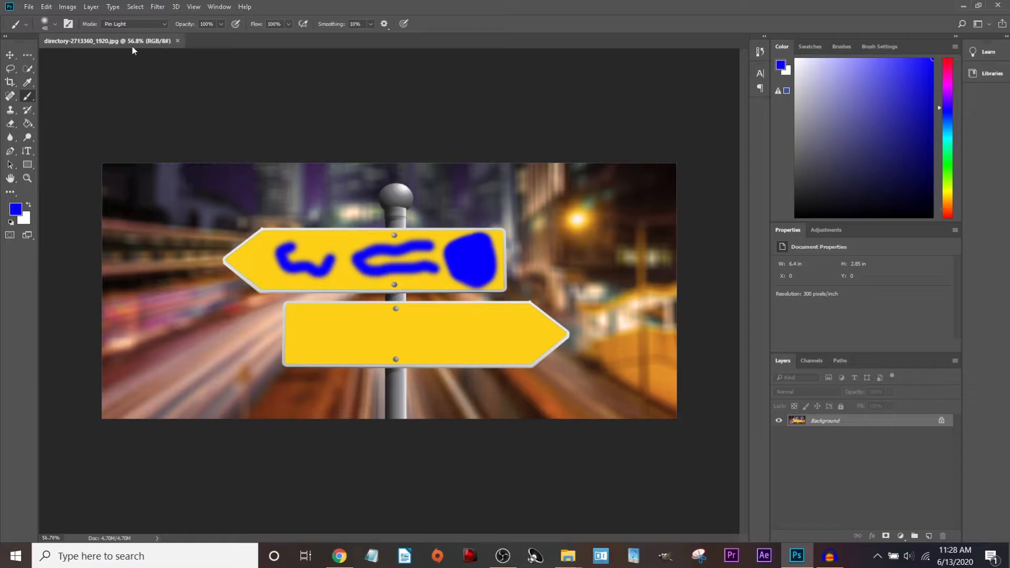
Open directory-2713360_1920.jpg from the examples 1 folder in Photos, then close it.
{"action": "mouse_move", "coordinate": [568, 556]}
{"action": "left_click", "coordinate": [532, 503]}
{"action": "left_click", "coordinate": [485, 295]}
{"action": "double_click", "coordinate": [486, 298]}
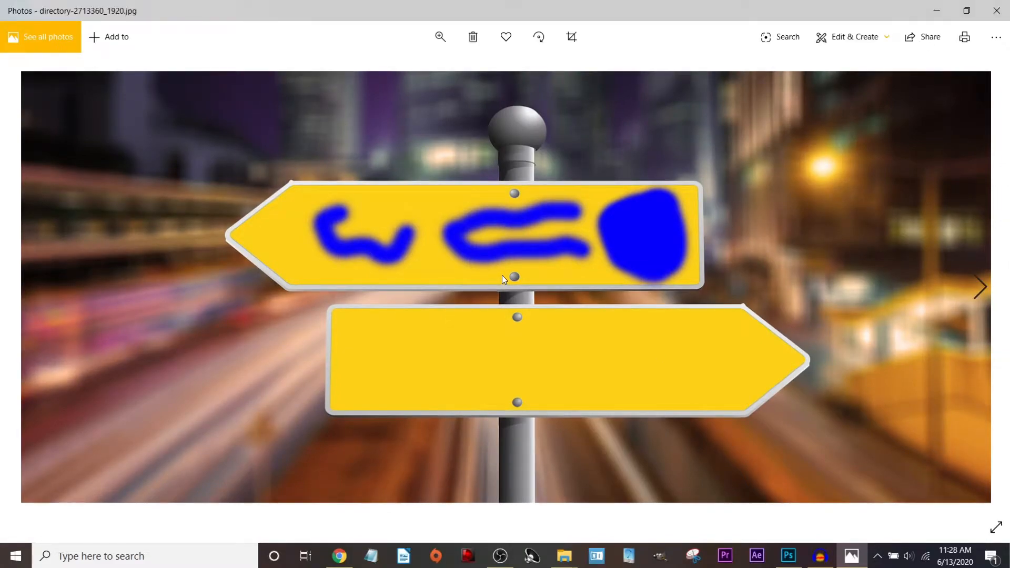
{"action": "left_click", "coordinate": [989, 5]}
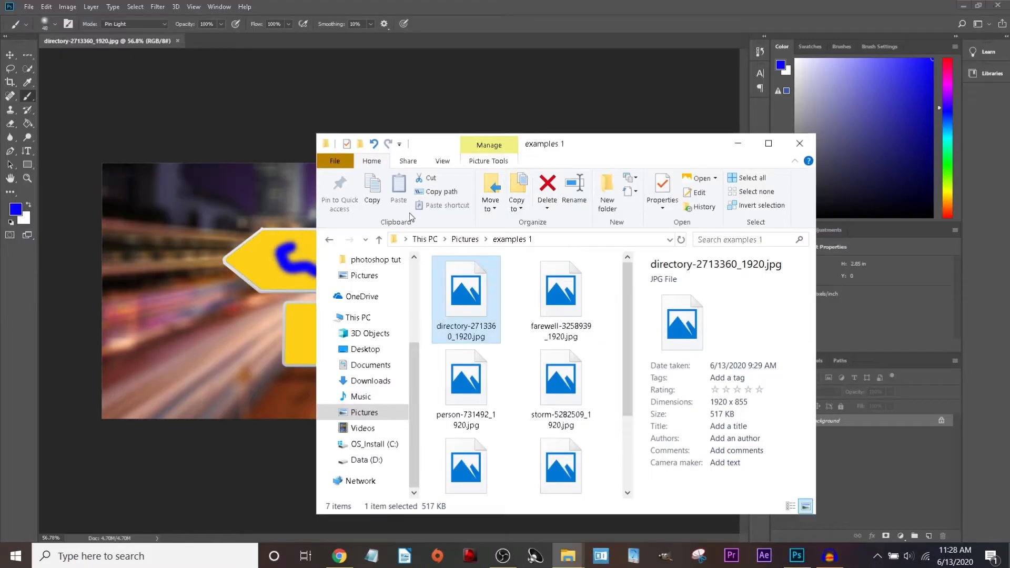
Start Save As in Photoshop and replace the file name with 'signs'.
{"action": "left_click", "coordinate": [64, 74]}
{"action": "left_click", "coordinate": [28, 7]}
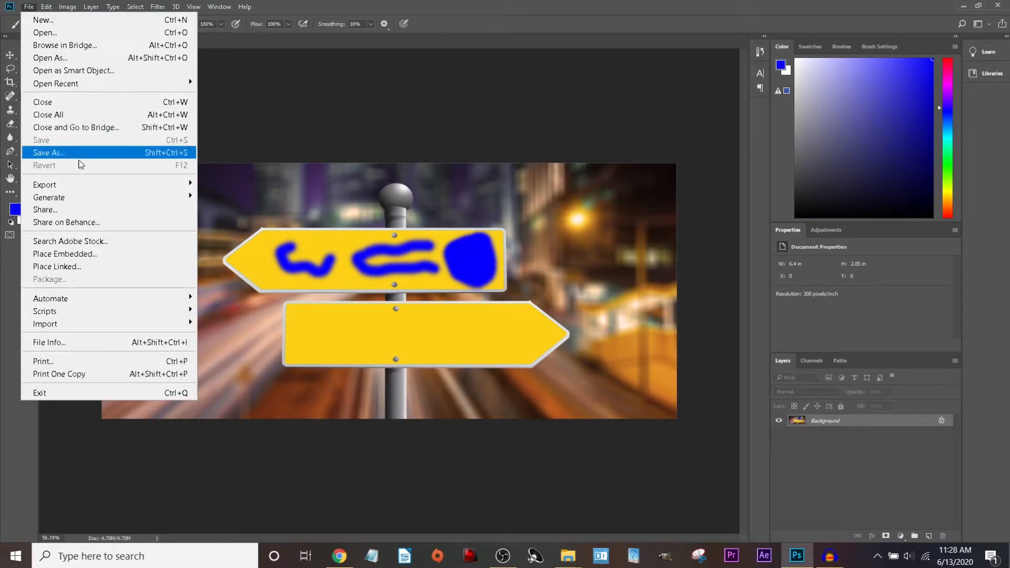
{"action": "left_click", "coordinate": [79, 152]}
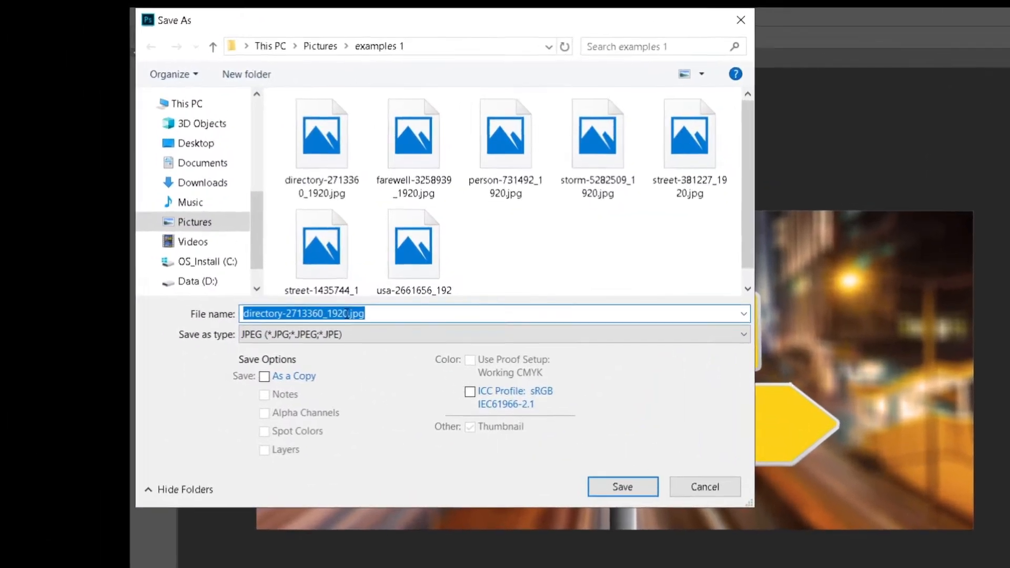
{"action": "left_click", "coordinate": [174, 245]}
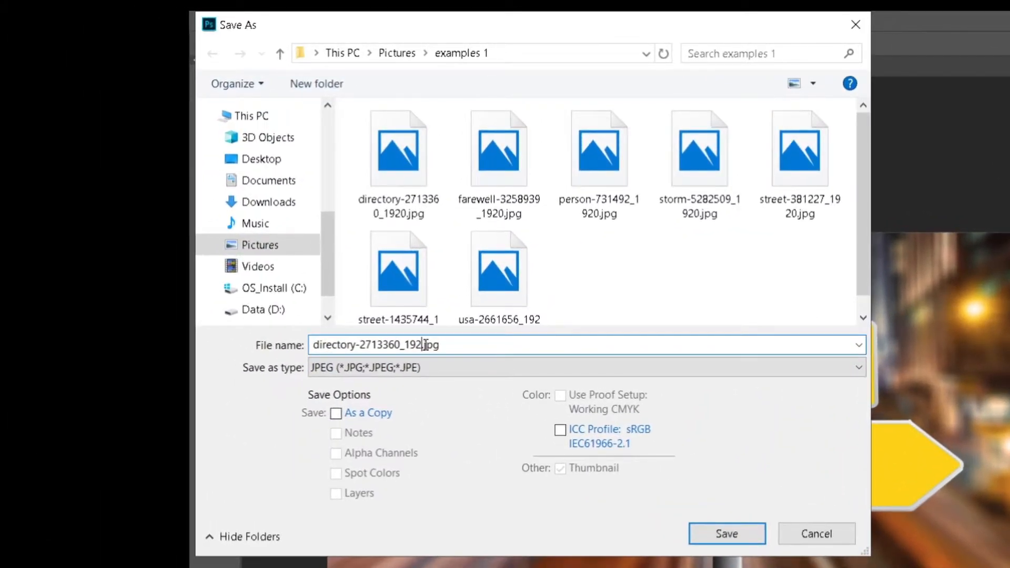
{"action": "key", "text": "shift+Home"}
{"action": "key", "text": "BackSpace"}
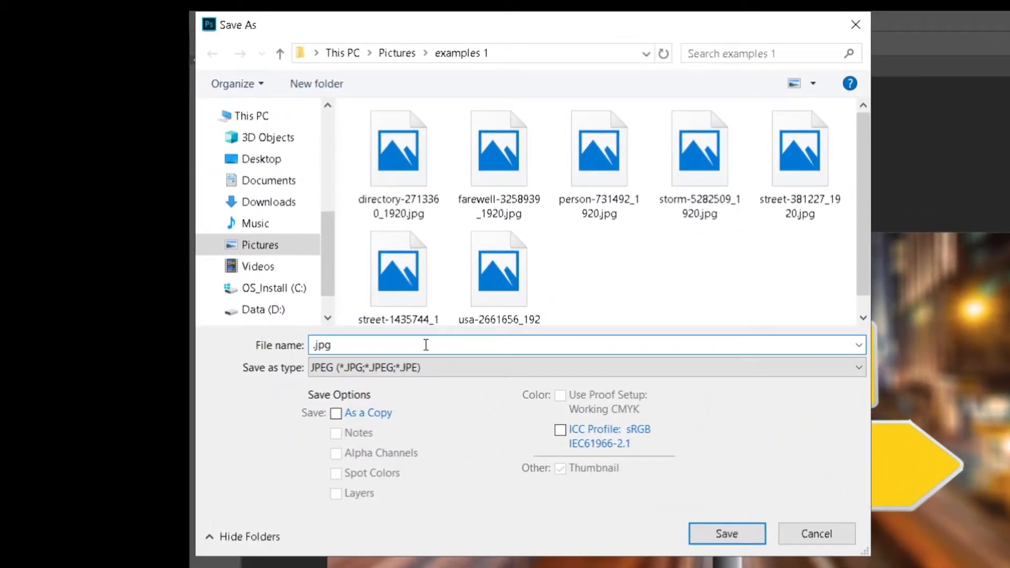
{"action": "type", "text": "signs"}
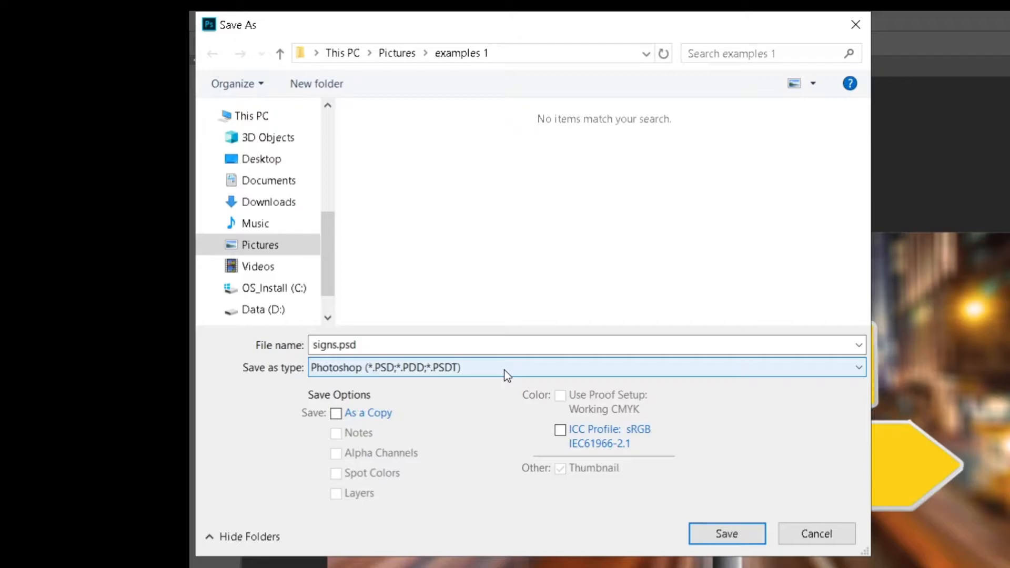
Try the PNG, JPEG and Photoshop PSD formats and save as signs.psd.
{"action": "left_click", "coordinate": [506, 375]}
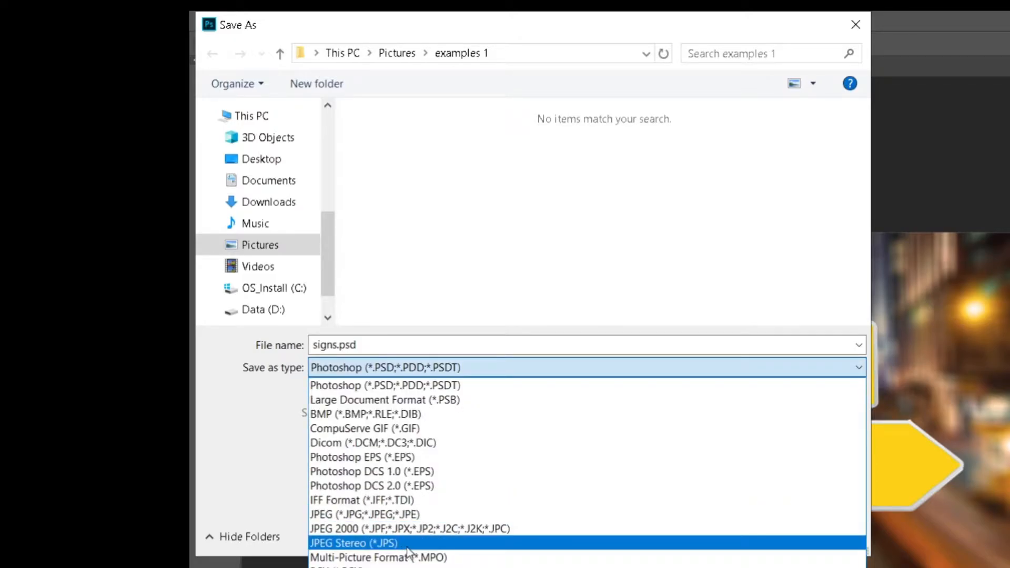
{"action": "left_click", "coordinate": [416, 567]}
{"action": "left_click", "coordinate": [515, 373]}
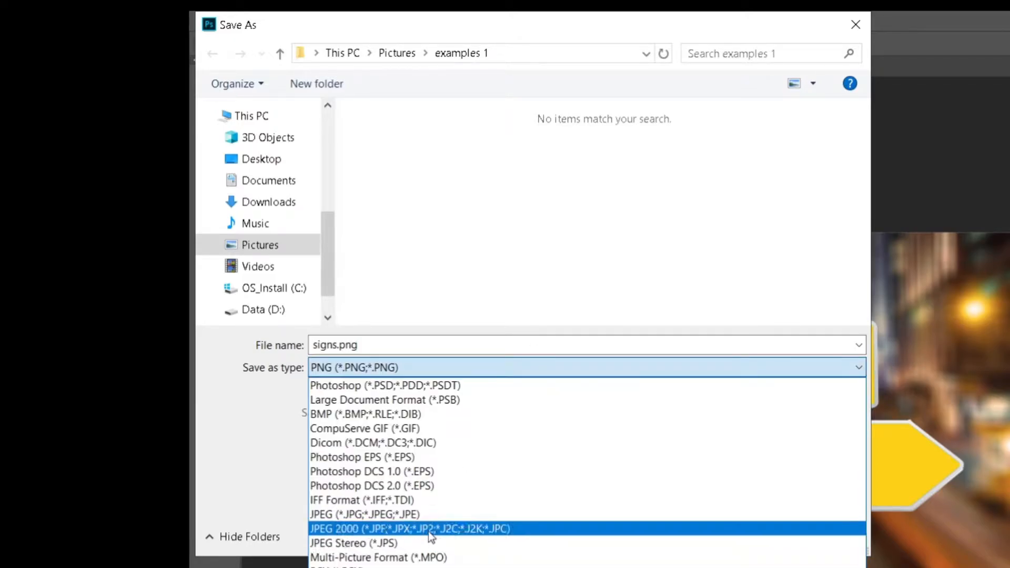
{"action": "left_click", "coordinate": [415, 514]}
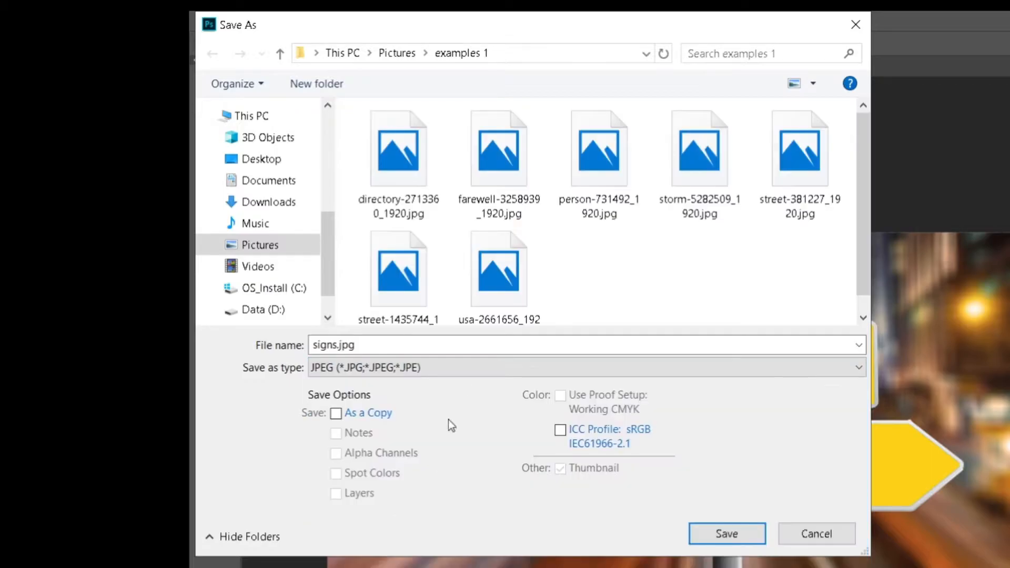
{"action": "left_click", "coordinate": [539, 364]}
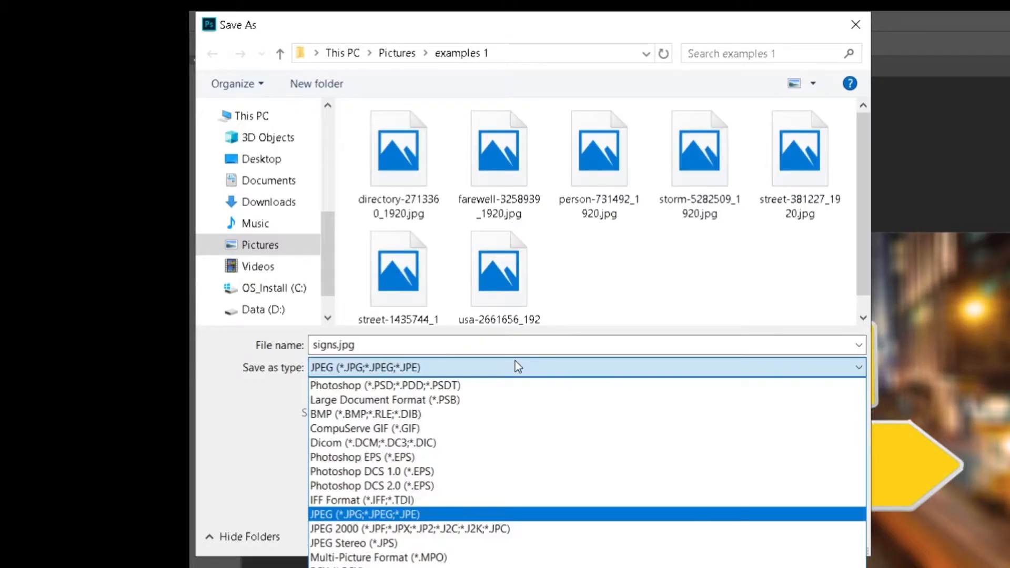
{"action": "left_click", "coordinate": [475, 385]}
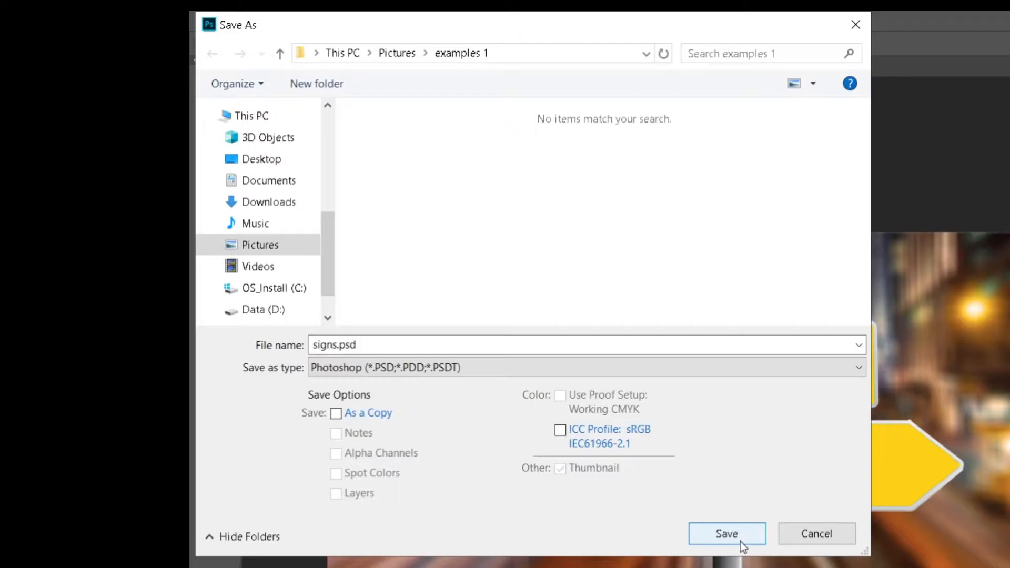
{"action": "left_click", "coordinate": [740, 541]}
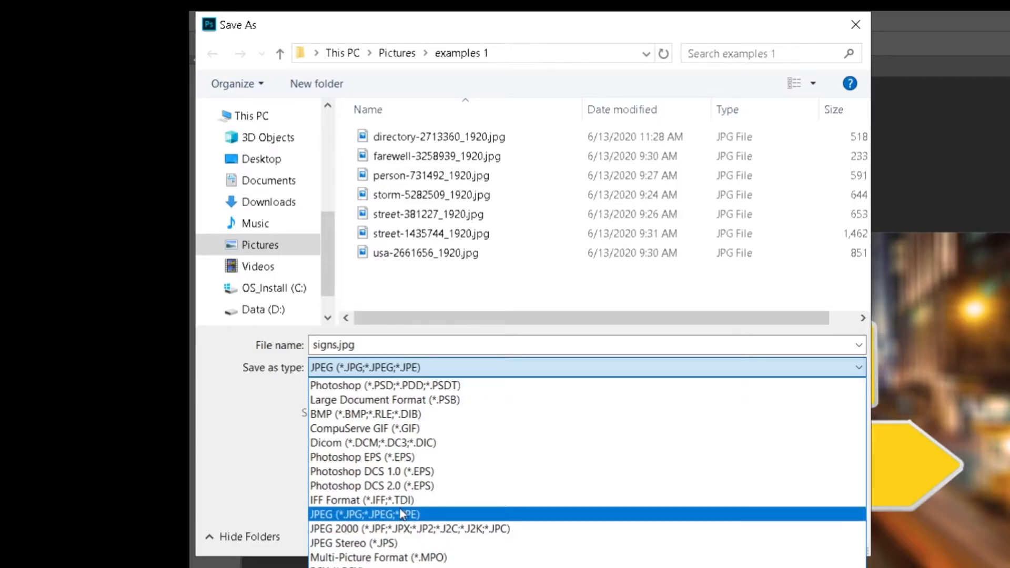
Switch to JPEG and save signs.jpg at Quality 8 (High).
{"action": "left_click", "coordinate": [403, 514]}
{"action": "left_click", "coordinate": [444, 368]}
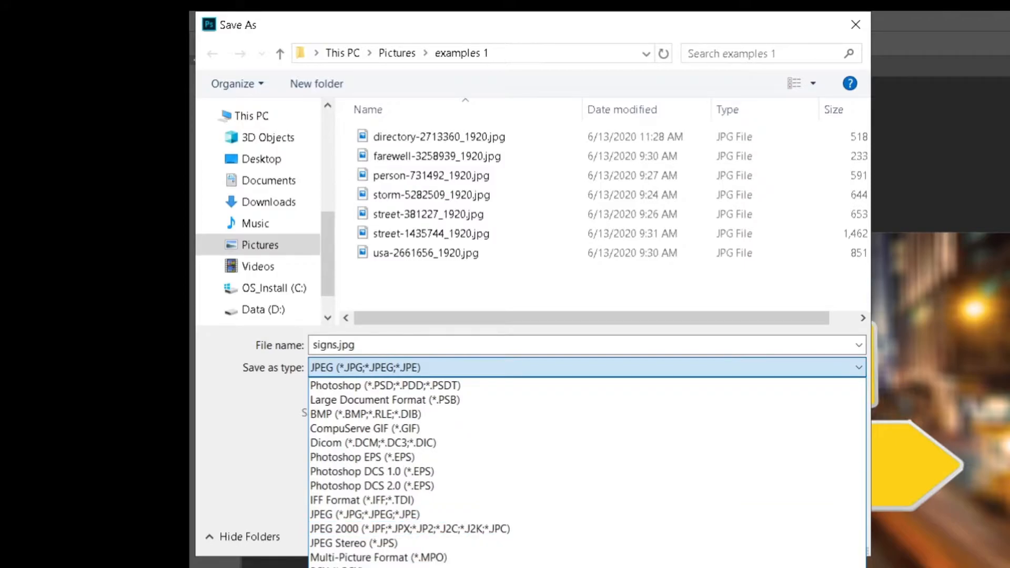
{"action": "left_click", "coordinate": [453, 567]}
{"action": "left_click", "coordinate": [583, 364]}
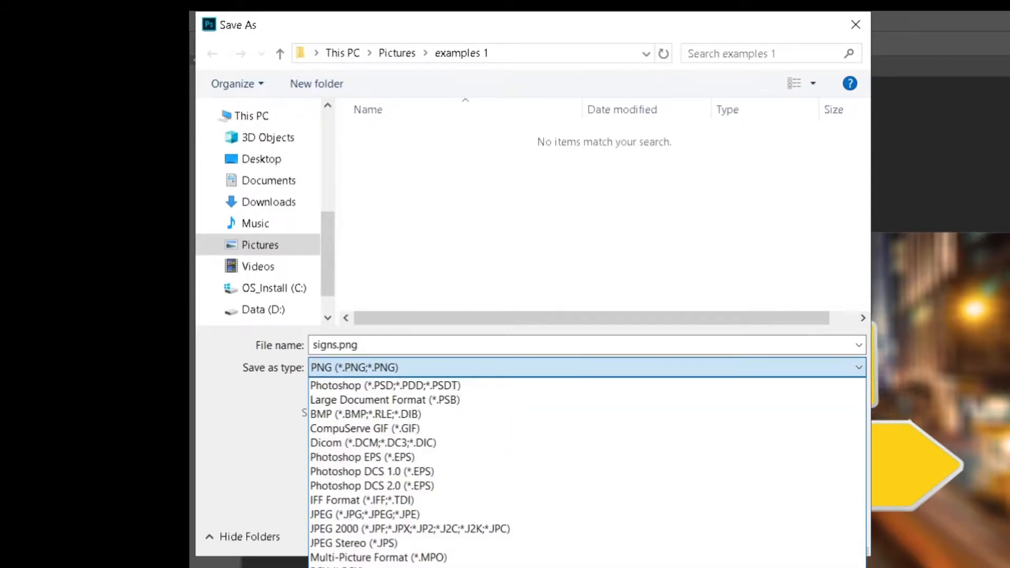
{"action": "left_click", "coordinate": [391, 517]}
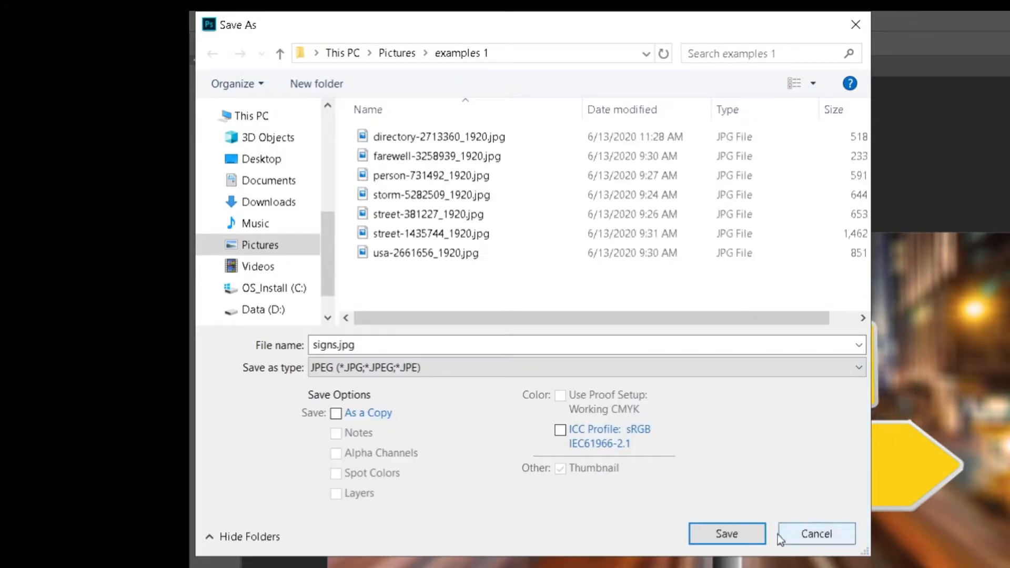
{"action": "left_click", "coordinate": [727, 532]}
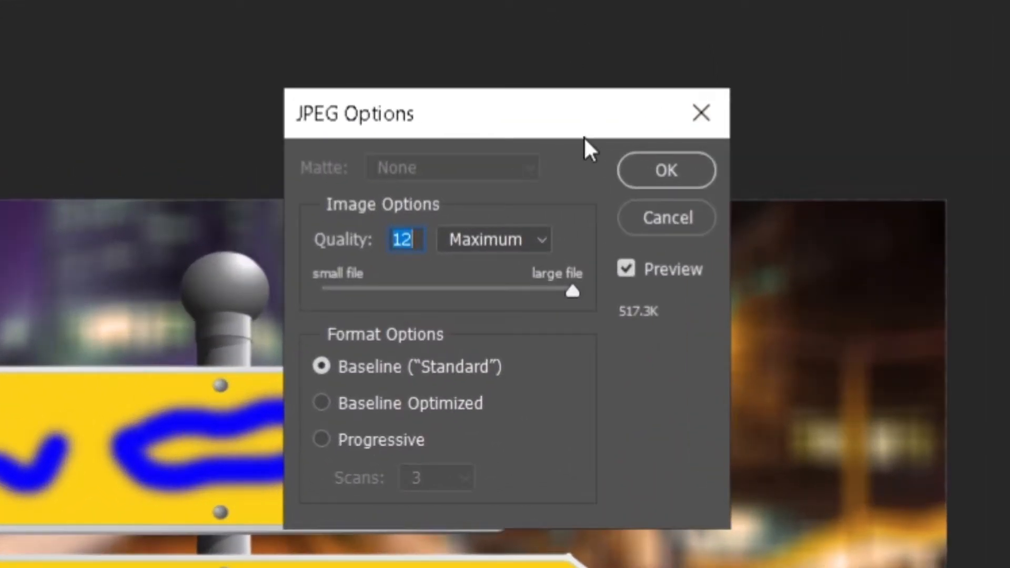
{"action": "left_click_drag", "start_coordinate": [552, 248], "coordinate": [511, 246]}
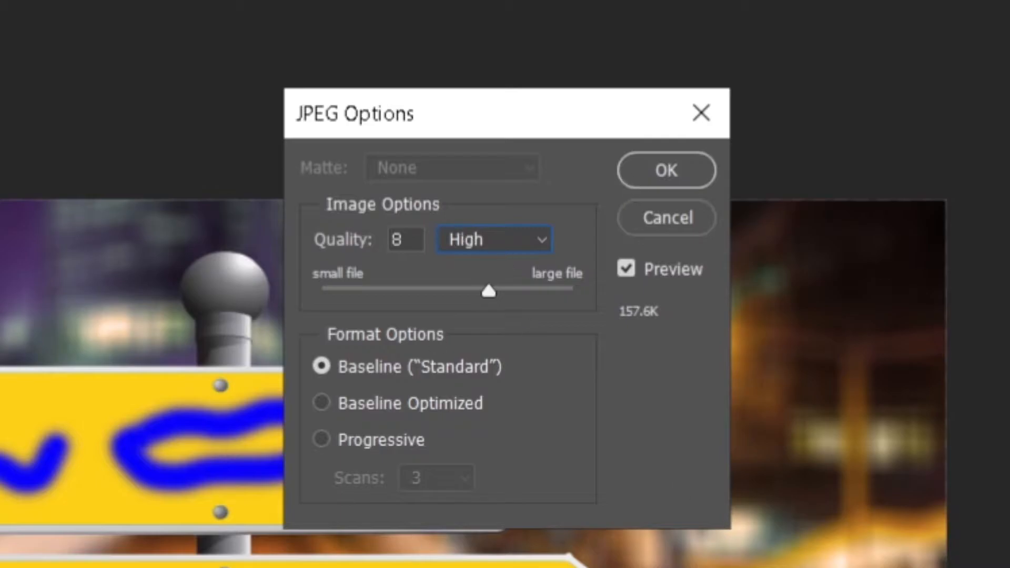
{"action": "left_click", "coordinate": [662, 172]}
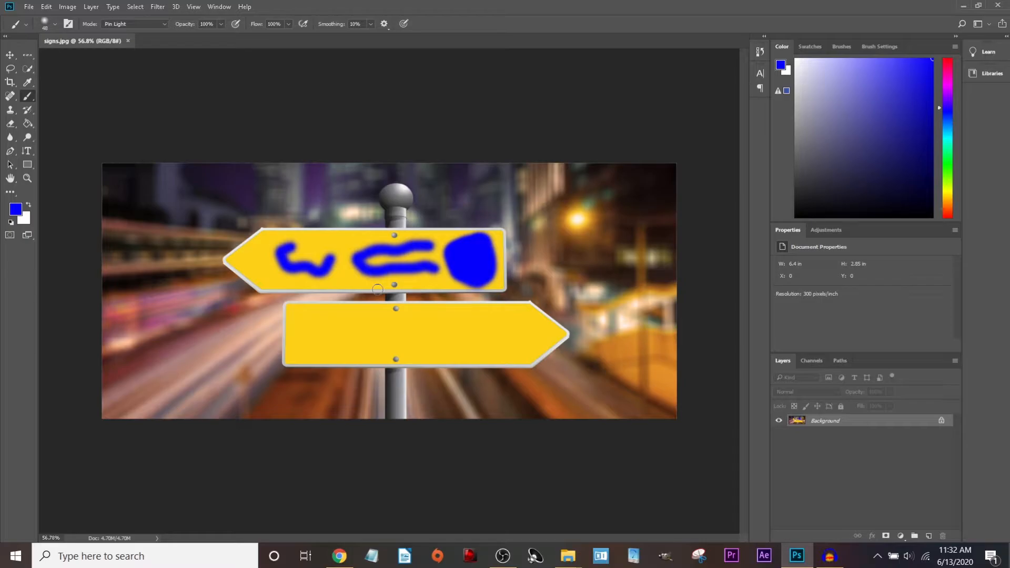
{"action": "mouse_move", "coordinate": [314, 327]}
{"action": "left_mouse_down"}
{"action": "mouse_move", "coordinate": [362, 338]}
{"action": "mouse_move", "coordinate": [473, 336]}
{"action": "left_mouse_up"}
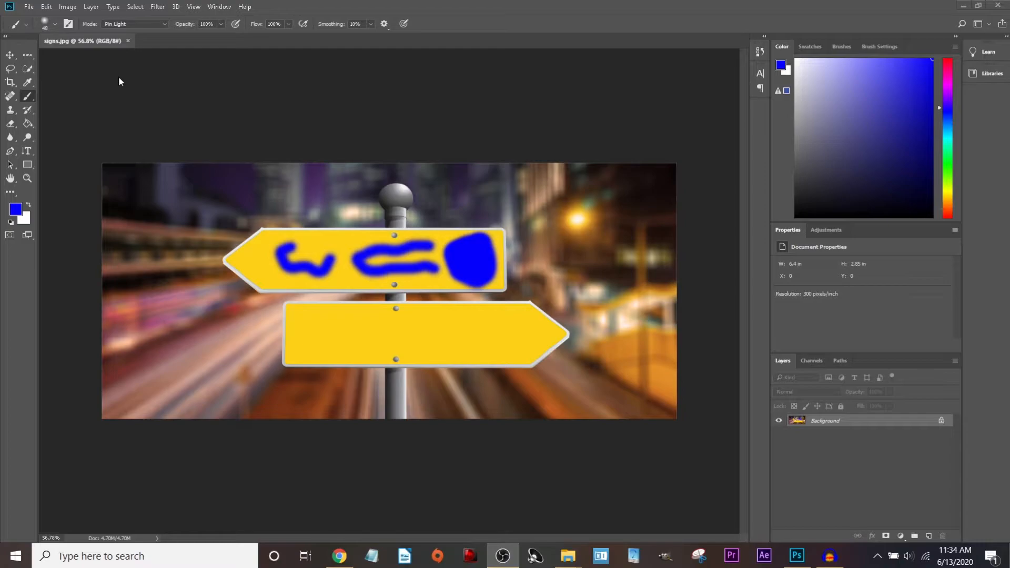
{"action": "left_click", "coordinate": [123, 69]}
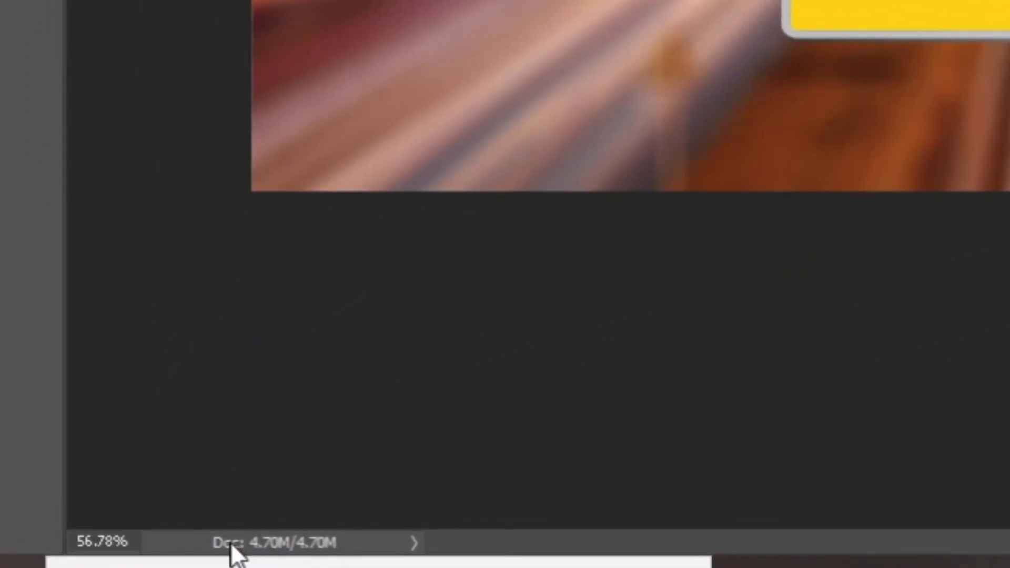
{"action": "left_click", "coordinate": [273, 544]}
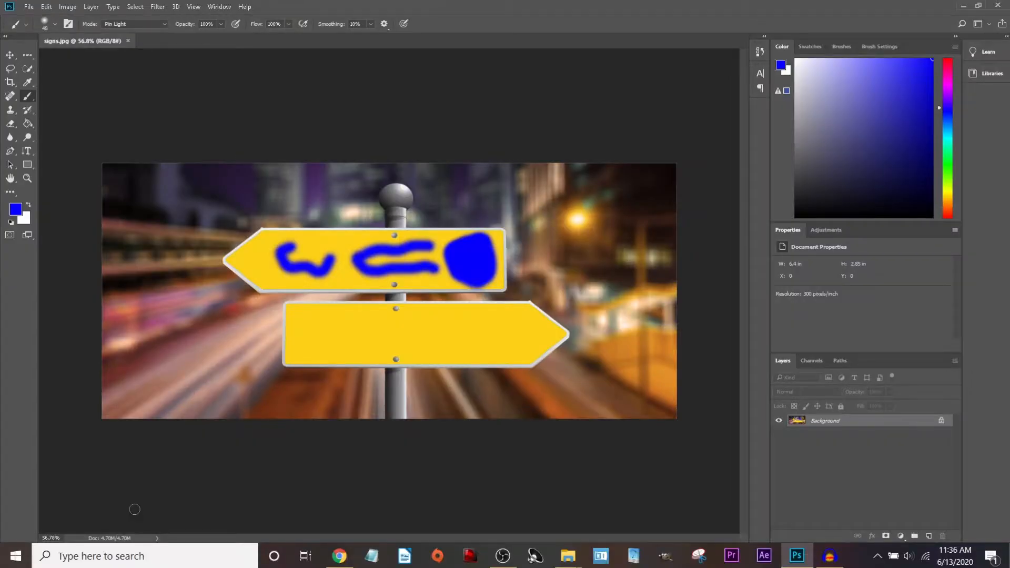
Open Image Size and enlarge and reposition its dialog.
{"action": "left_click", "coordinate": [64, 8]}
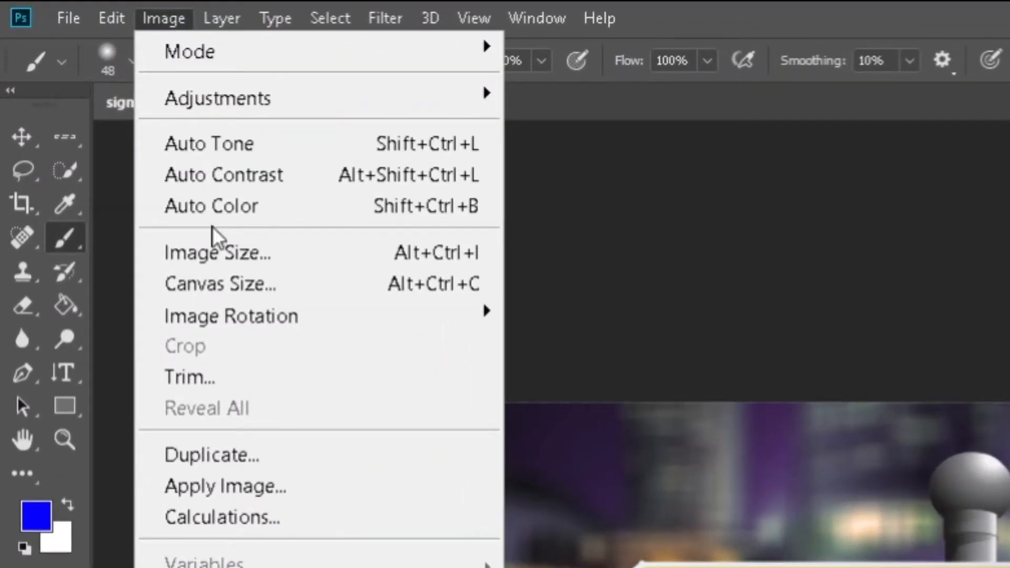
{"action": "left_click", "coordinate": [231, 247]}
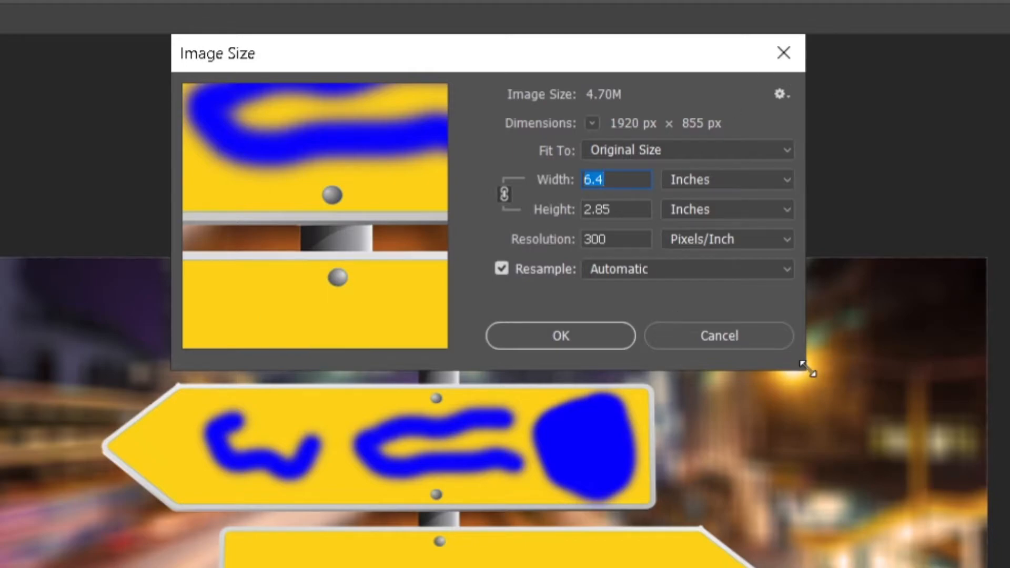
{"action": "left_click_drag", "start_coordinate": [809, 370], "coordinate": [1009, 567]}
{"action": "left_click_drag", "start_coordinate": [562, 53], "coordinate": [478, 21]}
{"action": "left_click_drag", "start_coordinate": [172, 178], "coordinate": [42, 177]}
{"action": "left_click_drag", "start_coordinate": [498, 30], "coordinate": [579, 42]}
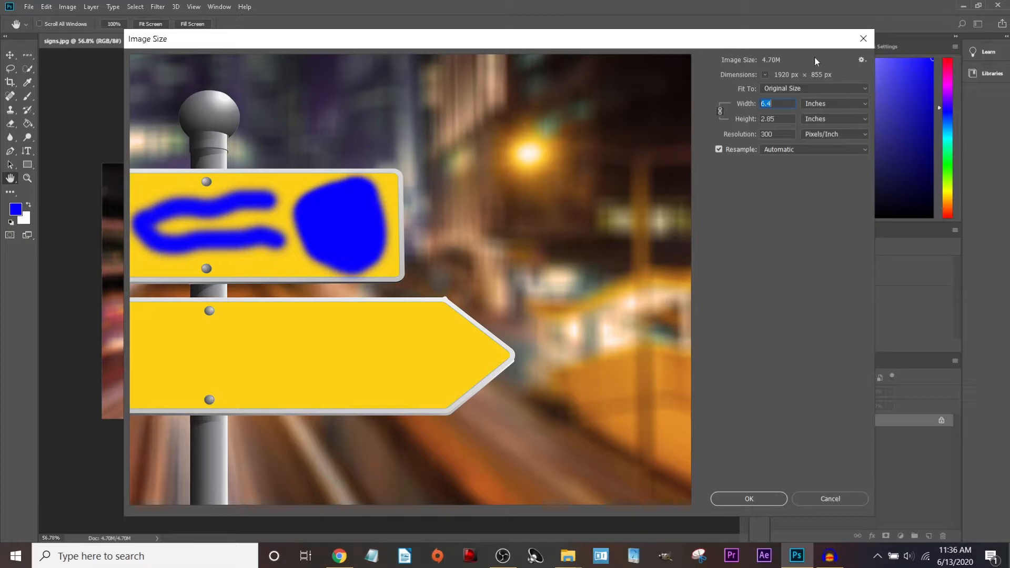
Check the dimension units and keep resampling on with Automatic method.
{"action": "left_click", "coordinate": [766, 74]}
{"action": "left_click", "coordinate": [776, 97]}
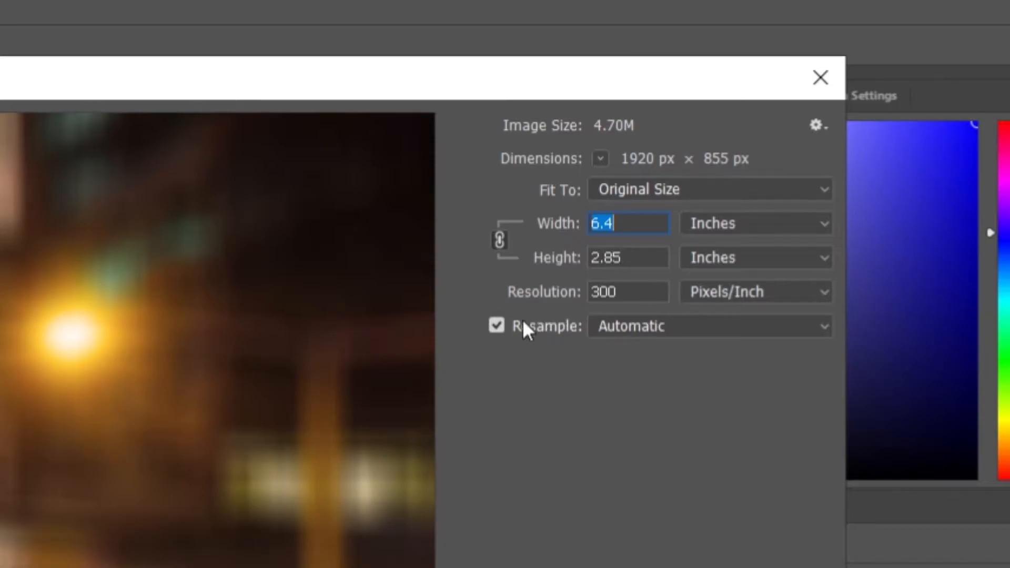
{"action": "left_click", "coordinate": [498, 326]}
{"action": "left_click", "coordinate": [499, 326]}
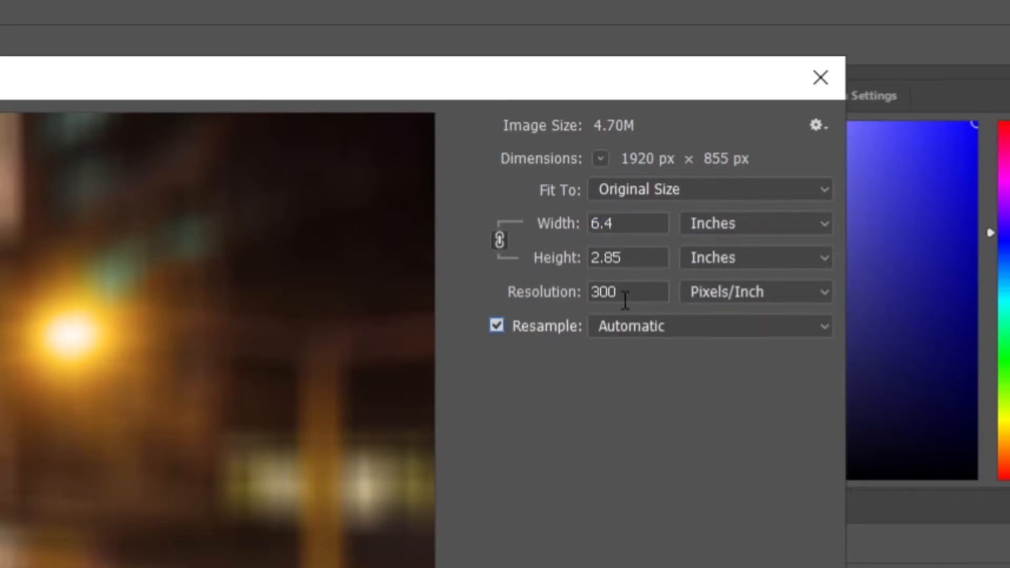
{"action": "left_click", "coordinate": [687, 328]}
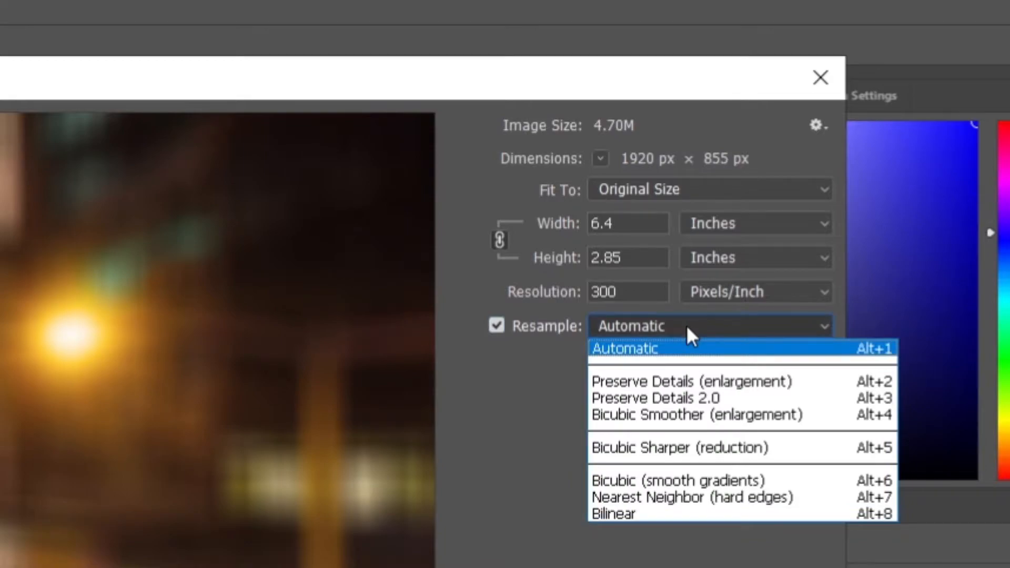
{"action": "left_click", "coordinate": [687, 326]}
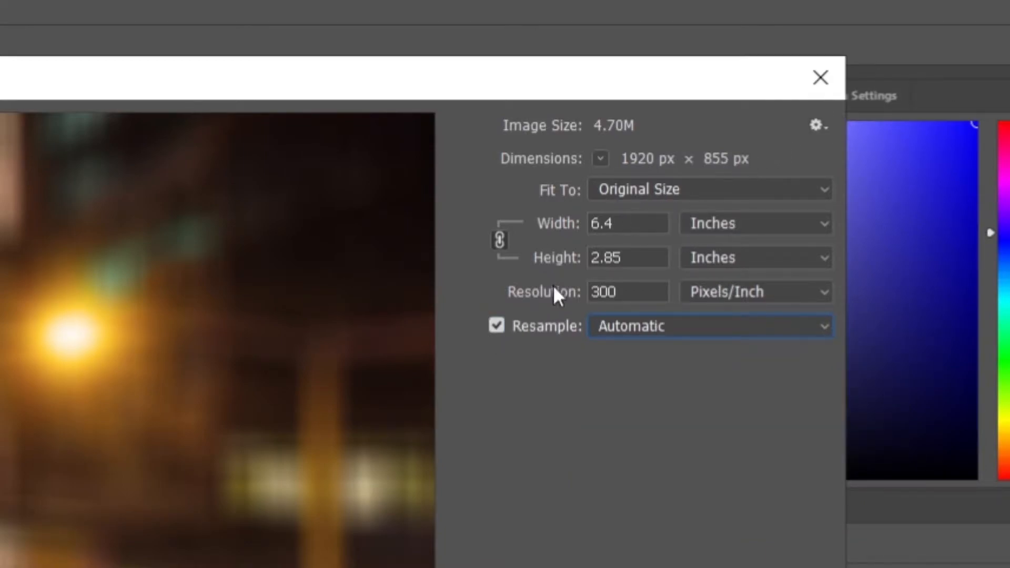
Cycle the size units through Pixels, Inches and Percent, returning to Pixels.
{"action": "left_click", "coordinate": [753, 228]}
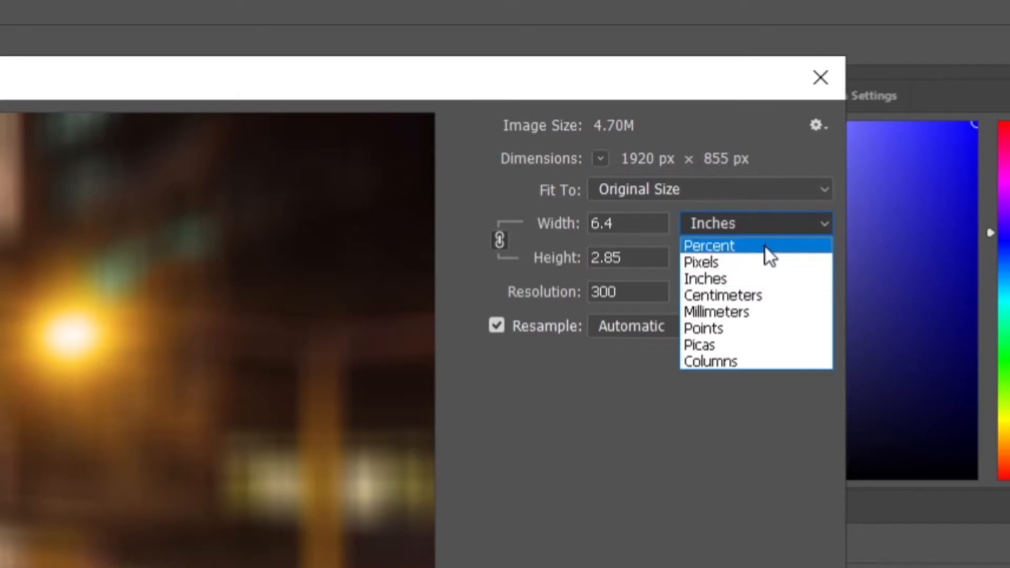
{"action": "left_click", "coordinate": [739, 259]}
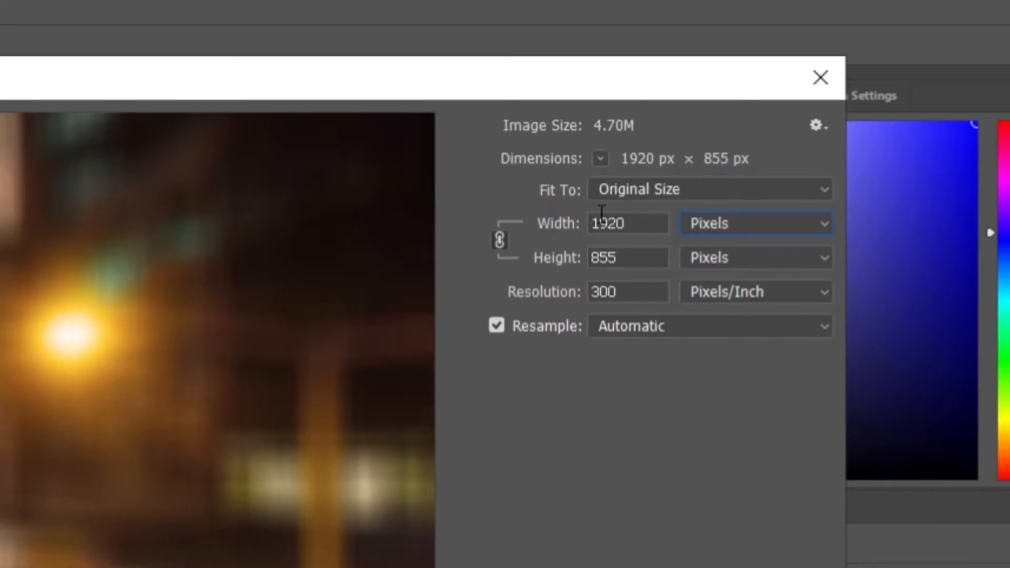
{"action": "left_click", "coordinate": [735, 224]}
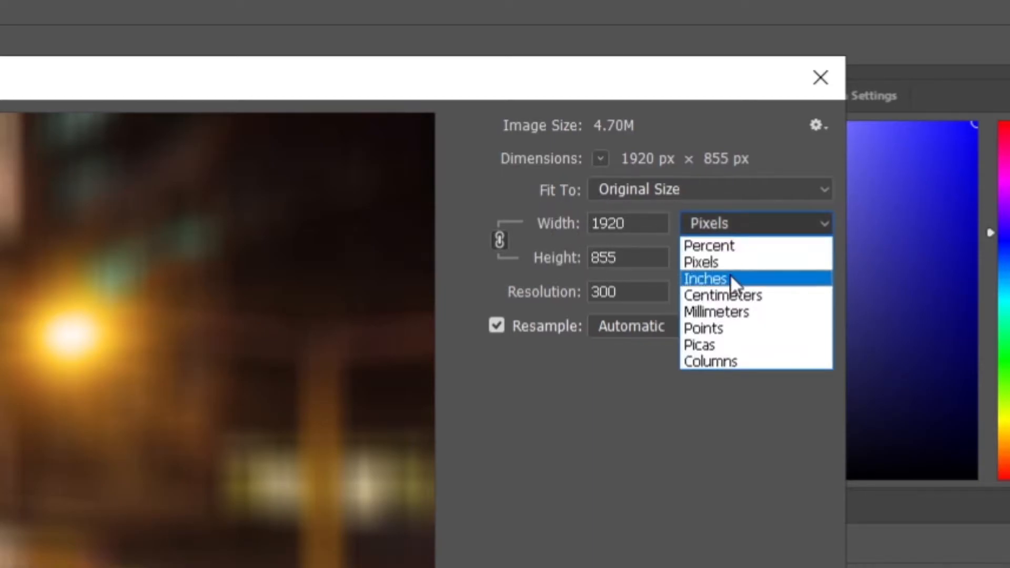
{"action": "left_click", "coordinate": [728, 278]}
{"action": "left_click", "coordinate": [736, 223]}
{"action": "left_click", "coordinate": [739, 246]}
{"action": "left_click", "coordinate": [746, 223]}
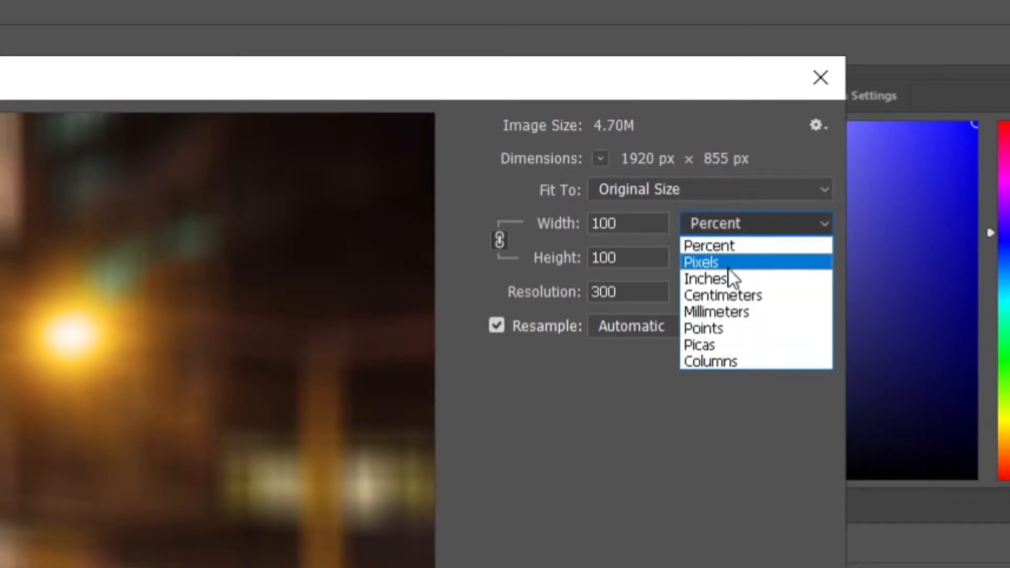
{"action": "left_click", "coordinate": [720, 261]}
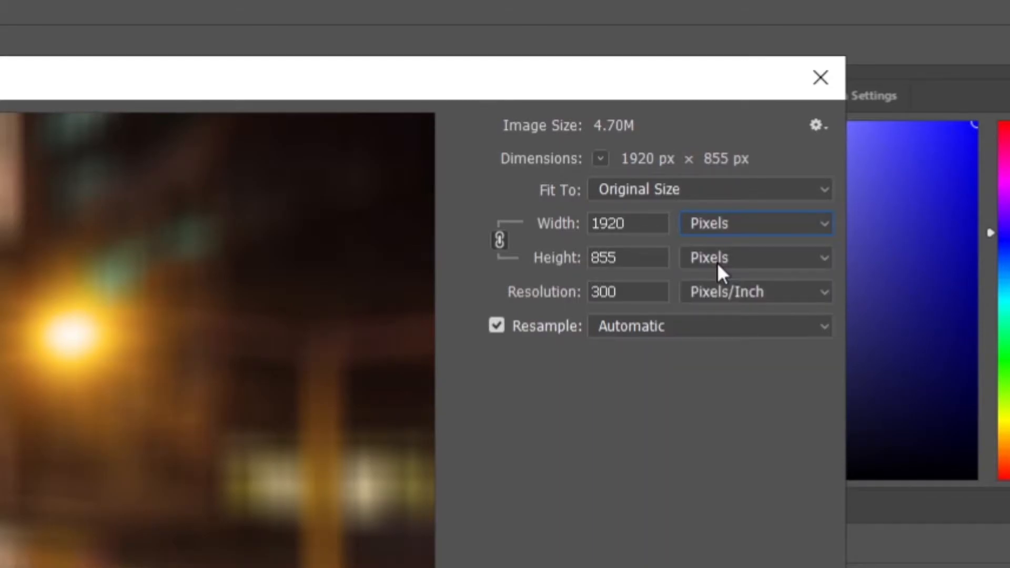
With units back on Pixels, enter a width of 1080 to get 1080 × 481.
{"action": "left_click", "coordinate": [747, 223]}
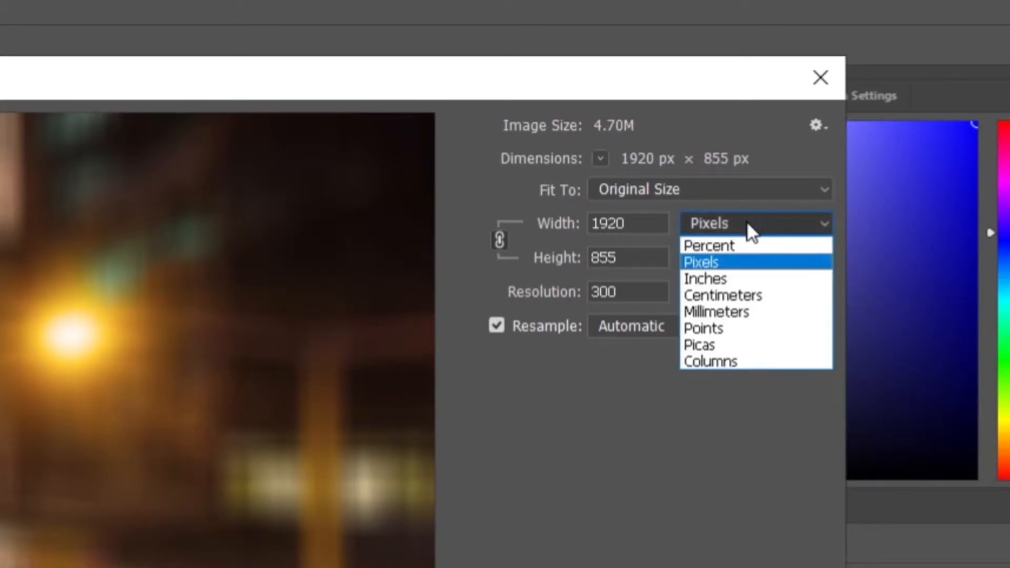
{"action": "left_click", "coordinate": [733, 279]}
{"action": "left_click", "coordinate": [747, 226]}
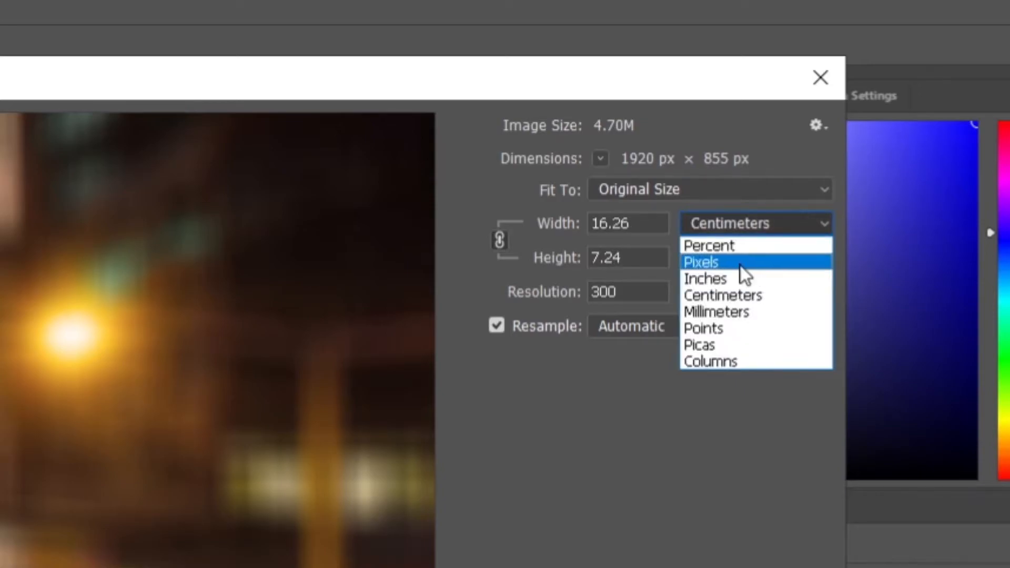
{"action": "left_click", "coordinate": [740, 264]}
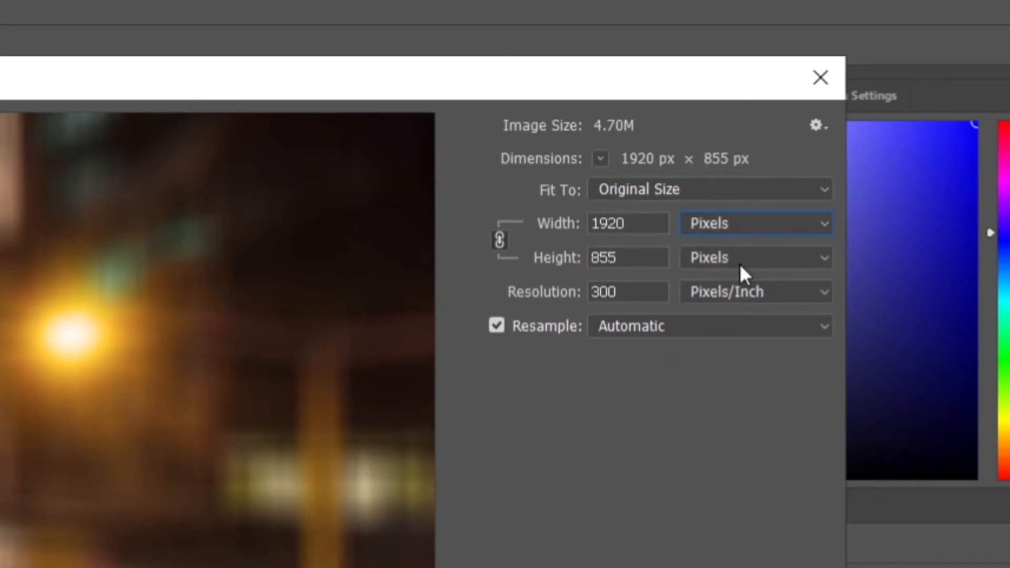
{"action": "double_click", "coordinate": [640, 220]}
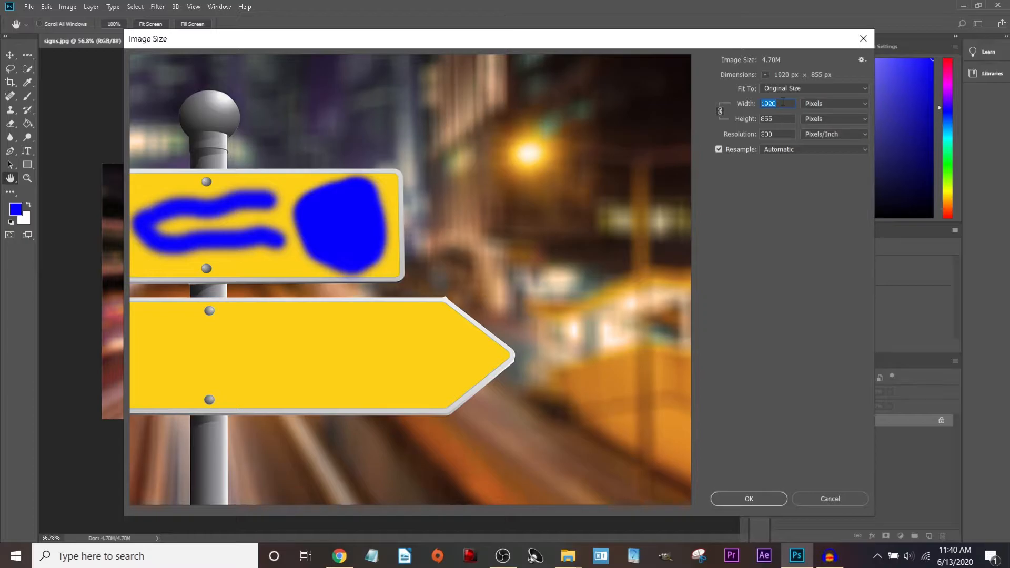
{"action": "type", "text": "1080"}
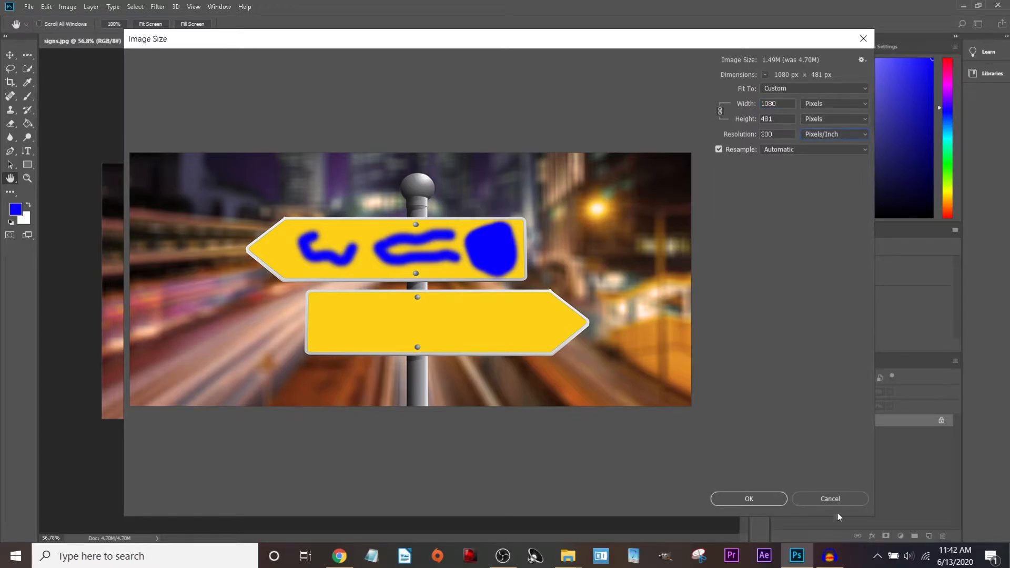
Apply the 1080 × 481 resize, check the new dimensions and fit the image to the window.
{"action": "left_click", "coordinate": [744, 499]}
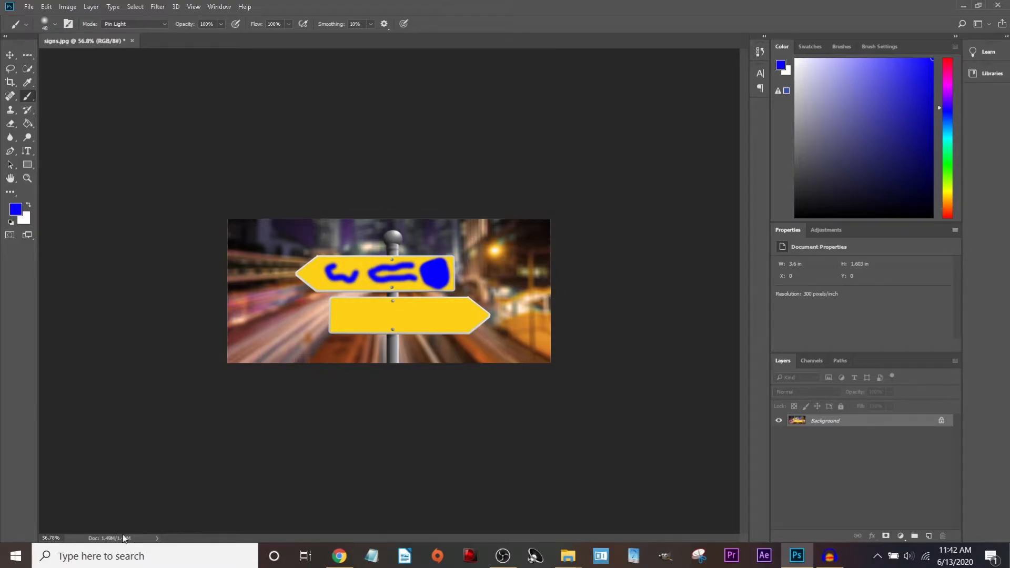
{"action": "left_click", "coordinate": [92, 538]}
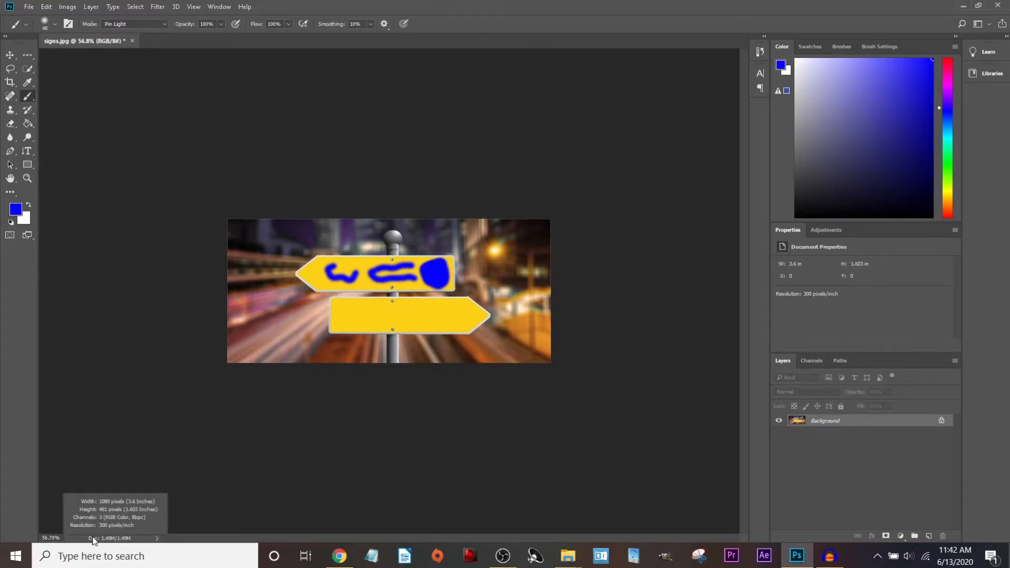
{"action": "left_click", "coordinate": [119, 512]}
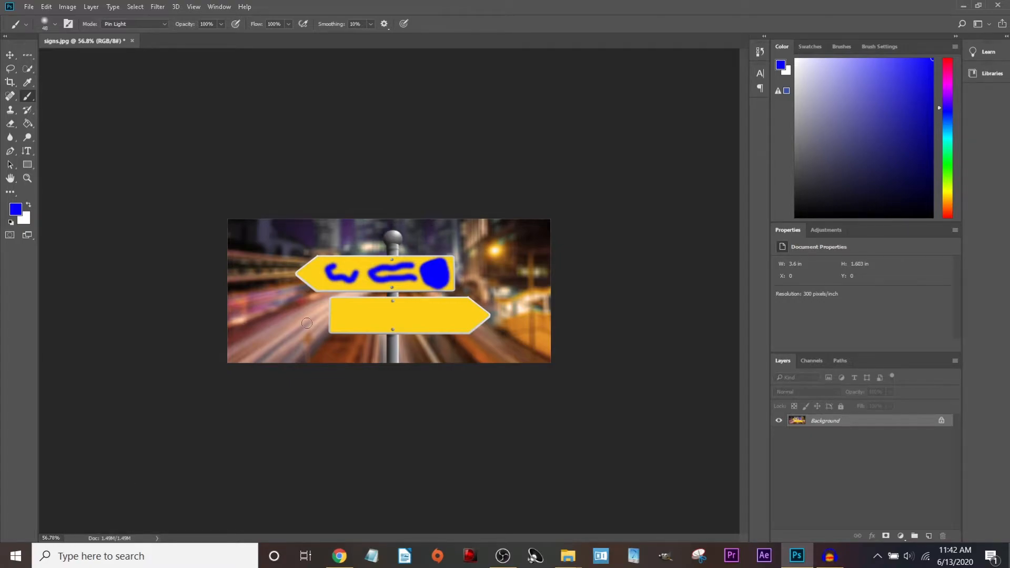
{"action": "left_click", "coordinate": [28, 177]}
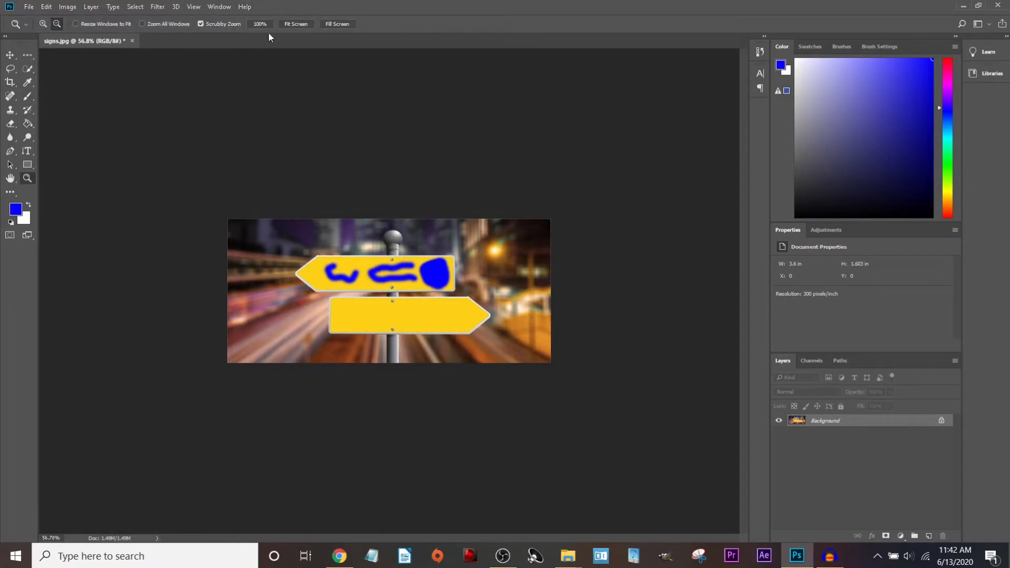
{"action": "left_click", "coordinate": [296, 24]}
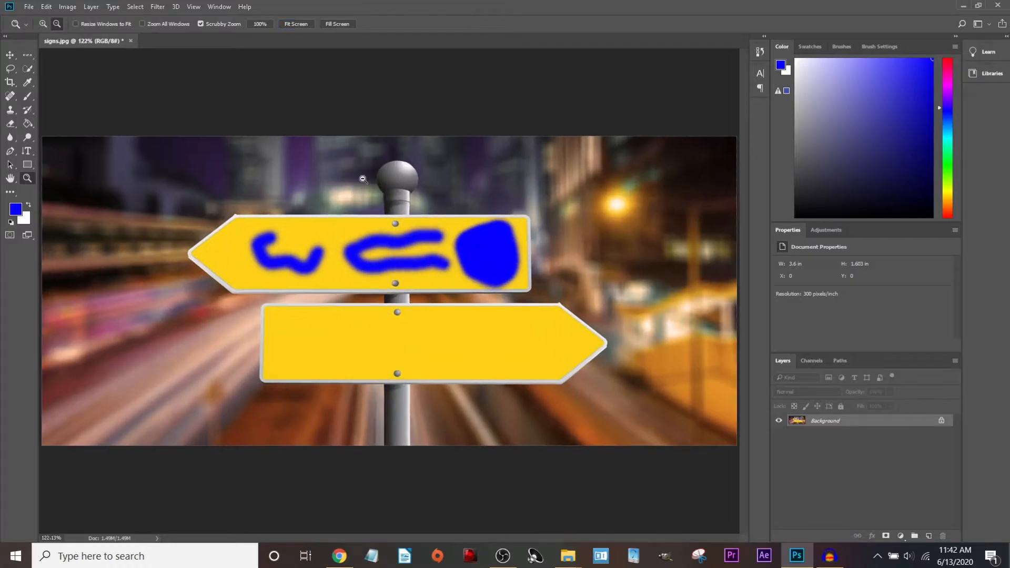
Save a copy as signs-1.jpg, keeping the JPEG quality at 8.
{"action": "left_click", "coordinate": [28, 6]}
{"action": "left_click", "coordinate": [73, 154]}
{"action": "left_click", "coordinate": [108, 246]}
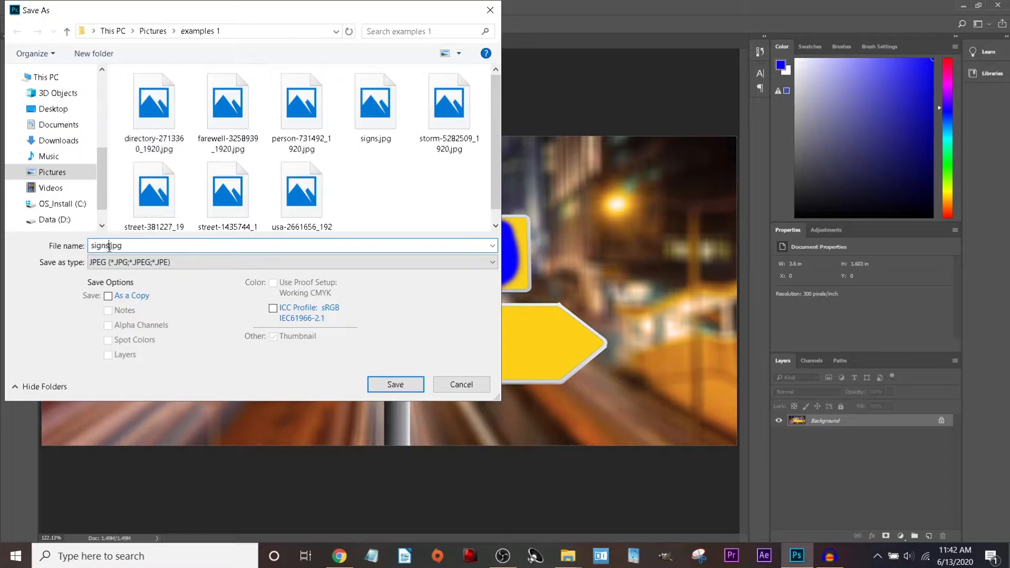
{"action": "type", "text": "_"}
{"action": "type", "text": "1"}
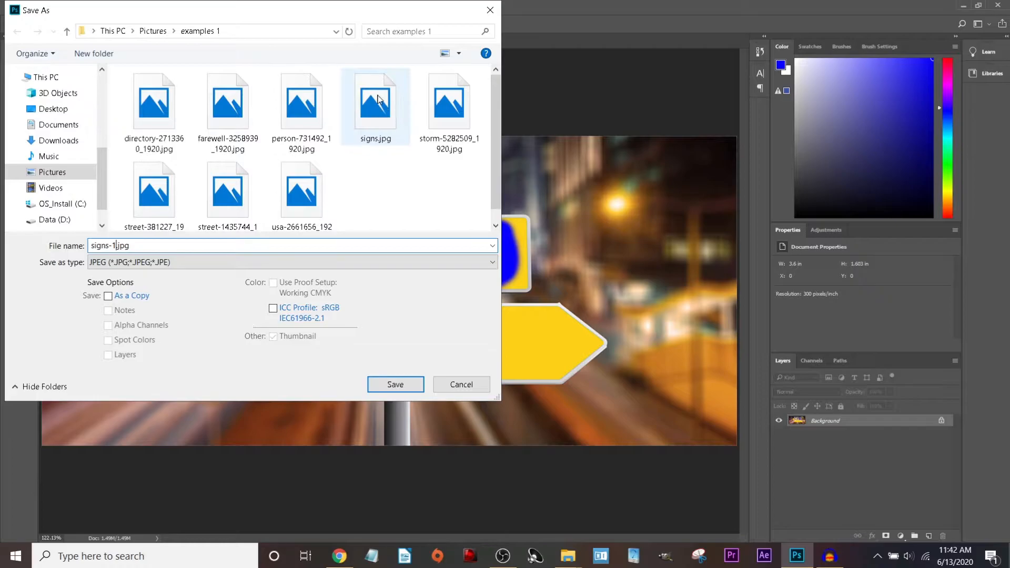
{"action": "left_click", "coordinate": [396, 385]}
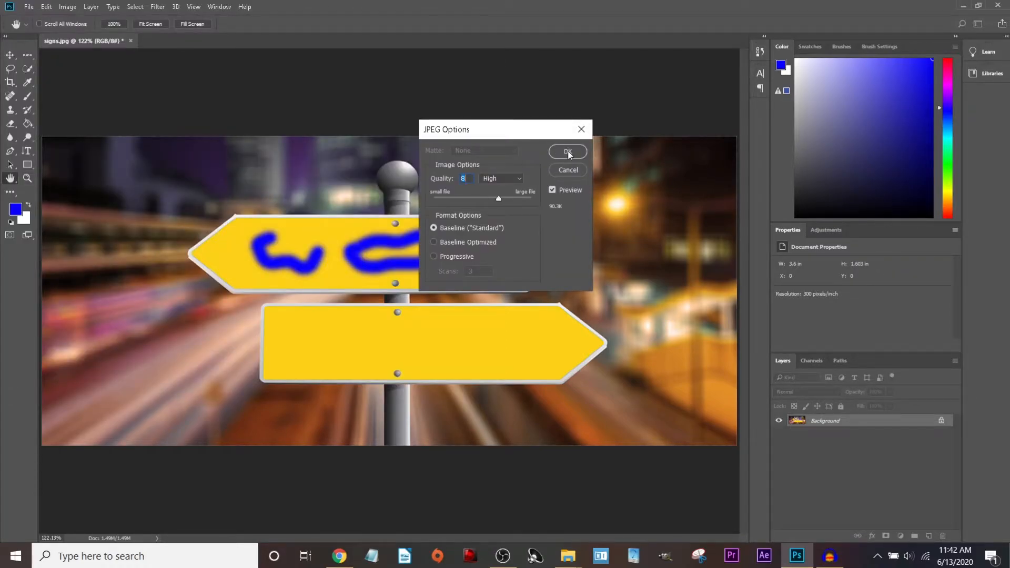
{"action": "left_click", "coordinate": [567, 152]}
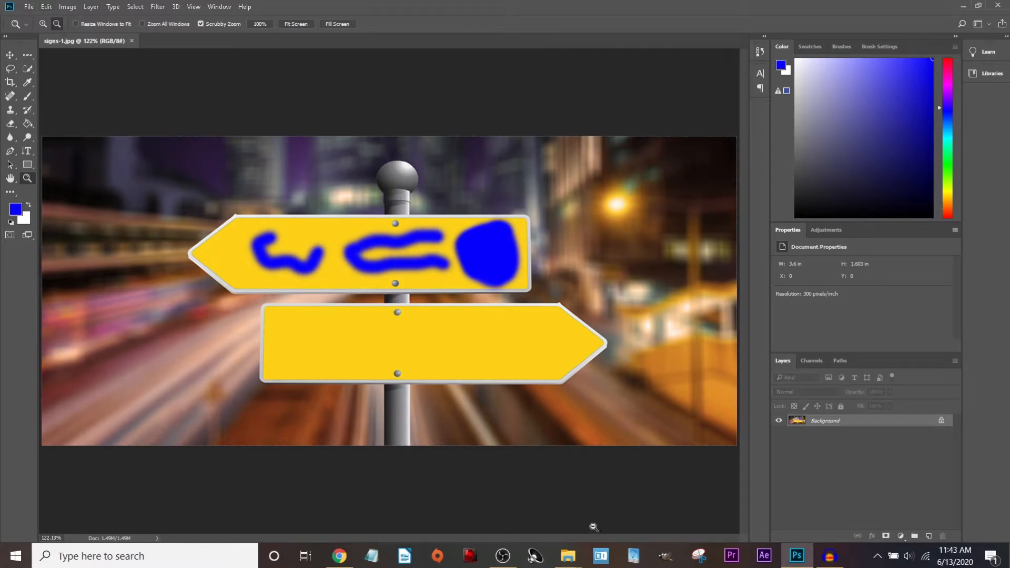
Compare signs.jpg with the 1080 x 481 signs-1.jpg in examples 1, then open signs.jpg in Photos.
{"action": "mouse_move", "coordinate": [570, 557]}
{"action": "left_click", "coordinate": [568, 482]}
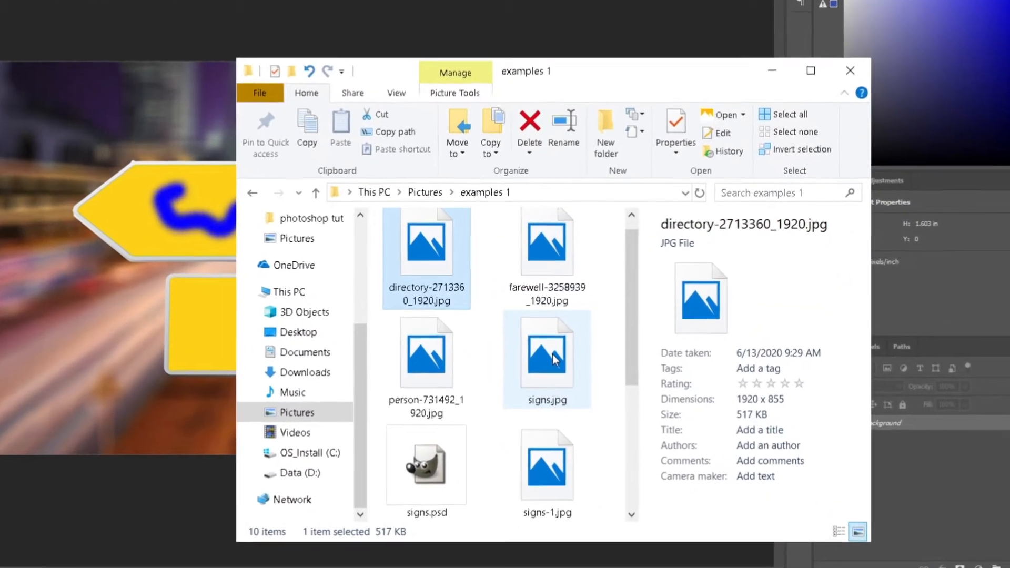
{"action": "left_click", "coordinate": [555, 361]}
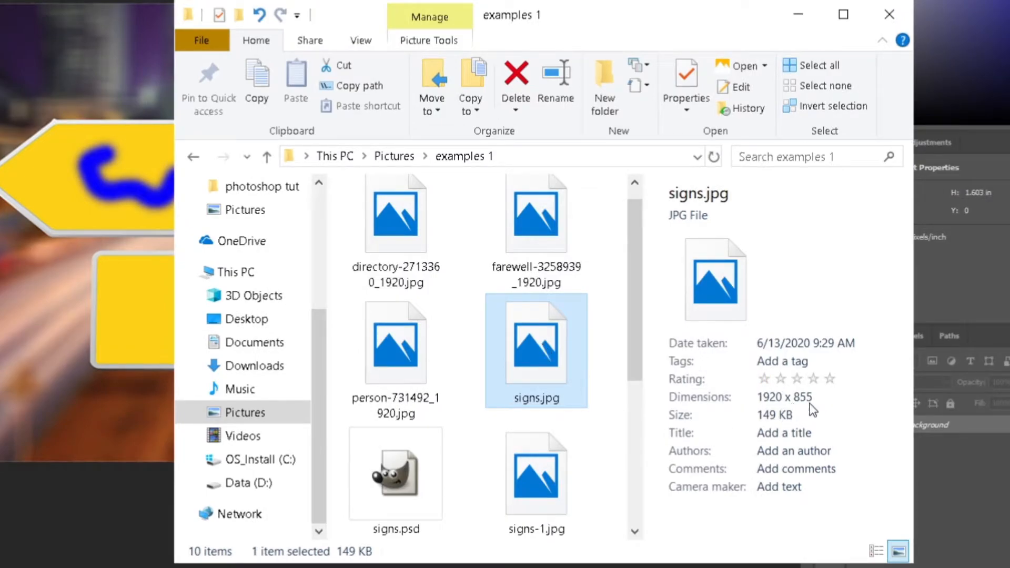
{"action": "scroll", "coordinate": [437, 408], "scroll_direction": "down", "scroll_amount": 3}
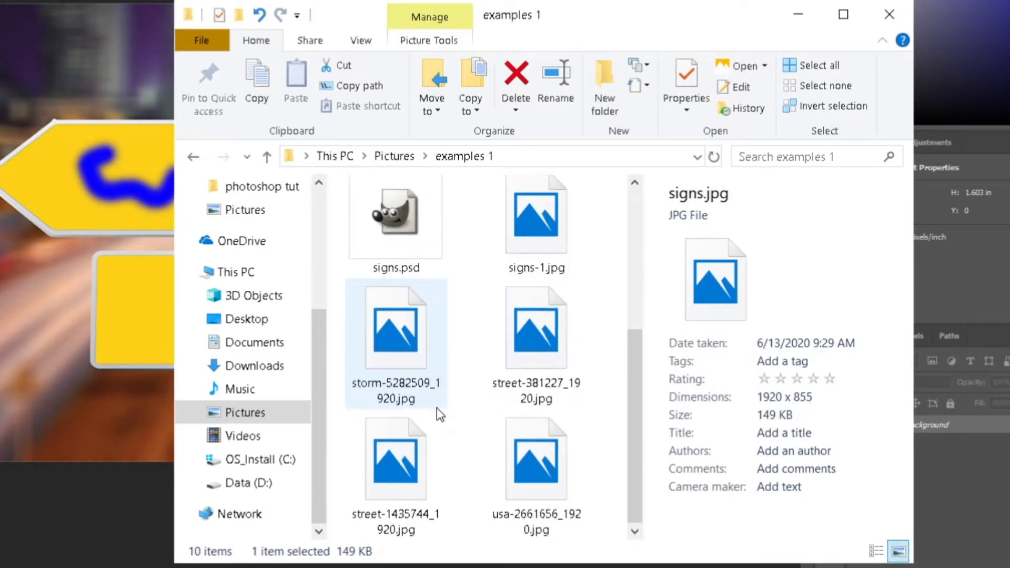
{"action": "left_click", "coordinate": [529, 240]}
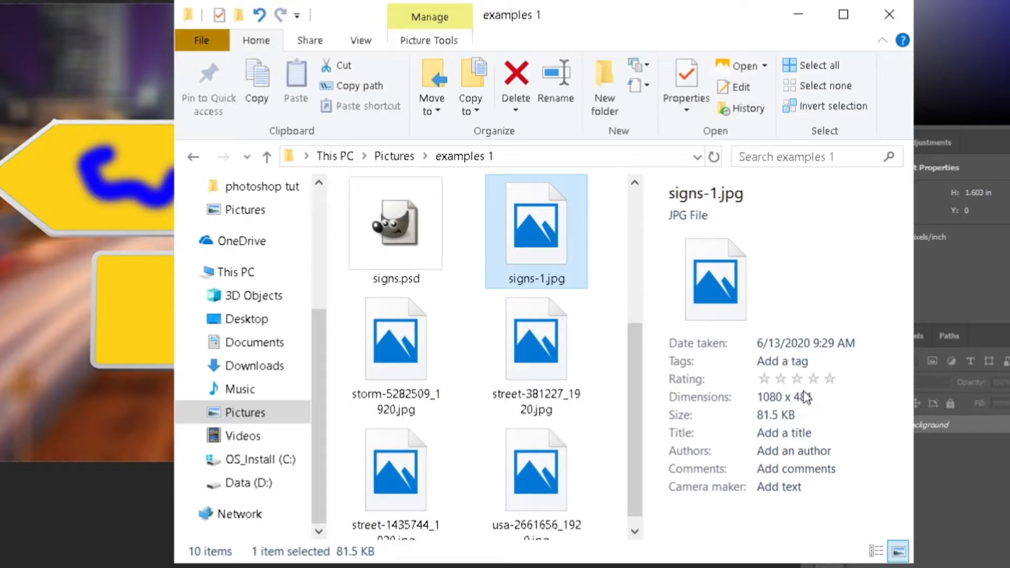
{"action": "scroll", "coordinate": [540, 367], "scroll_direction": "up", "scroll_amount": 3}
{"action": "double_click", "coordinate": [540, 368]}
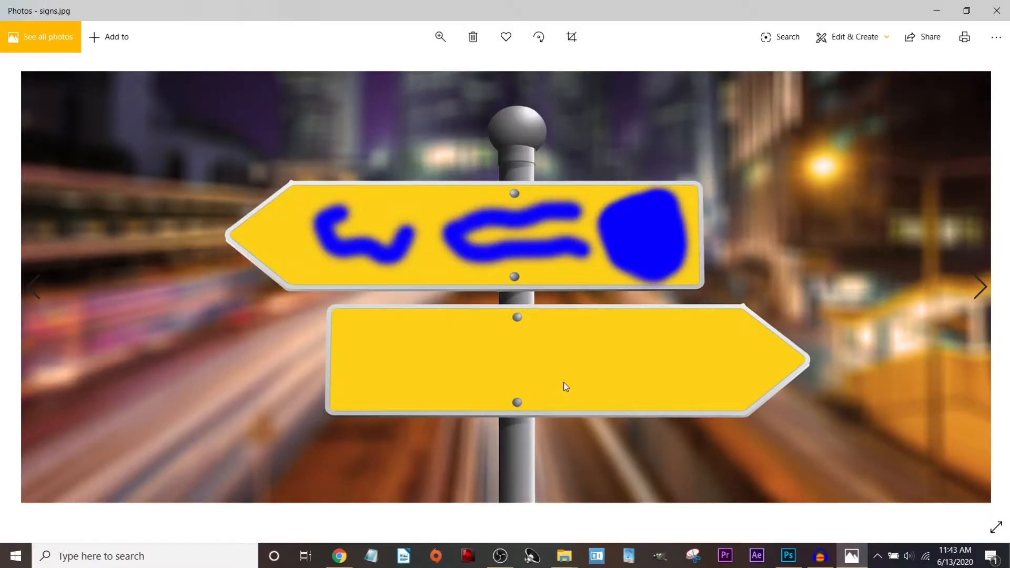
Advance the Photos viewer to the next image, signs-1.jpg.
{"action": "left_click", "coordinate": [979, 287]}
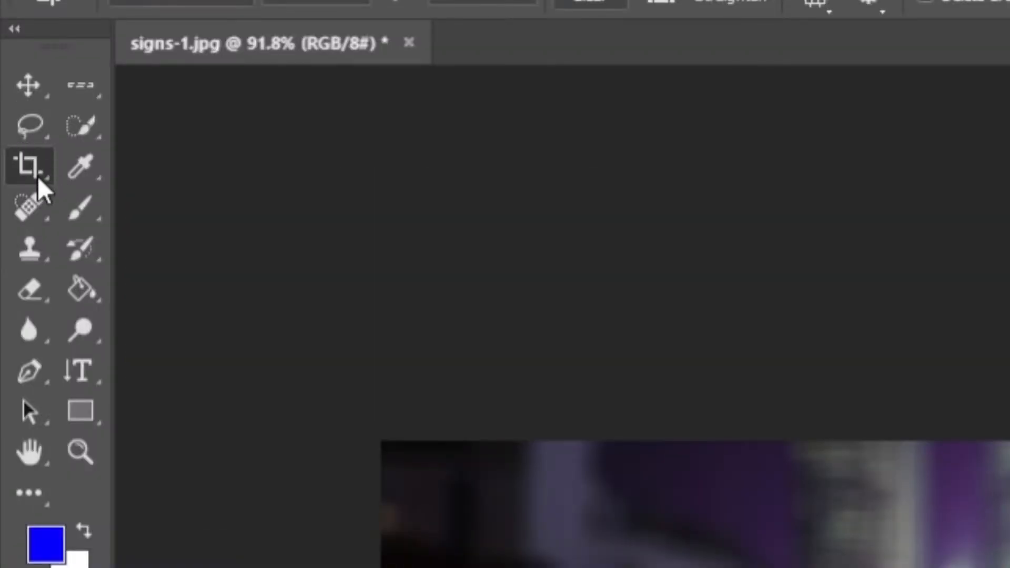
Pull the crop's top-left and top-right corners inward around the signs and commit the crop.
{"action": "left_click", "coordinate": [10, 87]}
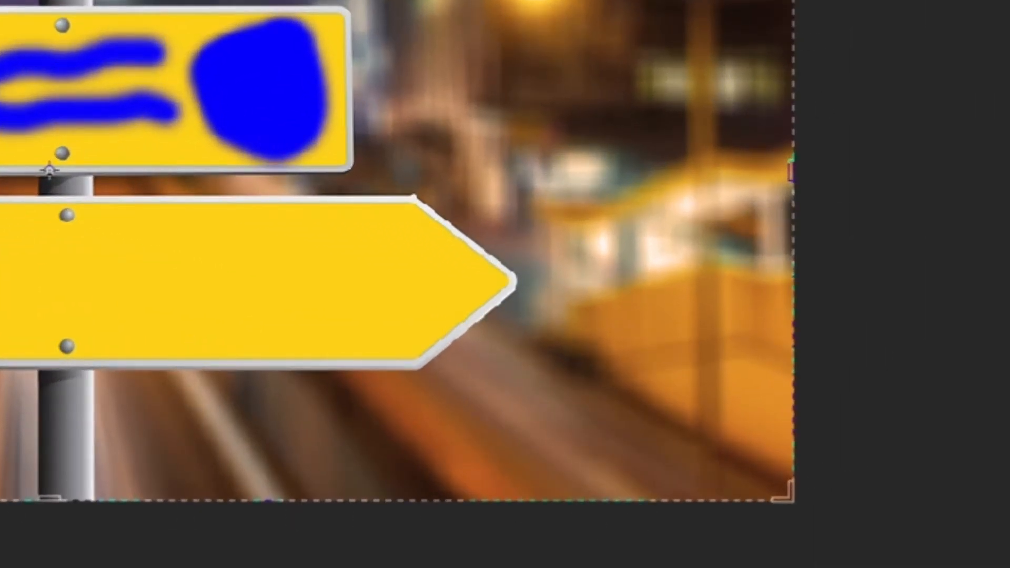
{"action": "scroll", "coordinate": [297, 150], "scroll_direction": "up", "scroll_amount": 5}
{"action": "scroll", "coordinate": [298, 149], "scroll_direction": "down", "scroll_amount": 5}
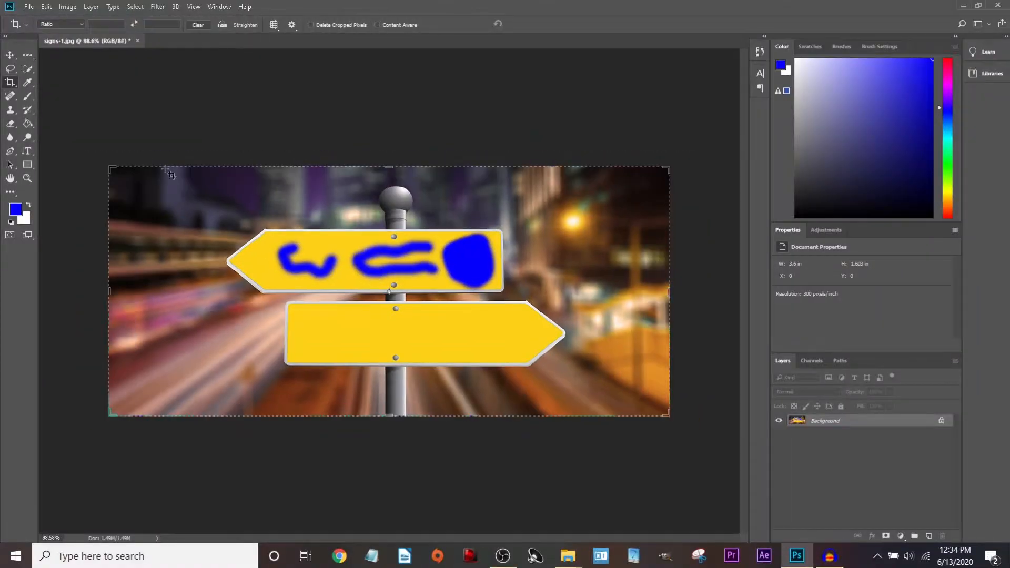
{"action": "scroll", "coordinate": [98, 179], "scroll_direction": "up", "scroll_amount": 3}
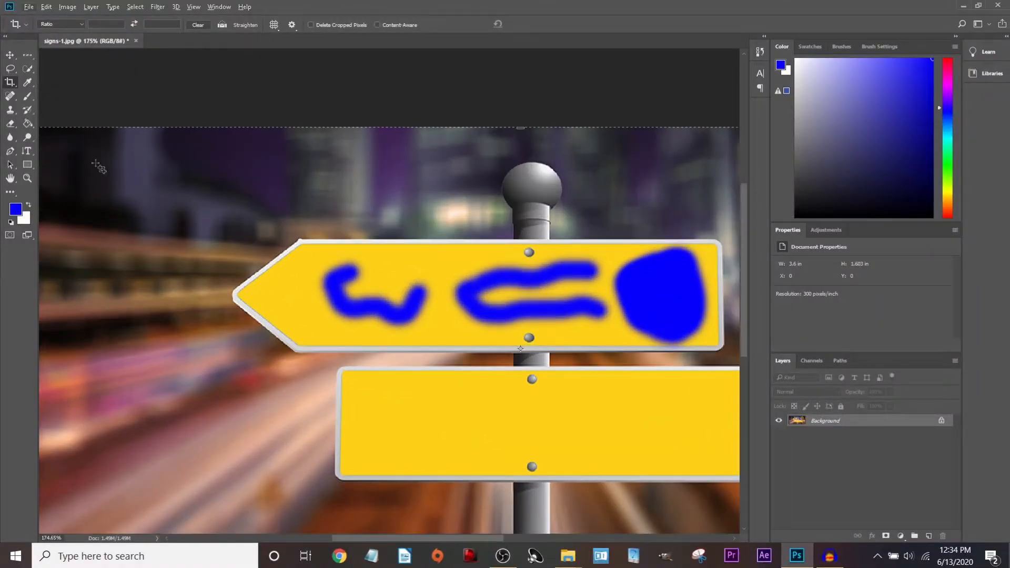
{"action": "scroll", "coordinate": [100, 163], "scroll_direction": "up", "scroll_amount": 3}
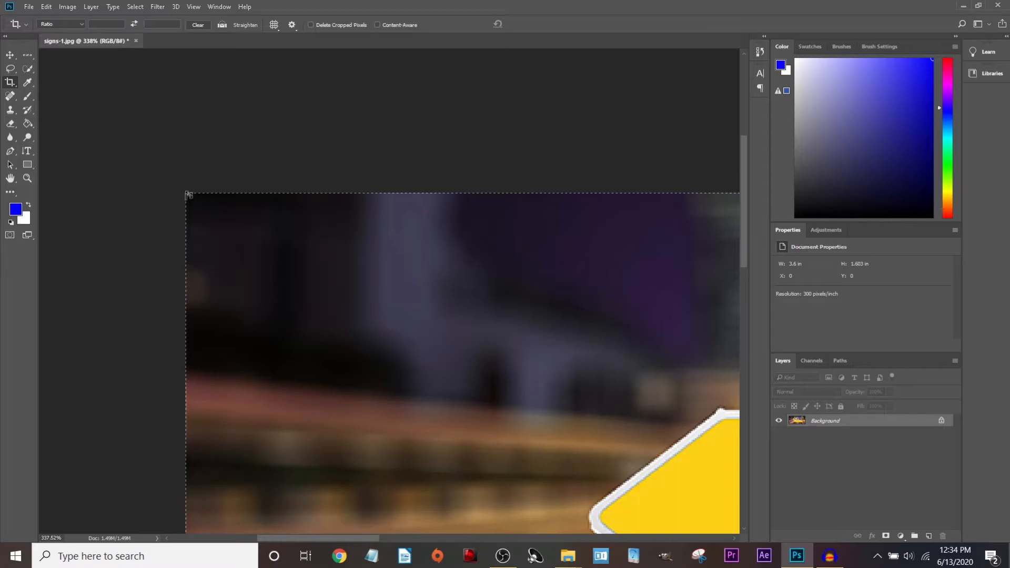
{"action": "scroll", "coordinate": [188, 195], "scroll_direction": "down", "scroll_amount": 6}
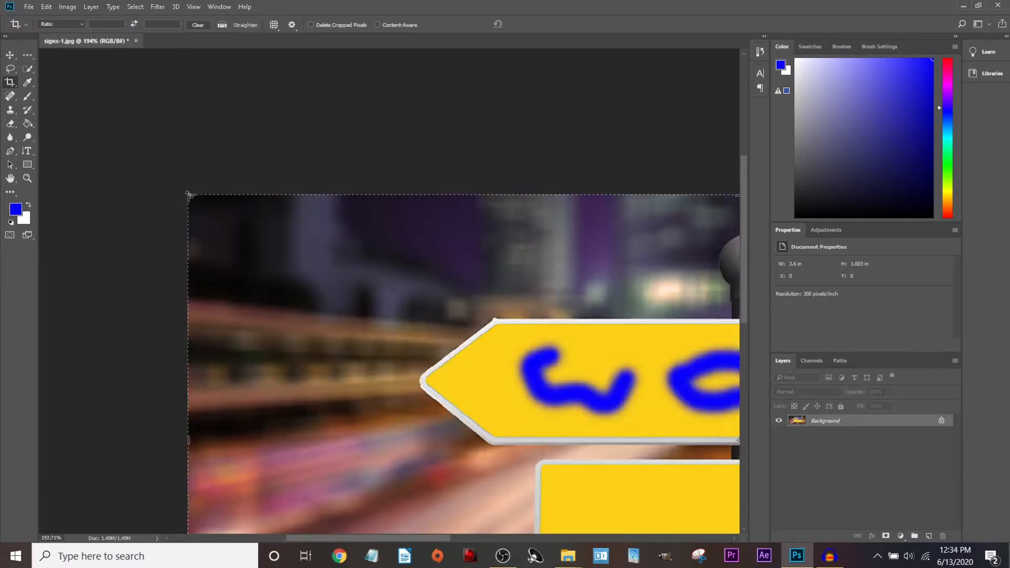
{"action": "left_click_drag", "start_coordinate": [100, 163], "coordinate": [160, 171]}
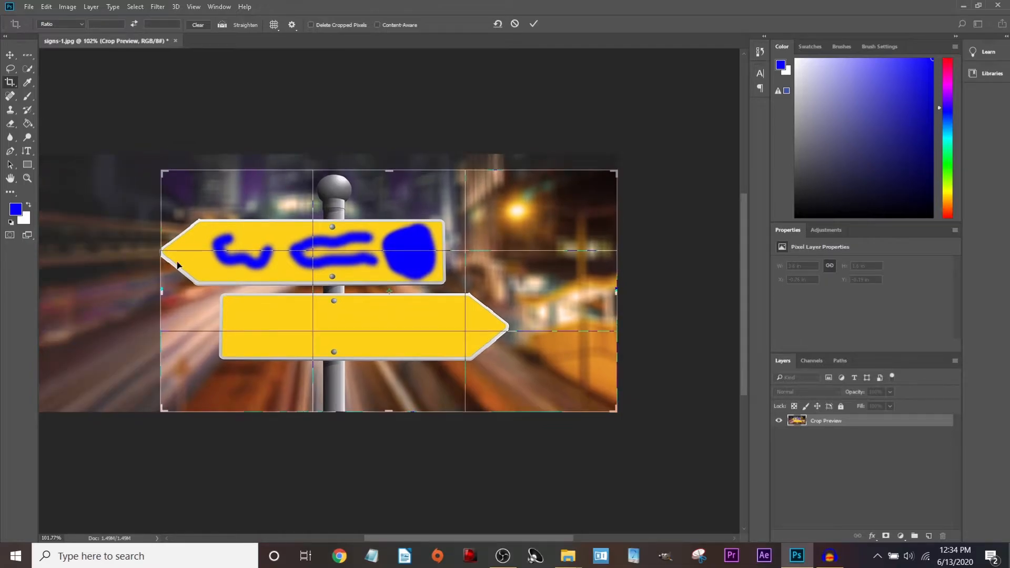
{"action": "left_click_drag", "start_coordinate": [616, 172], "coordinate": [568, 173]}
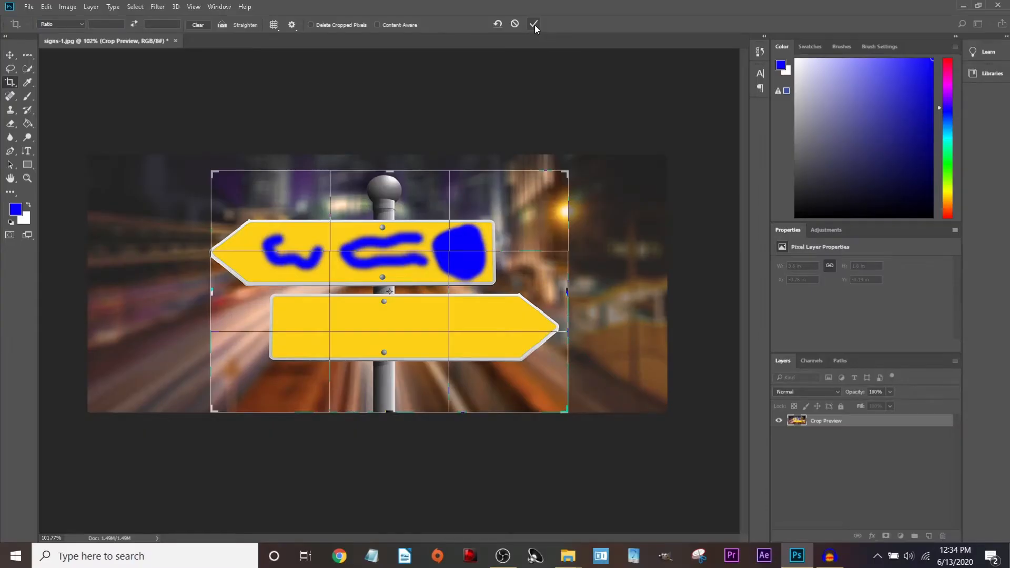
{"action": "left_click", "coordinate": [534, 24]}
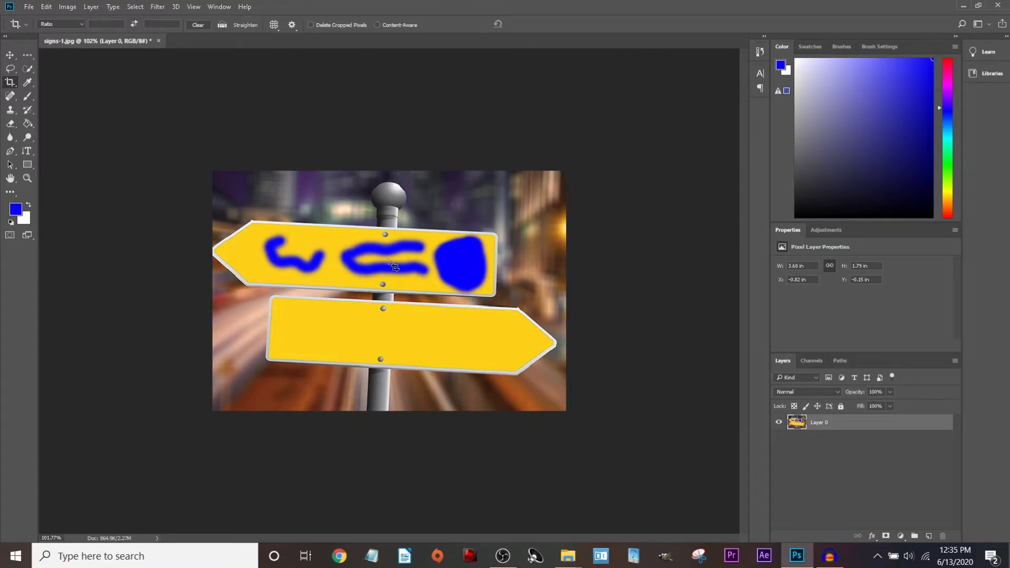
Rotate the crop about -2.8° so the signs sit level and commit it.
{"action": "left_click", "coordinate": [261, 65]}
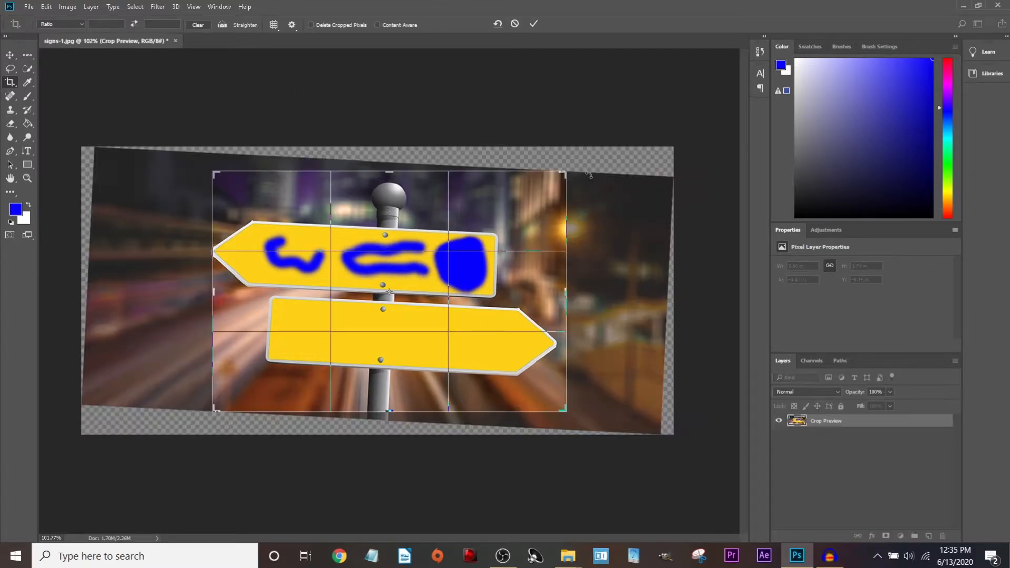
{"action": "left_click", "coordinate": [9, 83]}
{"action": "key", "text": "Escape"}
{"action": "left_click_drag", "start_coordinate": [573, 164], "coordinate": [570, 153]}
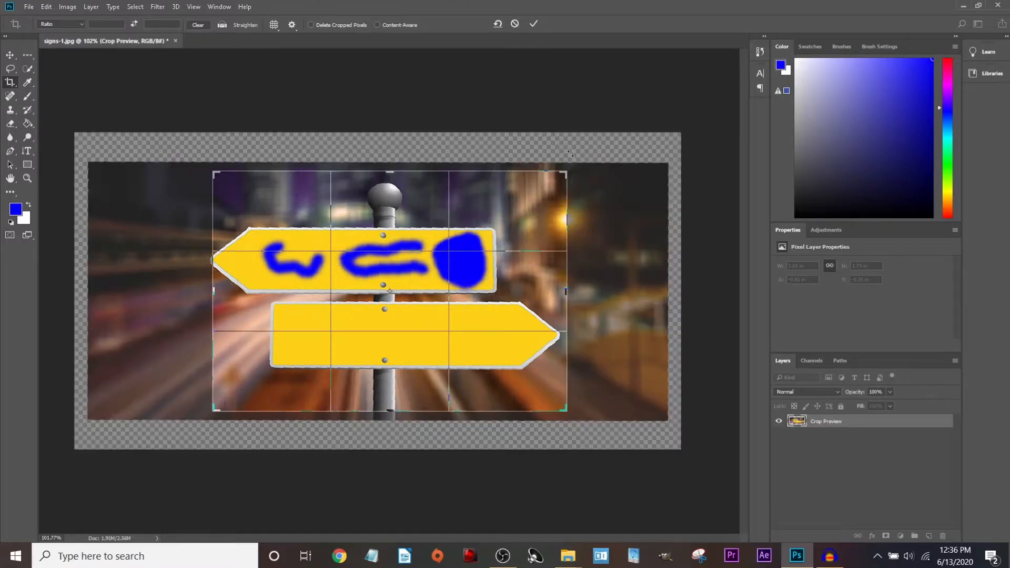
{"action": "left_click", "coordinate": [529, 25]}
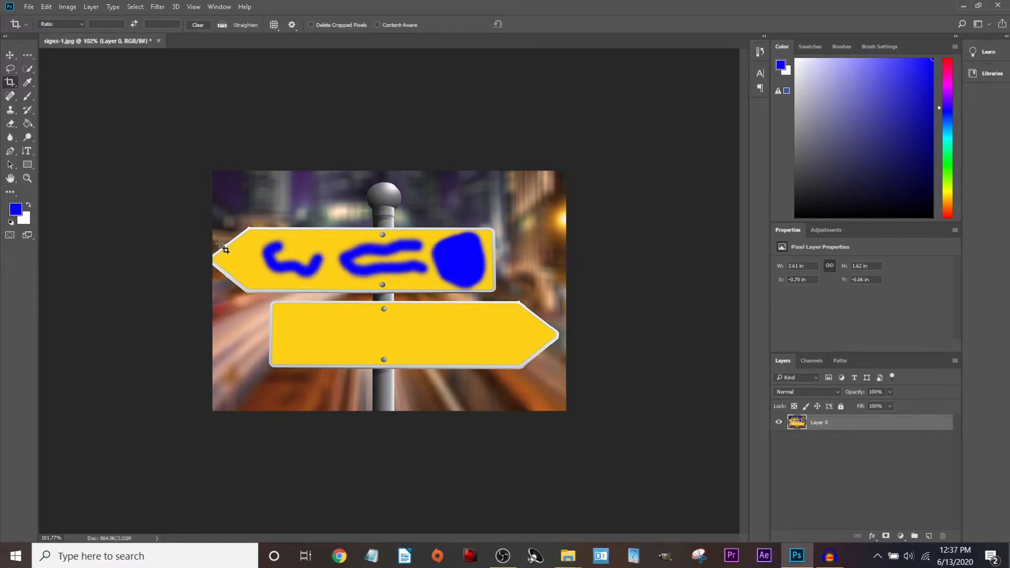
Trim the left side, enable Delete Cropped Pixels, and crop again from the top-right corner.
{"action": "left_click", "coordinate": [457, 196]}
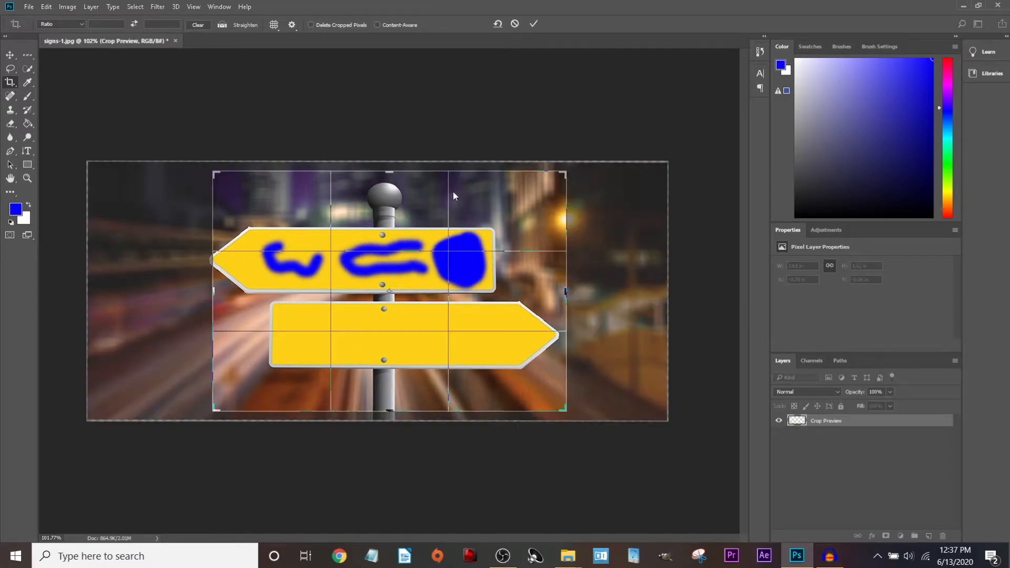
{"action": "left_click_drag", "start_coordinate": [213, 290], "coordinate": [207, 296]}
{"action": "left_click", "coordinate": [533, 24]}
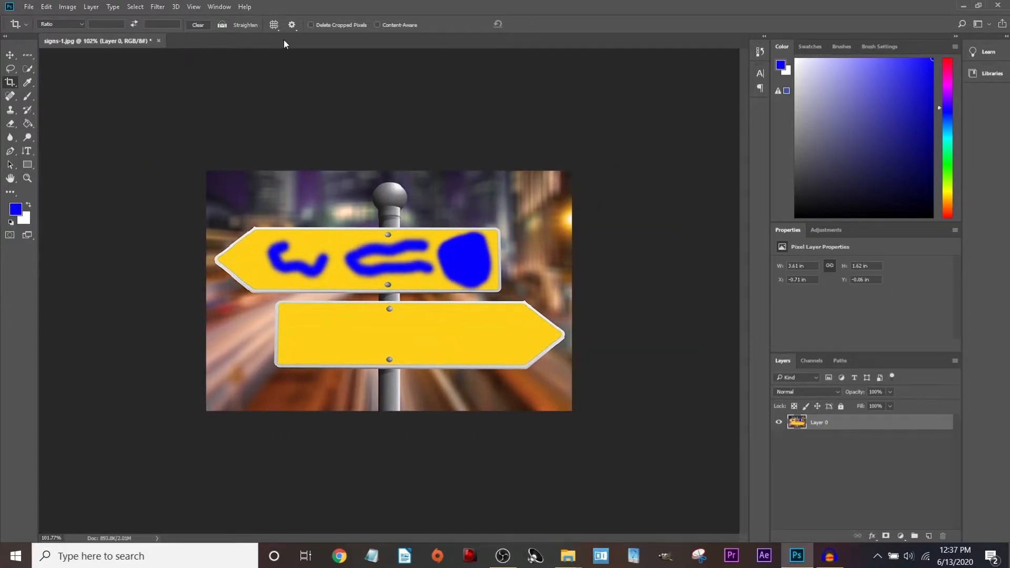
{"action": "left_click", "coordinate": [310, 25]}
{"action": "left_click", "coordinate": [563, 166]}
{"action": "left_click_drag", "start_coordinate": [563, 167], "coordinate": [581, 157]}
{"action": "left_click", "coordinate": [532, 24]}
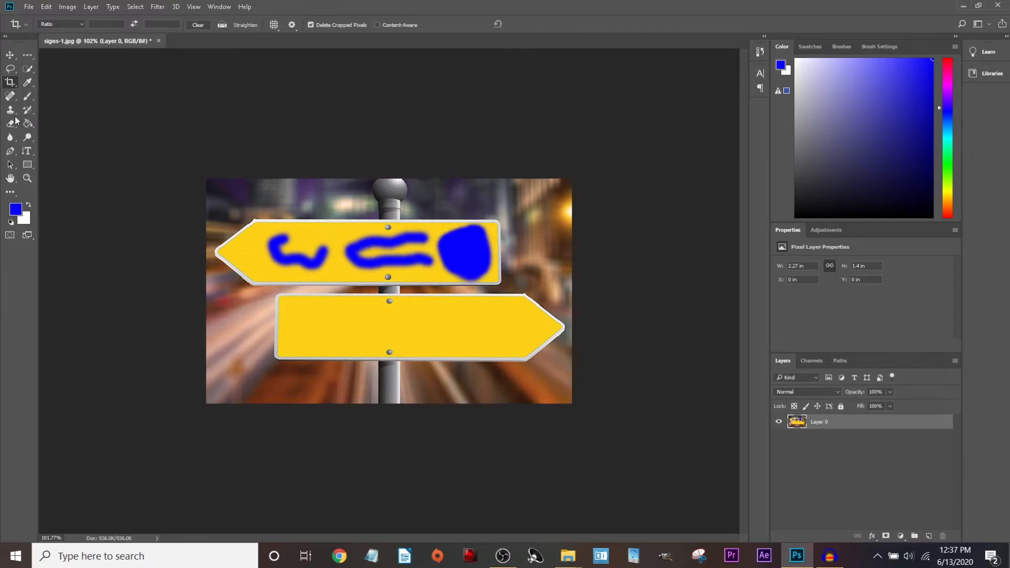
Fine-tune the crop's top-left corner, bottom and top edges, then commit the final crop.
{"action": "left_click", "coordinate": [363, 233]}
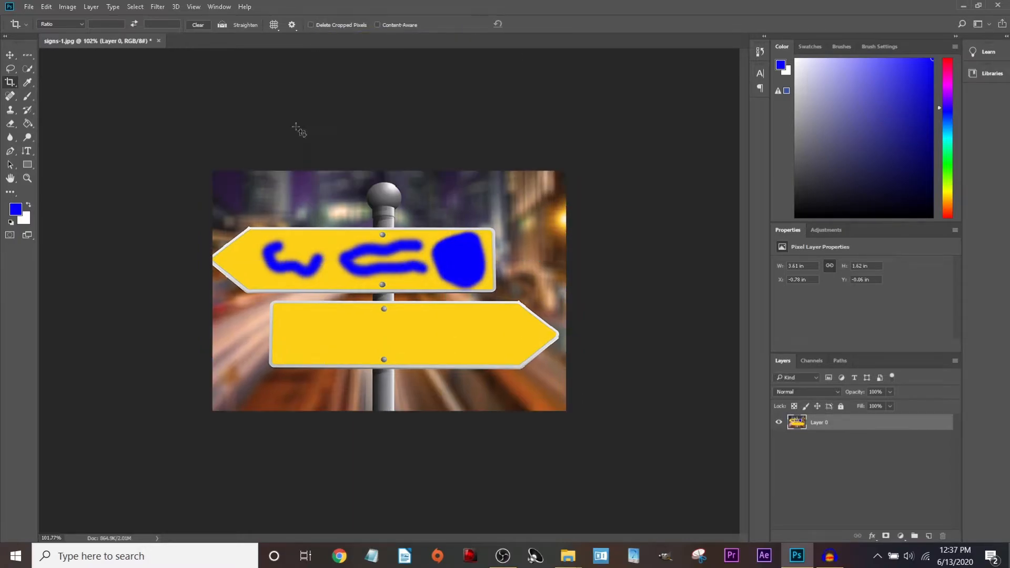
{"action": "left_click", "coordinate": [240, 231]}
{"action": "left_click_drag", "start_coordinate": [211, 174], "coordinate": [208, 174]}
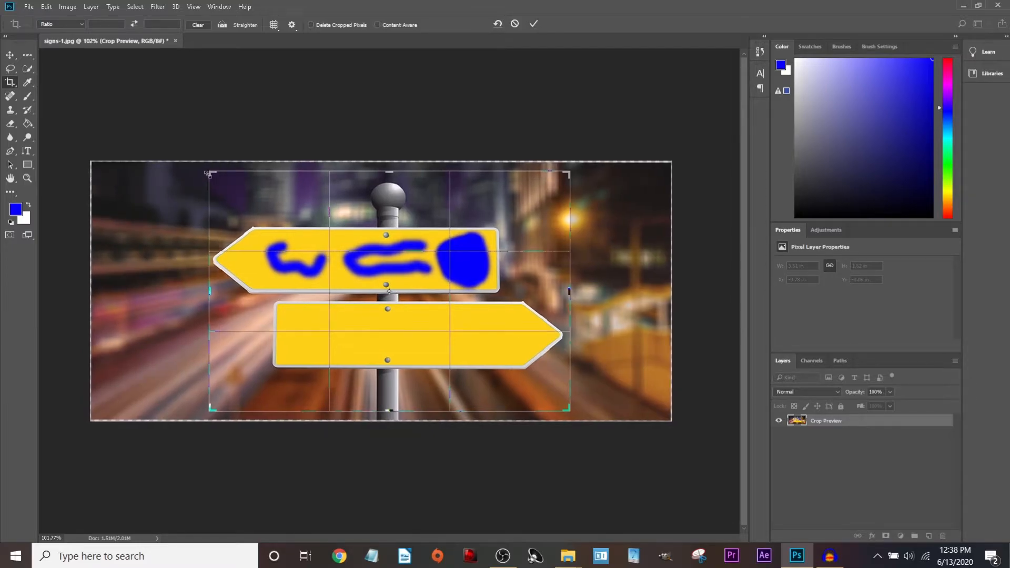
{"action": "left_click_drag", "start_coordinate": [387, 411], "coordinate": [386, 418]}
{"action": "left_click_drag", "start_coordinate": [390, 164], "coordinate": [392, 163]}
{"action": "left_click", "coordinate": [533, 23]}
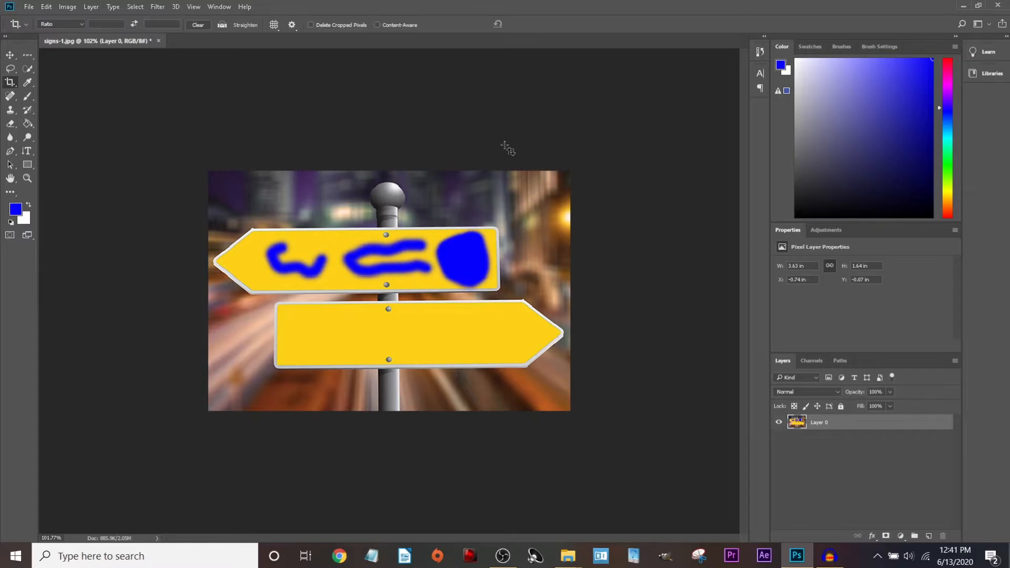
Open Canvas Size and set its units to Pixels with absolute (non-relative) dimensions.
{"action": "left_click", "coordinate": [67, 7]}
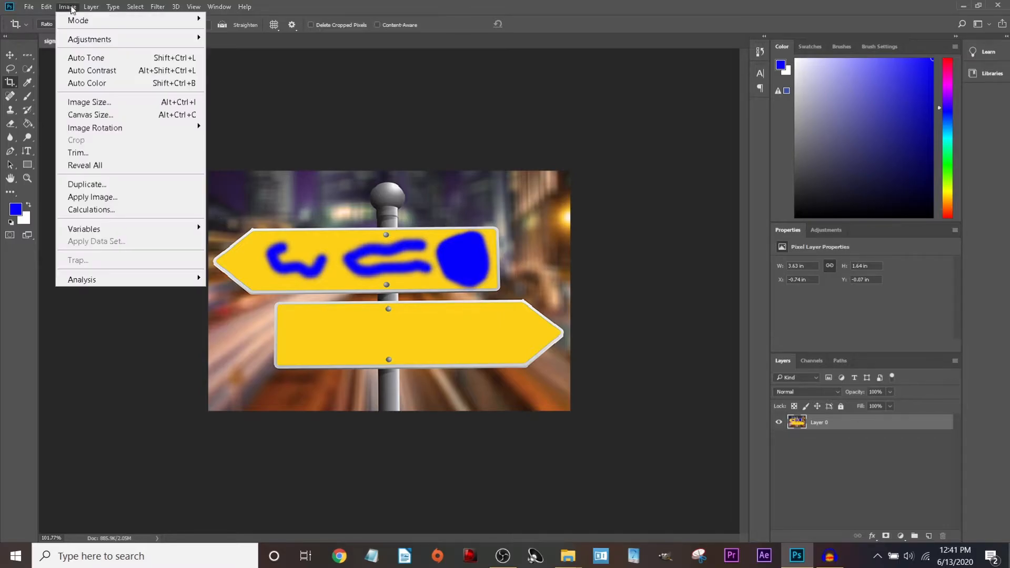
{"action": "left_click", "coordinate": [90, 114]}
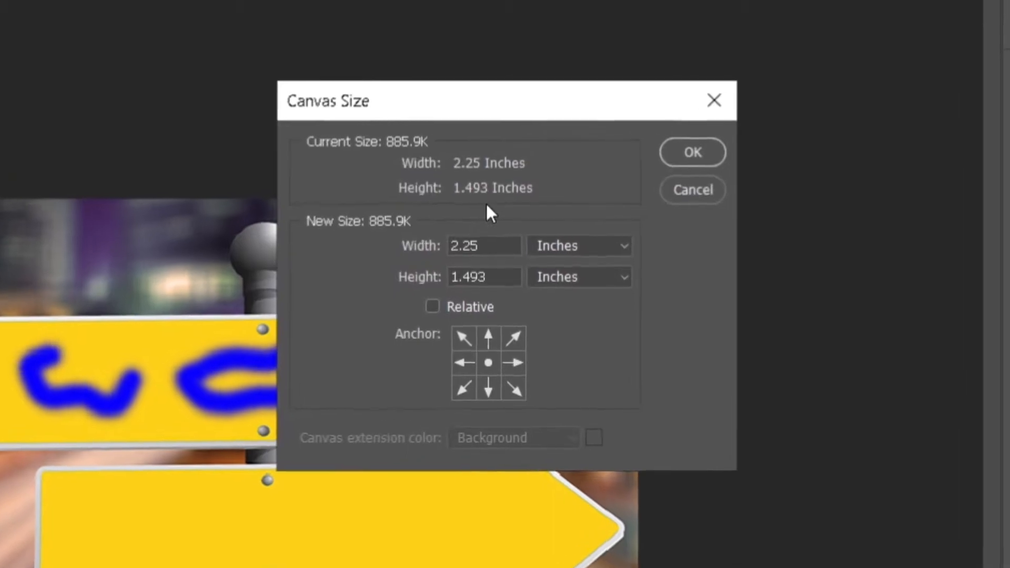
{"action": "left_click_drag", "start_coordinate": [523, 109], "coordinate": [547, 159]}
{"action": "left_click", "coordinate": [629, 321]}
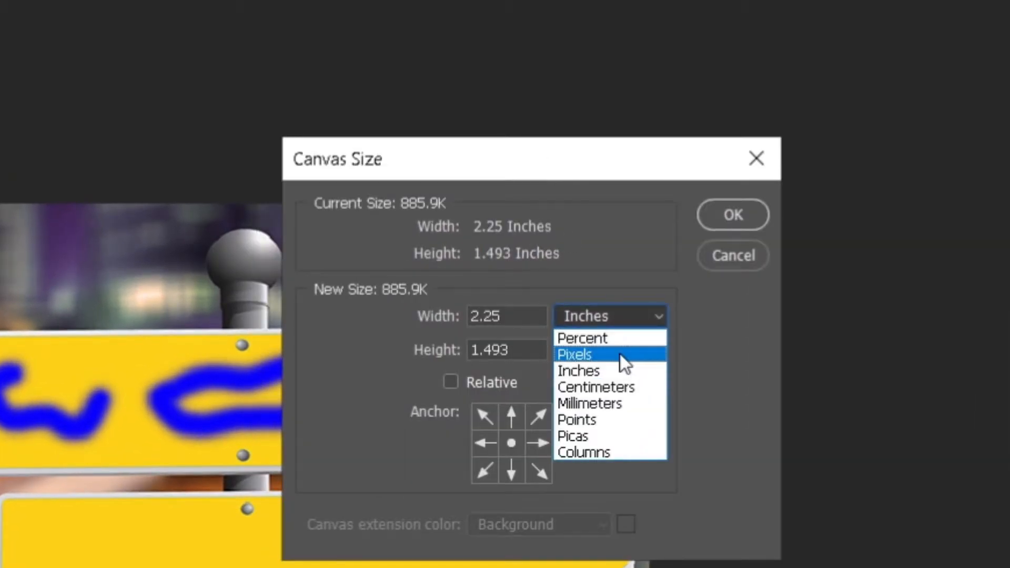
{"action": "left_click", "coordinate": [620, 355]}
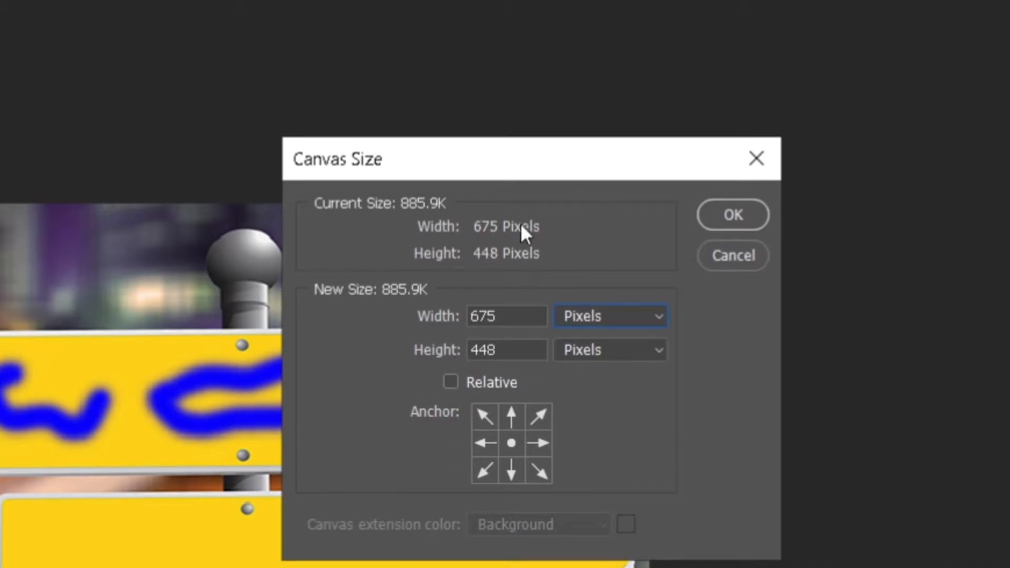
{"action": "left_click", "coordinate": [605, 326]}
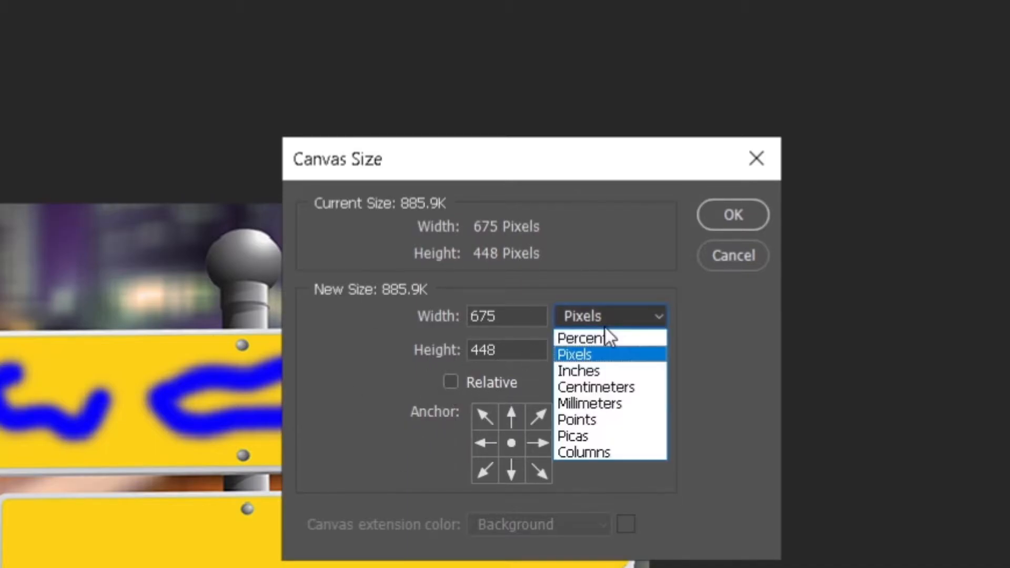
{"action": "left_click", "coordinate": [605, 326]}
{"action": "left_click", "coordinate": [451, 381]}
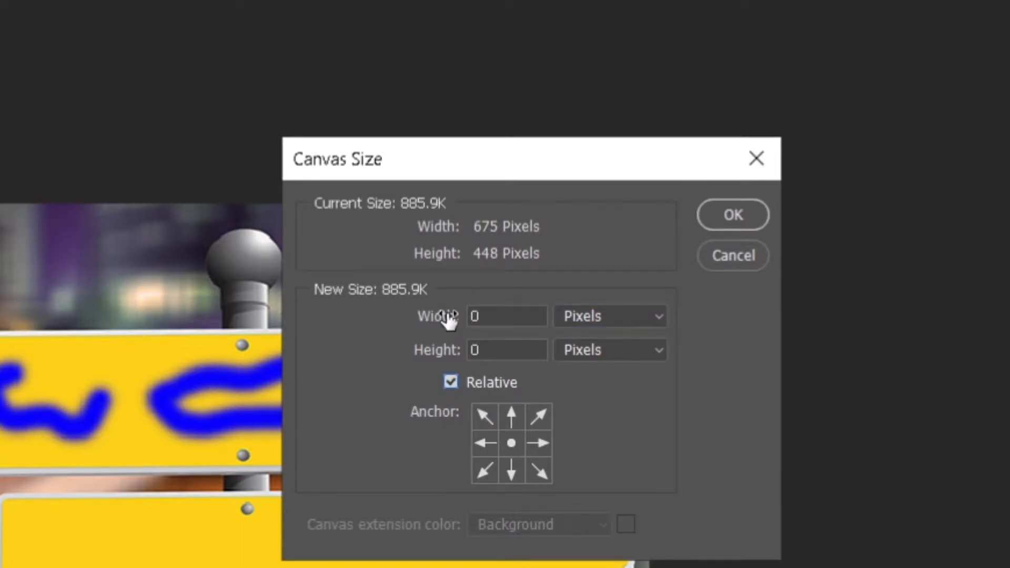
{"action": "left_click", "coordinate": [503, 317]}
{"action": "left_click", "coordinate": [452, 379]}
Set the canvas width to 1920 and height to 1080 pixels and apply it.
{"action": "double_click", "coordinate": [498, 318]}
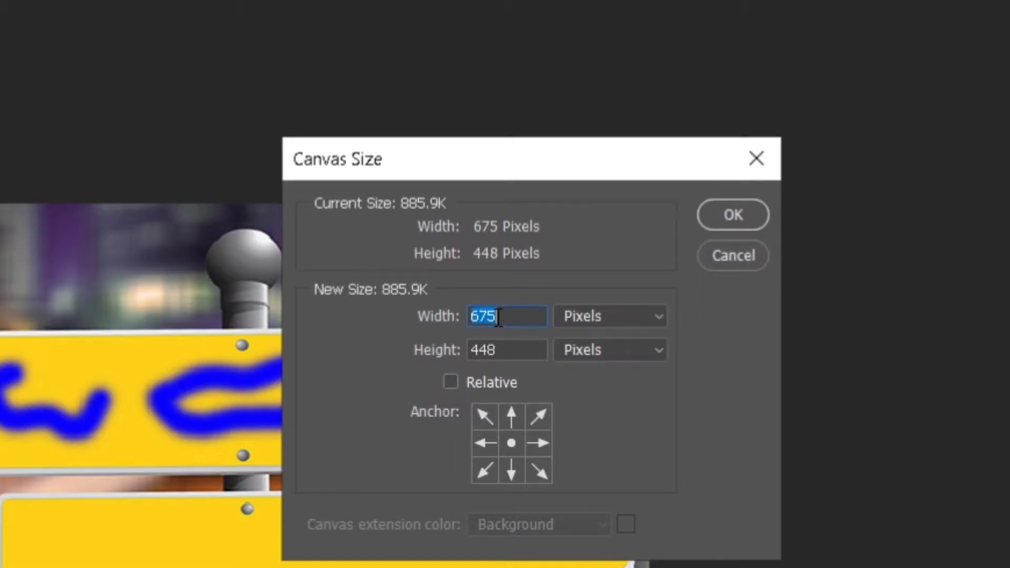
{"action": "type", "text": "1920"}
{"action": "left_click", "coordinate": [512, 347]}
{"action": "key", "text": "BackSpace"}
{"action": "key", "text": "BackSpace"}
{"action": "key", "text": "BackSpace"}
{"action": "type", "text": "1080"}
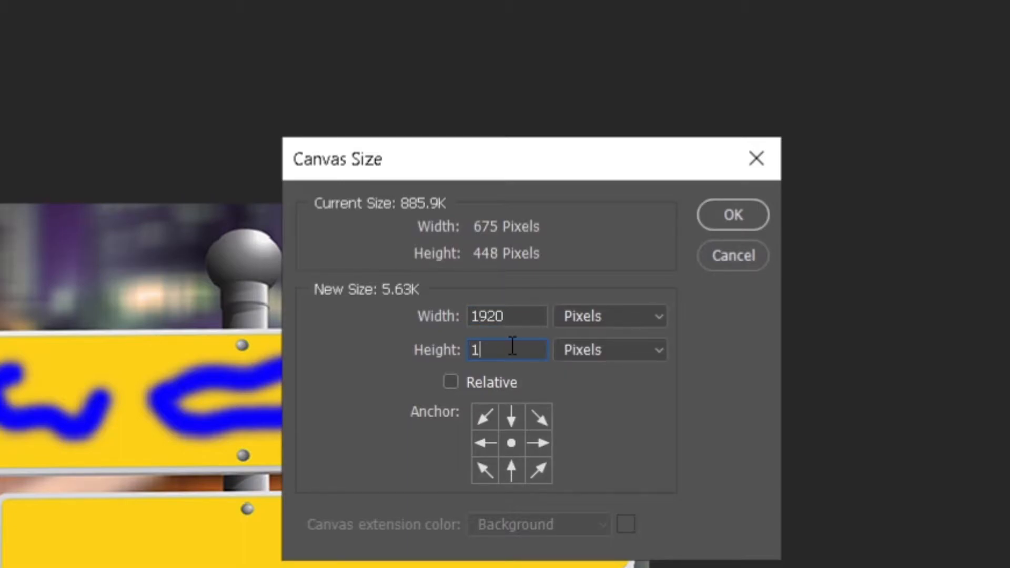
{"action": "left_click", "coordinate": [705, 210]}
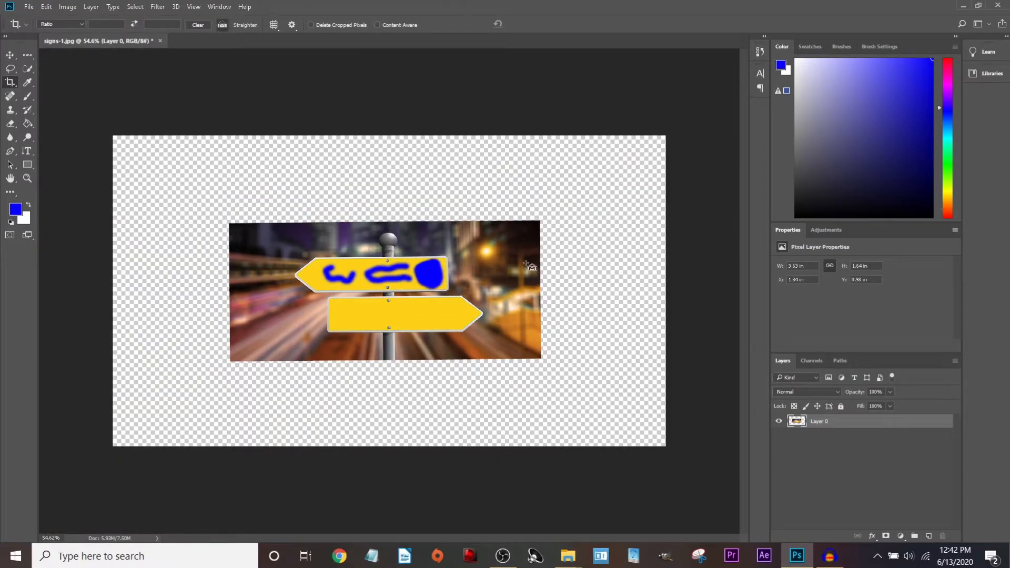
Undo the oversized enlargement, then widen the canvas by a relative 400 pixels, keeping the height.
{"action": "key", "text": "ctrl+z"}
{"action": "left_click", "coordinate": [67, 7]}
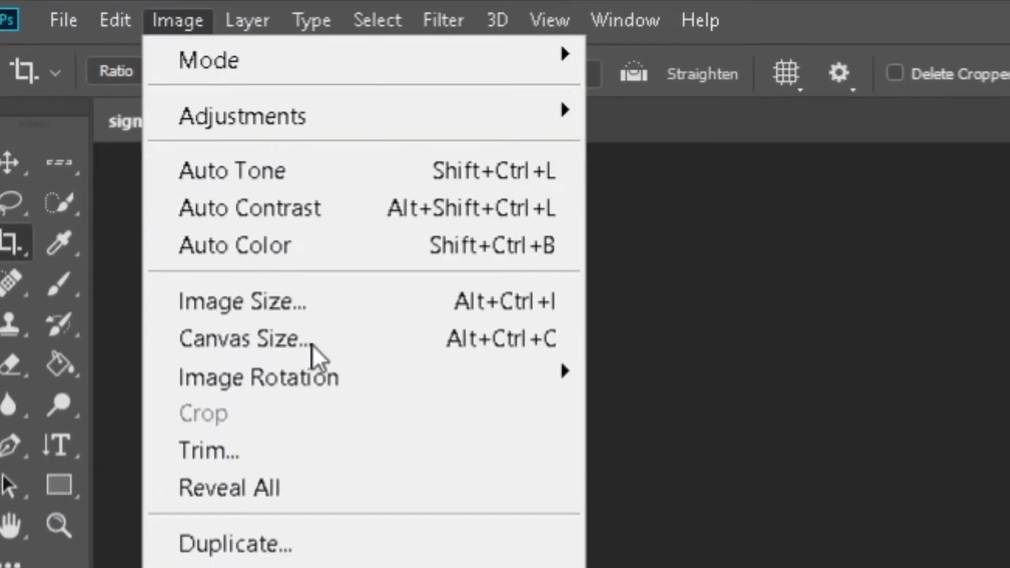
{"action": "left_click", "coordinate": [312, 339]}
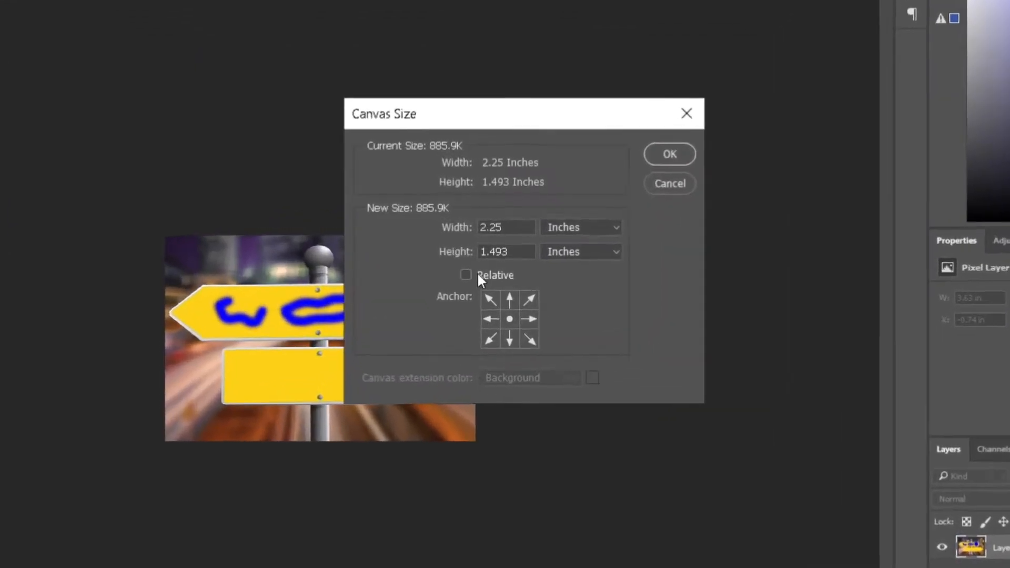
{"action": "left_click", "coordinate": [478, 275]}
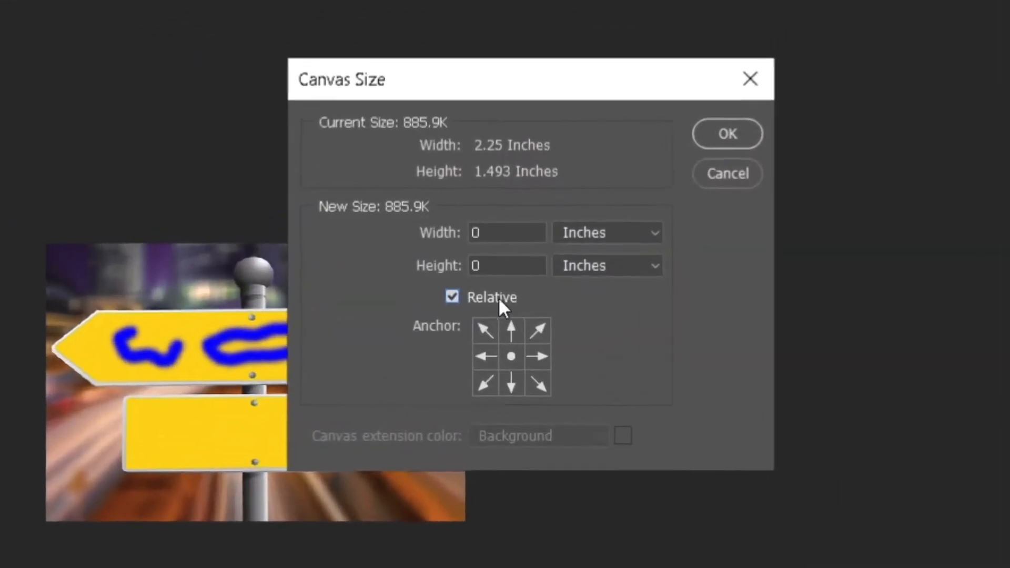
{"action": "left_click", "coordinate": [597, 226]}
{"action": "left_click", "coordinate": [580, 254]}
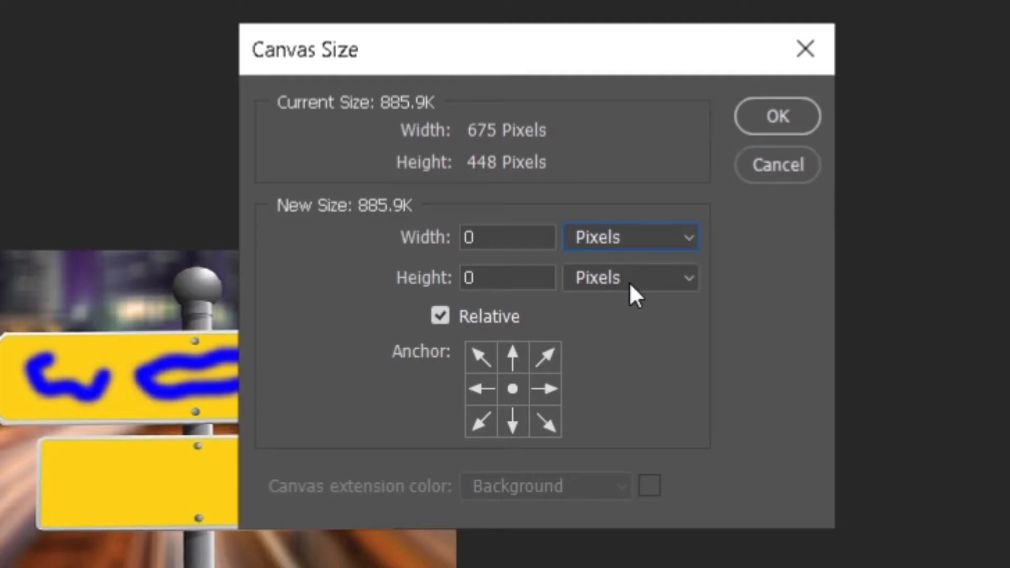
{"action": "left_click", "coordinate": [510, 271]}
{"action": "double_click", "coordinate": [518, 229]}
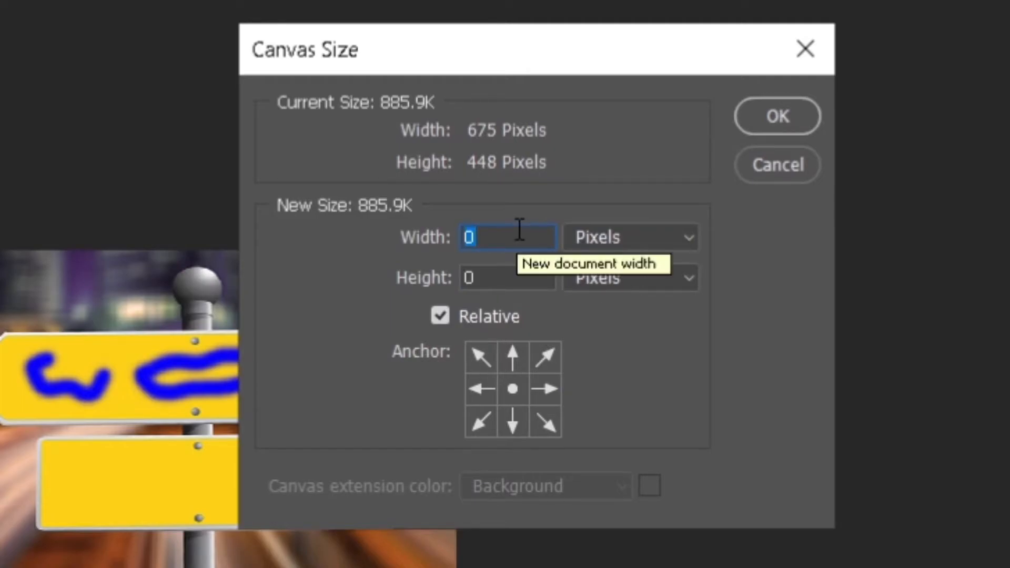
{"action": "type", "text": "400"}
{"action": "left_click", "coordinate": [499, 276]}
{"action": "double_click", "coordinate": [499, 275]}
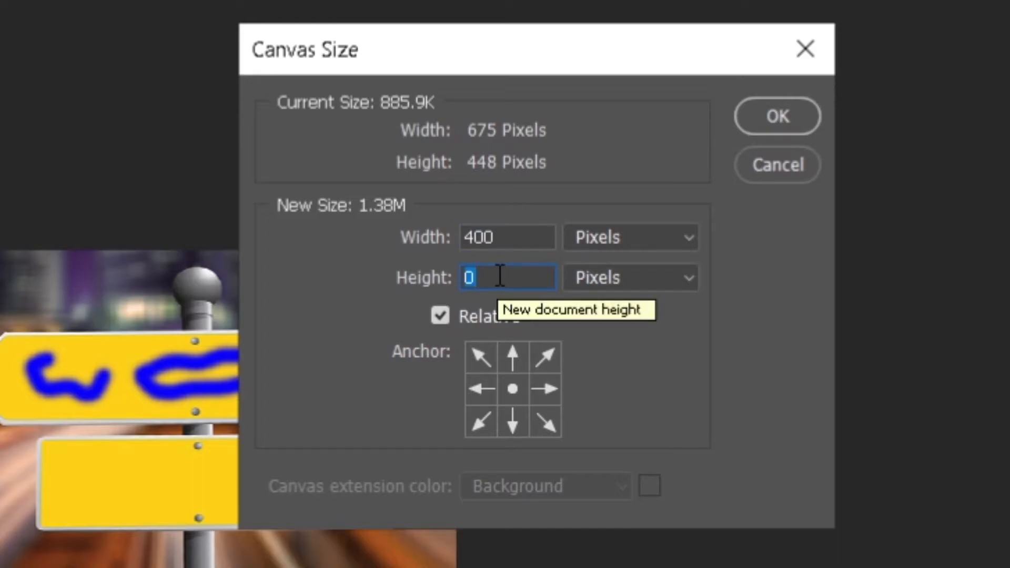
{"action": "left_click", "coordinate": [784, 118]}
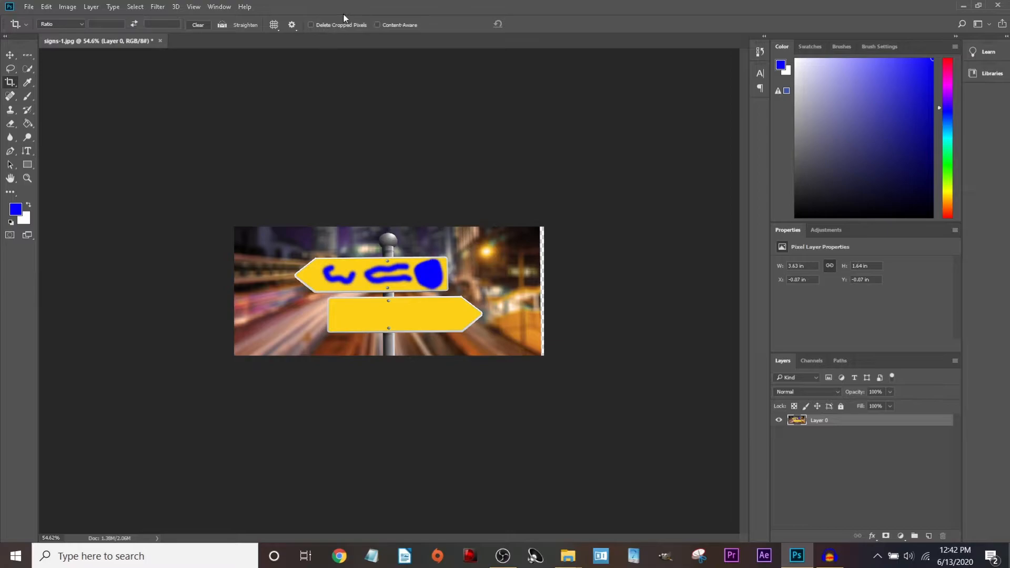
Crop to 2.24 x 1.51 in around the two signs with Delete Cropped Pixels enabled.
{"action": "scroll", "coordinate": [315, 271], "scroll_direction": "up", "scroll_amount": 3}
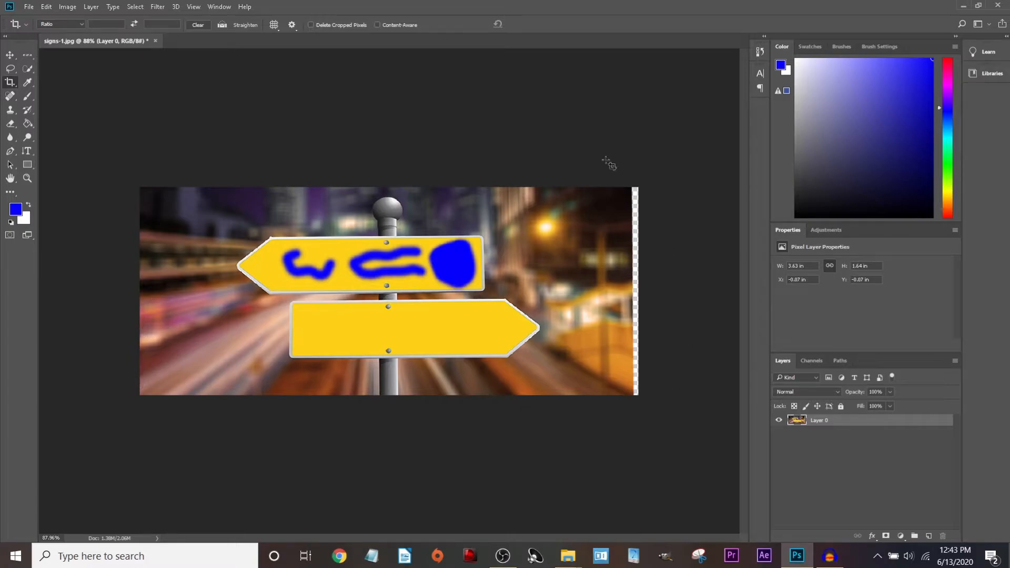
{"action": "left_click", "coordinate": [10, 82]}
{"action": "left_click", "coordinate": [311, 25]}
{"action": "left_click_drag", "start_coordinate": [141, 189], "coordinate": [189, 191]}
{"action": "left_click_drag", "start_coordinate": [592, 290], "coordinate": [550, 270]}
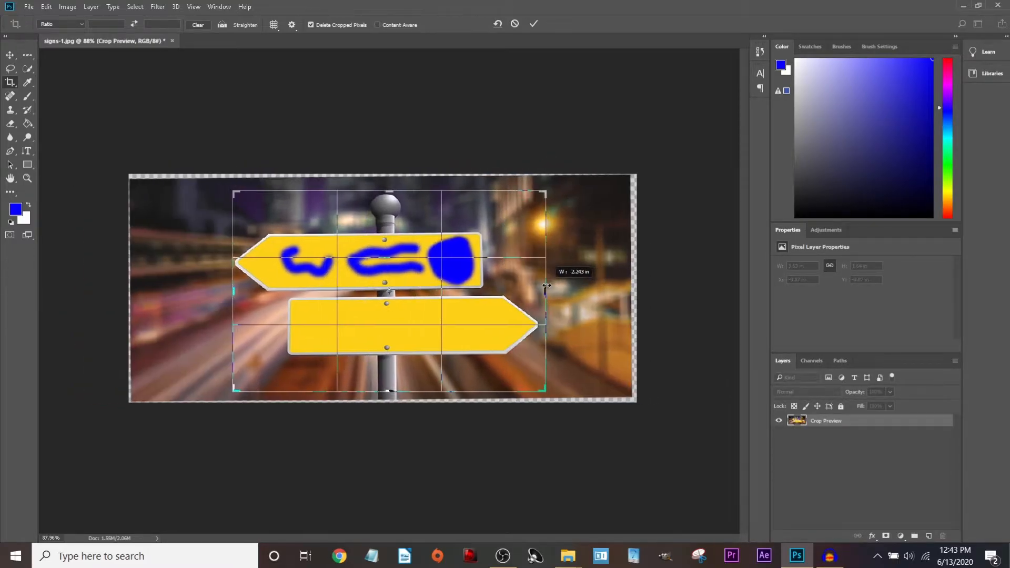
{"action": "key", "text": "Return"}
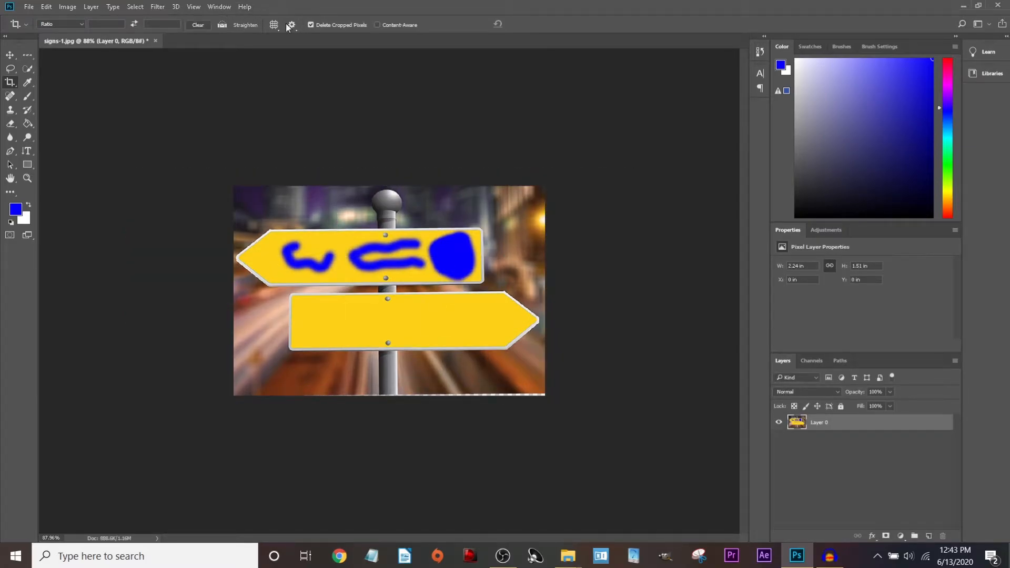
{"action": "left_click", "coordinate": [68, 7]}
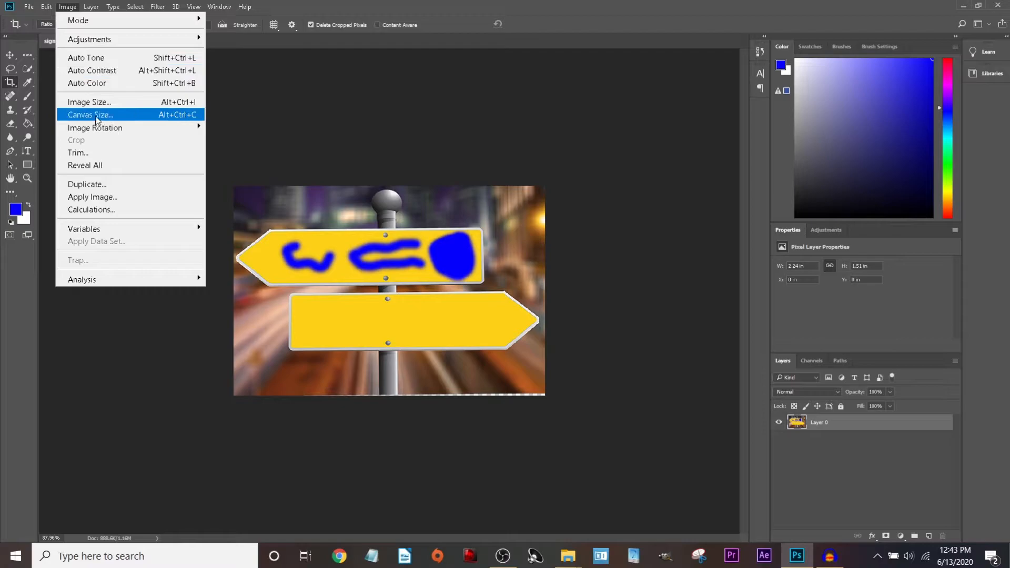
{"action": "left_click", "coordinate": [96, 114]}
{"action": "type", "text": "400"}
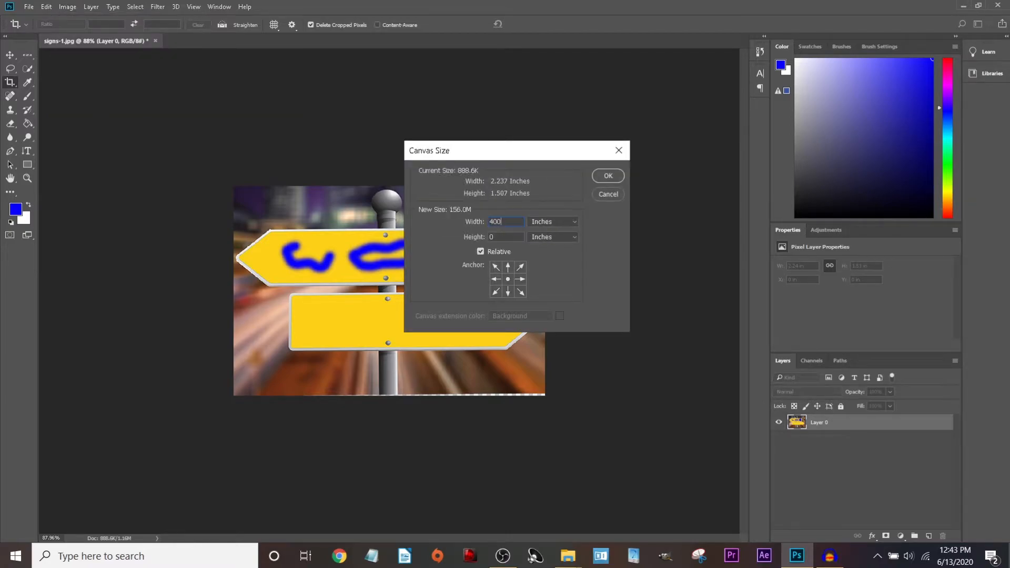
{"action": "left_click", "coordinate": [541, 222]}
{"action": "left_click", "coordinate": [547, 229]}
{"action": "left_click", "coordinate": [607, 176]}
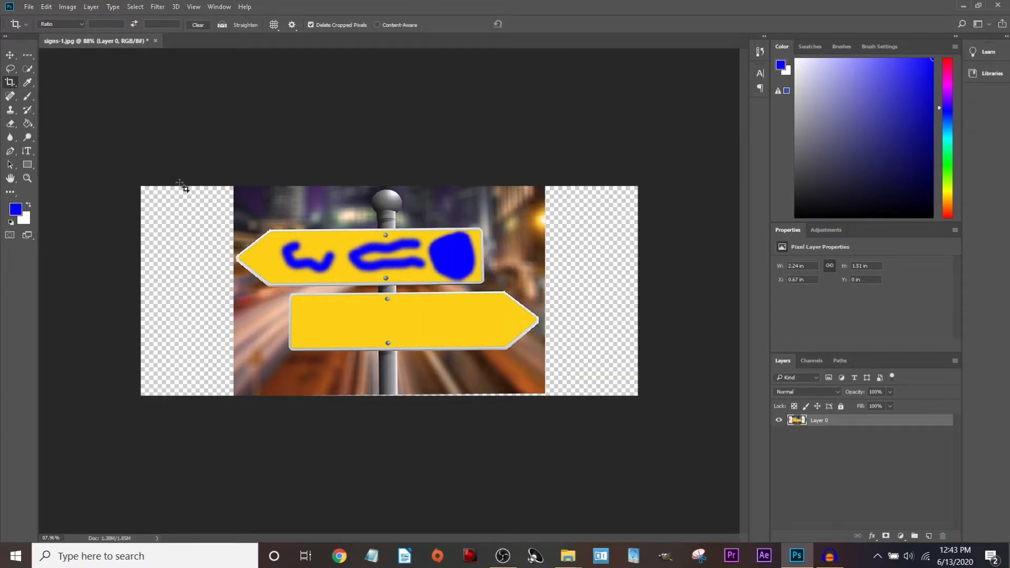
{"action": "key", "text": "ctrl+z"}
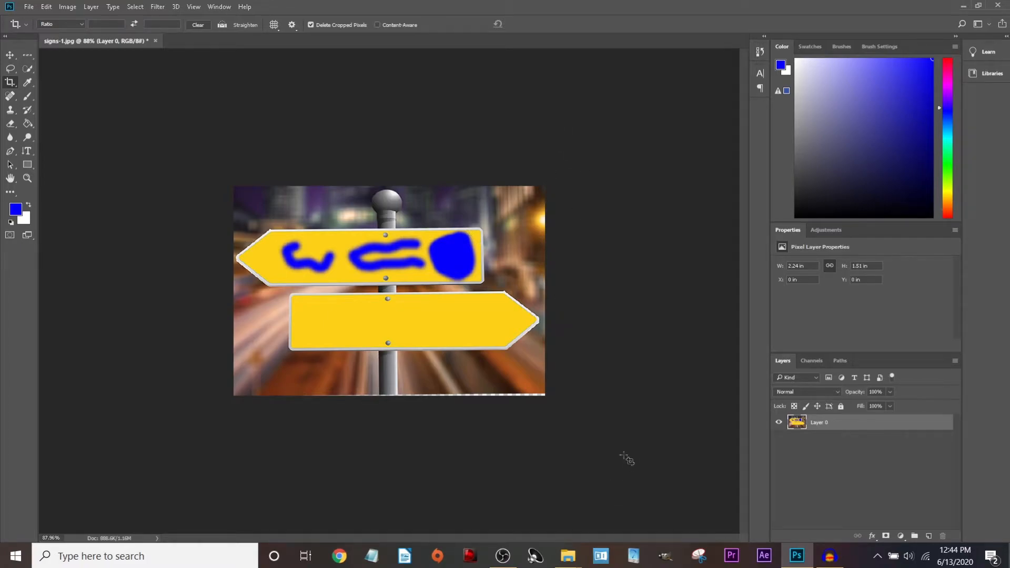
{"action": "left_click", "coordinate": [66, 9]}
{"action": "left_click", "coordinate": [117, 116]}
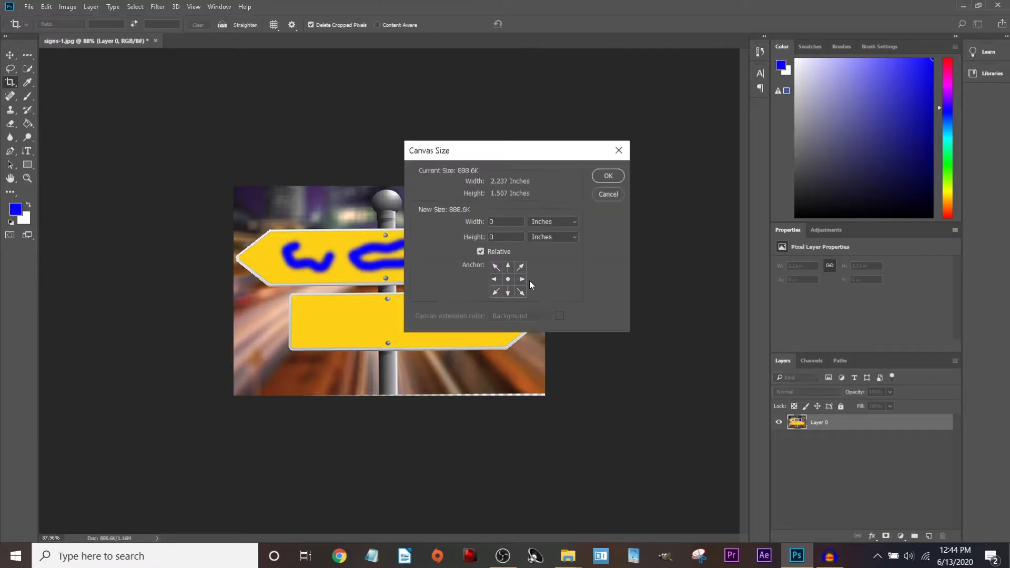
{"action": "left_click", "coordinate": [552, 221]}
{"action": "left_click", "coordinate": [541, 238]}
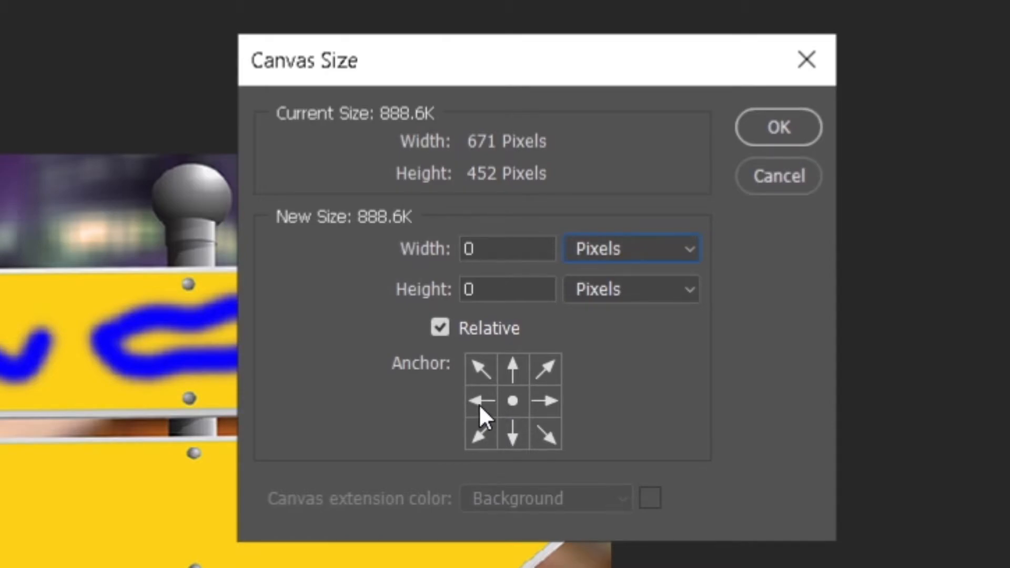
{"action": "left_click", "coordinate": [479, 404]}
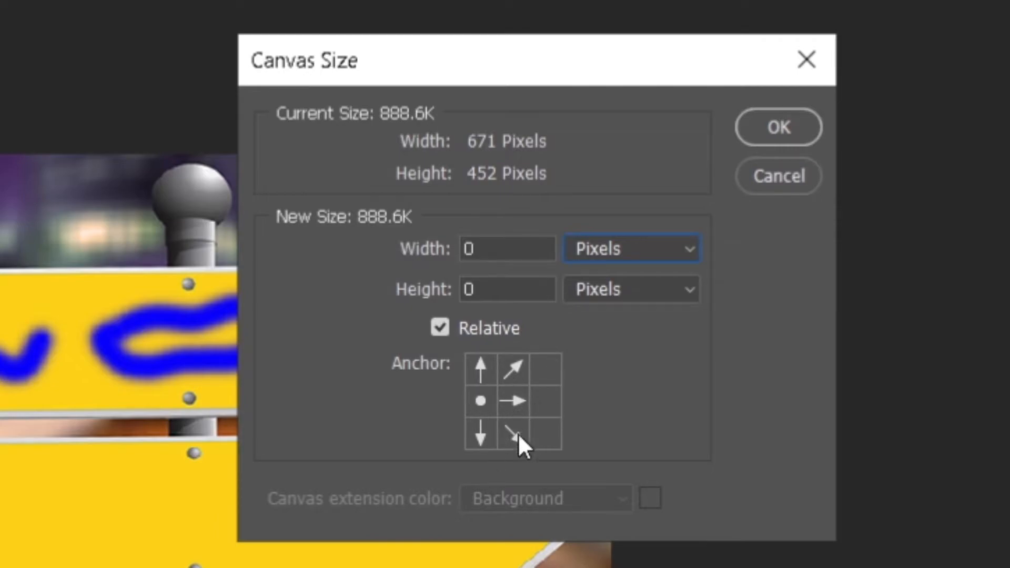
{"action": "double_click", "coordinate": [494, 251]}
{"action": "type", "text": "800"}
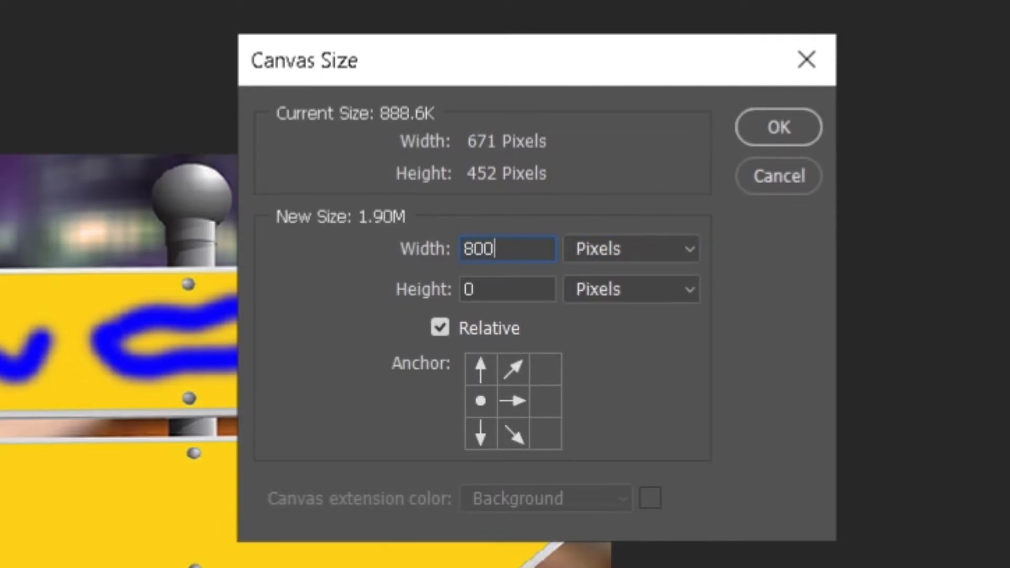
{"action": "left_click", "coordinate": [768, 131]}
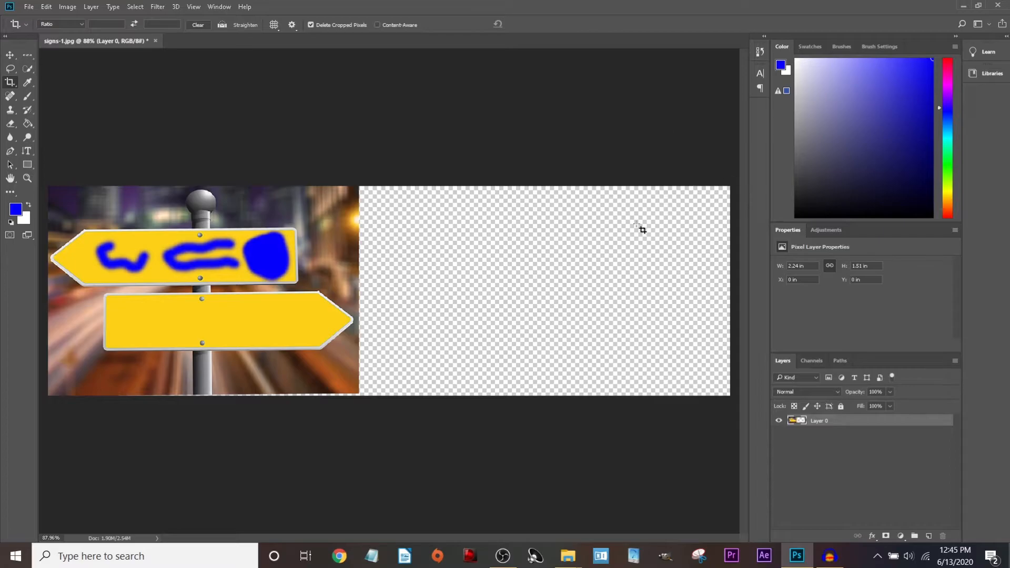
{"action": "key", "text": "ctrl+z"}
Add 800 pixels of canvas width anchored middle-right, so the transparent strip sits on the left.
{"action": "left_click", "coordinate": [47, 8]}
{"action": "mouse_move", "coordinate": [67, 6]}
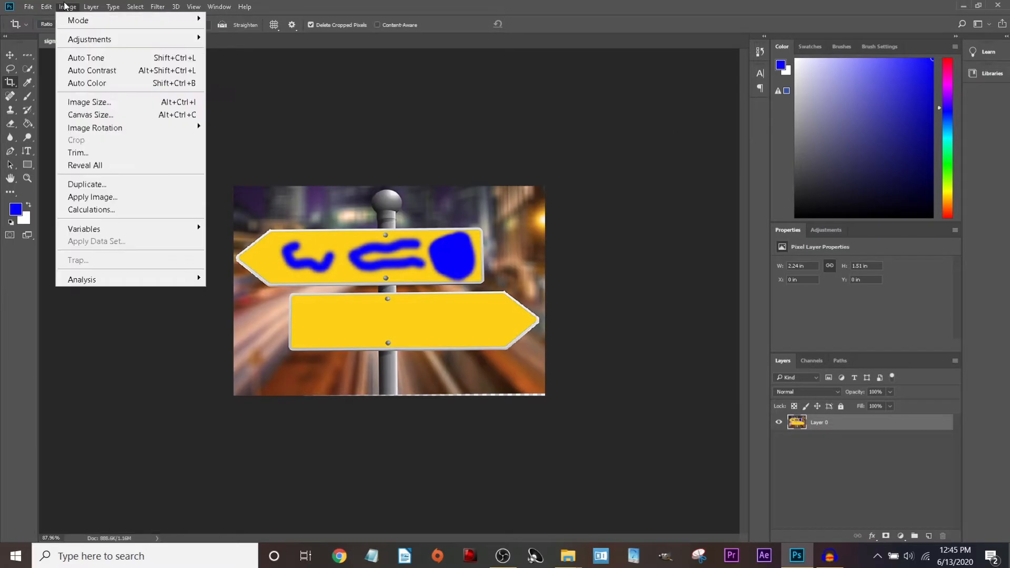
{"action": "left_click", "coordinate": [521, 280]}
{"action": "type", "text": "800"}
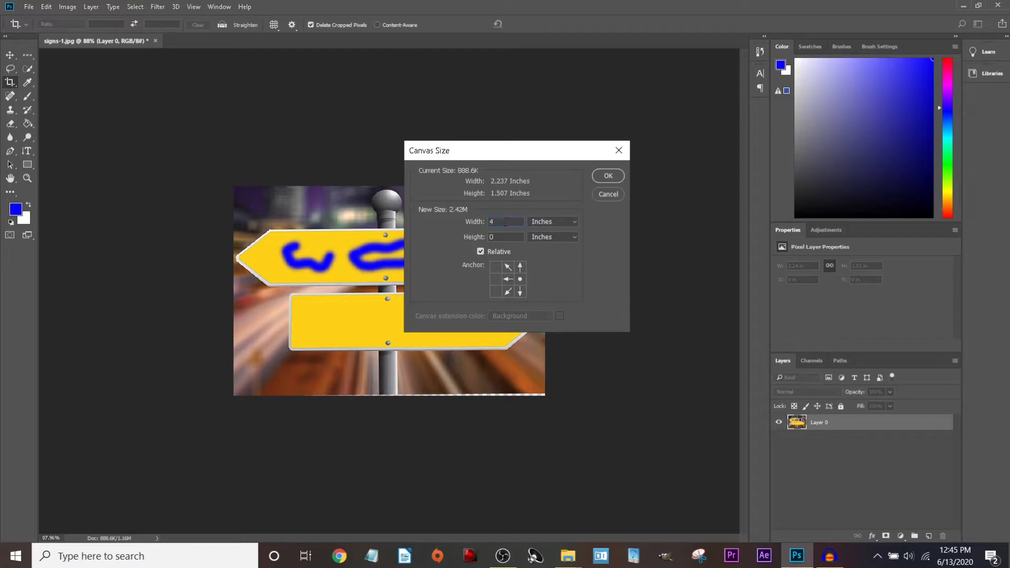
{"action": "left_click", "coordinate": [553, 222]}
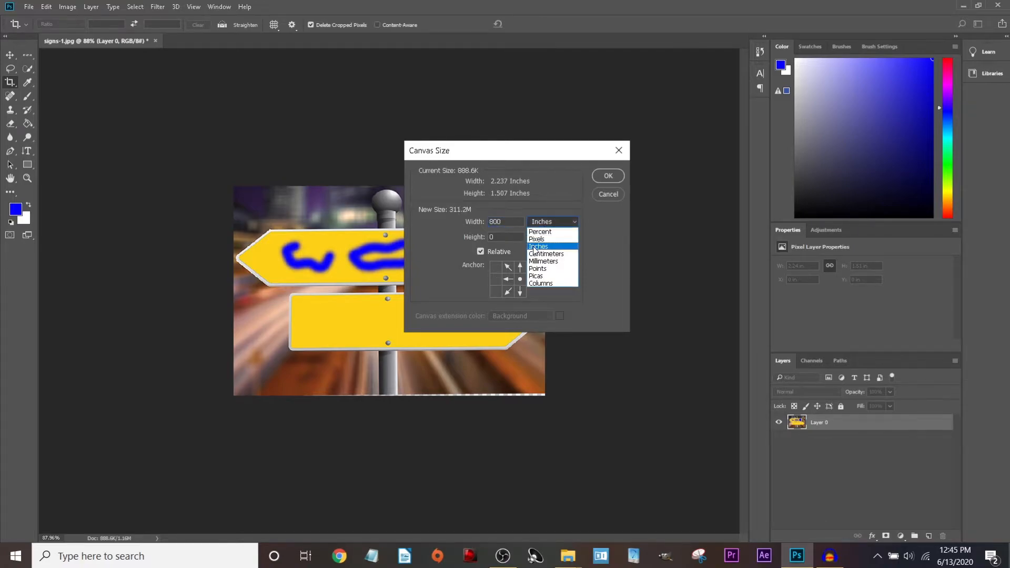
{"action": "left_click", "coordinate": [542, 221]}
{"action": "left_click", "coordinate": [608, 177]}
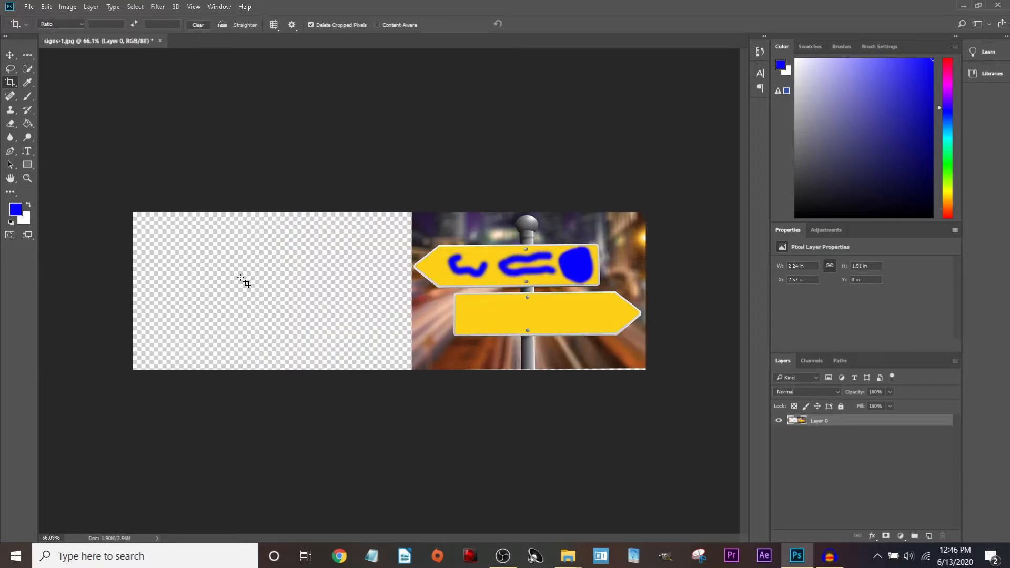
{"action": "scroll", "coordinate": [270, 305], "scroll_direction": "up", "scroll_amount": 10}
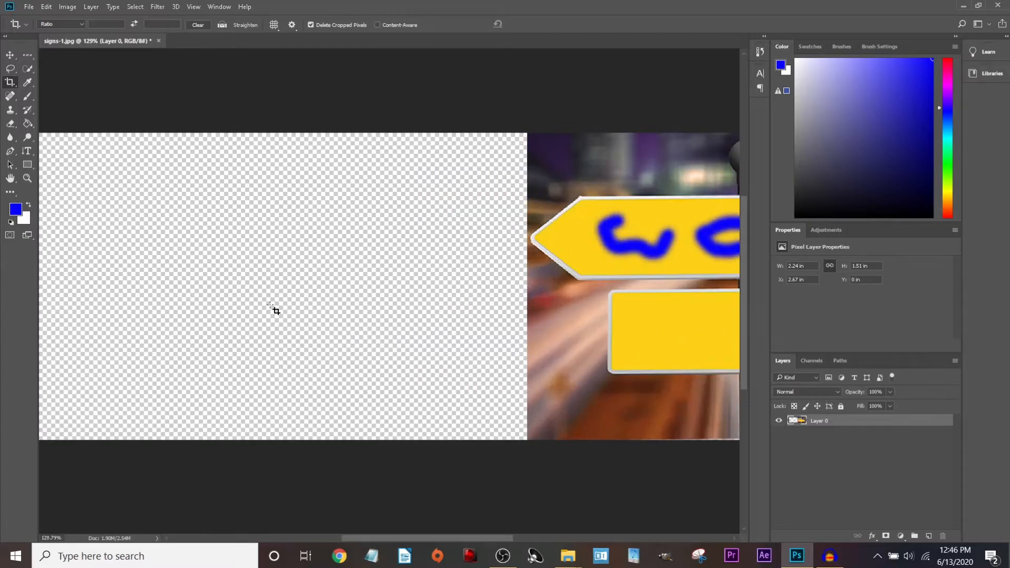
{"action": "scroll", "coordinate": [270, 305], "scroll_direction": "down", "scroll_amount": 5}
{"action": "scroll", "coordinate": [270, 305], "scroll_direction": "down", "scroll_amount": 2}
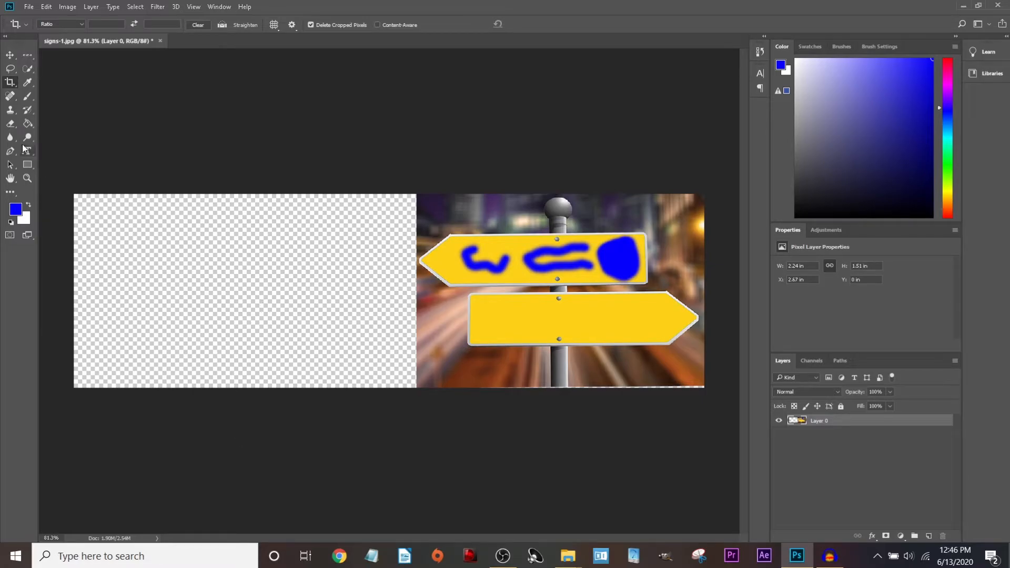
Set the foreground colour to #ffffff and Paint Bucket fill the 800-pixel left strip white.
{"action": "left_click", "coordinate": [28, 124]}
{"action": "left_click", "coordinate": [248, 308]}
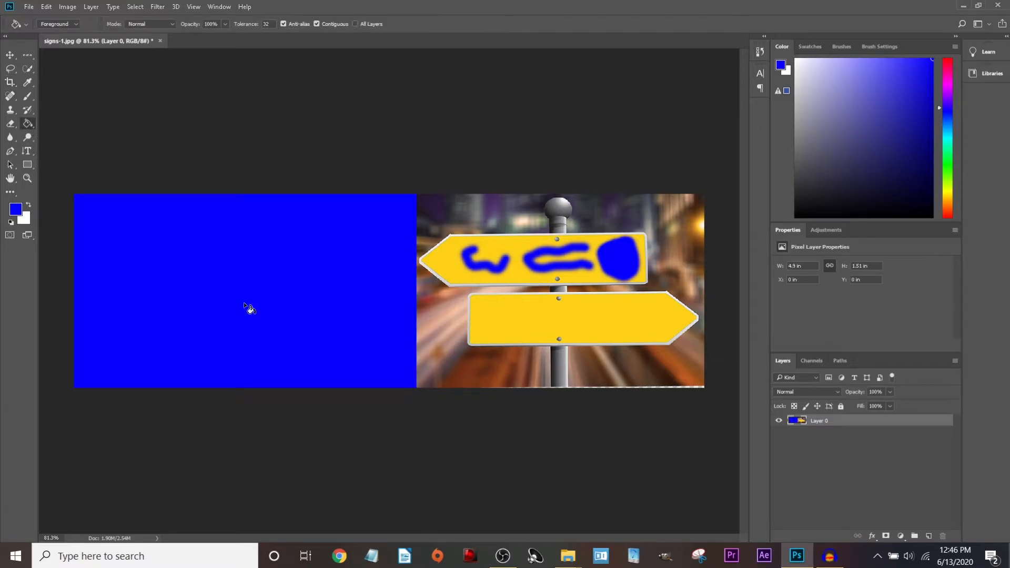
{"action": "left_click", "coordinate": [16, 210]}
{"action": "double_click", "coordinate": [552, 300]}
{"action": "type", "text": "ffffff"}
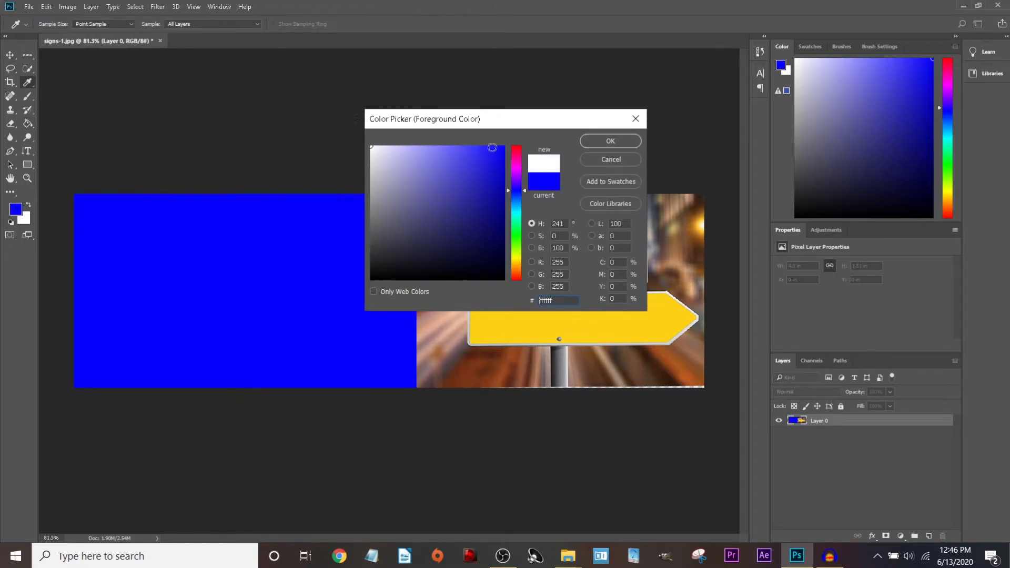
{"action": "left_click", "coordinate": [610, 141]}
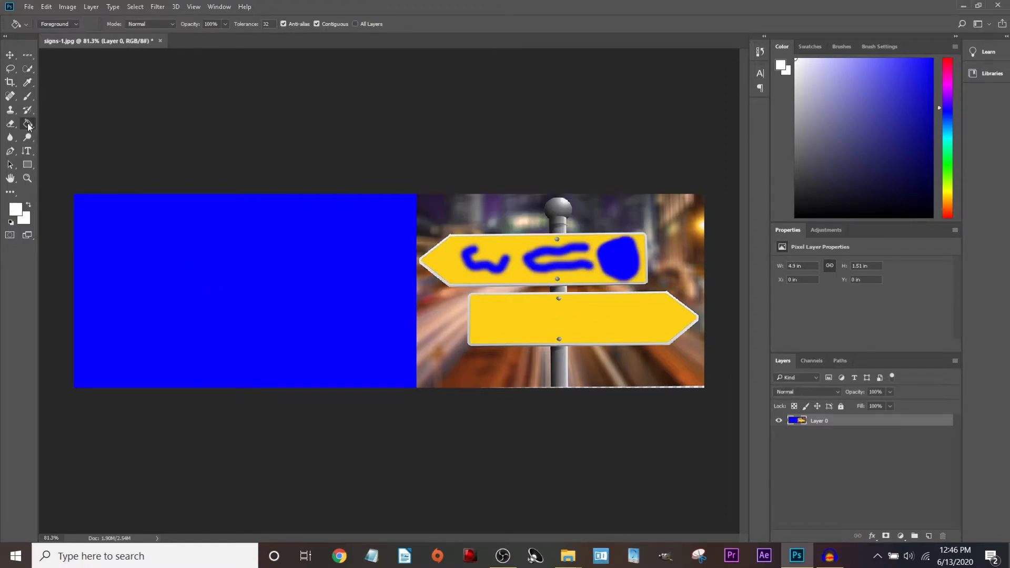
{"action": "left_click", "coordinate": [206, 274]}
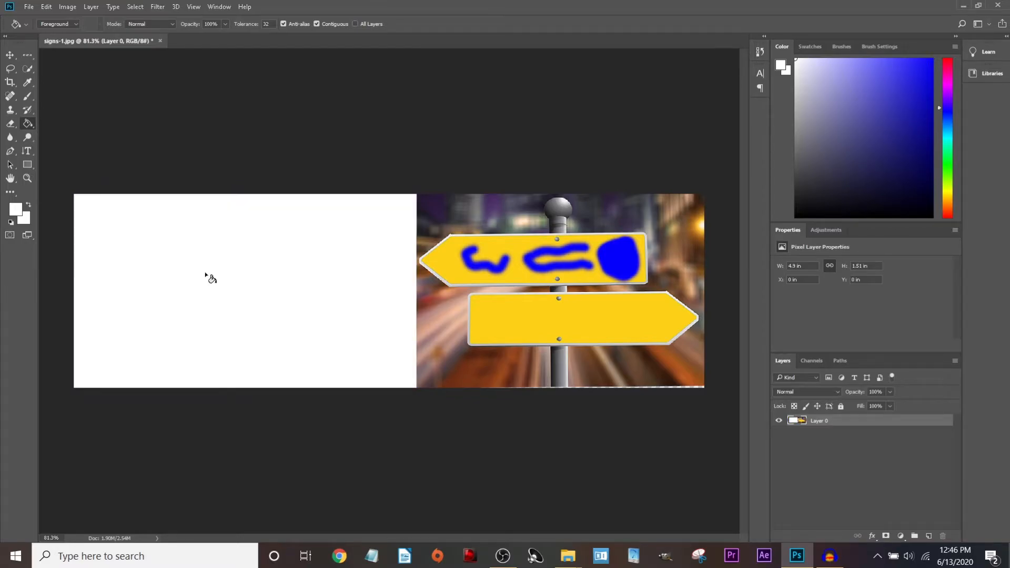
{"action": "scroll", "coordinate": [316, 321], "scroll_direction": "down", "scroll_amount": 2}
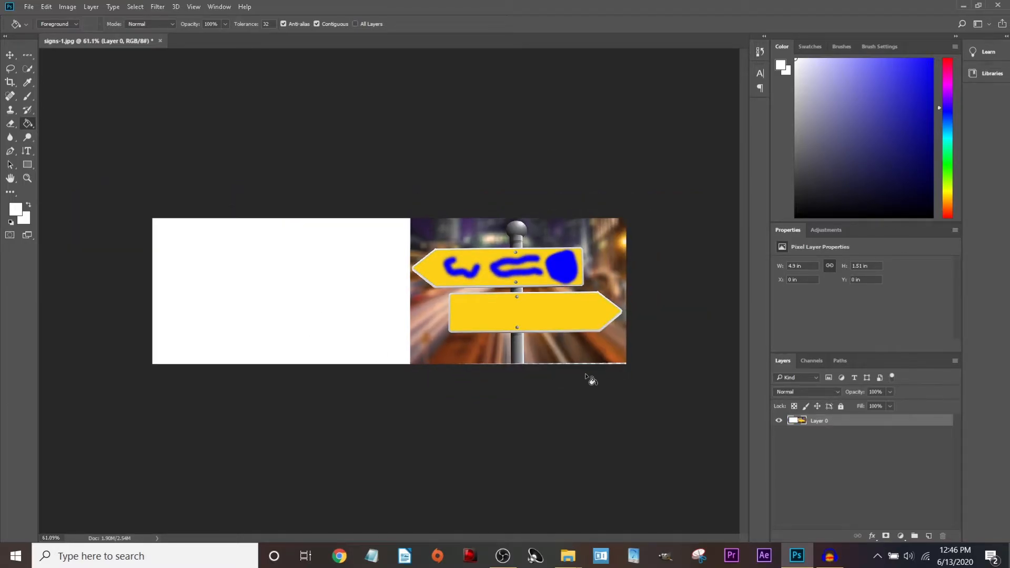
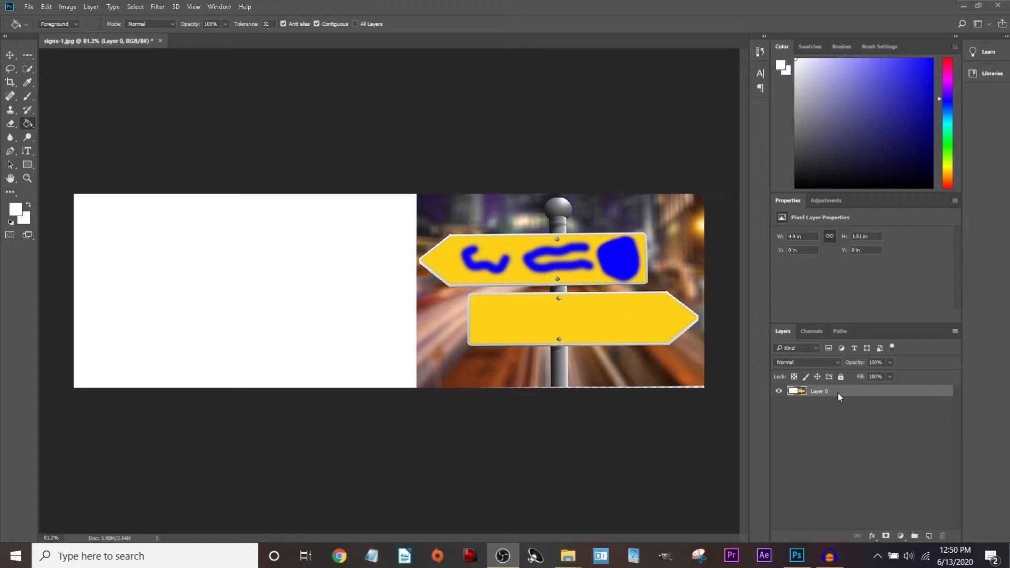
Open the farewell, storm and street JPG photos.
{"action": "left_click", "coordinate": [29, 6]}
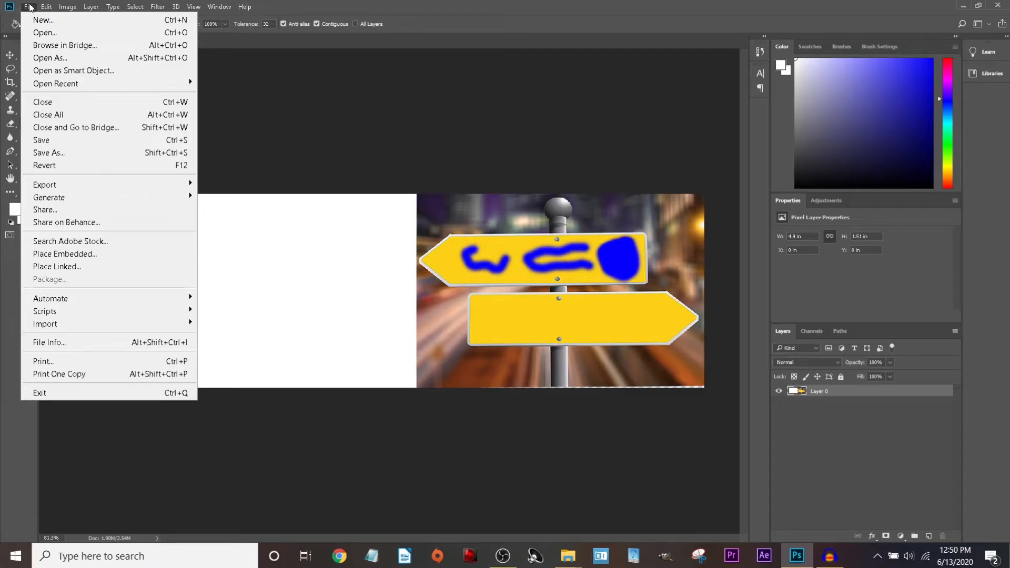
{"action": "left_click", "coordinate": [47, 31]}
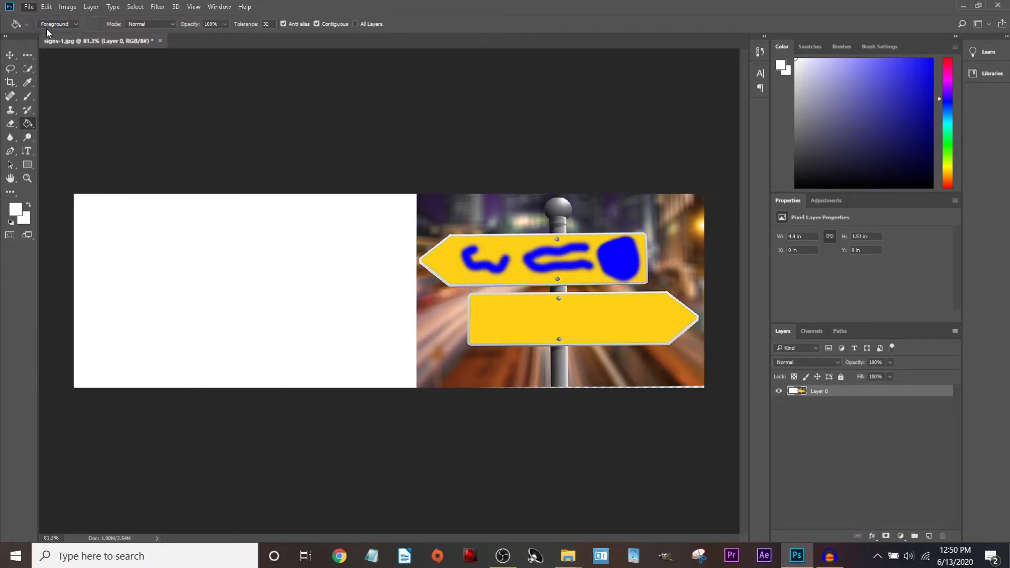
{"action": "left_click", "coordinate": [232, 124]}
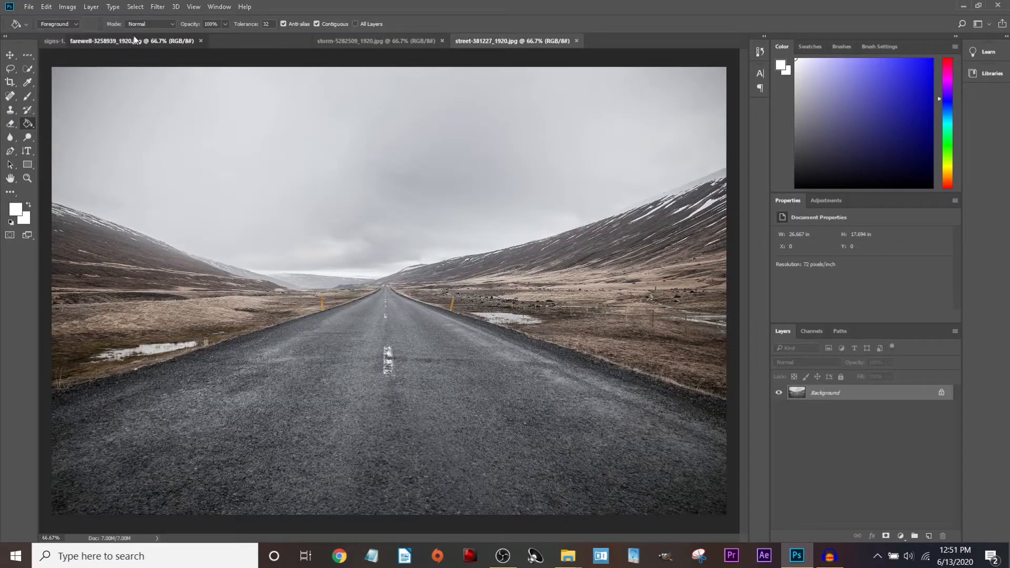
Copy the farewell and road photos into signs-1 as new layers.
{"action": "mouse_move", "coordinate": [234, 40]}
{"action": "left_mouse_down"}
{"action": "mouse_move", "coordinate": [254, 50]}
{"action": "mouse_move", "coordinate": [251, 35]}
{"action": "mouse_move", "coordinate": [233, 39]}
{"action": "left_mouse_up"}
{"action": "left_click_drag", "start_coordinate": [803, 403], "coordinate": [226, 232]}
{"action": "left_click", "coordinate": [342, 41]}
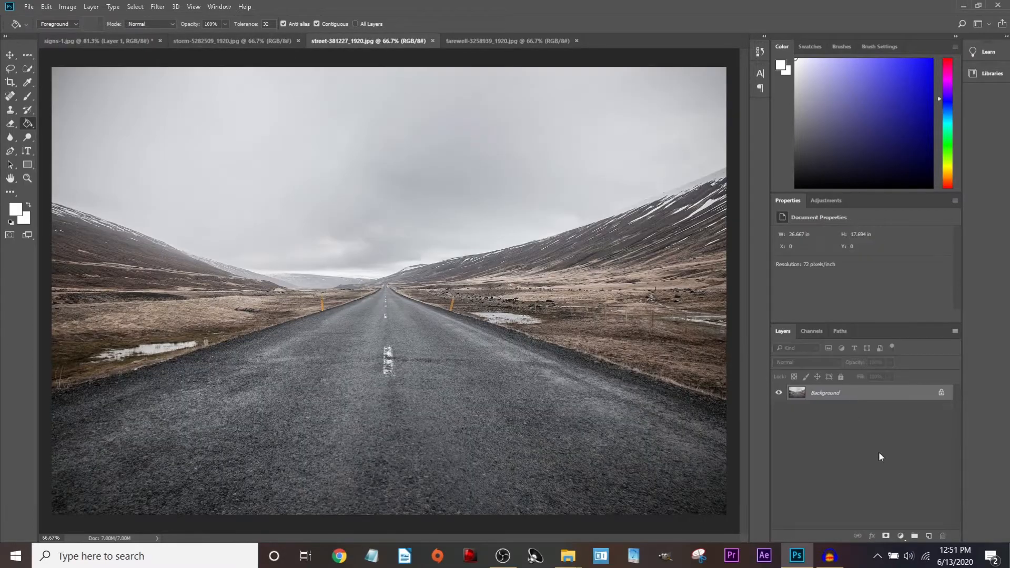
{"action": "left_click_drag", "start_coordinate": [837, 392], "coordinate": [237, 282]}
{"action": "left_click", "coordinate": [216, 41]}
{"action": "left_click", "coordinate": [139, 41]}
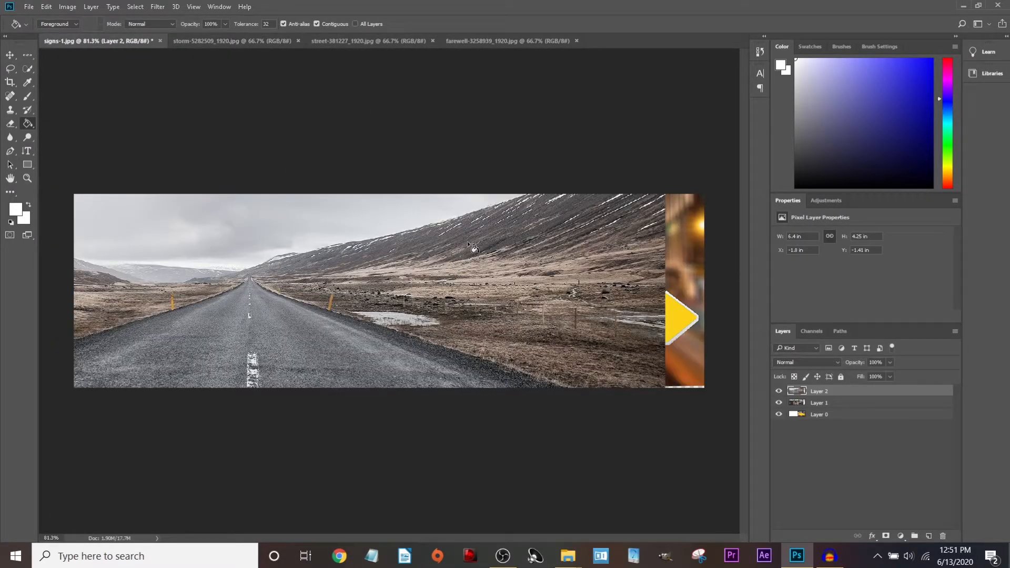
Scale the road photo layer down to about half size against the canvas's left edge.
{"action": "key", "text": "v"}
{"action": "scroll", "coordinate": [265, 251], "scroll_direction": "down", "scroll_amount": 3}
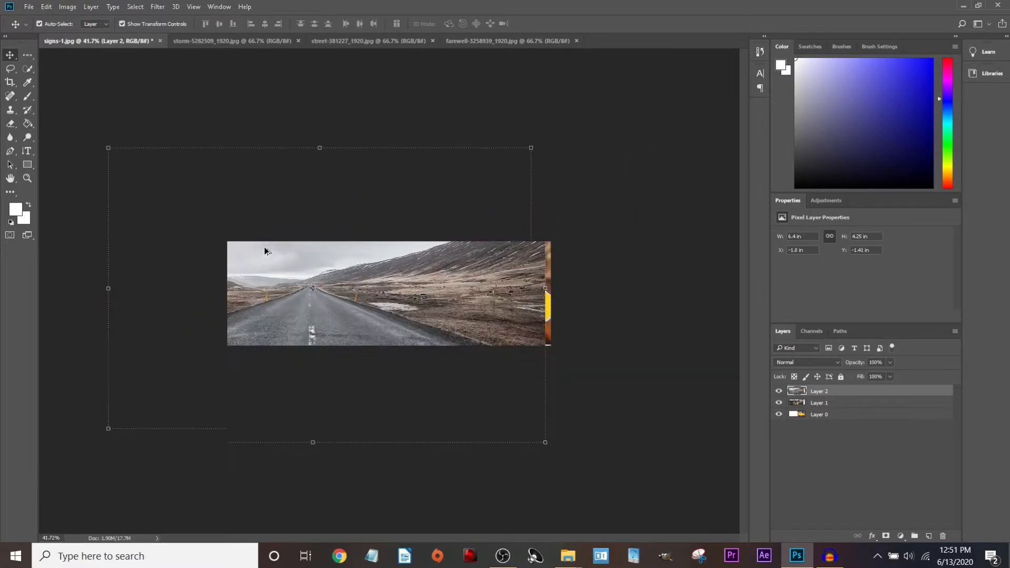
{"action": "left_click_drag", "start_coordinate": [108, 147], "coordinate": [258, 284]}
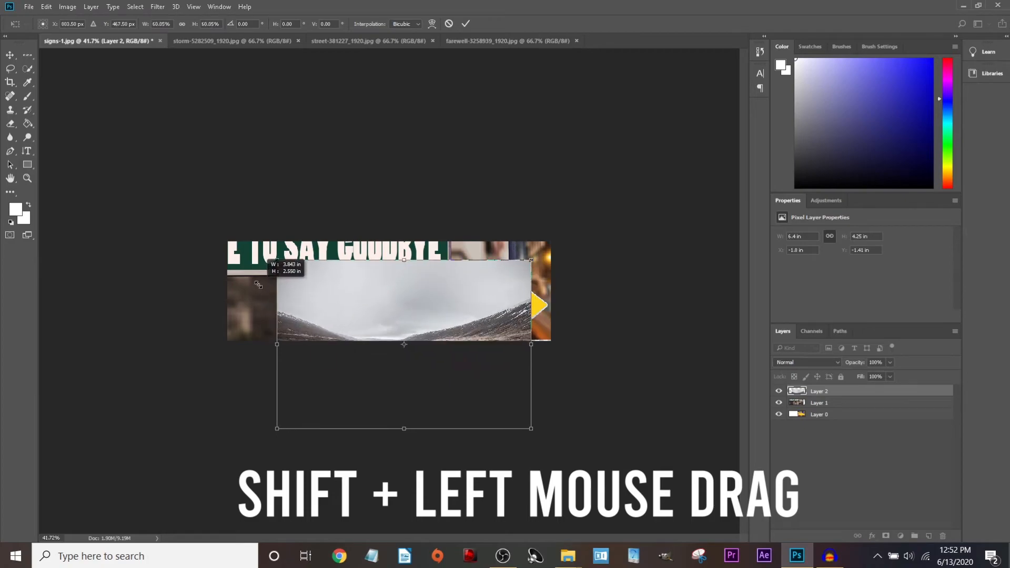
{"action": "key", "text": "Return"}
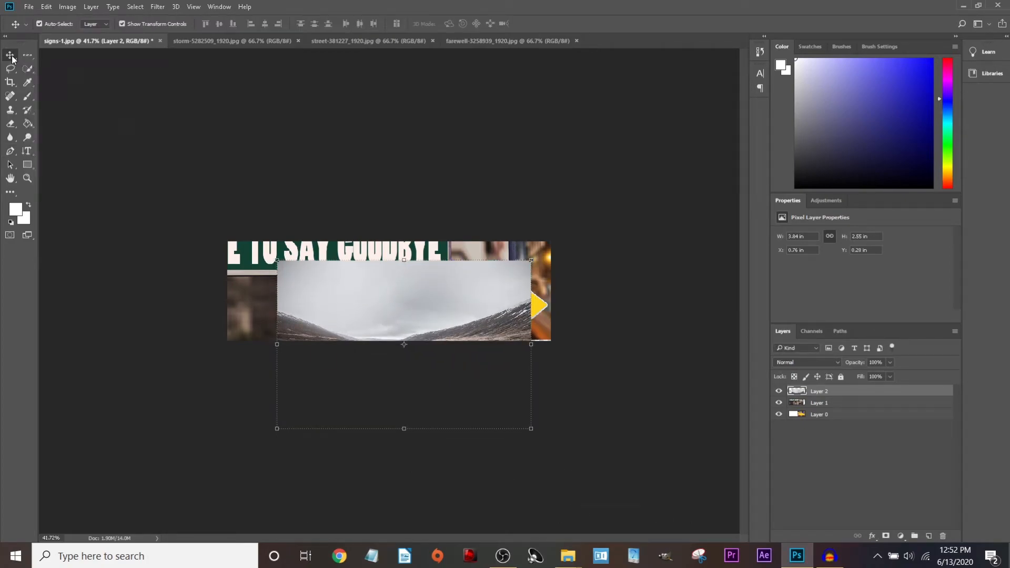
{"action": "left_click_drag", "start_coordinate": [403, 350], "coordinate": [350, 336]}
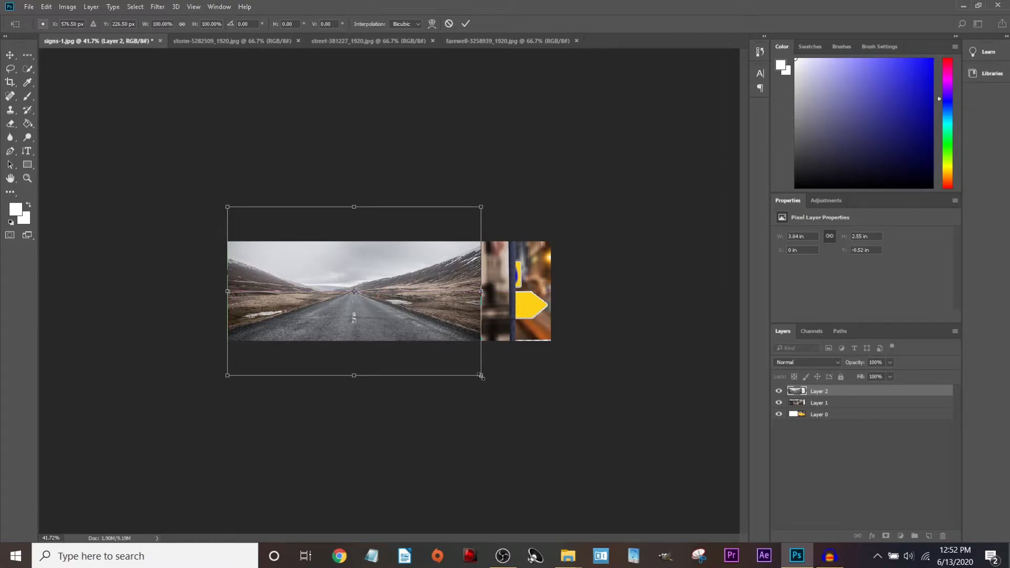
{"action": "left_click_drag", "start_coordinate": [481, 375], "coordinate": [354, 291]}
{"action": "key", "text": "Return"}
{"action": "left_click_drag", "start_coordinate": [305, 255], "coordinate": [306, 315]}
Shrink the Time to Say Goodbye sign to 3.7 × 1.88 in and place it right.
{"action": "left_click", "coordinate": [429, 289]}
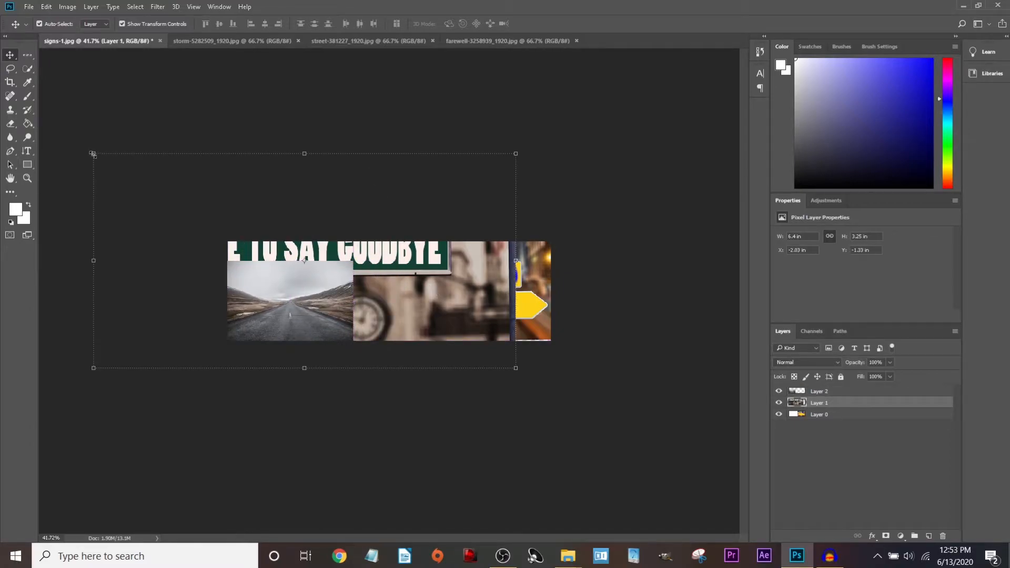
{"action": "left_click_drag", "start_coordinate": [93, 154], "coordinate": [221, 230]}
{"action": "left_click", "coordinate": [465, 24]}
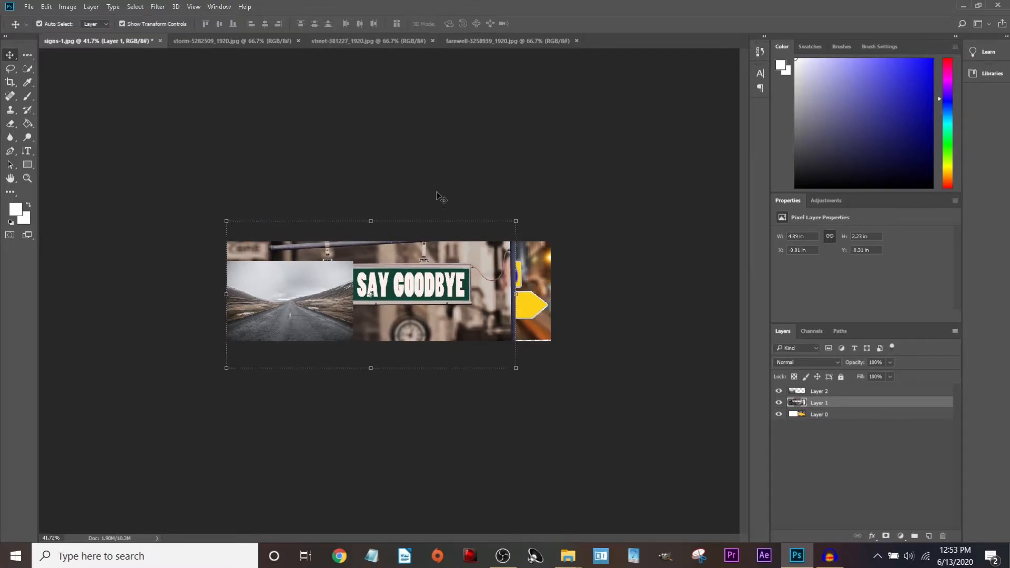
{"action": "left_click_drag", "start_coordinate": [516, 368], "coordinate": [481, 330]}
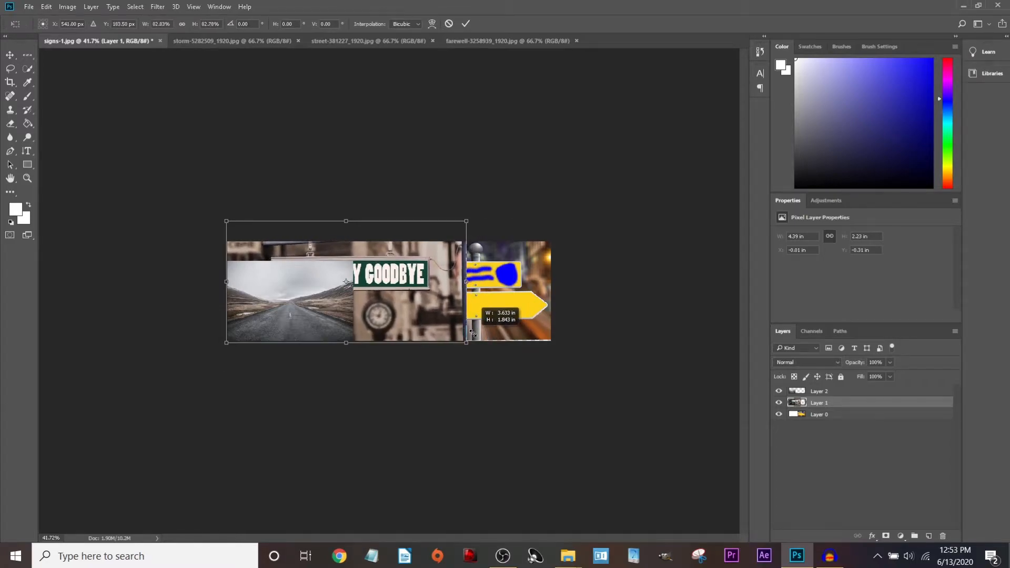
{"action": "left_click", "coordinate": [465, 24]}
{"action": "left_click_drag", "start_coordinate": [383, 286], "coordinate": [487, 300]}
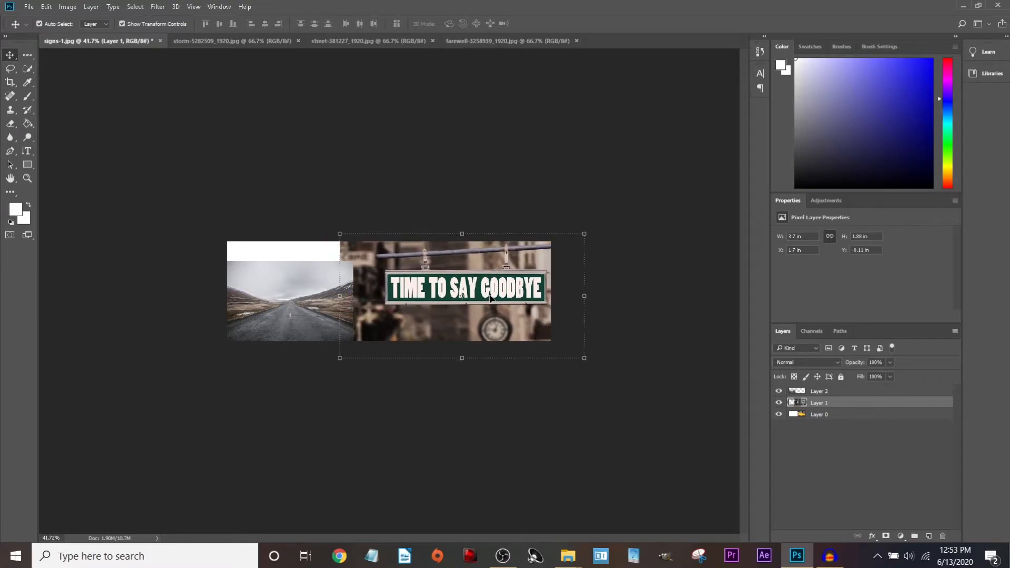
{"action": "left_click", "coordinate": [543, 187]}
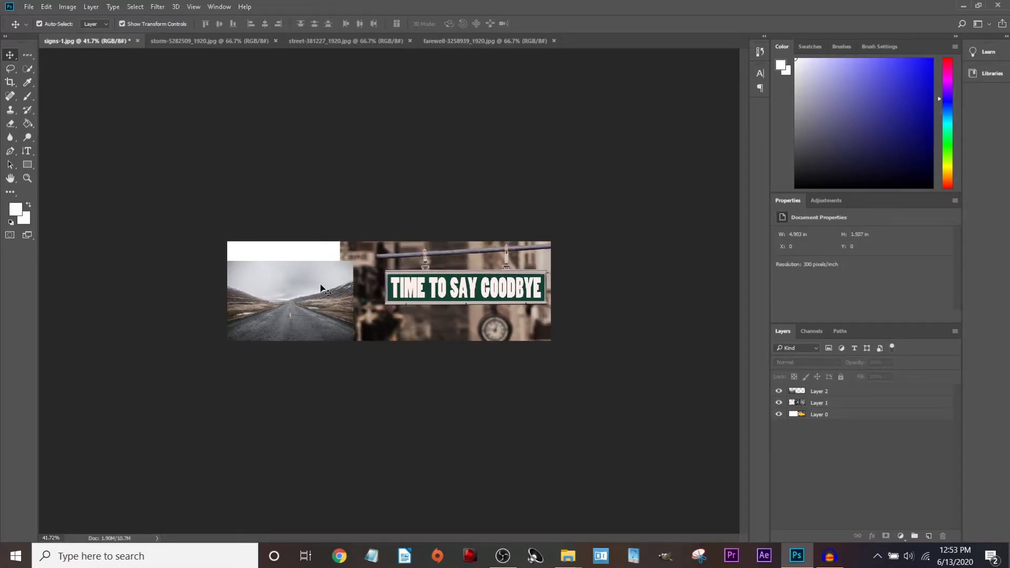
Zoom to 81.3%, widen the Layers panel, and drag Layer 2 beneath Layer 1.
{"action": "key", "text": "ctrl+0"}
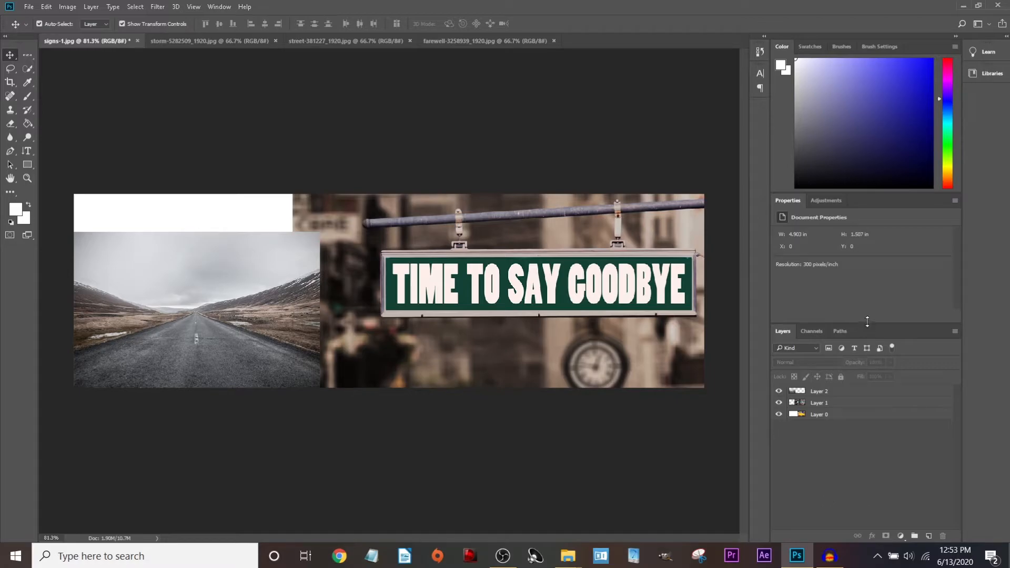
{"action": "left_click_drag", "start_coordinate": [853, 319], "coordinate": [792, 302]}
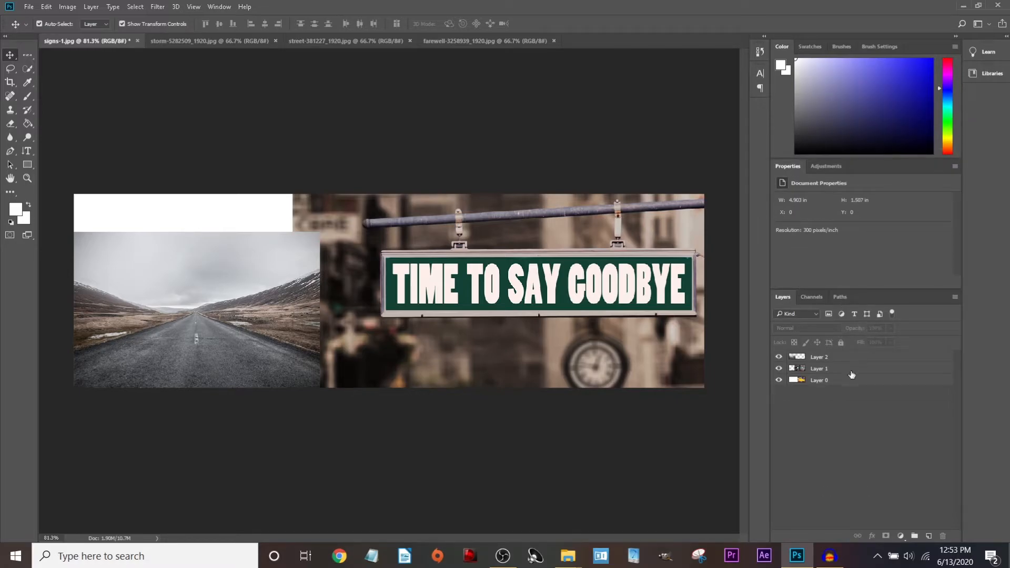
{"action": "left_click", "coordinate": [219, 6]}
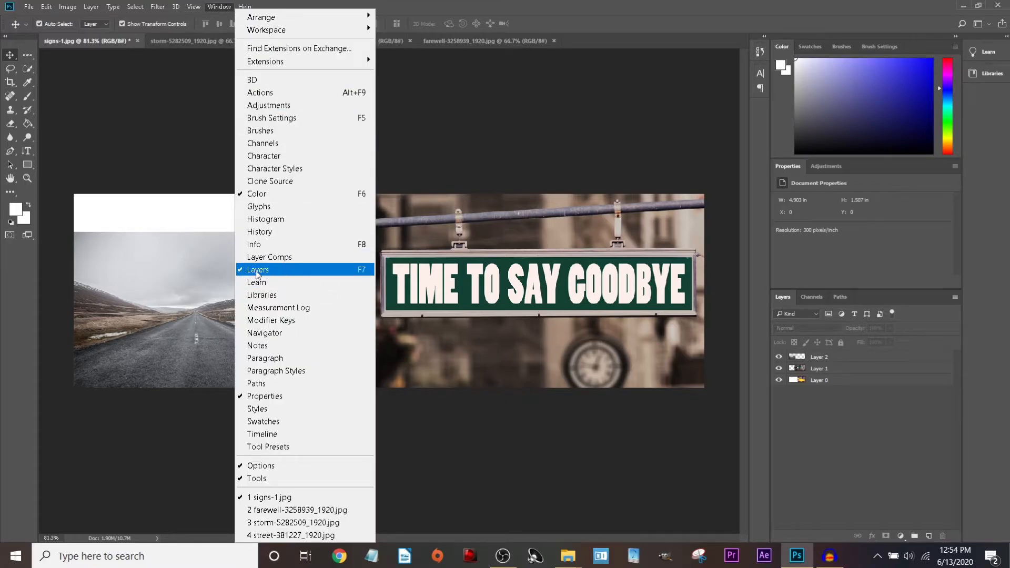
{"action": "left_click", "coordinate": [126, 277]}
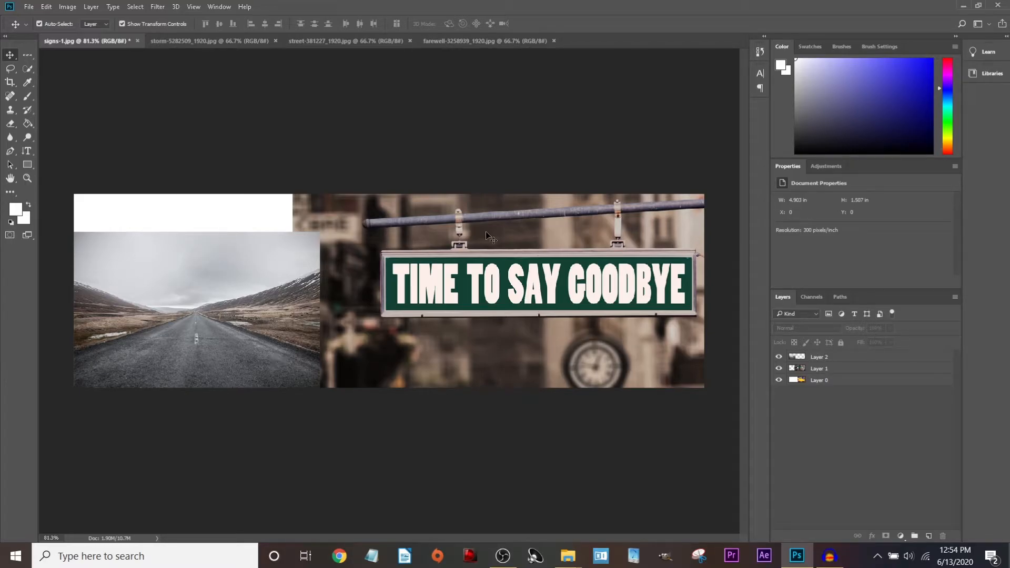
{"action": "left_click", "coordinate": [819, 358]}
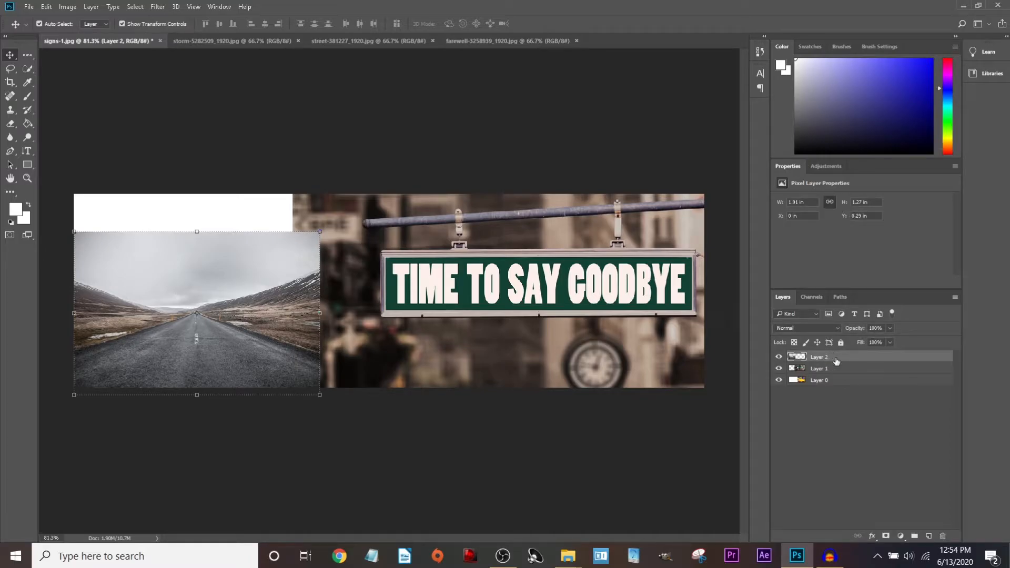
{"action": "left_click", "coordinate": [831, 368]}
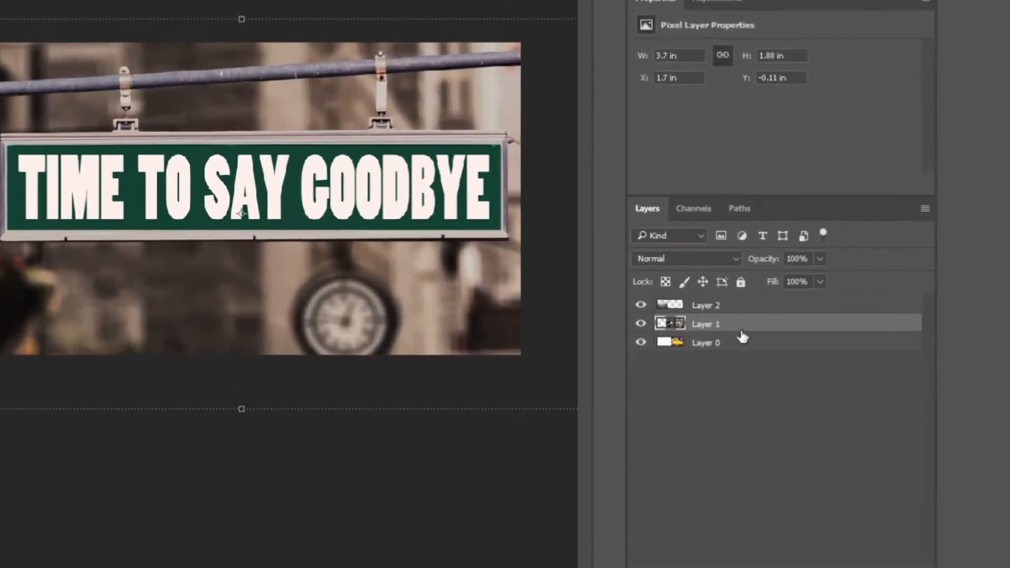
{"action": "left_click", "coordinate": [822, 359]}
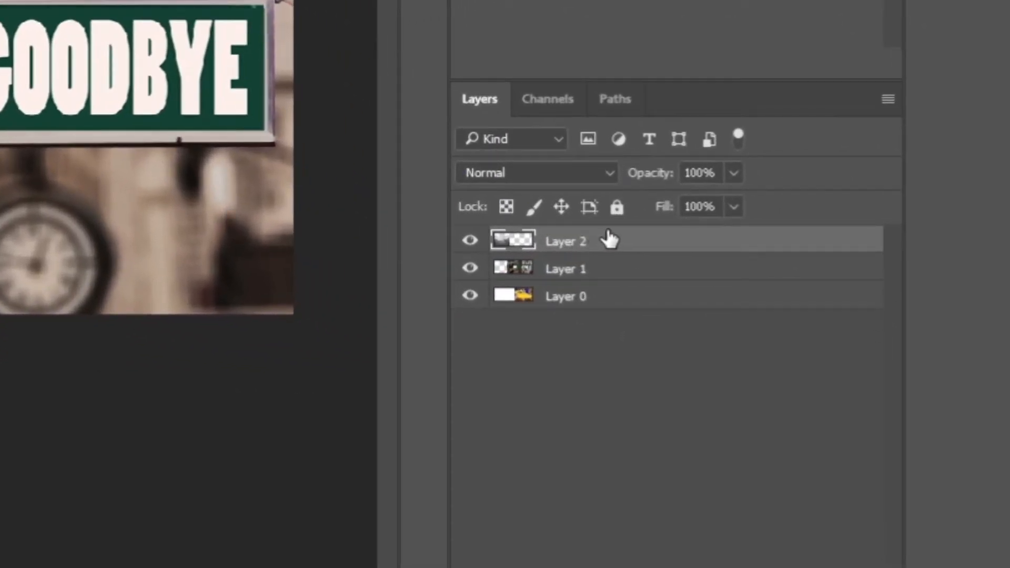
{"action": "left_click_drag", "start_coordinate": [654, 266], "coordinate": [658, 267]}
{"action": "left_click_drag", "start_coordinate": [605, 240], "coordinate": [616, 279]}
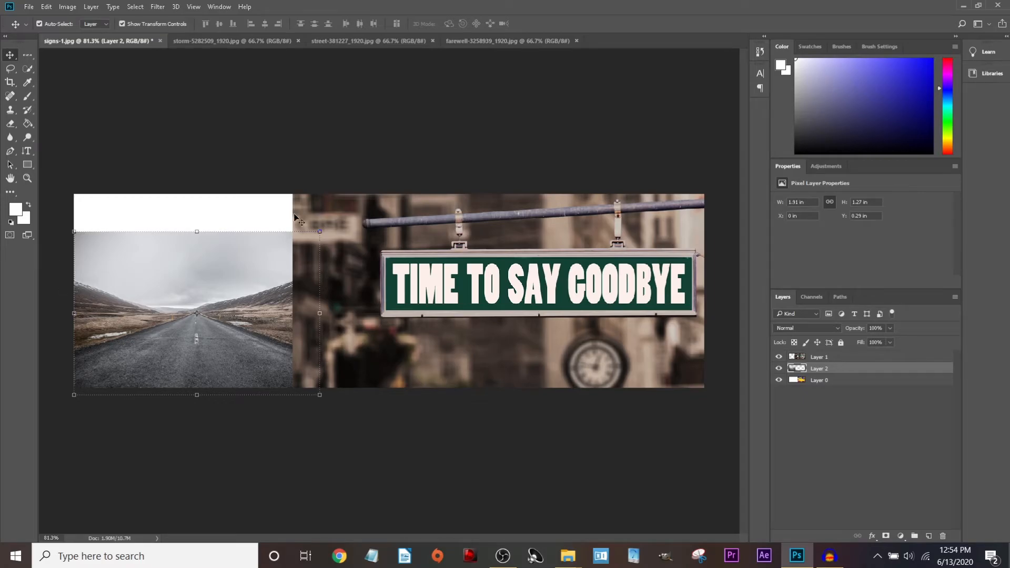
{"action": "left_click", "coordinate": [350, 152]}
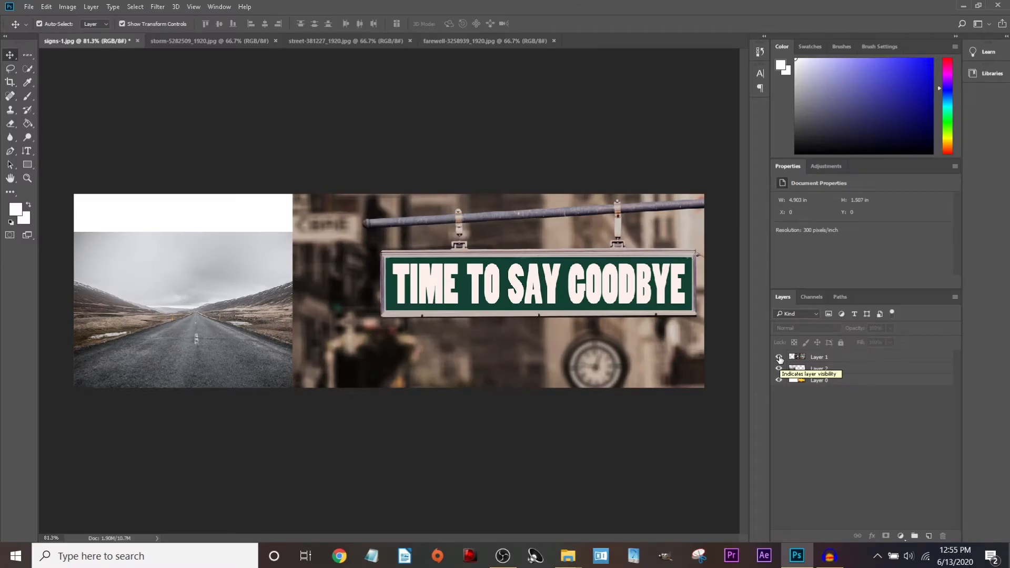
{"action": "left_click", "coordinate": [779, 357]}
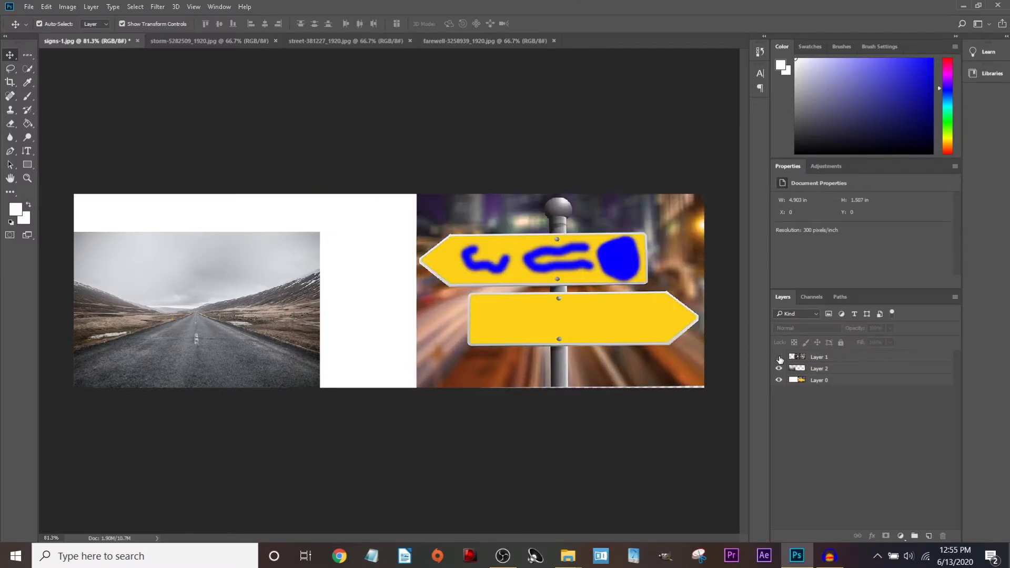
{"action": "left_click", "coordinate": [779, 380]}
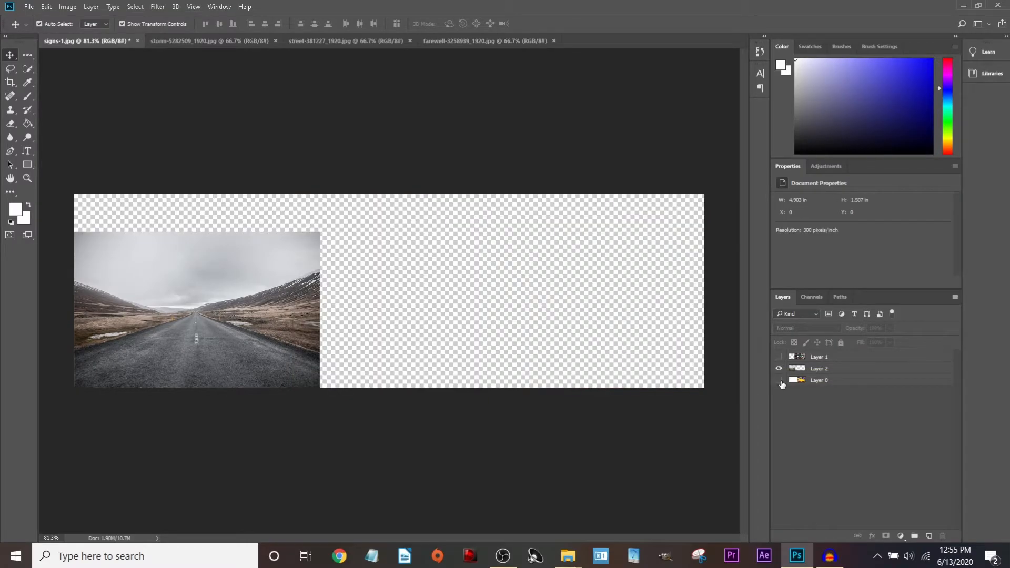
{"action": "left_click", "coordinate": [779, 380]}
{"action": "left_click", "coordinate": [778, 356]}
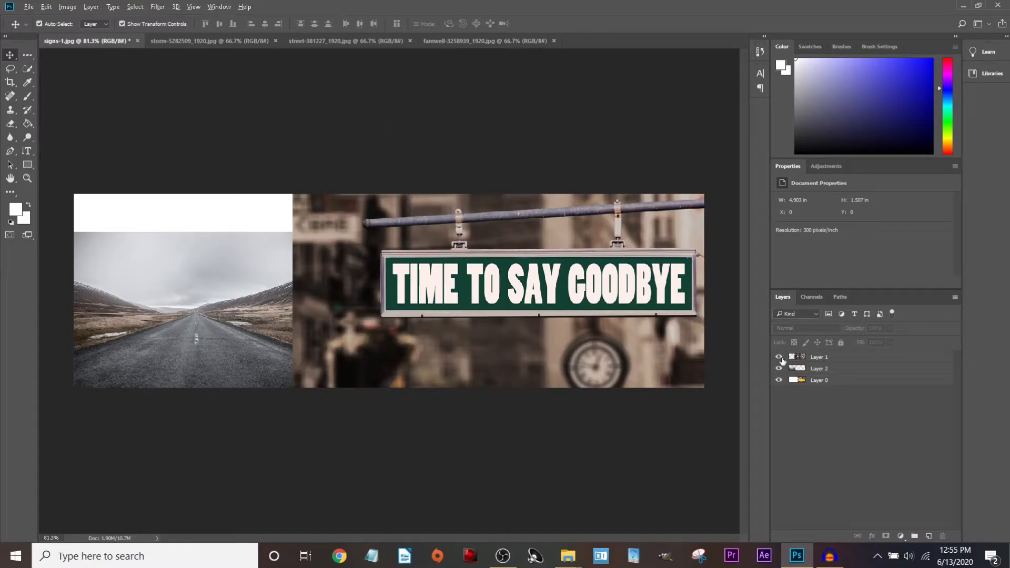
{"action": "left_click", "coordinate": [779, 356], "text": "alt"}
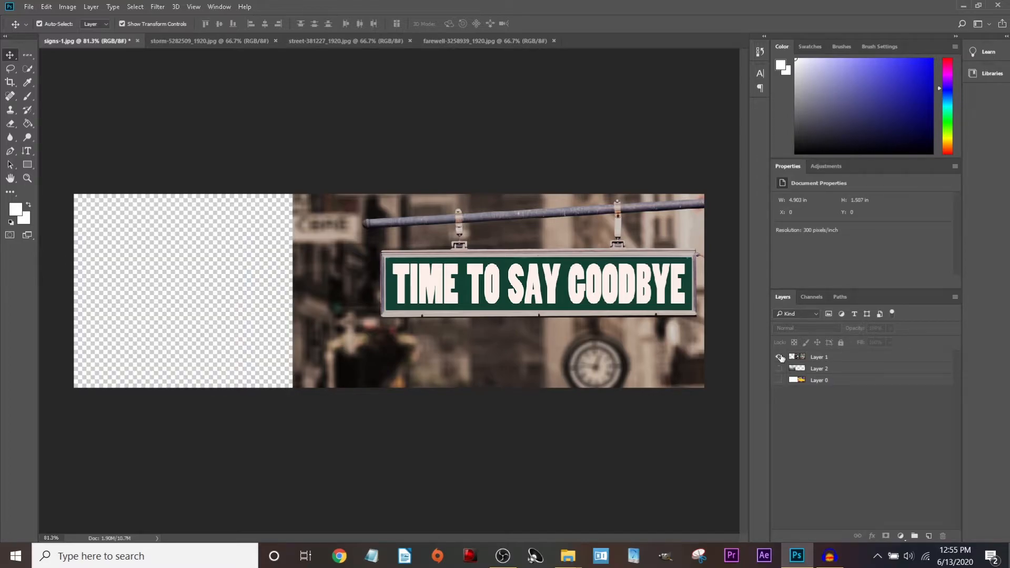
{"action": "left_click", "coordinate": [778, 370], "text": "alt"}
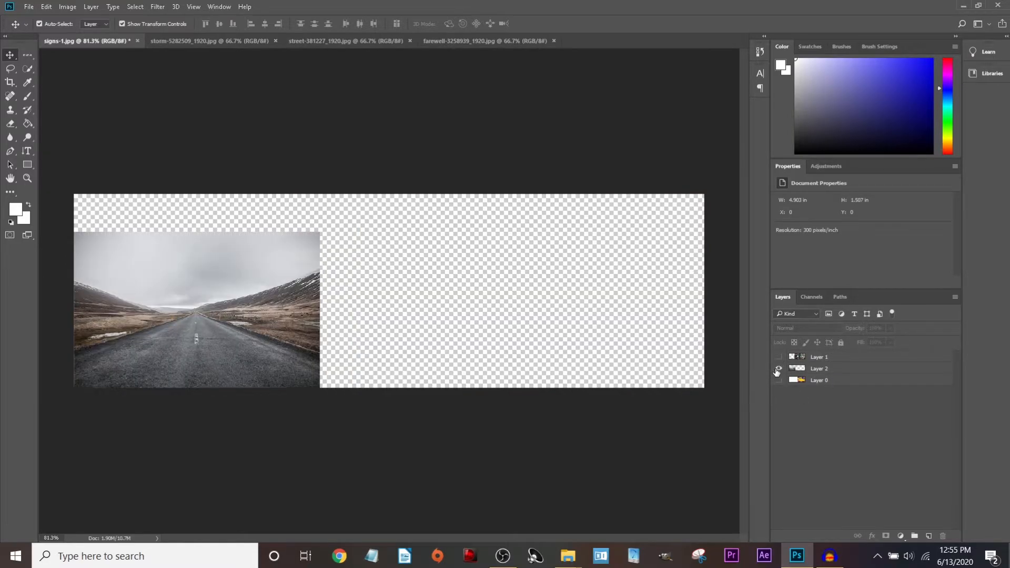
{"action": "left_click", "coordinate": [779, 380], "text": "alt"}
{"action": "left_click", "coordinate": [778, 357], "text": "alt"}
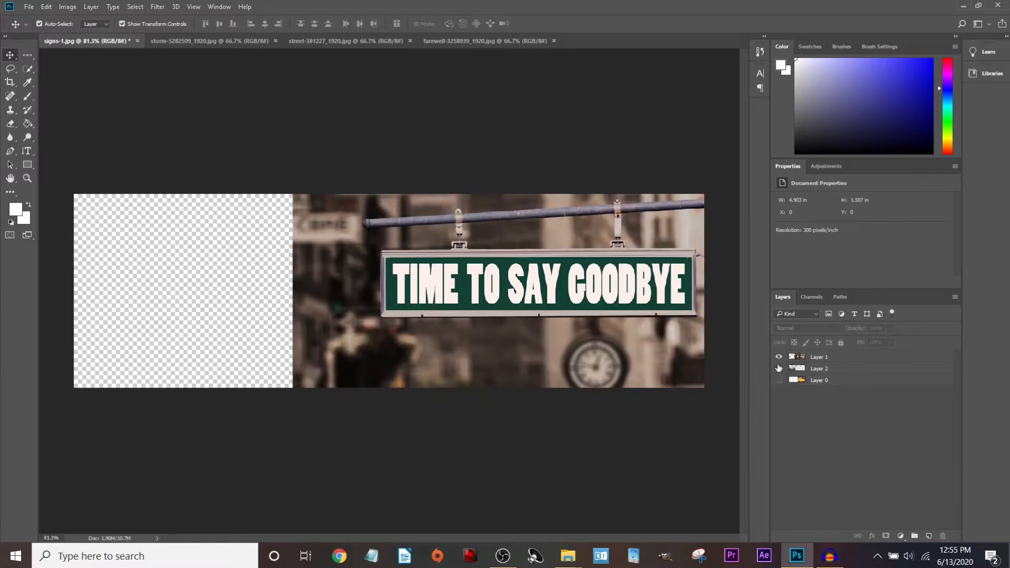
{"action": "left_click", "coordinate": [778, 368], "text": "alt"}
{"action": "left_click", "coordinate": [779, 369], "text": "alt"}
{"action": "left_click", "coordinate": [845, 339]}
{"action": "left_click", "coordinate": [827, 345]}
{"action": "left_click", "coordinate": [846, 337]}
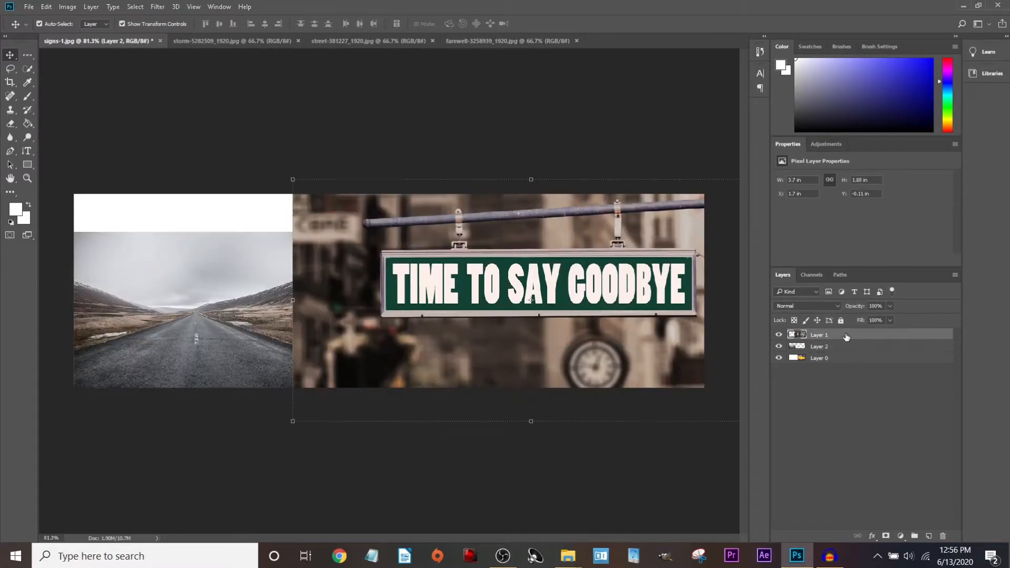
Test white brush strokes on the sign, hide Layer 2 and Layer 0, then undo the strokes.
{"action": "left_click", "coordinate": [27, 96]}
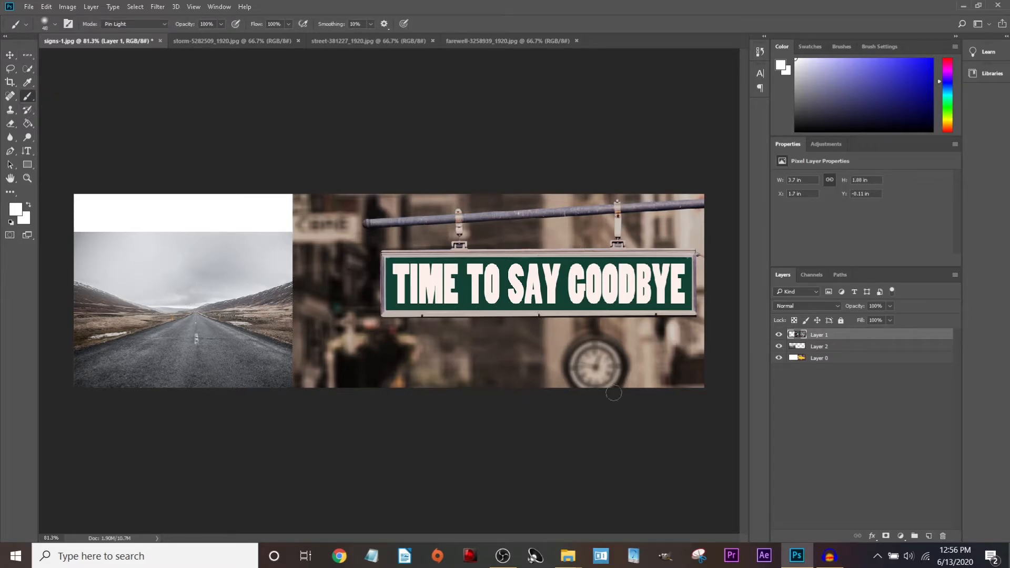
{"action": "mouse_move", "coordinate": [427, 269]}
{"action": "left_mouse_down"}
{"action": "mouse_move", "coordinate": [404, 279]}
{"action": "mouse_move", "coordinate": [472, 309]}
{"action": "mouse_move", "coordinate": [510, 299]}
{"action": "mouse_move", "coordinate": [540, 322]}
{"action": "mouse_move", "coordinate": [395, 353]}
{"action": "mouse_move", "coordinate": [373, 397]}
{"action": "mouse_move", "coordinate": [419, 384]}
{"action": "mouse_move", "coordinate": [350, 385]}
{"action": "mouse_move", "coordinate": [264, 366]}
{"action": "mouse_move", "coordinate": [366, 270]}
{"action": "mouse_move", "coordinate": [232, 255]}
{"action": "mouse_move", "coordinate": [373, 349]}
{"action": "left_mouse_up"}
{"action": "left_click", "coordinate": [779, 335]}
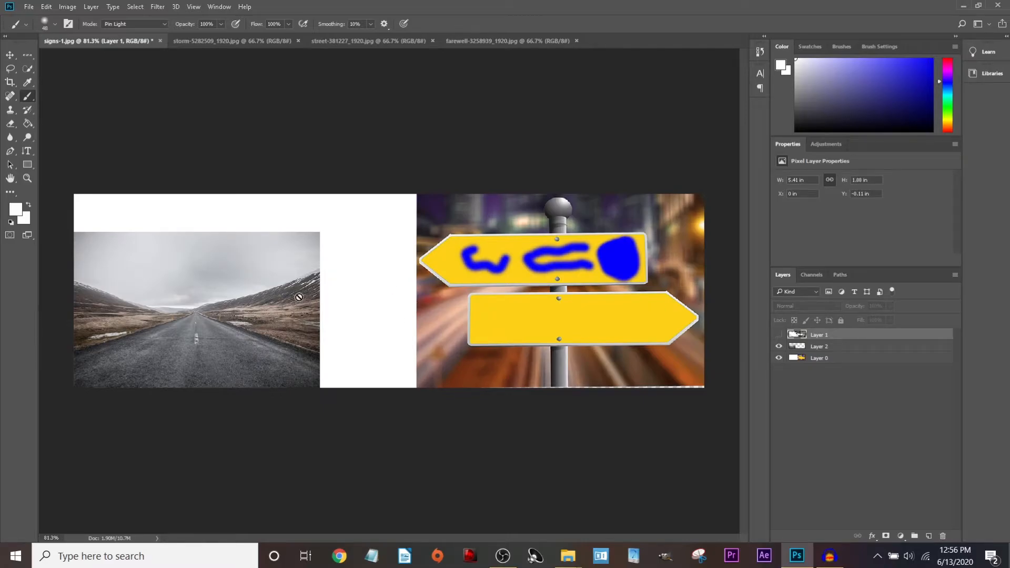
{"action": "left_click", "coordinate": [776, 335]}
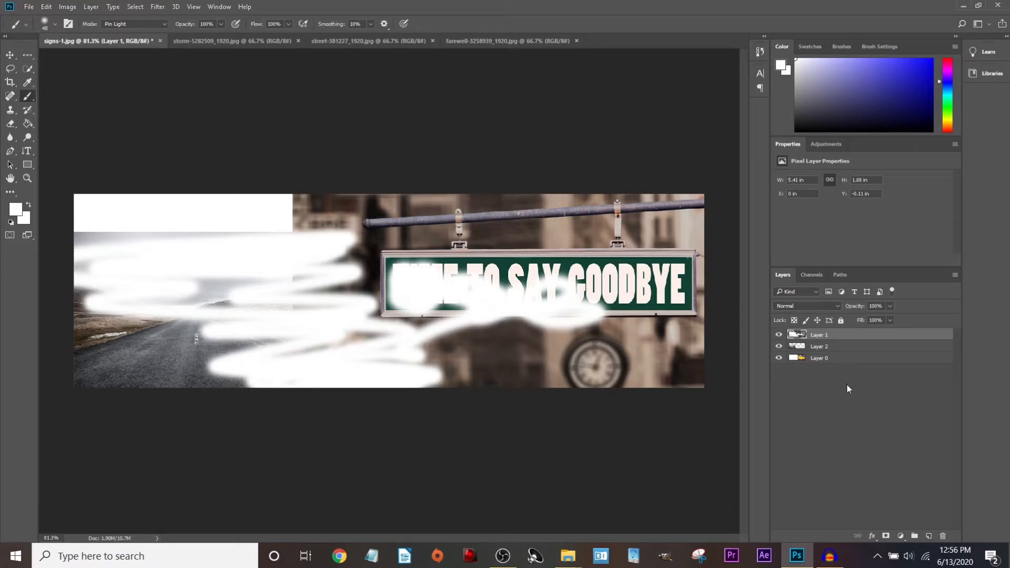
{"action": "left_click", "coordinate": [778, 346]}
{"action": "left_click", "coordinate": [778, 357]}
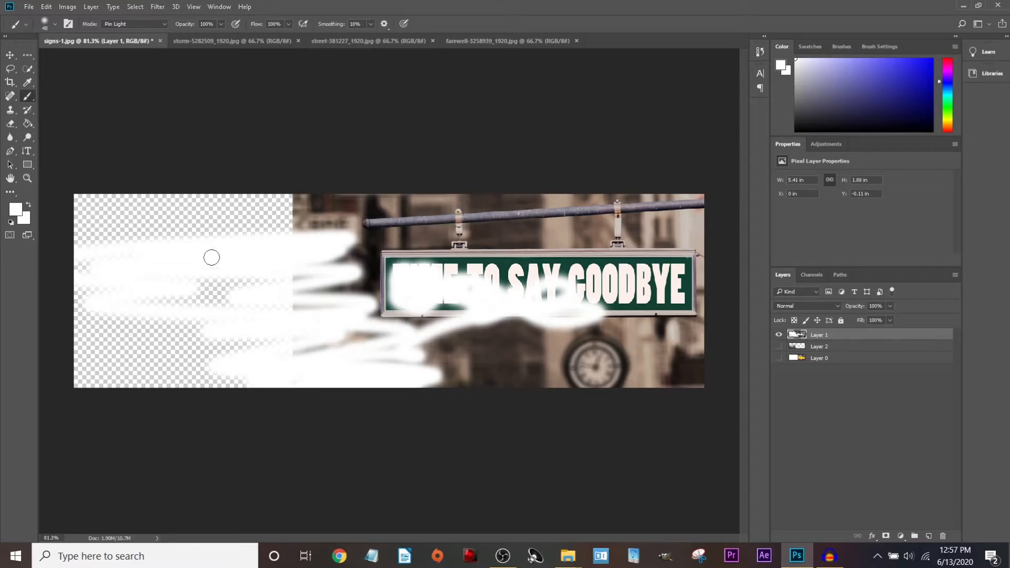
{"action": "mouse_move", "coordinate": [206, 231]}
{"action": "left_mouse_down"}
{"action": "mouse_move", "coordinate": [173, 194]}
{"action": "mouse_move", "coordinate": [85, 195]}
{"action": "mouse_move", "coordinate": [173, 212]}
{"action": "mouse_move", "coordinate": [63, 238]}
{"action": "mouse_move", "coordinate": [74, 261]}
{"action": "mouse_move", "coordinate": [223, 306]}
{"action": "mouse_move", "coordinate": [479, 264]}
{"action": "left_mouse_up"}
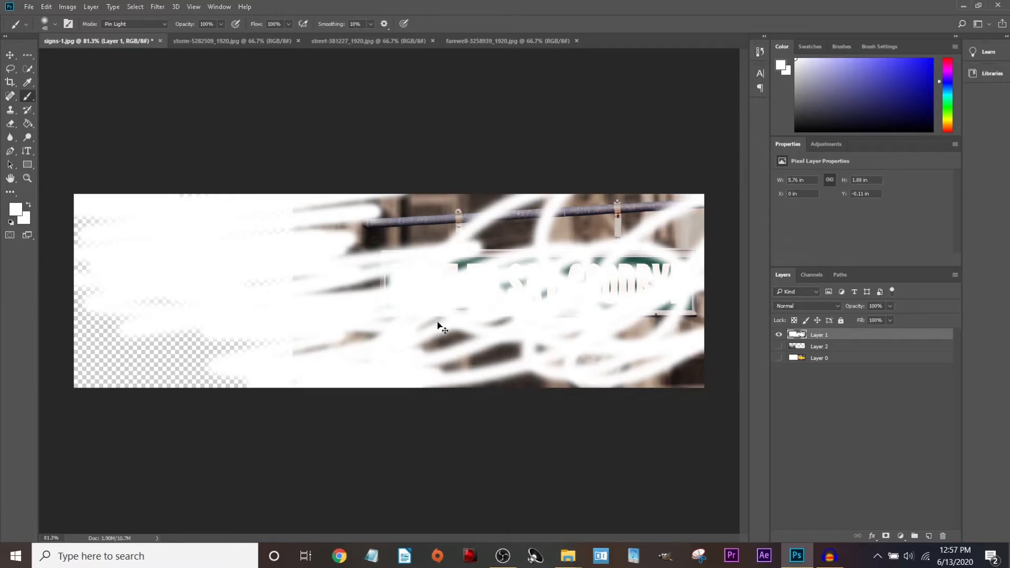
{"action": "key", "text": "ctrl+z"}
{"action": "key", "text": "ctrl+z"}
{"action": "key", "text": "ctrl+z"}
{"action": "key", "text": "ctrl+z"}
{"action": "key", "text": "ctrl+z"}
{"action": "key", "text": "ctrl+z"}
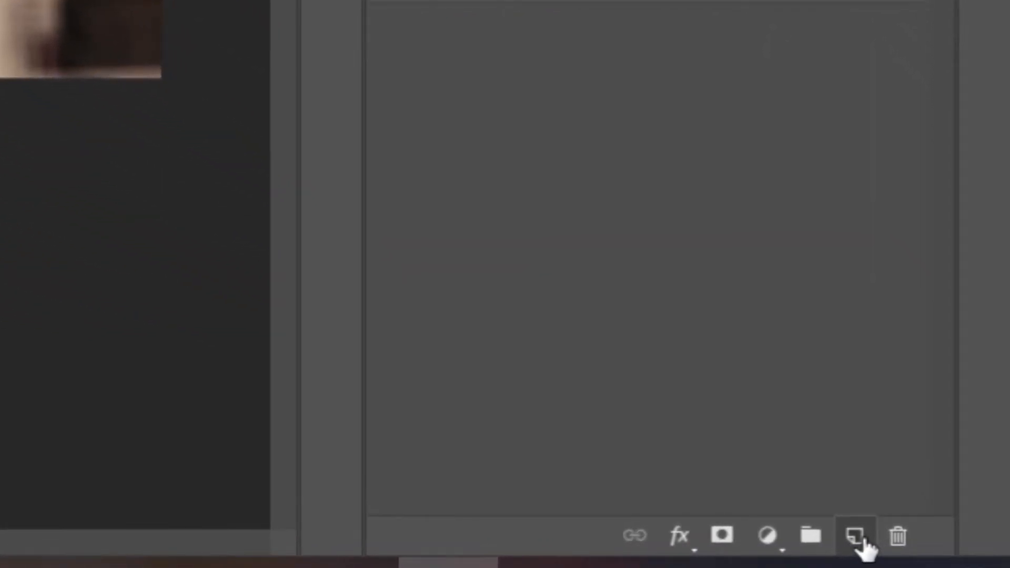
Create Layer 3, brush it white, show Layer 2, and stack Layer 3 below it.
{"action": "left_click", "coordinate": [859, 539]}
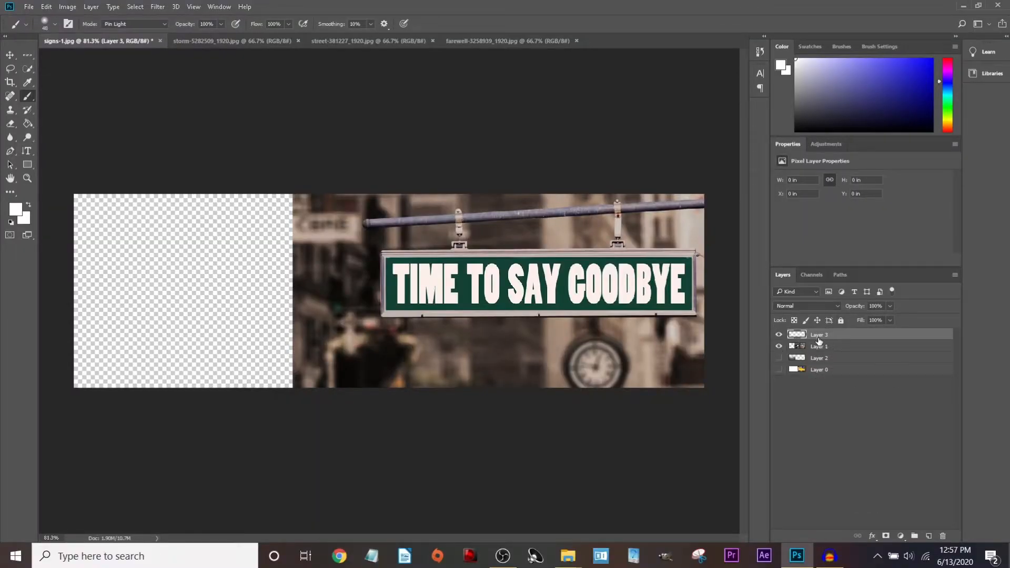
{"action": "left_click_drag", "start_coordinate": [842, 337], "coordinate": [840, 350]}
{"action": "left_click", "coordinate": [779, 334]}
{"action": "left_click", "coordinate": [778, 335]}
{"action": "left_click", "coordinate": [778, 347]}
{"action": "left_click", "coordinate": [778, 347]}
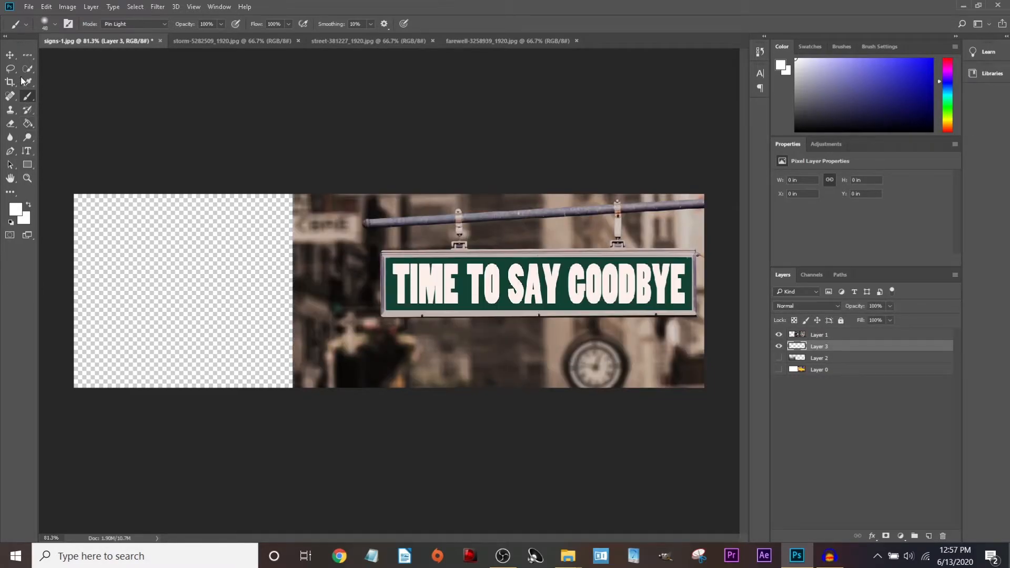
{"action": "mouse_move", "coordinate": [62, 227]}
{"action": "left_mouse_down"}
{"action": "mouse_move", "coordinate": [113, 196]}
{"action": "mouse_move", "coordinate": [174, 192]}
{"action": "mouse_move", "coordinate": [92, 286]}
{"action": "mouse_move", "coordinate": [149, 322]}
{"action": "mouse_move", "coordinate": [151, 362]}
{"action": "mouse_move", "coordinate": [119, 417]}
{"action": "mouse_move", "coordinate": [212, 388]}
{"action": "mouse_move", "coordinate": [271, 293]}
{"action": "mouse_move", "coordinate": [185, 392]}
{"action": "mouse_move", "coordinate": [242, 426]}
{"action": "mouse_move", "coordinate": [187, 349]}
{"action": "mouse_move", "coordinate": [97, 322]}
{"action": "mouse_move", "coordinate": [178, 340]}
{"action": "mouse_move", "coordinate": [258, 273]}
{"action": "left_mouse_up"}
{"action": "left_click", "coordinate": [779, 357]}
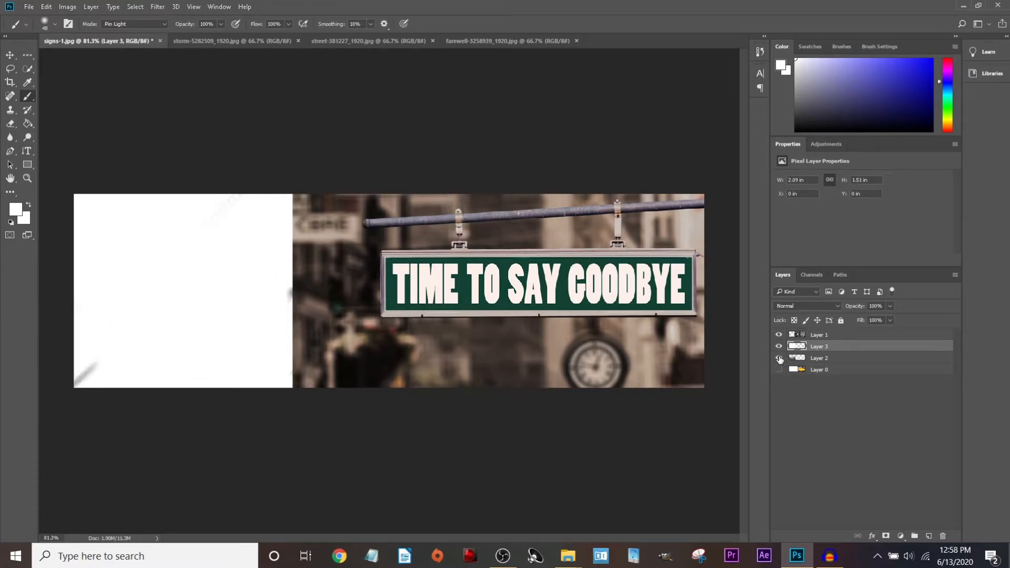
{"action": "left_click_drag", "start_coordinate": [821, 347], "coordinate": [823, 364]}
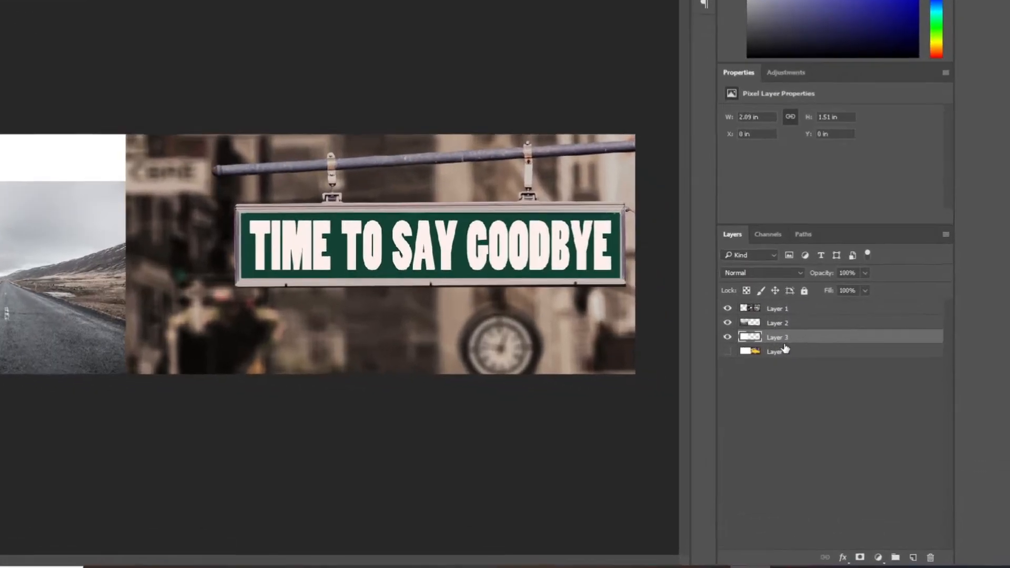
Rename Layer 3 to 'white background', Layer 2 to 'road' and Layer 1 to 'sign'.
{"action": "double_click", "coordinate": [781, 338]}
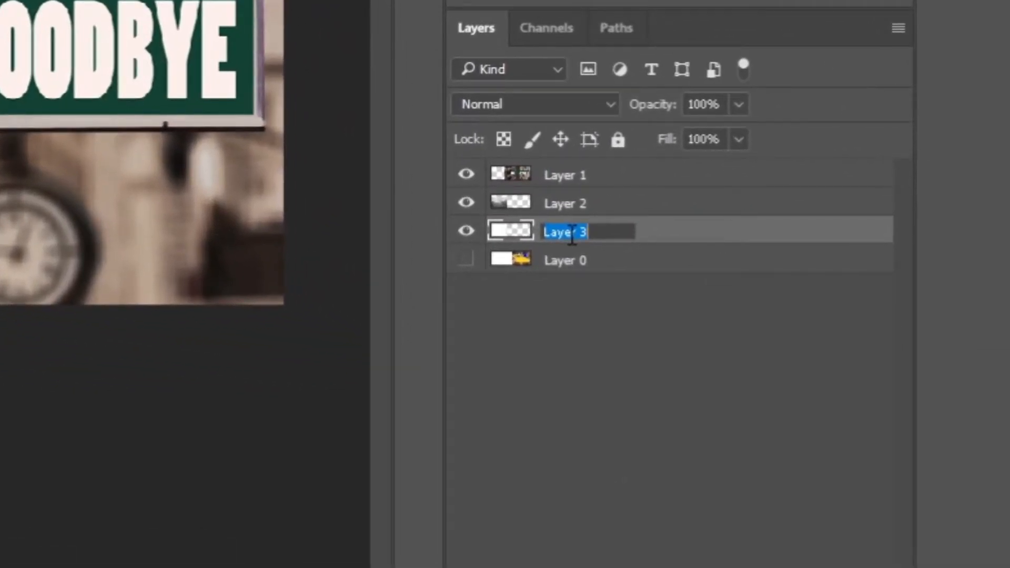
{"action": "type", "text": "white backg"}
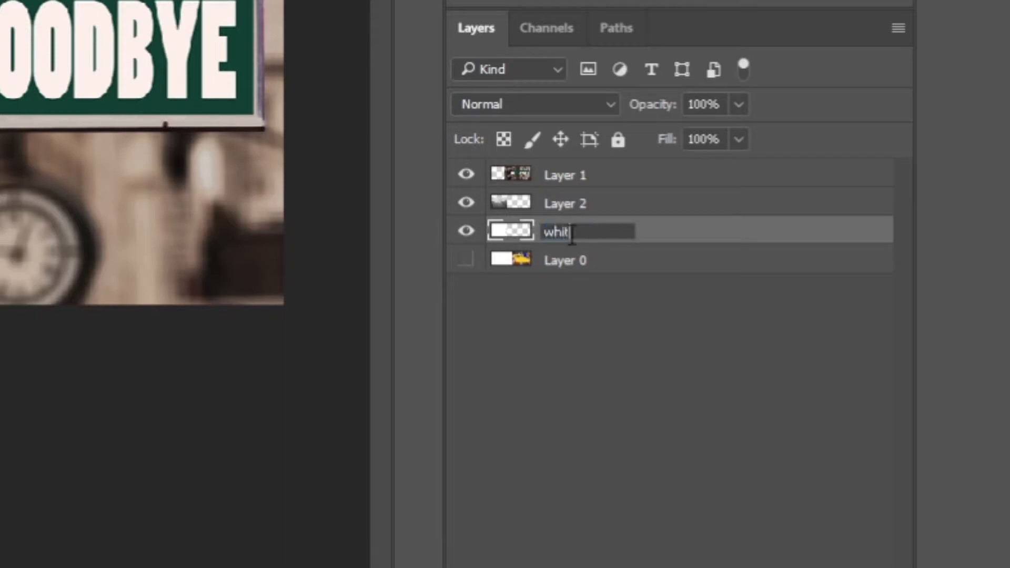
{"action": "type", "text": "round"}
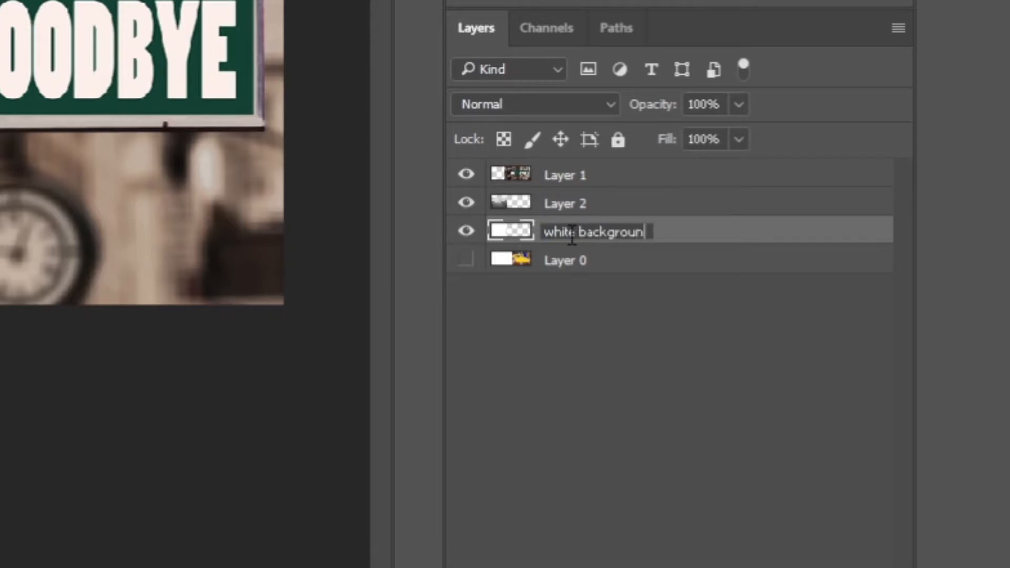
{"action": "key", "text": "Return"}
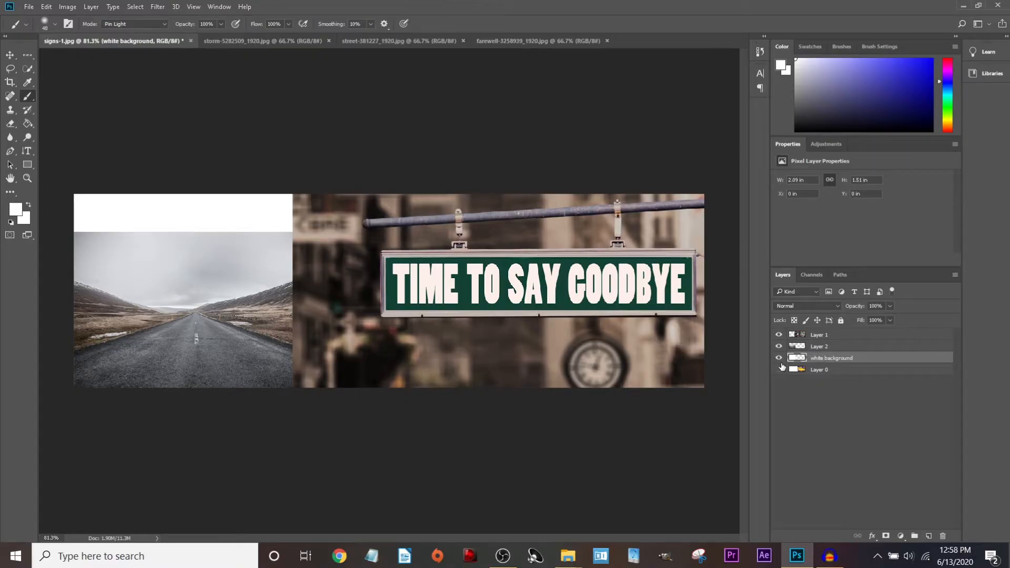
{"action": "left_click", "coordinate": [779, 369]}
{"action": "double_click", "coordinate": [818, 346]}
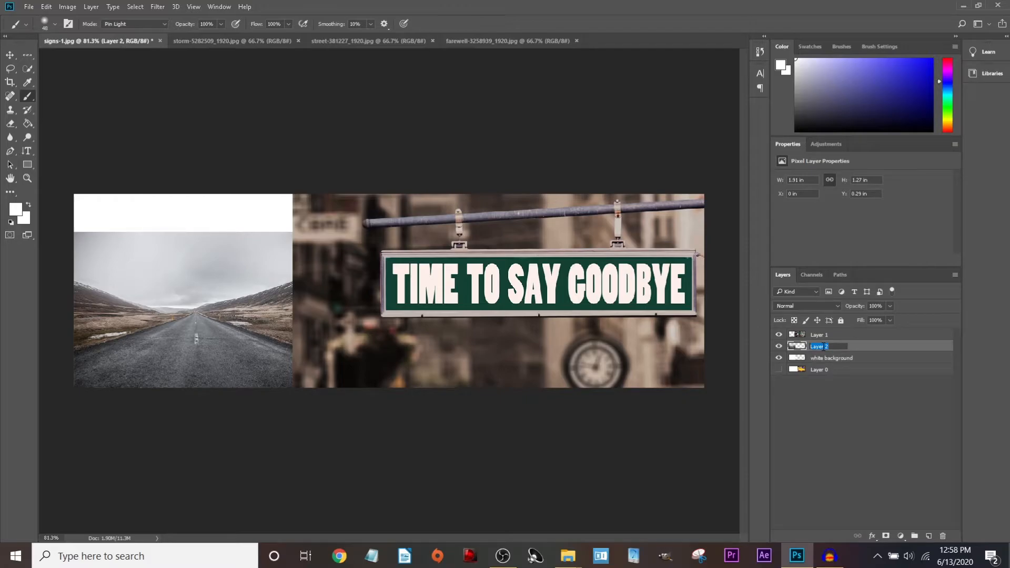
{"action": "type", "text": "road"}
{"action": "double_click", "coordinate": [818, 334]}
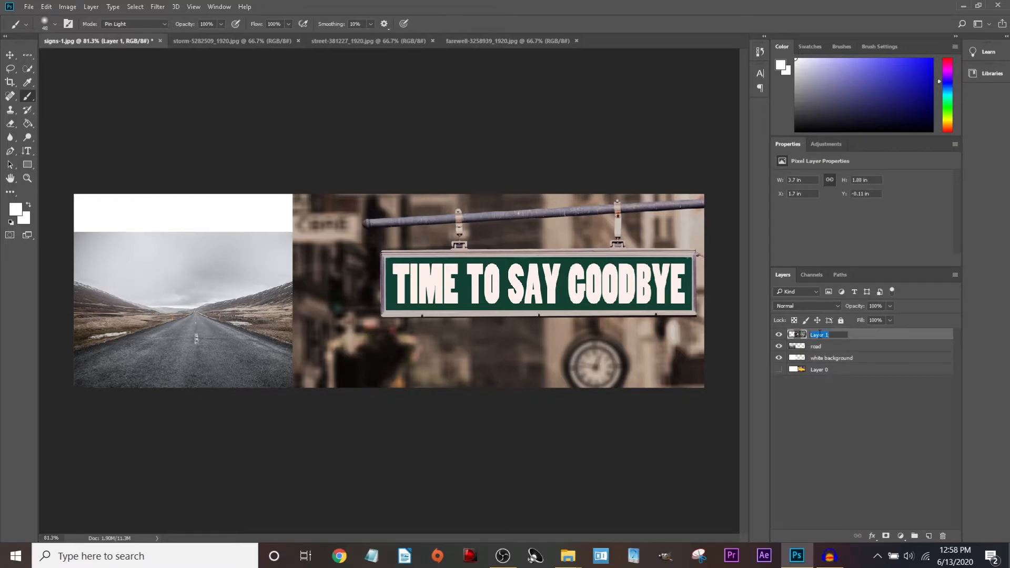
{"action": "type", "text": "sign"}
{"action": "key", "text": "Return"}
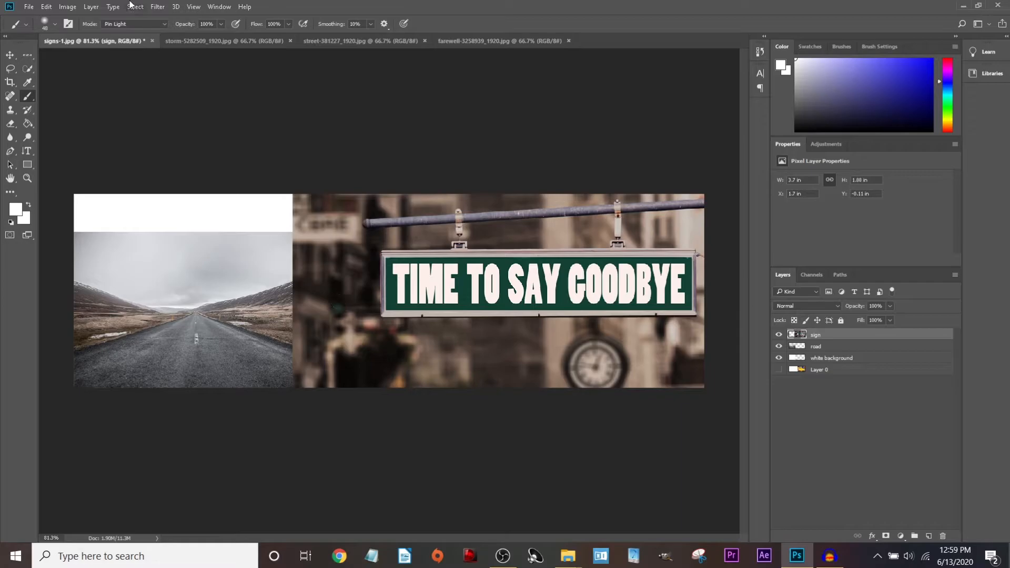
{"action": "left_click", "coordinate": [778, 334]}
{"action": "left_click", "coordinate": [778, 334]}
Set the road layer's Opacity to 50%.
{"action": "left_click", "coordinate": [778, 346]}
{"action": "left_click", "coordinate": [779, 346]}
{"action": "left_click", "coordinate": [836, 346]}
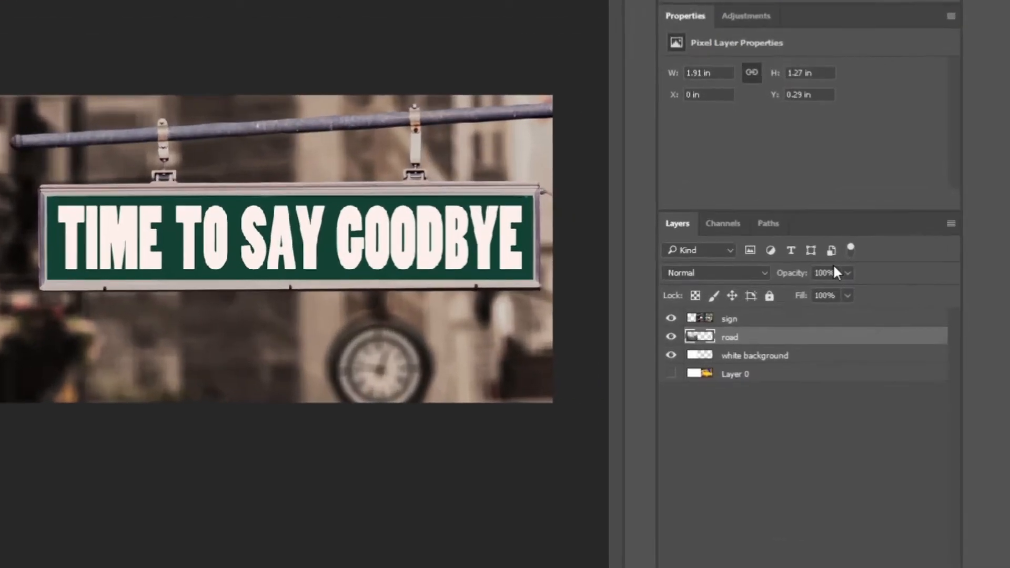
{"action": "left_click", "coordinate": [889, 306]}
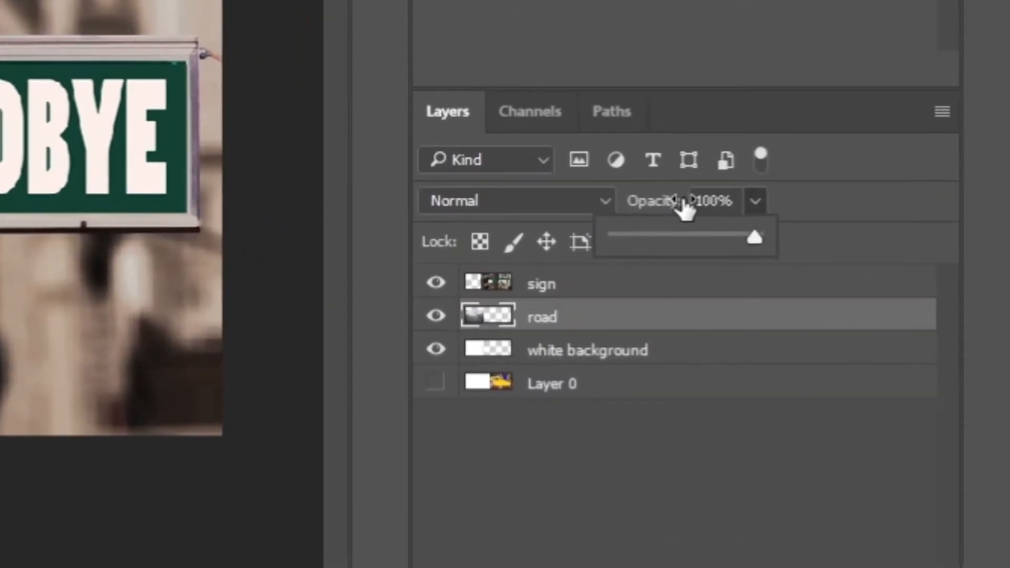
{"action": "left_click_drag", "start_coordinate": [721, 235], "coordinate": [709, 236]}
{"action": "left_click_drag", "start_coordinate": [656, 209], "coordinate": [685, 253]}
{"action": "left_click", "coordinate": [755, 202]}
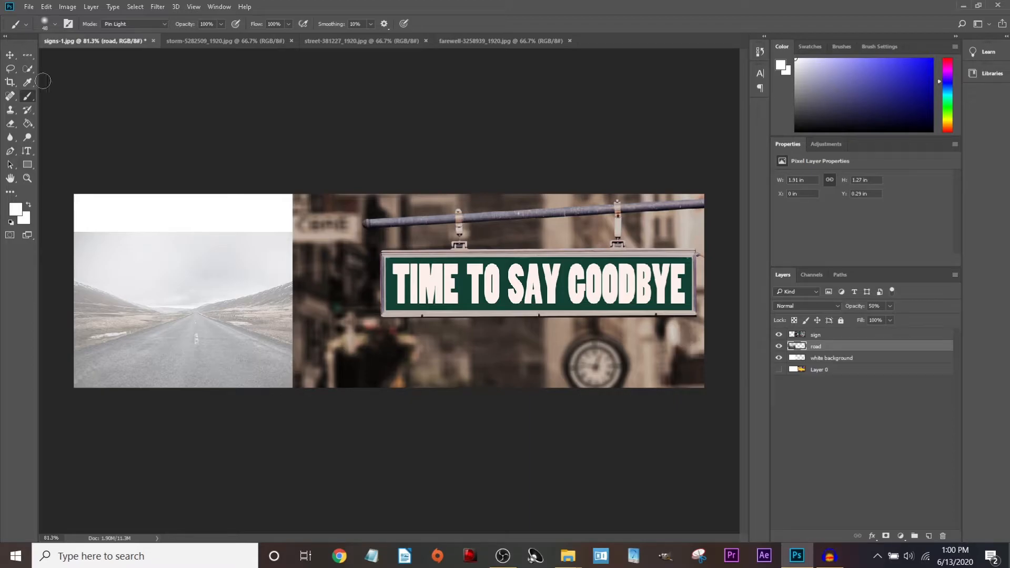
Enlarge the road image and align it to the canvas's left edge.
{"action": "left_click", "coordinate": [10, 55]}
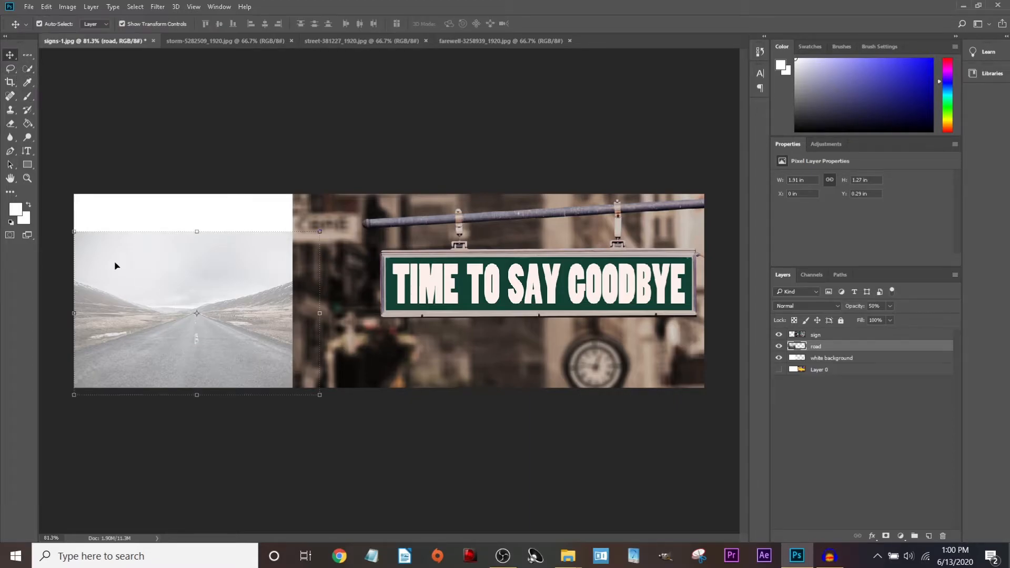
{"action": "scroll", "coordinate": [355, 331], "scroll_direction": "down", "scroll_amount": 2}
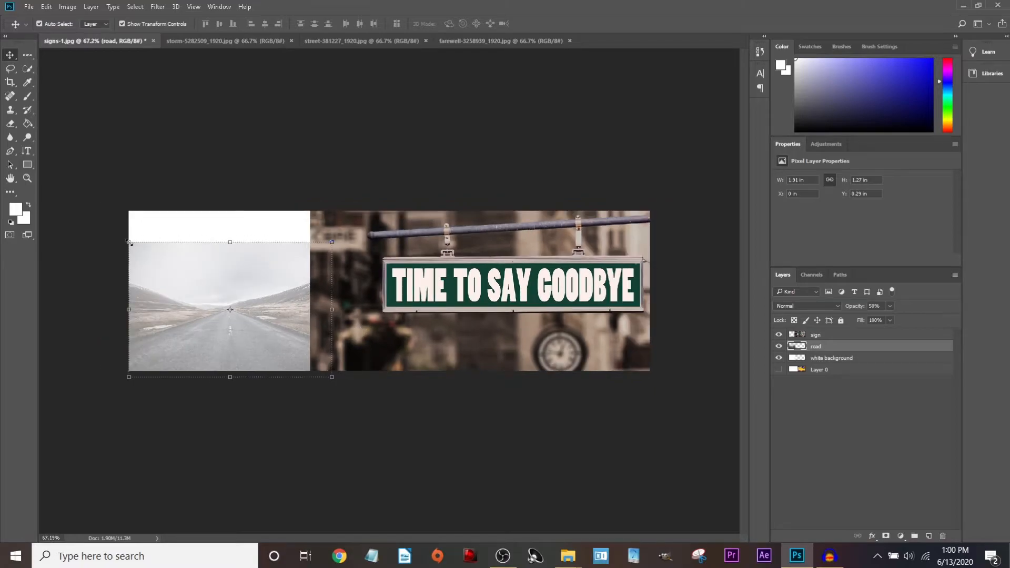
{"action": "left_click_drag", "start_coordinate": [130, 243], "coordinate": [81, 195]}
{"action": "key", "text": "Return"}
{"action": "left_click_drag", "start_coordinate": [188, 272], "coordinate": [251, 272]}
Resize the sign photo to 3.06 × 1.55 in and reposition it beside the road.
{"action": "left_click", "coordinate": [533, 275]}
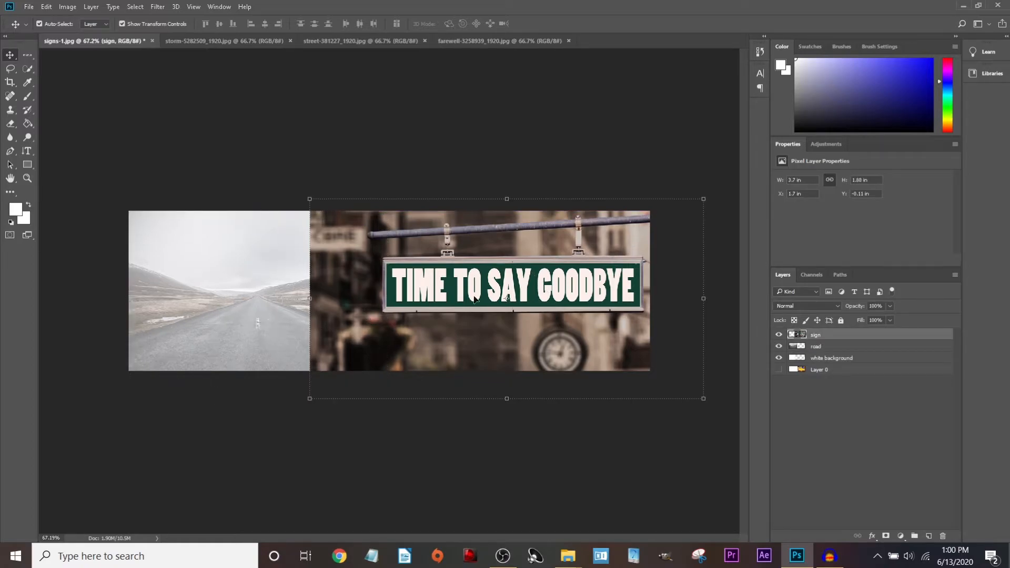
{"action": "left_click_drag", "start_coordinate": [485, 304], "coordinate": [541, 304]}
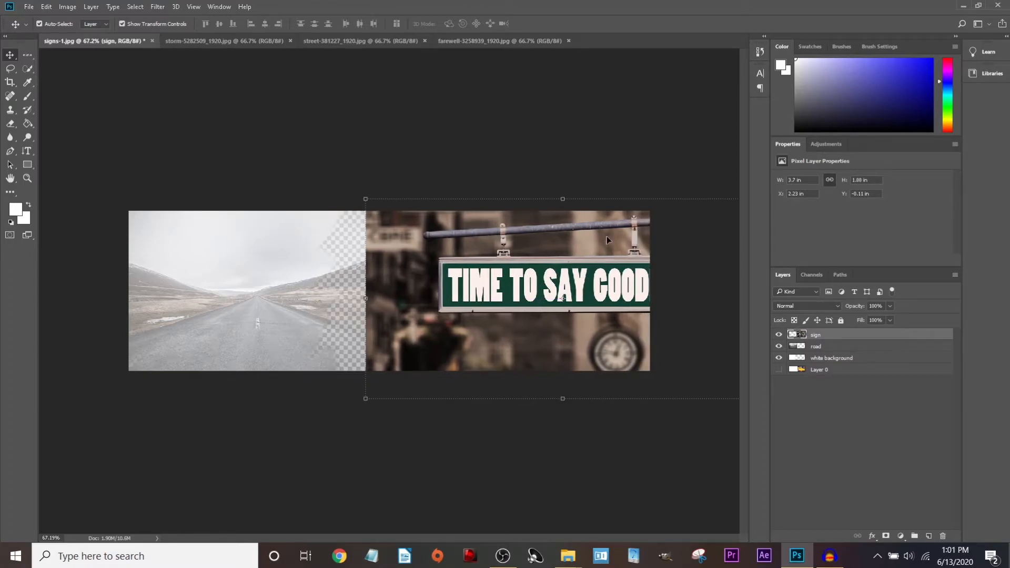
{"action": "key", "text": "ctrl+t"}
{"action": "key", "text": "ctrl+minus"}
{"action": "left_click_drag", "start_coordinate": [669, 373], "coordinate": [617, 347]}
{"action": "key", "text": "Return"}
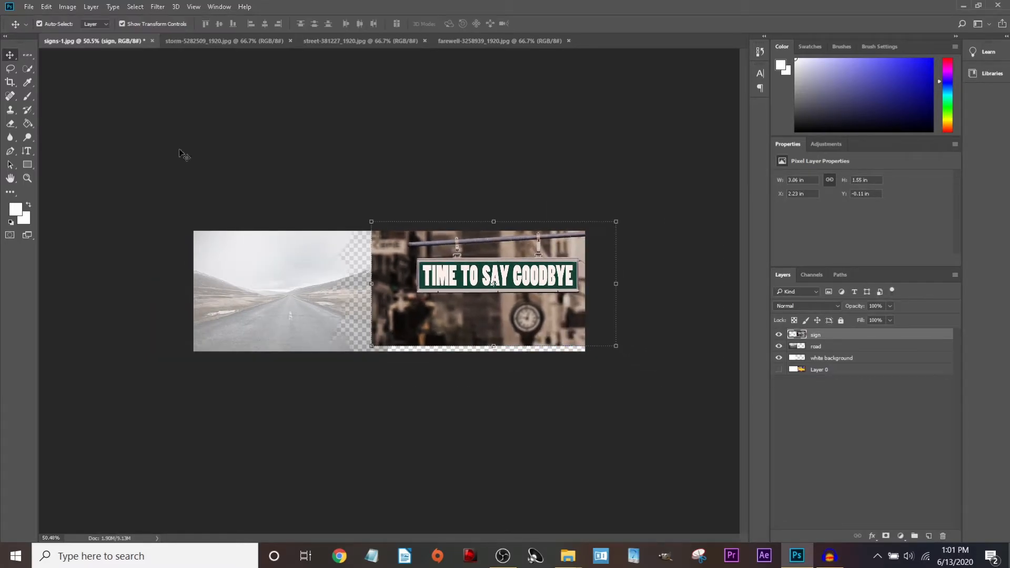
{"action": "left_click_drag", "start_coordinate": [508, 280], "coordinate": [499, 284]}
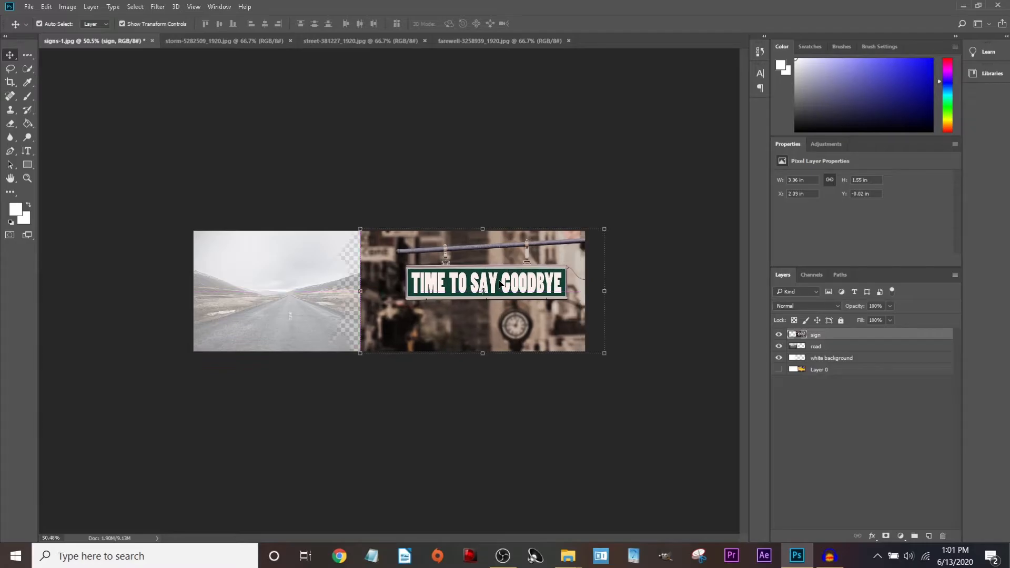
{"action": "scroll", "coordinate": [473, 297], "scroll_direction": "up", "scroll_amount": 5}
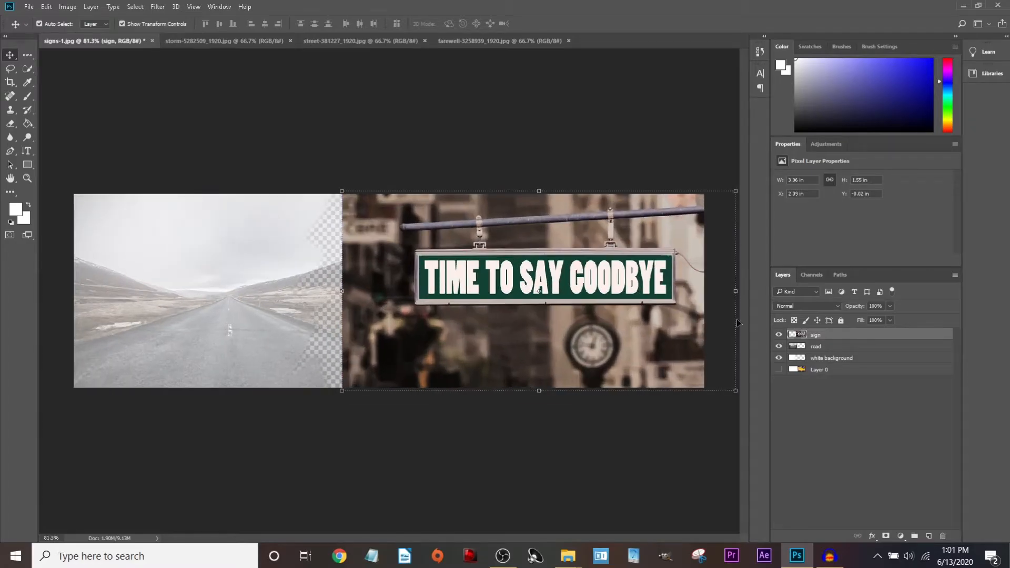
Restore the road layer to 100% opacity and nudge the sign photo right.
{"action": "left_click", "coordinate": [836, 350]}
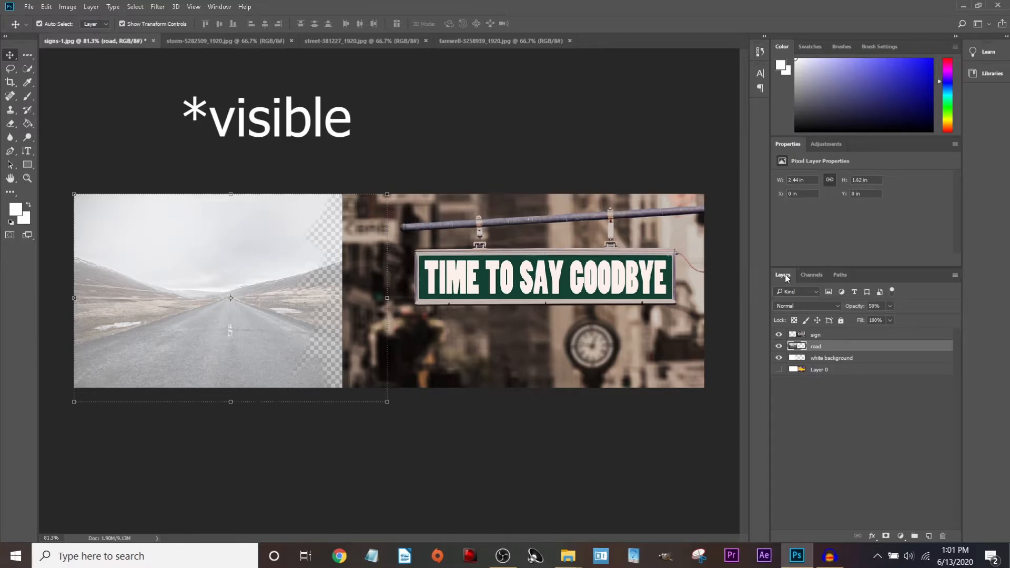
{"action": "left_click", "coordinate": [889, 306]}
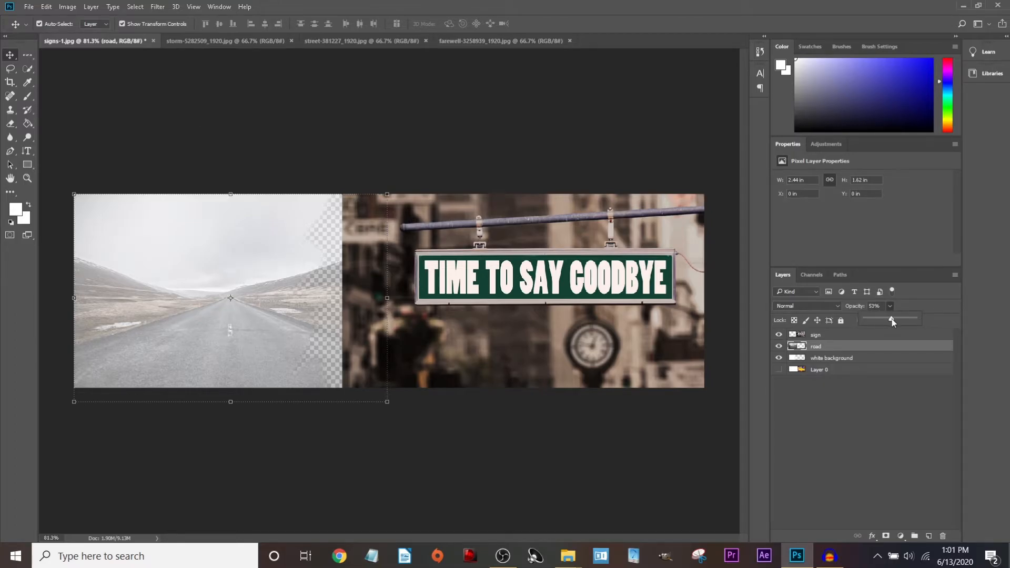
{"action": "left_click_drag", "start_coordinate": [892, 318], "coordinate": [920, 315]}
{"action": "scroll", "coordinate": [418, 153], "scroll_direction": "down", "scroll_amount": 3}
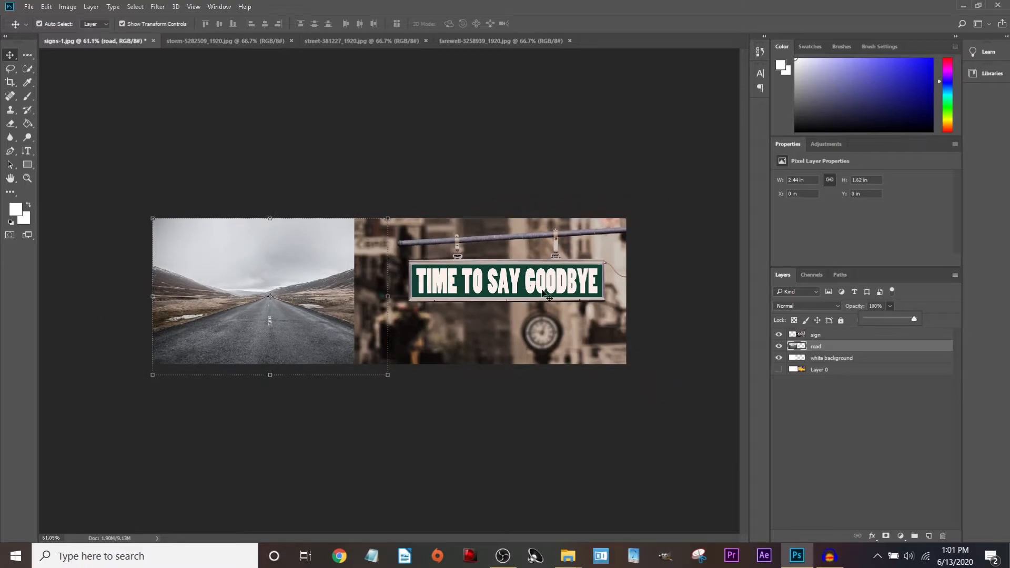
{"action": "mouse_move", "coordinate": [448, 298]}
{"action": "left_mouse_down"}
{"action": "mouse_move", "coordinate": [478, 298]}
{"action": "mouse_move", "coordinate": [465, 302]}
{"action": "left_mouse_up"}
Move the road layer above the sign layer in the Layers panel.
{"action": "left_click", "coordinate": [821, 346]}
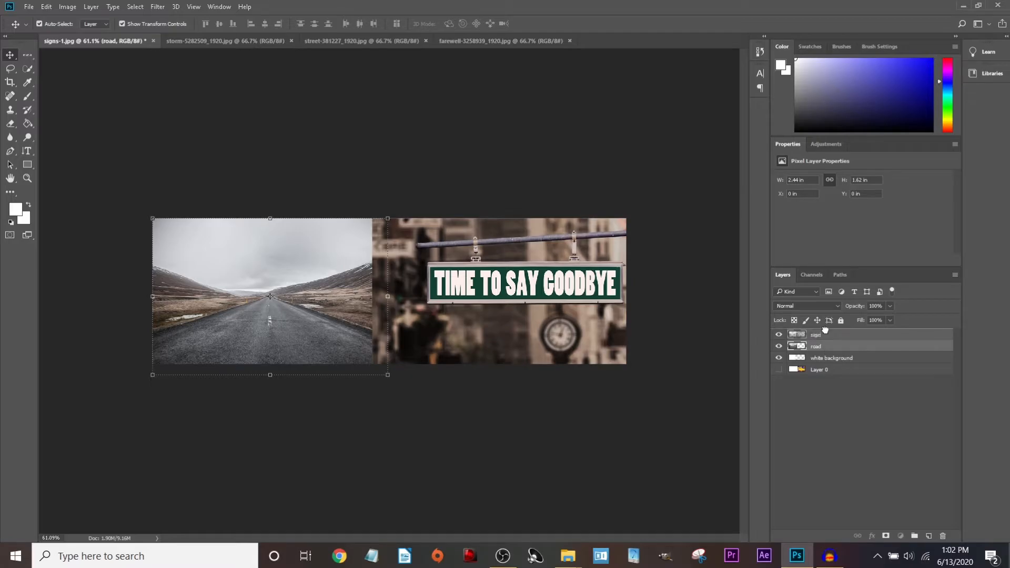
{"action": "left_click", "coordinate": [827, 349], "text": "ctrl"}
{"action": "left_click", "coordinate": [830, 348]}
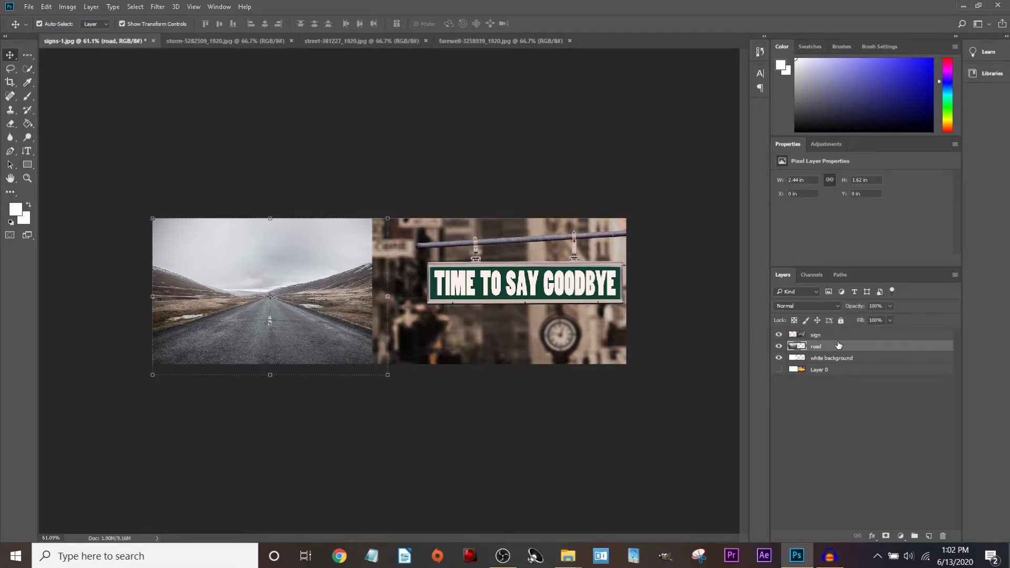
{"action": "left_click_drag", "start_coordinate": [833, 347], "coordinate": [833, 333]}
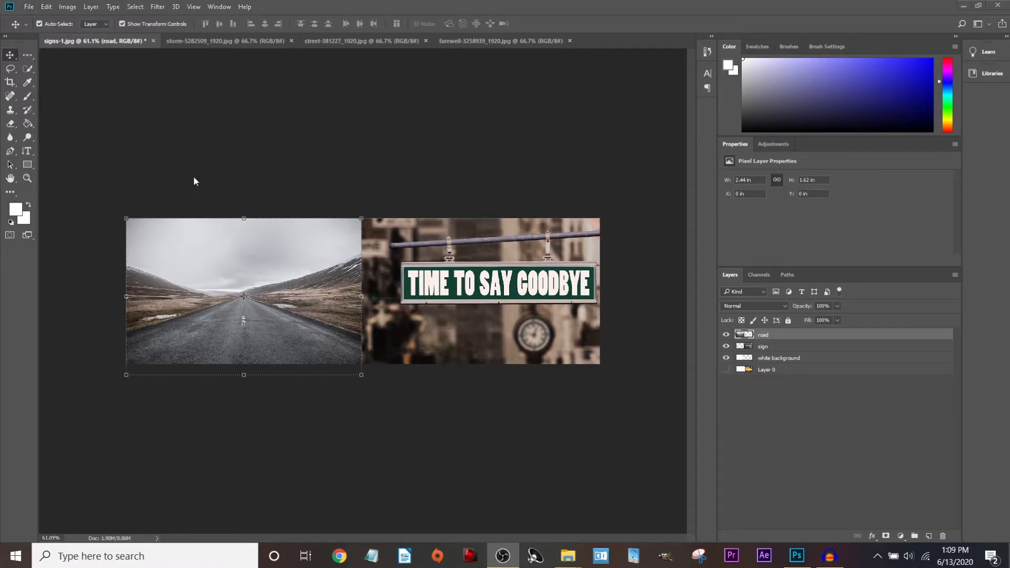
{"action": "left_click", "coordinate": [204, 260]}
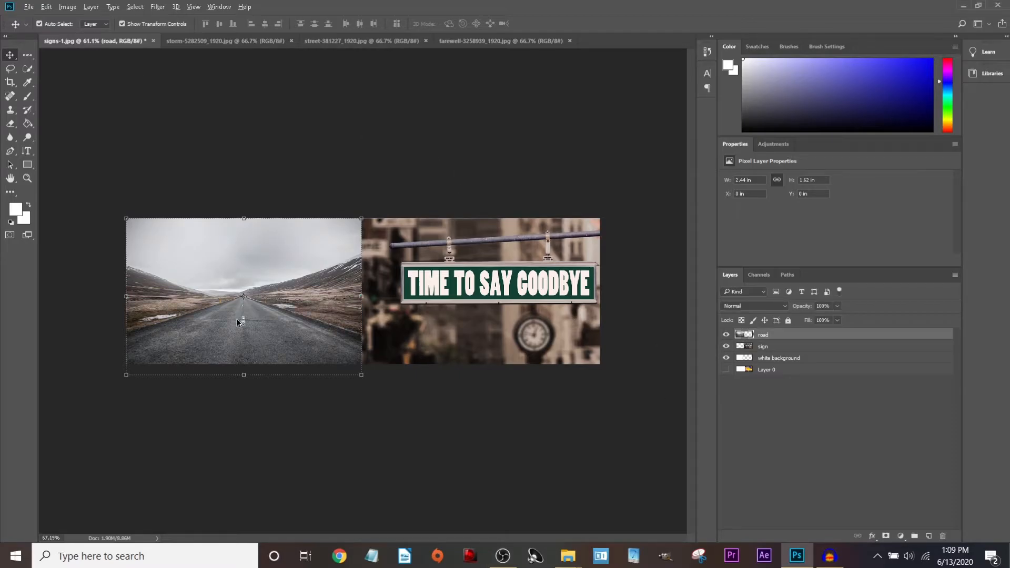
{"action": "scroll", "coordinate": [237, 322], "scroll_direction": "up", "scroll_amount": 3}
{"action": "right_click", "coordinate": [282, 326]}
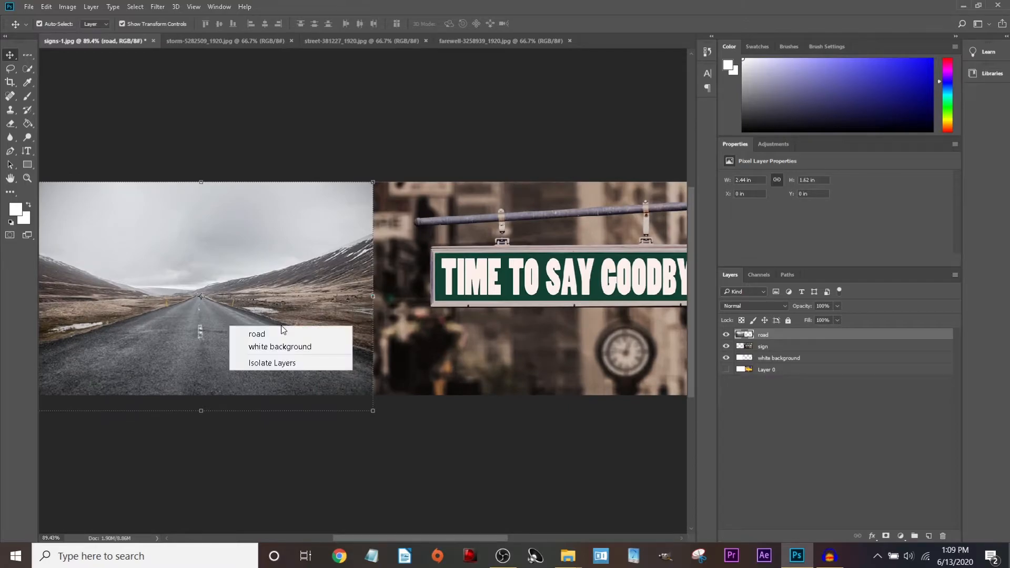
{"action": "left_click", "coordinate": [281, 325]}
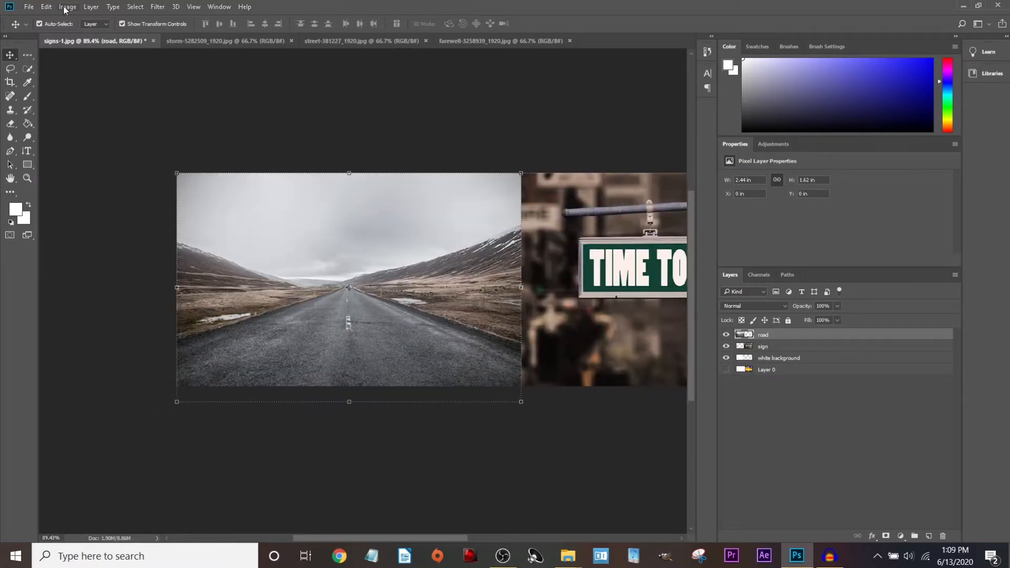
Try brightness and contrast values on the road photo in Image > Adjustments > Brightness/Contrast.
{"action": "left_click", "coordinate": [65, 7]}
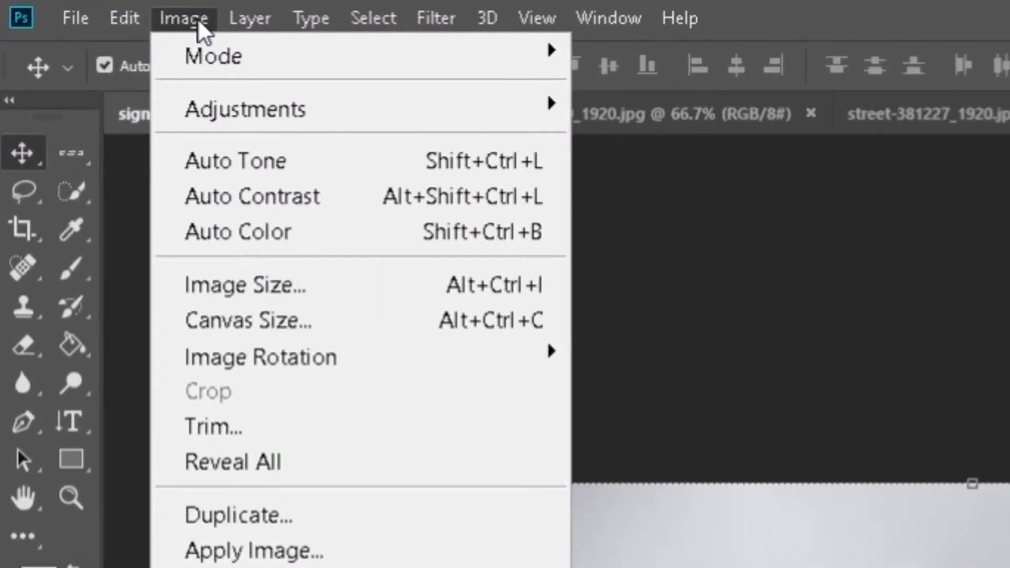
{"action": "mouse_move", "coordinate": [179, 83]}
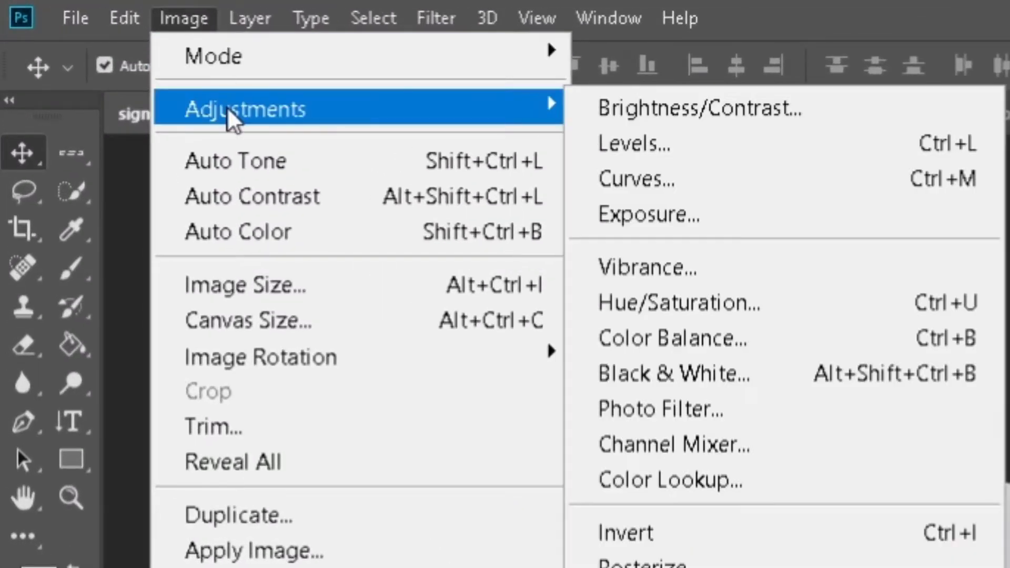
{"action": "left_click", "coordinate": [712, 109]}
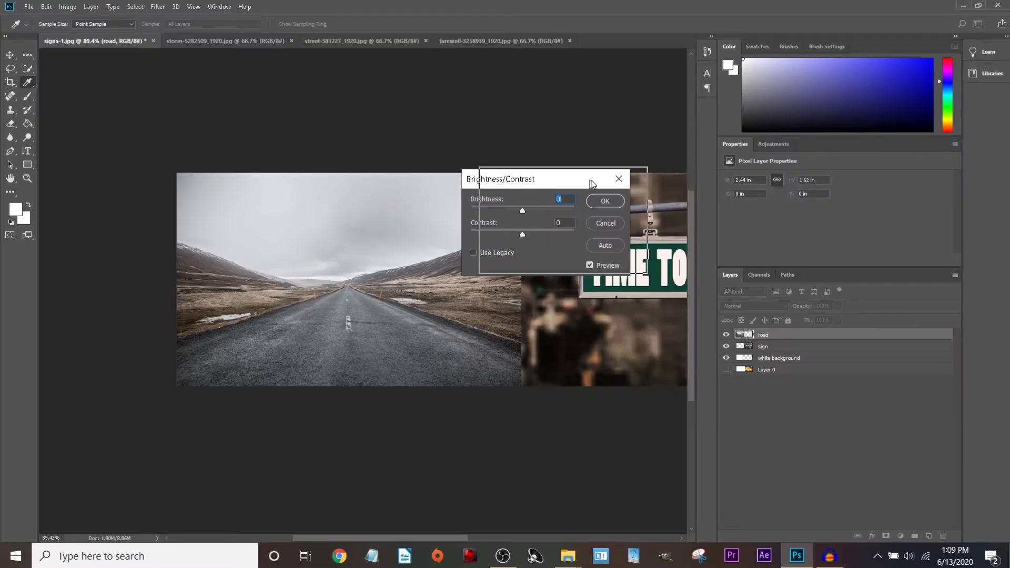
{"action": "left_click_drag", "start_coordinate": [592, 183], "coordinate": [643, 176]}
{"action": "left_click_drag", "start_coordinate": [571, 204], "coordinate": [557, 230]}
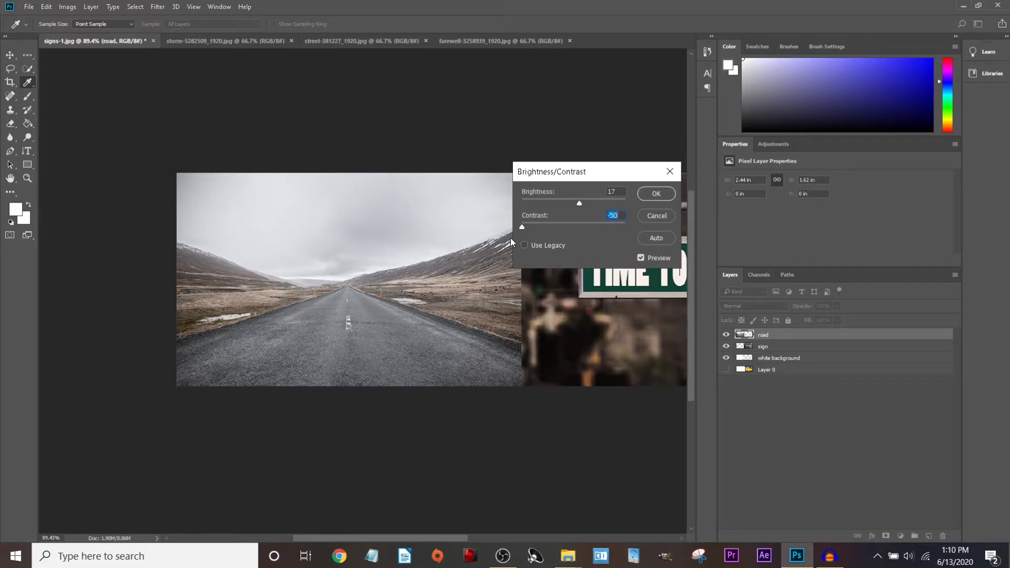
{"action": "left_click_drag", "start_coordinate": [522, 227], "coordinate": [643, 235]}
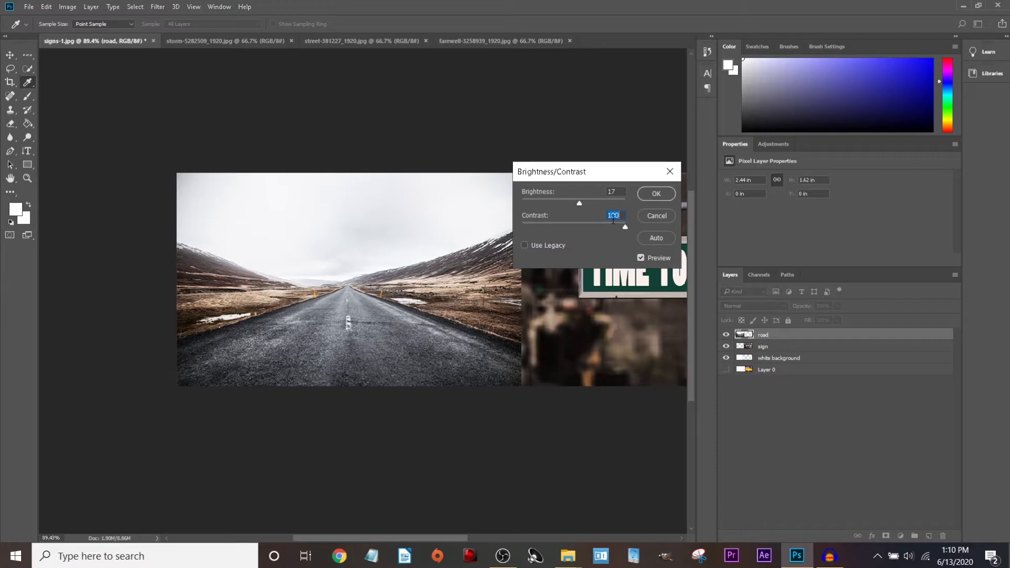
{"action": "mouse_move", "coordinate": [580, 207]}
{"action": "left_mouse_down"}
{"action": "mouse_move", "coordinate": [637, 200]}
{"action": "mouse_move", "coordinate": [577, 210]}
{"action": "left_mouse_up"}
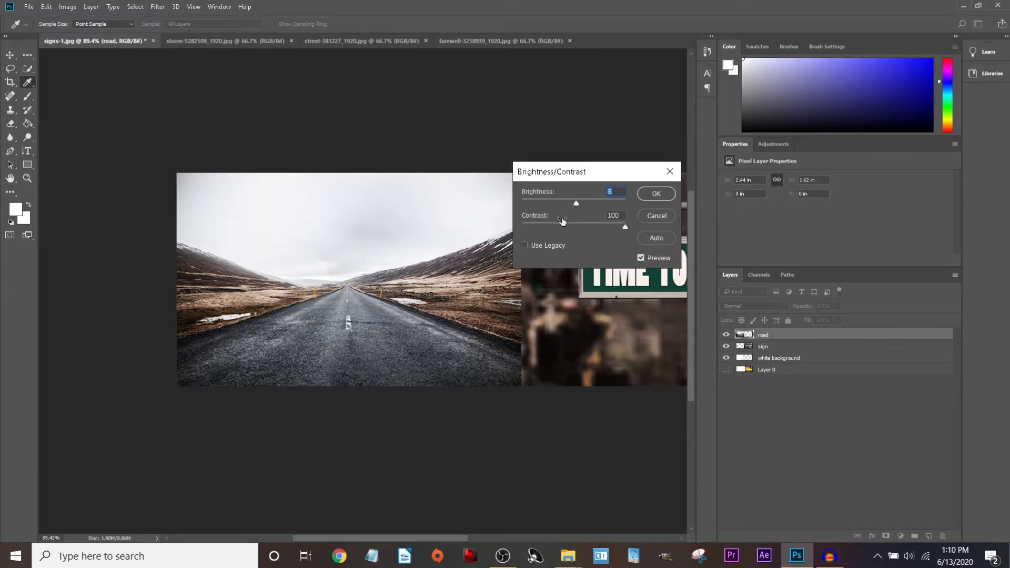
{"action": "left_click_drag", "start_coordinate": [595, 223], "coordinate": [582, 238]}
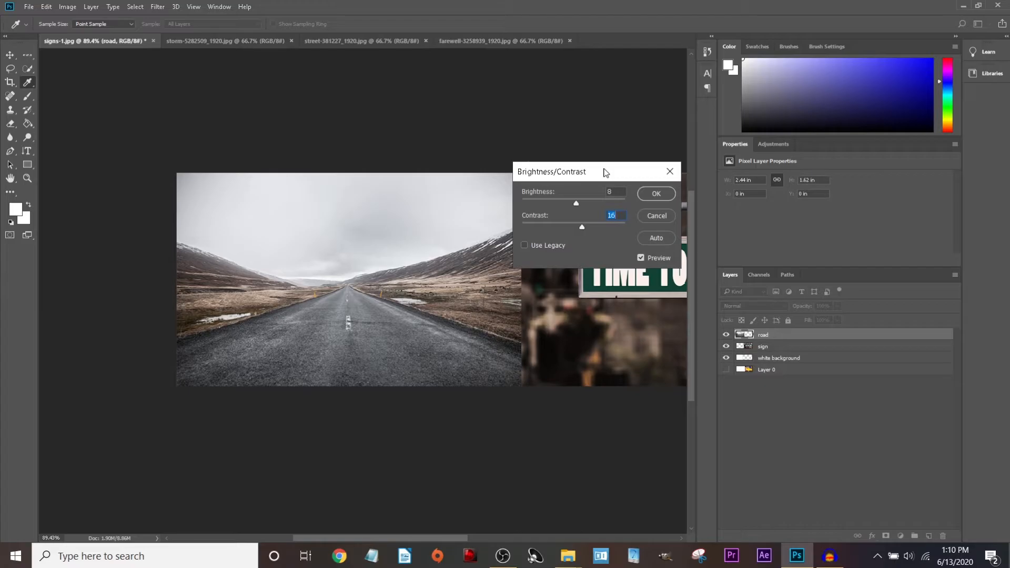
Compare with Preview toggled, settle on Brightness 8 and Contrast 100, and apply.
{"action": "left_click", "coordinate": [641, 257]}
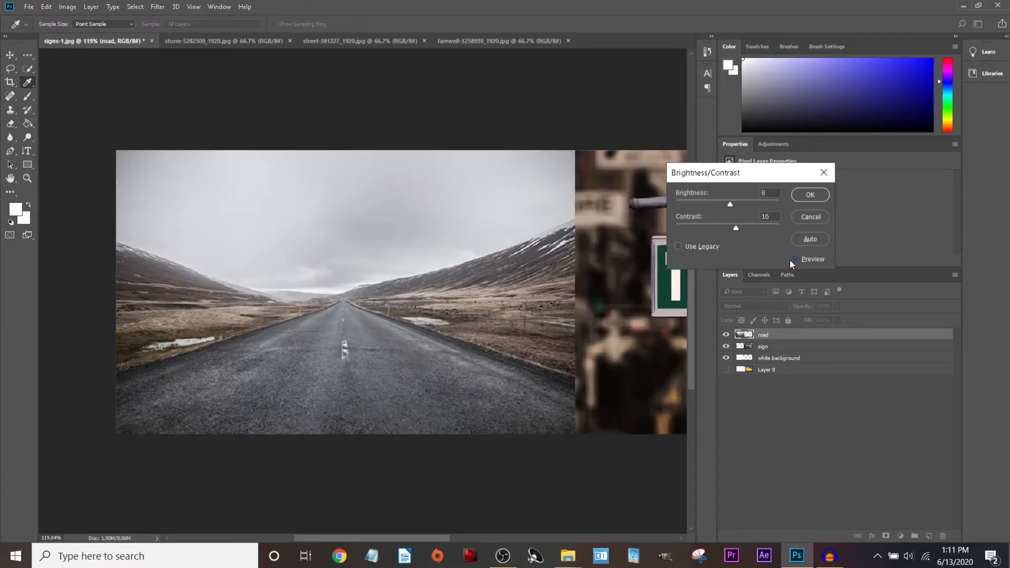
{"action": "left_click", "coordinate": [794, 259]}
{"action": "left_click", "coordinate": [795, 260]}
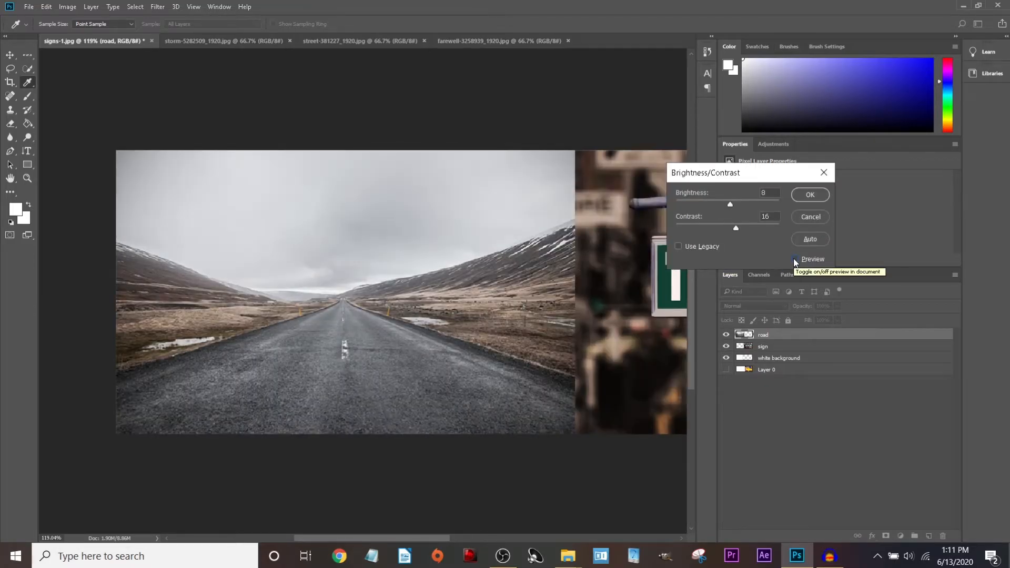
{"action": "left_click", "coordinate": [795, 259]}
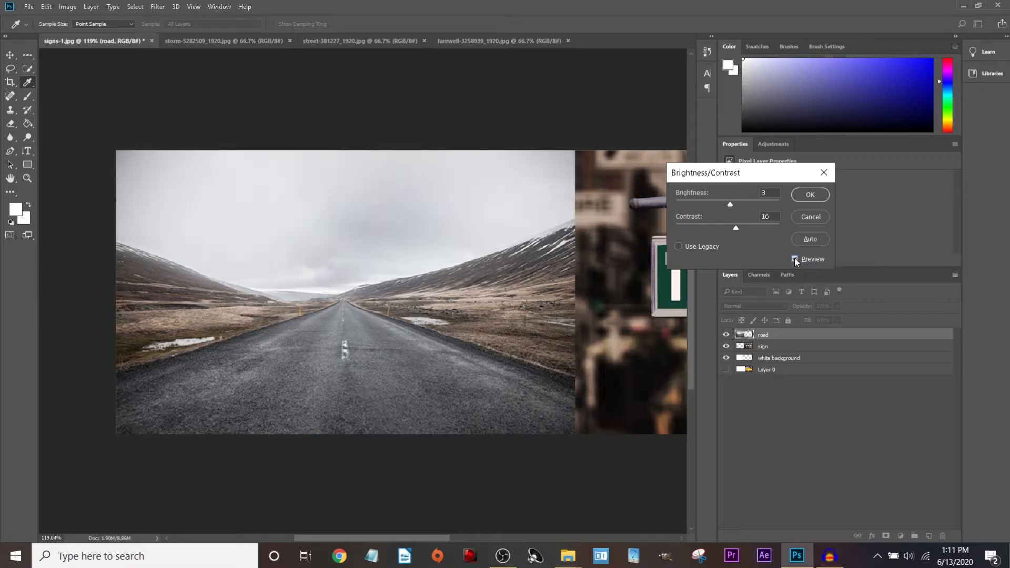
{"action": "left_click", "coordinate": [794, 259]}
{"action": "left_click", "coordinate": [795, 258]}
{"action": "left_click_drag", "start_coordinate": [735, 229], "coordinate": [808, 236]}
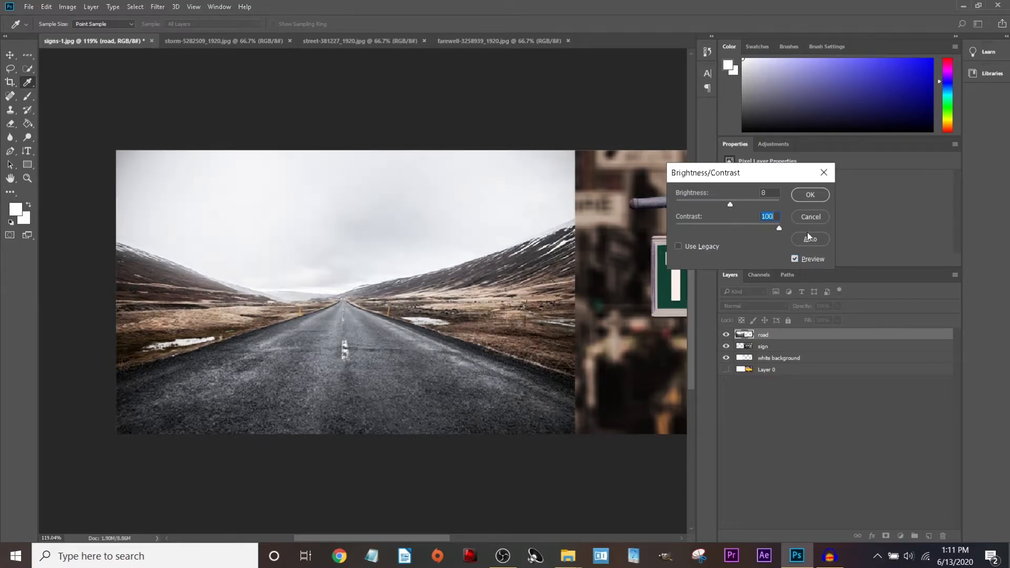
{"action": "left_click", "coordinate": [794, 259]}
{"action": "left_click_drag", "start_coordinate": [752, 228], "coordinate": [668, 230]}
{"action": "left_click", "coordinate": [795, 259]}
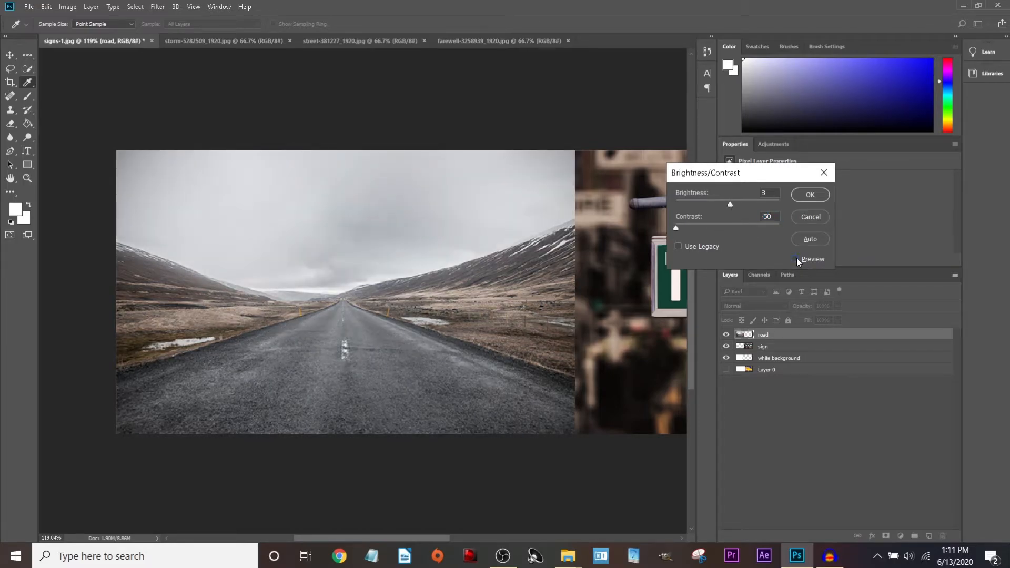
{"action": "left_click", "coordinate": [795, 259]}
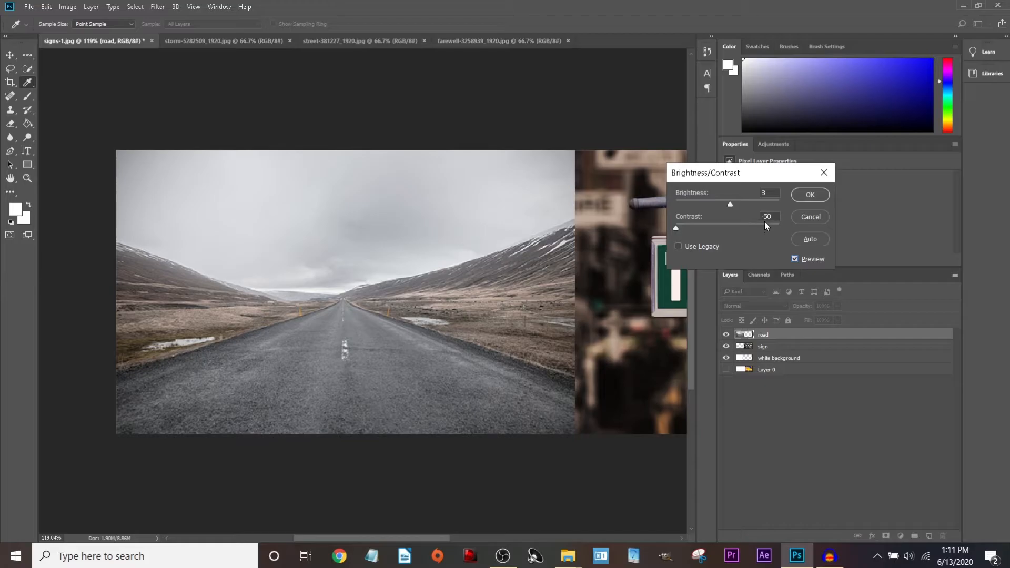
{"action": "left_click_drag", "start_coordinate": [761, 224], "coordinate": [806, 226]}
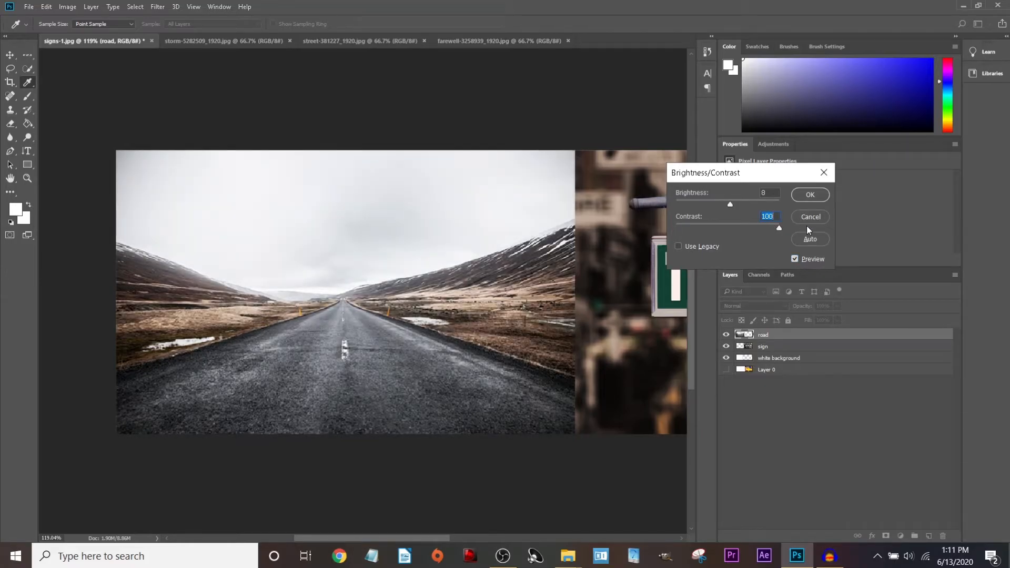
{"action": "left_click", "coordinate": [810, 195]}
Pick the Move tool and zoom in, then out, on the cyclist photo person-731492_1920.jpg.
{"action": "key", "text": "v"}
{"action": "scroll", "coordinate": [494, 267], "scroll_direction": "down", "scroll_amount": 3}
{"action": "scroll", "coordinate": [493, 264], "scroll_direction": "down", "scroll_amount": 3}
{"action": "scroll", "coordinate": [399, 264], "scroll_direction": "up", "scroll_amount": 2}
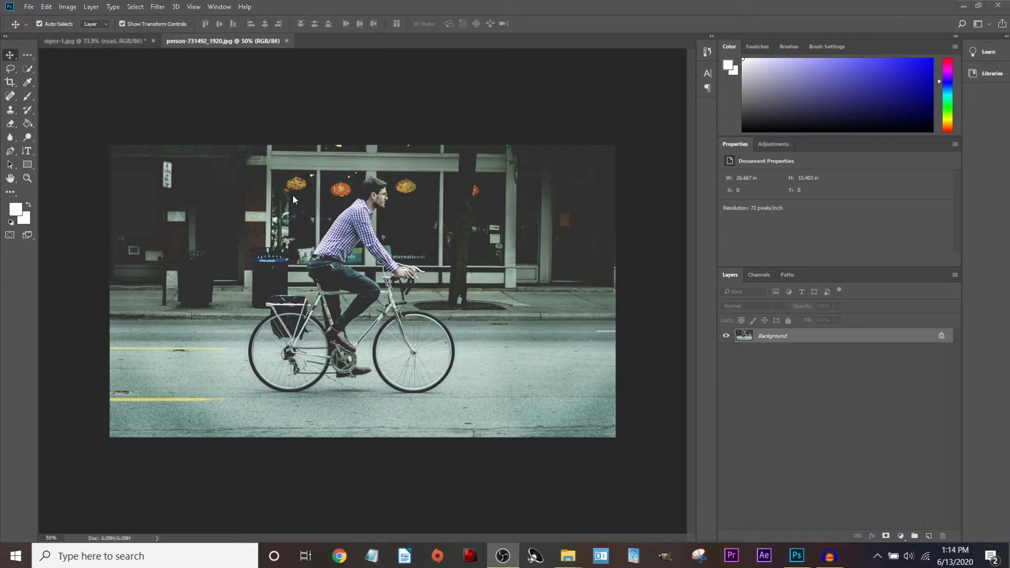
{"action": "scroll", "coordinate": [293, 194], "scroll_direction": "up", "scroll_amount": 5}
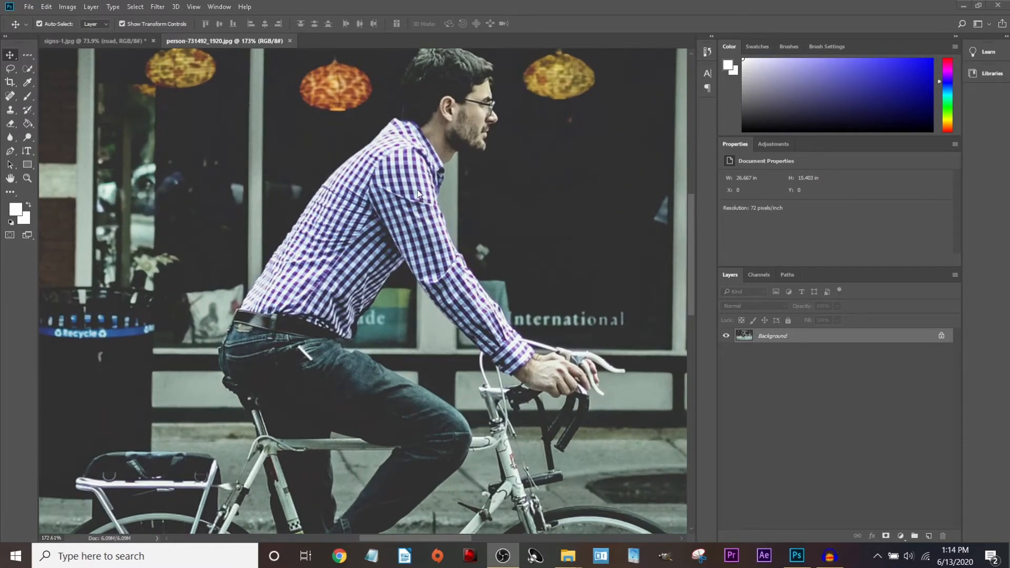
{"action": "scroll", "coordinate": [418, 190], "scroll_direction": "up", "scroll_amount": 1}
{"action": "scroll", "coordinate": [282, 269], "scroll_direction": "down", "scroll_amount": 1}
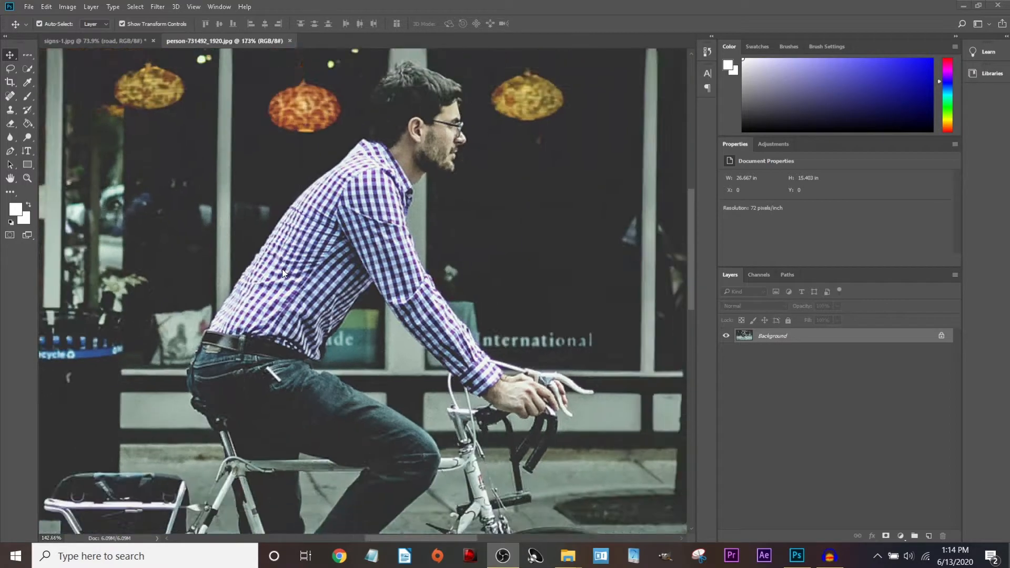
{"action": "scroll", "coordinate": [282, 269], "scroll_direction": "down", "scroll_amount": 5}
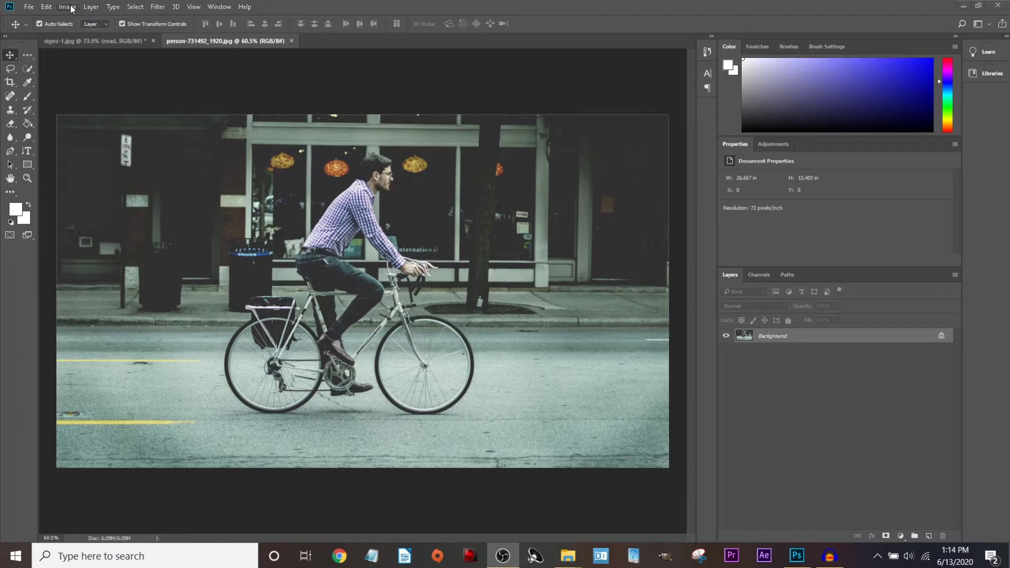
{"action": "left_click", "coordinate": [778, 335]}
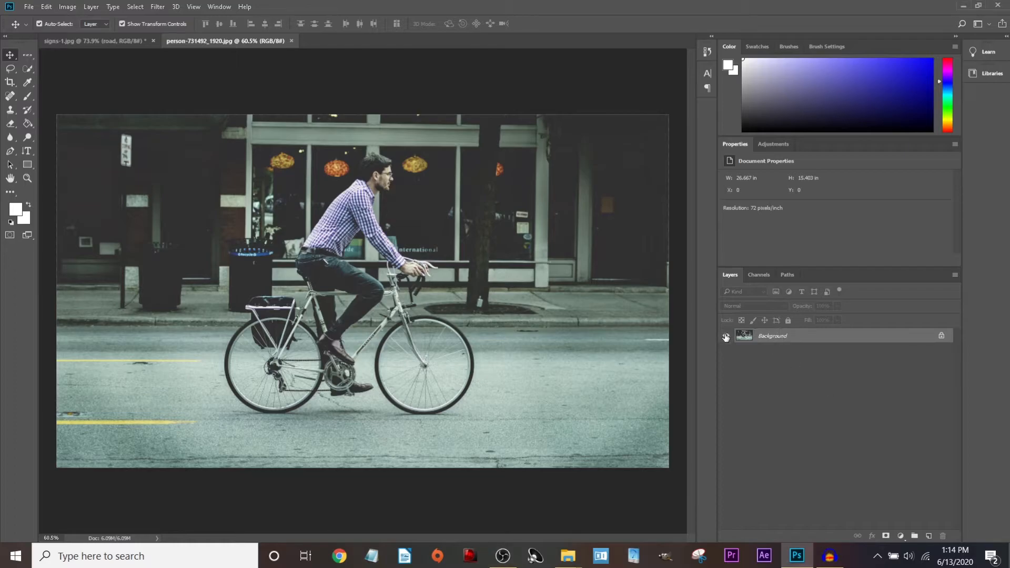
Leave the Background layer unconverted and open Image > Adjustments > Vibrance for the cyclist photo.
{"action": "double_click", "coordinate": [822, 342]}
{"action": "key", "text": "Escape"}
{"action": "left_click", "coordinate": [67, 7]}
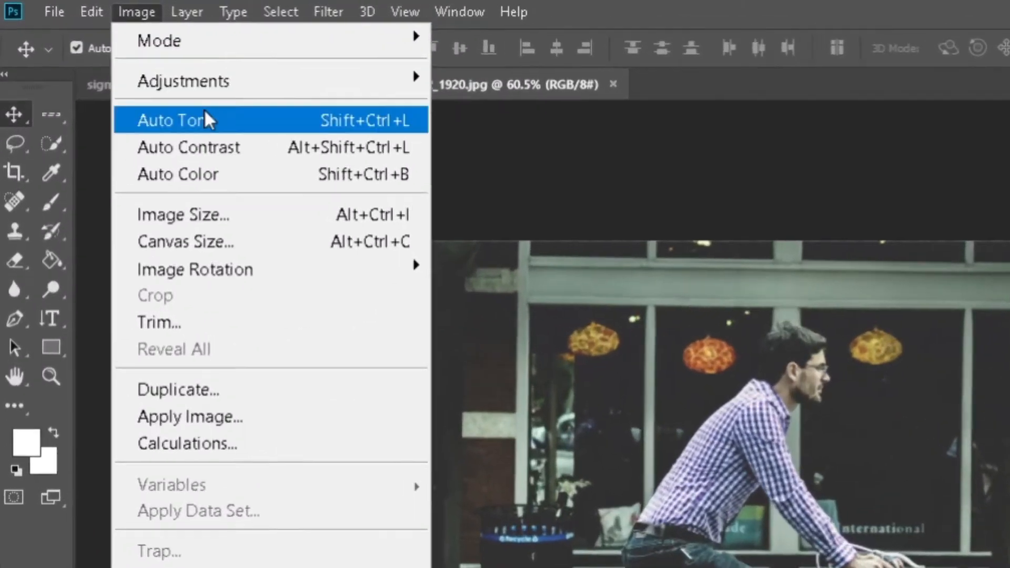
{"action": "mouse_move", "coordinate": [220, 81]}
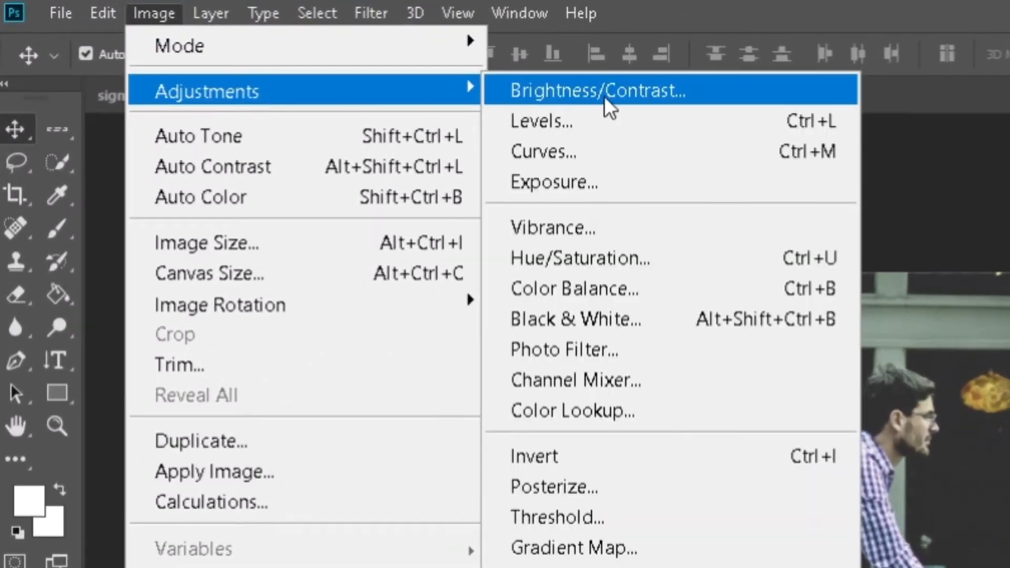
{"action": "left_click", "coordinate": [541, 197]}
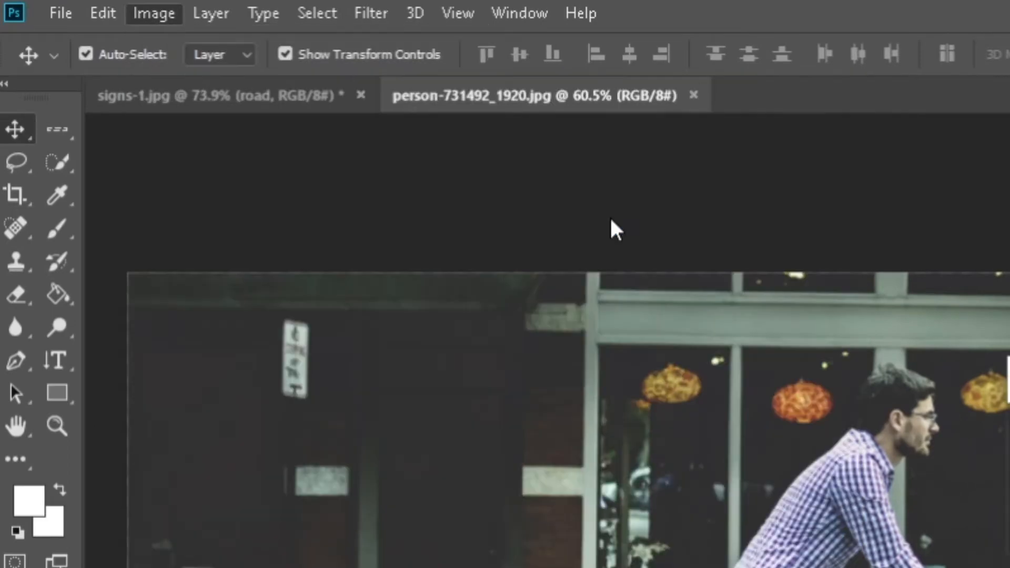
{"action": "left_click_drag", "start_coordinate": [500, 160], "coordinate": [627, 171]}
Try trial Vibrance and Saturation values, toggling Preview to compare the result.
{"action": "left_click_drag", "start_coordinate": [609, 234], "coordinate": [645, 229]}
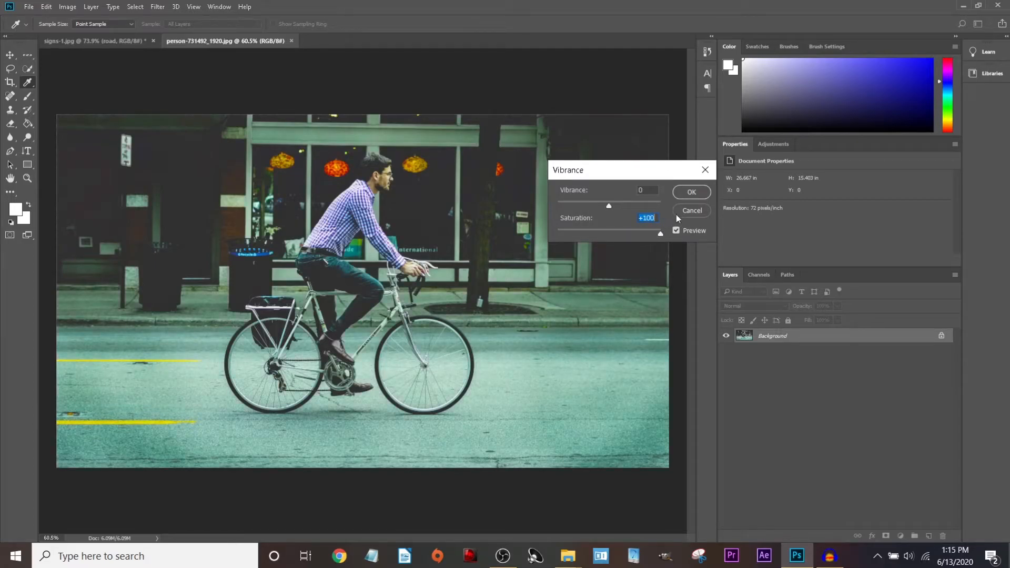
{"action": "left_click_drag", "start_coordinate": [682, 170], "coordinate": [818, 190]}
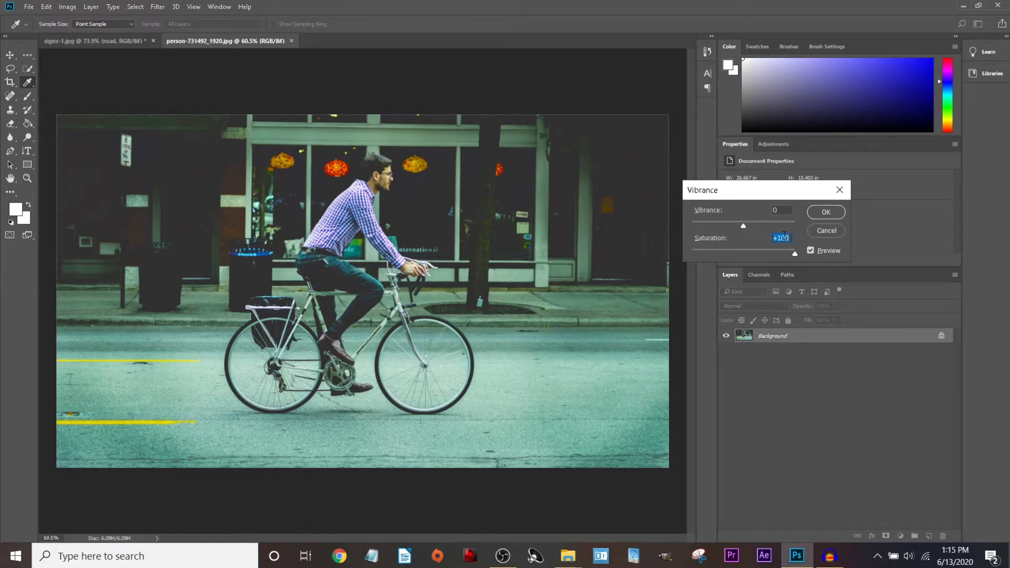
{"action": "type", "text": "0"}
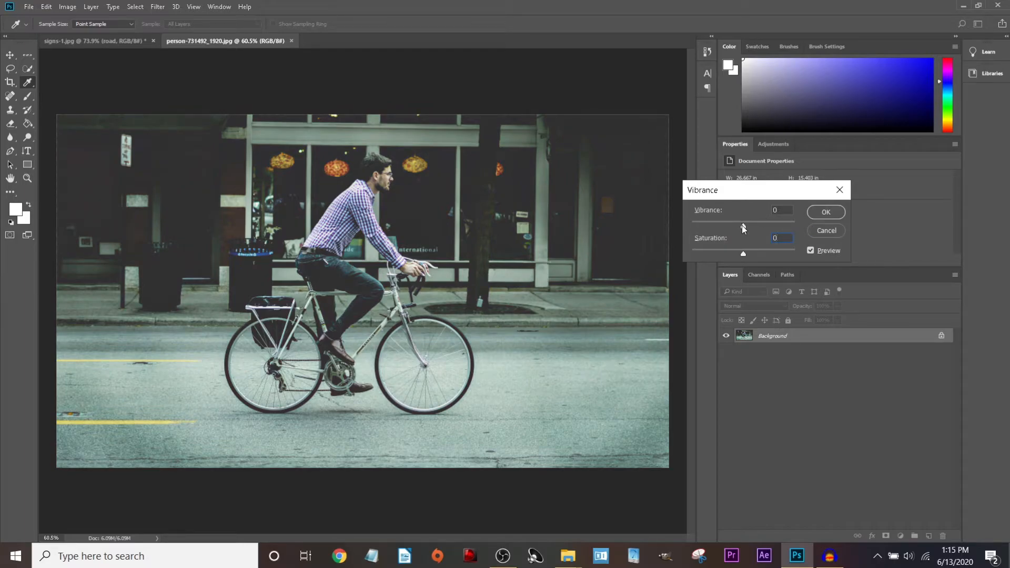
{"action": "left_click_drag", "start_coordinate": [742, 227], "coordinate": [750, 228]}
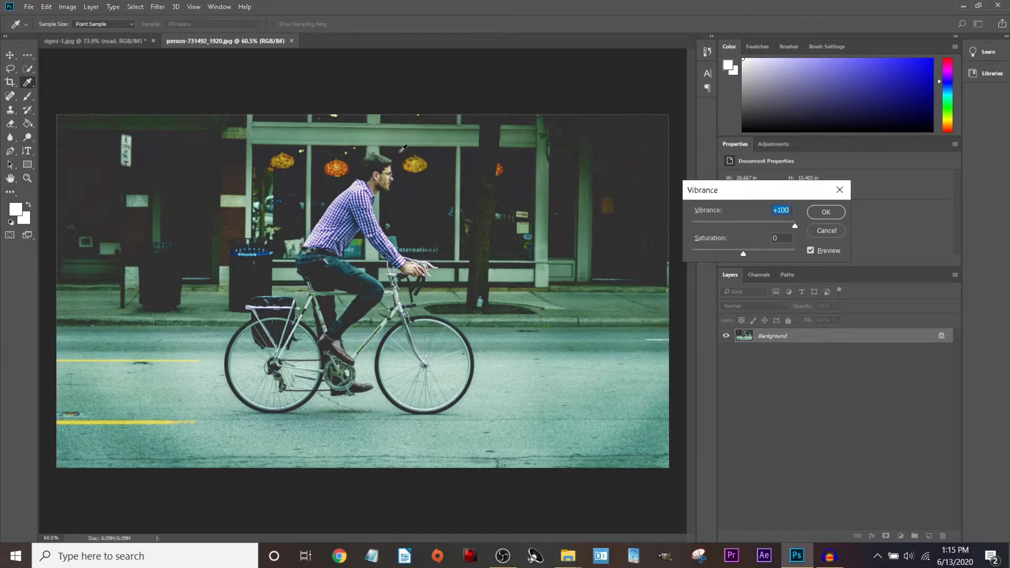
{"action": "left_click", "coordinate": [810, 251]}
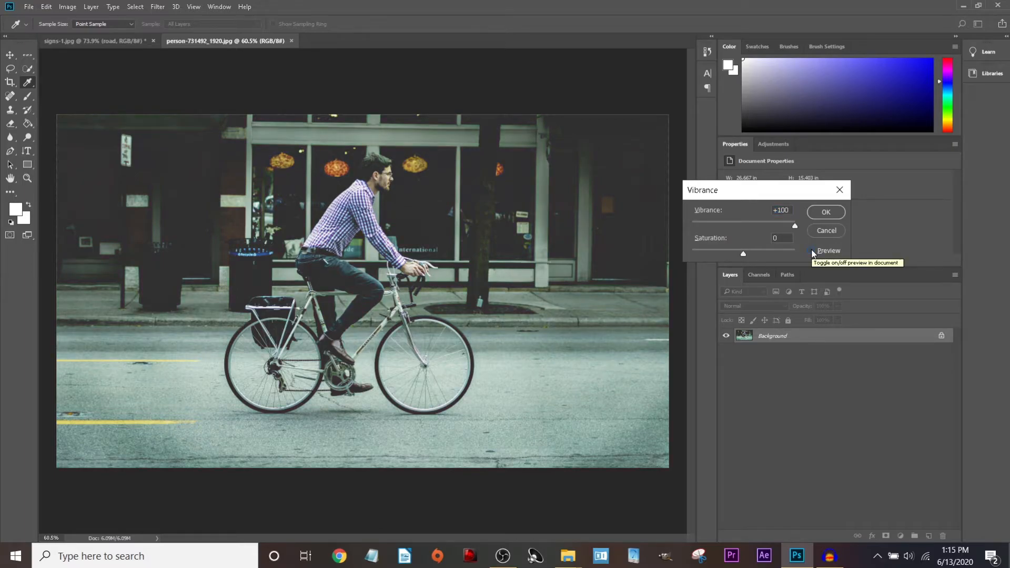
{"action": "left_click", "coordinate": [811, 251]}
{"action": "left_click", "coordinate": [810, 250]}
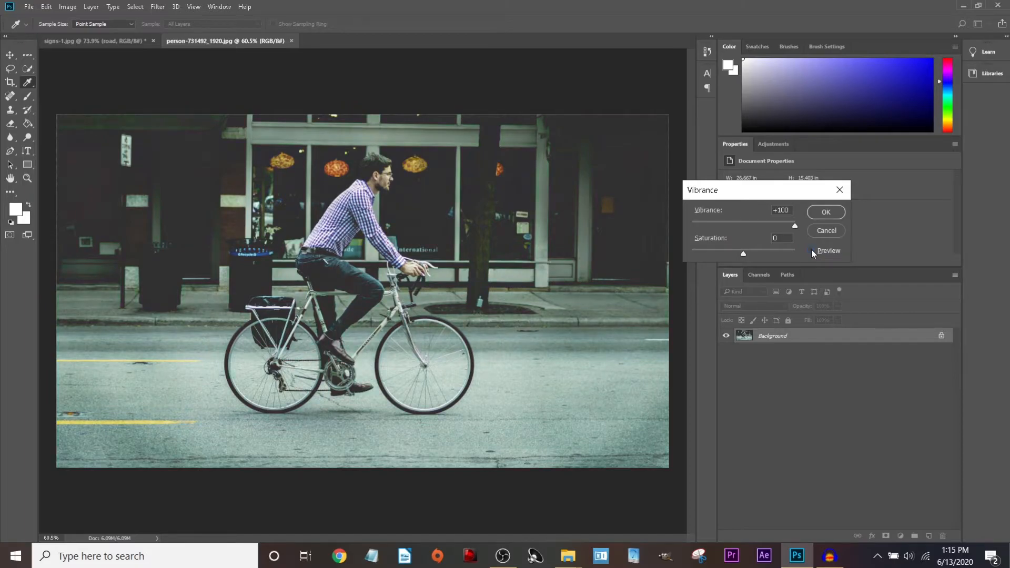
{"action": "left_click", "coordinate": [810, 251]}
Set Vibrance to 40 and Saturation to 10 and apply the adjustment.
{"action": "type", "text": "40"}
{"action": "left_click", "coordinate": [811, 251]}
{"action": "left_click_drag", "start_coordinate": [743, 256], "coordinate": [749, 254]}
{"action": "mouse_move", "coordinate": [748, 252]}
{"action": "left_mouse_down"}
{"action": "mouse_move", "coordinate": [802, 237]}
{"action": "mouse_move", "coordinate": [765, 258]}
{"action": "left_mouse_up"}
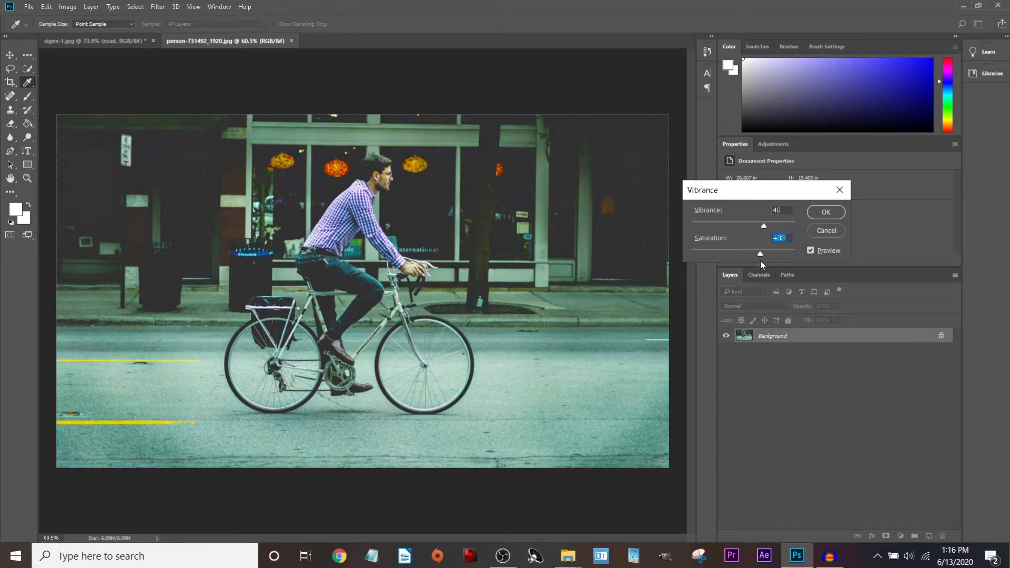
{"action": "type", "text": "10"}
{"action": "left_click", "coordinate": [825, 212]}
Open Image > Adjustments > Hue/Saturation for the cyclist photo.
{"action": "key", "text": "v"}
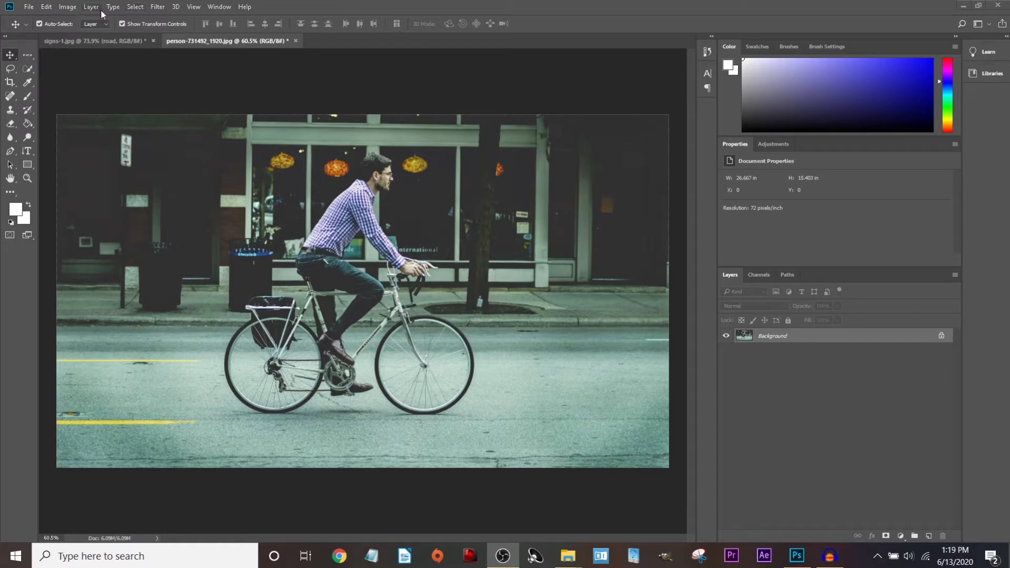
{"action": "left_click", "coordinate": [71, 8]}
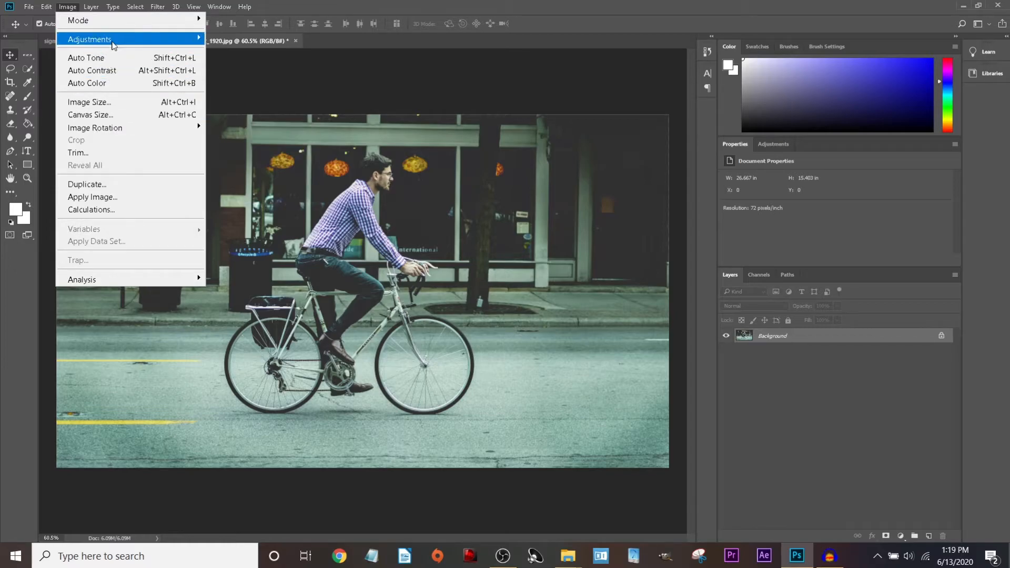
{"action": "mouse_move", "coordinate": [112, 45]}
{"action": "left_click", "coordinate": [245, 109]}
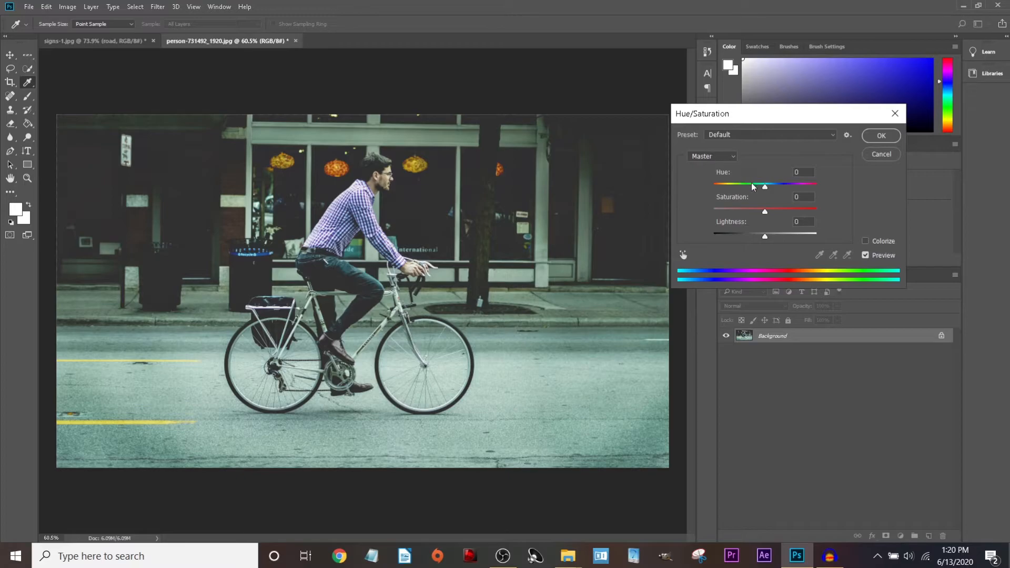
Experiment with the Master Hue, Saturation and Lightness sliders, then reset them to 0.
{"action": "left_click_drag", "start_coordinate": [765, 186], "coordinate": [811, 188]}
{"action": "left_click_drag", "start_coordinate": [765, 211], "coordinate": [797, 223]}
{"action": "left_click_drag", "start_coordinate": [765, 236], "coordinate": [722, 242]}
{"action": "left_click", "coordinate": [813, 174]}
{"action": "type", "text": "0"}
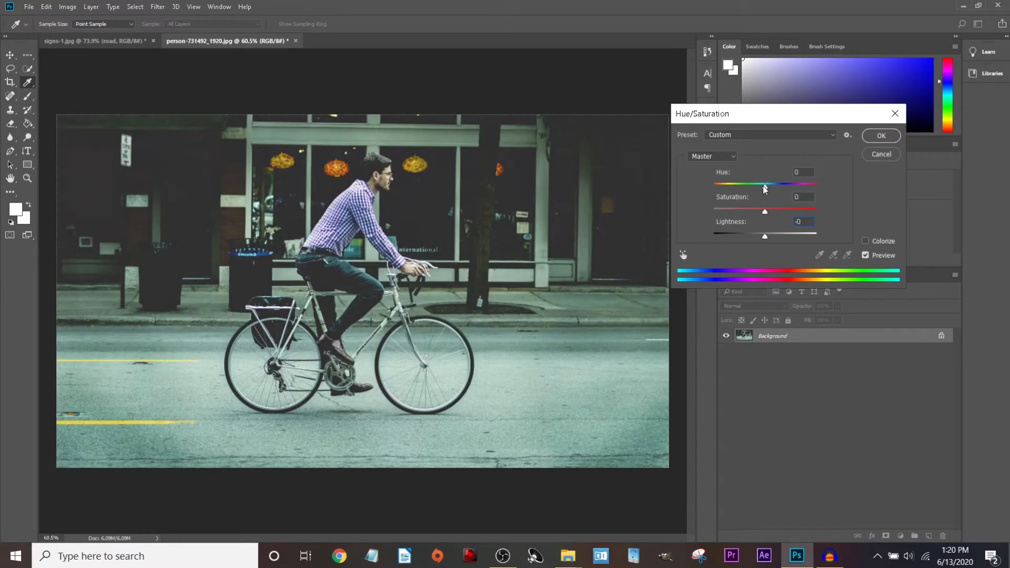
{"action": "left_click_drag", "start_coordinate": [764, 187], "coordinate": [794, 234]}
{"action": "type", "text": "0"}
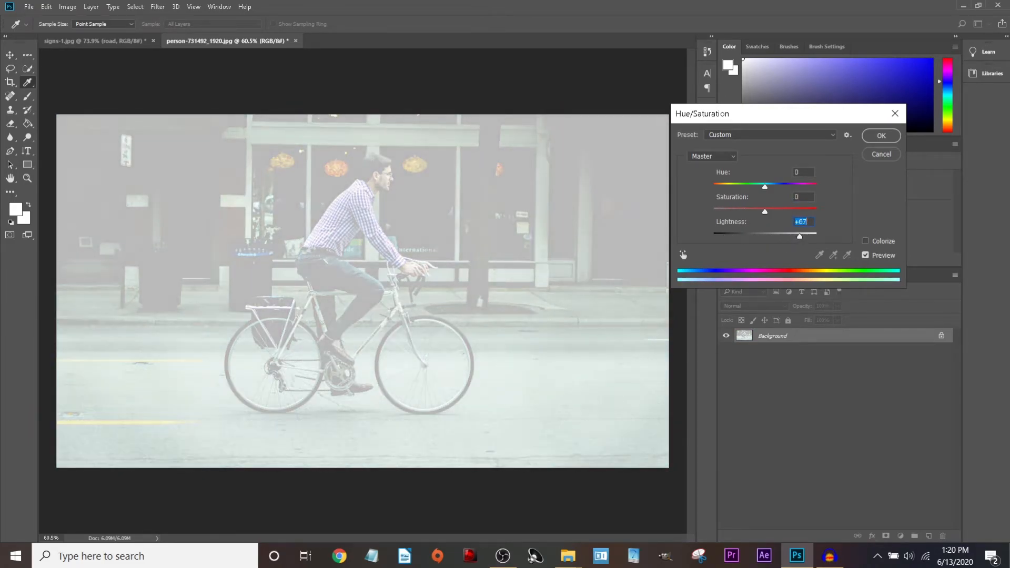
{"action": "type", "text": "0"}
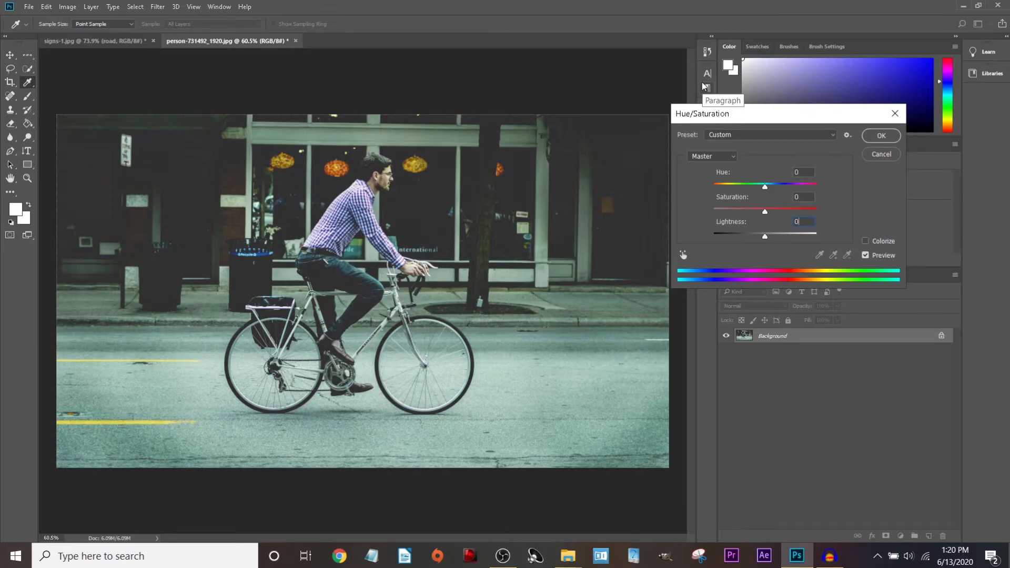
Limit the adjustment to Blues and shift their hue so the shirt turns green.
{"action": "left_click", "coordinate": [718, 156]}
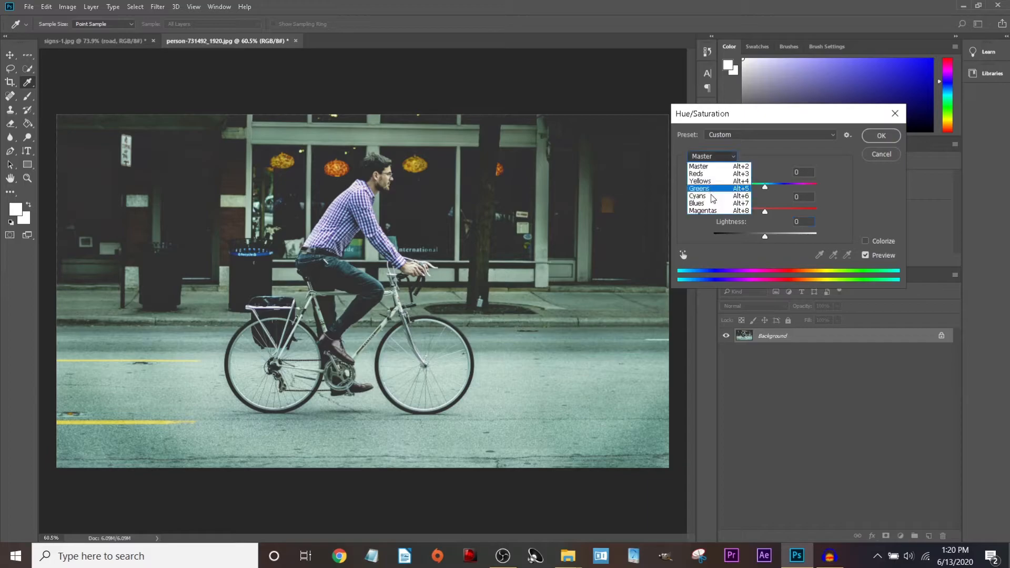
{"action": "left_click", "coordinate": [713, 204]}
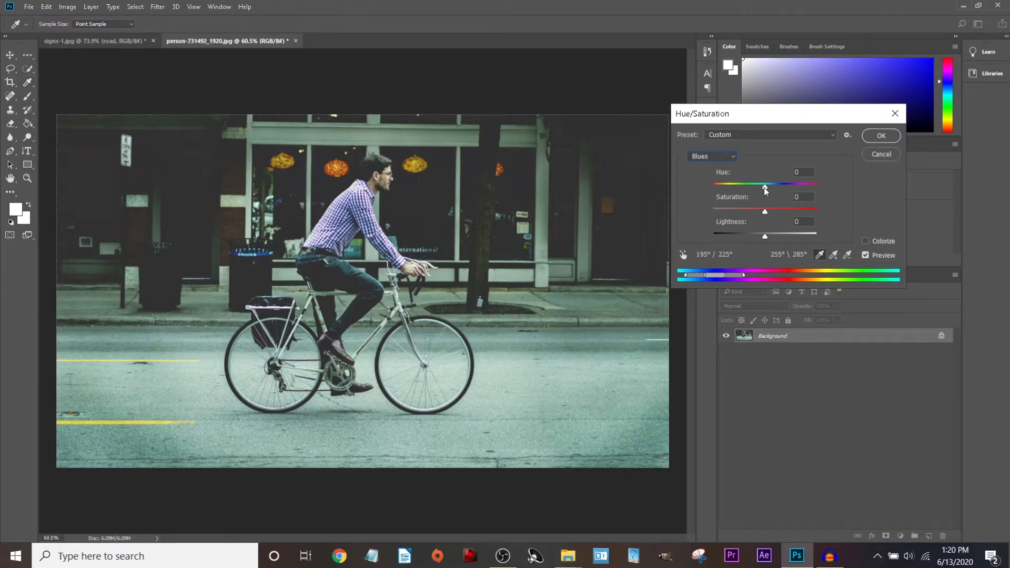
{"action": "left_click_drag", "start_coordinate": [764, 187], "coordinate": [754, 213]}
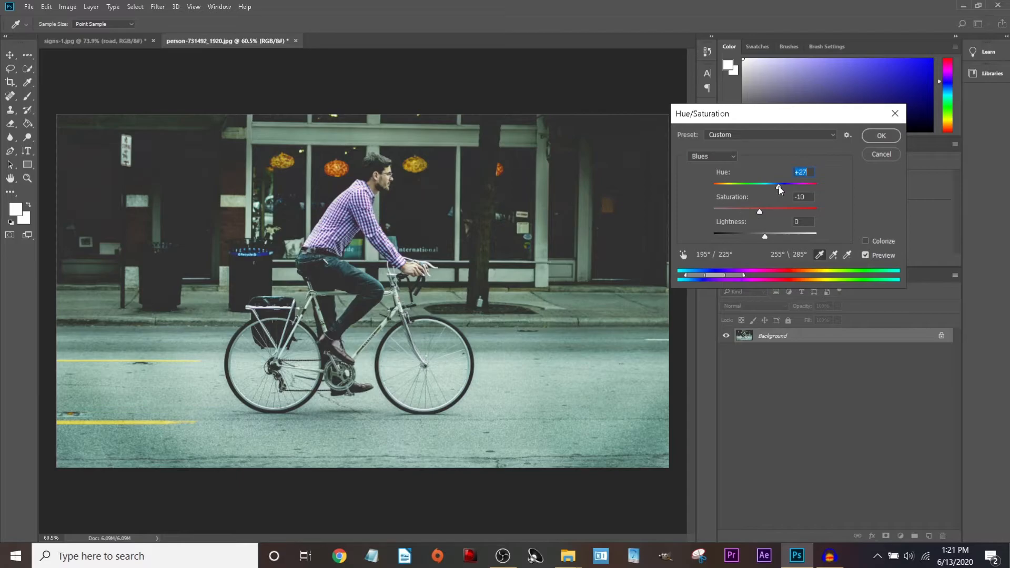
Try Lightness +63, Saturation +100 and Colorize, then remove Colorize and turn Preview off.
{"action": "left_click", "coordinate": [865, 255]}
{"action": "left_click", "coordinate": [866, 255]}
{"action": "mouse_move", "coordinate": [767, 235]}
{"action": "left_mouse_down"}
{"action": "mouse_move", "coordinate": [822, 224]}
{"action": "mouse_move", "coordinate": [706, 236]}
{"action": "mouse_move", "coordinate": [765, 238]}
{"action": "left_mouse_up"}
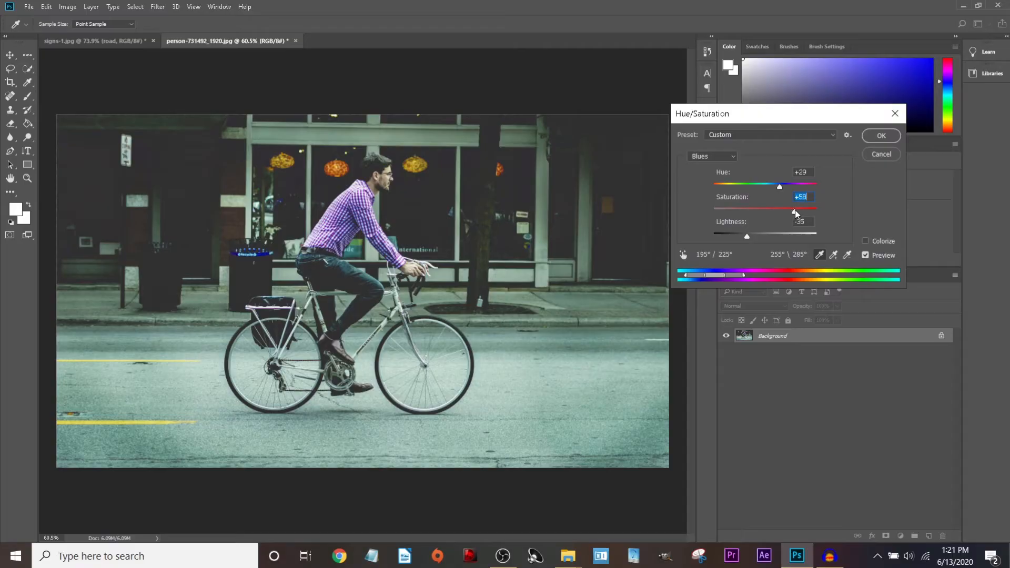
{"action": "left_click_drag", "start_coordinate": [794, 210], "coordinate": [825, 203]}
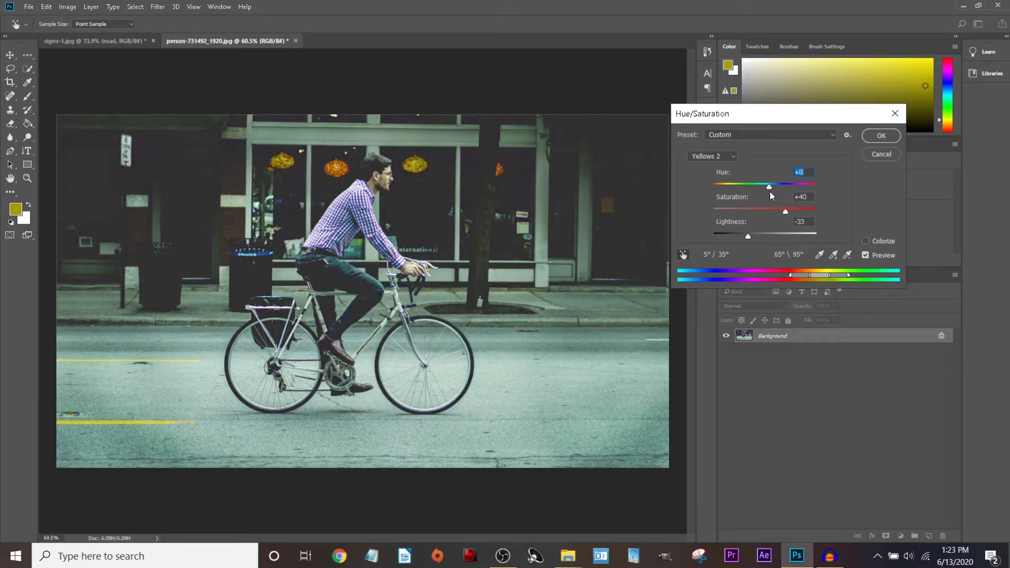
{"action": "left_click", "coordinate": [865, 241]}
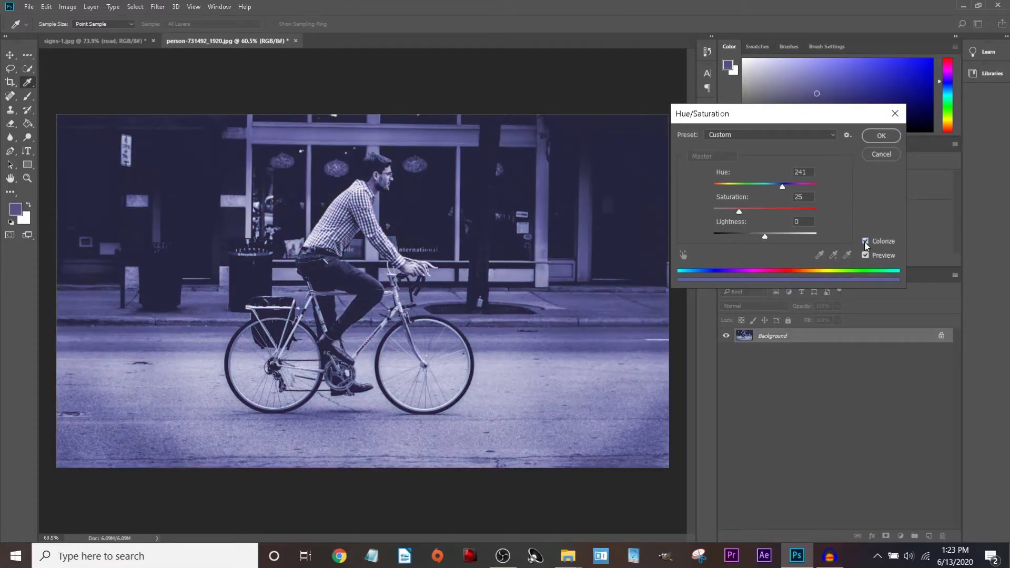
{"action": "left_click", "coordinate": [865, 242]}
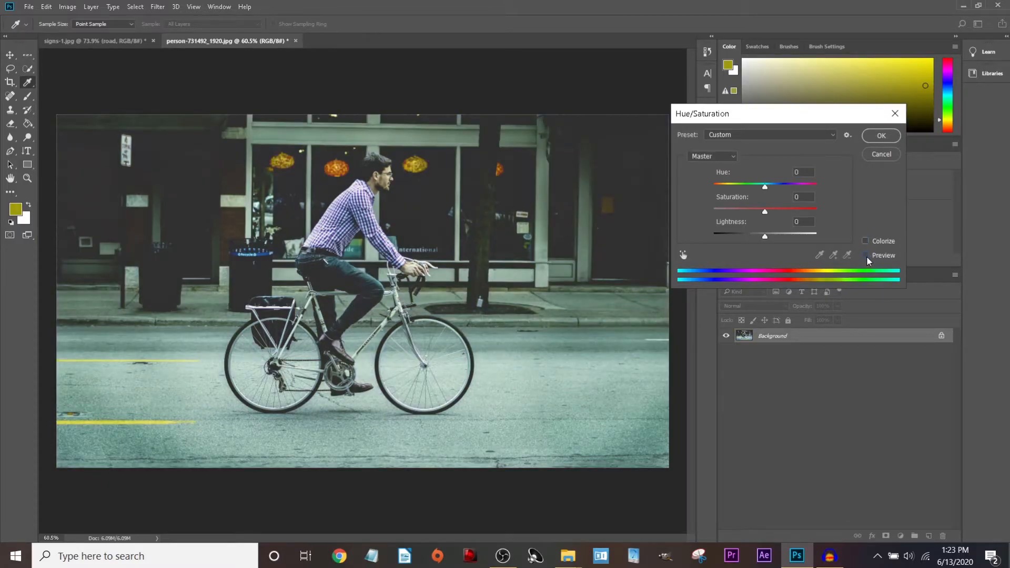
{"action": "left_click", "coordinate": [865, 256]}
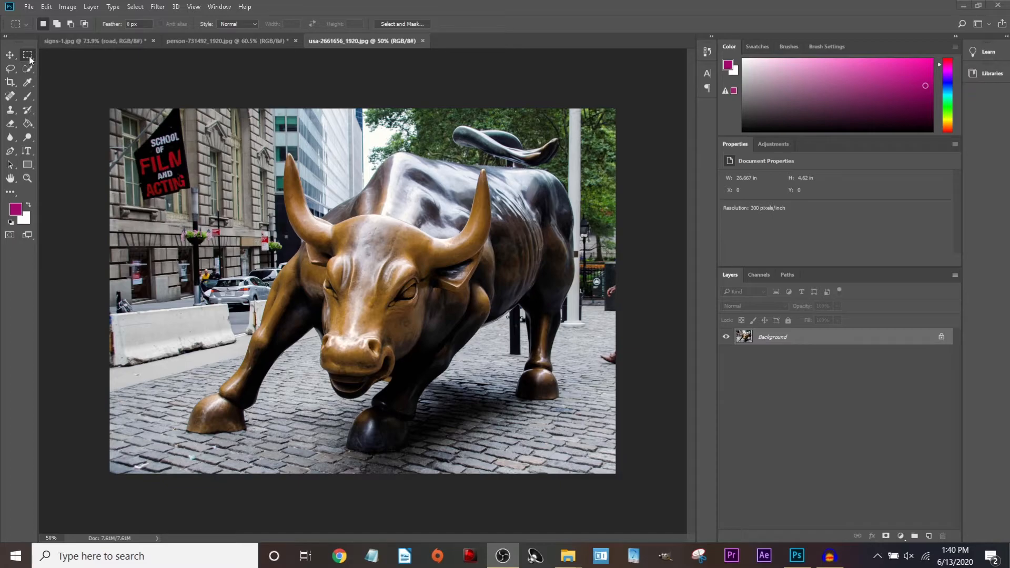
Marquee a rectangle around the bull and paint trial magenta strokes on its horn.
{"action": "left_click", "coordinate": [28, 57]}
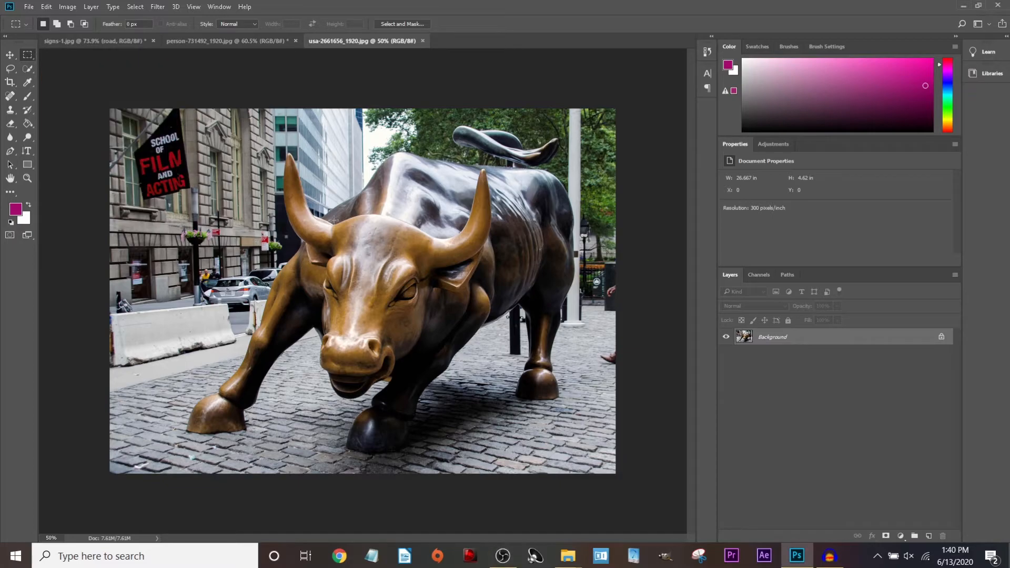
{"action": "left_click_drag", "start_coordinate": [269, 143], "coordinate": [617, 478]}
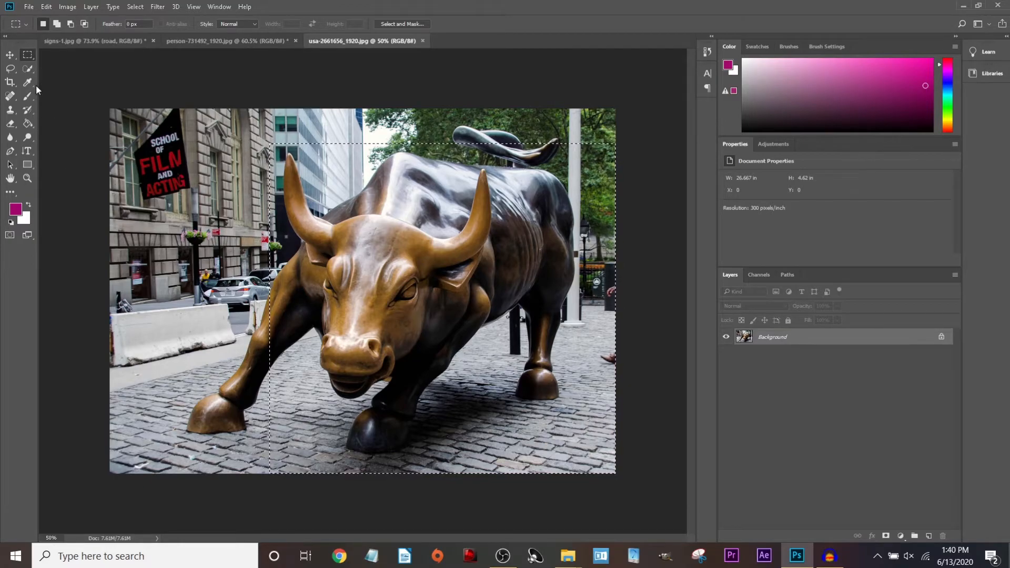
{"action": "left_click", "coordinate": [28, 95]}
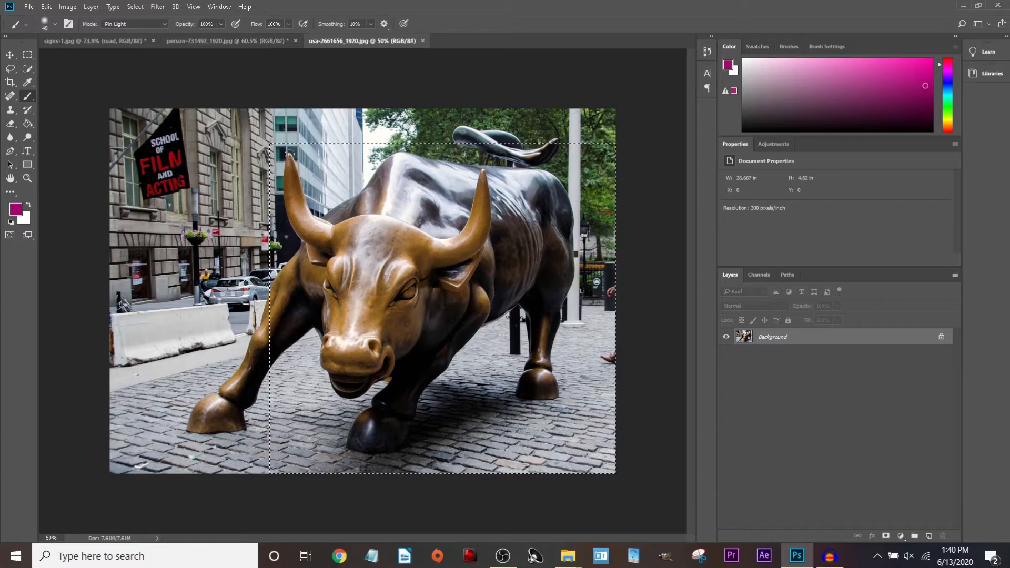
{"action": "left_click_drag", "start_coordinate": [288, 154], "coordinate": [291, 167]}
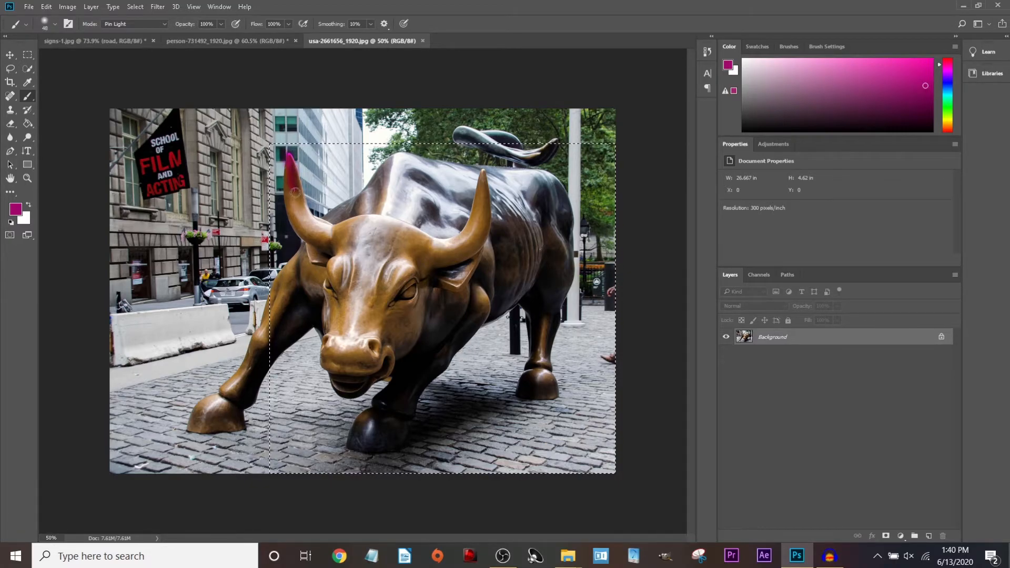
{"action": "left_click_drag", "start_coordinate": [306, 226], "coordinate": [344, 232]}
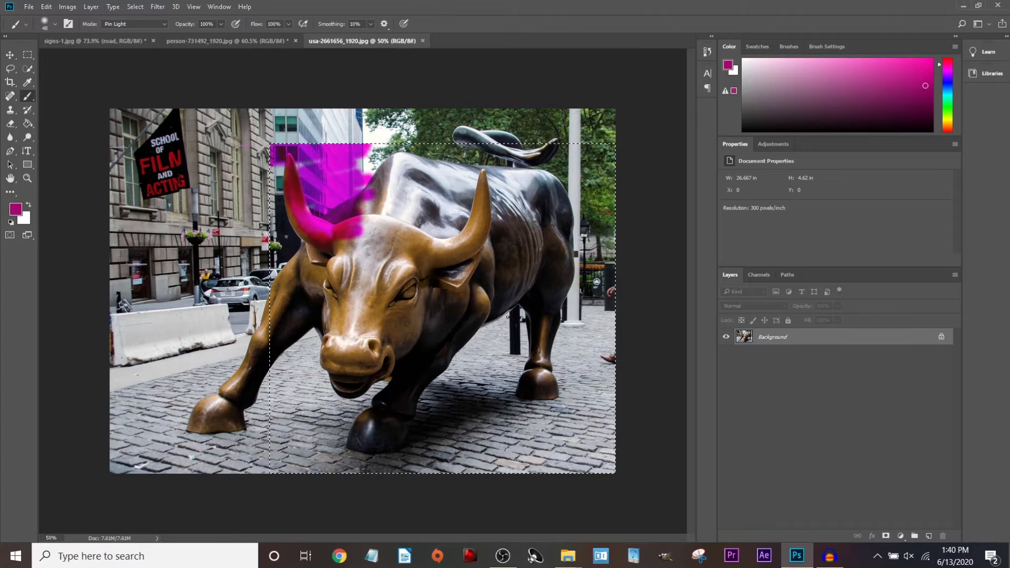
Enlarge the brush to 136 px, paint the selection magenta, then undo the painting.
{"action": "left_click", "coordinate": [55, 24]}
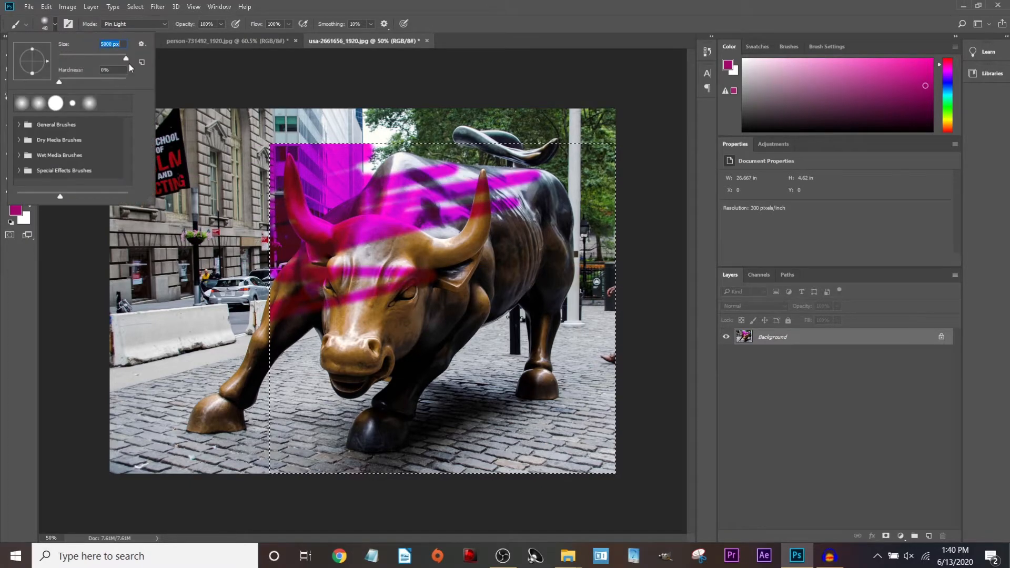
{"action": "left_click_drag", "start_coordinate": [107, 72], "coordinate": [99, 74]}
{"action": "mouse_move", "coordinate": [281, 196]}
{"action": "left_mouse_down"}
{"action": "mouse_move", "coordinate": [447, 184]}
{"action": "mouse_move", "coordinate": [332, 202]}
{"action": "left_mouse_up"}
{"action": "mouse_move", "coordinate": [591, 161]}
{"action": "left_mouse_down"}
{"action": "mouse_move", "coordinate": [378, 337]}
{"action": "mouse_move", "coordinate": [341, 411]}
{"action": "mouse_move", "coordinate": [579, 316]}
{"action": "mouse_move", "coordinate": [278, 282]}
{"action": "left_mouse_up"}
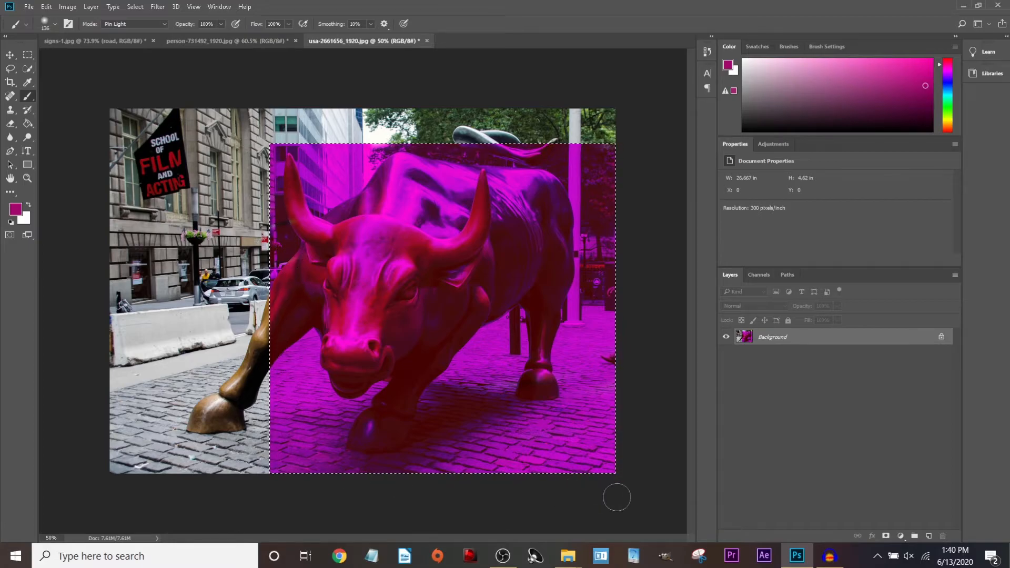
{"action": "scroll", "coordinate": [254, 205], "scroll_direction": "up", "scroll_amount": 5}
{"action": "scroll", "coordinate": [254, 205], "scroll_direction": "down", "scroll_amount": 5}
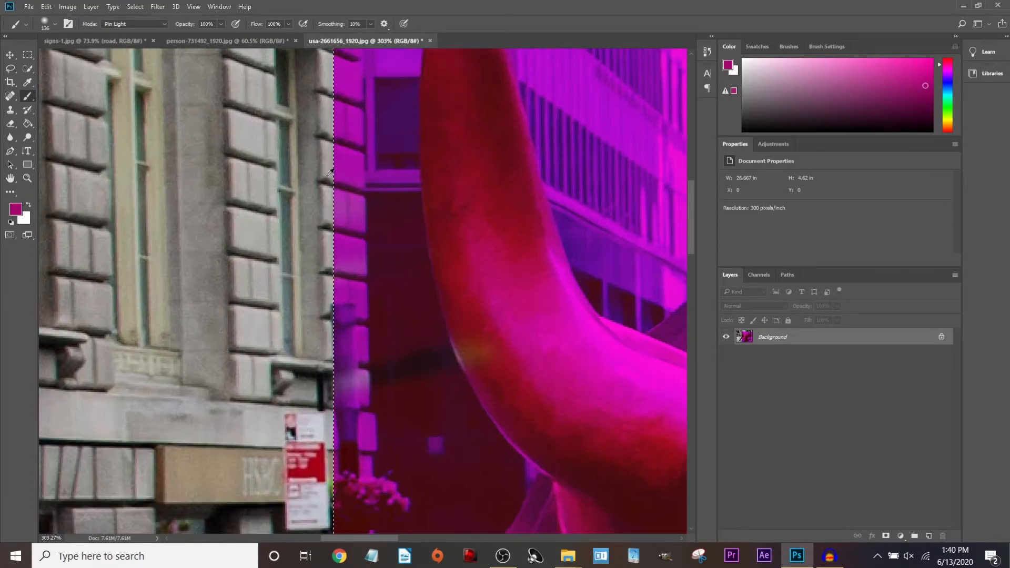
{"action": "key", "text": "ctrl+z"}
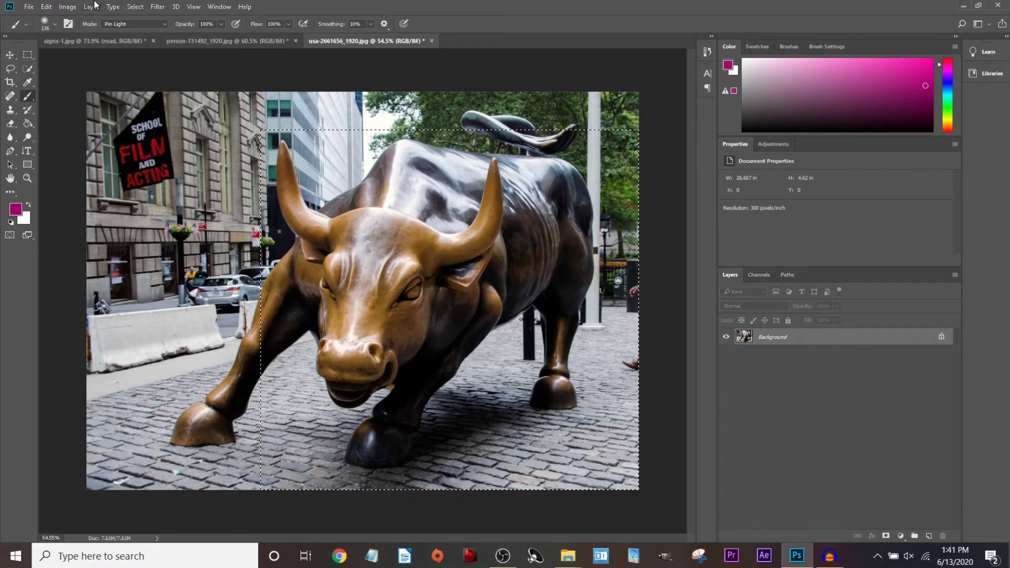
Nudge the rectangle selection and add areas below it, around the tail and toward the flag.
{"action": "left_click", "coordinate": [29, 55]}
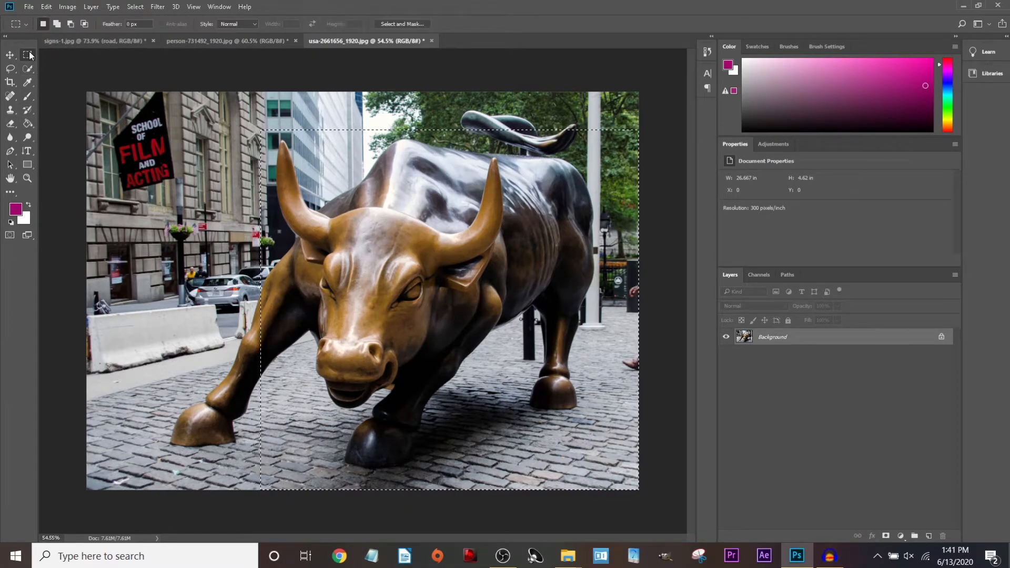
{"action": "left_click_drag", "start_coordinate": [263, 131], "coordinate": [267, 133]}
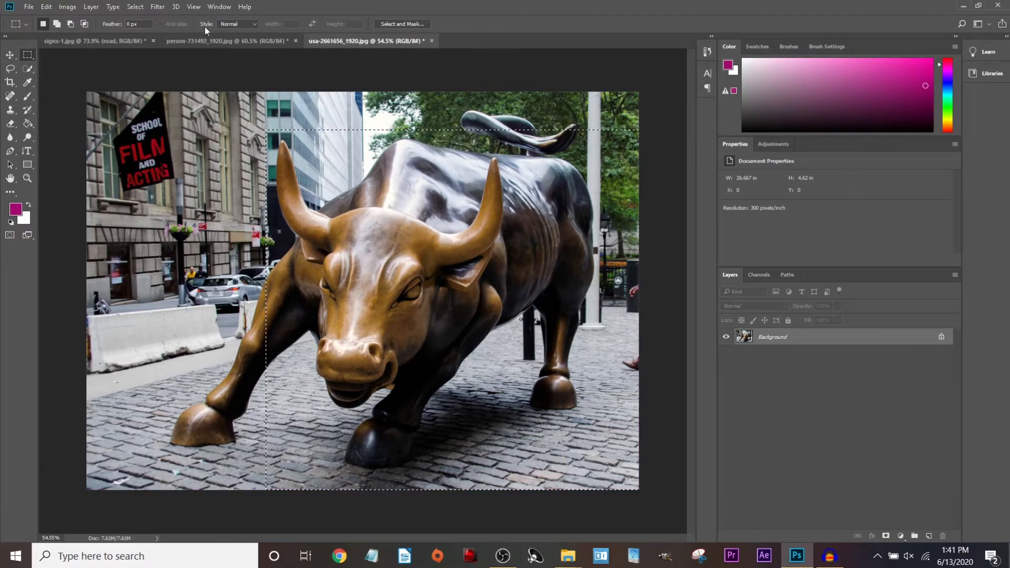
{"action": "left_click", "coordinate": [57, 24]}
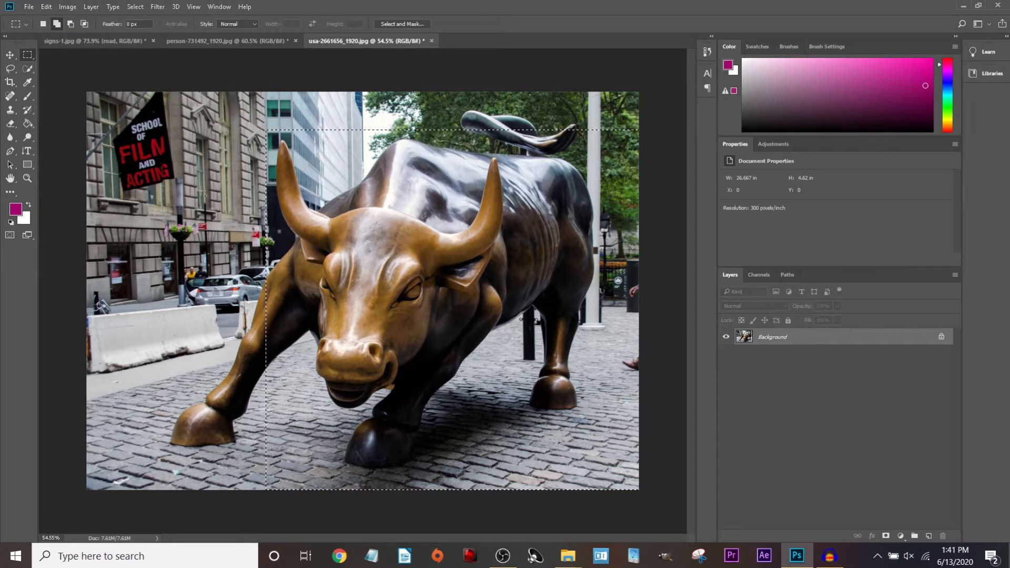
{"action": "left_click_drag", "start_coordinate": [171, 251], "coordinate": [269, 492]}
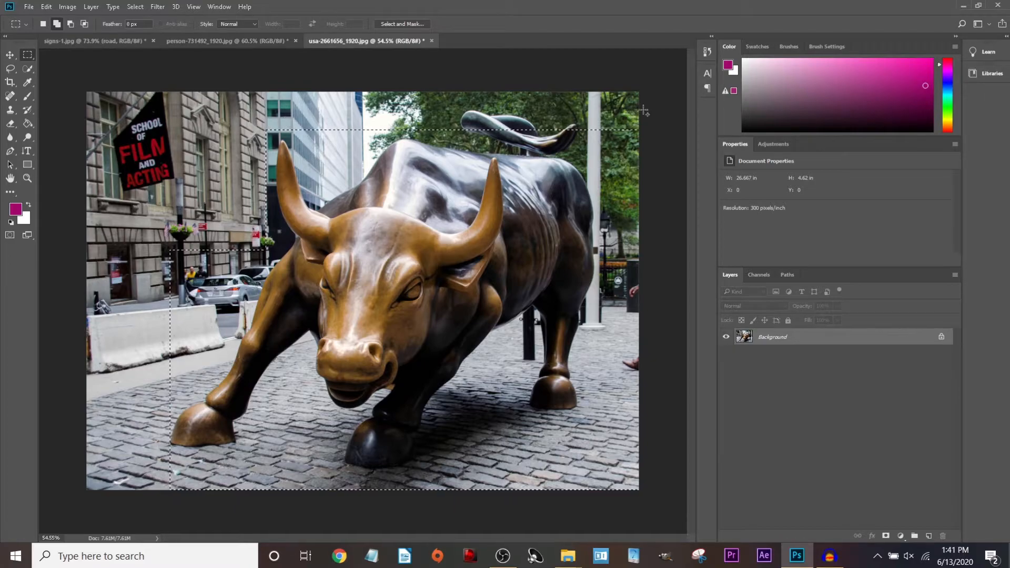
{"action": "left_click_drag", "start_coordinate": [678, 101], "coordinate": [452, 136]}
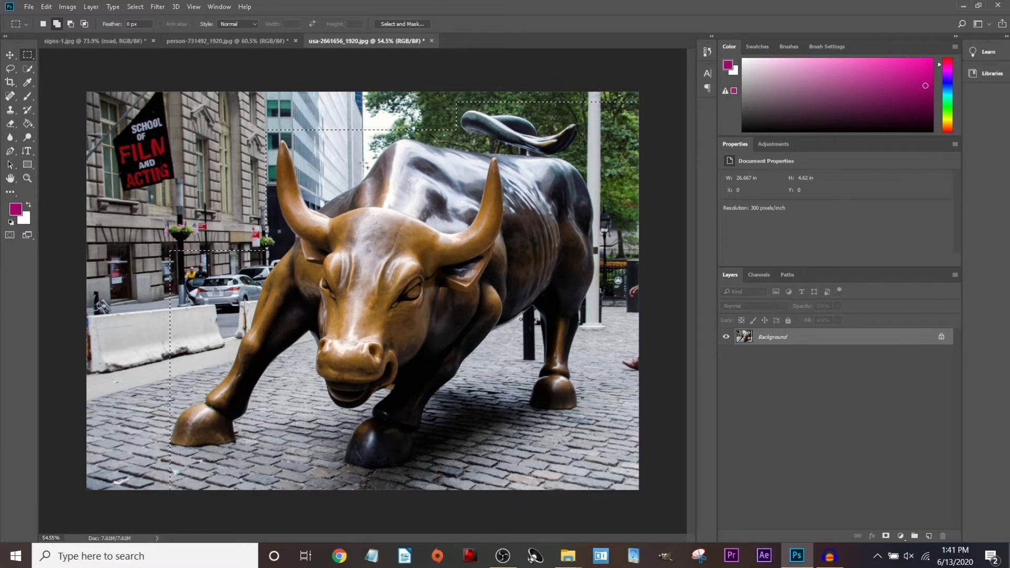
{"action": "left_click_drag", "start_coordinate": [456, 102], "coordinate": [71, 136]}
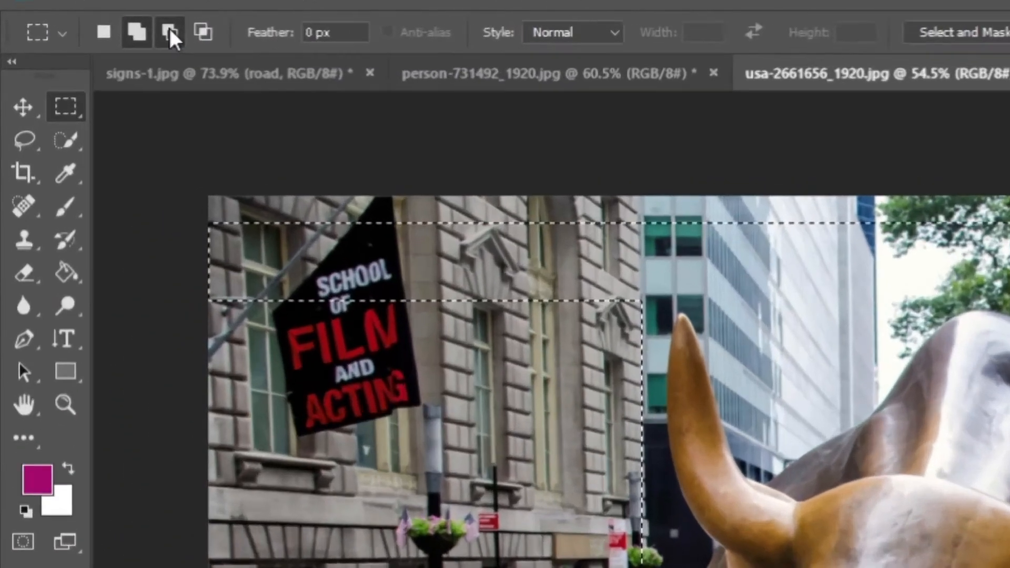
Subtract the left buildings, parked car and a bottom strip from the selection.
{"action": "left_click", "coordinate": [170, 32]}
{"action": "left_click_drag", "start_coordinate": [204, 218], "coordinate": [750, 291]}
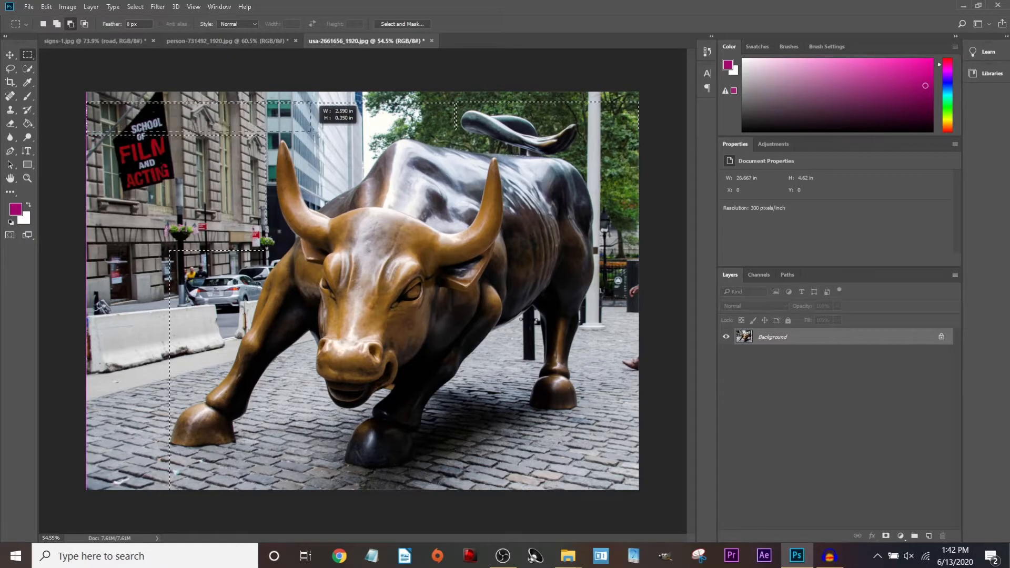
{"action": "left_click_drag", "start_coordinate": [434, 135], "coordinate": [460, 133]}
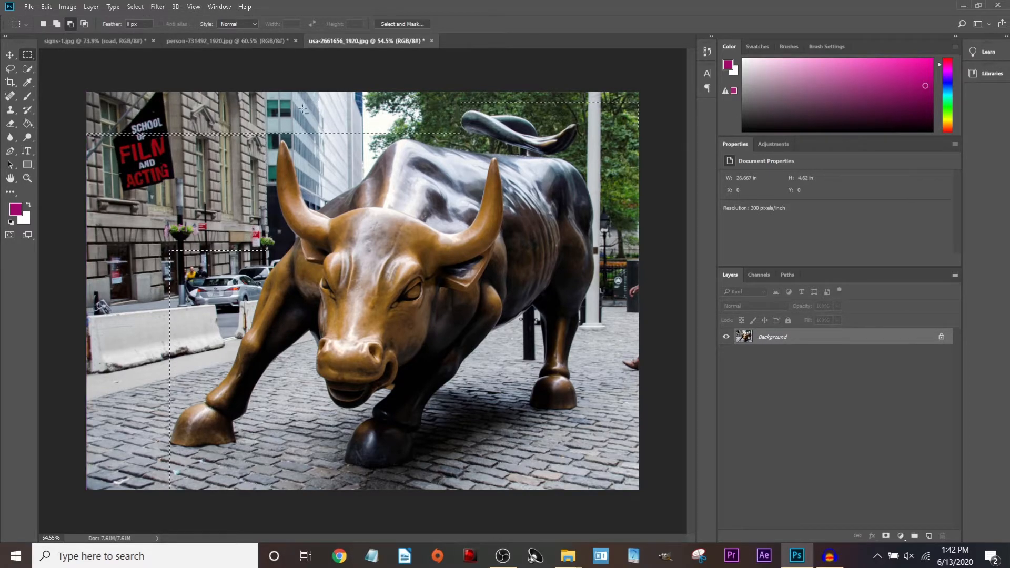
{"action": "left_click_drag", "start_coordinate": [87, 130], "coordinate": [269, 242]}
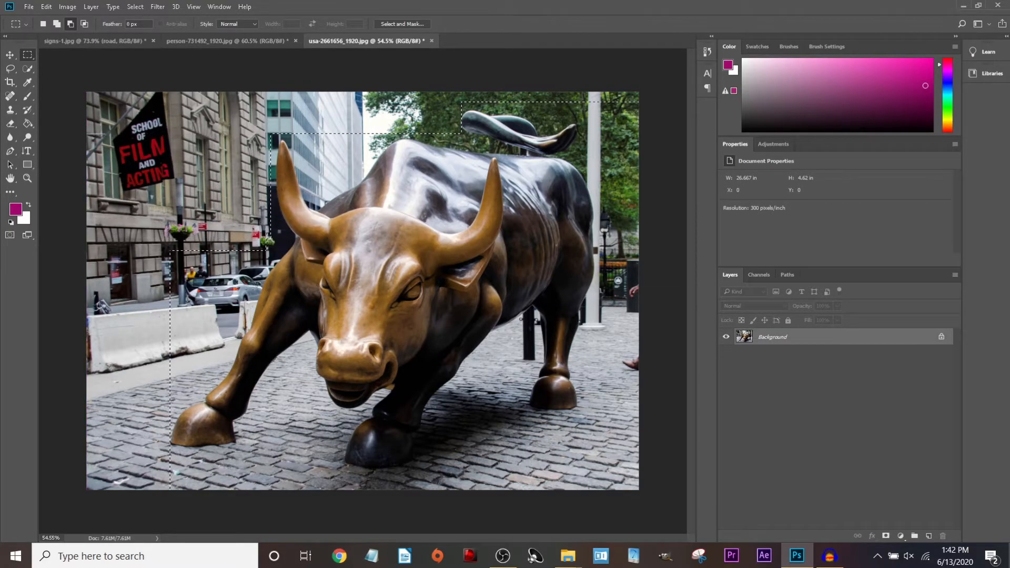
{"action": "left_click_drag", "start_coordinate": [140, 223], "coordinate": [257, 309]}
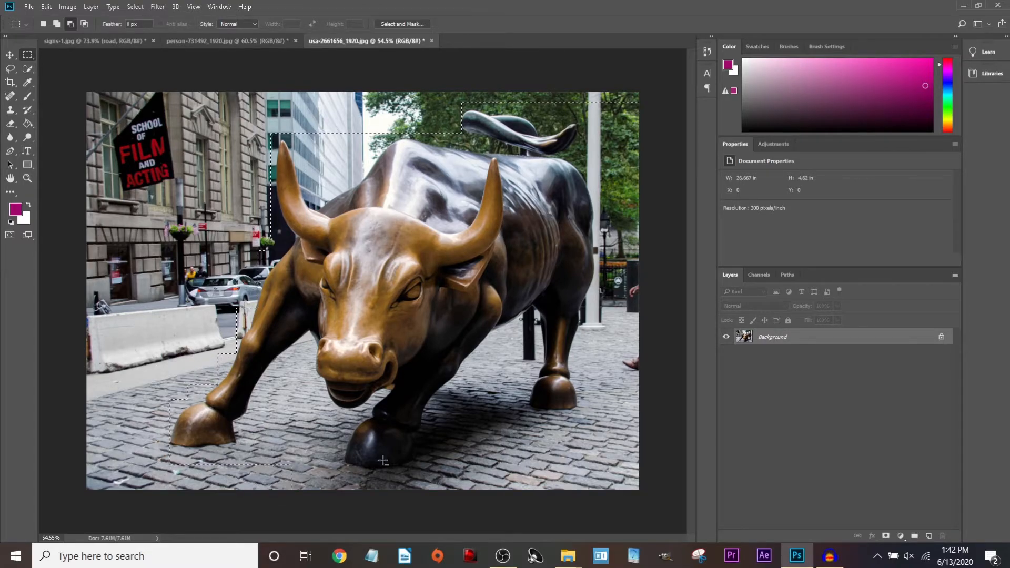
{"action": "left_click_drag", "start_coordinate": [252, 470], "coordinate": [639, 480]}
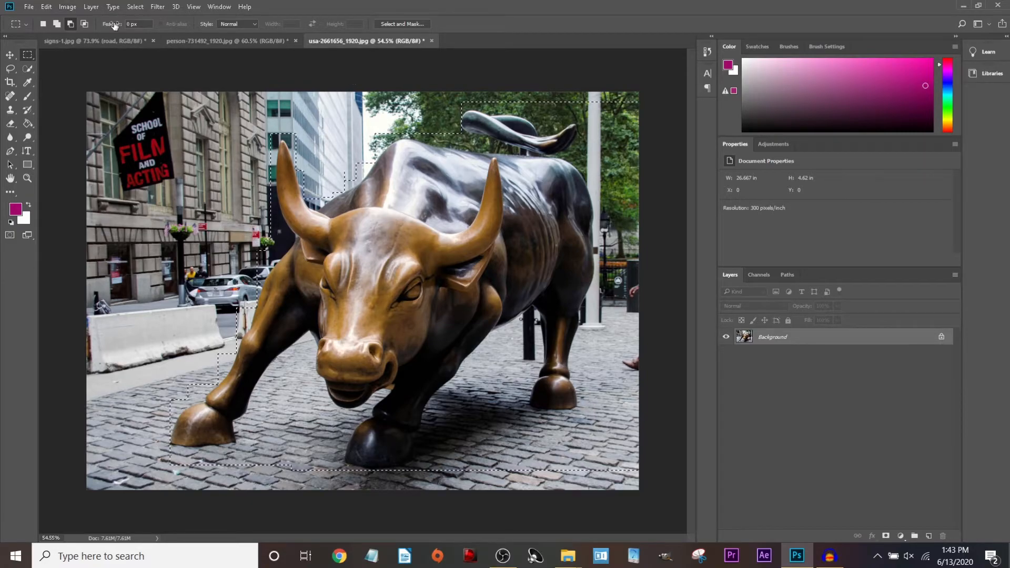
{"action": "left_click", "coordinate": [67, 6]}
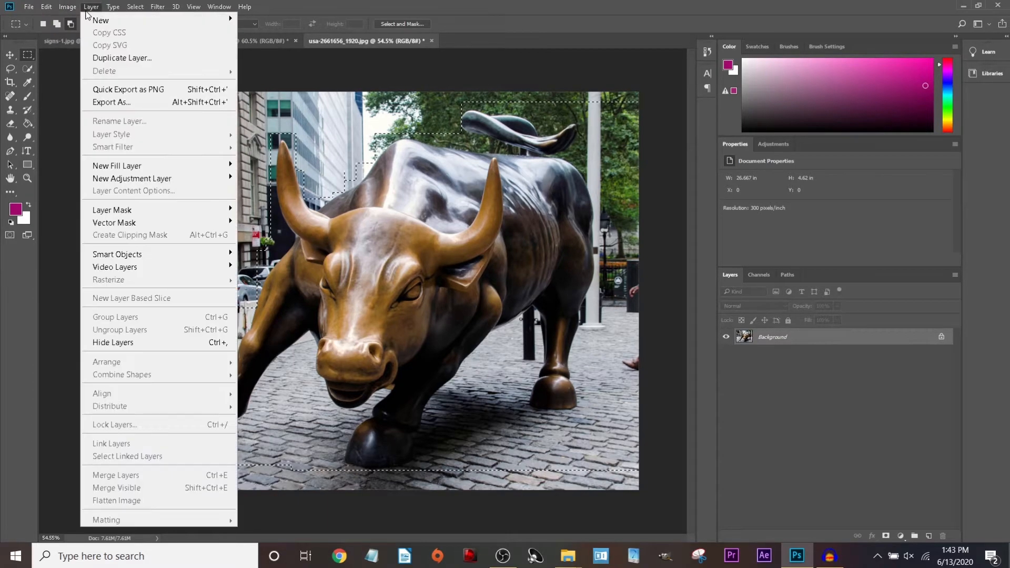
Apply Brightness/Contrast to the selected bull with Brightness -46 and Contrast 72.
{"action": "mouse_move", "coordinate": [95, 45]}
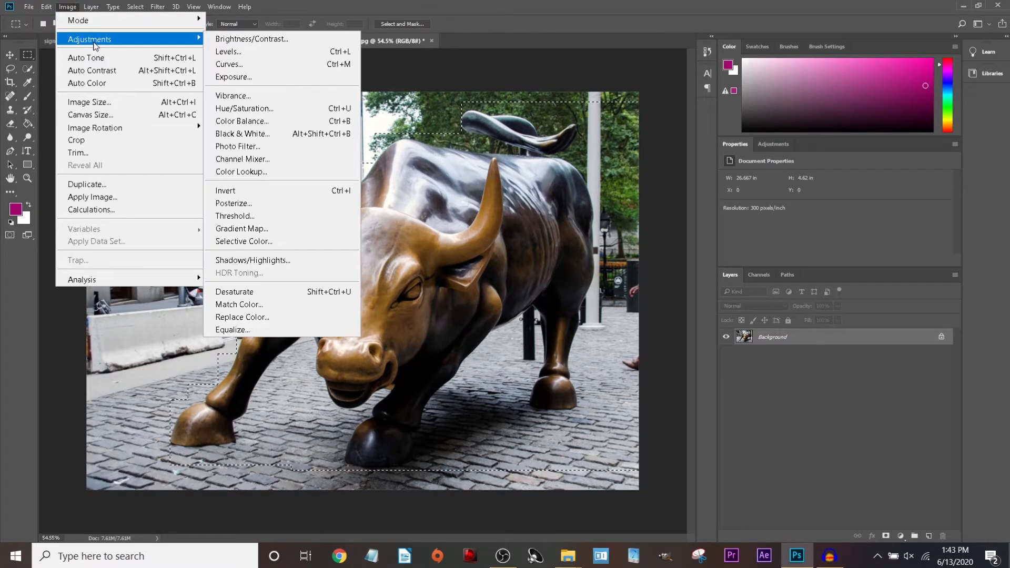
{"action": "left_click", "coordinate": [278, 41]}
{"action": "left_click_drag", "start_coordinate": [728, 205], "coordinate": [787, 205]}
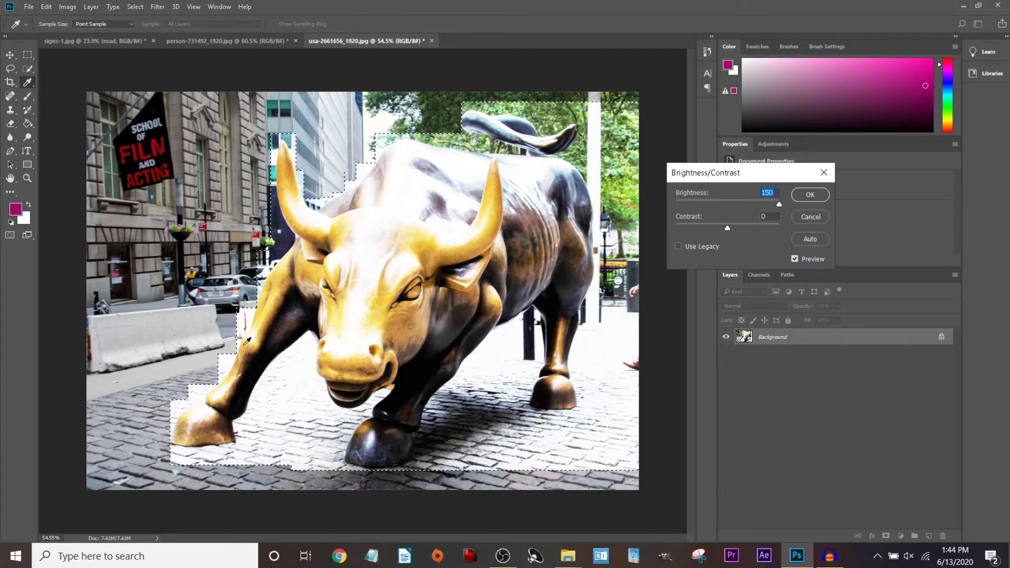
{"action": "left_click_drag", "start_coordinate": [731, 204], "coordinate": [718, 206]}
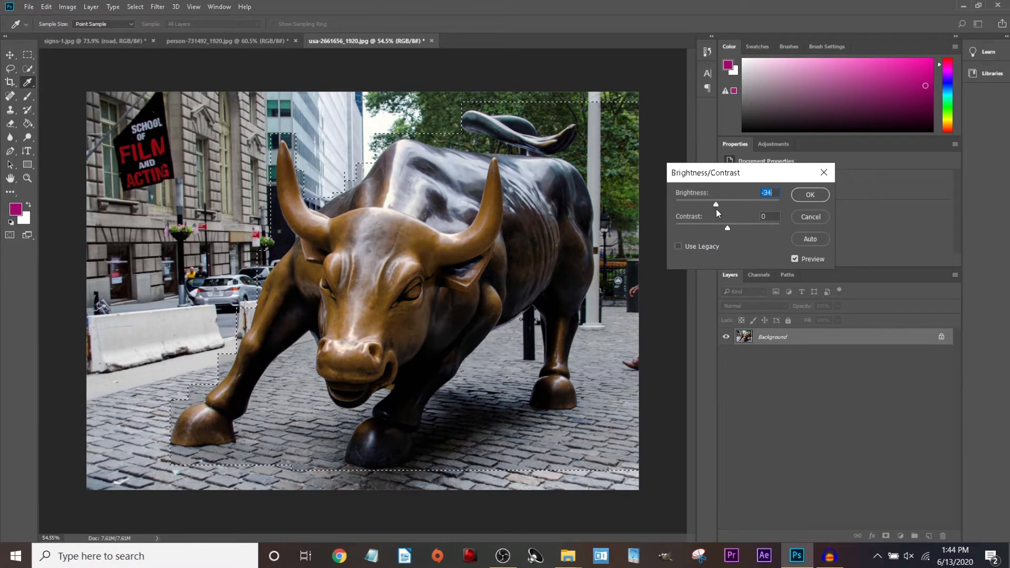
{"action": "left_click_drag", "start_coordinate": [727, 229], "coordinate": [784, 227]}
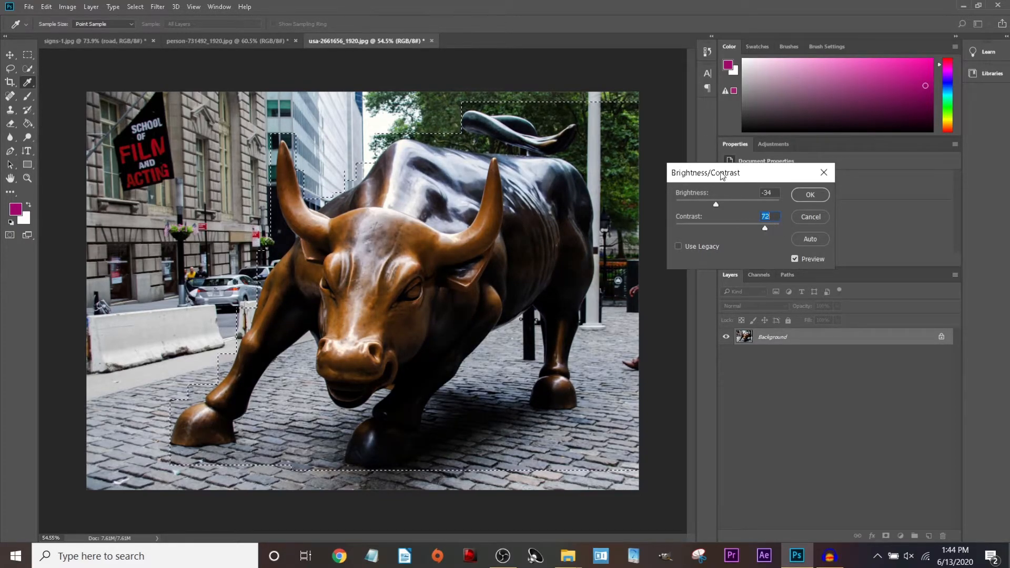
{"action": "left_click_drag", "start_coordinate": [716, 204], "coordinate": [711, 205]}
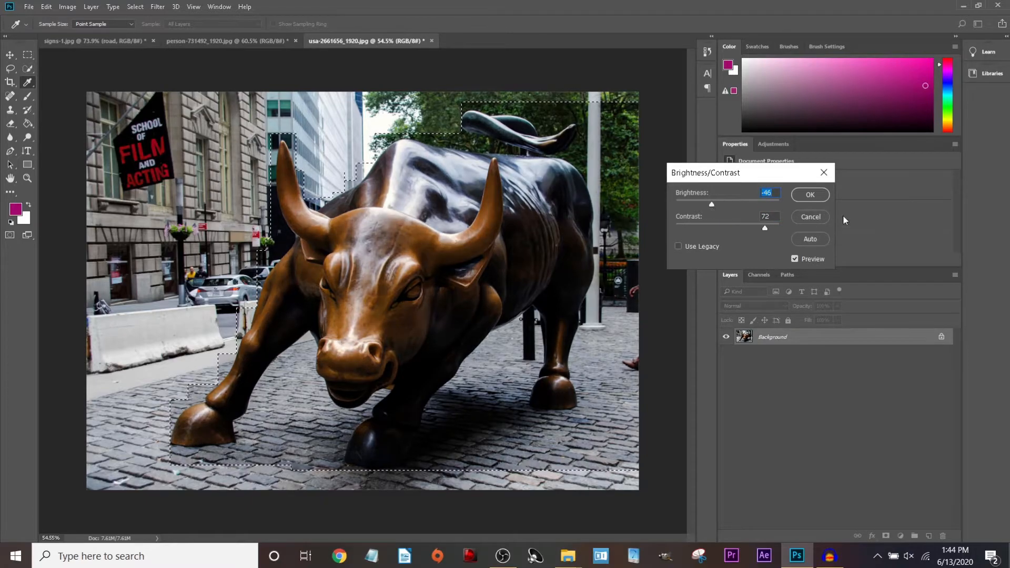
{"action": "left_click", "coordinate": [793, 259]}
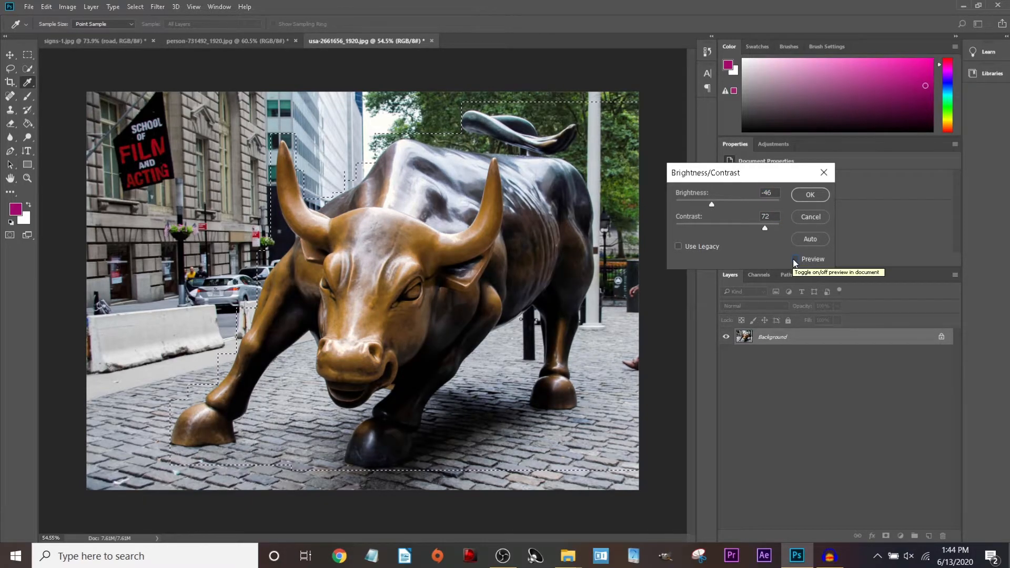
{"action": "left_click", "coordinate": [793, 259]}
{"action": "left_click", "coordinate": [803, 196]}
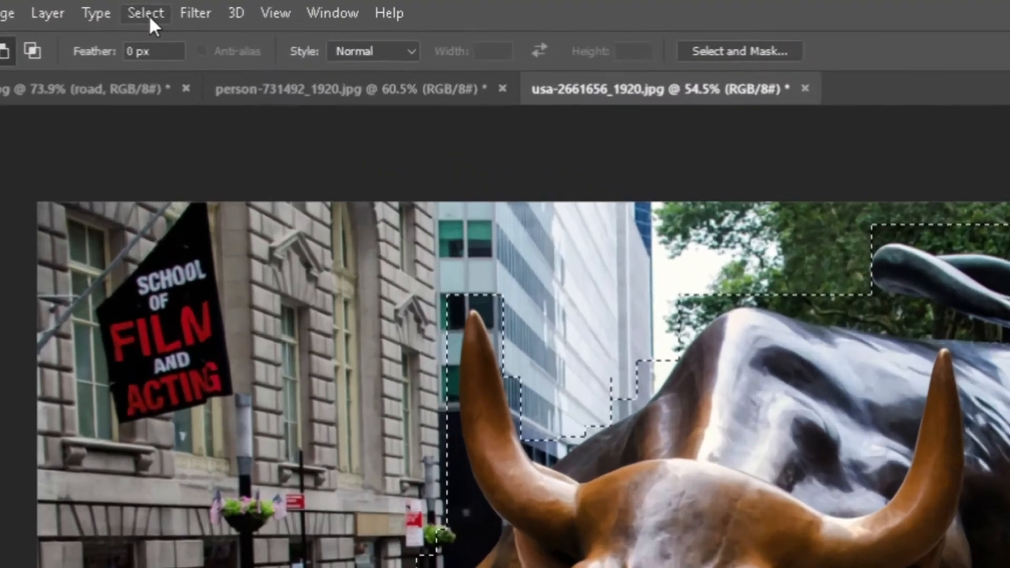
Invert the selection to the bull's surroundings and fit the whole photo on screen.
{"action": "left_click", "coordinate": [136, 6]}
{"action": "left_click", "coordinate": [230, 156]}
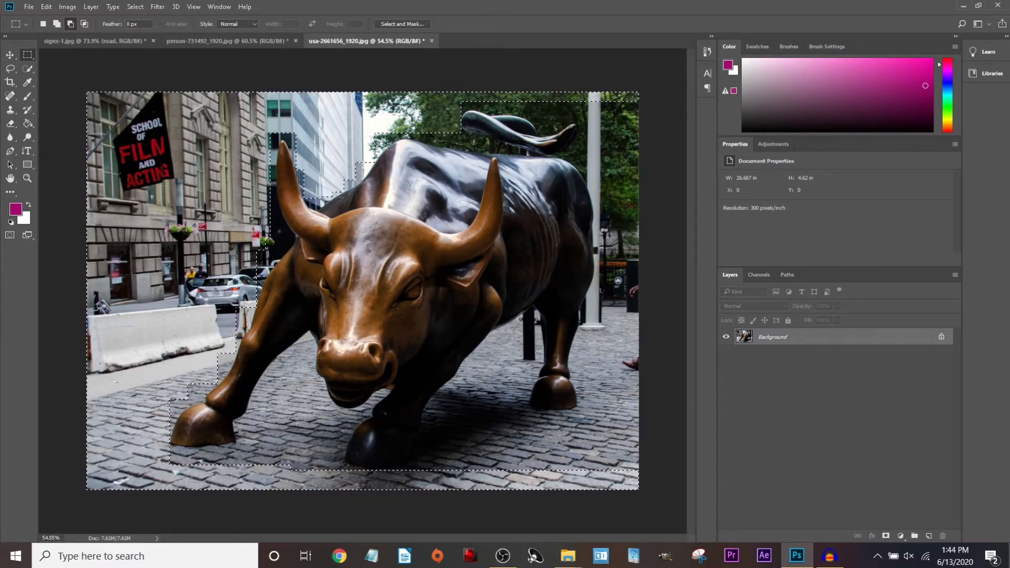
{"action": "scroll", "coordinate": [130, 360], "scroll_direction": "up", "scroll_amount": 4}
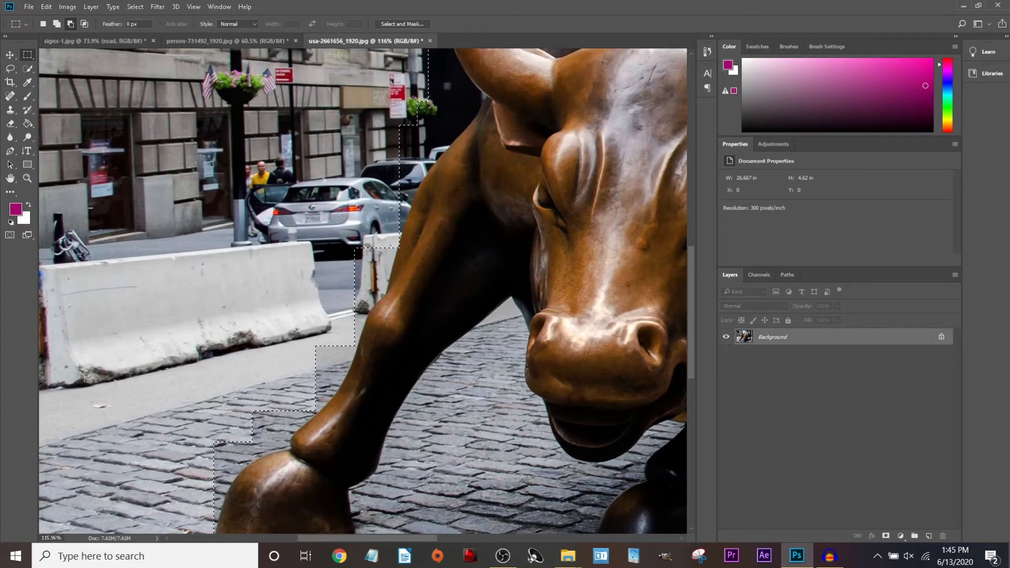
{"action": "left_click_drag", "start_coordinate": [148, 363], "coordinate": [414, 372]}
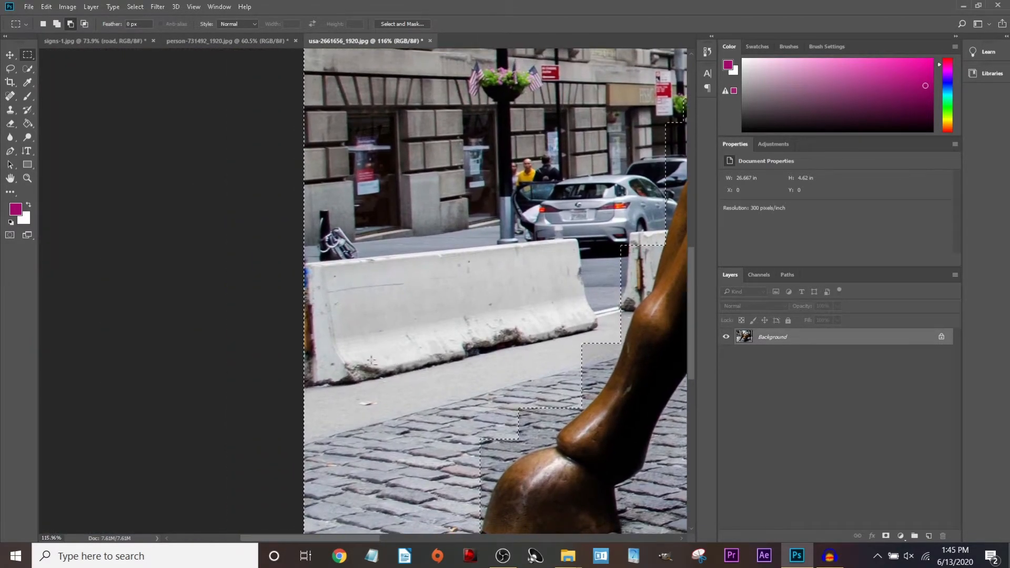
{"action": "key", "text": "ctrl+0"}
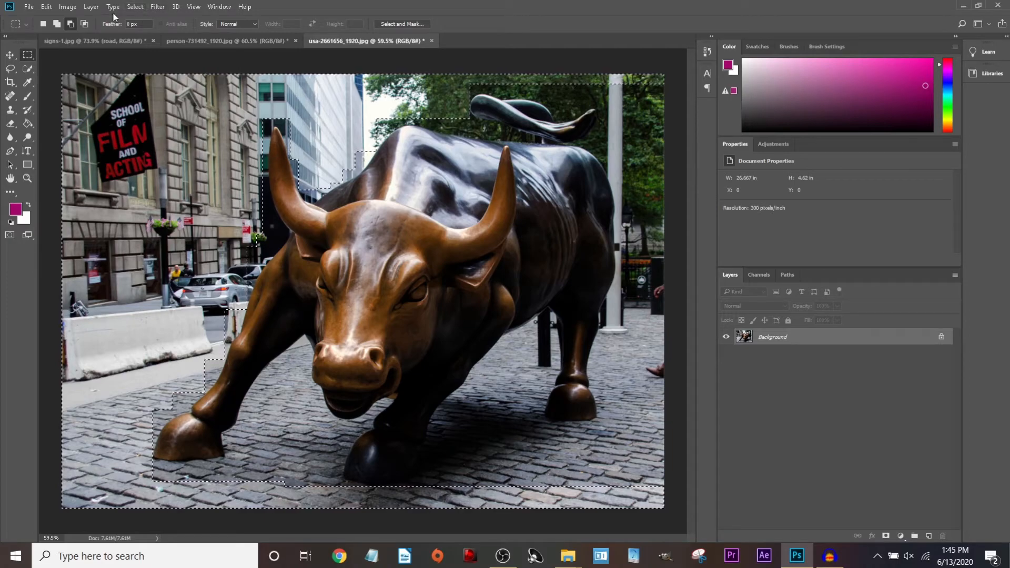
Paint trial magenta strokes along the bottom and barrier, then undo them.
{"action": "key", "text": "b"}
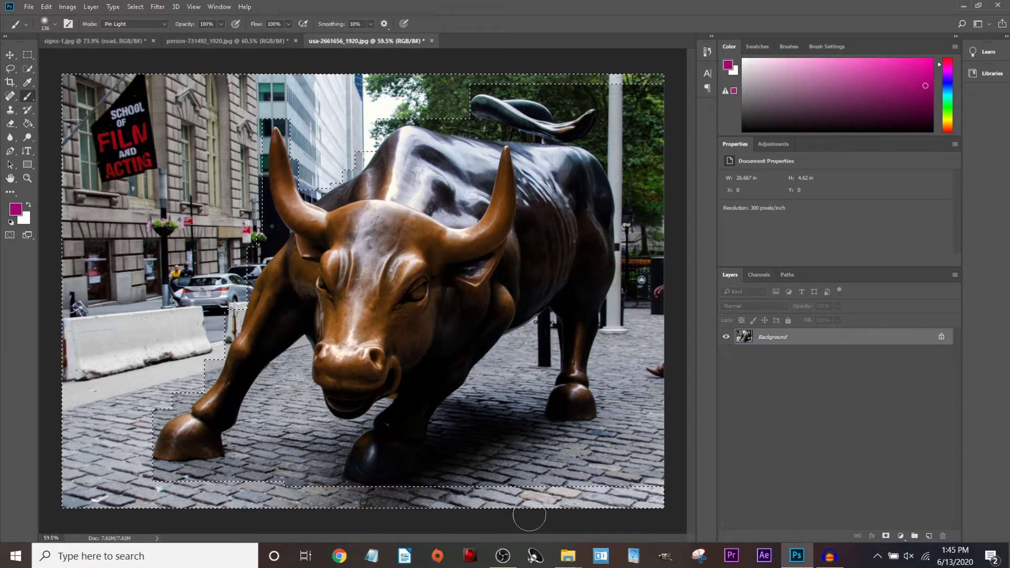
{"action": "mouse_move", "coordinate": [654, 489]}
{"action": "left_mouse_down"}
{"action": "mouse_move", "coordinate": [122, 494]}
{"action": "mouse_move", "coordinate": [34, 506]}
{"action": "mouse_move", "coordinate": [65, 493]}
{"action": "mouse_move", "coordinate": [41, 470]}
{"action": "left_mouse_up"}
{"action": "mouse_move", "coordinate": [251, 387]}
{"action": "left_mouse_down"}
{"action": "mouse_move", "coordinate": [169, 321]}
{"action": "mouse_move", "coordinate": [161, 285]}
{"action": "left_mouse_up"}
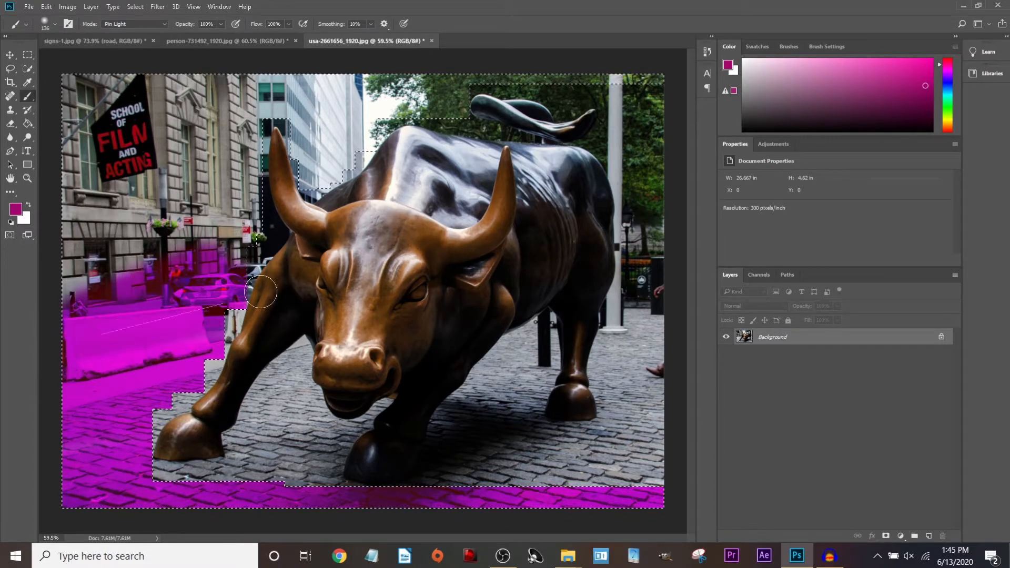
{"action": "key", "text": "ctrl+z"}
Apply Brightness/Contrast to the surroundings with Brightness -29 and Contrast 100.
{"action": "left_click", "coordinate": [70, 6]}
{"action": "left_click", "coordinate": [70, 6]}
{"action": "left_click", "coordinate": [70, 6]}
{"action": "mouse_move", "coordinate": [89, 39]}
{"action": "left_click", "coordinate": [247, 36]}
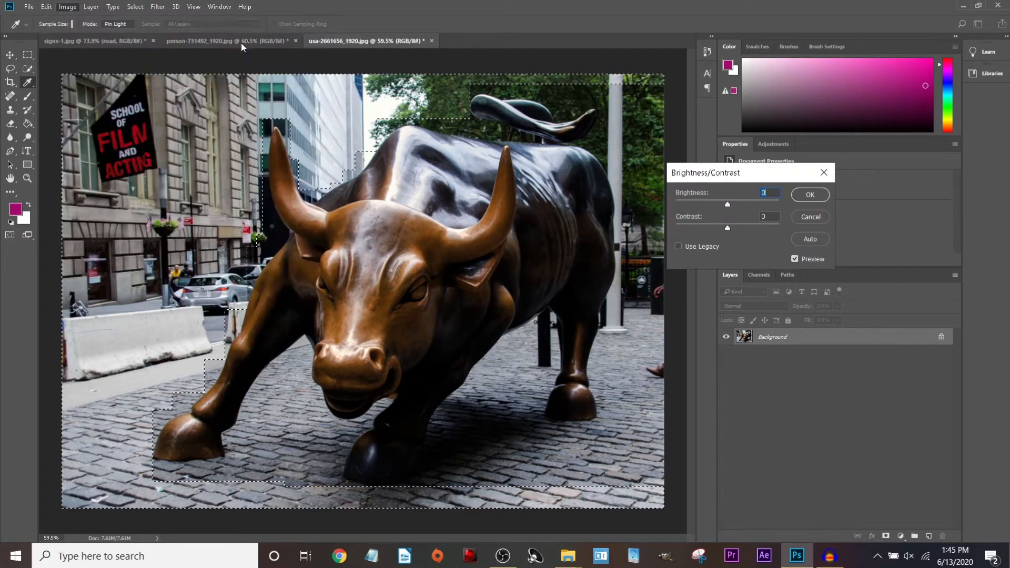
{"action": "mouse_move", "coordinate": [727, 204]}
{"action": "left_mouse_down"}
{"action": "mouse_move", "coordinate": [739, 204]}
{"action": "mouse_move", "coordinate": [717, 210]}
{"action": "left_mouse_up"}
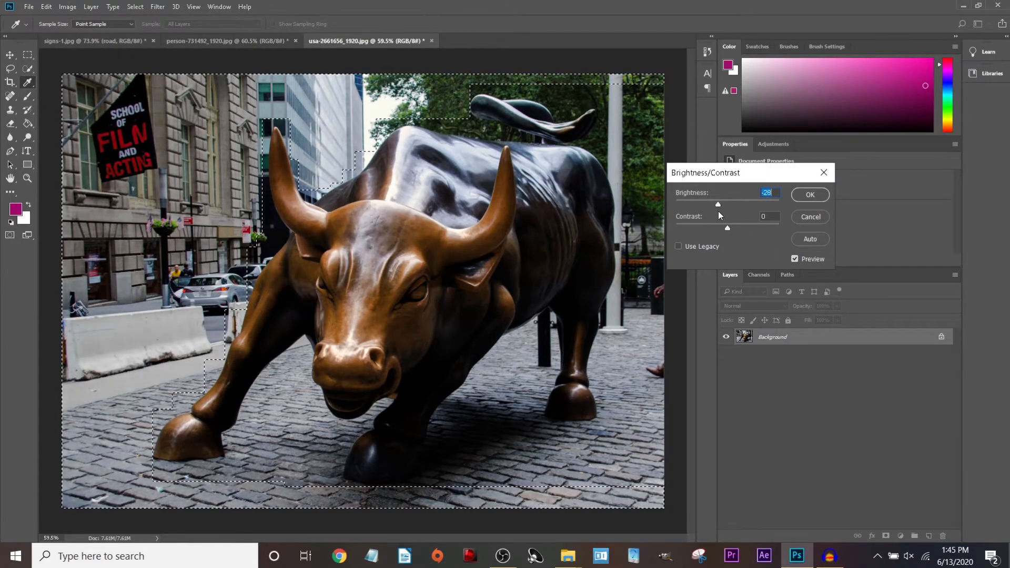
{"action": "left_click", "coordinate": [718, 228]}
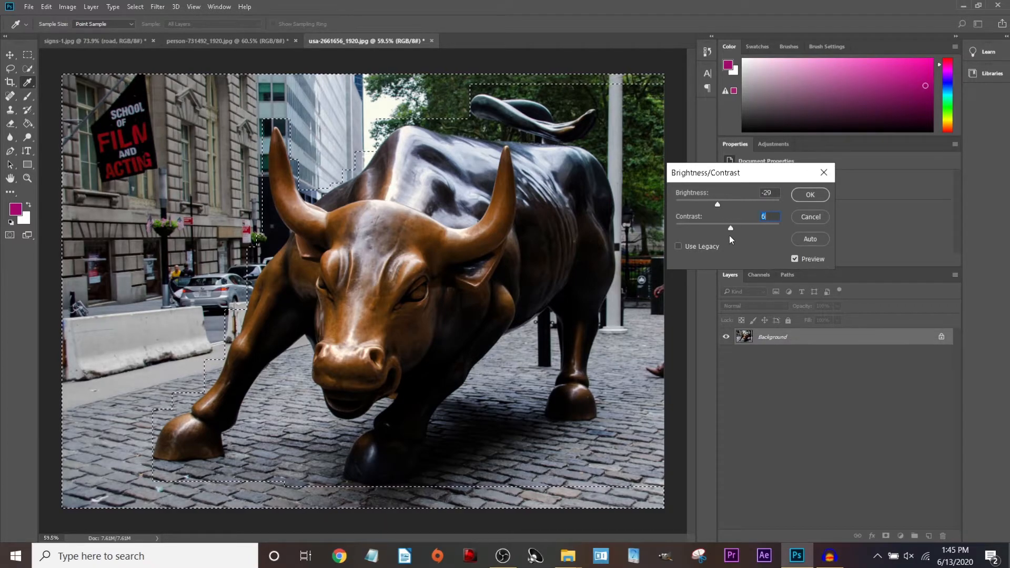
{"action": "left_click_drag", "start_coordinate": [750, 231], "coordinate": [783, 225]}
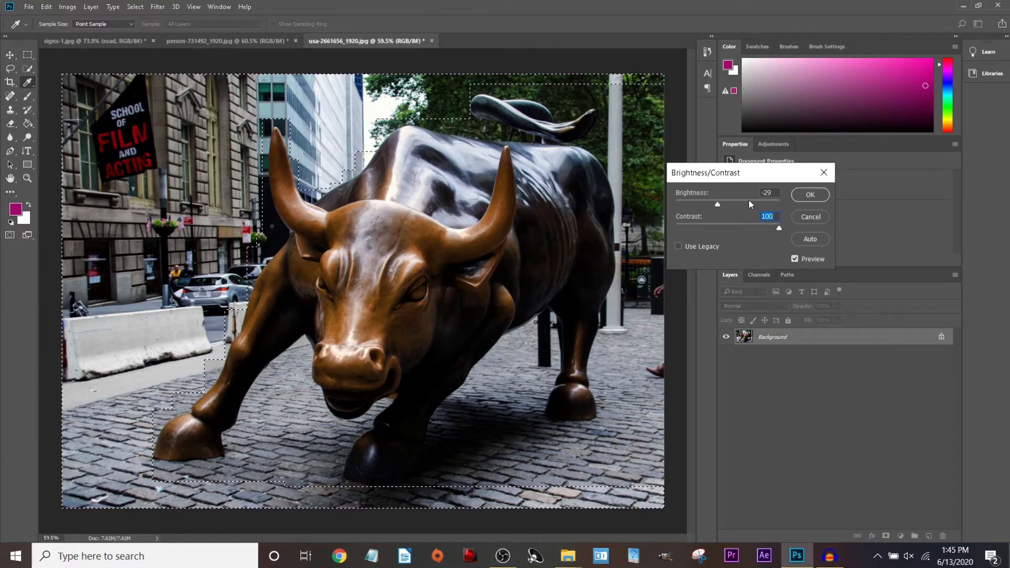
{"action": "left_click", "coordinate": [809, 194]}
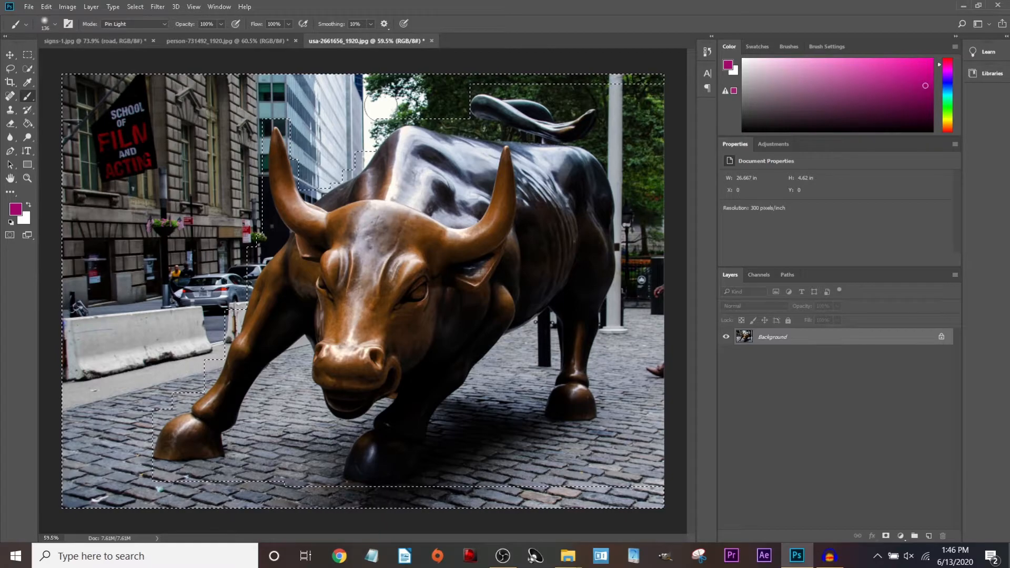
Undo a stray magenta stroke on the buildings and clear the selection.
{"action": "mouse_move", "coordinate": [309, 113]}
{"action": "left_mouse_down"}
{"action": "mouse_move", "coordinate": [395, 78]}
{"action": "mouse_move", "coordinate": [234, 155]}
{"action": "mouse_move", "coordinate": [368, 95]}
{"action": "left_mouse_up"}
{"action": "key", "text": "ctrl+z"}
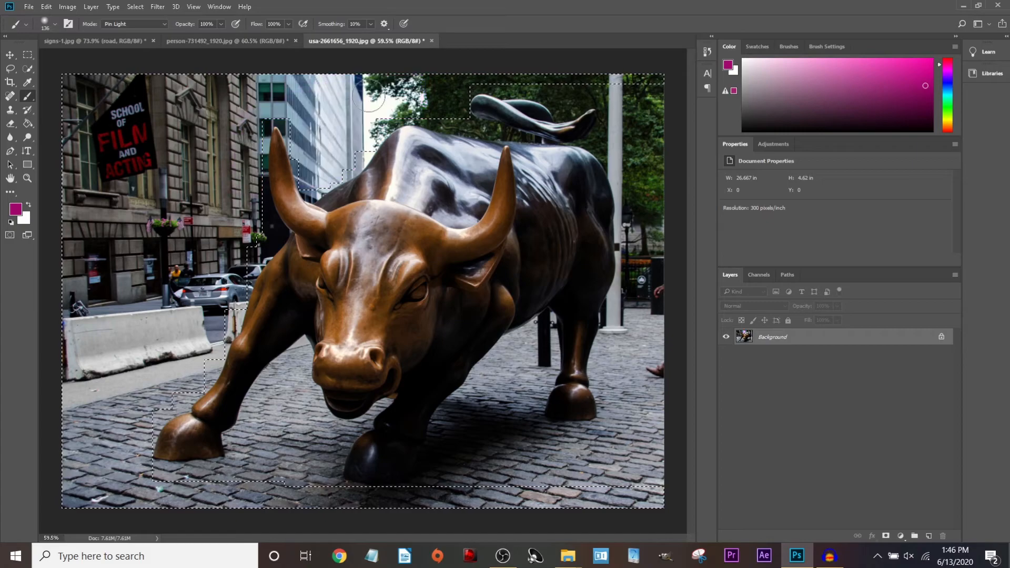
{"action": "key", "text": "ctrl+d"}
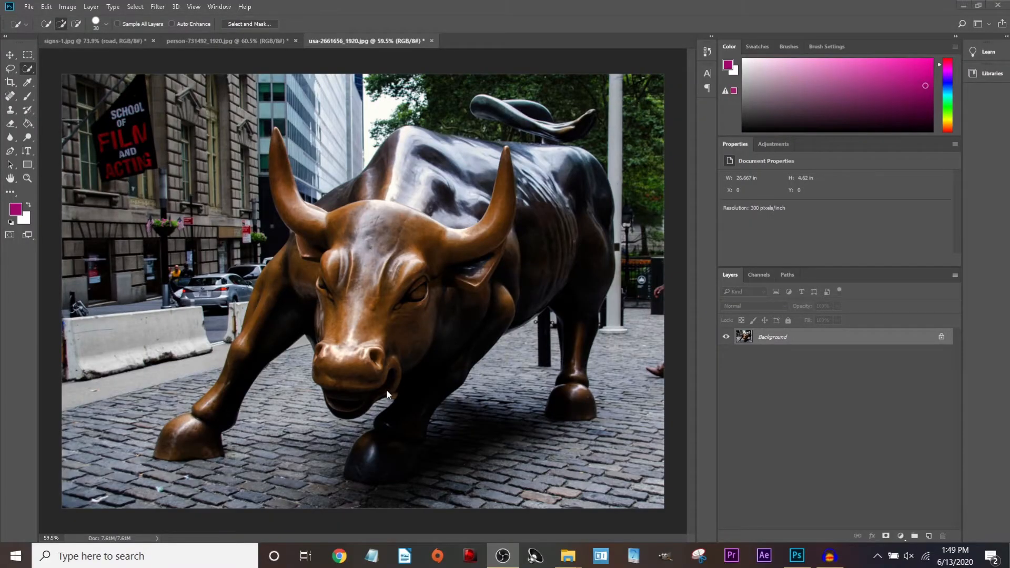
With Quick Selection, select the bull's upper back and remove the shadow by its front leg.
{"action": "left_click", "coordinate": [29, 58]}
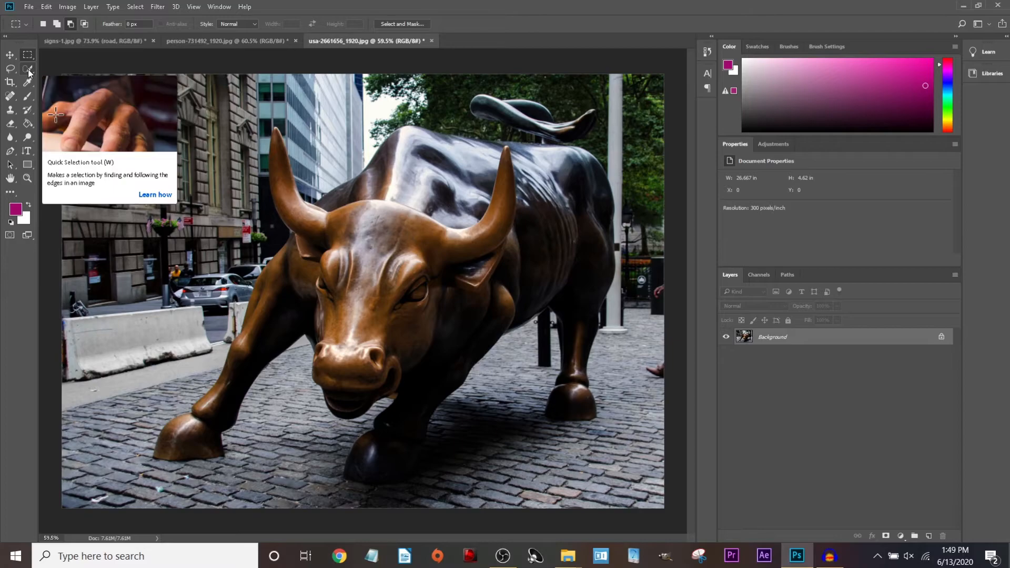
{"action": "key", "text": "l"}
{"action": "left_click", "coordinate": [28, 68]}
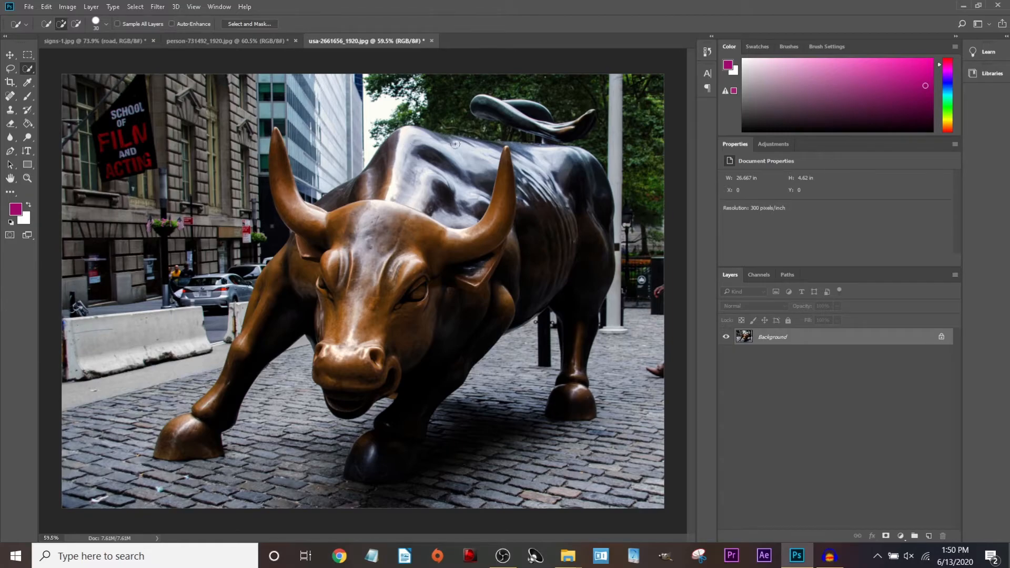
{"action": "mouse_move", "coordinate": [453, 142]}
{"action": "left_mouse_down"}
{"action": "mouse_move", "coordinate": [386, 159]}
{"action": "mouse_move", "coordinate": [341, 203]}
{"action": "mouse_move", "coordinate": [296, 213]}
{"action": "mouse_move", "coordinate": [287, 202]}
{"action": "mouse_move", "coordinate": [315, 236]}
{"action": "mouse_move", "coordinate": [265, 300]}
{"action": "mouse_move", "coordinate": [257, 343]}
{"action": "mouse_move", "coordinate": [322, 323]}
{"action": "mouse_move", "coordinate": [349, 395]}
{"action": "left_mouse_up"}
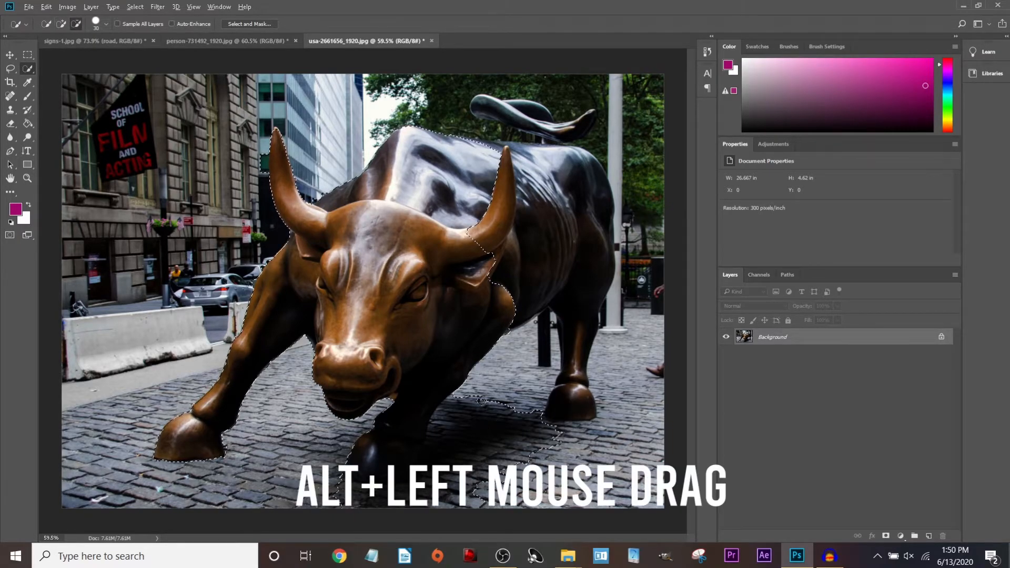
{"action": "mouse_move", "coordinate": [456, 399]}
{"action": "left_mouse_down"}
{"action": "mouse_move", "coordinate": [492, 396]}
{"action": "mouse_move", "coordinate": [488, 435]}
{"action": "left_mouse_up"}
{"action": "mouse_move", "coordinate": [557, 436]}
{"action": "left_mouse_down"}
{"action": "mouse_move", "coordinate": [454, 510]}
{"action": "mouse_move", "coordinate": [460, 482]}
{"action": "mouse_move", "coordinate": [438, 456]}
{"action": "mouse_move", "coordinate": [439, 439]}
{"action": "mouse_move", "coordinate": [405, 489]}
{"action": "left_mouse_up"}
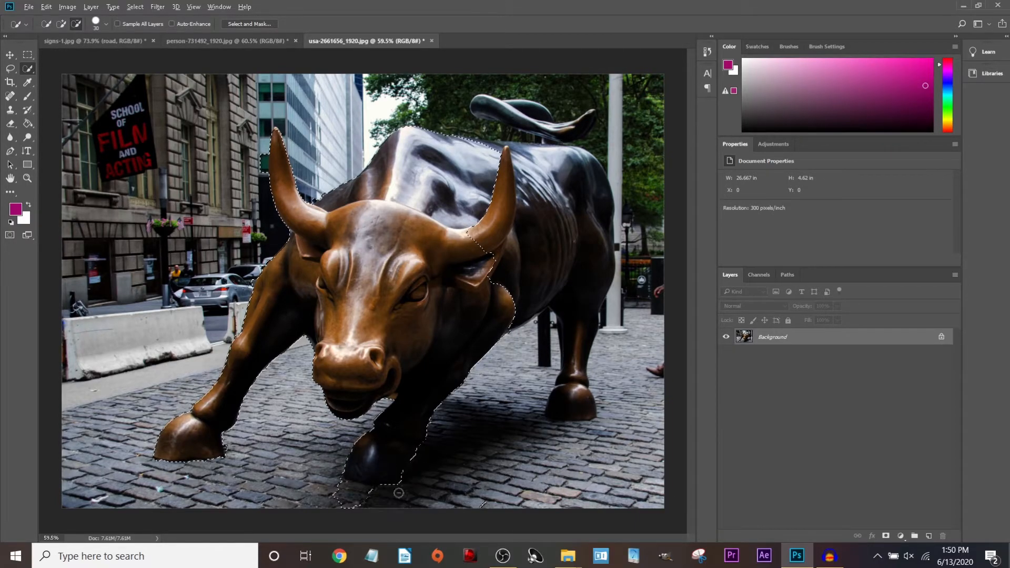
Add the back, hindquarters, hind leg and upper-back patch, keeping the dark post excluded.
{"action": "mouse_move", "coordinate": [501, 328]}
{"action": "left_mouse_down"}
{"action": "mouse_move", "coordinate": [554, 293]}
{"action": "mouse_move", "coordinate": [541, 363]}
{"action": "left_mouse_up"}
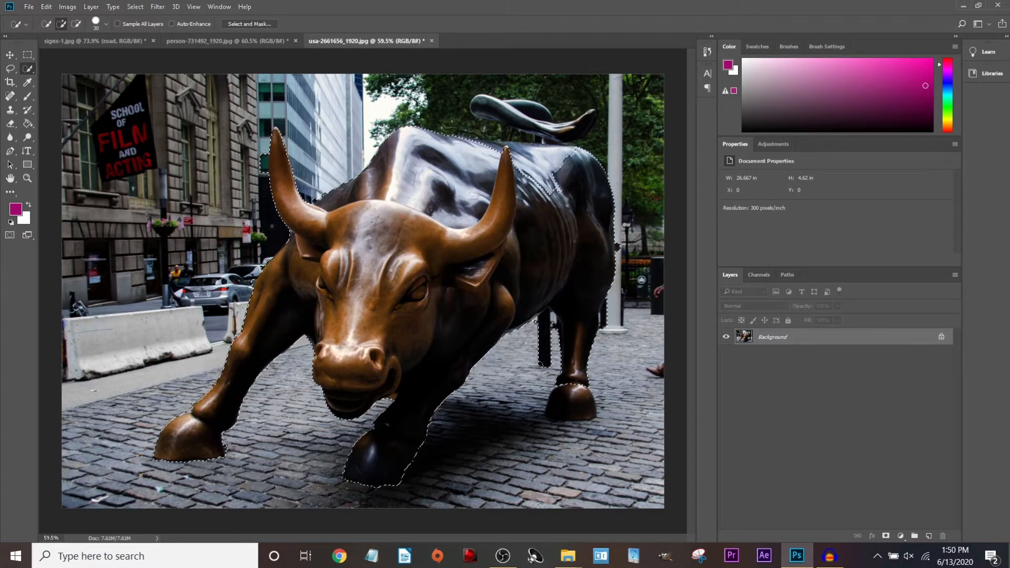
{"action": "left_click", "coordinate": [545, 362], "text": "alt"}
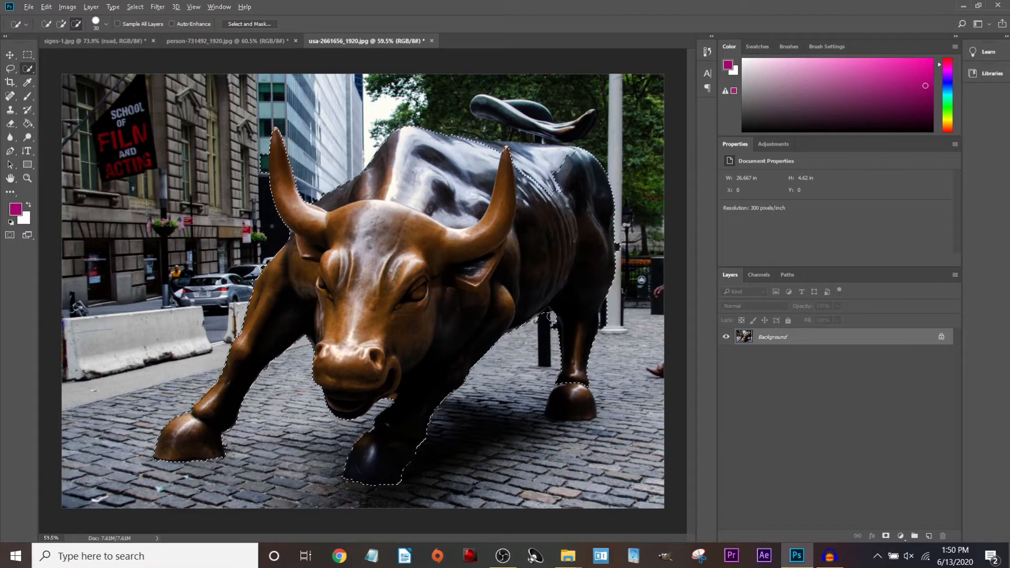
{"action": "left_click_drag", "start_coordinate": [552, 171], "coordinate": [518, 155]}
{"action": "scroll", "coordinate": [246, 160], "scroll_direction": "up", "scroll_amount": 5}
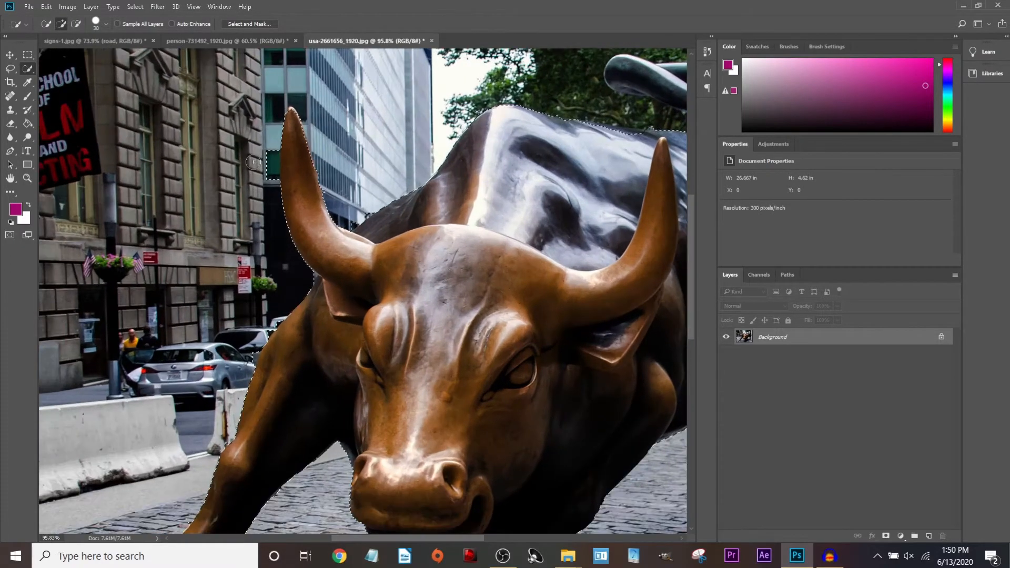
{"action": "key", "text": "alt"}
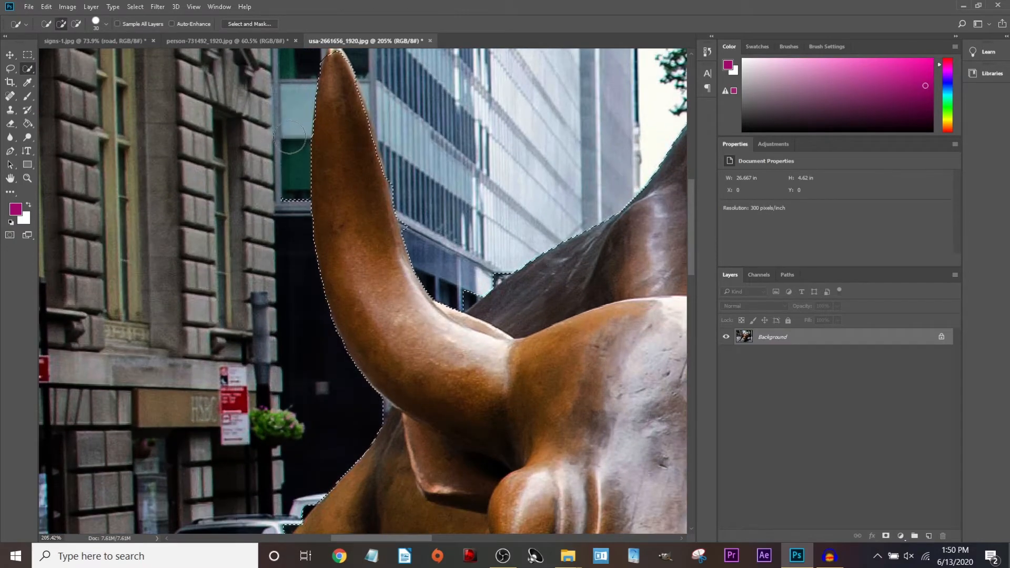
{"action": "scroll", "coordinate": [294, 210], "scroll_direction": "down", "scroll_amount": 2}
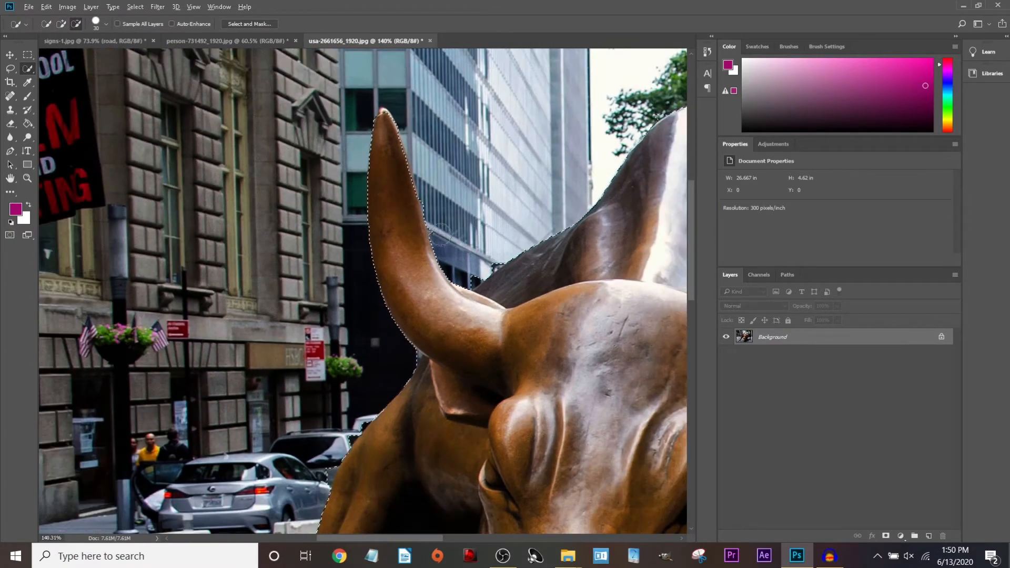
{"action": "scroll", "coordinate": [429, 200], "scroll_direction": "up", "scroll_amount": 4}
{"action": "scroll", "coordinate": [429, 200], "scroll_direction": "down", "scroll_amount": 3}
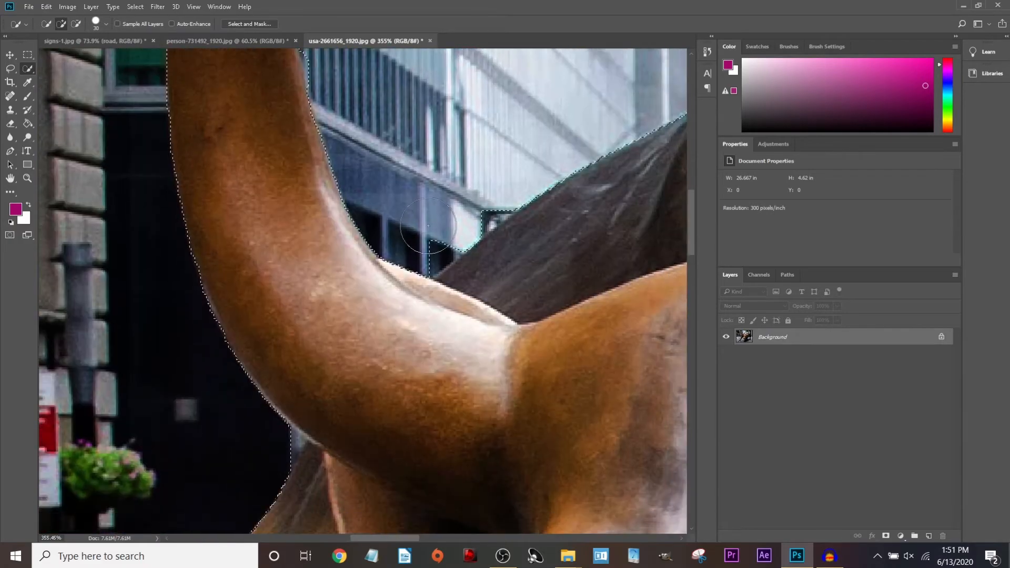
{"action": "scroll", "coordinate": [457, 188], "scroll_direction": "down", "scroll_amount": 1}
{"action": "scroll", "coordinate": [457, 188], "scroll_direction": "down", "scroll_amount": 3}
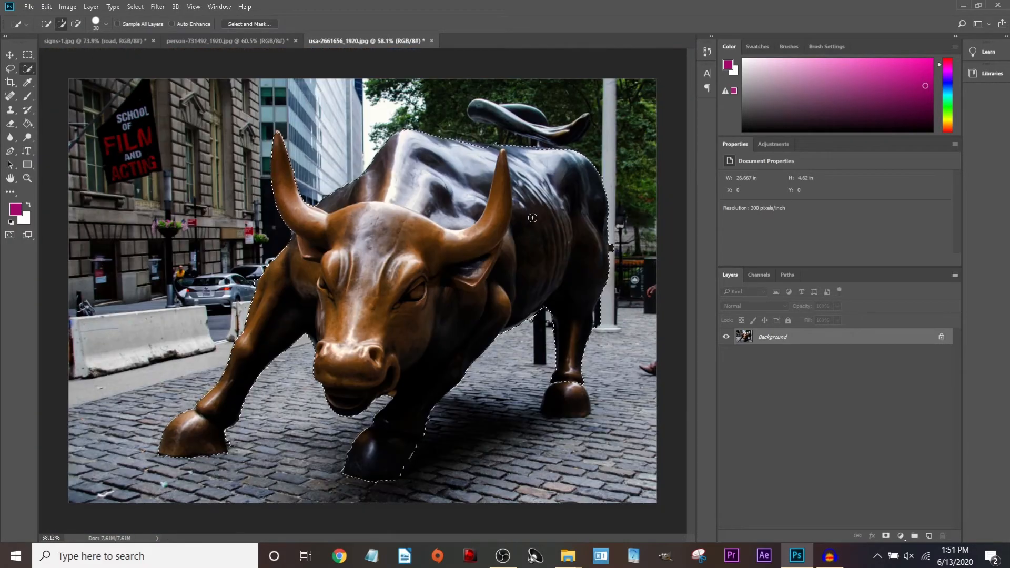
Shrink the Quick Selection brush to 6 px and add the top of the hump.
{"action": "scroll", "coordinate": [545, 152], "scroll_direction": "up", "scroll_amount": 2}
{"action": "scroll", "coordinate": [545, 153], "scroll_direction": "up", "scroll_amount": 3}
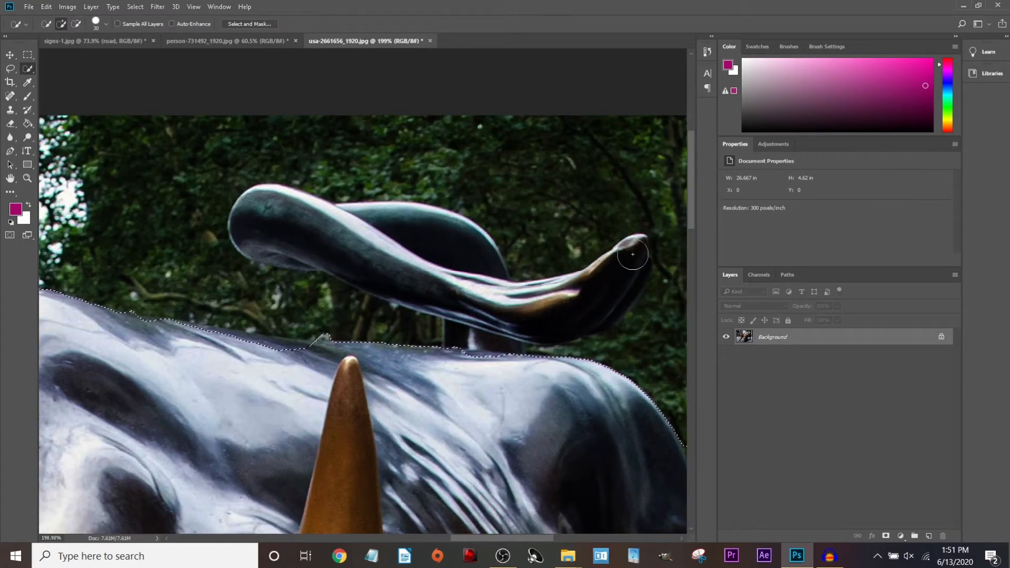
{"action": "scroll", "coordinate": [584, 294], "scroll_direction": "down", "scroll_amount": 5}
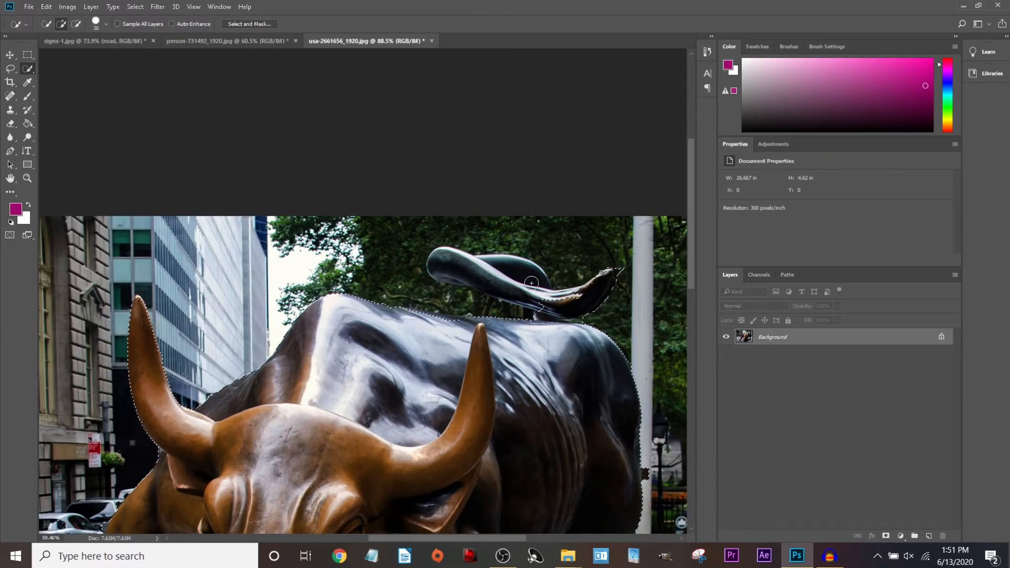
{"action": "left_click", "coordinate": [106, 21]}
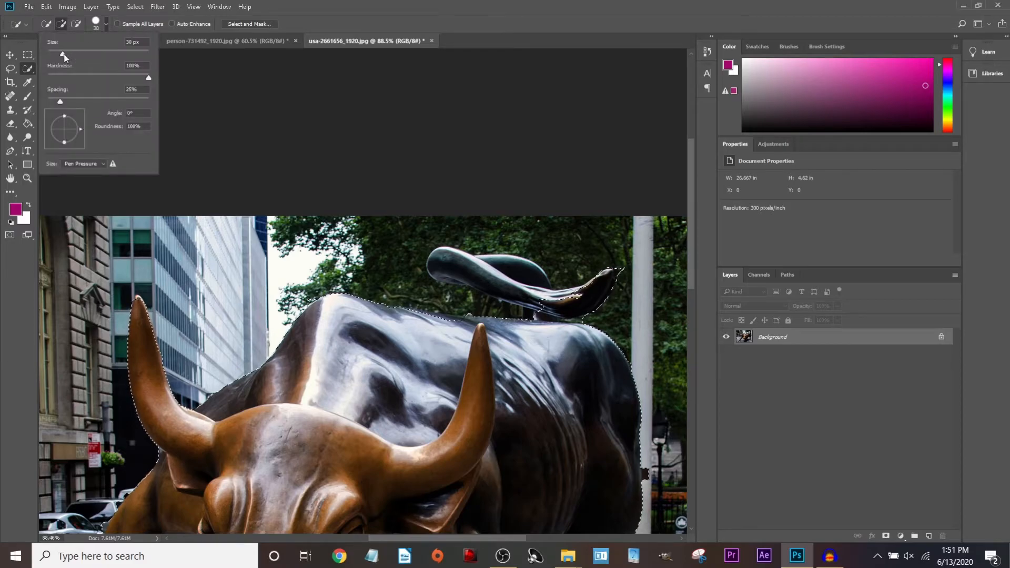
{"action": "left_click_drag", "start_coordinate": [65, 52], "coordinate": [50, 54]}
{"action": "key", "text": "alt"}
{"action": "left_click_drag", "start_coordinate": [545, 282], "coordinate": [504, 268]}
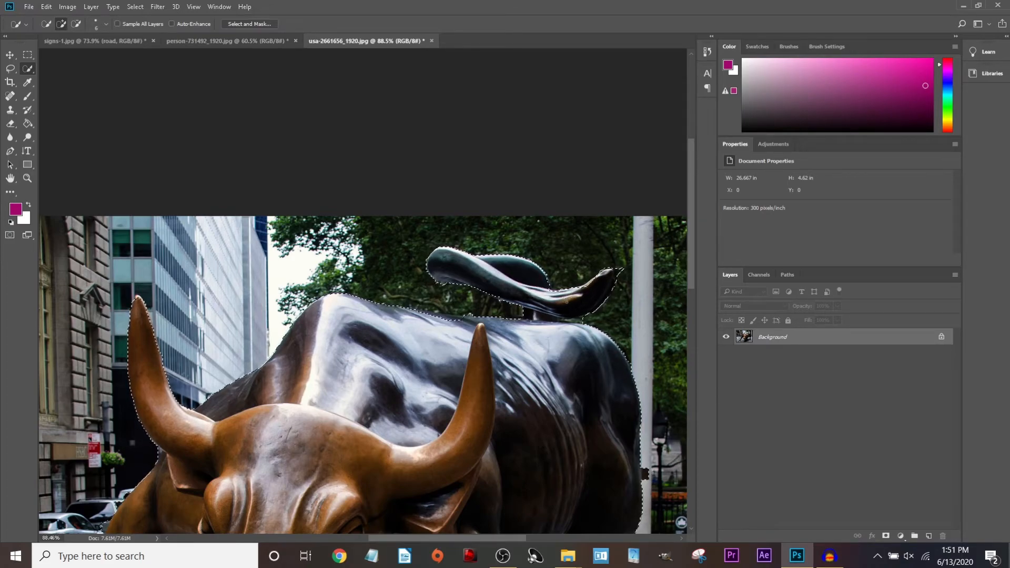
{"action": "scroll", "coordinate": [563, 304], "scroll_direction": "down", "scroll_amount": 7}
{"action": "scroll", "coordinate": [458, 316], "scroll_direction": "up", "scroll_amount": 5}
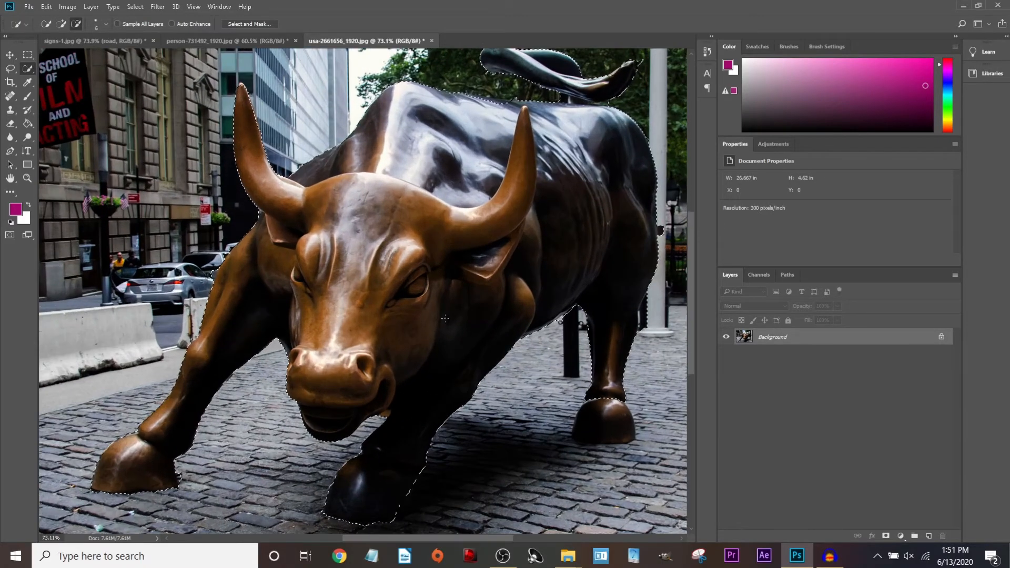
{"action": "scroll", "coordinate": [554, 182], "scroll_direction": "down", "scroll_amount": 2}
{"action": "key", "text": "l"}
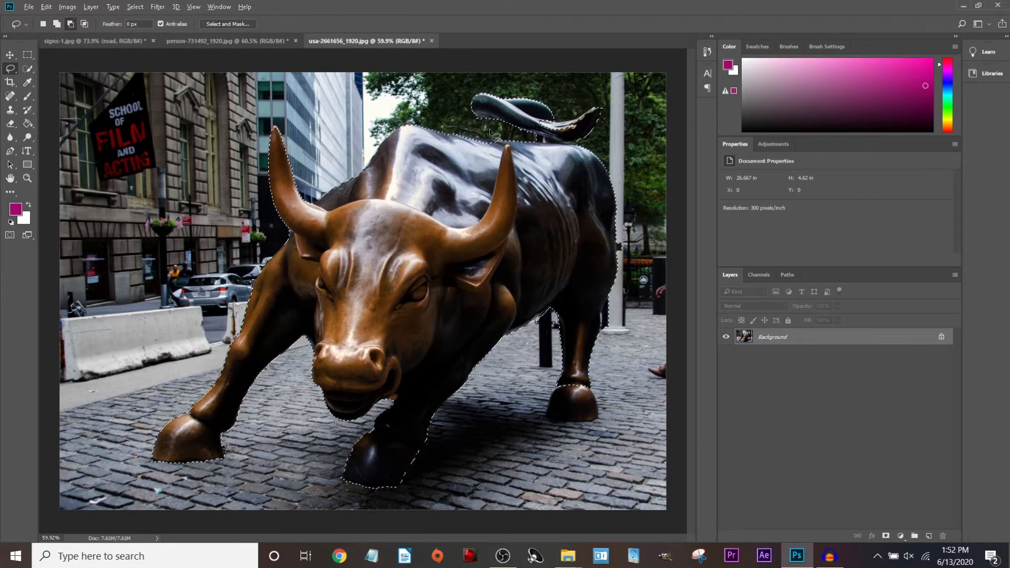
Draw a freehand lasso loop over the bull's back beneath the tail.
{"action": "scroll", "coordinate": [489, 183], "scroll_direction": "up", "scroll_amount": 4}
{"action": "scroll", "coordinate": [489, 183], "scroll_direction": "up", "scroll_amount": 7}
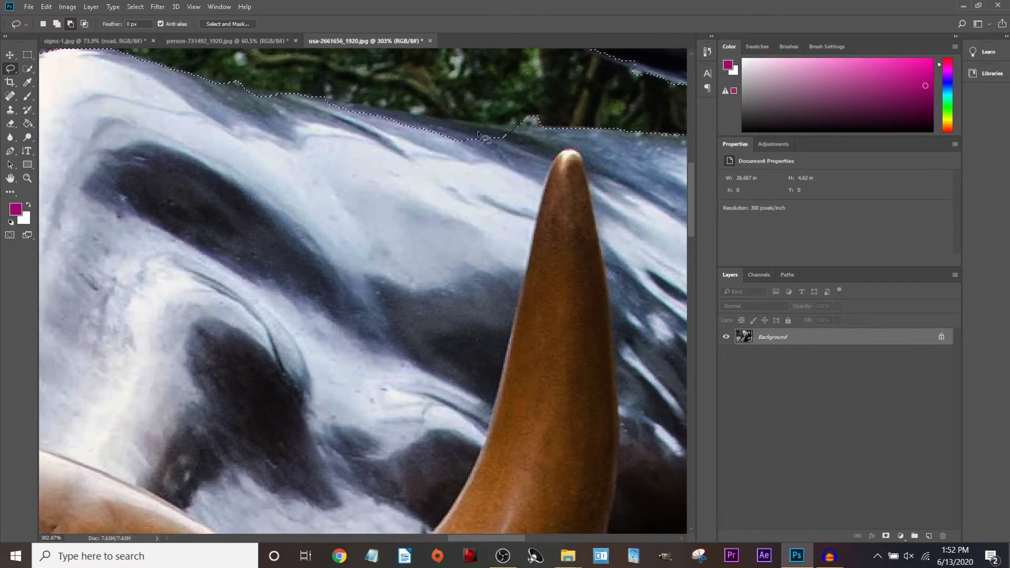
{"action": "left_click", "coordinate": [43, 25]}
{"action": "mouse_move", "coordinate": [424, 85]}
{"action": "left_mouse_down"}
{"action": "mouse_move", "coordinate": [423, 127]}
{"action": "mouse_move", "coordinate": [467, 223]}
{"action": "left_mouse_up"}
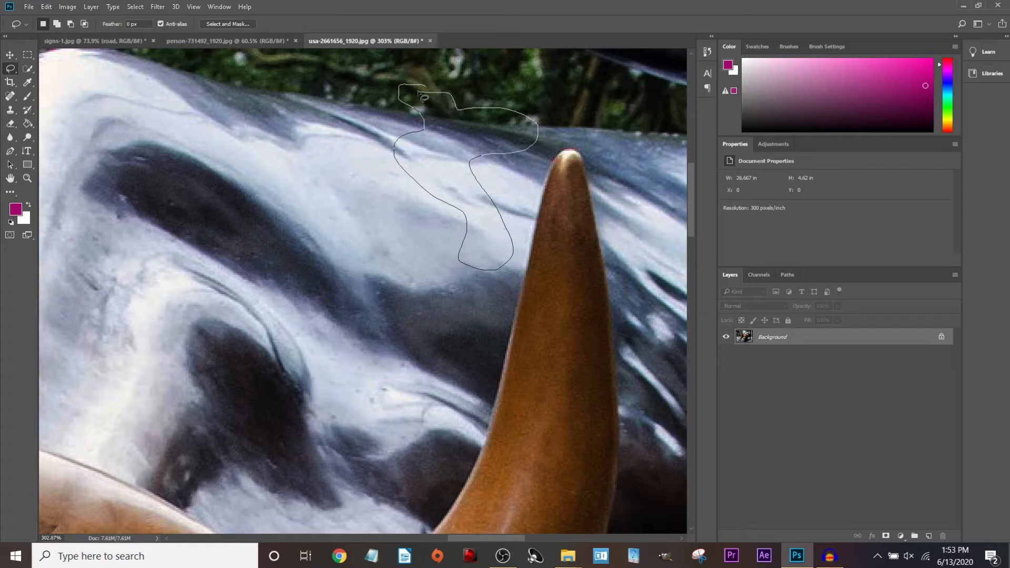
{"action": "left_click_drag", "start_coordinate": [429, 90], "coordinate": [425, 86]}
{"action": "scroll", "coordinate": [363, 221], "scroll_direction": "down", "scroll_amount": 8}
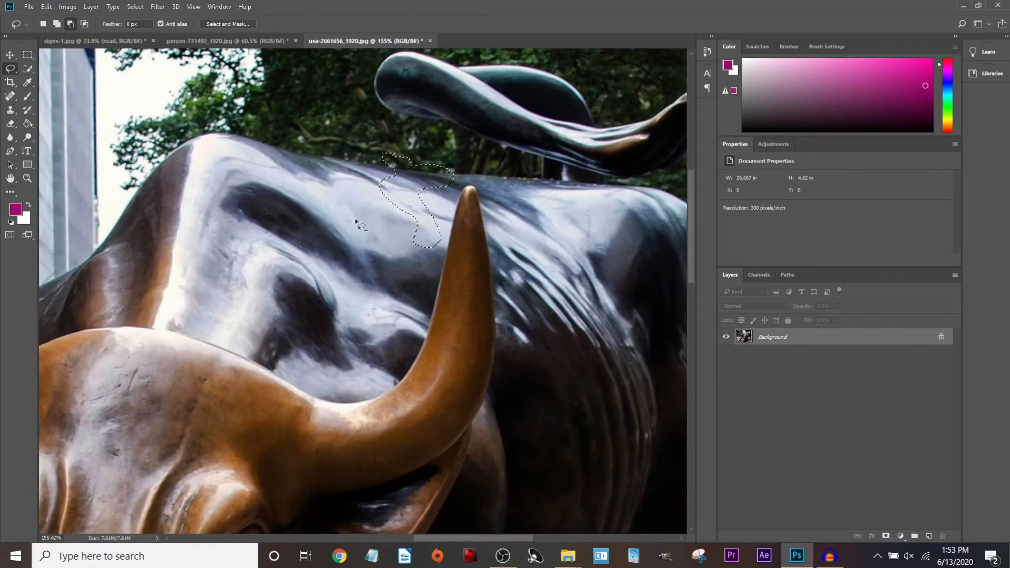
{"action": "scroll", "coordinate": [341, 334], "scroll_direction": "down", "scroll_amount": 2}
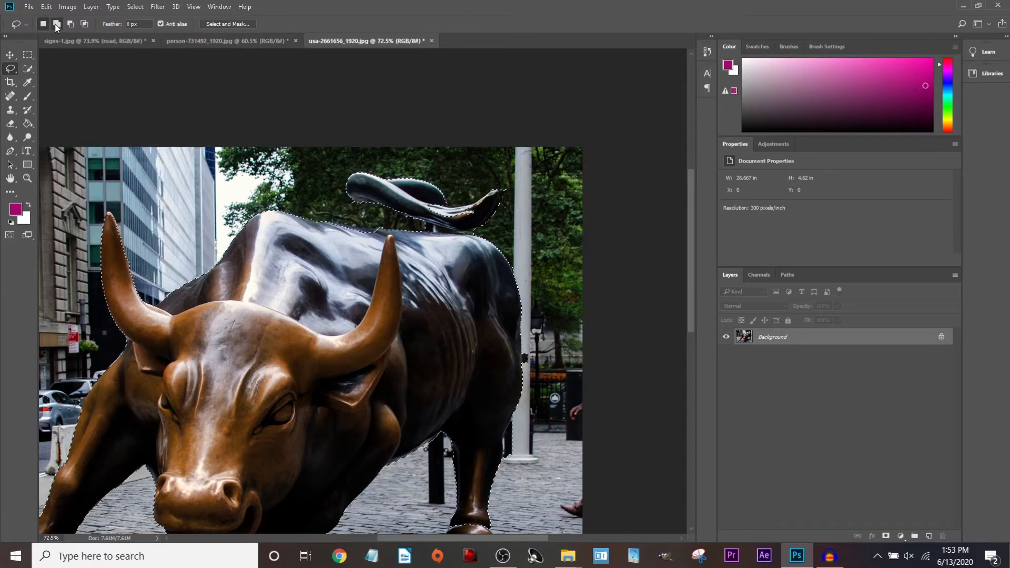
Lasso the unselected strip along the back to close the notch near the hump.
{"action": "left_click", "coordinate": [70, 24]}
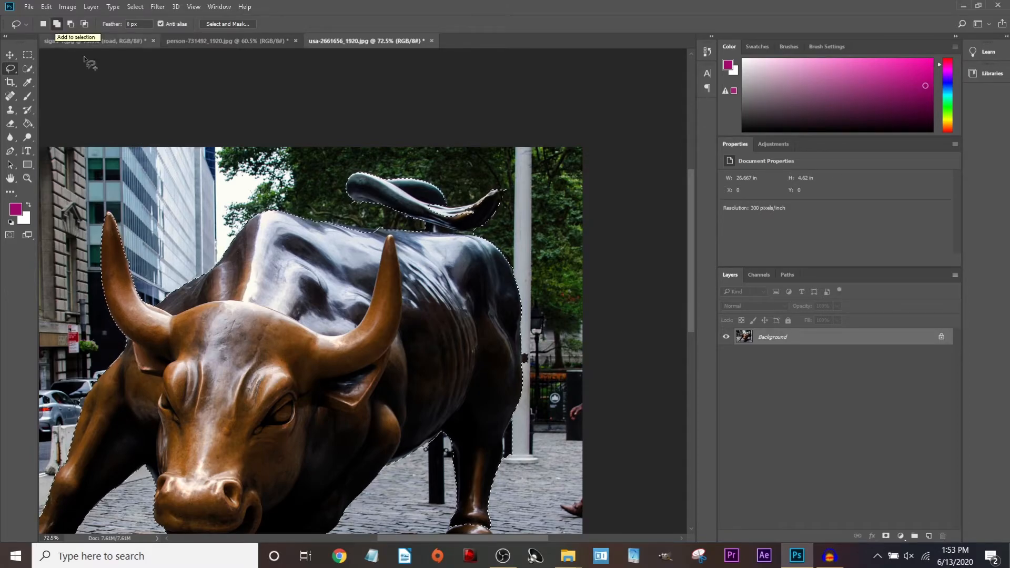
{"action": "scroll", "coordinate": [431, 252], "scroll_direction": "up", "scroll_amount": 5}
{"action": "scroll", "coordinate": [429, 249], "scroll_direction": "up", "scroll_amount": 1}
{"action": "scroll", "coordinate": [436, 242], "scroll_direction": "up", "scroll_amount": 2}
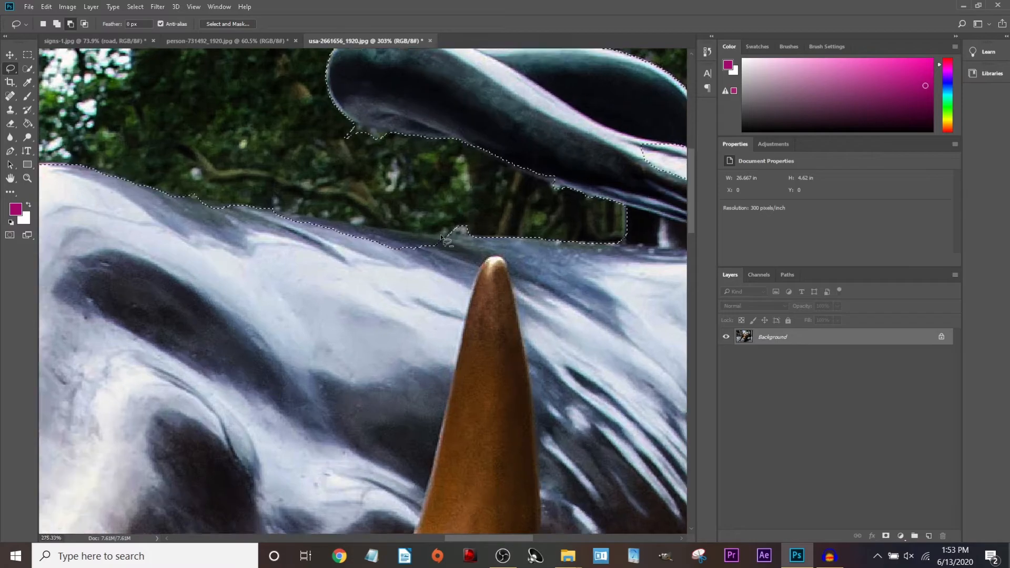
{"action": "left_click_drag", "start_coordinate": [452, 238], "coordinate": [432, 239]}
{"action": "mouse_move", "coordinate": [331, 227]}
{"action": "left_mouse_down"}
{"action": "mouse_move", "coordinate": [197, 204]}
{"action": "mouse_move", "coordinate": [339, 282]}
{"action": "mouse_move", "coordinate": [453, 241]}
{"action": "left_mouse_up"}
{"action": "scroll", "coordinate": [452, 242], "scroll_direction": "down", "scroll_amount": 5}
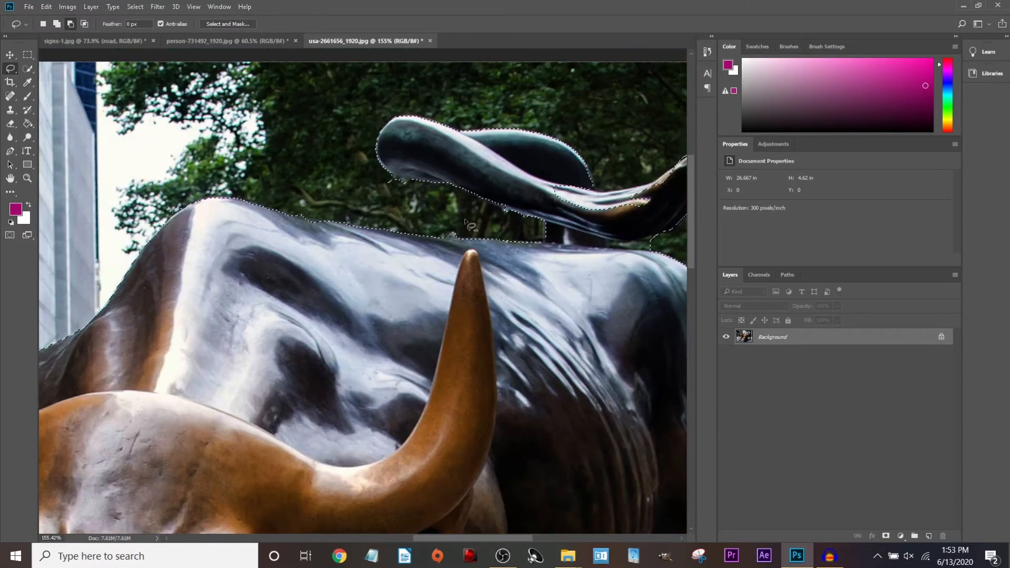
{"action": "scroll", "coordinate": [608, 207], "scroll_direction": "down", "scroll_amount": 3}
{"action": "scroll", "coordinate": [424, 202], "scroll_direction": "up", "scroll_amount": 6}
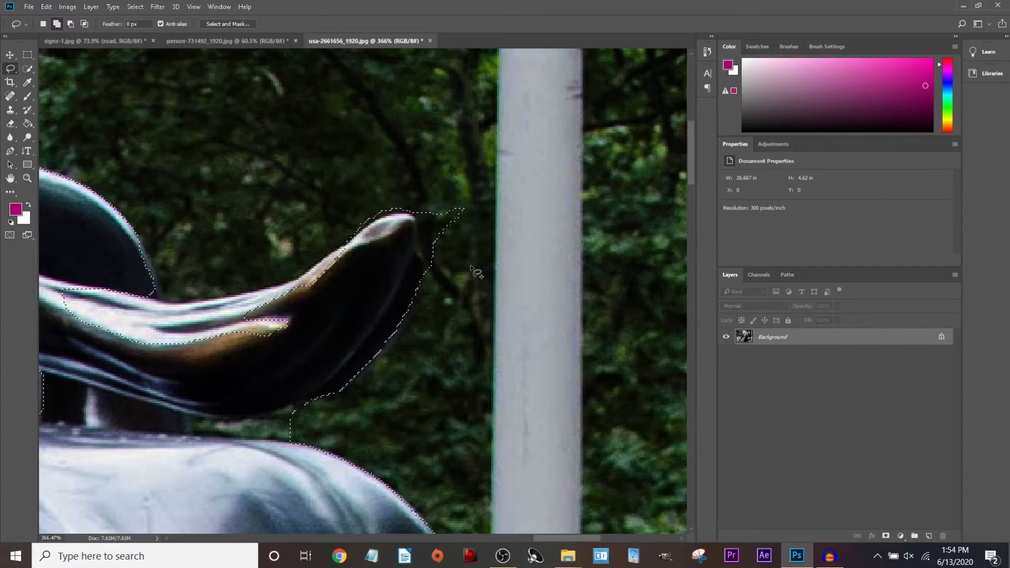
Subtract the background beyond the tail tip from the bull selection.
{"action": "left_click", "coordinate": [71, 24]}
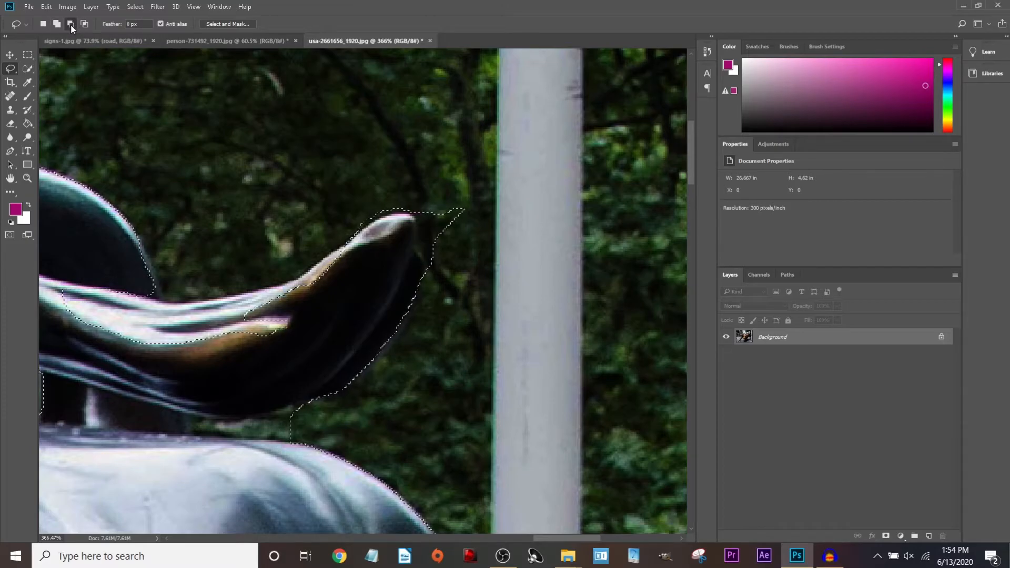
{"action": "left_click_drag", "start_coordinate": [409, 201], "coordinate": [415, 213]}
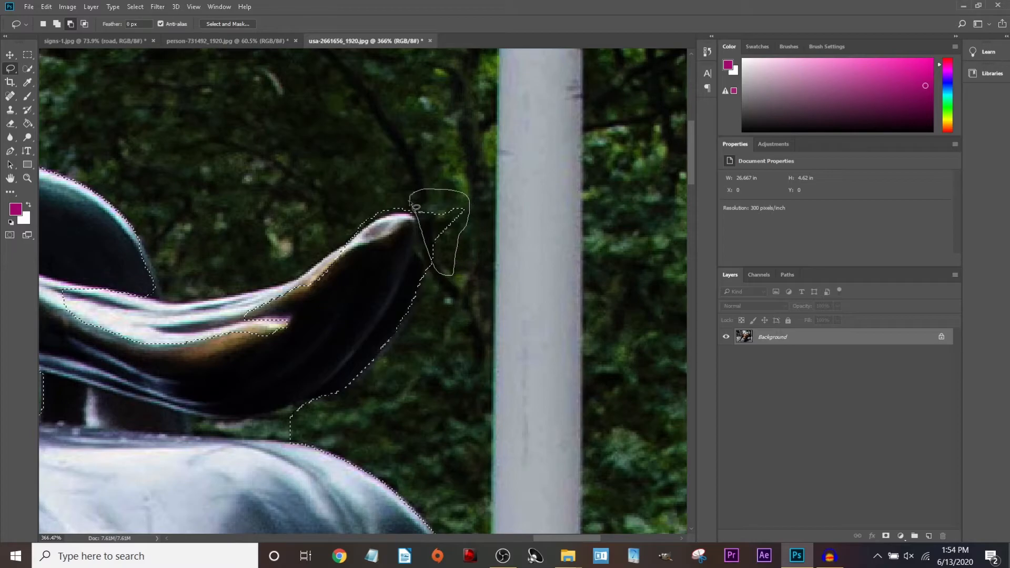
{"action": "left_click_drag", "start_coordinate": [424, 243], "coordinate": [427, 243]}
{"action": "scroll", "coordinate": [326, 252], "scroll_direction": "down", "scroll_amount": 2}
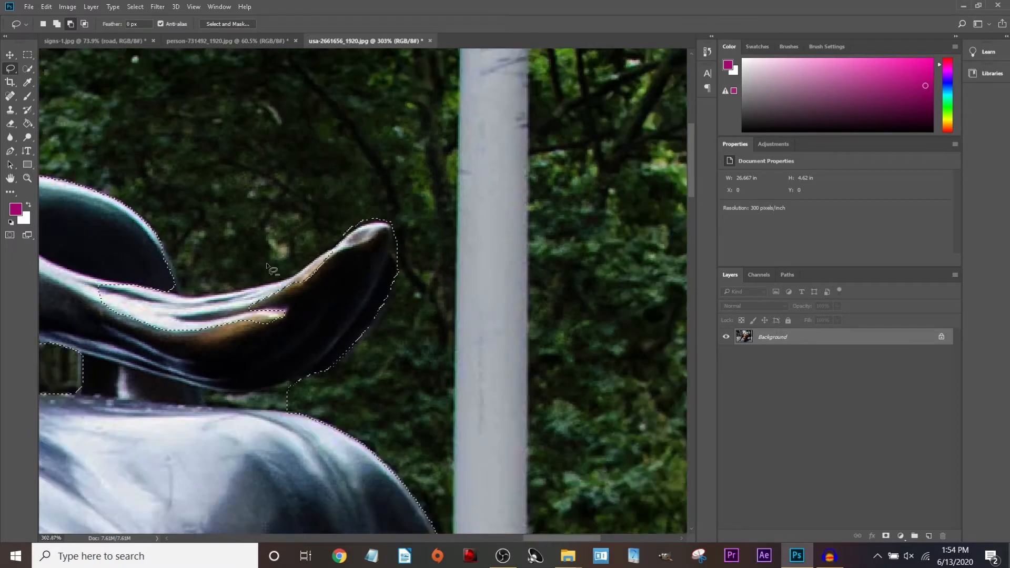
{"action": "scroll", "coordinate": [263, 457], "scroll_direction": "up", "scroll_amount": 5}
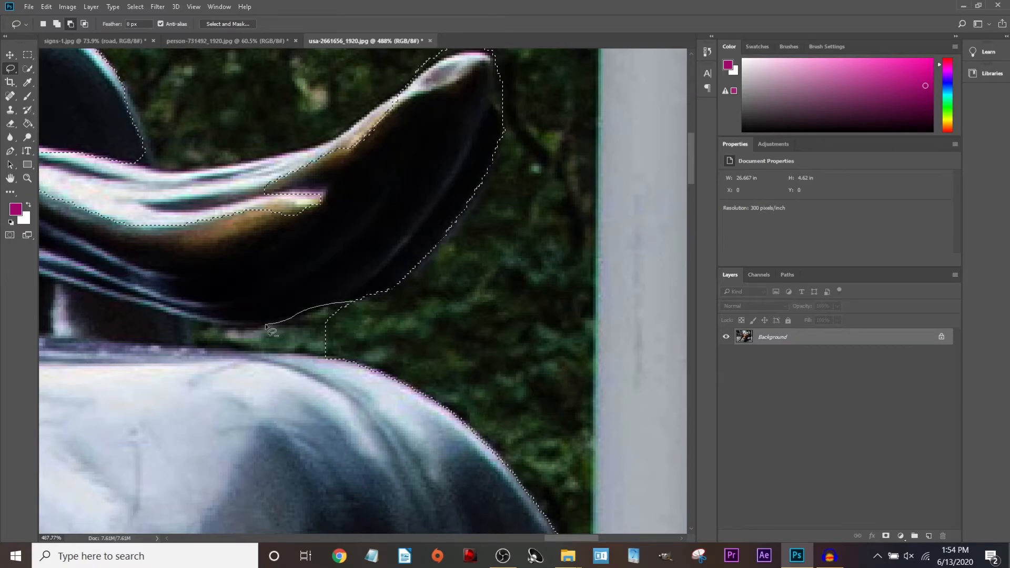
Lasso out the sliver under the tail and trim background off the rump beside the post.
{"action": "left_click_drag", "start_coordinate": [347, 305], "coordinate": [311, 315]}
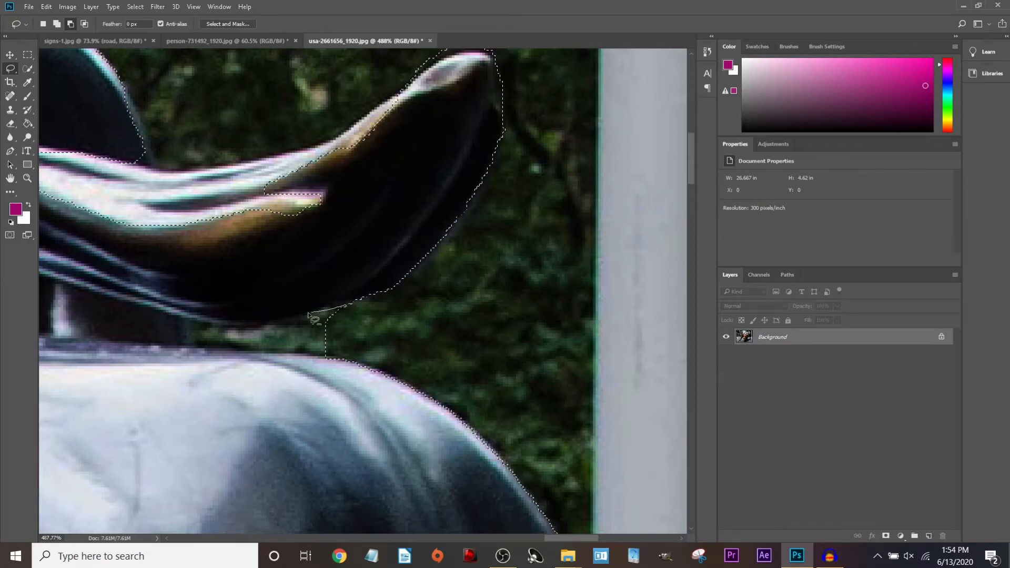
{"action": "left_click_drag", "start_coordinate": [195, 336], "coordinate": [266, 351]}
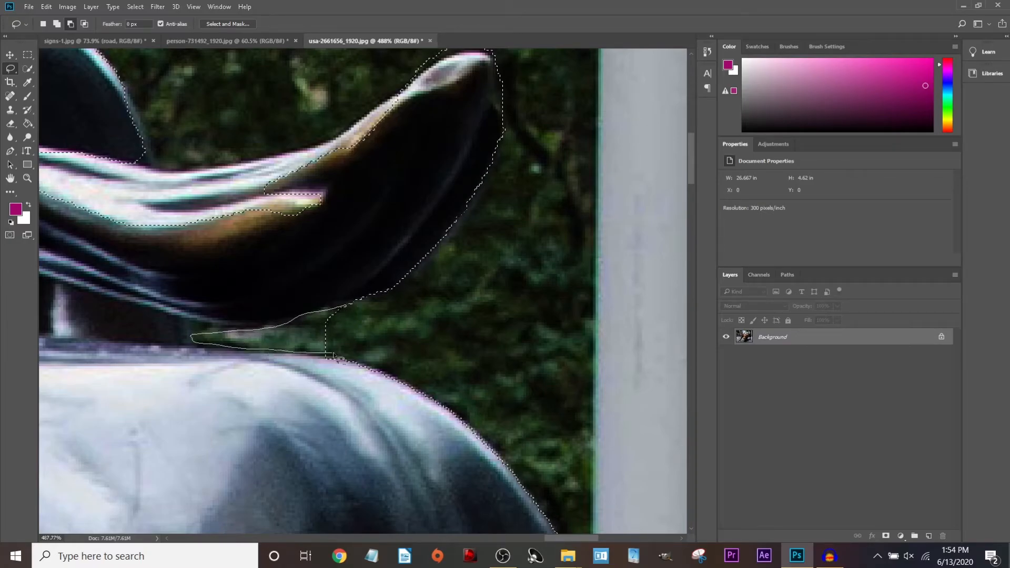
{"action": "left_click_drag", "start_coordinate": [365, 364], "coordinate": [363, 364]}
{"action": "scroll", "coordinate": [362, 365], "scroll_direction": "up", "scroll_amount": 2}
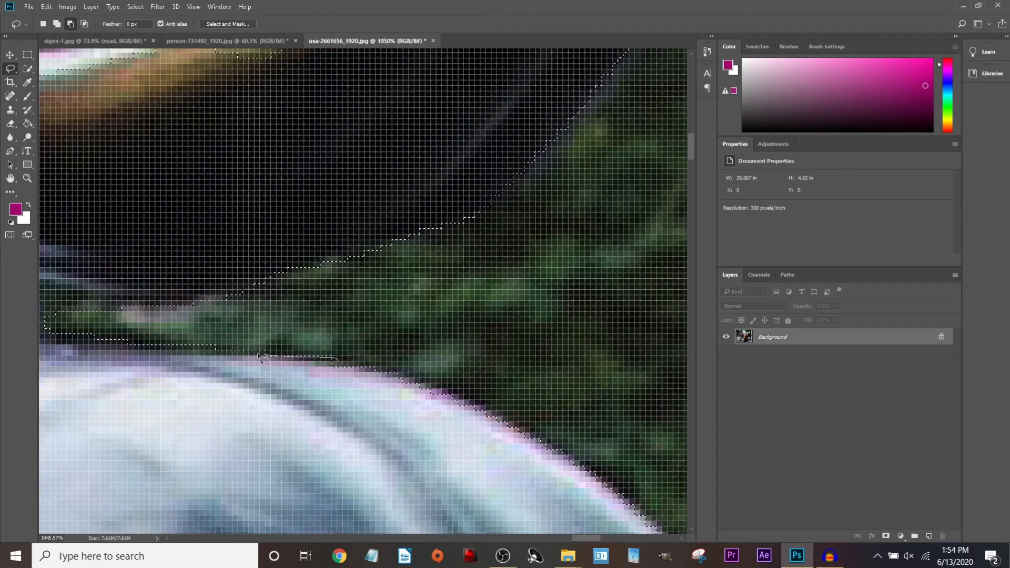
{"action": "mouse_move", "coordinate": [258, 356]}
{"action": "left_mouse_down"}
{"action": "mouse_move", "coordinate": [88, 345]}
{"action": "mouse_move", "coordinate": [134, 320]}
{"action": "mouse_move", "coordinate": [239, 298]}
{"action": "mouse_move", "coordinate": [302, 319]}
{"action": "mouse_move", "coordinate": [322, 351]}
{"action": "left_mouse_up"}
{"action": "scroll", "coordinate": [255, 310], "scroll_direction": "down", "scroll_amount": 7}
{"action": "scroll", "coordinate": [332, 363], "scroll_direction": "up", "scroll_amount": 5}
{"action": "scroll", "coordinate": [301, 348], "scroll_direction": "up", "scroll_amount": 2}
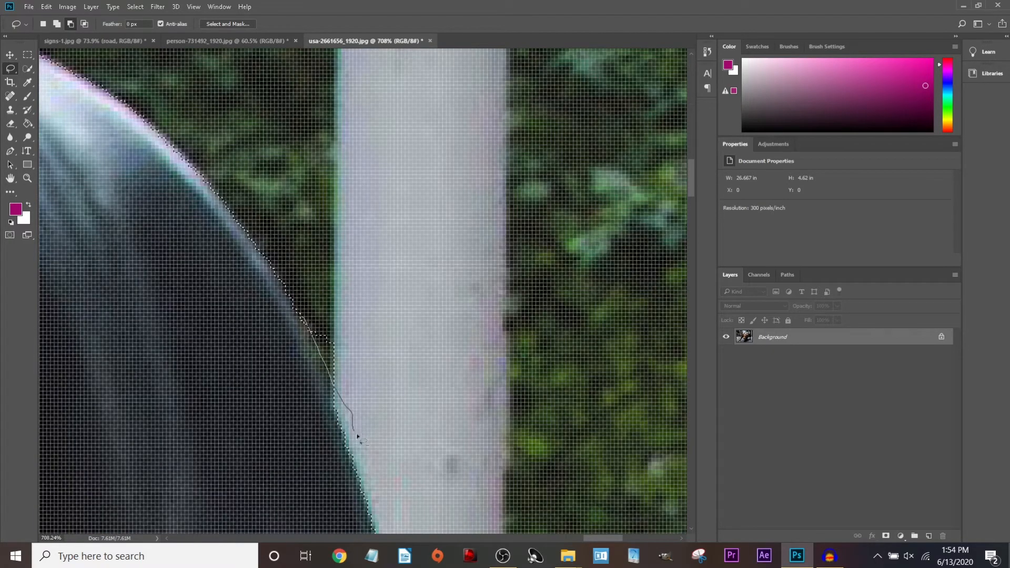
{"action": "scroll", "coordinate": [319, 315], "scroll_direction": "down", "scroll_amount": 10}
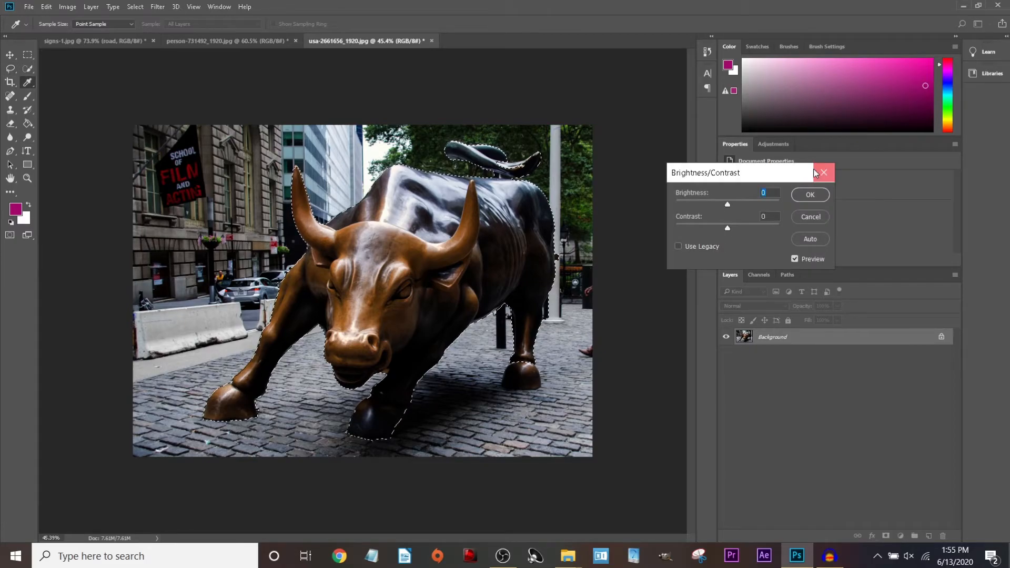
Apply Brightness/Contrast to the selected bull with Contrast 74 and Brightness around 11.
{"action": "left_click", "coordinate": [824, 173]}
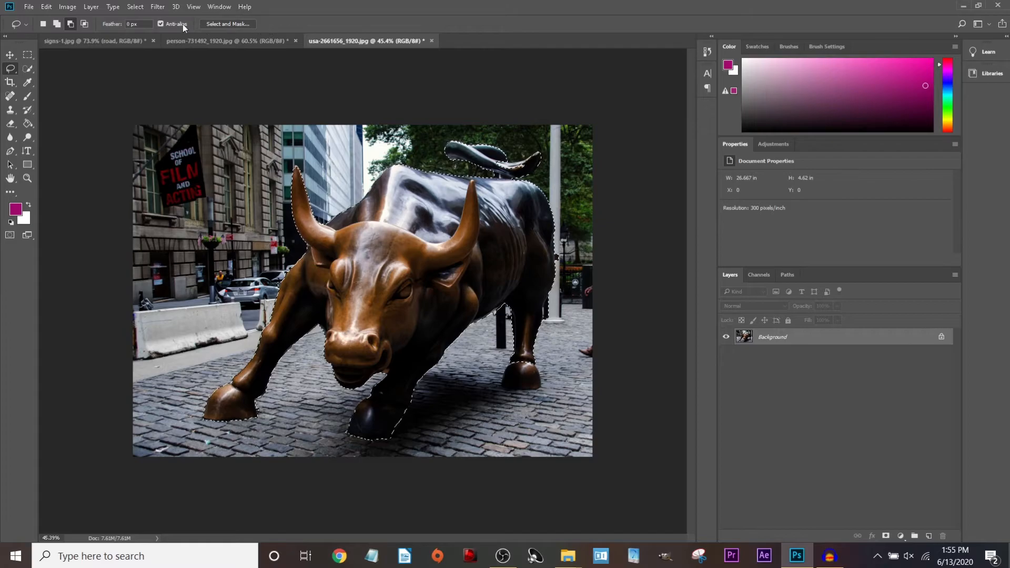
{"action": "left_click", "coordinate": [68, 9]}
{"action": "mouse_move", "coordinate": [84, 37]}
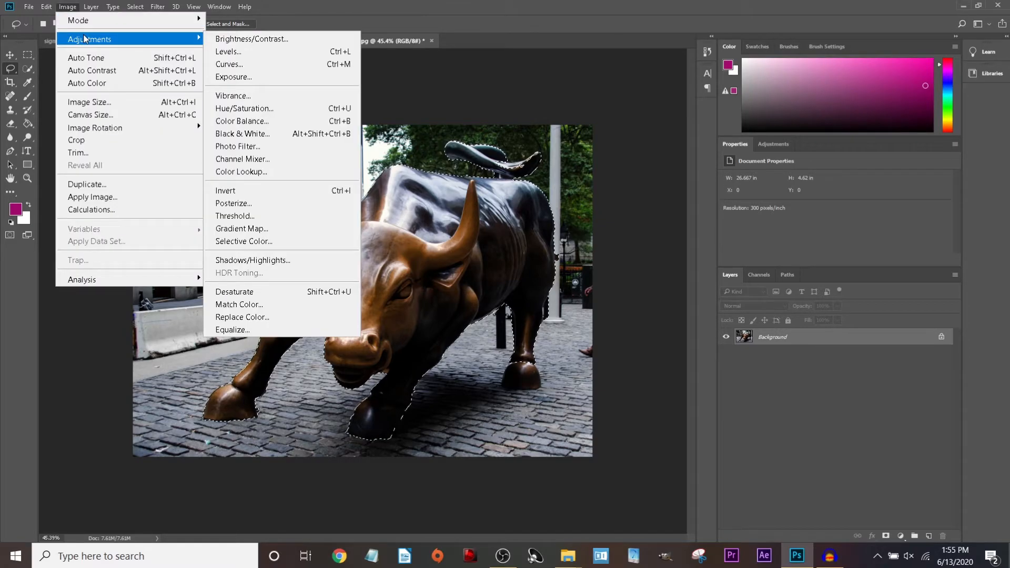
{"action": "left_click", "coordinate": [245, 39]}
{"action": "left_click_drag", "start_coordinate": [729, 205], "coordinate": [767, 227]}
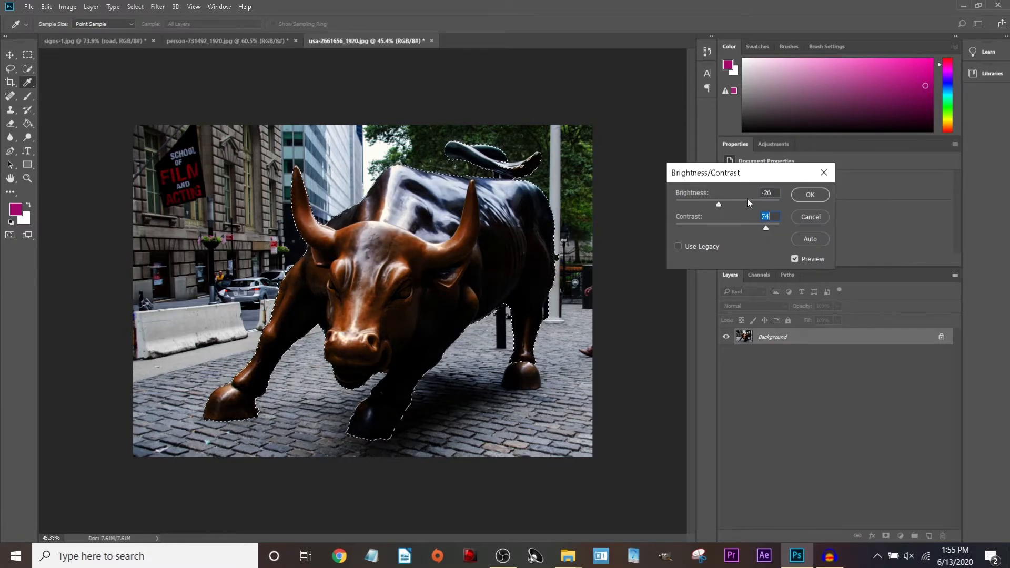
{"action": "left_click_drag", "start_coordinate": [719, 205], "coordinate": [727, 205]}
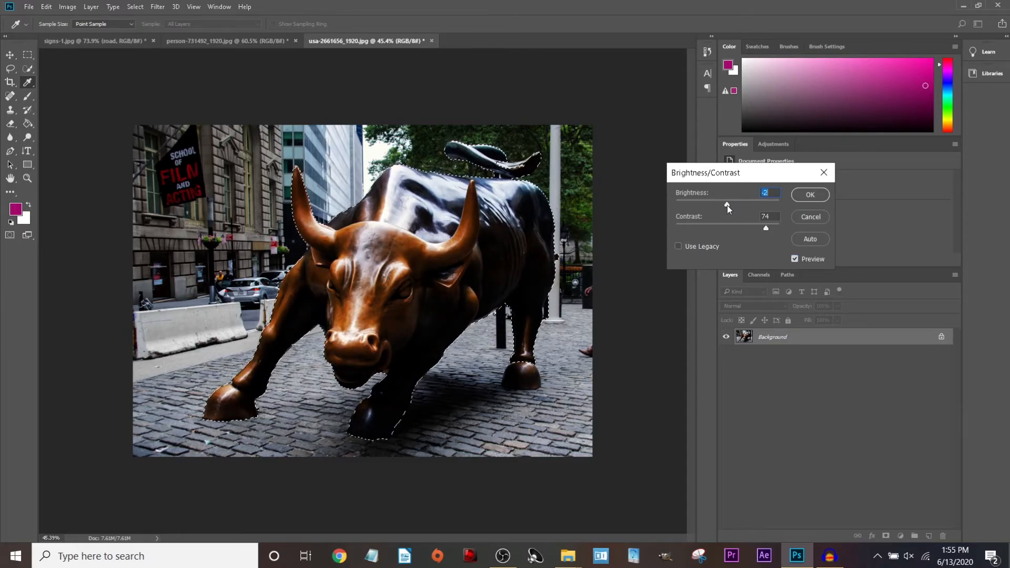
{"action": "left_click", "coordinate": [808, 197]}
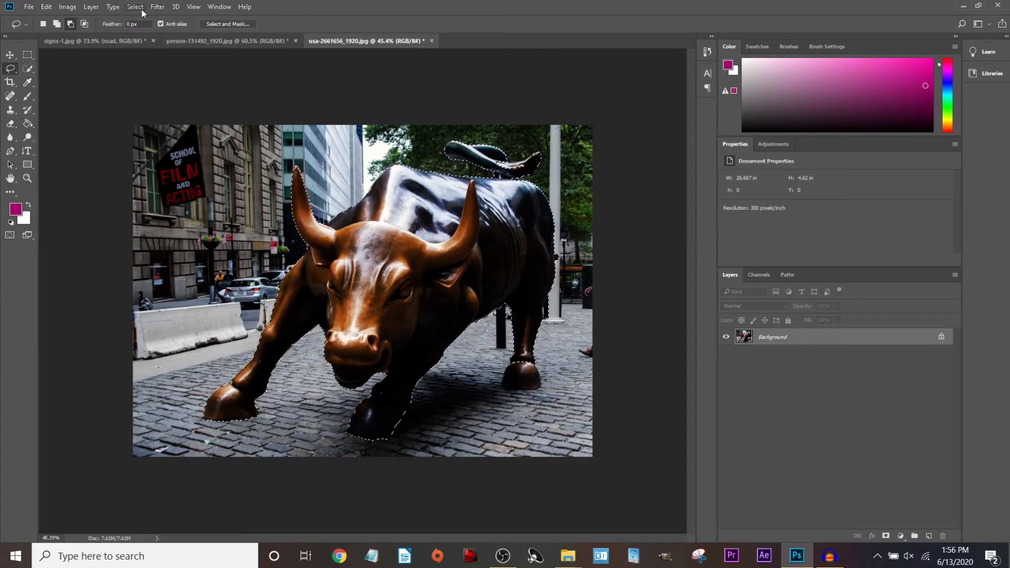
{"action": "left_click", "coordinate": [141, 8]}
Invert the selection to the background and apply Auto Tone to it.
{"action": "left_click", "coordinate": [151, 57]}
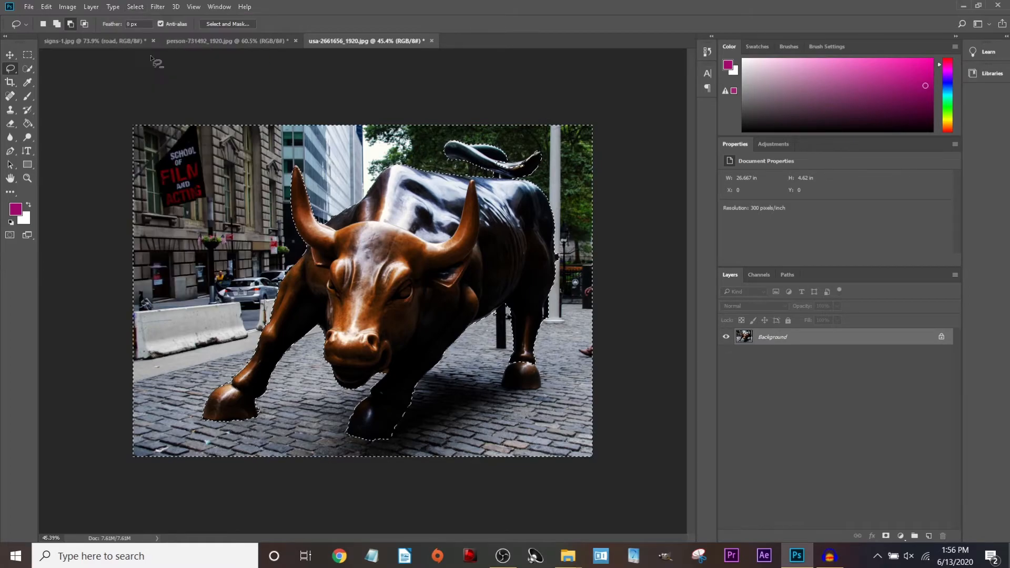
{"action": "left_click", "coordinate": [67, 6]}
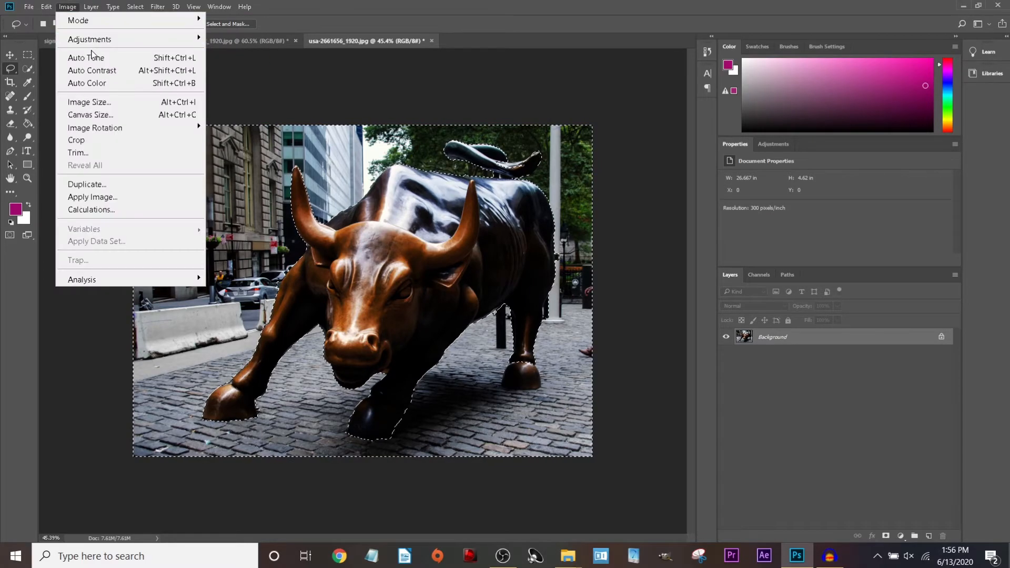
{"action": "left_click", "coordinate": [103, 59]}
Give the background Brightness 58 and Contrast 70, then deselect.
{"action": "left_click", "coordinate": [67, 7]}
{"action": "mouse_move", "coordinate": [93, 44]}
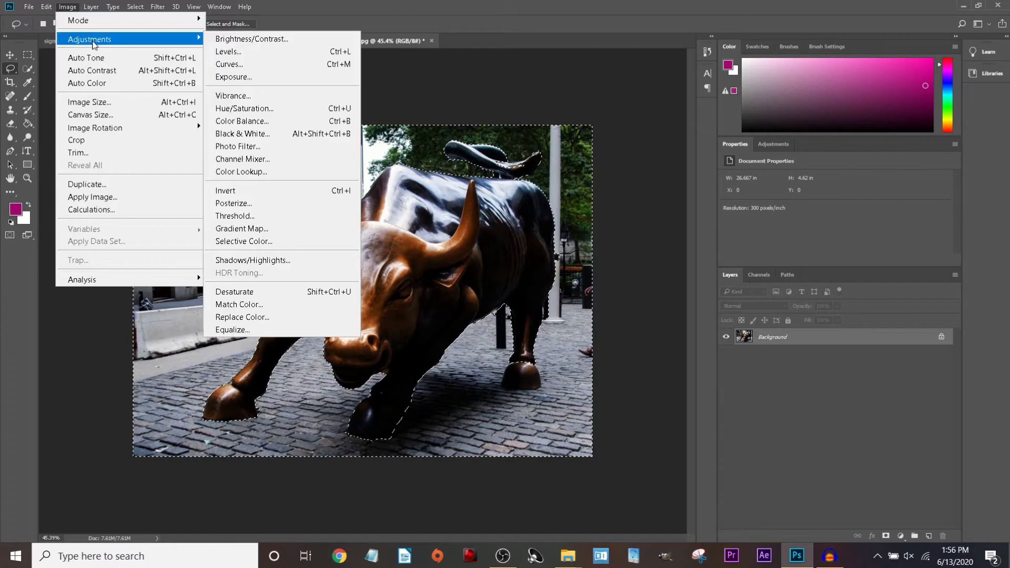
{"action": "left_click", "coordinate": [254, 36]}
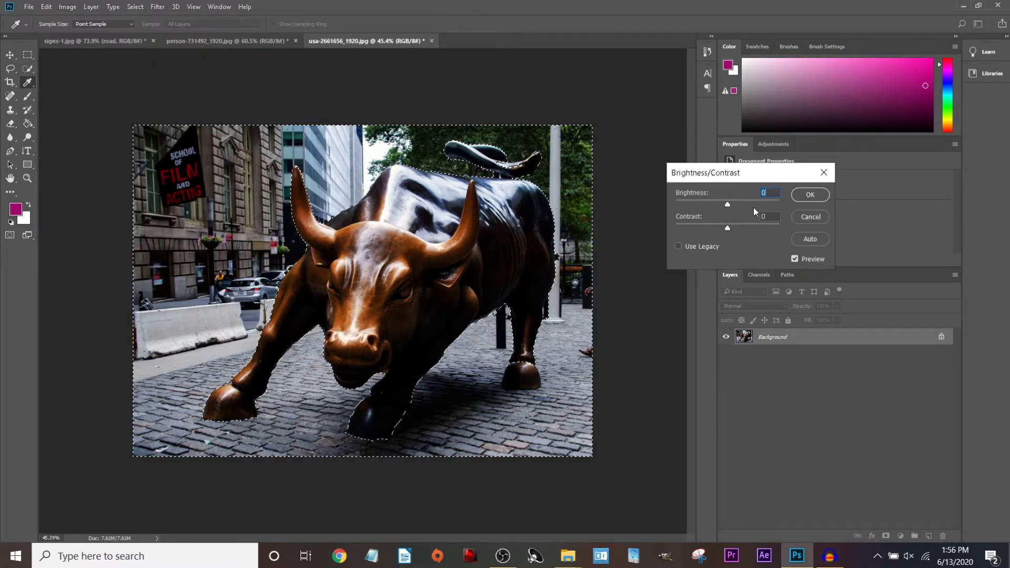
{"action": "type", "text": "150"}
{"action": "left_click_drag", "start_coordinate": [778, 200], "coordinate": [741, 227]}
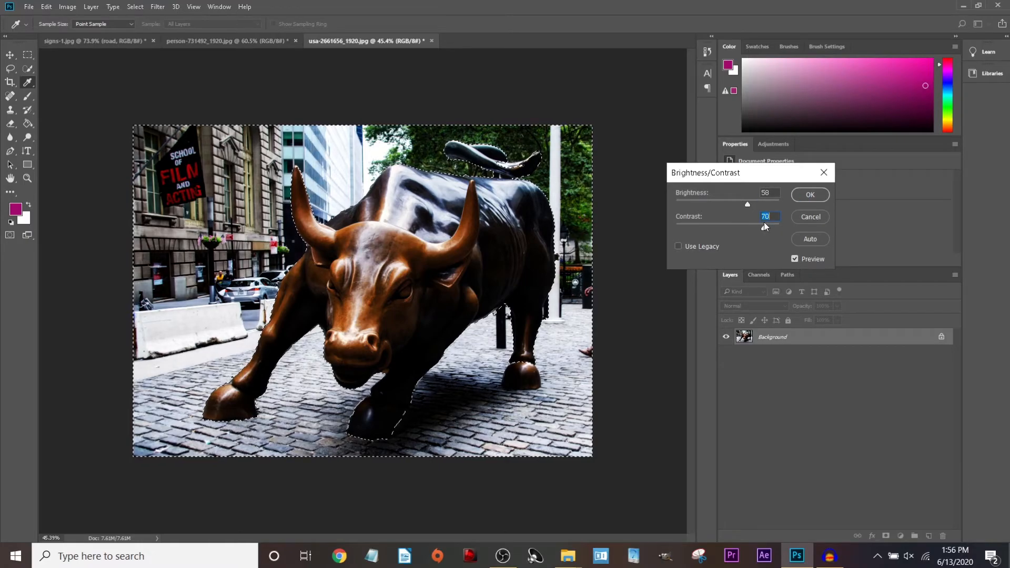
{"action": "left_click", "coordinate": [810, 195]}
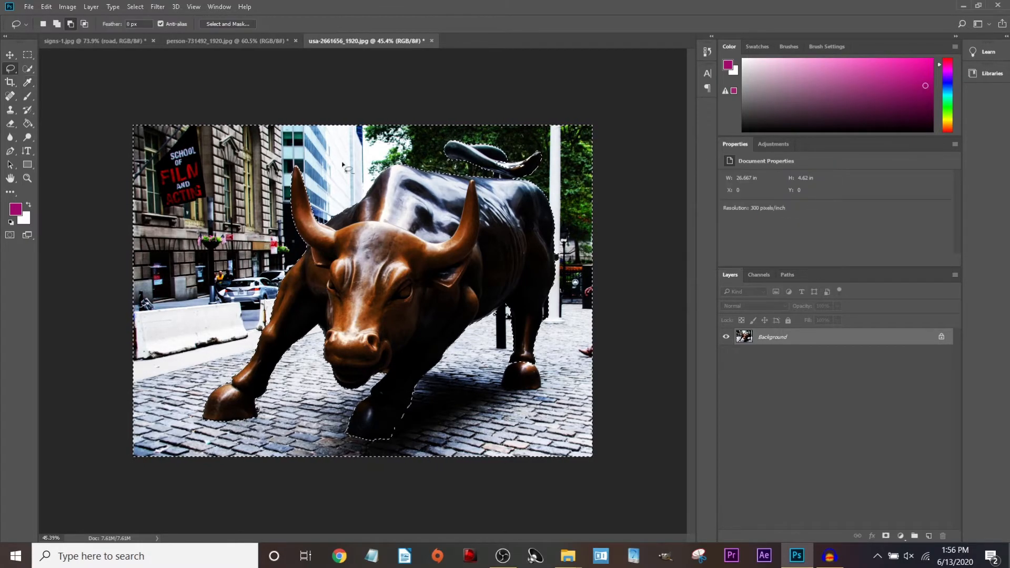
{"action": "left_click", "coordinate": [120, 113]}
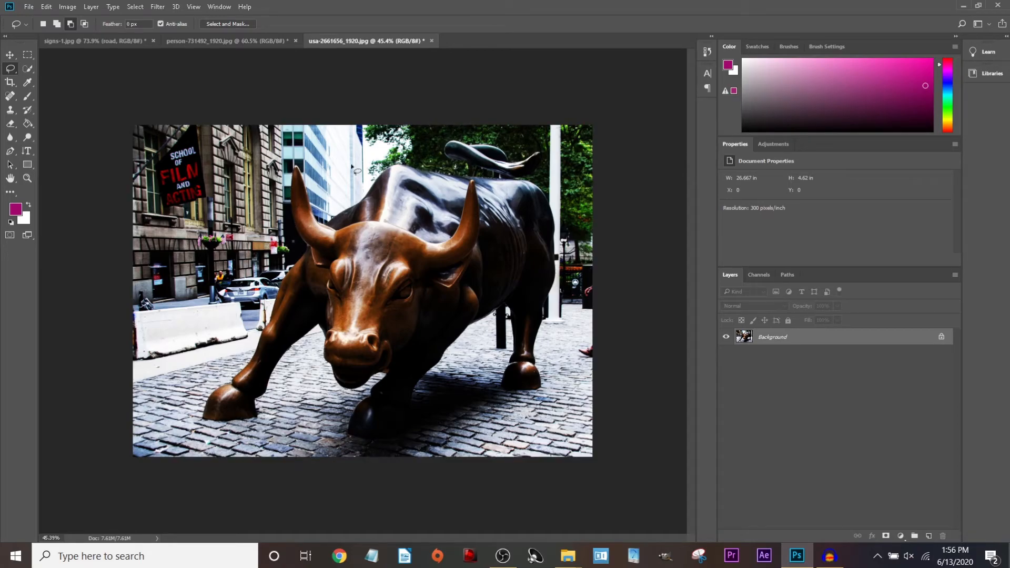
Save a copy of the photo as bull.jpg in the examples 1 folder.
{"action": "left_click", "coordinate": [29, 7]}
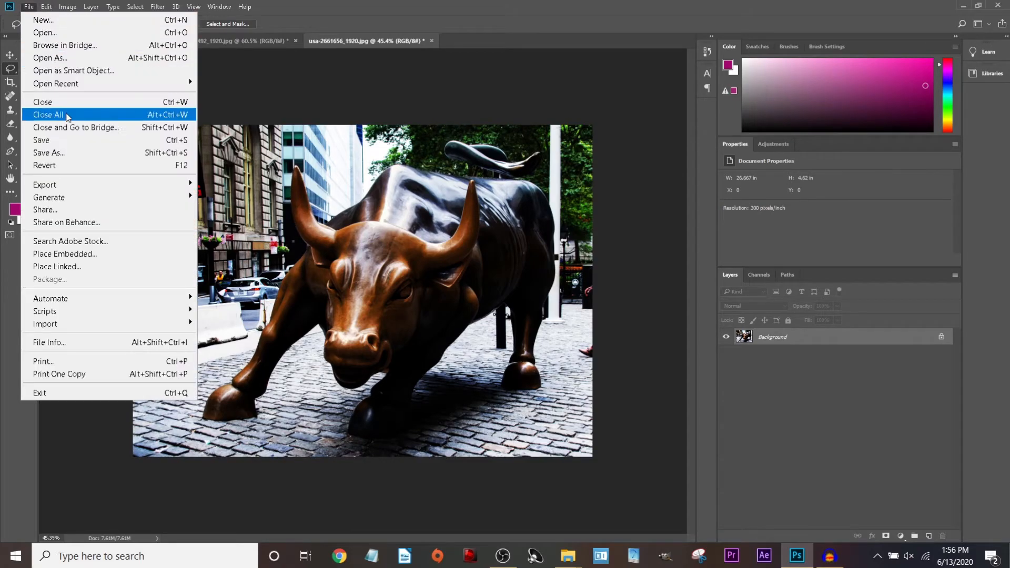
{"action": "left_click", "coordinate": [62, 152]}
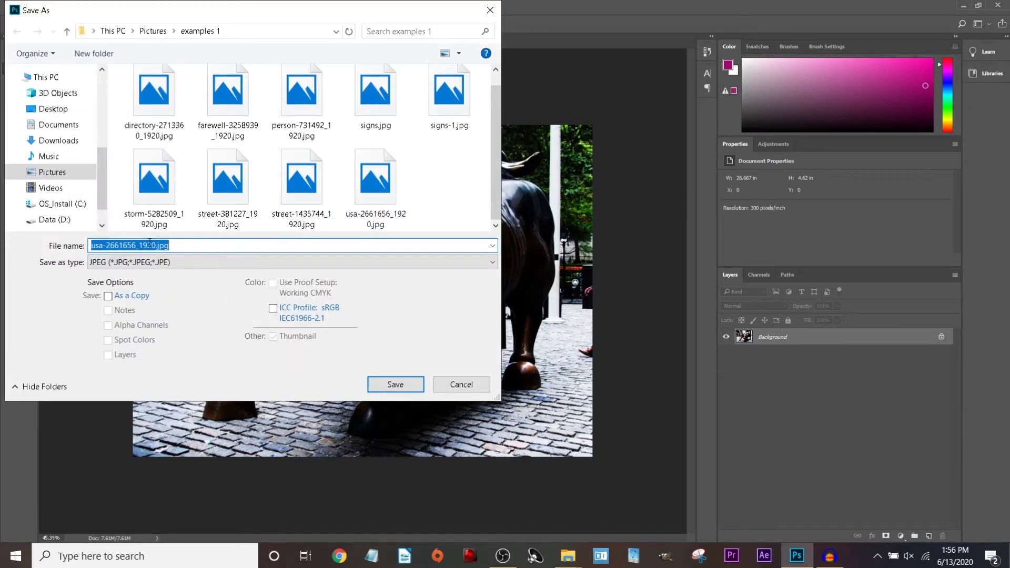
{"action": "type", "text": "bull."}
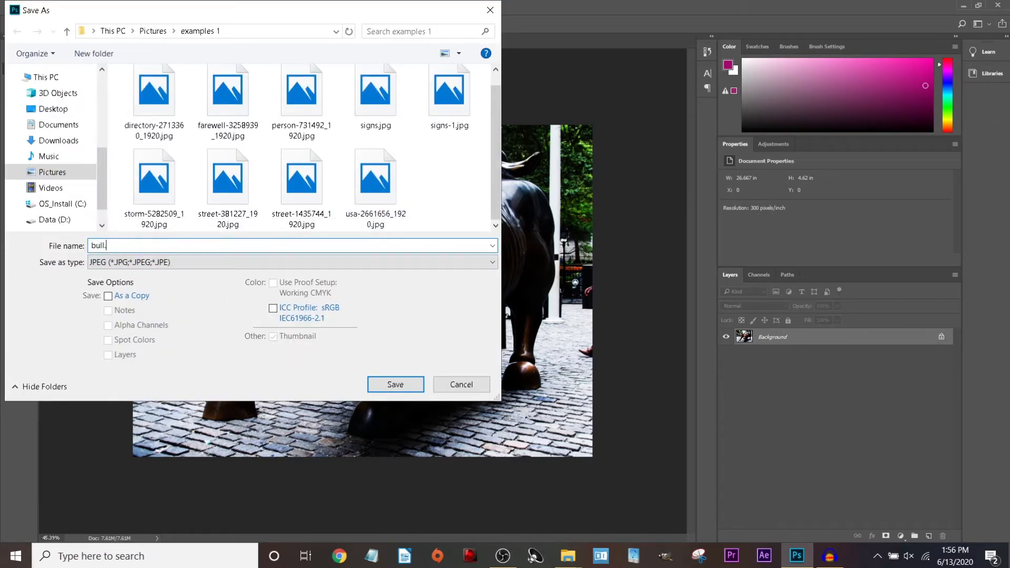
{"action": "type", "text": "jpg"}
{"action": "key", "text": "Return"}
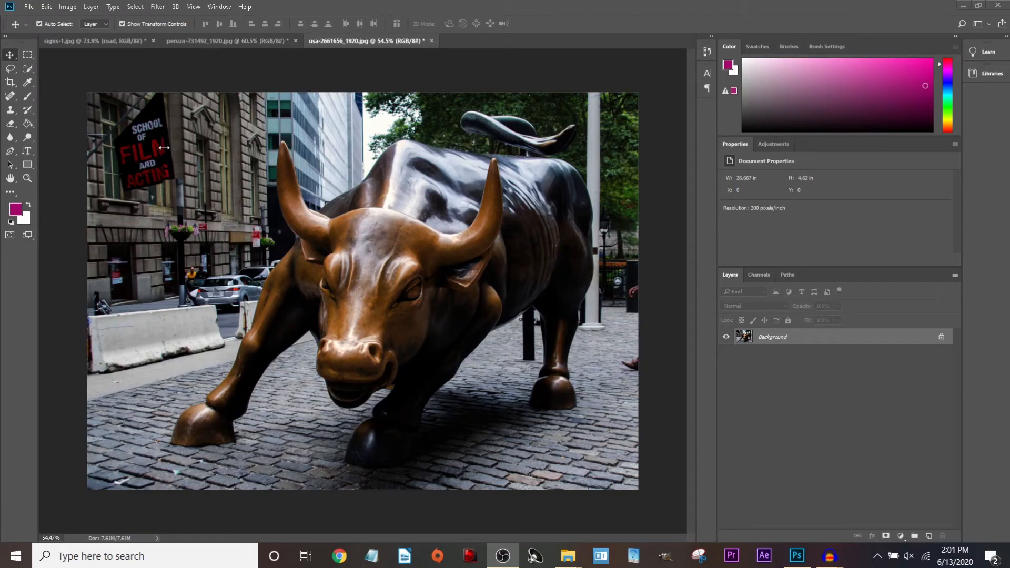
Quick-select the bull's back, chest, legs and horn with a 22 px brush.
{"action": "left_click", "coordinate": [27, 72]}
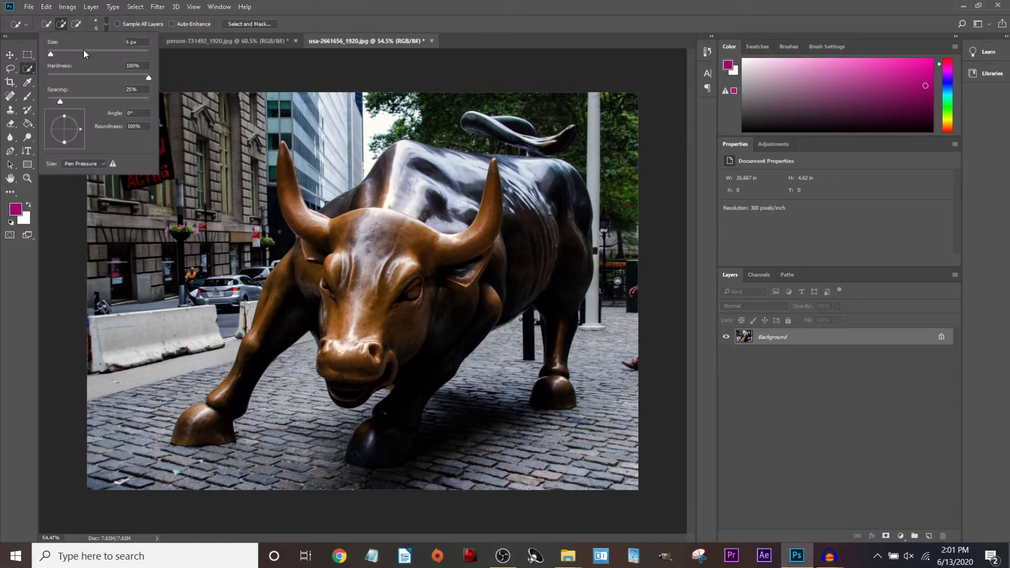
{"action": "left_click_drag", "start_coordinate": [55, 52], "coordinate": [62, 53]}
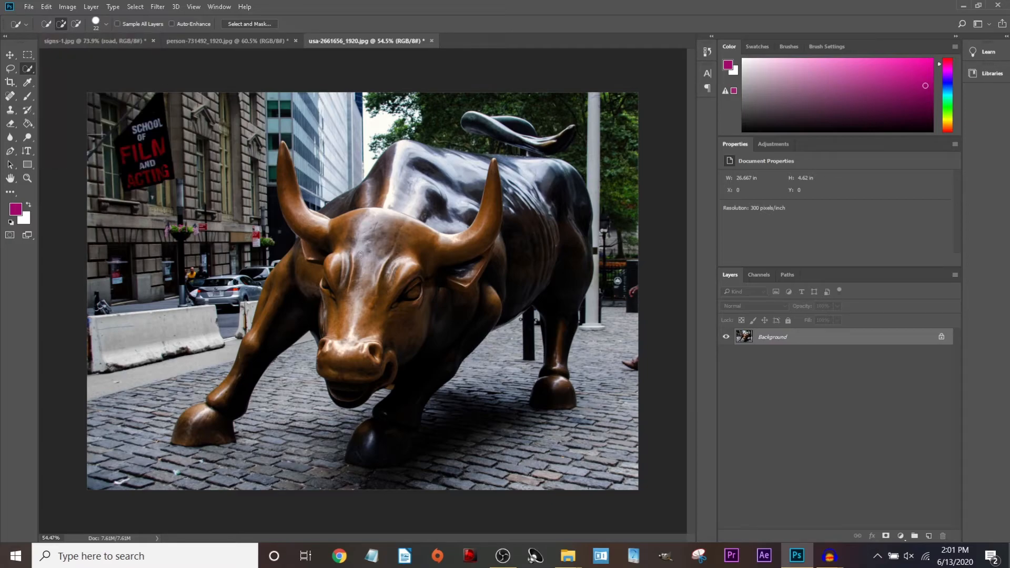
{"action": "mouse_move", "coordinate": [392, 178]}
{"action": "left_mouse_down"}
{"action": "mouse_move", "coordinate": [339, 223]}
{"action": "mouse_move", "coordinate": [299, 241]}
{"action": "mouse_move", "coordinate": [254, 347]}
{"action": "mouse_move", "coordinate": [441, 279]}
{"action": "left_mouse_up"}
{"action": "left_click_drag", "start_coordinate": [405, 409], "coordinate": [383, 439]}
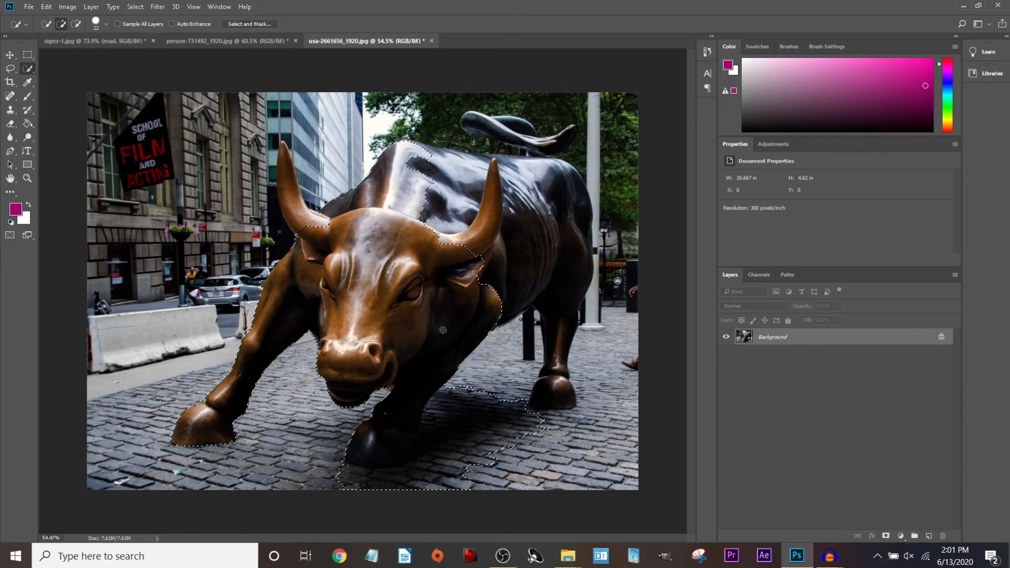
{"action": "mouse_move", "coordinate": [449, 323]}
{"action": "left_mouse_down"}
{"action": "mouse_move", "coordinate": [565, 410]}
{"action": "mouse_move", "coordinate": [550, 174]}
{"action": "mouse_move", "coordinate": [283, 160]}
{"action": "left_mouse_up"}
Subtract the pavement below the front hoof and the window beside the horn from the selection.
{"action": "mouse_move", "coordinate": [390, 467]}
{"action": "left_mouse_down"}
{"action": "mouse_move", "coordinate": [359, 471]}
{"action": "mouse_move", "coordinate": [513, 438]}
{"action": "mouse_move", "coordinate": [486, 464]}
{"action": "left_mouse_up"}
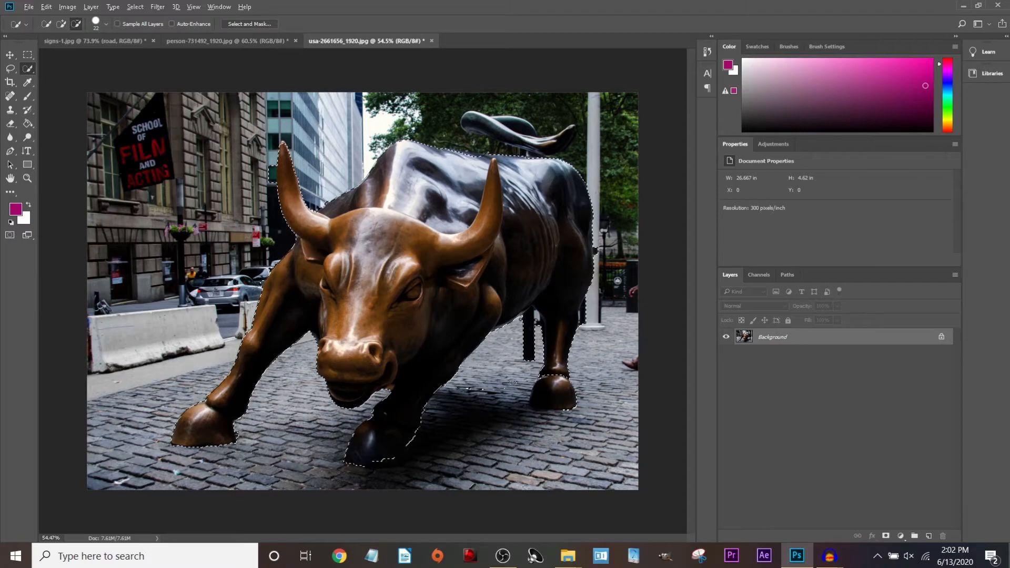
{"action": "scroll", "coordinate": [278, 179], "scroll_direction": "up", "scroll_amount": 11}
{"action": "left_click", "coordinate": [261, 167], "text": "alt"}
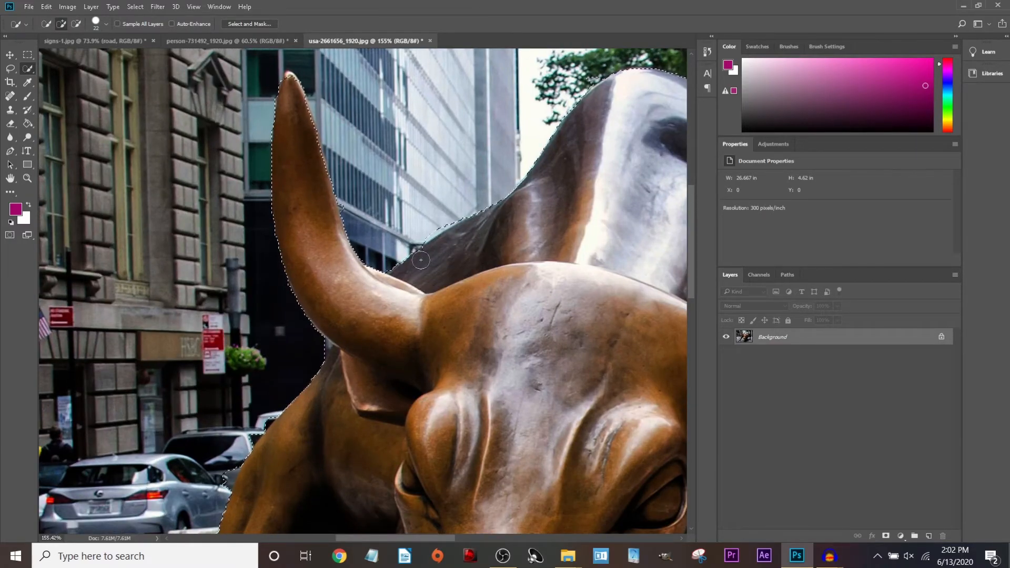
{"action": "key", "text": "ctrl+0"}
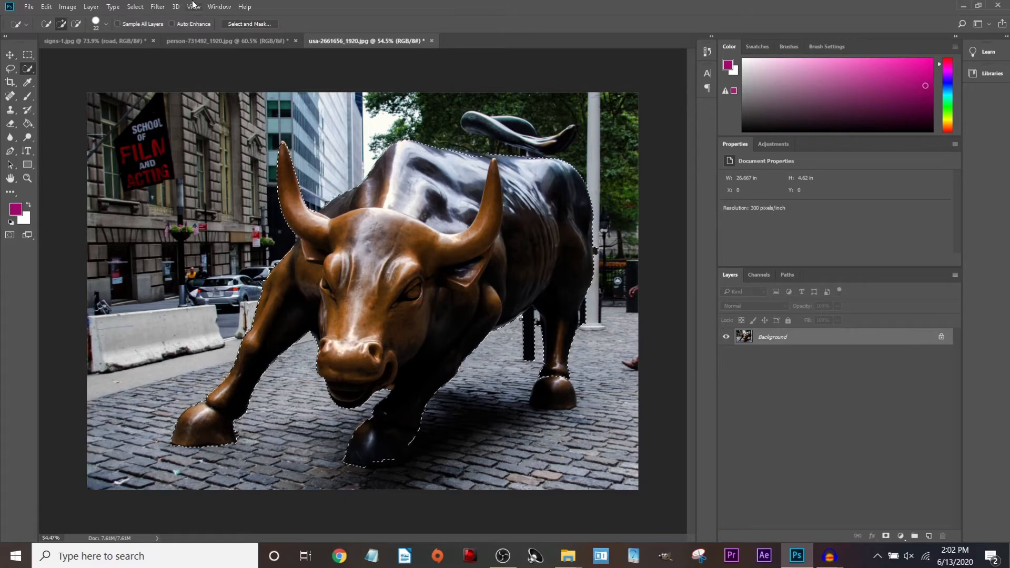
Open Select and Mask on the bull and brush along the rear hoof's left edge.
{"action": "left_click", "coordinate": [135, 7]}
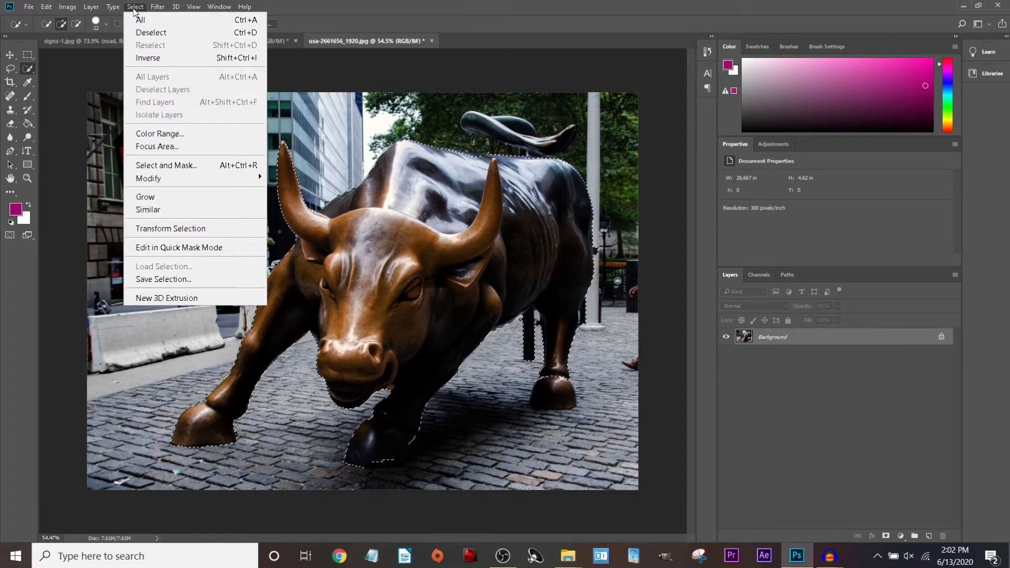
{"action": "left_click", "coordinate": [173, 167]}
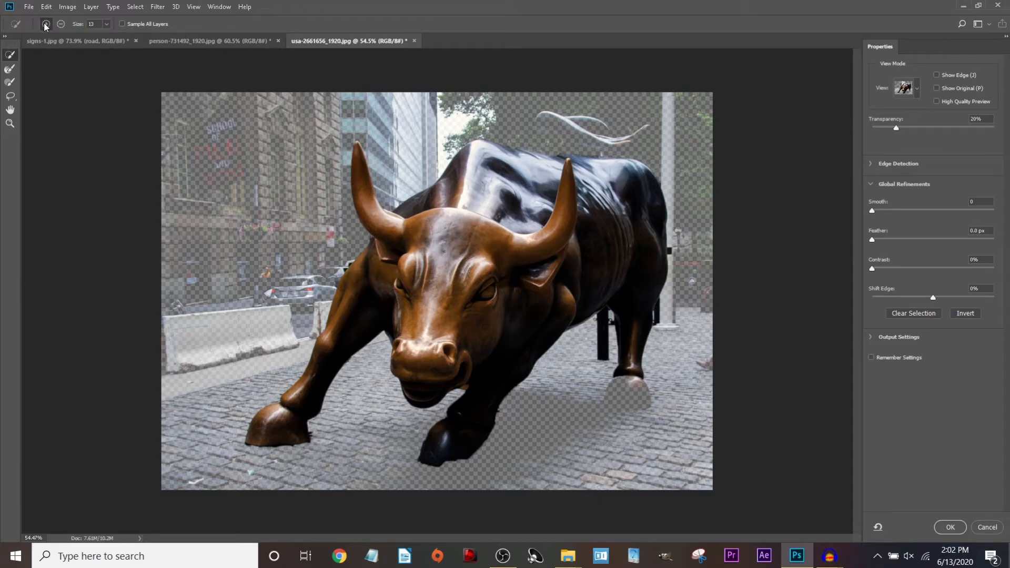
{"action": "left_click", "coordinate": [10, 83]}
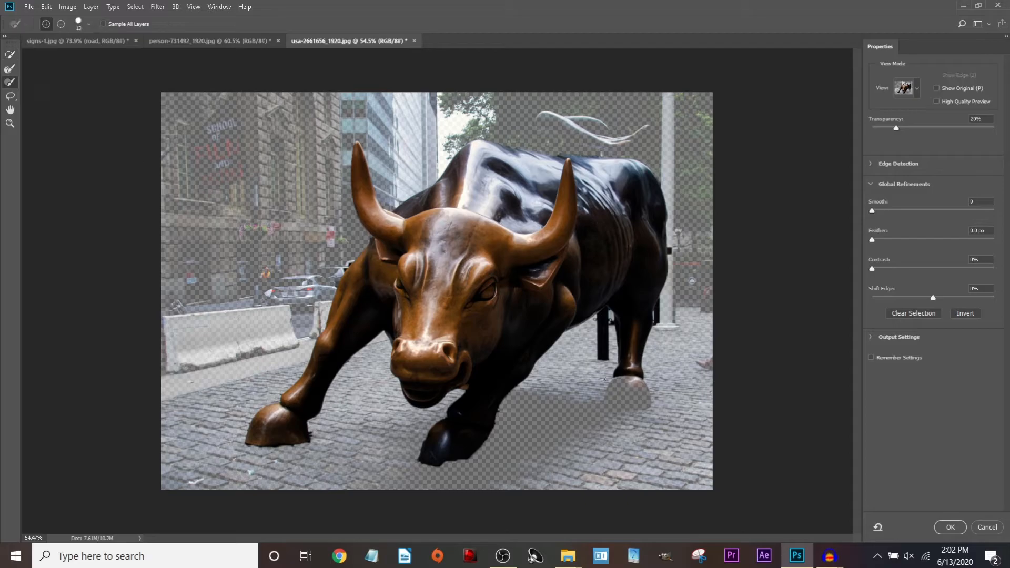
{"action": "scroll", "coordinate": [622, 406], "scroll_direction": "up", "scroll_amount": 9}
{"action": "left_click_drag", "start_coordinate": [678, 389], "coordinate": [654, 438]}
Paint around the rear hoof's outline and fill the hole in its mask.
{"action": "scroll", "coordinate": [623, 437], "scroll_direction": "up", "scroll_amount": 4}
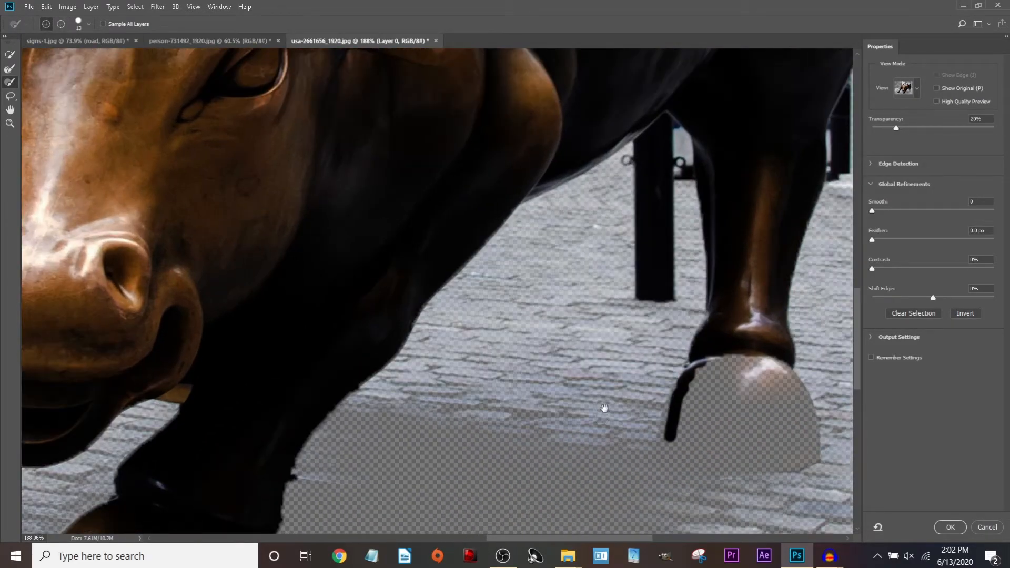
{"action": "scroll", "coordinate": [492, 386], "scroll_direction": "up", "scroll_amount": 4}
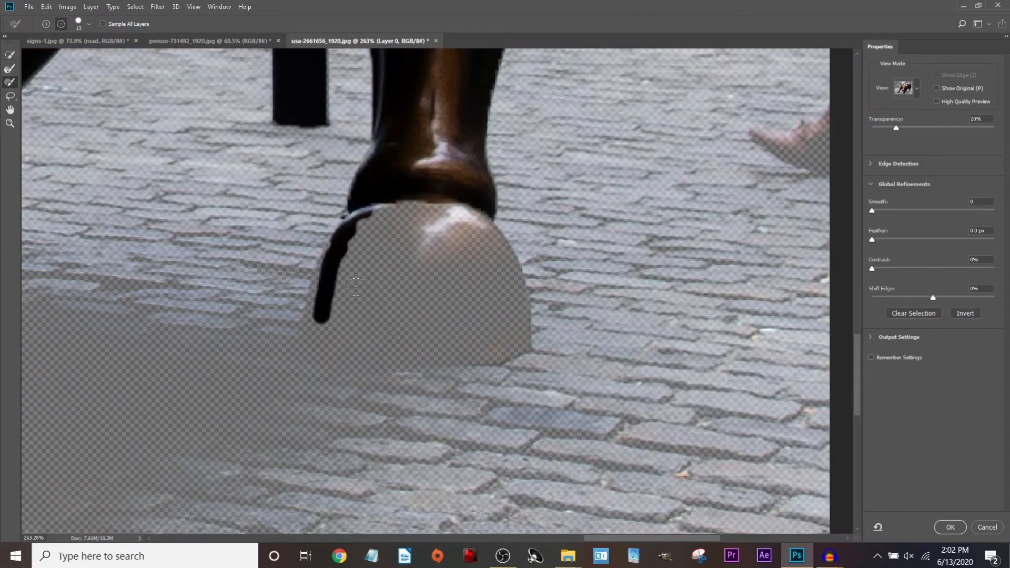
{"action": "scroll", "coordinate": [356, 288], "scroll_direction": "up", "scroll_amount": 3}
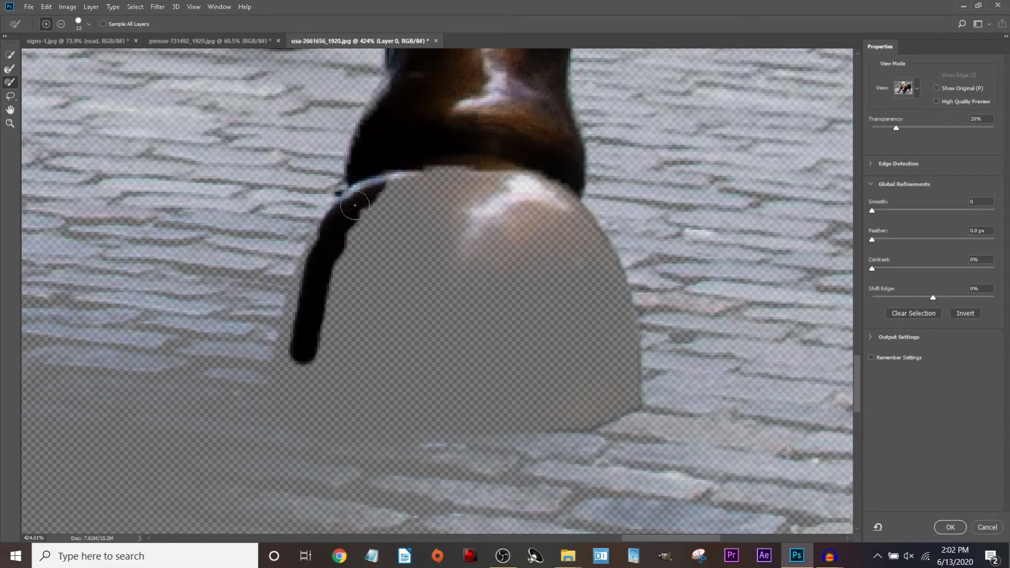
{"action": "mouse_move", "coordinate": [355, 205]}
{"action": "left_mouse_down"}
{"action": "mouse_move", "coordinate": [305, 282]}
{"action": "mouse_move", "coordinate": [285, 361]}
{"action": "mouse_move", "coordinate": [318, 395]}
{"action": "mouse_move", "coordinate": [561, 408]}
{"action": "mouse_move", "coordinate": [623, 396]}
{"action": "mouse_move", "coordinate": [620, 296]}
{"action": "mouse_move", "coordinate": [577, 220]}
{"action": "mouse_move", "coordinate": [420, 181]}
{"action": "mouse_move", "coordinate": [325, 330]}
{"action": "mouse_move", "coordinate": [493, 403]}
{"action": "mouse_move", "coordinate": [592, 384]}
{"action": "mouse_move", "coordinate": [604, 373]}
{"action": "mouse_move", "coordinate": [573, 258]}
{"action": "mouse_move", "coordinate": [536, 198]}
{"action": "mouse_move", "coordinate": [584, 268]}
{"action": "mouse_move", "coordinate": [610, 390]}
{"action": "mouse_move", "coordinate": [547, 236]}
{"action": "mouse_move", "coordinate": [509, 228]}
{"action": "mouse_move", "coordinate": [567, 376]}
{"action": "mouse_move", "coordinate": [535, 268]}
{"action": "mouse_move", "coordinate": [509, 233]}
{"action": "mouse_move", "coordinate": [558, 341]}
{"action": "left_mouse_up"}
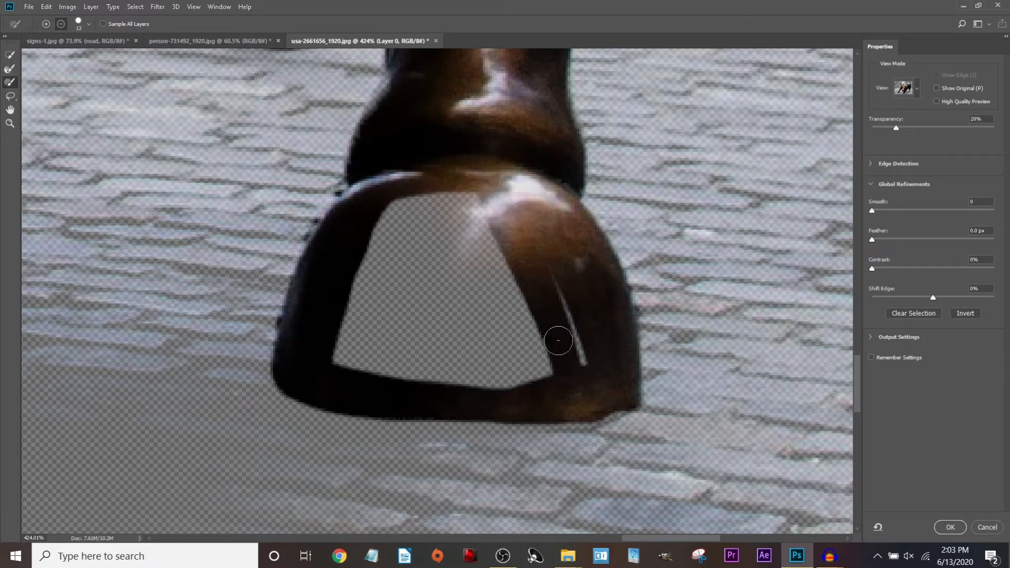
{"action": "scroll", "coordinate": [558, 341], "scroll_direction": "down", "scroll_amount": 5}
{"action": "mouse_move", "coordinate": [466, 275]}
{"action": "left_mouse_down"}
{"action": "mouse_move", "coordinate": [464, 330]}
{"action": "mouse_move", "coordinate": [474, 338]}
{"action": "mouse_move", "coordinate": [496, 289]}
{"action": "mouse_move", "coordinate": [524, 336]}
{"action": "left_mouse_up"}
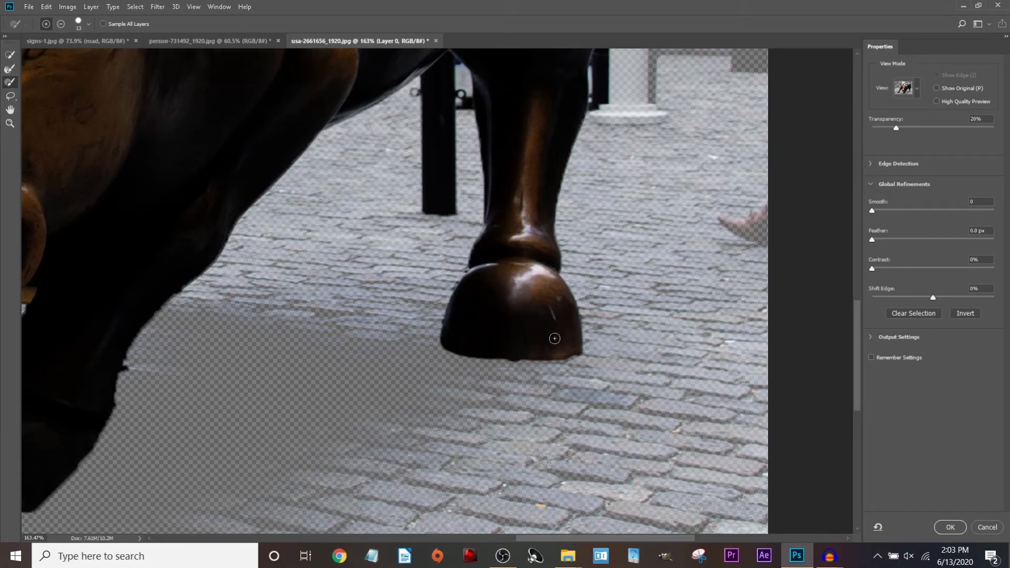
{"action": "scroll", "coordinate": [627, 312], "scroll_direction": "down", "scroll_amount": 3}
Switch the Select and Mask view mode to Overlay.
{"action": "left_click", "coordinate": [916, 89]}
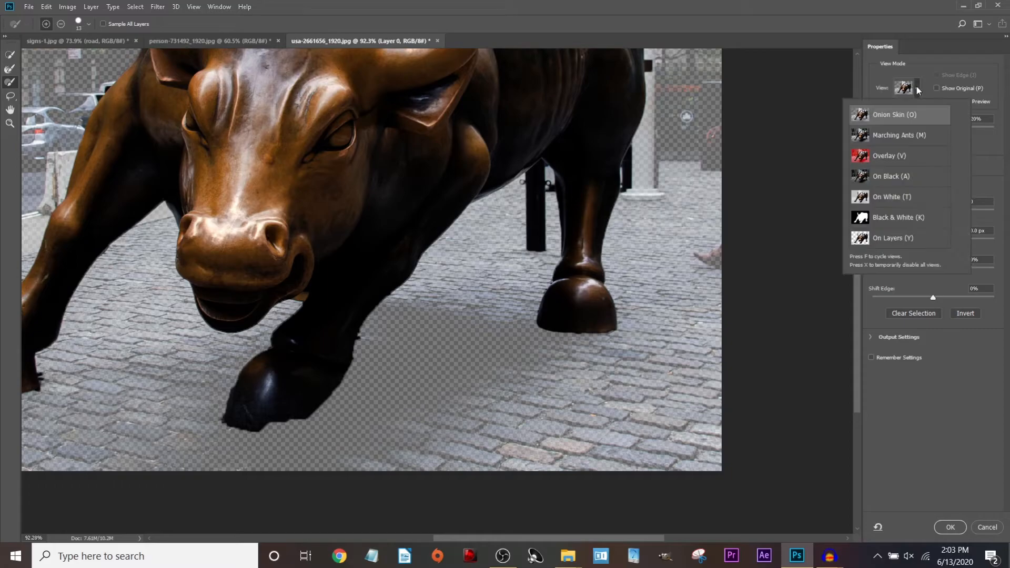
{"action": "left_click", "coordinate": [888, 155]}
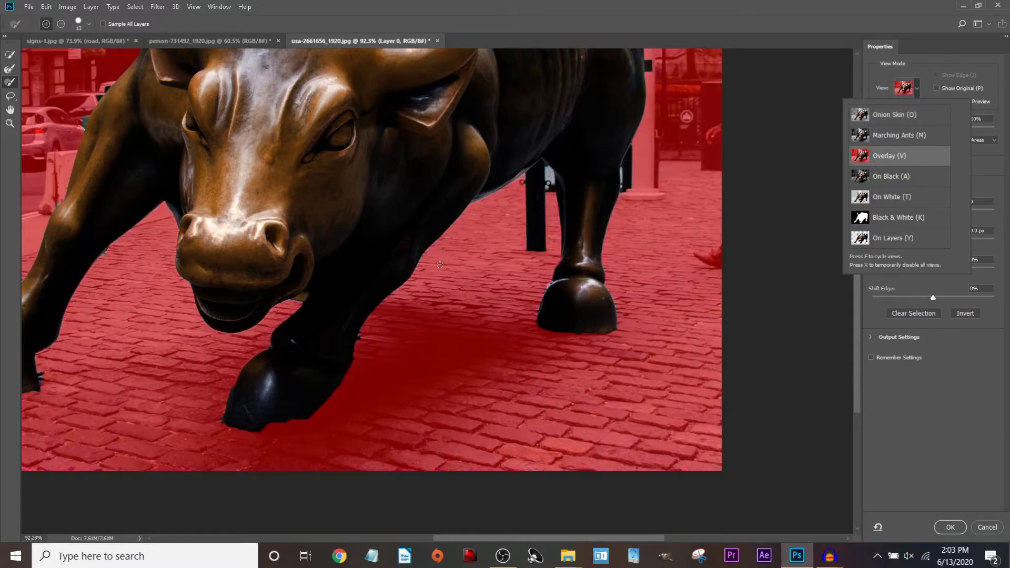
{"action": "scroll", "coordinate": [440, 265], "scroll_direction": "down", "scroll_amount": 2}
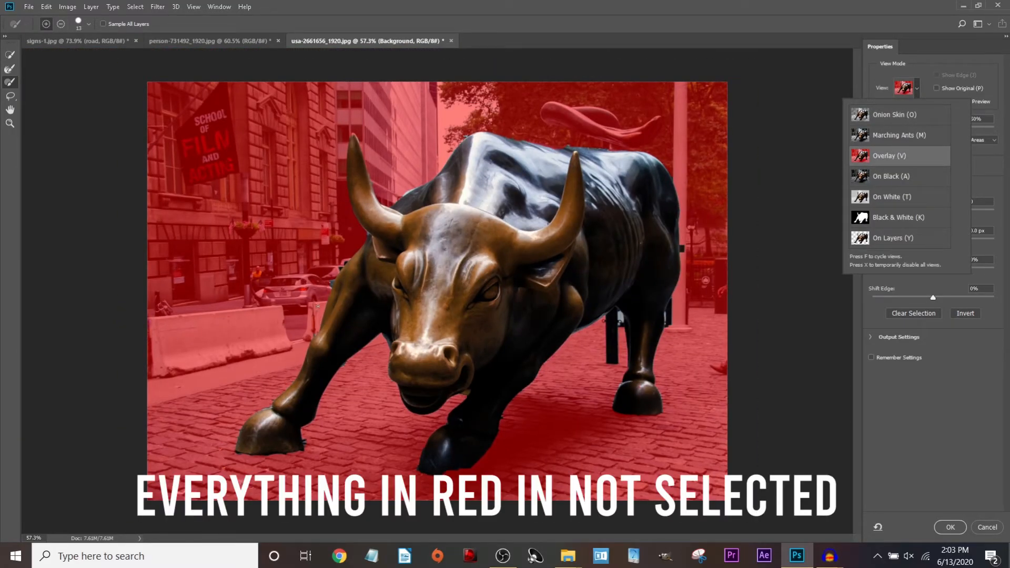
{"action": "scroll", "coordinate": [318, 452], "scroll_direction": "up", "scroll_amount": 5}
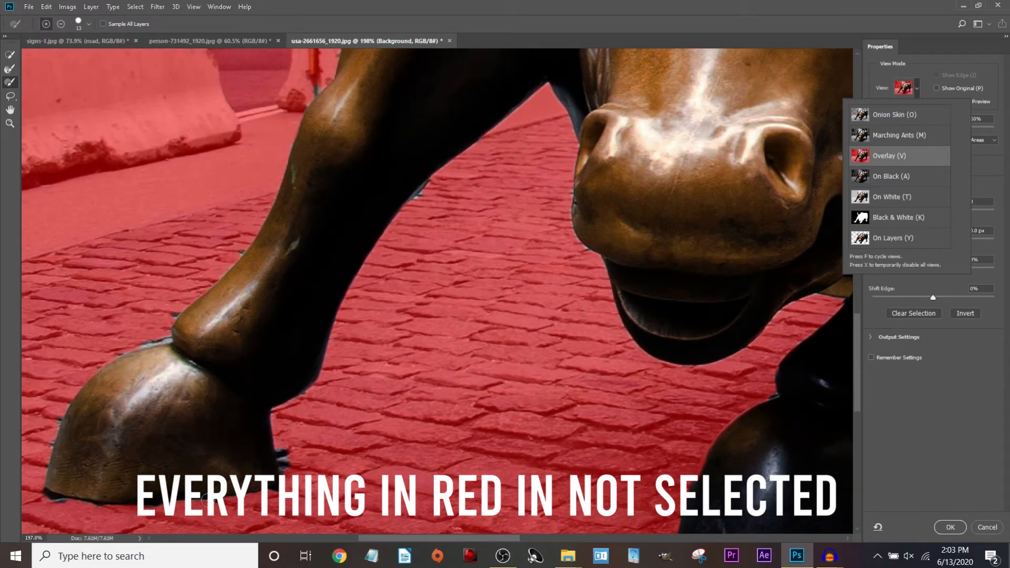
{"action": "scroll", "coordinate": [211, 505], "scroll_direction": "up", "scroll_amount": 2}
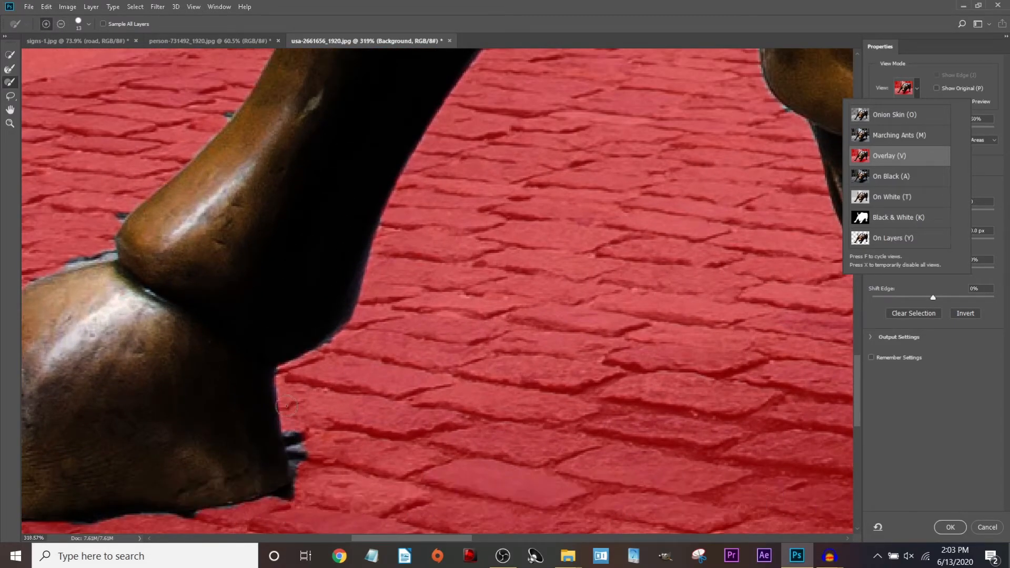
Subtract the bluish and grey cobblestone fringe along the front hoof's edges.
{"action": "left_click", "coordinate": [61, 23]}
{"action": "scroll", "coordinate": [259, 366], "scroll_direction": "up", "scroll_amount": 3}
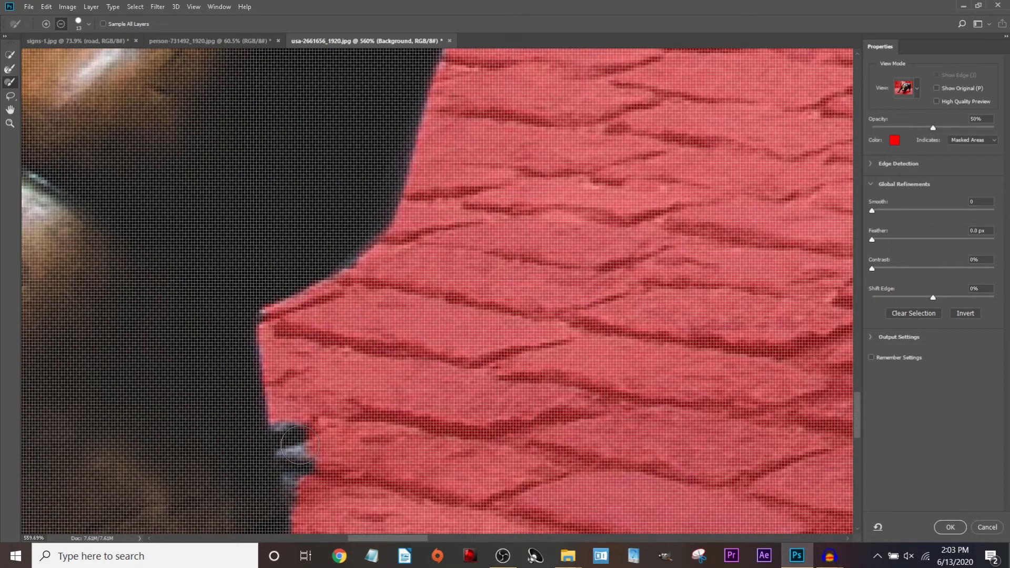
{"action": "mouse_move", "coordinate": [294, 426]}
{"action": "left_mouse_down"}
{"action": "mouse_move", "coordinate": [308, 493]}
{"action": "mouse_move", "coordinate": [290, 431]}
{"action": "left_mouse_up"}
{"action": "scroll", "coordinate": [298, 447], "scroll_direction": "down", "scroll_amount": 5}
{"action": "scroll", "coordinate": [302, 474], "scroll_direction": "up", "scroll_amount": 5}
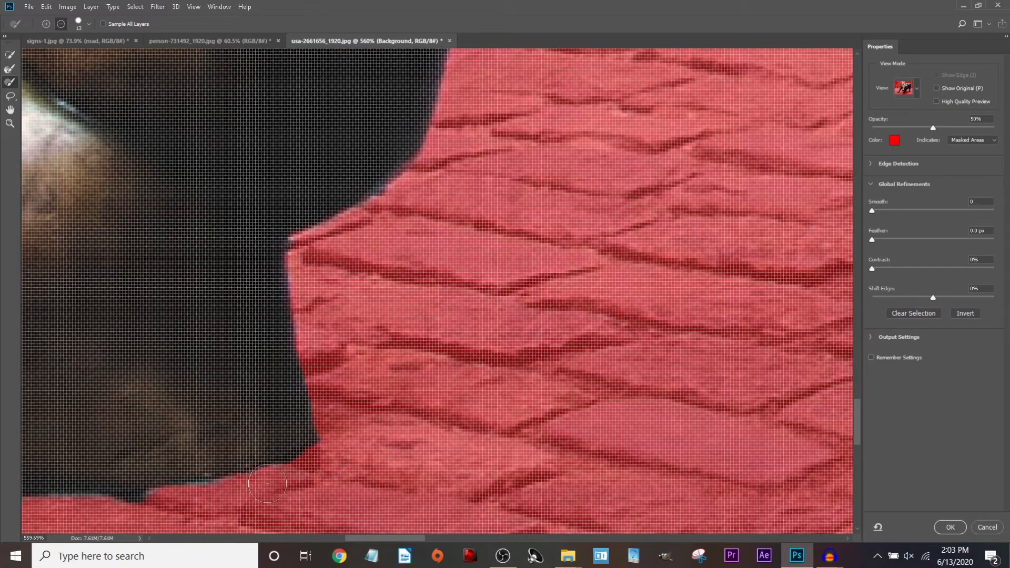
{"action": "scroll", "coordinate": [261, 485], "scroll_direction": "down", "scroll_amount": 5}
{"action": "scroll", "coordinate": [261, 485], "scroll_direction": "up", "scroll_amount": 4}
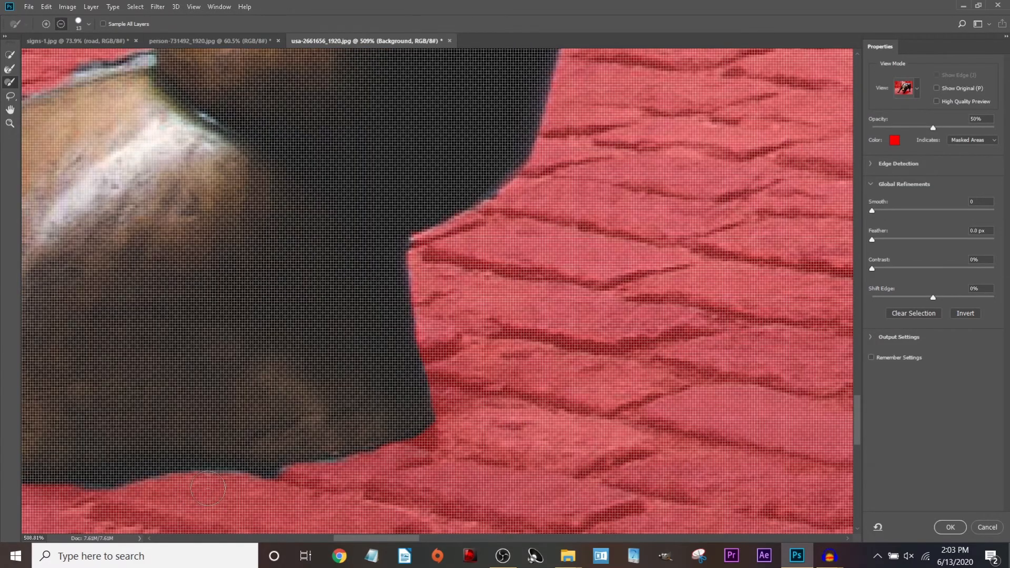
{"action": "scroll", "coordinate": [240, 490], "scroll_direction": "down", "scroll_amount": 4}
{"action": "scroll", "coordinate": [120, 501], "scroll_direction": "up", "scroll_amount": 3}
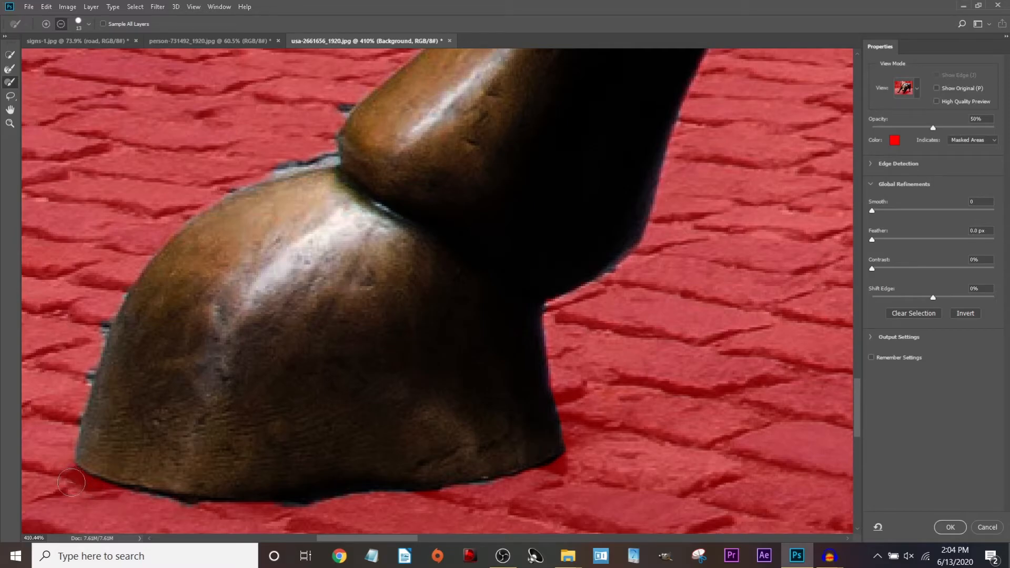
{"action": "scroll", "coordinate": [144, 517], "scroll_direction": "up", "scroll_amount": 3}
{"action": "scroll", "coordinate": [144, 517], "scroll_direction": "down", "scroll_amount": 6}
{"action": "scroll", "coordinate": [232, 244], "scroll_direction": "up", "scroll_amount": 6}
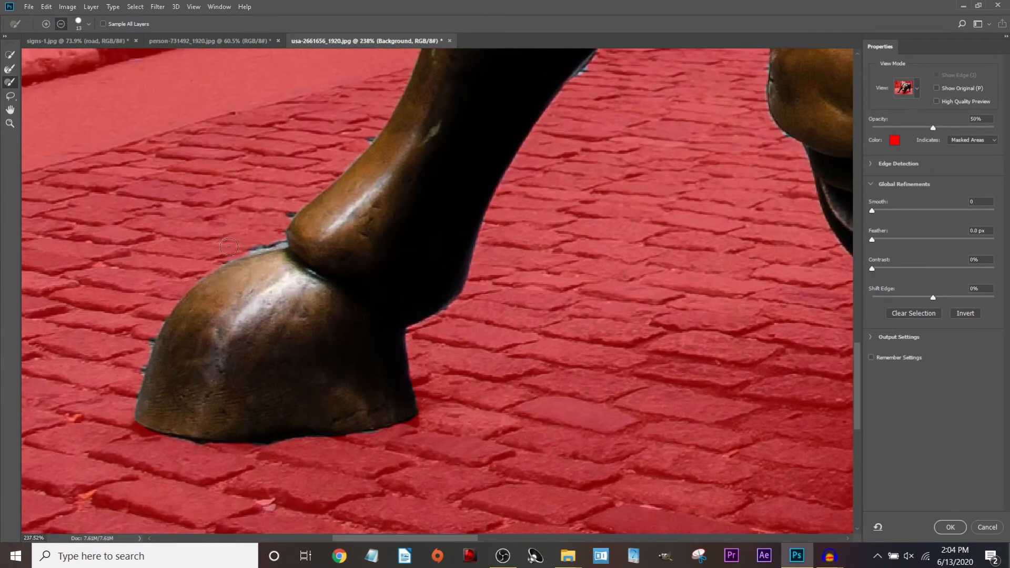
{"action": "mouse_move", "coordinate": [246, 259]}
{"action": "left_mouse_down"}
{"action": "mouse_move", "coordinate": [311, 248]}
{"action": "mouse_move", "coordinate": [389, 216]}
{"action": "mouse_move", "coordinate": [368, 232]}
{"action": "mouse_move", "coordinate": [289, 237]}
{"action": "left_mouse_up"}
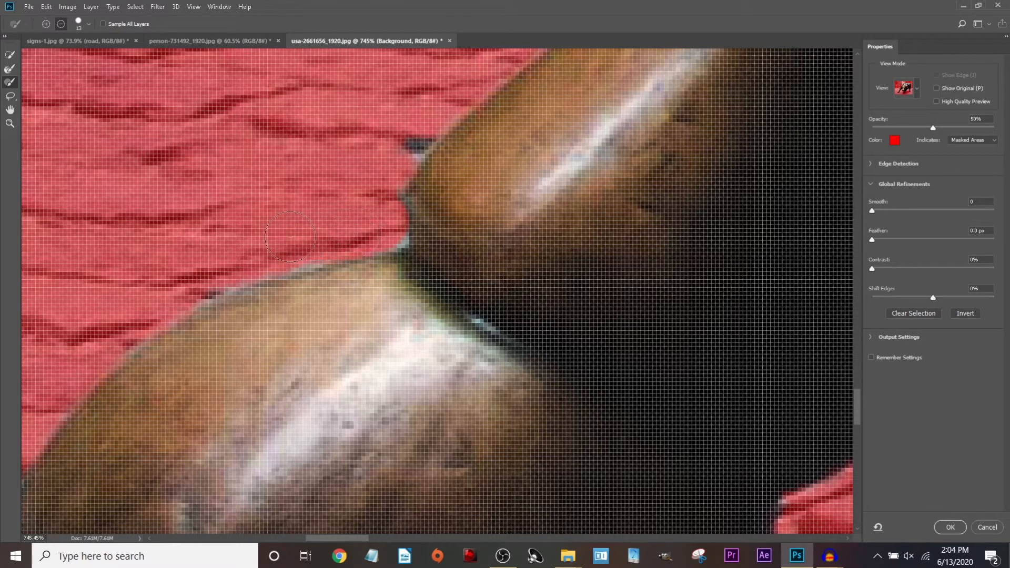
With a 4 px brush, mask the dark spot and light patch beside the leg.
{"action": "left_click", "coordinate": [89, 24]}
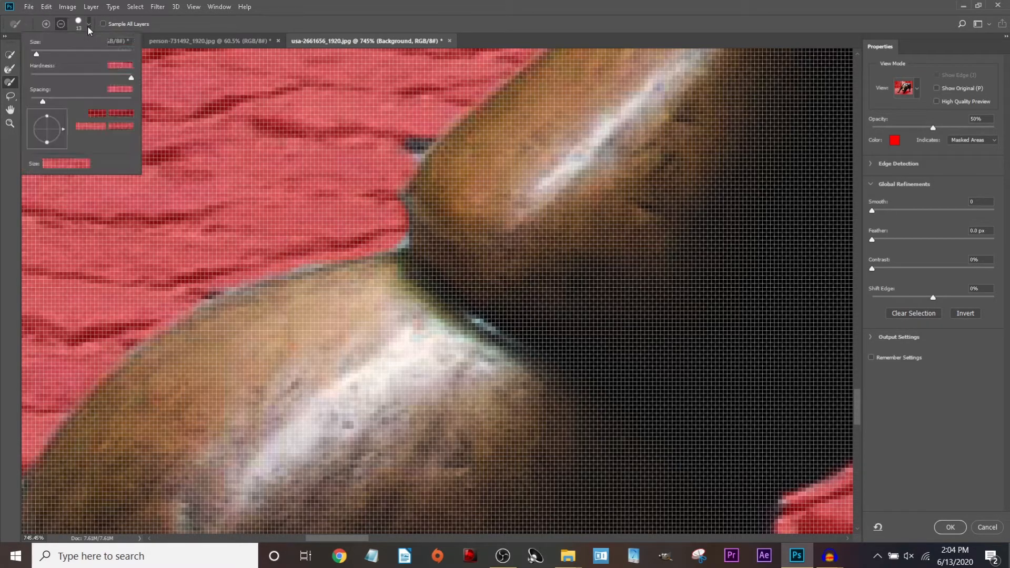
{"action": "left_click_drag", "start_coordinate": [39, 56], "coordinate": [34, 57]}
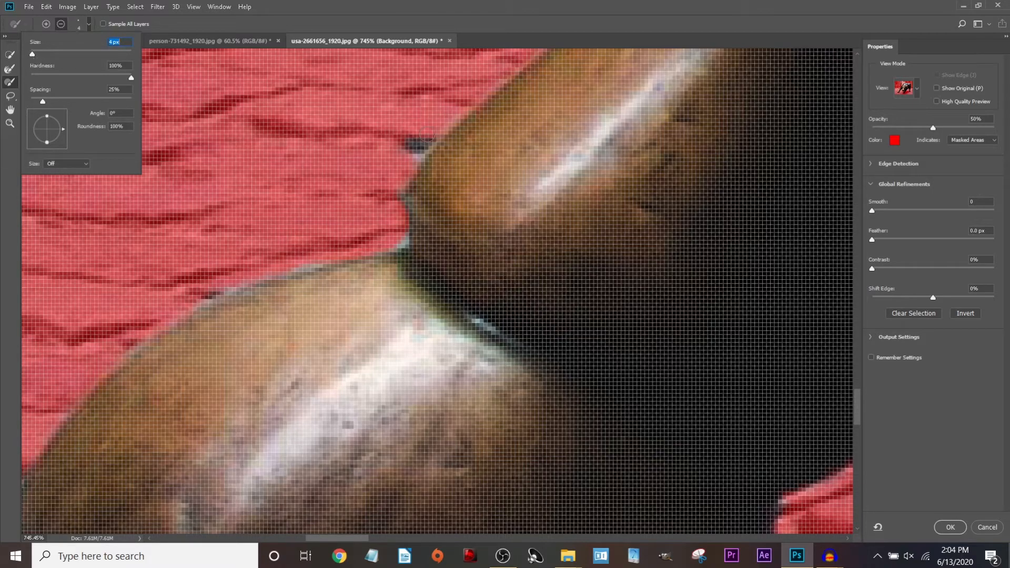
{"action": "left_click_drag", "start_coordinate": [425, 130], "coordinate": [404, 167]}
{"action": "left_click_drag", "start_coordinate": [402, 241], "coordinate": [390, 242]}
{"action": "scroll", "coordinate": [203, 293], "scroll_direction": "down", "scroll_amount": 20}
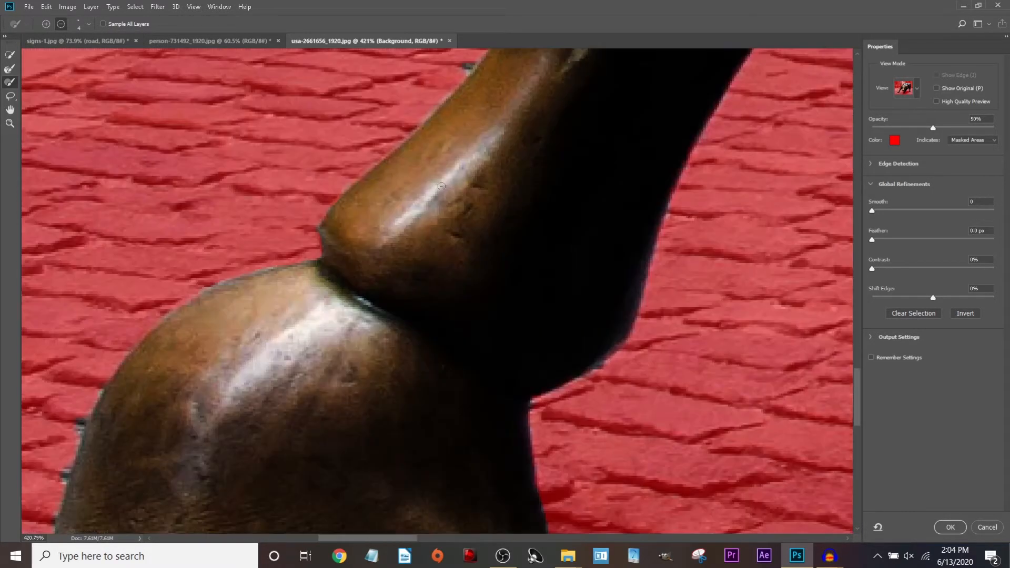
{"action": "scroll", "coordinate": [460, 286], "scroll_direction": "up", "scroll_amount": 3}
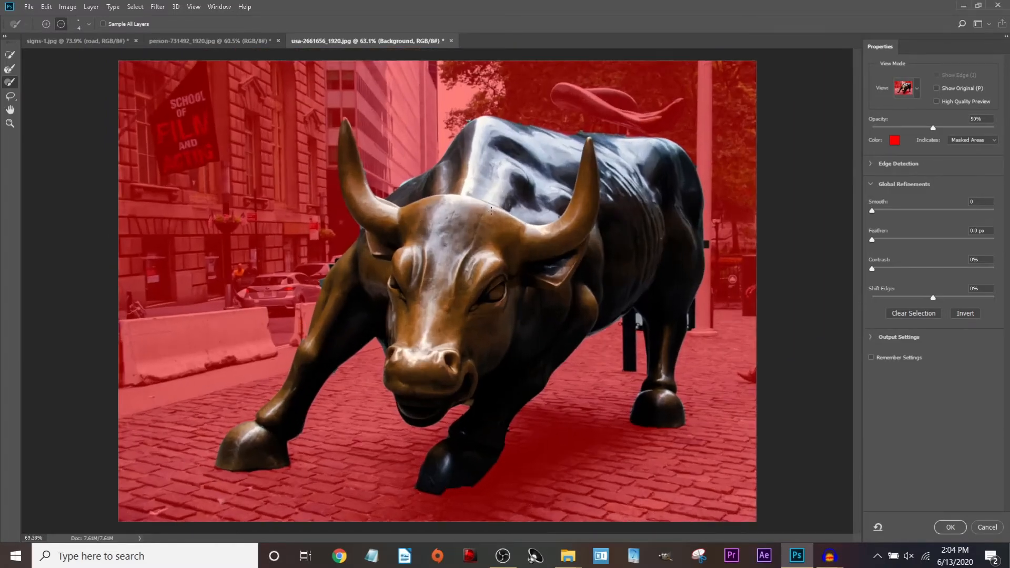
Set the Output To option to Selection.
{"action": "left_click", "coordinate": [872, 337]}
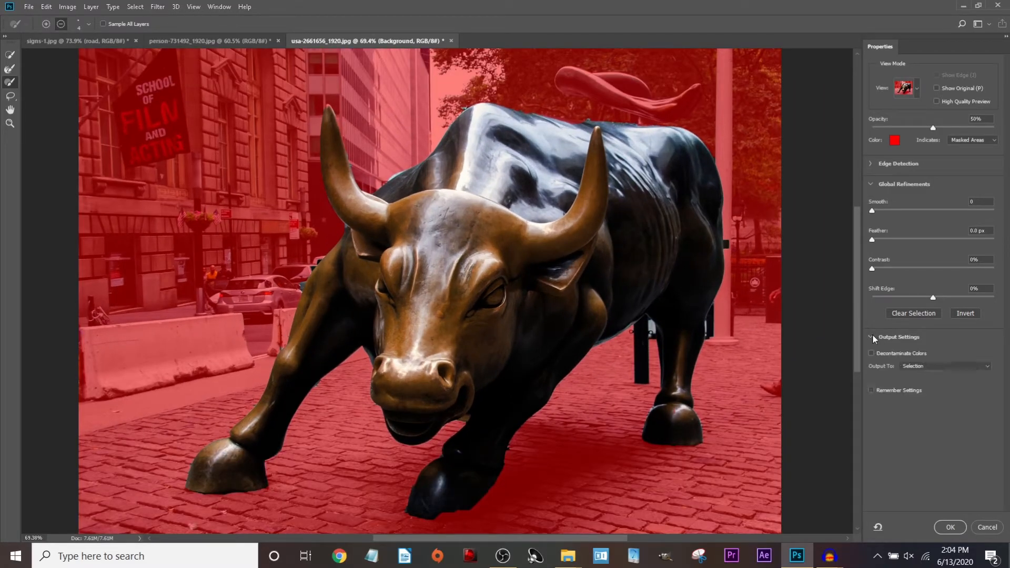
{"action": "left_click", "coordinate": [907, 367]}
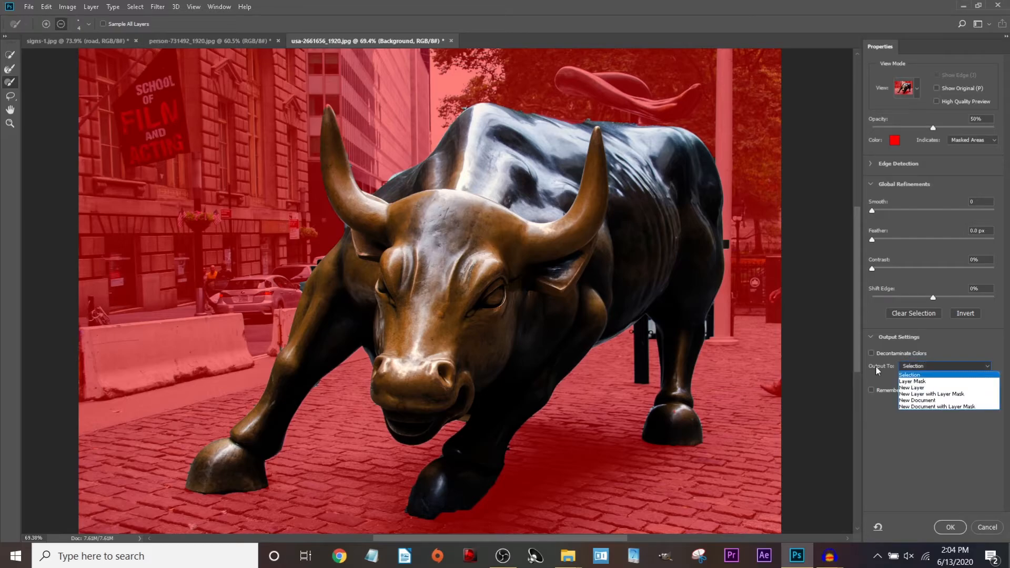
{"action": "left_click", "coordinate": [918, 375]}
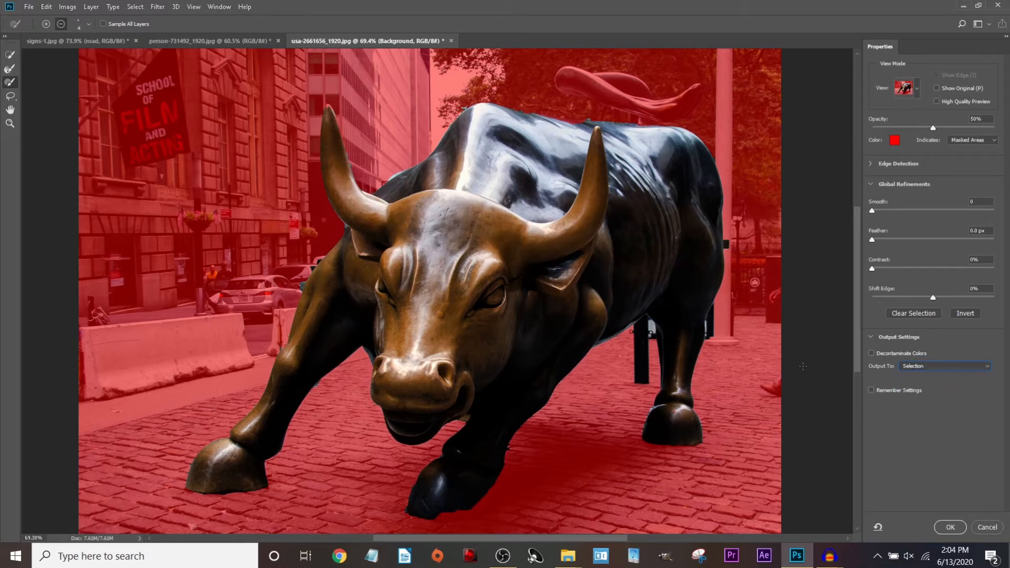
Apply the refined selection and raise the bull's brightness with Brightness/Contrast.
{"action": "left_click", "coordinate": [949, 527]}
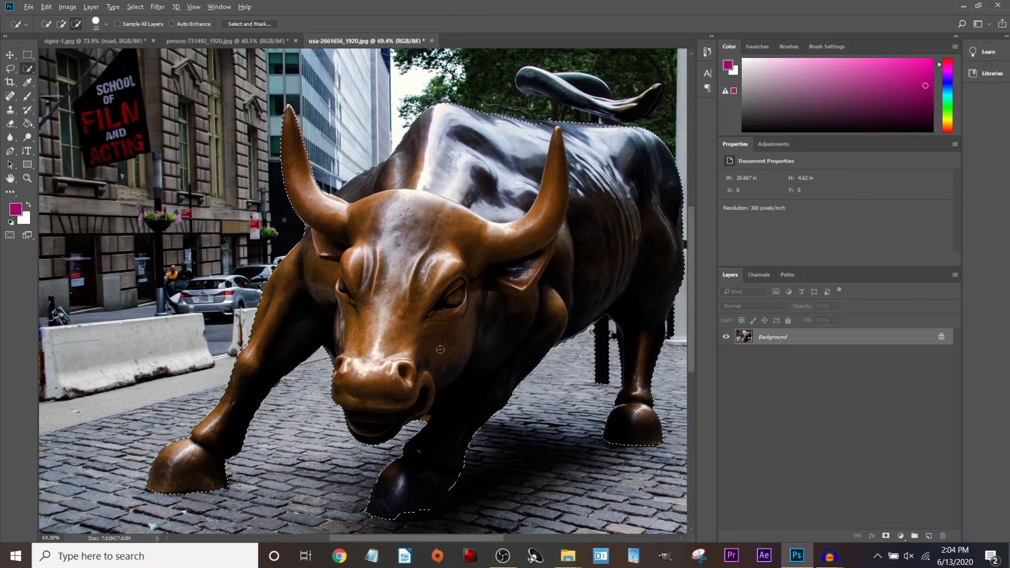
{"action": "left_click", "coordinate": [67, 6]}
{"action": "mouse_move", "coordinate": [87, 38]}
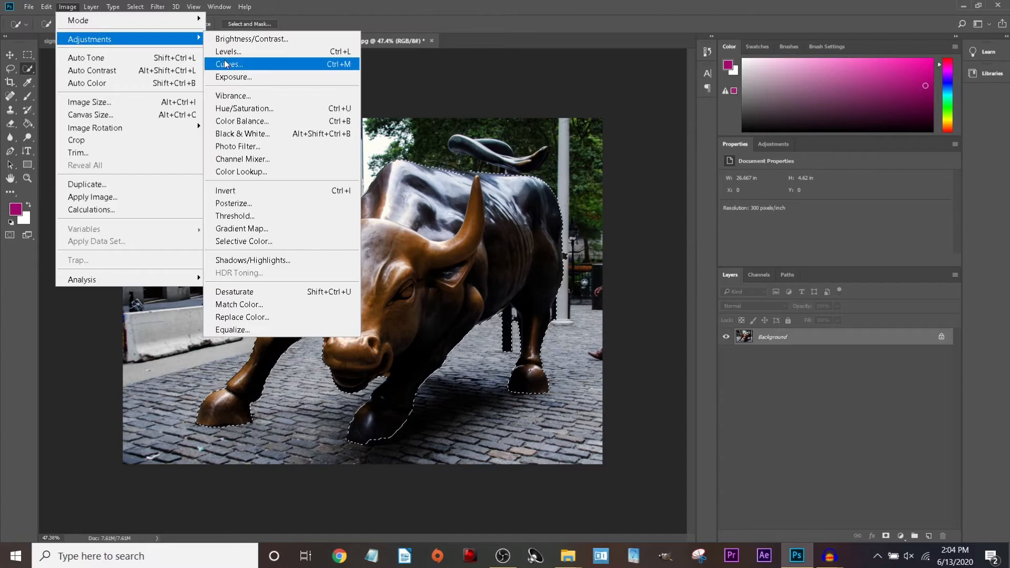
{"action": "left_click", "coordinate": [234, 36]}
{"action": "mouse_move", "coordinate": [729, 206]}
{"action": "left_mouse_down"}
{"action": "mouse_move", "coordinate": [738, 206]}
{"action": "mouse_move", "coordinate": [729, 230]}
{"action": "left_mouse_up"}
{"action": "left_click", "coordinate": [812, 197]}
Extend the selection along the hoof's bottom edge, then undo the stray cobblestone addition.
{"action": "scroll", "coordinate": [408, 443], "scroll_direction": "up", "scroll_amount": 4}
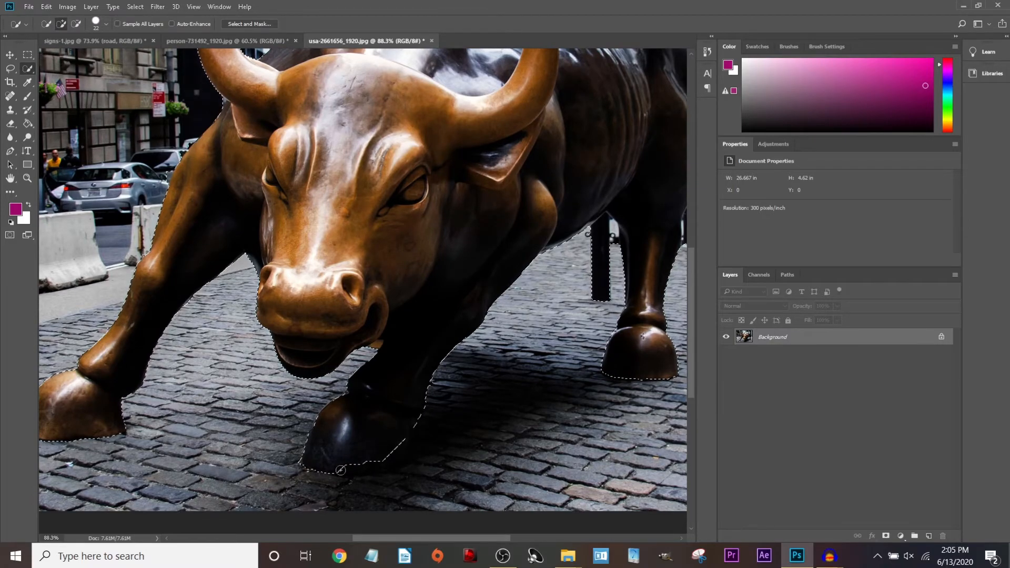
{"action": "left_click_drag", "start_coordinate": [341, 470], "coordinate": [416, 460]}
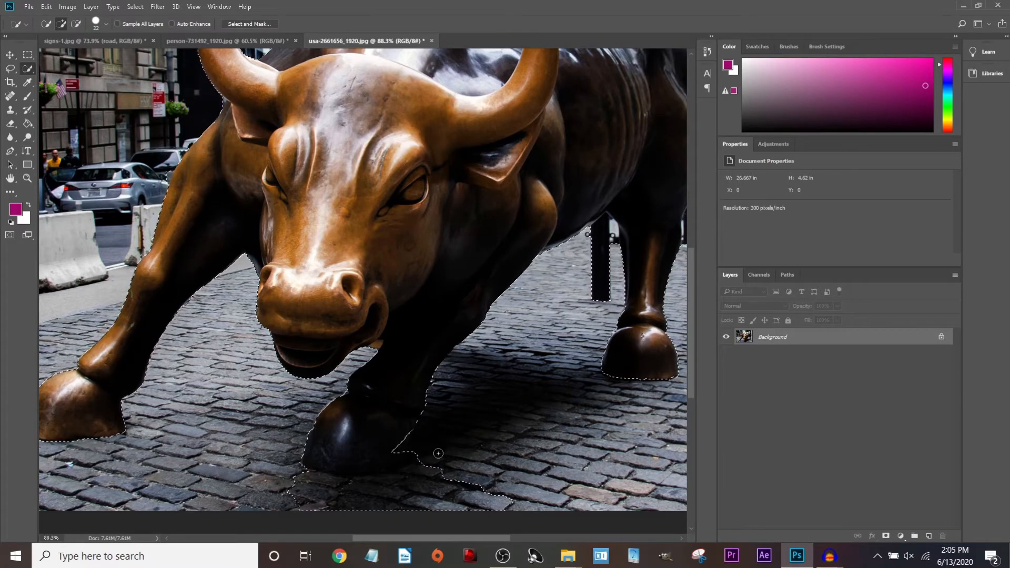
{"action": "key", "text": "ctrl+z"}
{"action": "left_click", "coordinate": [157, 7]}
{"action": "left_click", "coordinate": [135, 7]}
In Select and Mask, brush the front hoof's bottom edge with a 24 px brush.
{"action": "left_click", "coordinate": [135, 7]}
{"action": "left_click", "coordinate": [175, 165]}
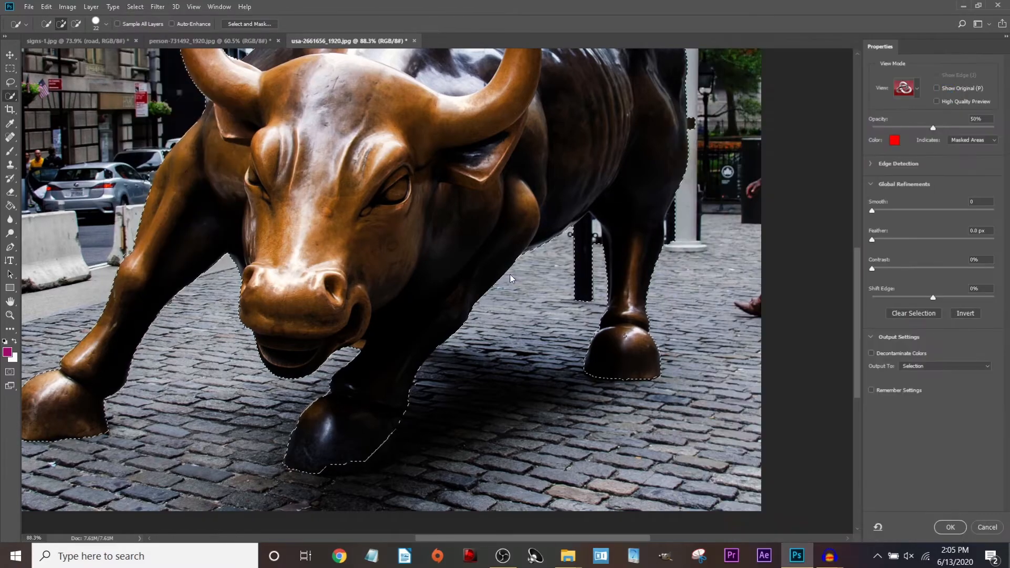
{"action": "scroll", "coordinate": [397, 471], "scroll_direction": "up", "scroll_amount": 3}
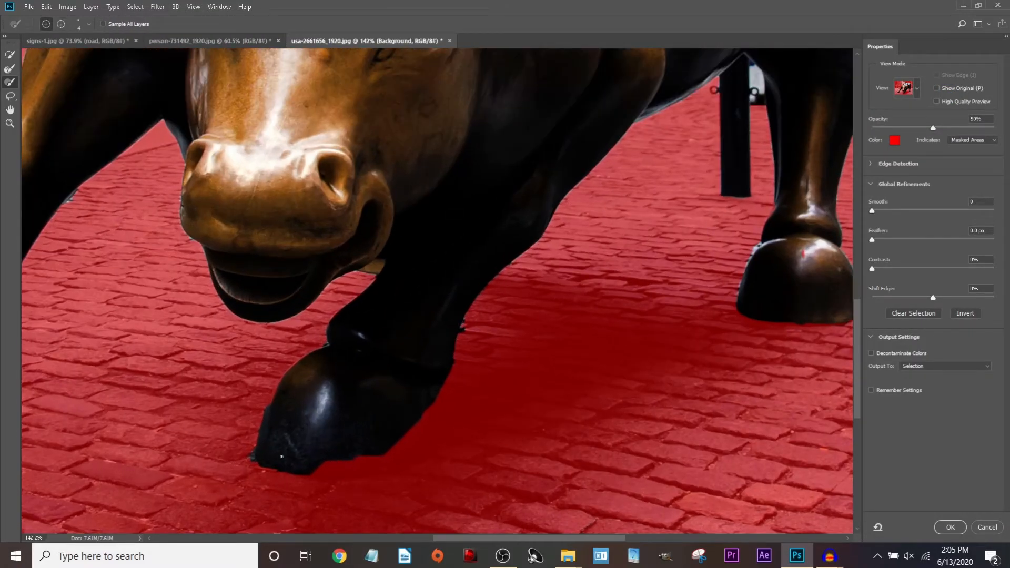
{"action": "left_click", "coordinate": [87, 24]}
{"action": "left_click", "coordinate": [42, 54]}
{"action": "mouse_move", "coordinate": [334, 479]}
{"action": "left_mouse_down"}
{"action": "mouse_move", "coordinate": [318, 472]}
{"action": "mouse_move", "coordinate": [402, 459]}
{"action": "mouse_move", "coordinate": [427, 443]}
{"action": "mouse_move", "coordinate": [433, 390]}
{"action": "mouse_move", "coordinate": [395, 450]}
{"action": "left_mouse_up"}
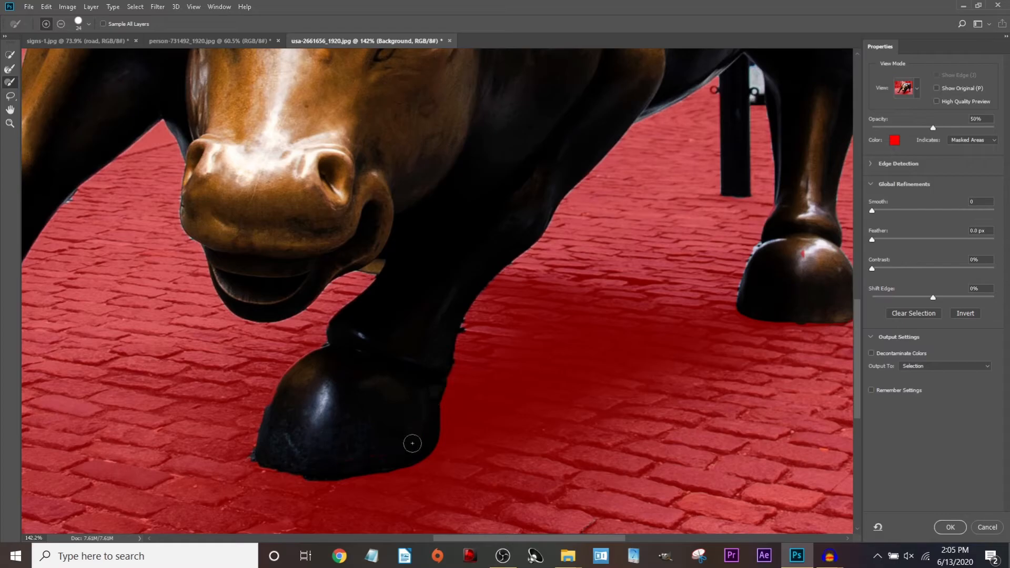
Apply the refined selection and deselect the bull.
{"action": "scroll", "coordinate": [400, 401], "scroll_direction": "down", "scroll_amount": 6}
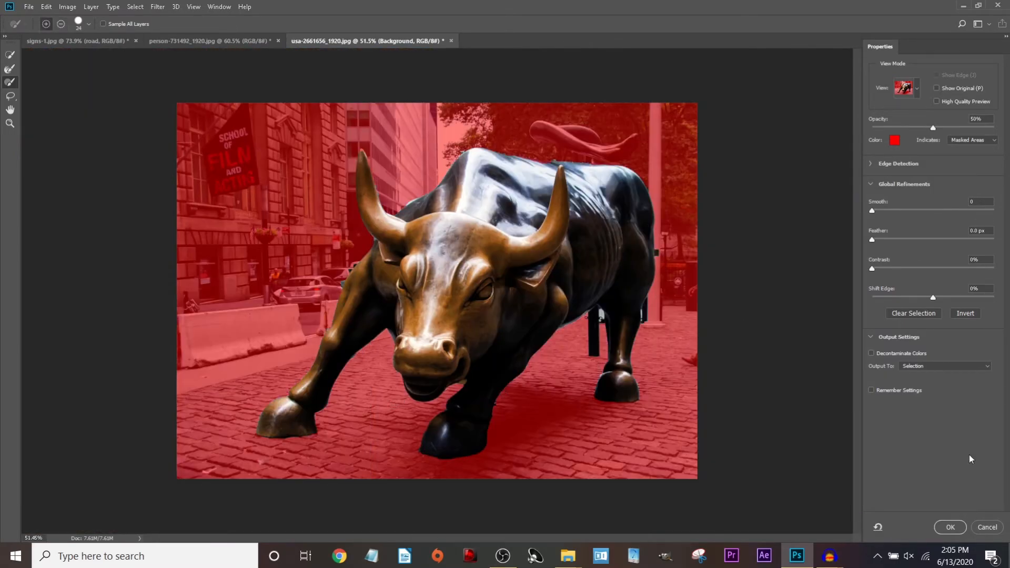
{"action": "left_click", "coordinate": [950, 527]}
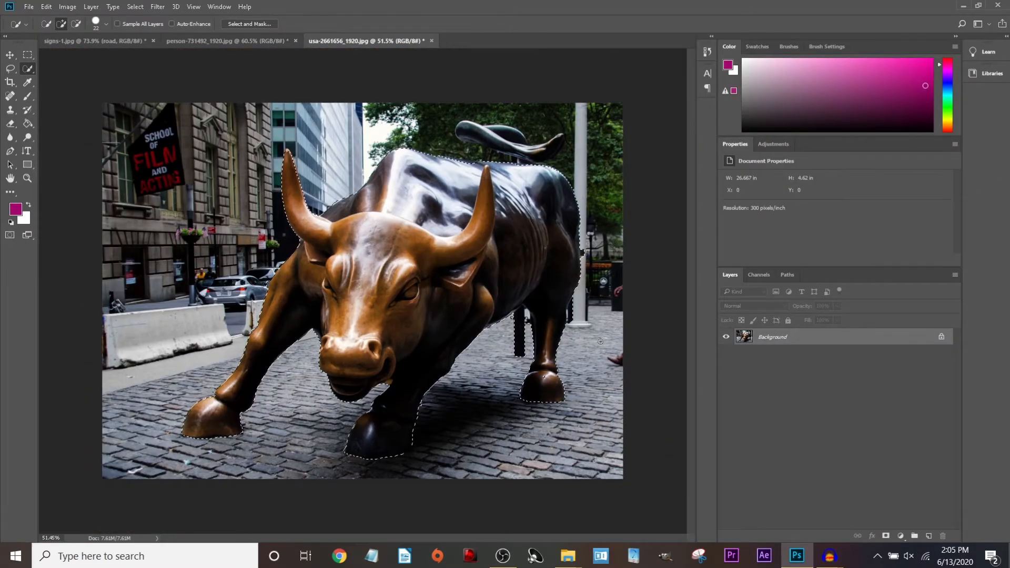
{"action": "key", "text": "ctrl+d"}
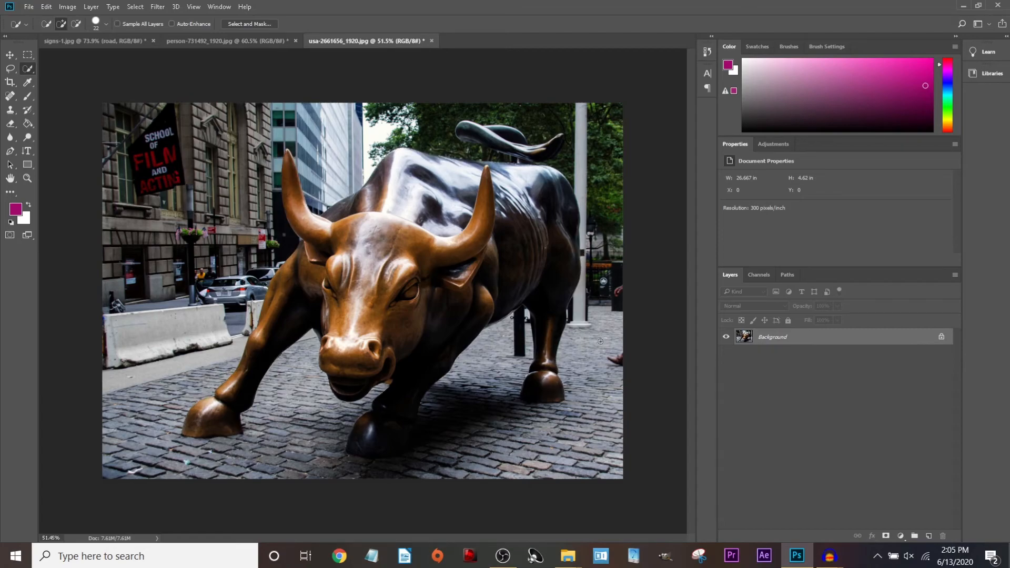
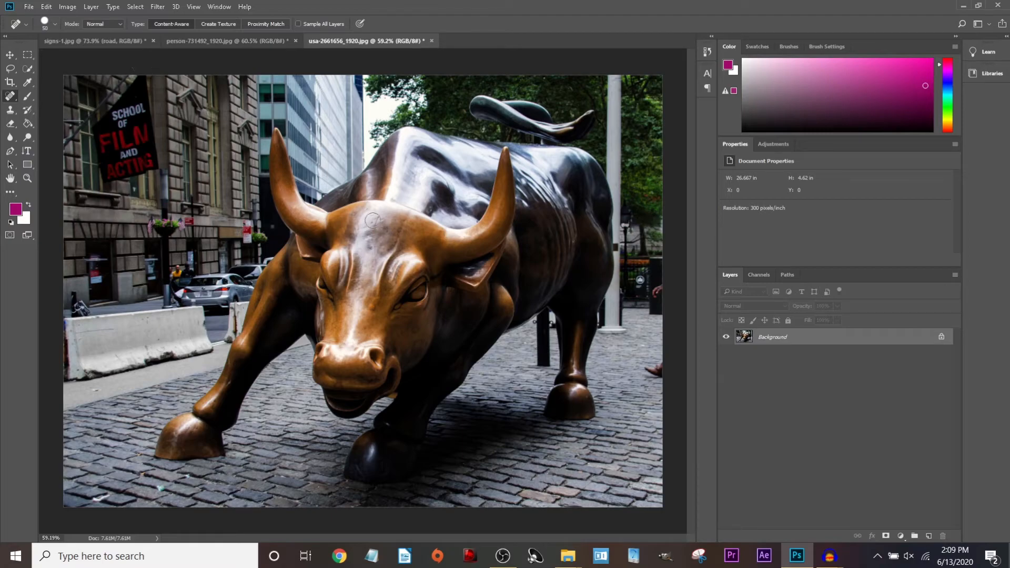
Zoom in and spot-heal the scratches and dark spots across the bull's forehead.
{"action": "scroll", "coordinate": [375, 225], "scroll_direction": "up", "scroll_amount": 5}
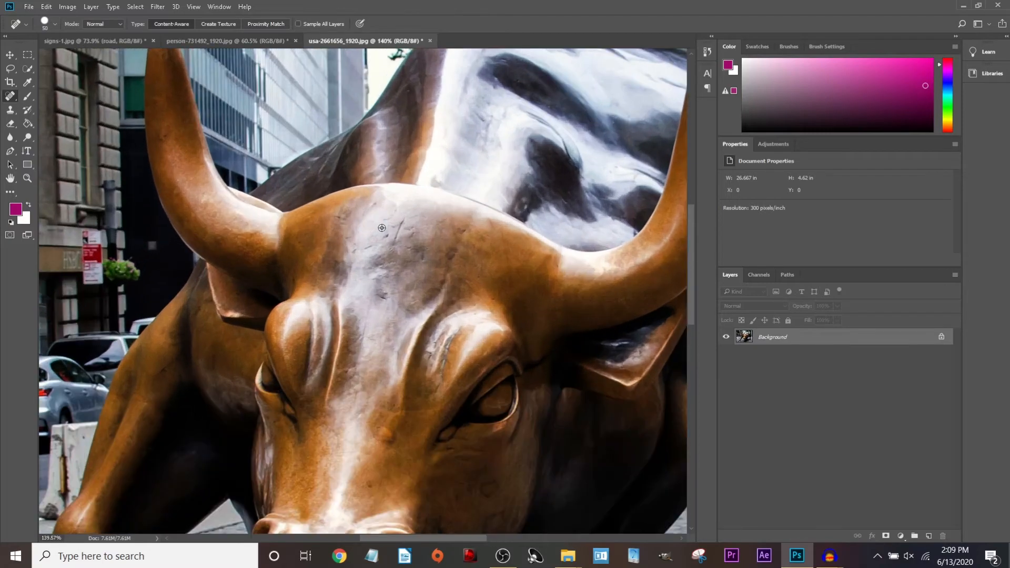
{"action": "scroll", "coordinate": [441, 260], "scroll_direction": "up", "scroll_amount": 1}
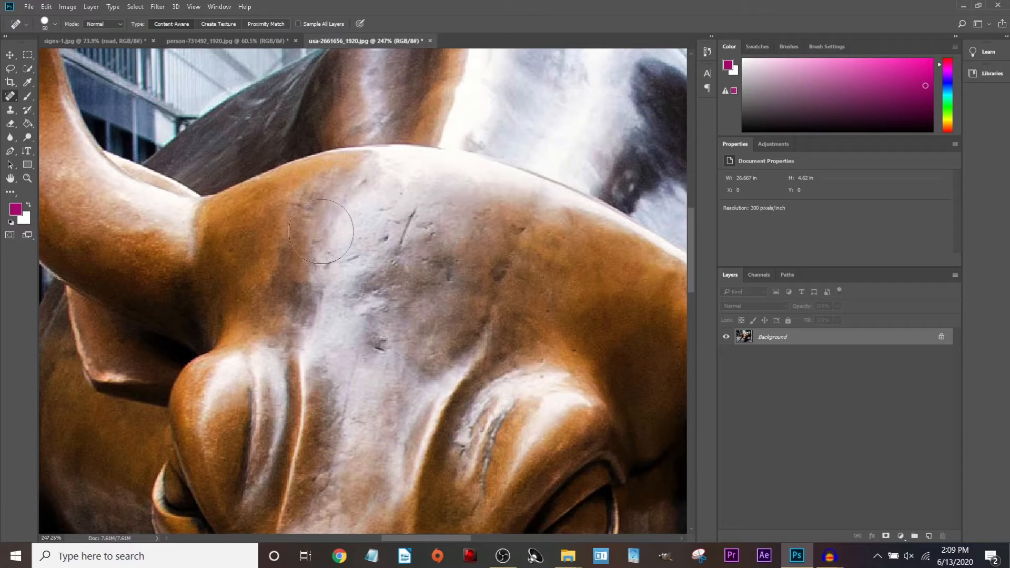
{"action": "left_click", "coordinate": [405, 225]}
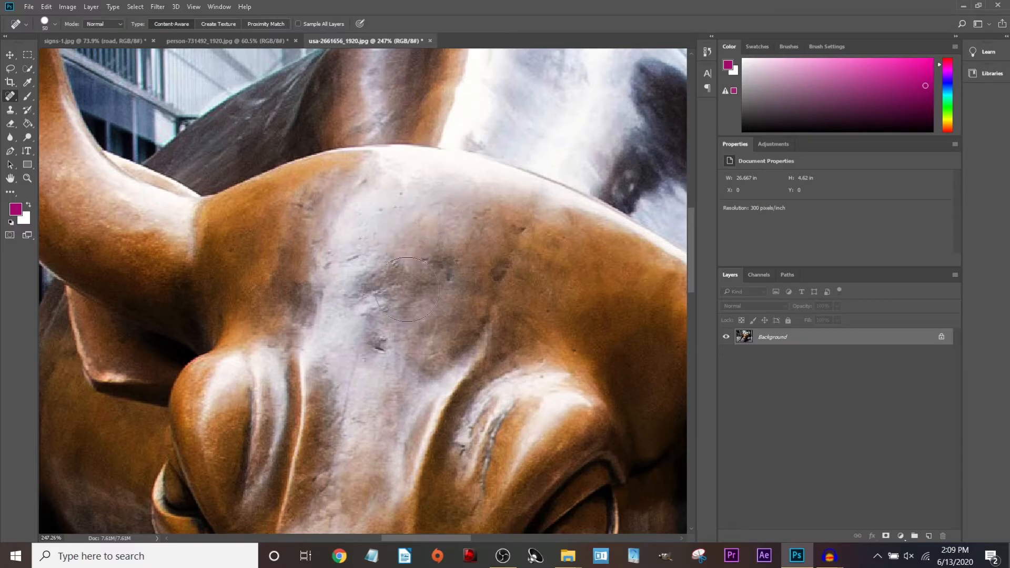
{"action": "left_click", "coordinate": [424, 272]}
{"action": "left_click_drag", "start_coordinate": [514, 235], "coordinate": [511, 253]}
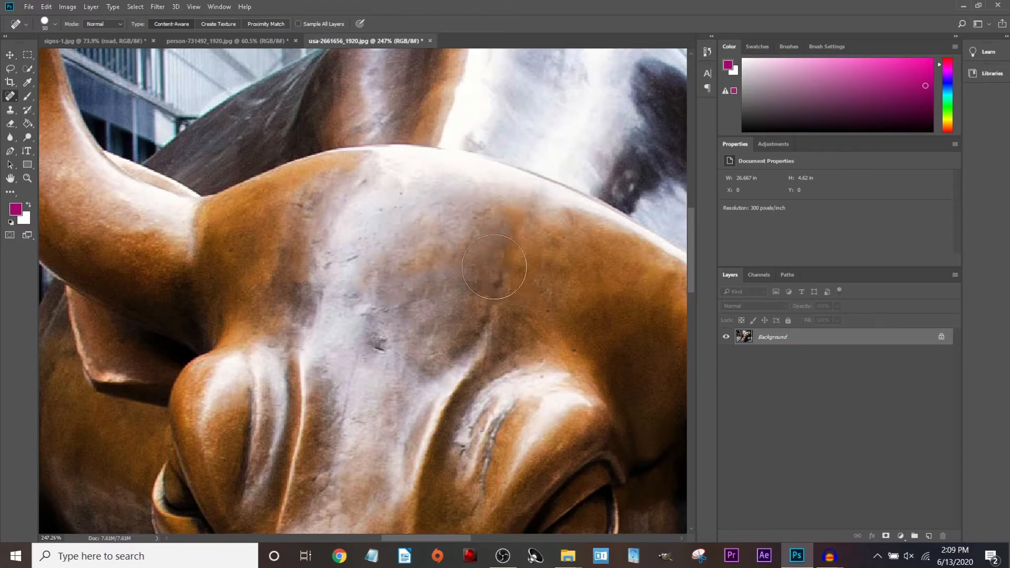
{"action": "left_click", "coordinate": [490, 294]}
{"action": "left_click_drag", "start_coordinate": [412, 354], "coordinate": [370, 328]}
{"action": "left_click", "coordinate": [350, 272]}
{"action": "left_click_drag", "start_coordinate": [397, 204], "coordinate": [377, 204]}
{"action": "left_click", "coordinate": [304, 214]}
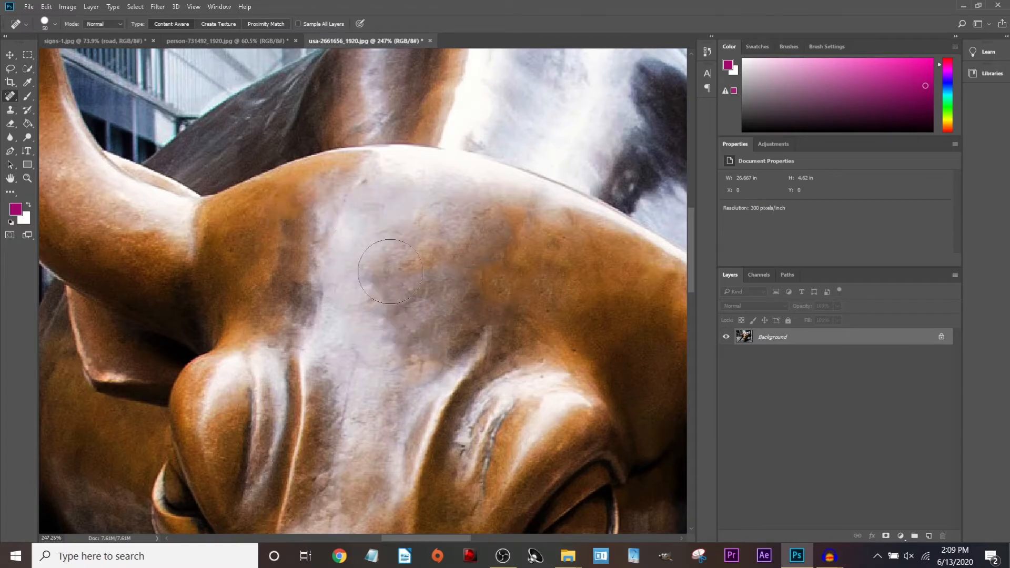
Heal the scratches on the bull's eyelid and inspect the retouched face.
{"action": "left_click_drag", "start_coordinate": [508, 413], "coordinate": [480, 476]}
{"action": "scroll", "coordinate": [467, 363], "scroll_direction": "down", "scroll_amount": 4}
{"action": "scroll", "coordinate": [421, 379], "scroll_direction": "up", "scroll_amount": 4}
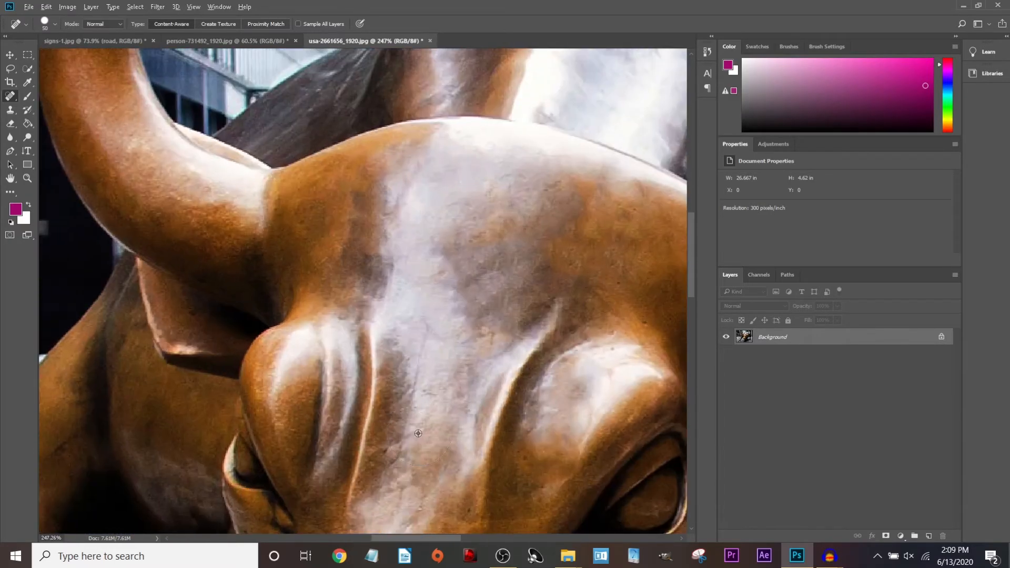
{"action": "scroll", "coordinate": [432, 425], "scroll_direction": "down", "scroll_amount": 5}
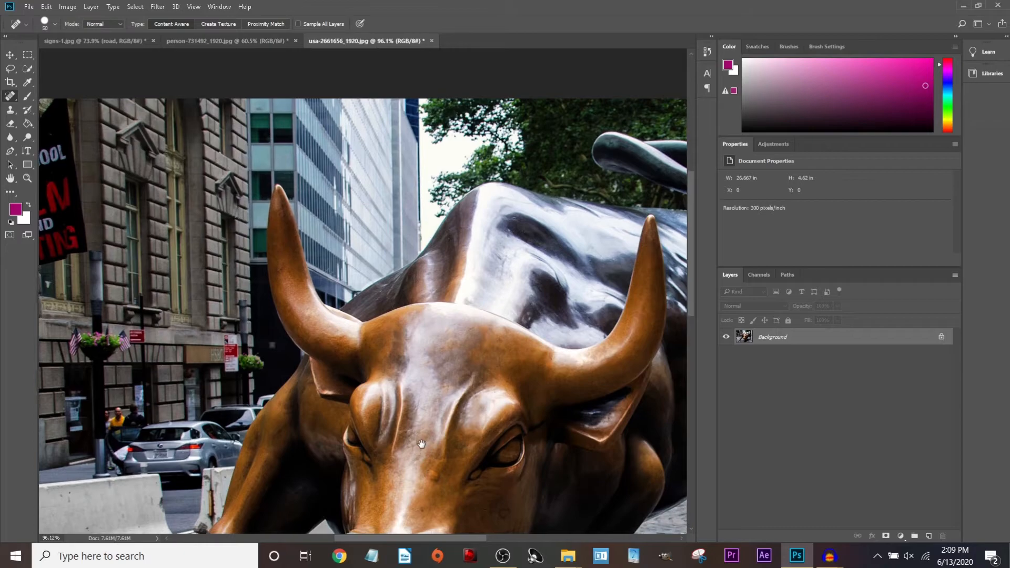
{"action": "scroll", "coordinate": [422, 445], "scroll_direction": "down", "scroll_amount": 3}
{"action": "scroll", "coordinate": [387, 221], "scroll_direction": "up", "scroll_amount": 3}
{"action": "left_click_drag", "start_coordinate": [386, 221], "coordinate": [440, 271]}
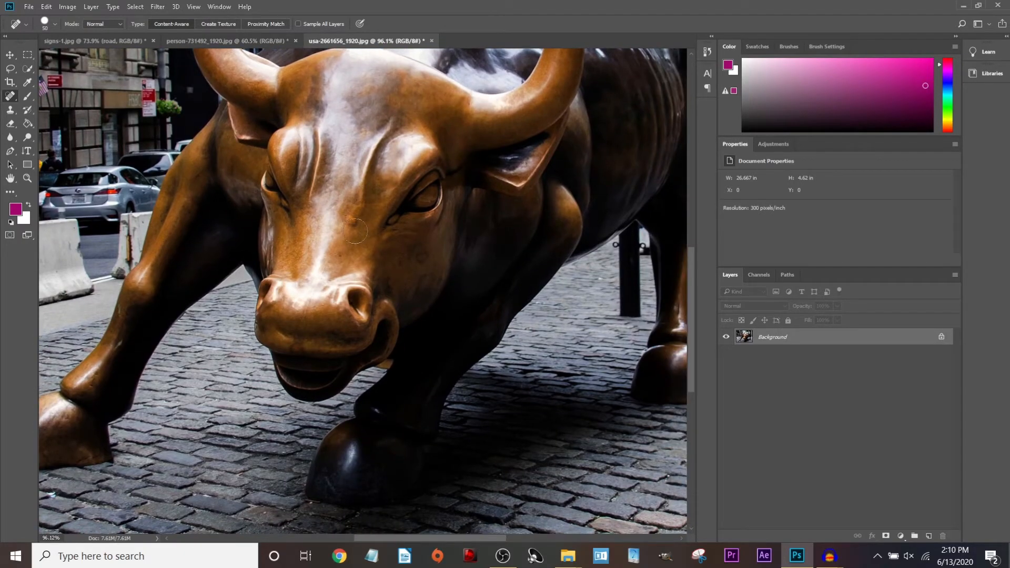
{"action": "scroll", "coordinate": [354, 230], "scroll_direction": "up", "scroll_amount": 5}
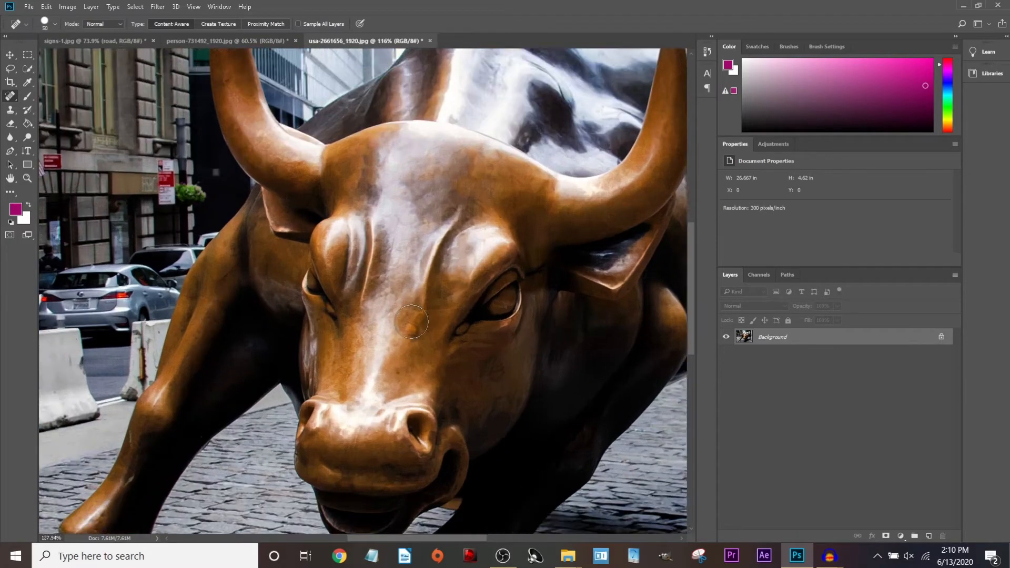
{"action": "scroll", "coordinate": [424, 349], "scroll_direction": "down", "scroll_amount": 7}
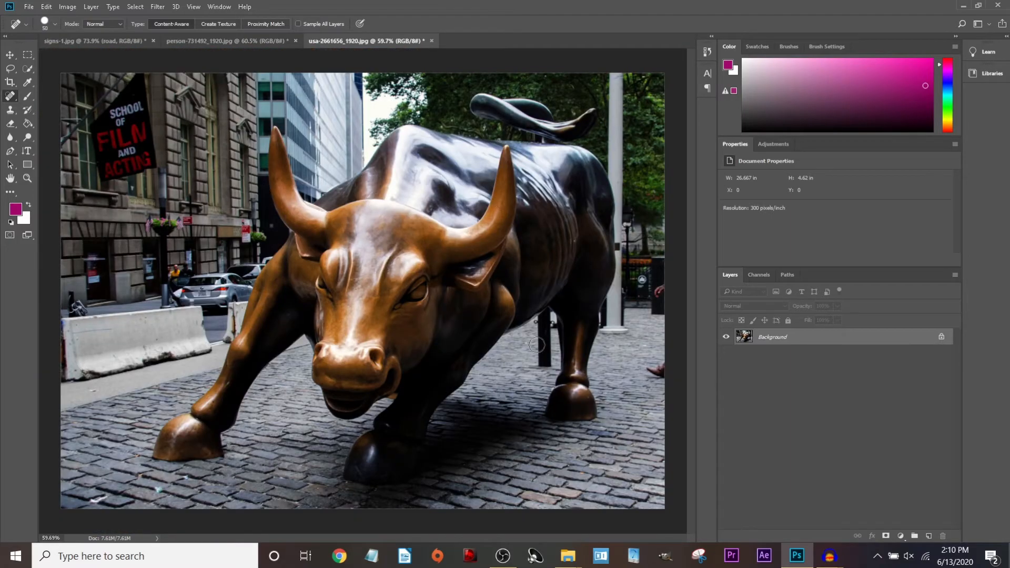
{"action": "scroll", "coordinate": [76, 353], "scroll_direction": "up", "scroll_amount": 4}
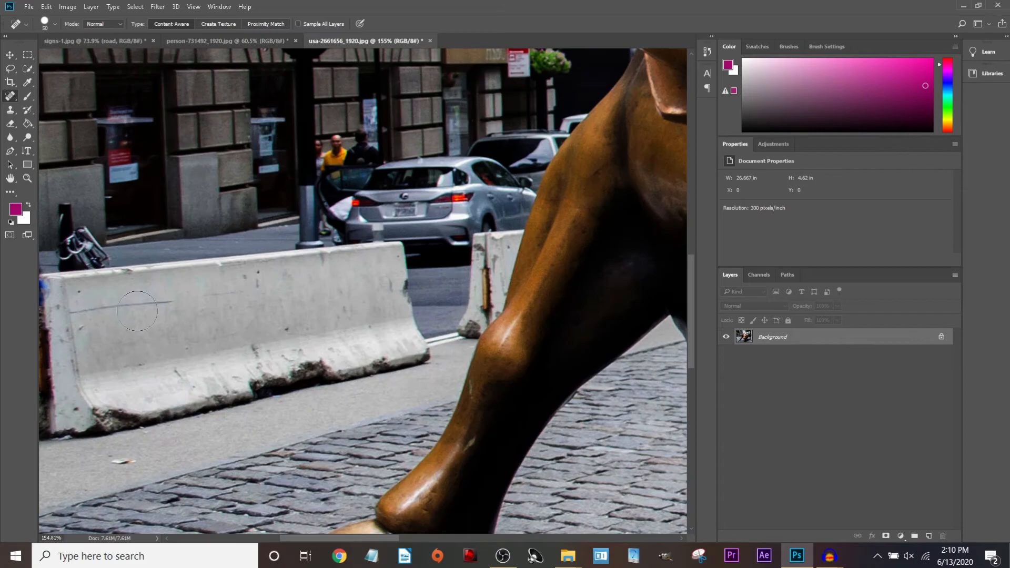
Heal the dark lines, specks and marks along the left concrete barrier.
{"action": "left_click", "coordinate": [134, 309]}
{"action": "left_click", "coordinate": [120, 304]}
{"action": "left_click", "coordinate": [128, 306]}
{"action": "left_click", "coordinate": [91, 316]}
{"action": "left_click", "coordinate": [223, 297]}
{"action": "left_click", "coordinate": [257, 284]}
{"action": "left_click", "coordinate": [388, 288]}
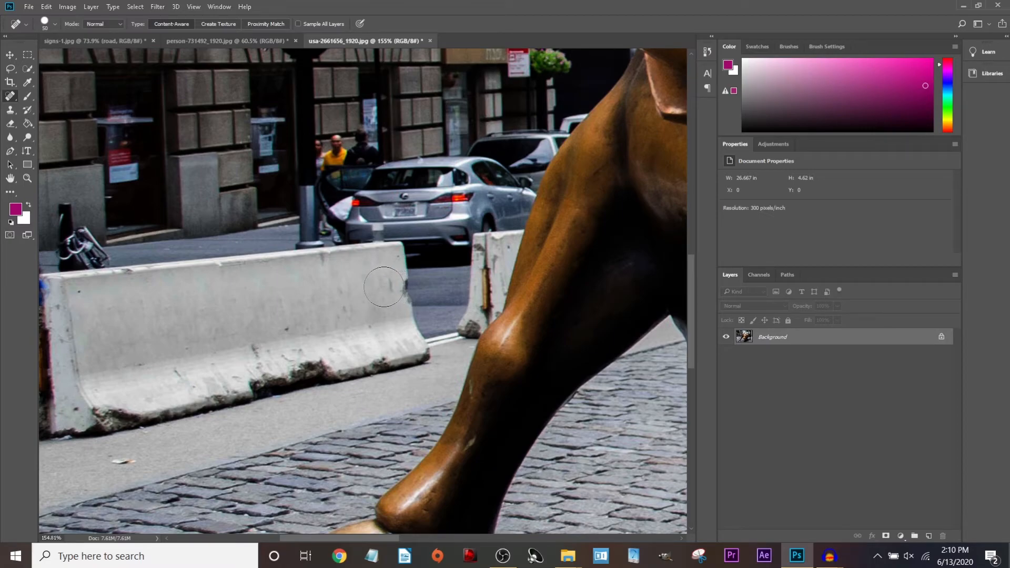
Resize the healing brush to 30 and heal the barrier's chipped dark edge.
{"action": "key", "text": "bracketleft"}
{"action": "key", "text": "bracketleft"}
{"action": "key", "text": "bracketleft"}
{"action": "key", "text": "bracketleft"}
{"action": "key", "text": "bracketleft"}
{"action": "key", "text": "bracketleft"}
{"action": "key", "text": "bracketleft"}
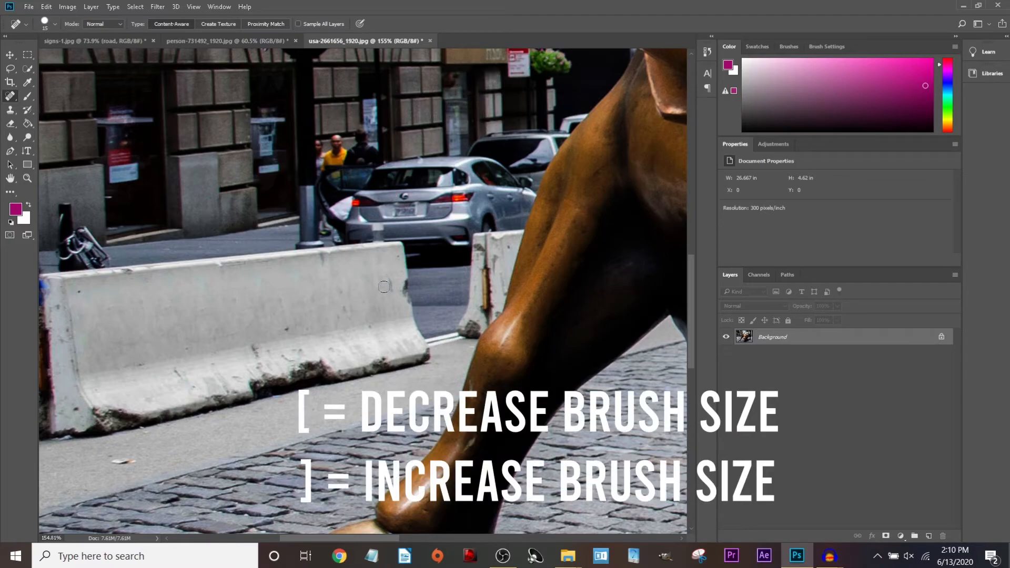
{"action": "key", "text": "bracketleft"}
{"action": "key", "text": "bracketleft"}
{"action": "key", "text": "bracketleft"}
{"action": "key", "text": "bracketright"}
{"action": "key", "text": "bracketright"}
{"action": "key", "text": "bracketright"}
{"action": "key", "text": "bracketleft"}
{"action": "key", "text": "bracketleft"}
{"action": "key", "text": "bracketleft"}
{"action": "key", "text": "bracketleft"}
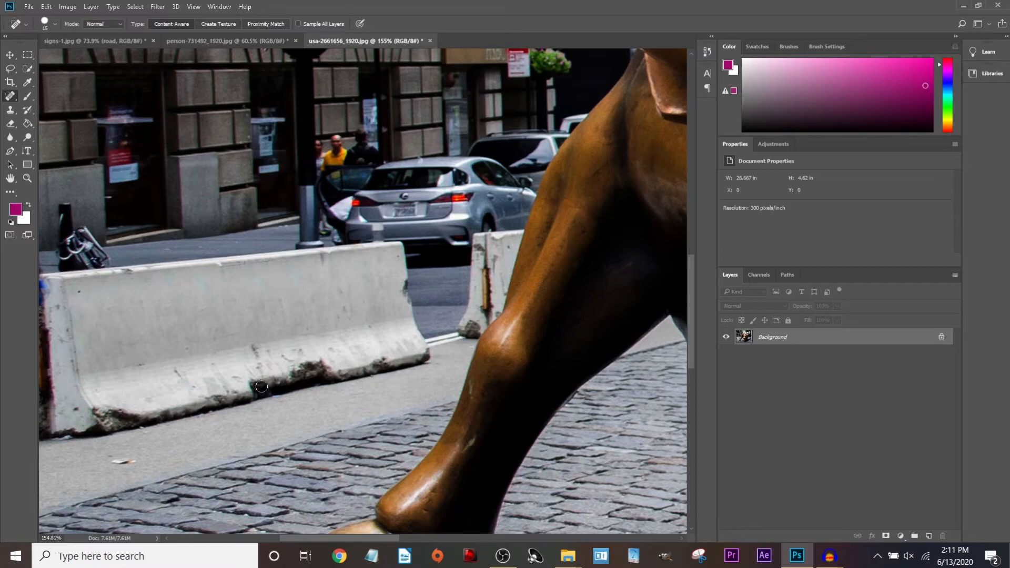
{"action": "key", "text": "bracketright"}
{"action": "key", "text": "bracketright"}
{"action": "left_click", "coordinate": [259, 365]}
{"action": "left_click", "coordinate": [258, 354]}
{"action": "left_click", "coordinate": [282, 360]}
Remove the white and green litter on the cobblestones and the speck on the sidewalk.
{"action": "scroll", "coordinate": [86, 499], "scroll_direction": "down", "scroll_amount": 3}
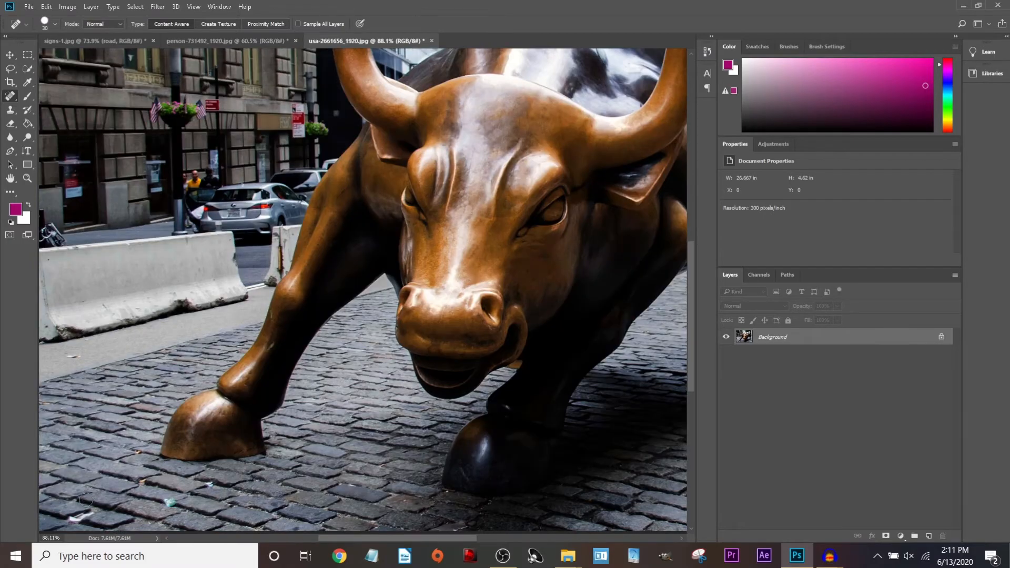
{"action": "left_click", "coordinate": [74, 518]}
{"action": "left_click", "coordinate": [83, 519]}
{"action": "left_click", "coordinate": [89, 512]}
{"action": "left_click", "coordinate": [169, 503]}
{"action": "left_click", "coordinate": [211, 485]}
{"action": "left_click", "coordinate": [77, 357]}
{"action": "left_click_drag", "start_coordinate": [405, 415], "coordinate": [50, 352]}
{"action": "left_click_drag", "start_coordinate": [164, 358], "coordinate": [537, 362]}
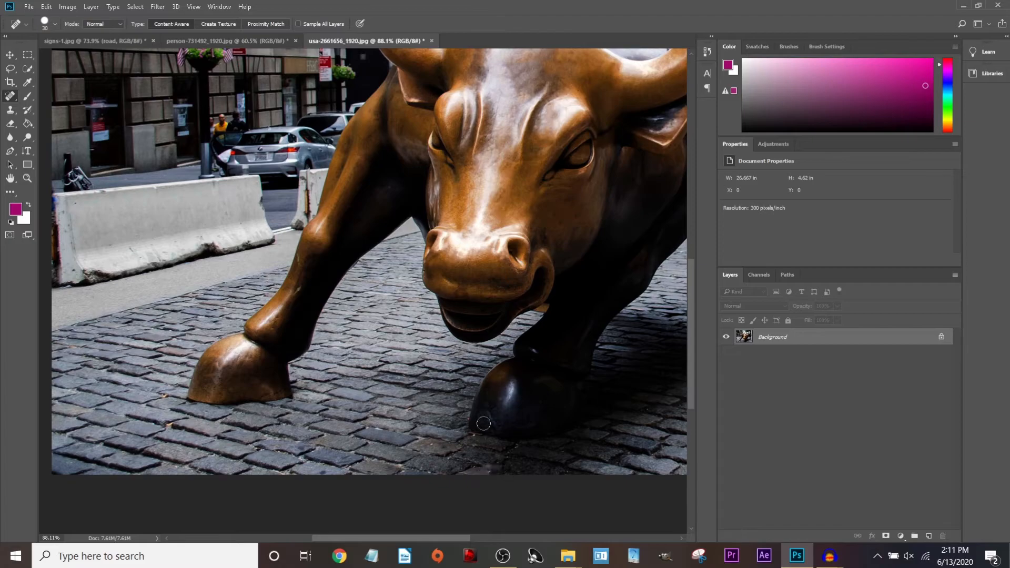
{"action": "scroll", "coordinate": [396, 432], "scroll_direction": "down", "scroll_amount": 3}
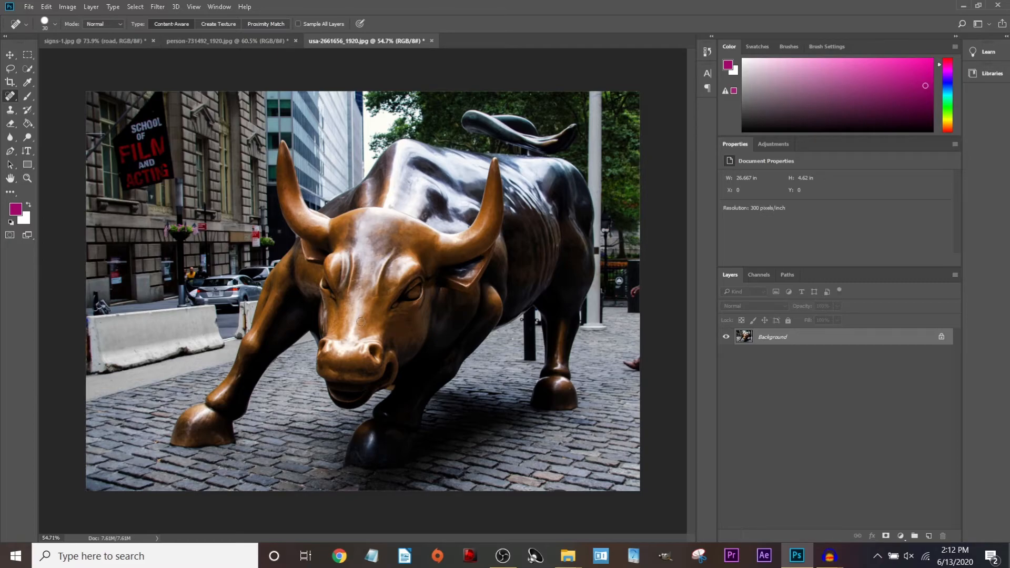
Undo an oversized forehead heal and re-heal a small spot with a much smaller brush.
{"action": "key", "text": "bracketright"}
{"action": "key", "text": "bracketright"}
{"action": "key", "text": "bracketright"}
{"action": "key", "text": "bracketright"}
{"action": "key", "text": "bracketright"}
{"action": "key", "text": "bracketright"}
{"action": "key", "text": "bracketright"}
{"action": "key", "text": "bracketright"}
{"action": "key", "text": "bracketright"}
{"action": "key", "text": "bracketright"}
{"action": "key", "text": "bracketright"}
{"action": "key", "text": "bracketright"}
{"action": "key", "text": "bracketright"}
{"action": "key", "text": "bracketright"}
{"action": "key", "text": "bracketright"}
{"action": "left_click", "coordinate": [371, 274]}
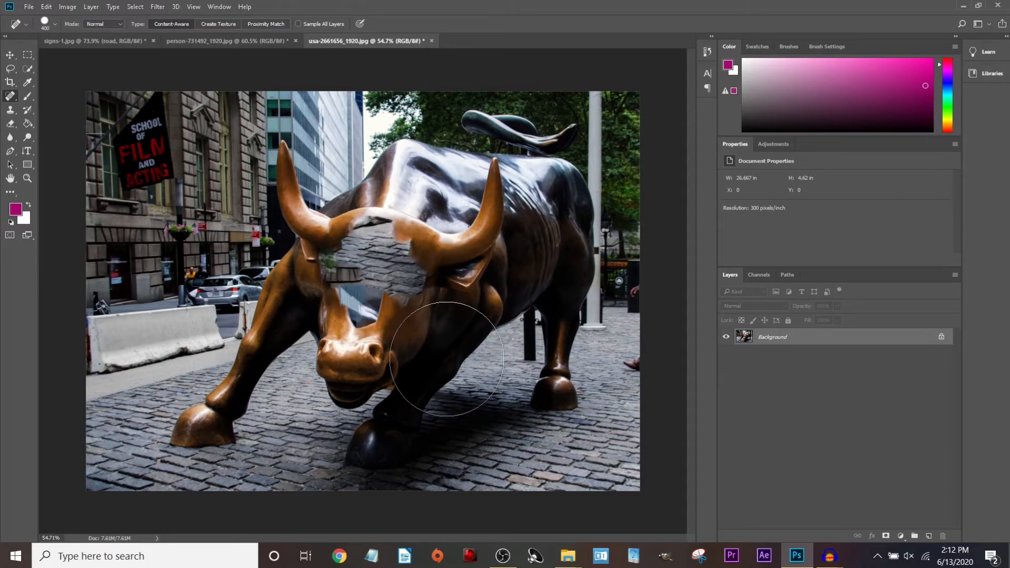
{"action": "key", "text": "ctrl+z"}
{"action": "key", "text": "bracketleft"}
{"action": "key", "text": "bracketleft"}
{"action": "key", "text": "bracketleft"}
{"action": "key", "text": "bracketleft"}
{"action": "key", "text": "bracketleft"}
{"action": "key", "text": "bracketleft"}
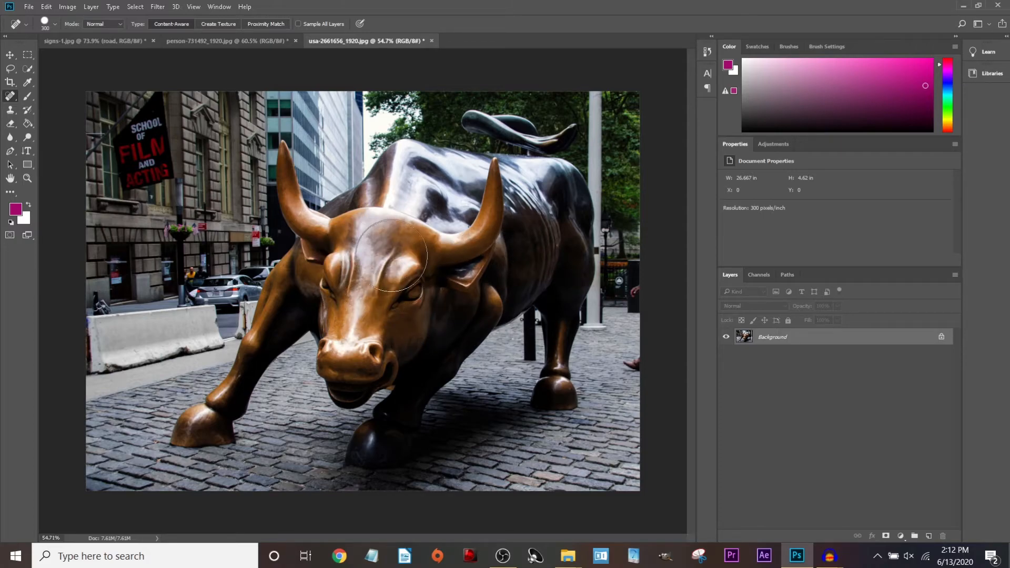
{"action": "key", "text": "bracketleft"}
{"action": "key", "text": "bracketleft"}
{"action": "left_click", "coordinate": [389, 232]}
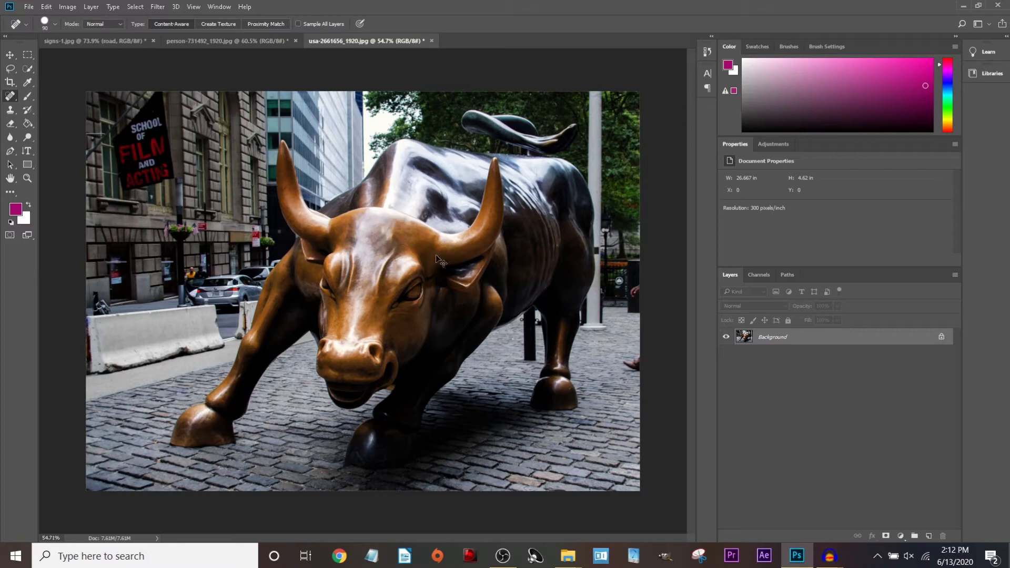
{"action": "key", "text": "bracketleft"}
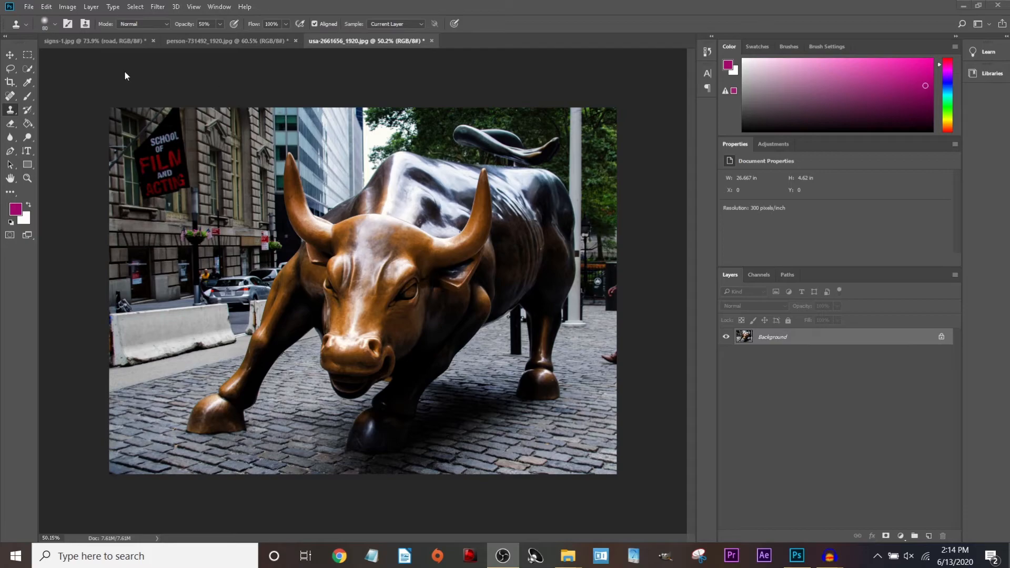
Select the Clone Stamp tool with an 80 px brush.
{"action": "left_click", "coordinate": [10, 110]}
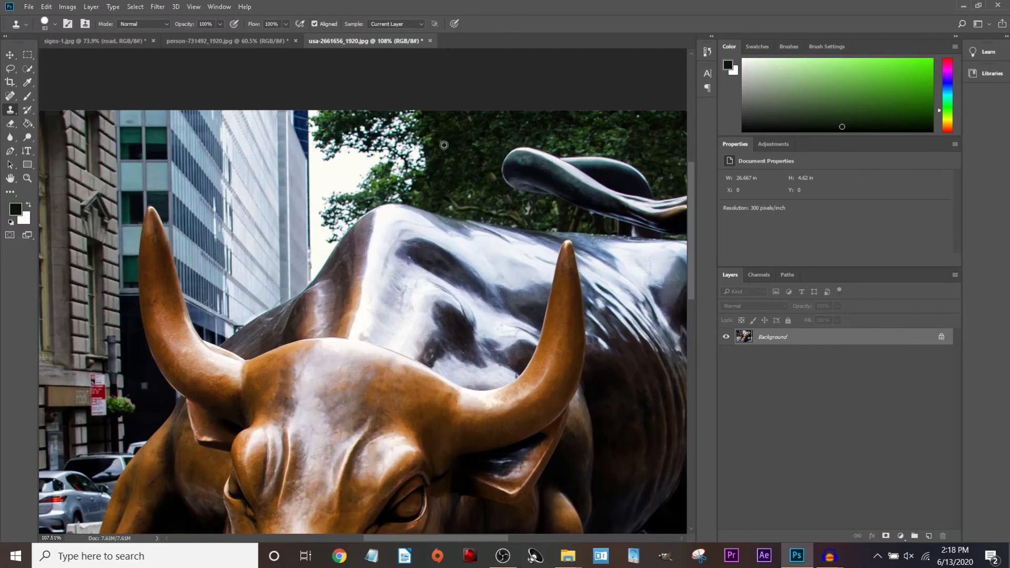
{"action": "scroll", "coordinate": [444, 145], "scroll_direction": "up", "scroll_amount": 2}
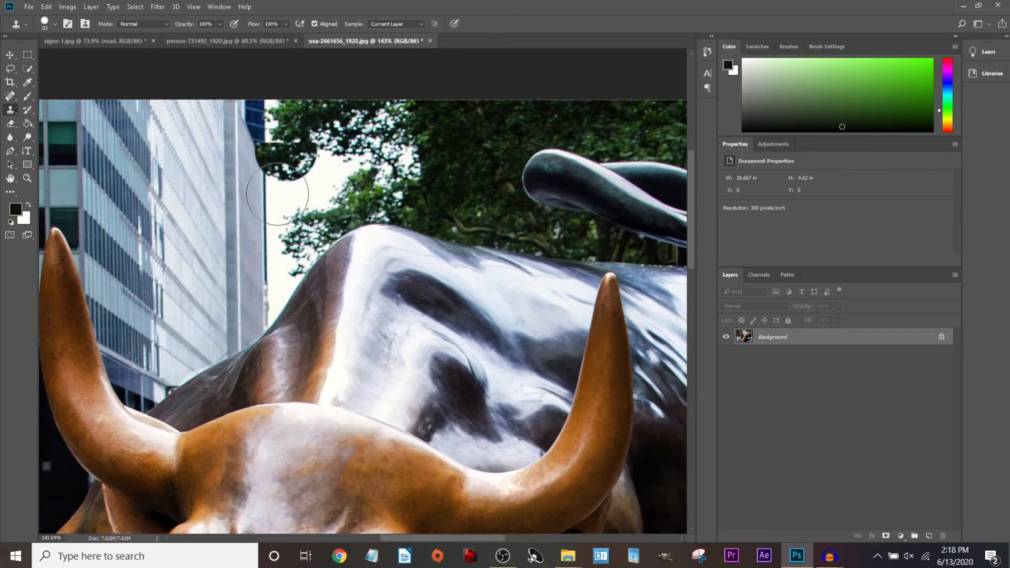
{"action": "left_click", "coordinate": [47, 28]}
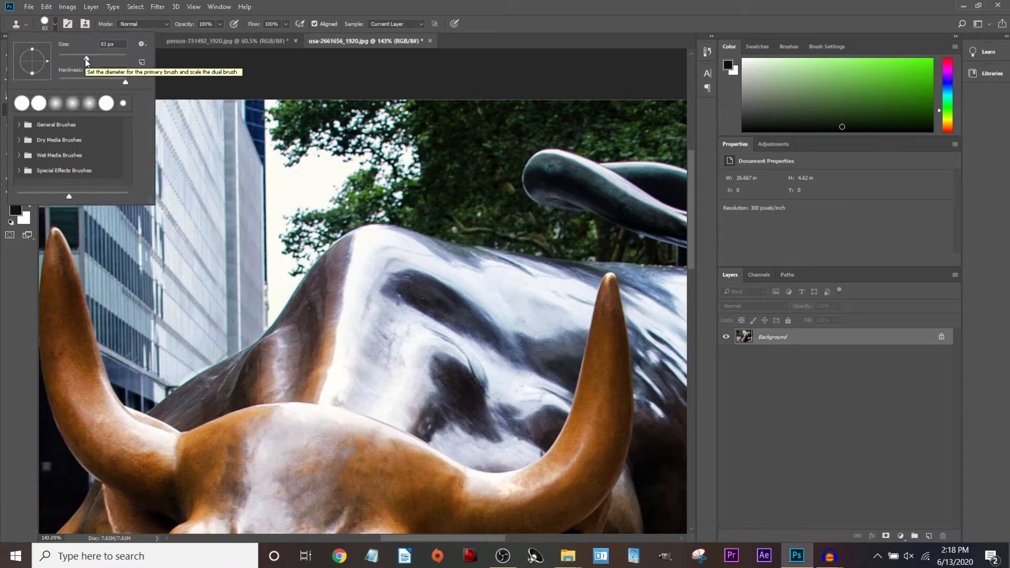
{"action": "left_click", "coordinate": [106, 43]}
{"action": "key", "text": "Down"}
{"action": "key", "text": "Down"}
{"action": "key", "text": "Down"}
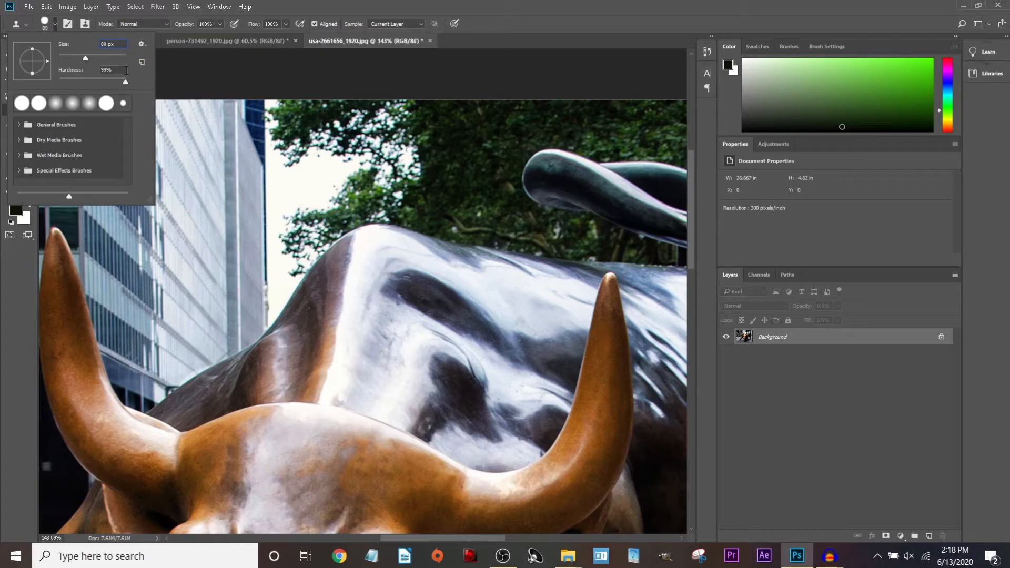
{"action": "left_click", "coordinate": [220, 24]}
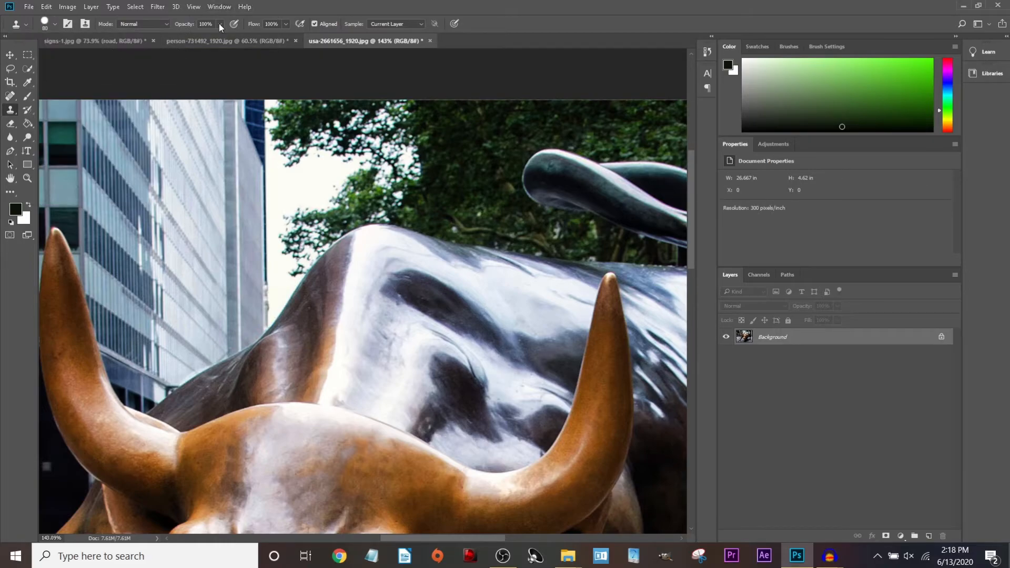
{"action": "left_click", "coordinate": [219, 23]}
Sample tree foliage and clone it over the sky strip left of the trees.
{"action": "left_click", "coordinate": [459, 138], "text": "alt"}
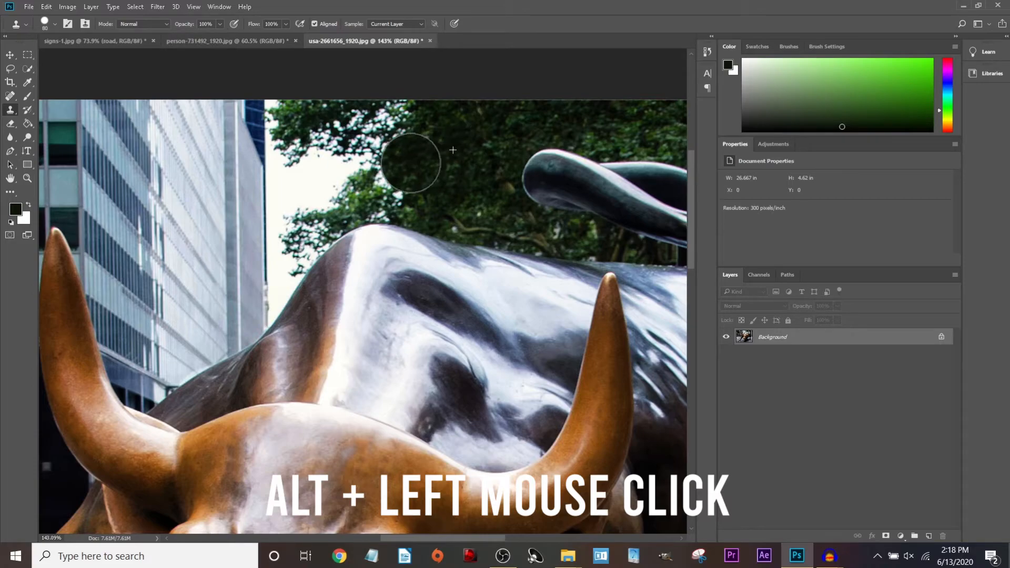
{"action": "mouse_move", "coordinate": [396, 143]}
{"action": "left_mouse_down"}
{"action": "mouse_move", "coordinate": [359, 155]}
{"action": "mouse_move", "coordinate": [410, 176]}
{"action": "left_mouse_up"}
{"action": "key", "text": "ctrl+alt+z"}
{"action": "key", "text": "ctrl+alt+z"}
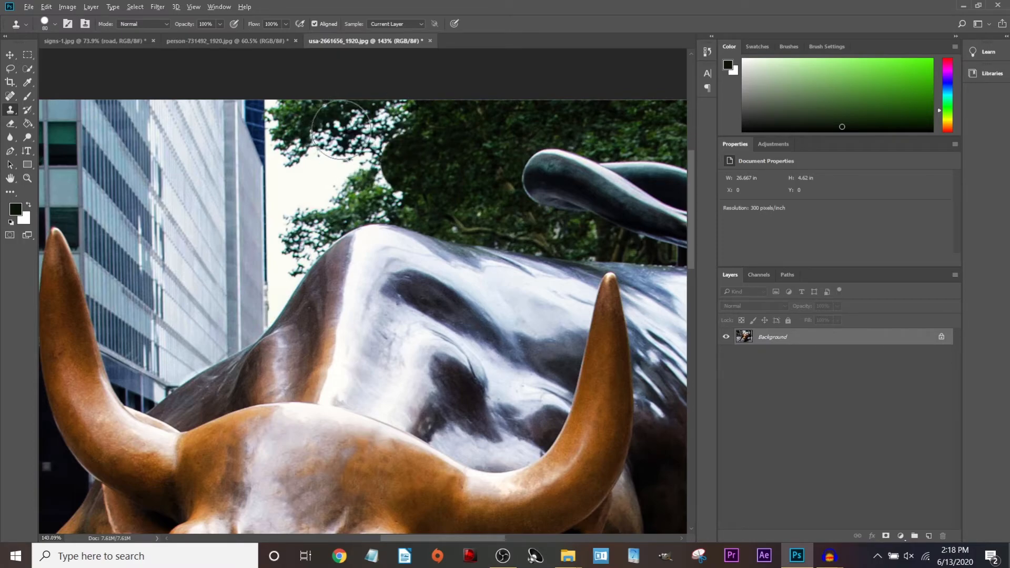
{"action": "mouse_move", "coordinate": [330, 164]}
{"action": "left_mouse_down"}
{"action": "mouse_move", "coordinate": [332, 188]}
{"action": "mouse_move", "coordinate": [398, 183]}
{"action": "mouse_move", "coordinate": [284, 127]}
{"action": "mouse_move", "coordinate": [284, 194]}
{"action": "left_mouse_up"}
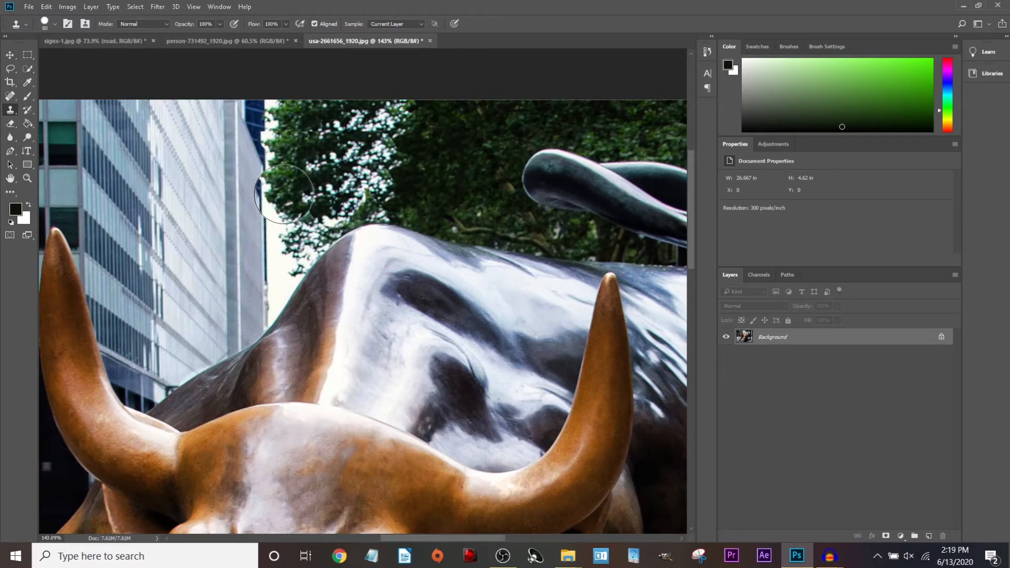
{"action": "left_click", "coordinate": [310, 216]}
Resample foliage, stamp it along the trees' edge, and undo the misplaced dab.
{"action": "left_click", "coordinate": [374, 203], "text": "alt"}
{"action": "left_click", "coordinate": [300, 225]}
{"action": "left_click", "coordinate": [418, 181], "text": "alt"}
{"action": "left_click_drag", "start_coordinate": [349, 200], "coordinate": [300, 207]}
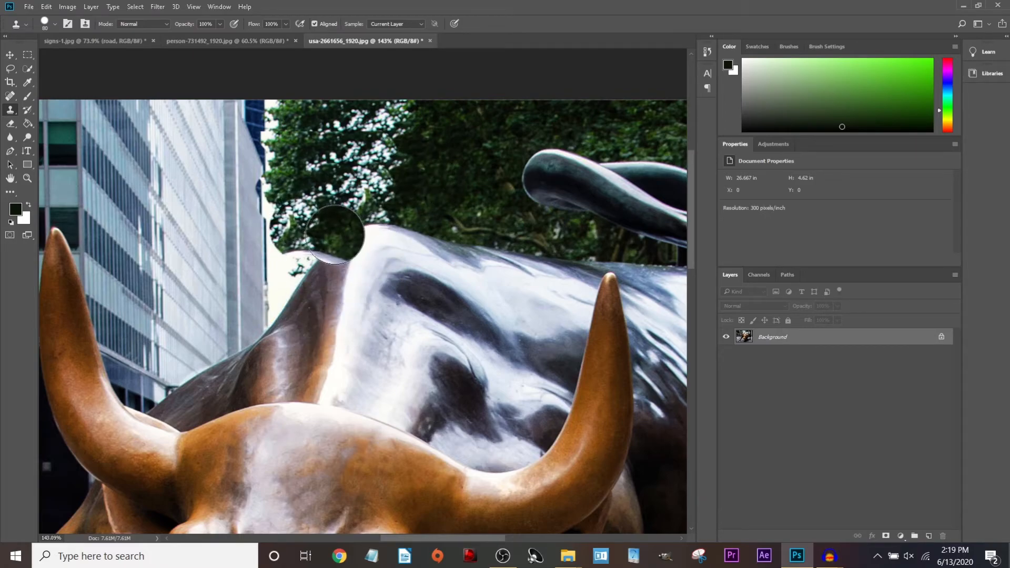
{"action": "key", "text": "ctrl+z"}
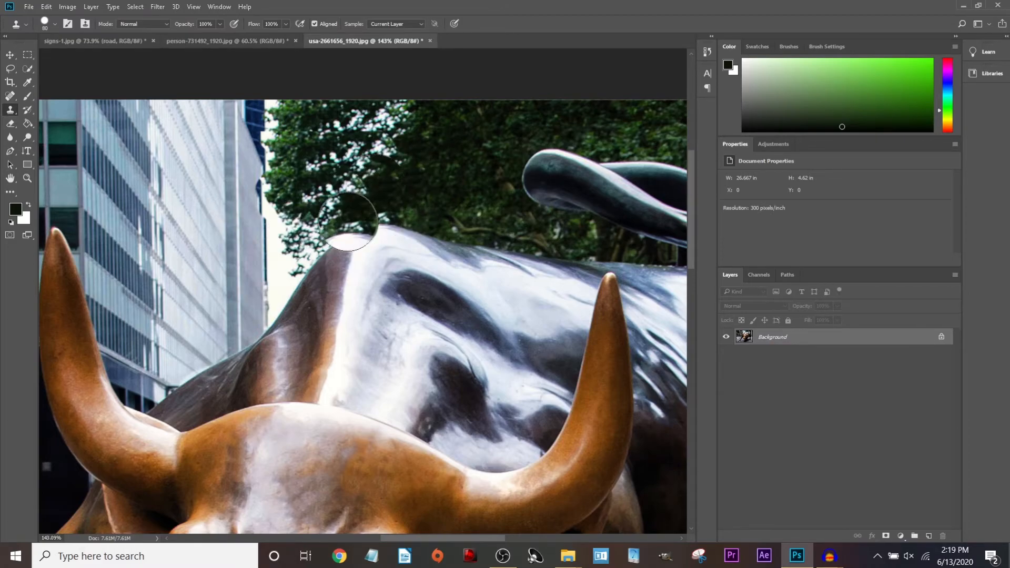
{"action": "scroll", "coordinate": [348, 227], "scroll_direction": "down", "scroll_amount": 2, "text": "alt"}
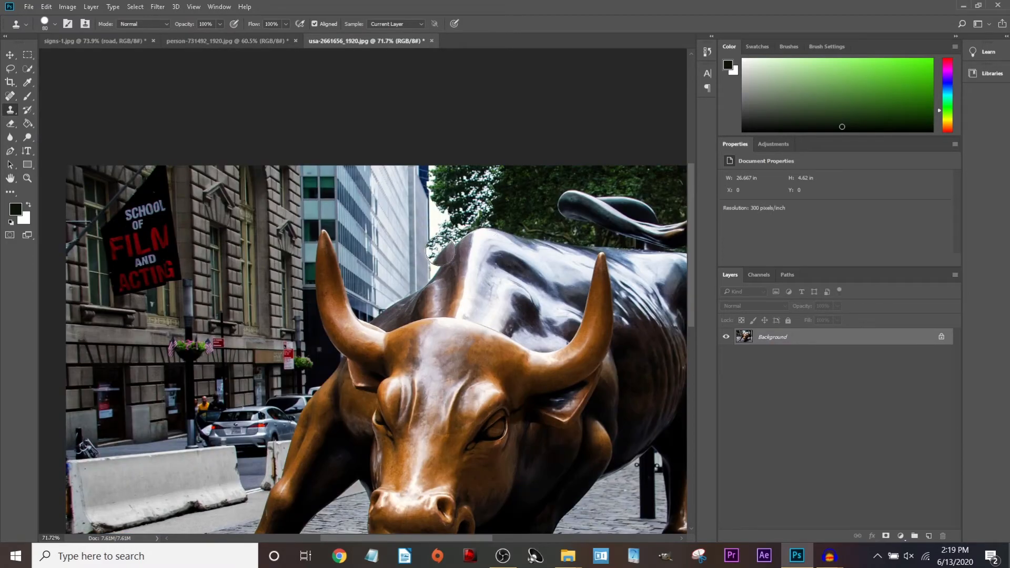
{"action": "scroll", "coordinate": [440, 251], "scroll_direction": "down", "scroll_amount": 1, "text": "alt"}
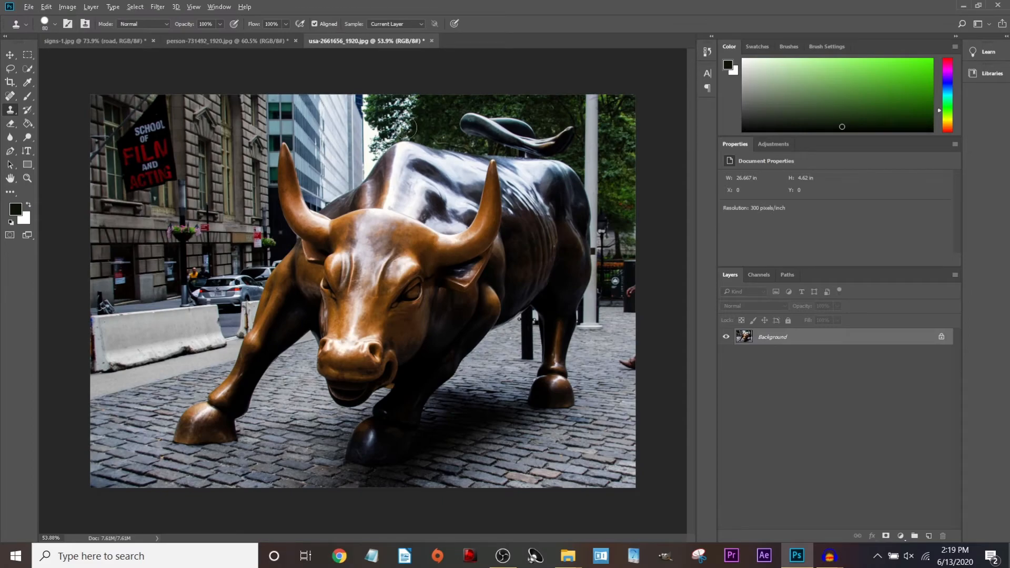
{"action": "scroll", "coordinate": [404, 128], "scroll_direction": "up", "scroll_amount": 4, "text": "alt"}
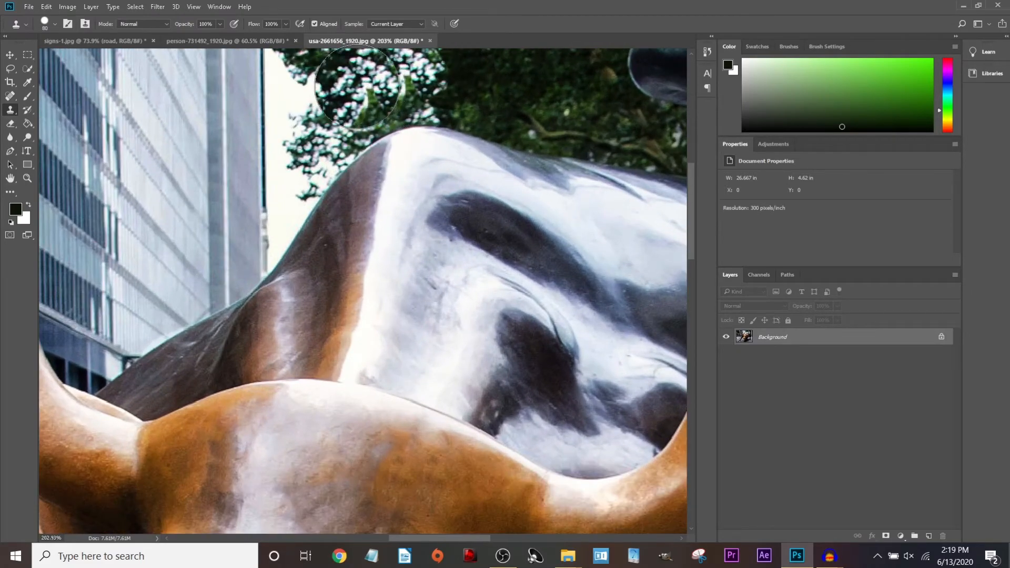
Clone foliage over the sky left of the treetops and dab the building beside the horn.
{"action": "mouse_move", "coordinate": [358, 87]}
{"action": "left_mouse_down"}
{"action": "mouse_move", "coordinate": [315, 134]}
{"action": "mouse_move", "coordinate": [311, 104]}
{"action": "left_mouse_up"}
{"action": "scroll", "coordinate": [350, 116], "scroll_direction": "down", "scroll_amount": 1, "text": "alt"}
{"action": "scroll", "coordinate": [350, 117], "scroll_direction": "down", "scroll_amount": 3, "text": "alt"}
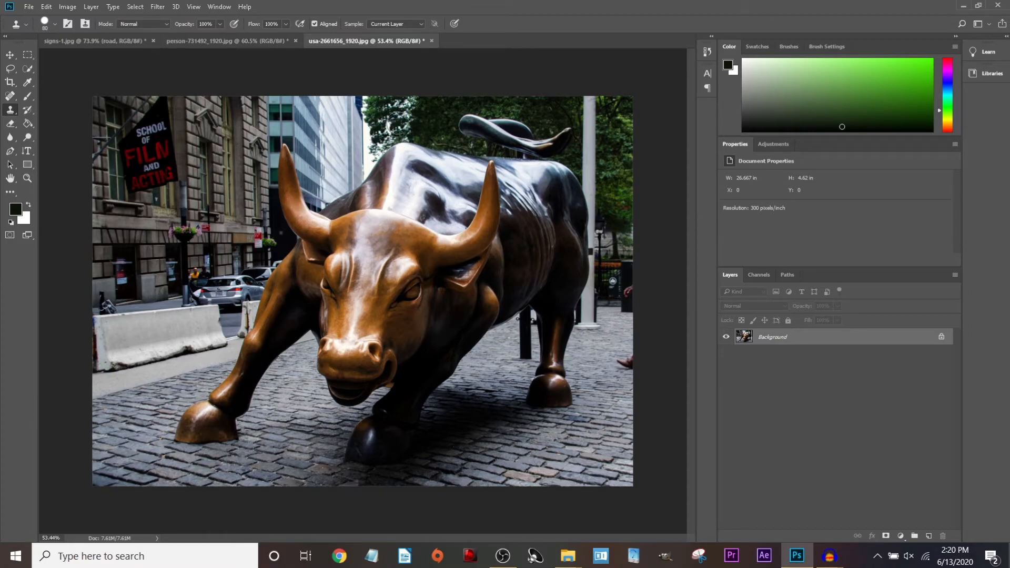
{"action": "left_click", "coordinate": [313, 158]}
Enlarge the clone brush to 130 px and clone two eye patches onto the bull's face.
{"action": "left_click", "coordinate": [51, 28]}
{"action": "left_click_drag", "start_coordinate": [93, 57], "coordinate": [98, 58]}
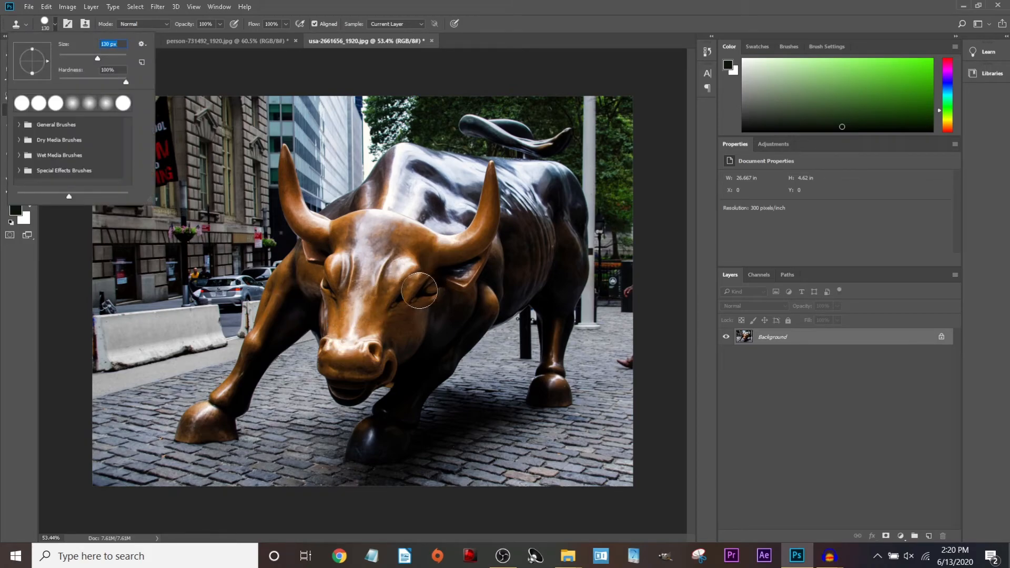
{"action": "key", "text": "Return"}
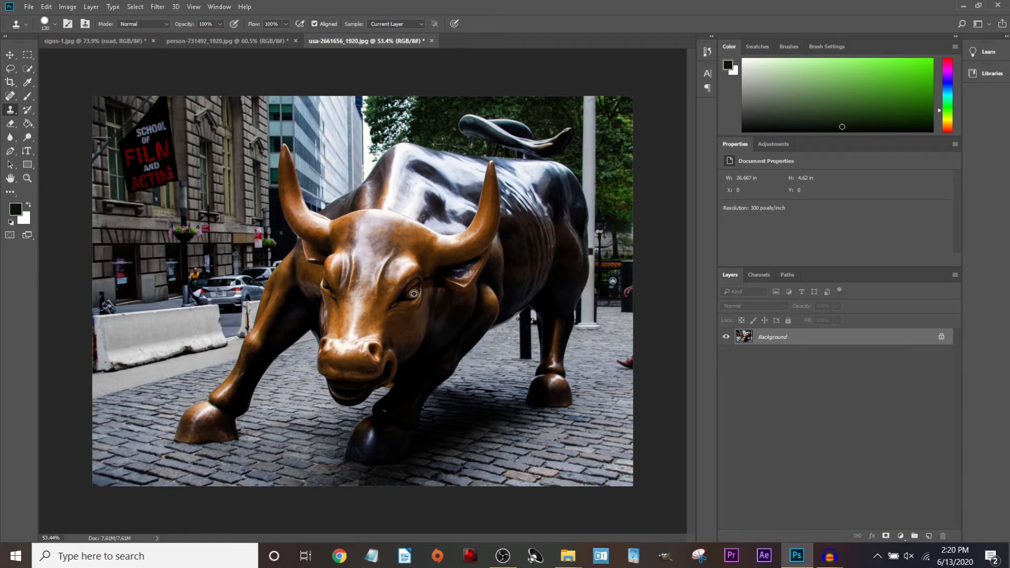
{"action": "left_click", "coordinate": [412, 293], "text": "alt"}
{"action": "left_click", "coordinate": [368, 288]}
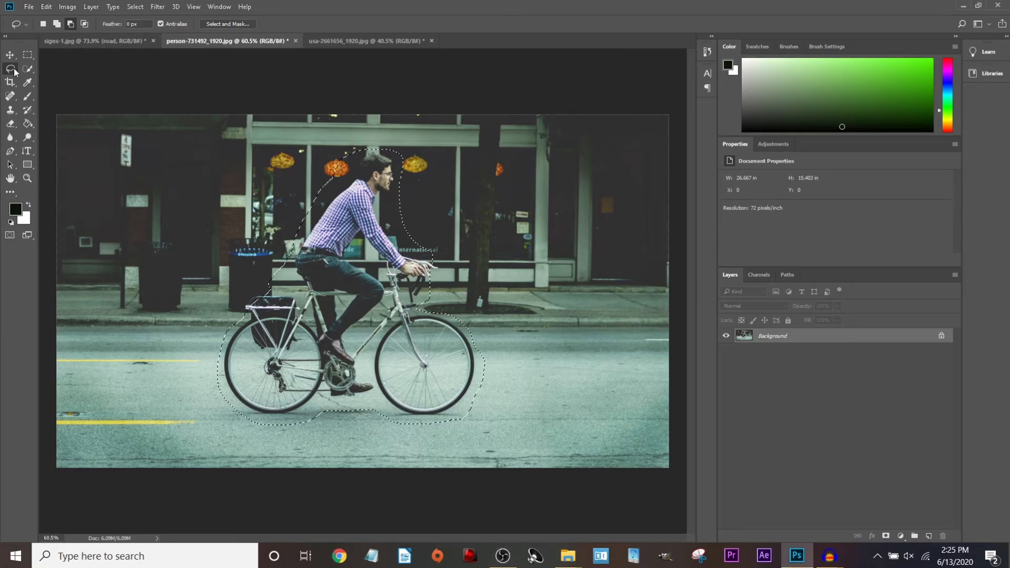
Deselect, then lasso a loose outline enclosing the cyclist and his bike.
{"action": "key", "text": "ctrl+d"}
{"action": "mouse_move", "coordinate": [385, 146]}
{"action": "left_mouse_down"}
{"action": "mouse_move", "coordinate": [314, 215]}
{"action": "mouse_move", "coordinate": [284, 281]}
{"action": "mouse_move", "coordinate": [237, 308]}
{"action": "mouse_move", "coordinate": [215, 379]}
{"action": "mouse_move", "coordinate": [229, 413]}
{"action": "left_mouse_up"}
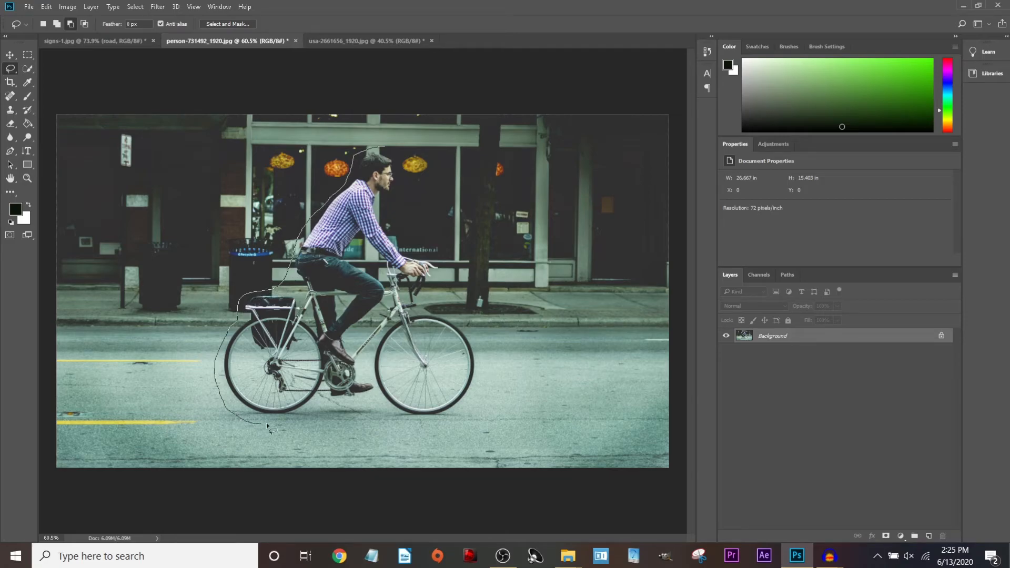
{"action": "mouse_move", "coordinate": [315, 410]}
{"action": "left_mouse_down"}
{"action": "mouse_move", "coordinate": [361, 404]}
{"action": "mouse_move", "coordinate": [448, 424]}
{"action": "mouse_move", "coordinate": [493, 361]}
{"action": "mouse_move", "coordinate": [474, 324]}
{"action": "mouse_move", "coordinate": [431, 308]}
{"action": "mouse_move", "coordinate": [443, 255]}
{"action": "mouse_move", "coordinate": [396, 228]}
{"action": "mouse_move", "coordinate": [387, 149]}
{"action": "left_mouse_up"}
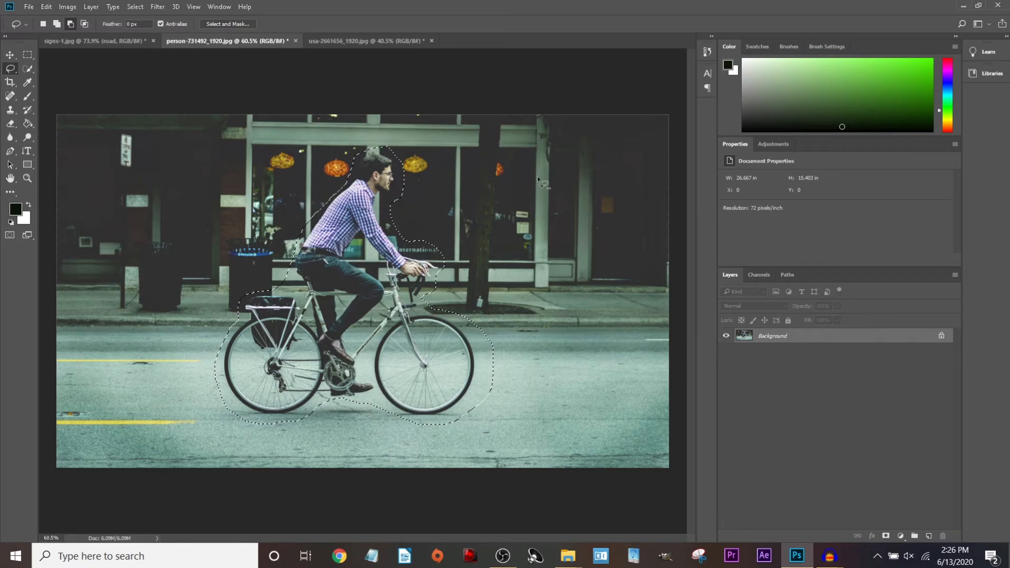
Content-Aware fill the selection to erase the cyclist, then deselect.
{"action": "left_click", "coordinate": [47, 6]}
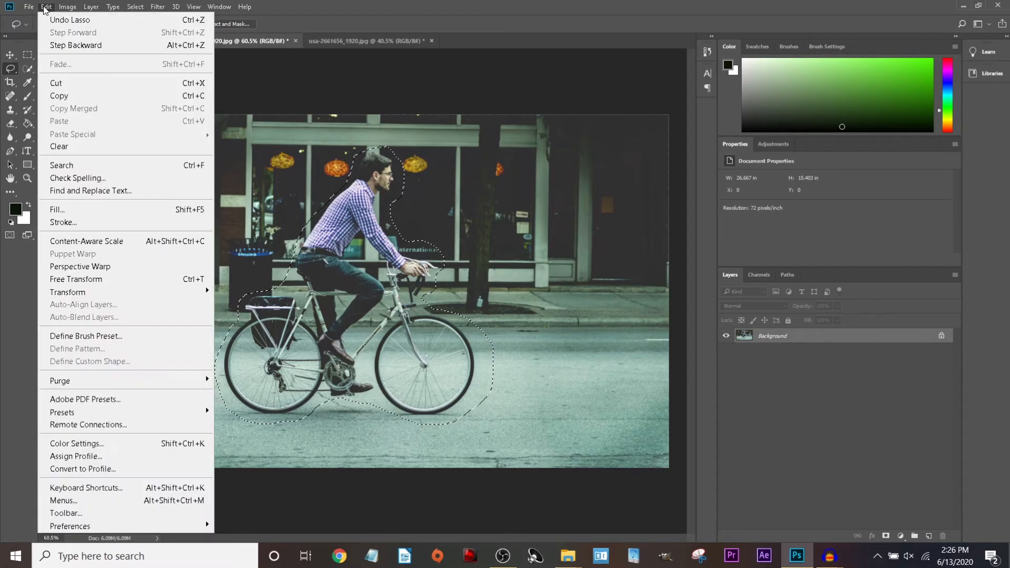
{"action": "left_click", "coordinate": [57, 209]}
{"action": "left_click", "coordinate": [525, 161]}
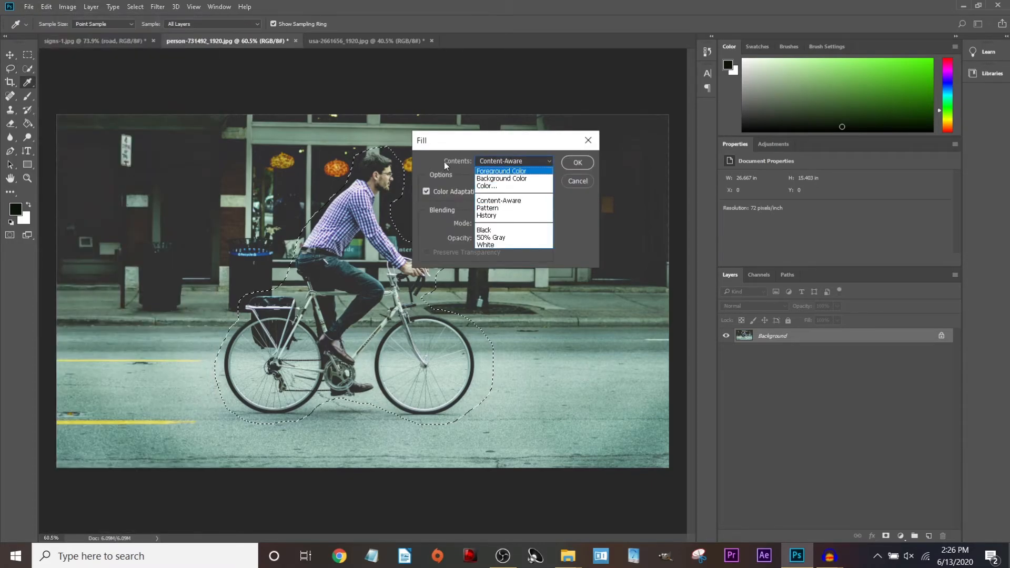
{"action": "left_click", "coordinate": [507, 202]}
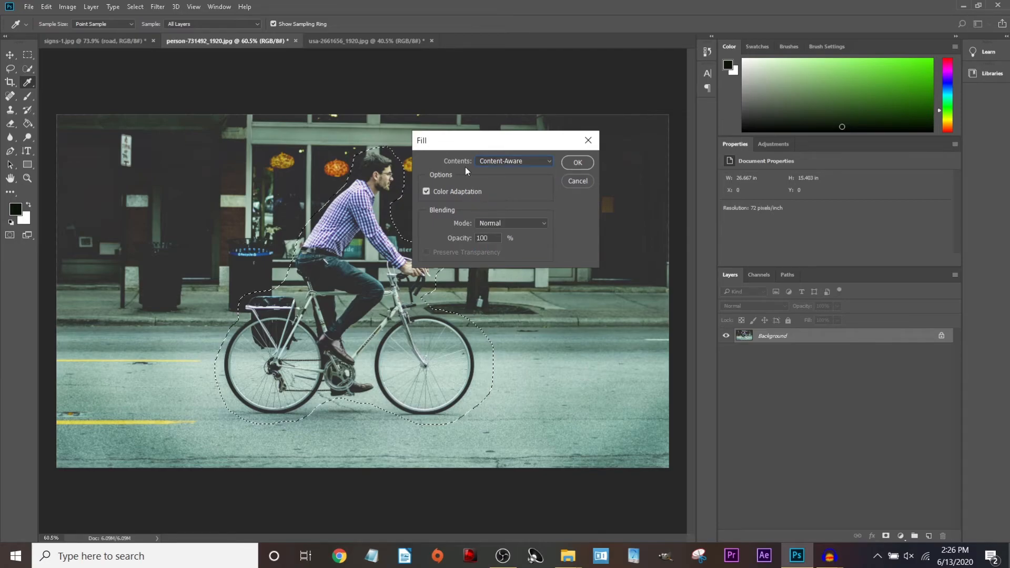
{"action": "left_click", "coordinate": [585, 162]}
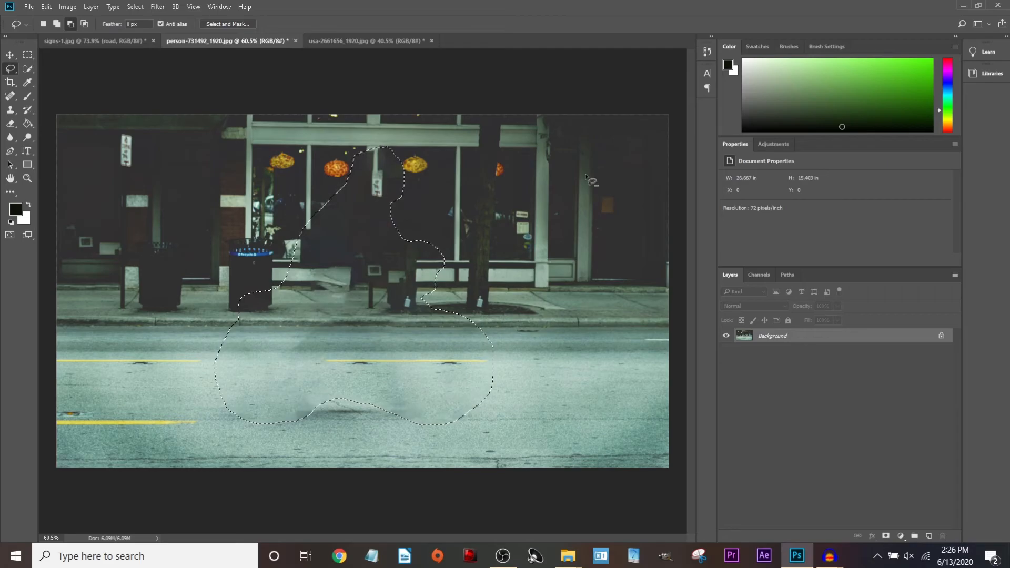
{"action": "key", "text": "ctrl+d"}
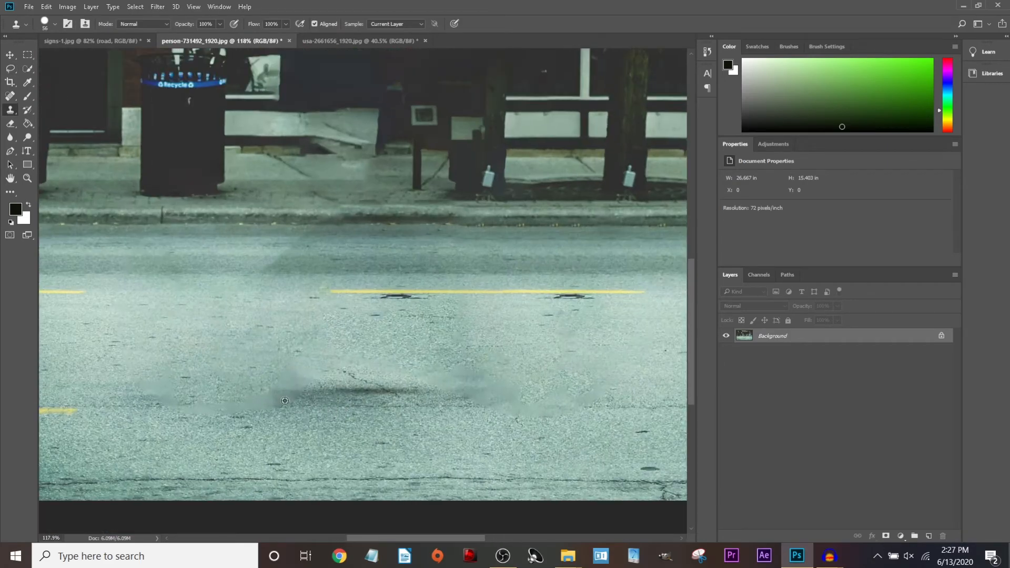
Clone clean asphalt over the road smudges and shadow, undoing the bad dabs.
{"action": "left_click", "coordinate": [285, 401], "text": "alt"}
{"action": "key", "text": "ctrl+z"}
{"action": "key", "text": "ctrl+z"}
{"action": "key", "text": "ctrl+z"}
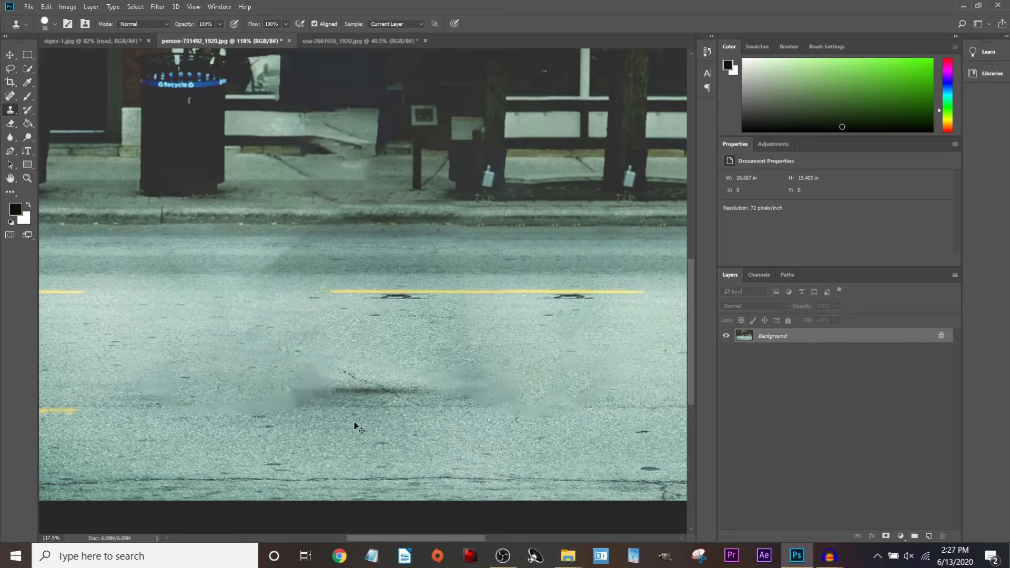
{"action": "key", "text": "ctrl+z"}
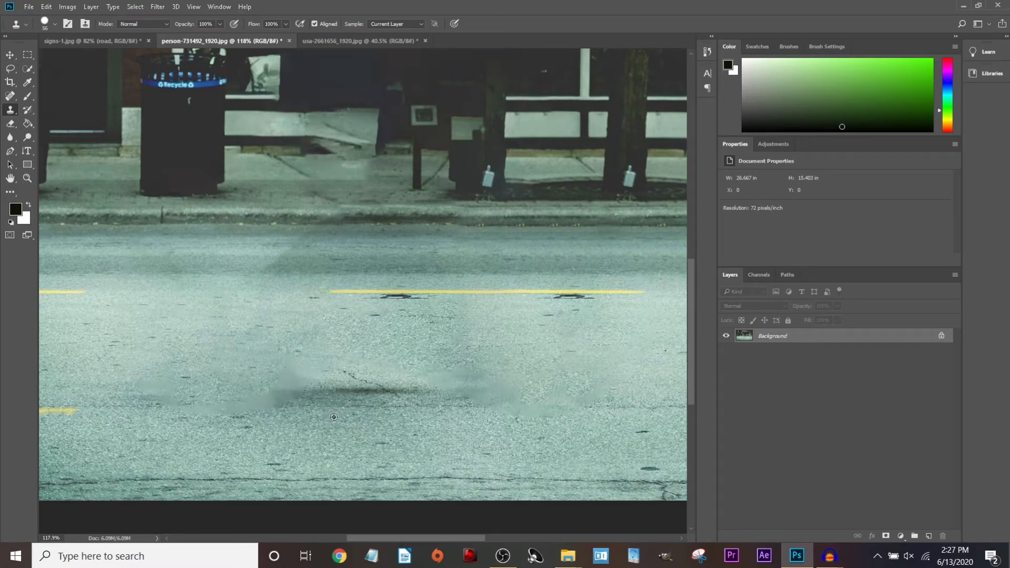
{"action": "mouse_move", "coordinate": [287, 393]}
{"action": "left_mouse_down"}
{"action": "mouse_move", "coordinate": [263, 381]}
{"action": "mouse_move", "coordinate": [319, 404]}
{"action": "left_mouse_up"}
{"action": "key", "text": "ctrl+z"}
{"action": "left_click", "coordinate": [343, 395], "text": "alt"}
{"action": "key", "text": "ctrl+z"}
{"action": "left_click", "coordinate": [327, 400]}
{"action": "left_click", "coordinate": [327, 400], "text": "alt"}
{"action": "left_click", "coordinate": [286, 398]}
{"action": "key", "text": "ctrl+z"}
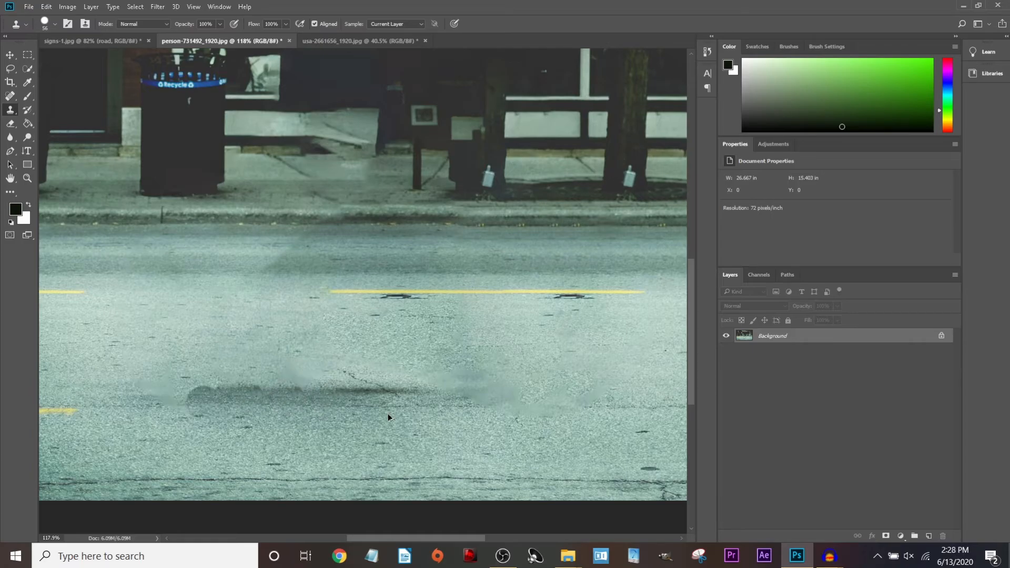
{"action": "key", "text": "ctrl+z"}
{"action": "key", "text": "ctrl+z"}
{"action": "key", "text": "ctrl+z"}
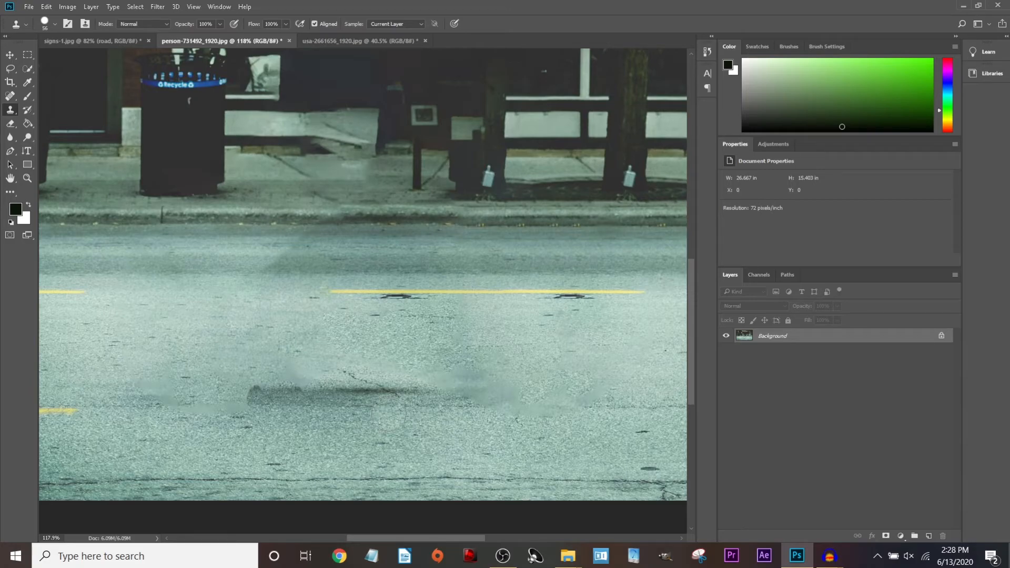
{"action": "key", "text": "ctrl+alt+z"}
{"action": "key", "text": "ctrl+alt+z"}
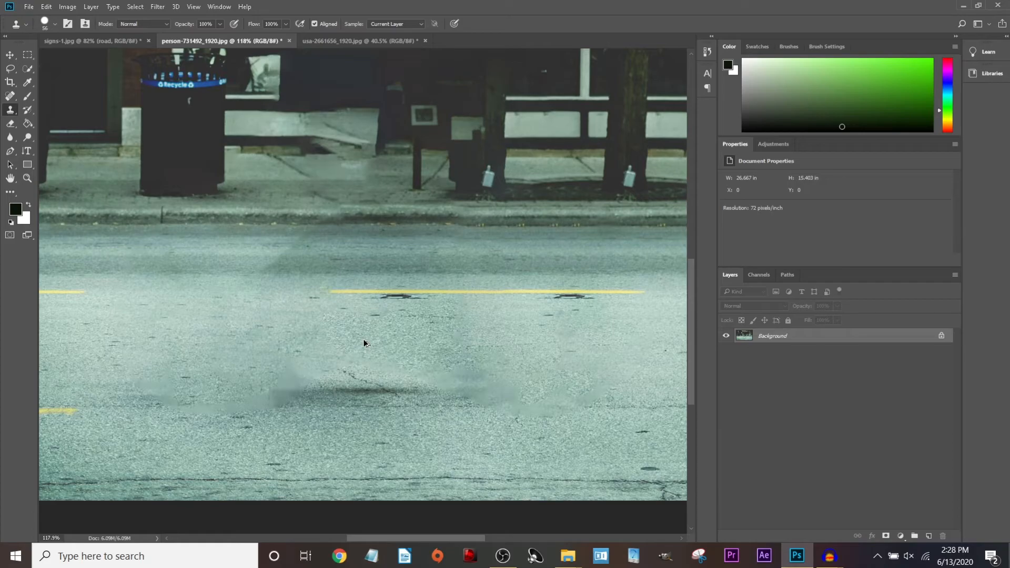
{"action": "scroll", "coordinate": [364, 343], "scroll_direction": "down", "scroll_amount": 6}
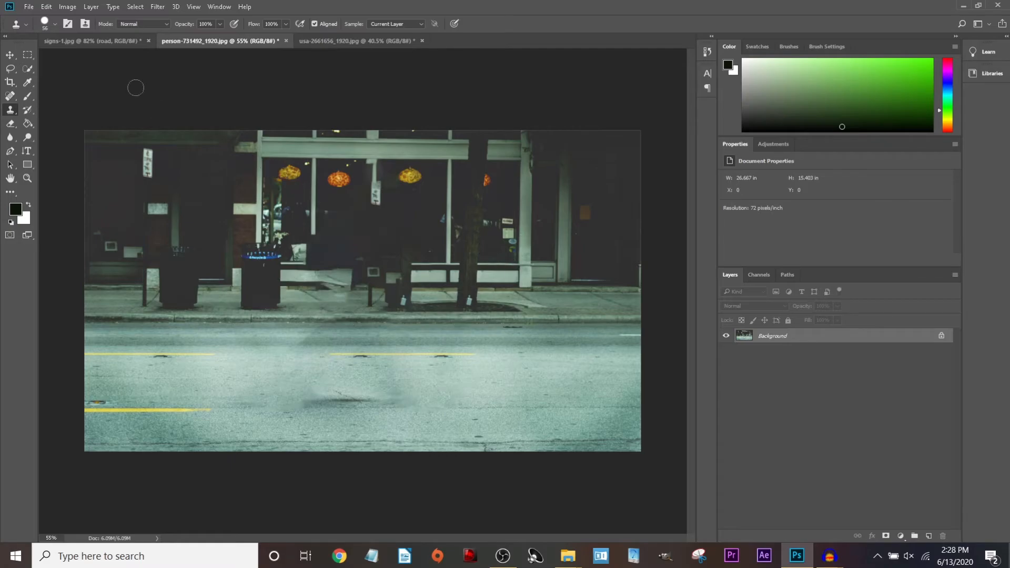
Open the boardwalk photo and lasso around the wooden path and hikers.
{"action": "left_click", "coordinate": [29, 7]}
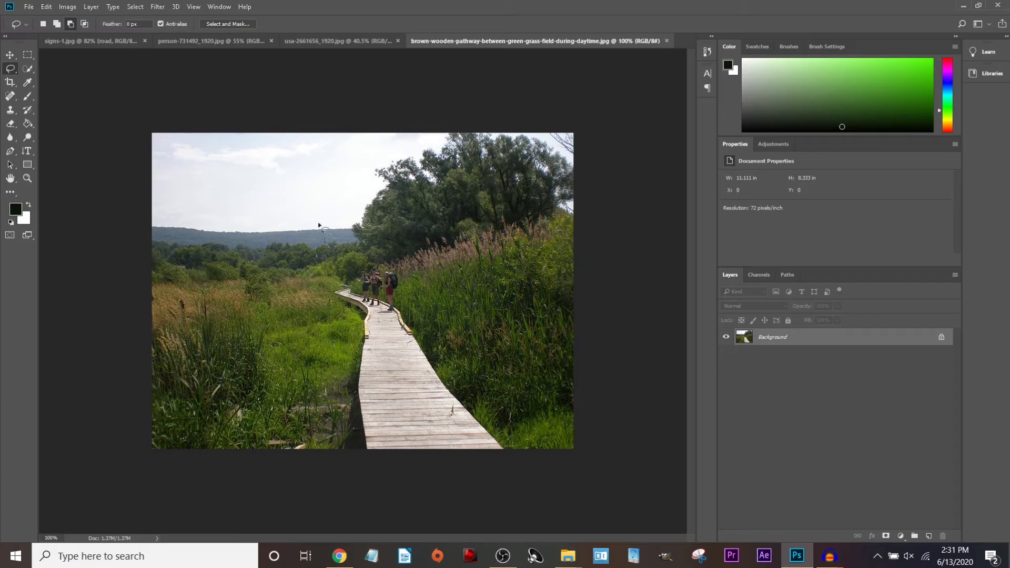
{"action": "scroll", "coordinate": [265, 347], "scroll_direction": "up", "scroll_amount": 1}
{"action": "scroll", "coordinate": [310, 386], "scroll_direction": "up", "scroll_amount": 1}
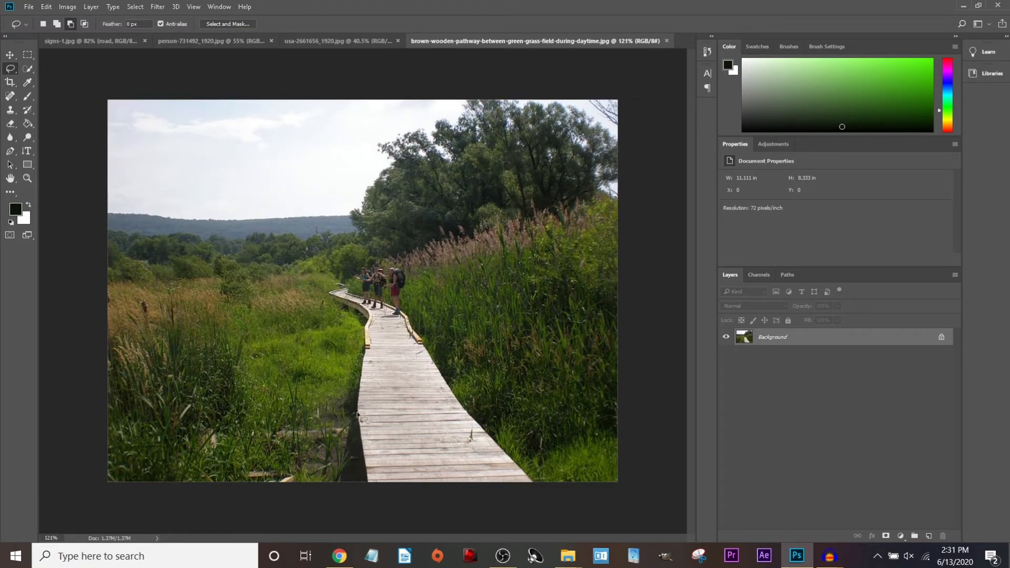
{"action": "mouse_move", "coordinate": [346, 437]}
{"action": "left_mouse_down"}
{"action": "mouse_move", "coordinate": [355, 328]}
{"action": "mouse_move", "coordinate": [325, 293]}
{"action": "mouse_move", "coordinate": [368, 263]}
{"action": "mouse_move", "coordinate": [398, 260]}
{"action": "mouse_move", "coordinate": [506, 440]}
{"action": "mouse_move", "coordinate": [524, 500]}
{"action": "mouse_move", "coordinate": [404, 498]}
{"action": "mouse_move", "coordinate": [372, 480]}
{"action": "left_mouse_up"}
Content-Aware fill the selection to replace the boardwalk with grass.
{"action": "left_click", "coordinate": [47, 6]}
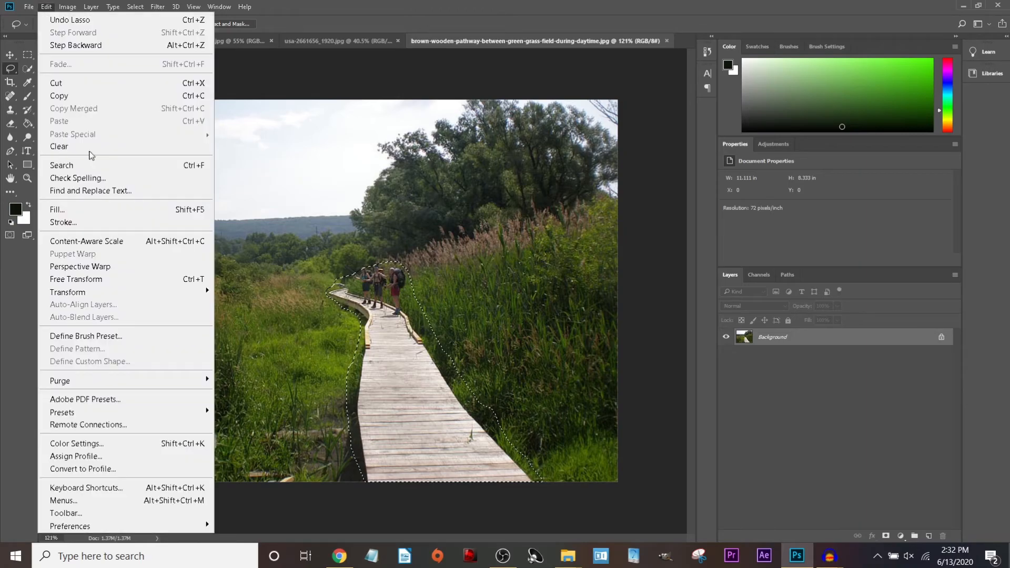
{"action": "left_click", "coordinate": [83, 210]}
{"action": "left_click", "coordinate": [500, 161]}
{"action": "left_click", "coordinate": [501, 159]}
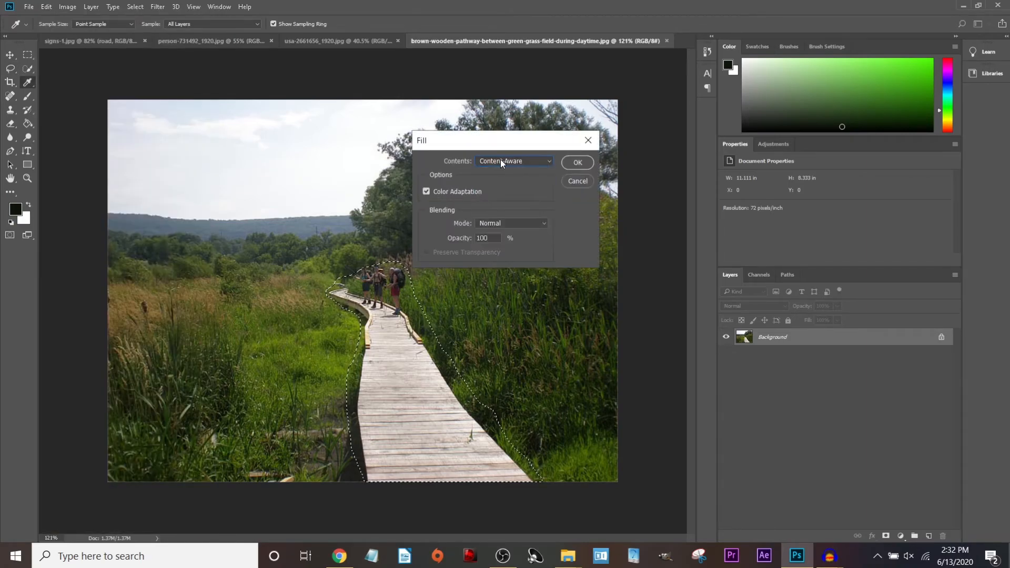
{"action": "left_click", "coordinate": [578, 163]}
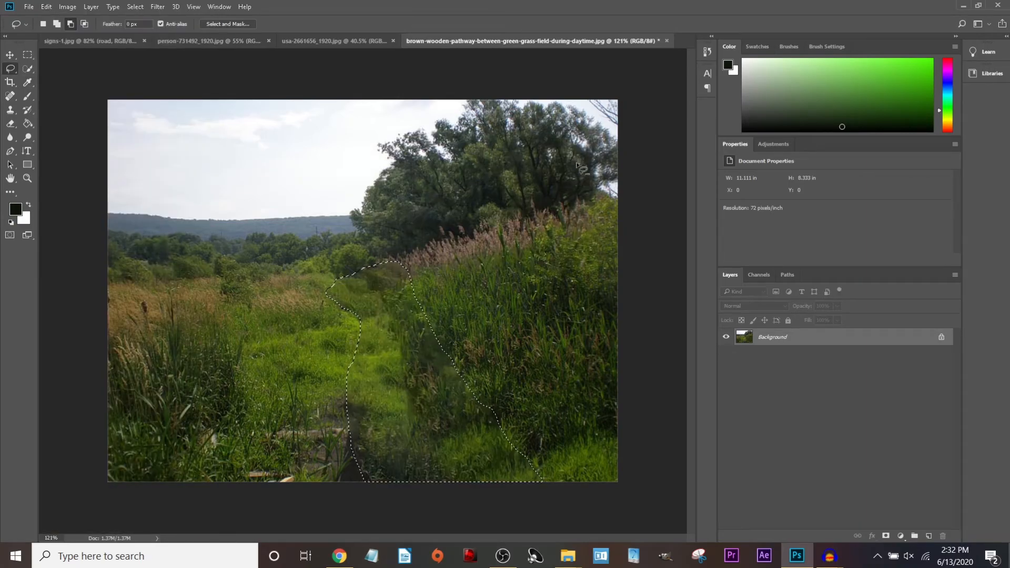
Deselect and inspect the grass fill, briefly switching to the street photo and back.
{"action": "key", "text": "ctrl+d"}
{"action": "scroll", "coordinate": [384, 352], "scroll_direction": "up", "scroll_amount": 4}
{"action": "scroll", "coordinate": [400, 355], "scroll_direction": "down", "scroll_amount": 2}
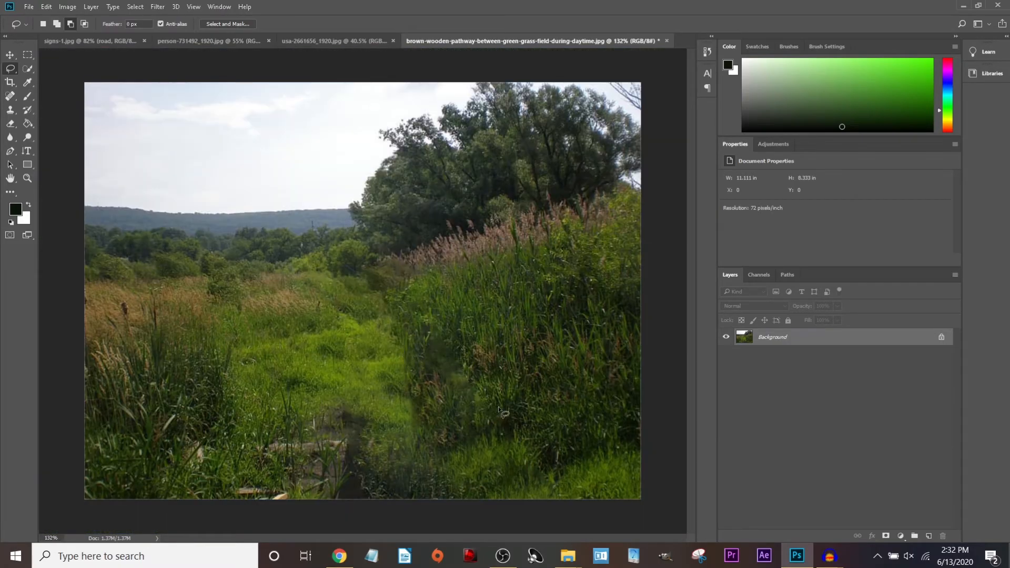
{"action": "scroll", "coordinate": [452, 381], "scroll_direction": "up", "scroll_amount": 5}
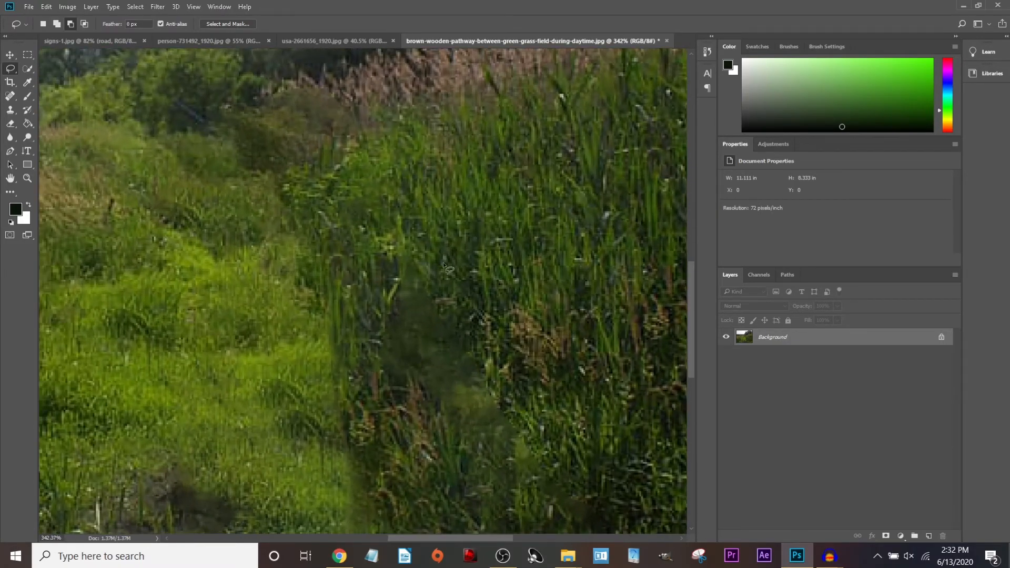
{"action": "left_click", "coordinate": [185, 44]}
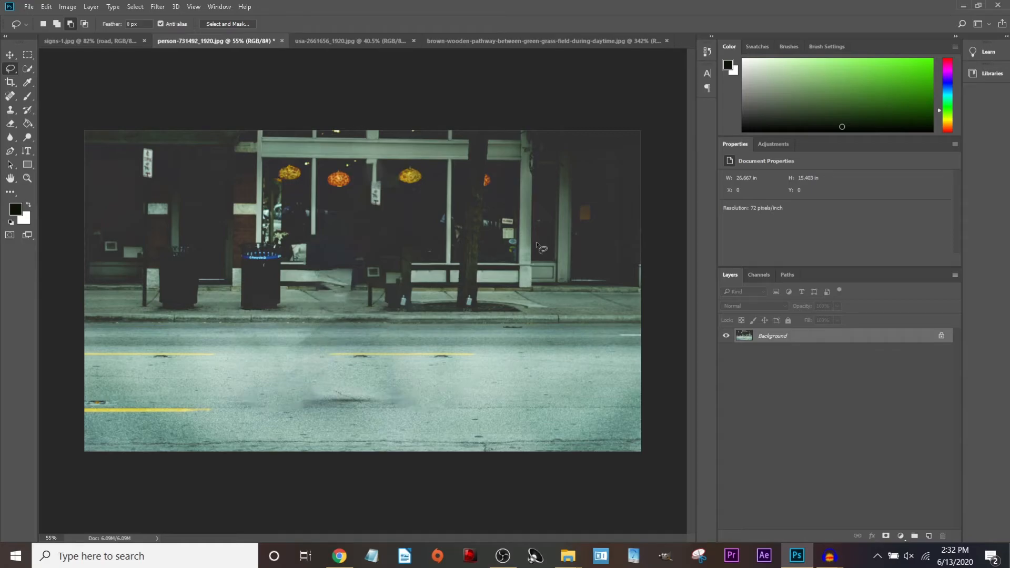
{"action": "left_click", "coordinate": [556, 40]}
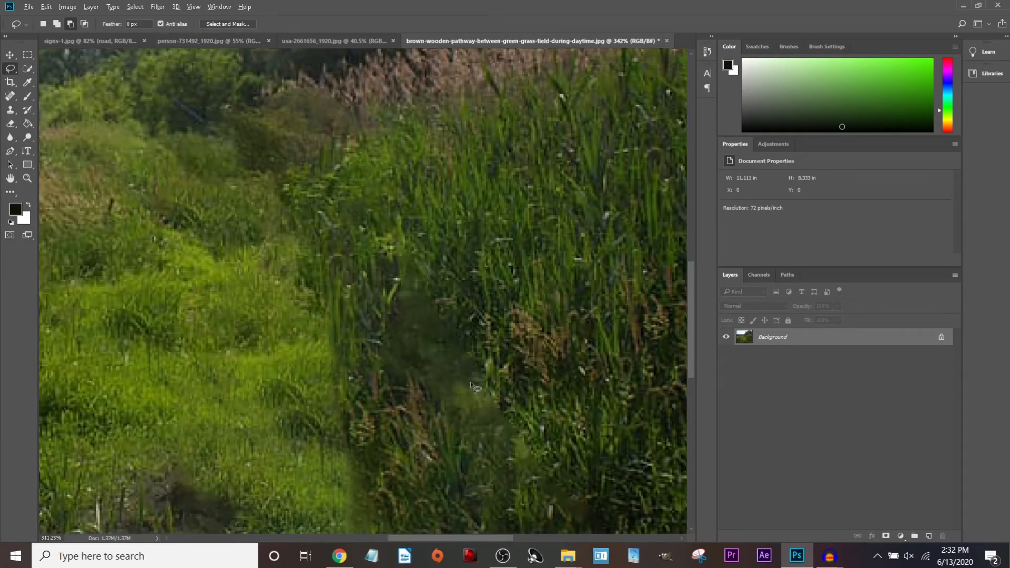
{"action": "scroll", "coordinate": [476, 392], "scroll_direction": "down", "scroll_amount": 2}
{"action": "scroll", "coordinate": [480, 357], "scroll_direction": "down", "scroll_amount": 1}
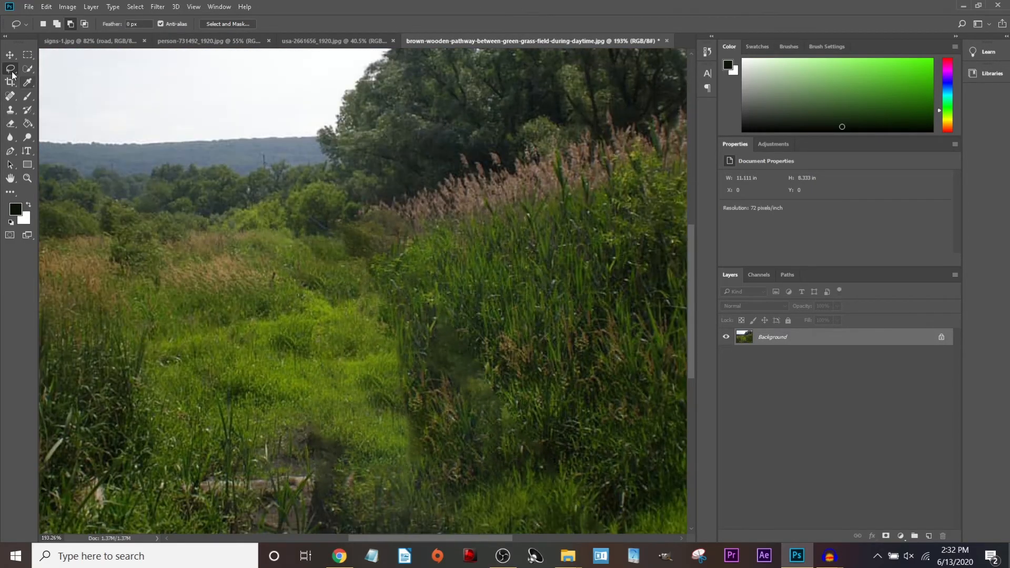
With the Clone Stamp, paint grass and reed texture over the dark patches in the reeds.
{"action": "left_click", "coordinate": [10, 109]}
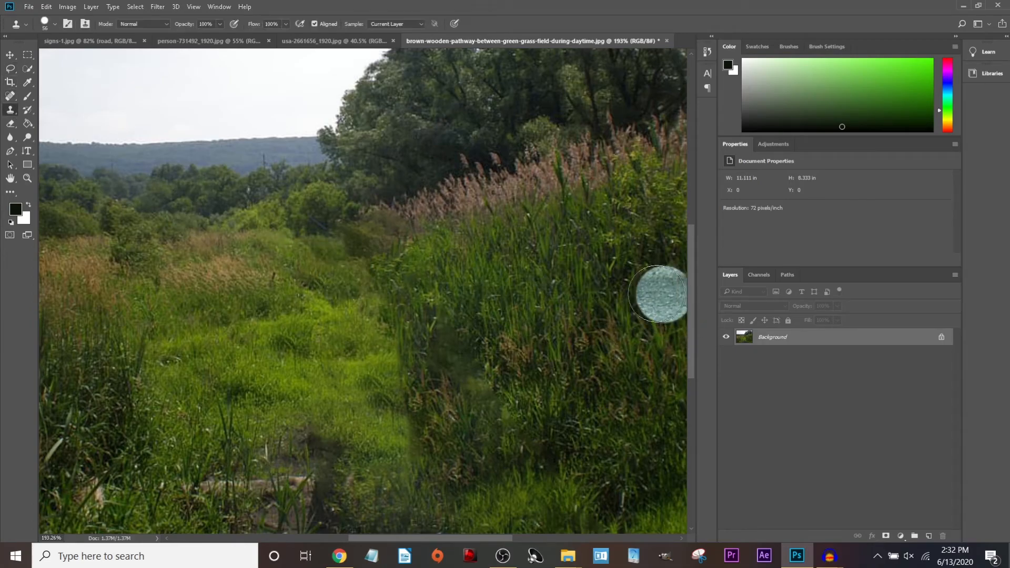
{"action": "left_click", "coordinate": [479, 372]}
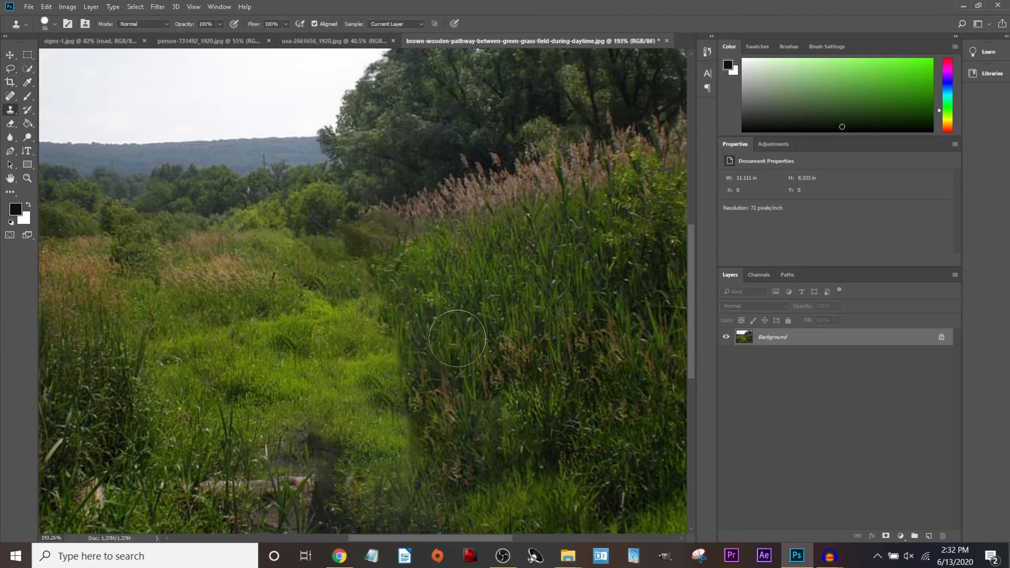
{"action": "left_click", "coordinate": [478, 305], "text": "alt"}
{"action": "left_click", "coordinate": [453, 344]}
{"action": "left_click", "coordinate": [499, 246], "text": "alt"}
{"action": "left_click", "coordinate": [440, 322]}
{"action": "left_click", "coordinate": [607, 442], "text": "alt"}
{"action": "left_click", "coordinate": [466, 411]}
{"action": "left_click", "coordinate": [431, 382]}
{"action": "left_click", "coordinate": [424, 352]}
Undo the last two clone dabs, shrink the brush to 23 px and clone more reed texture.
{"action": "key", "text": "ctrl+z"}
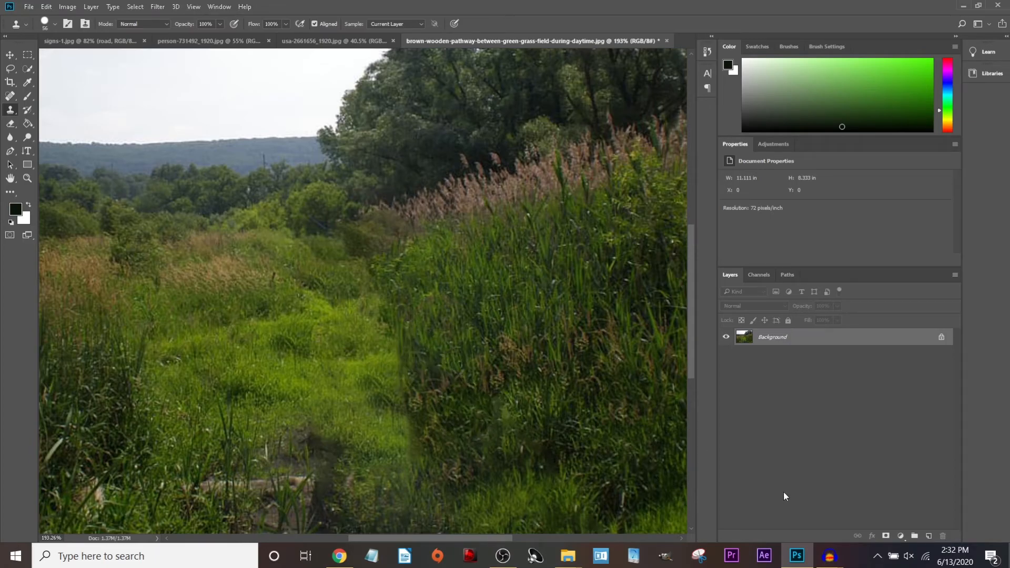
{"action": "key", "text": "ctrl+alt+z"}
{"action": "scroll", "coordinate": [501, 340], "scroll_direction": "down", "scroll_amount": 2}
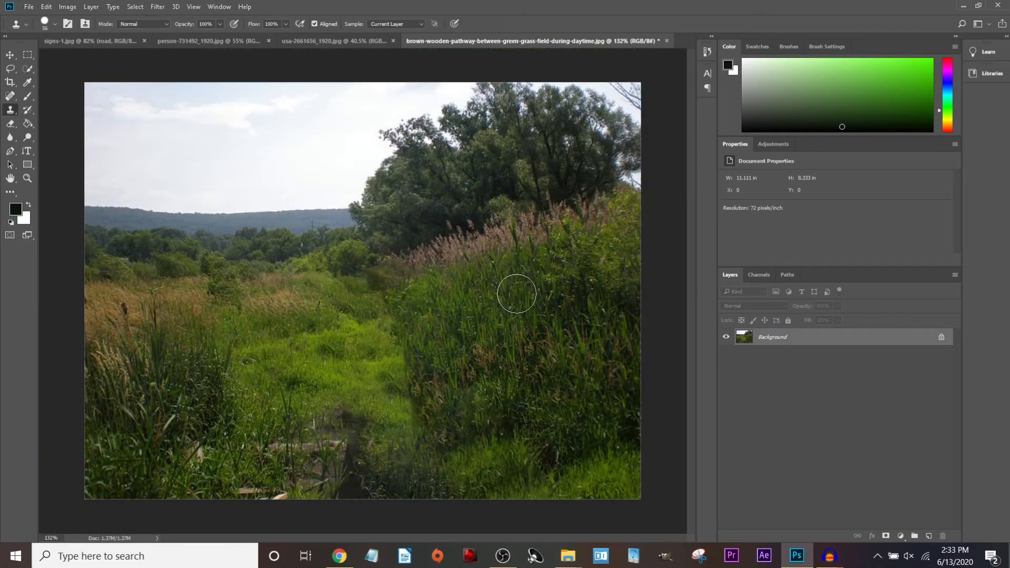
{"action": "scroll", "coordinate": [478, 349], "scroll_direction": "up", "scroll_amount": 5}
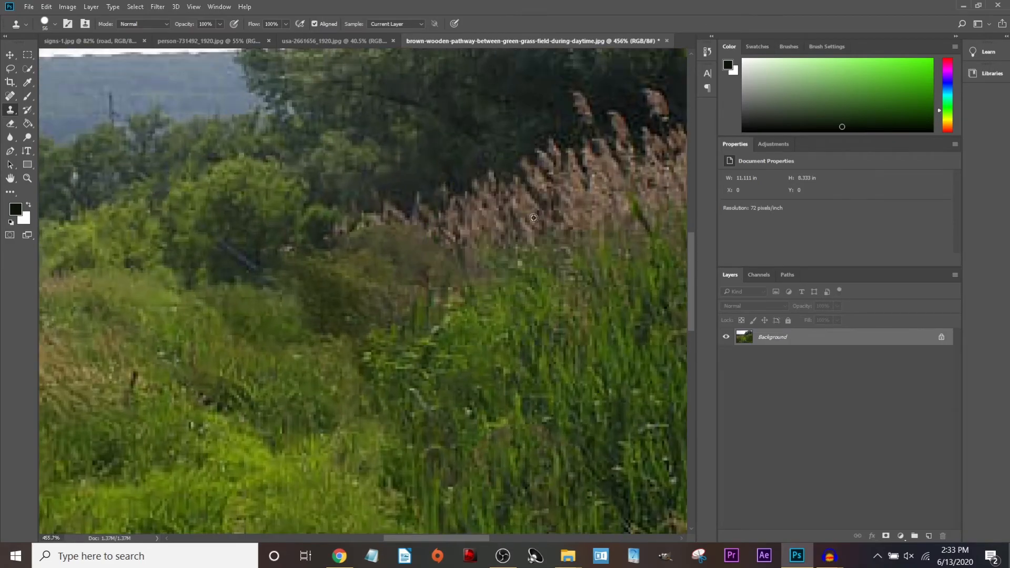
{"action": "left_click", "coordinate": [55, 26]}
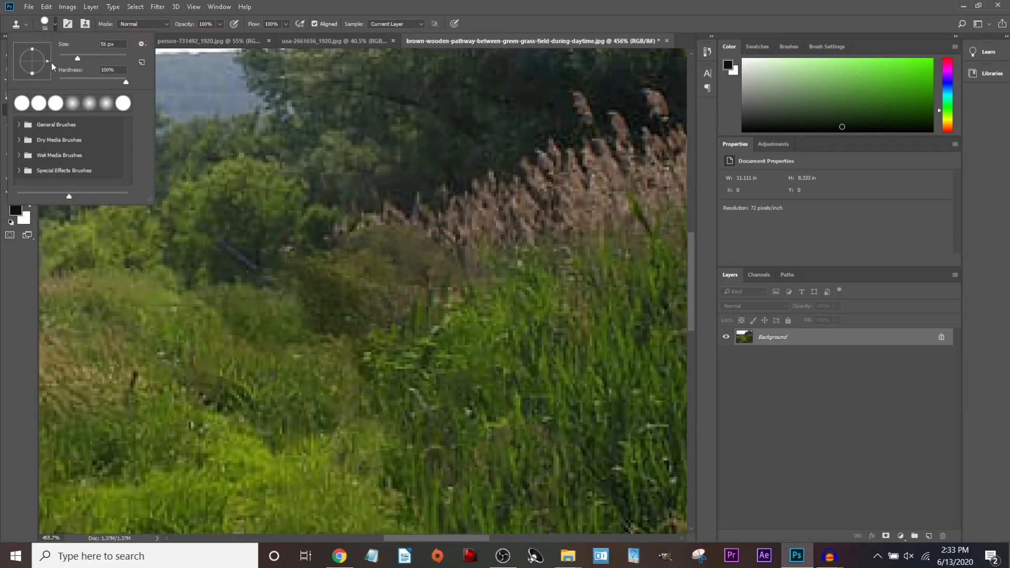
{"action": "left_click_drag", "start_coordinate": [71, 56], "coordinate": [66, 55]}
{"action": "left_click", "coordinate": [503, 231], "text": "alt"}
{"action": "left_click_drag", "start_coordinate": [447, 256], "coordinate": [420, 255]}
{"action": "key", "text": "ctrl+0"}
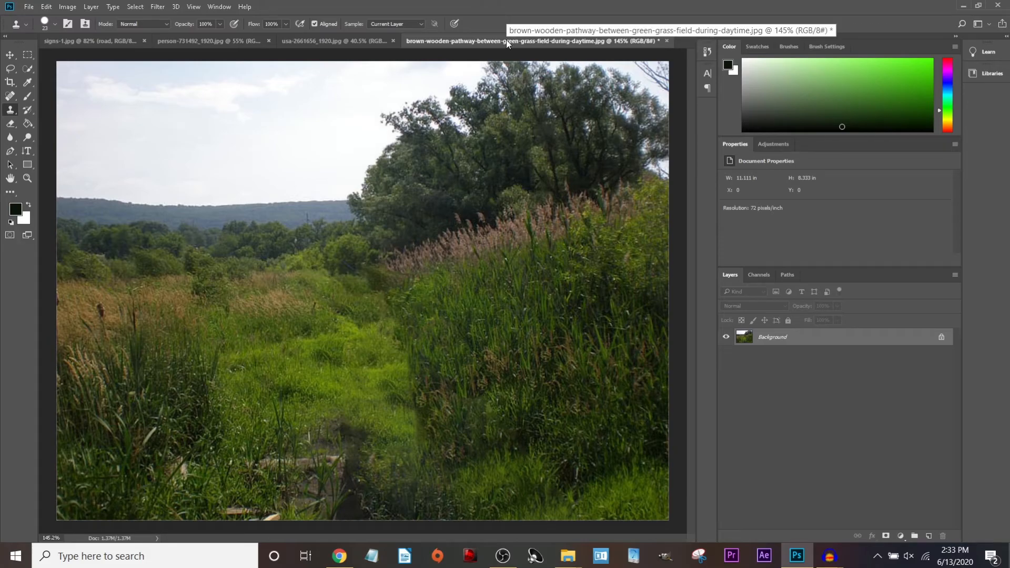
Check the street photo person-731492_1920.jpg, then return to the grass field photo.
{"action": "left_click", "coordinate": [224, 46]}
{"action": "scroll", "coordinate": [351, 336], "scroll_direction": "up", "scroll_amount": 4}
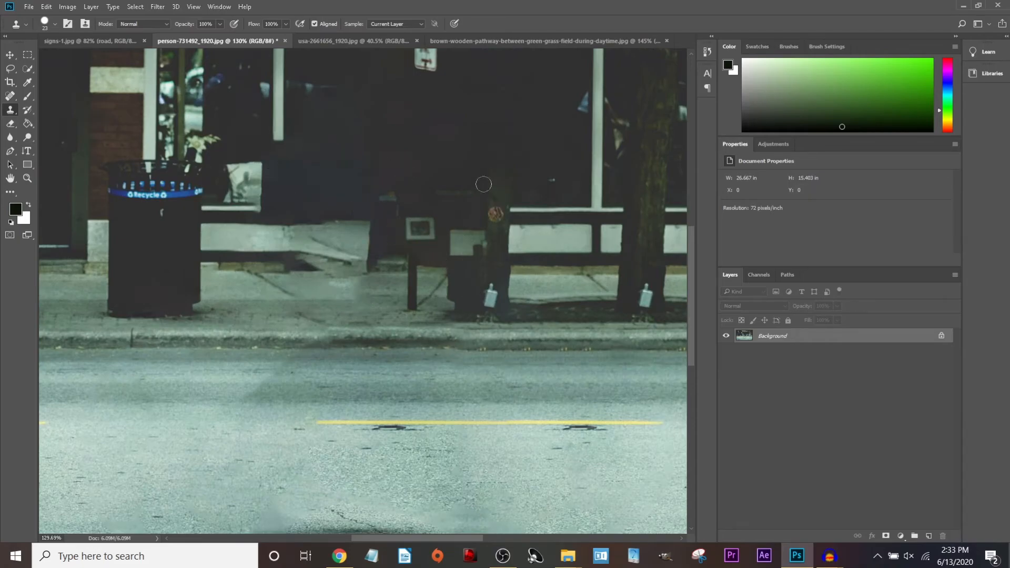
{"action": "scroll", "coordinate": [407, 207], "scroll_direction": "down", "scroll_amount": 3}
{"action": "left_click", "coordinate": [542, 41]}
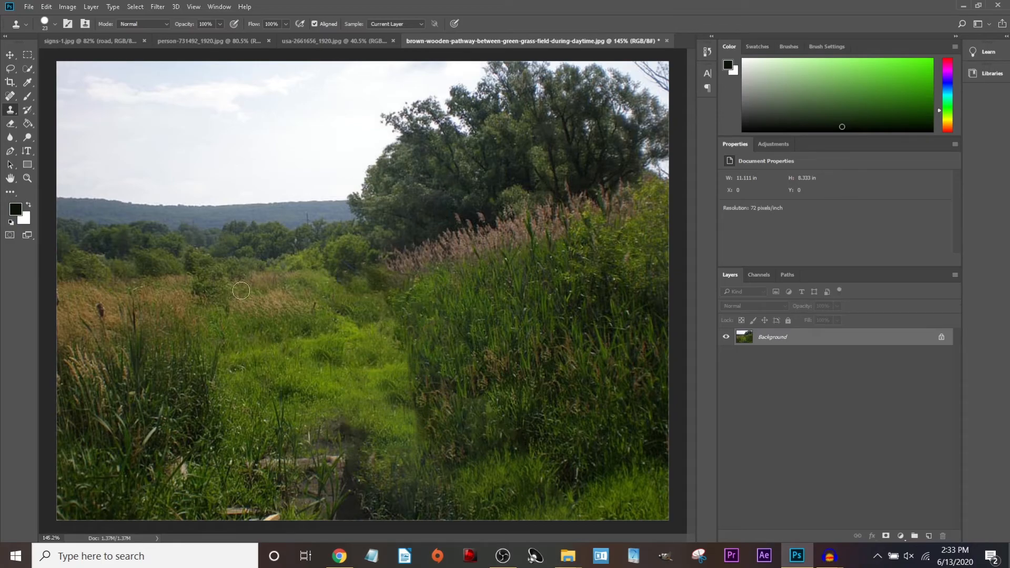
{"action": "scroll", "coordinate": [392, 340], "scroll_direction": "up", "scroll_amount": 5}
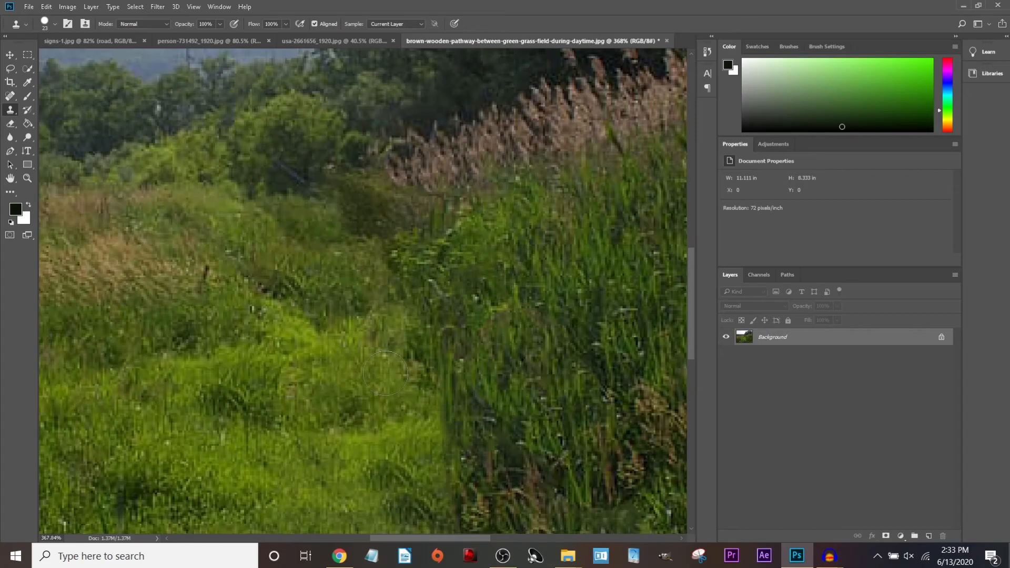
{"action": "scroll", "coordinate": [361, 378], "scroll_direction": "down", "scroll_amount": 5}
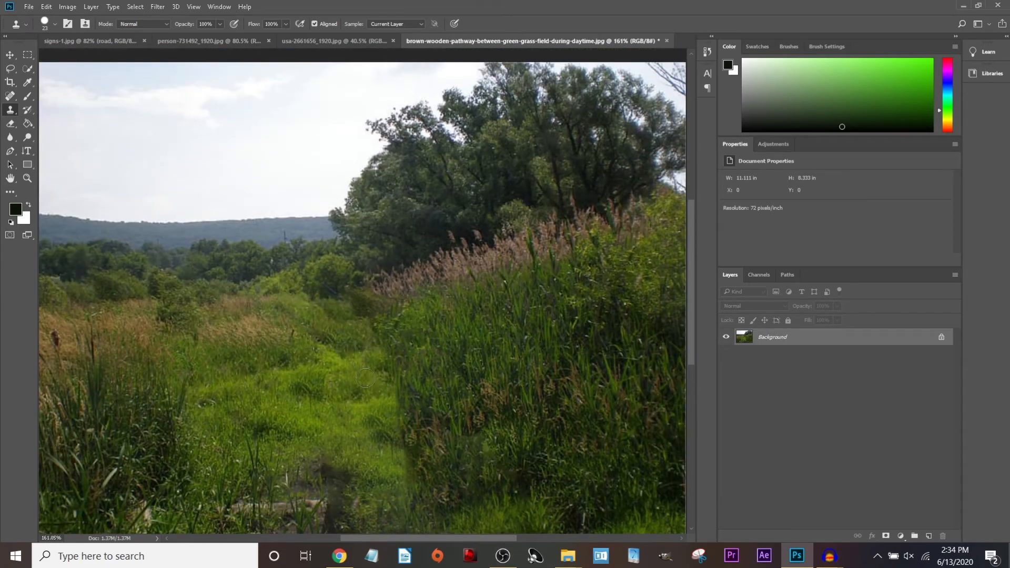
{"action": "scroll", "coordinate": [365, 377], "scroll_direction": "down", "scroll_amount": 2}
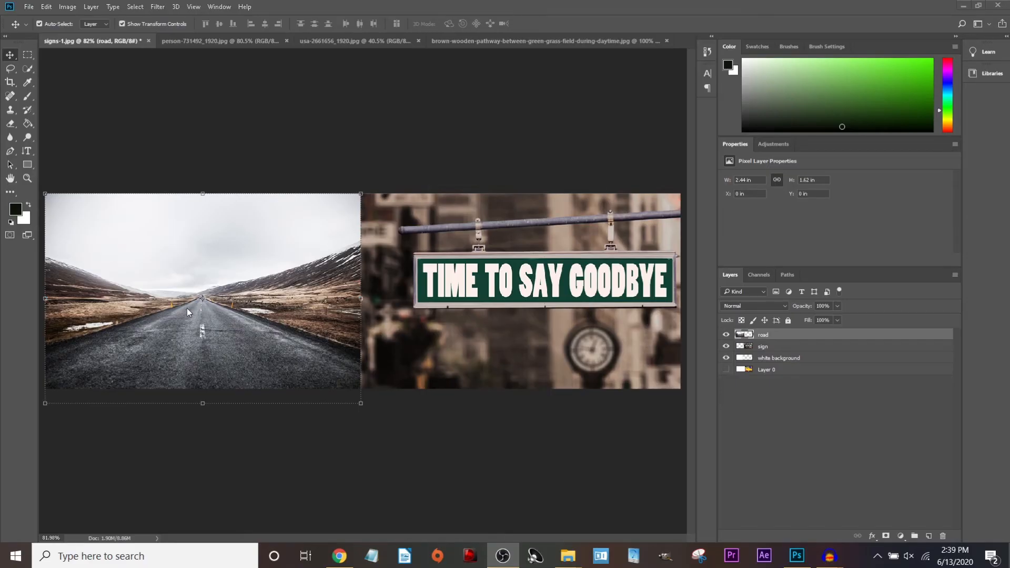
Shift the road photo layer, then draw a horizontal text box across the sky in signs-1.jpg.
{"action": "scroll", "coordinate": [187, 308], "scroll_direction": "up", "scroll_amount": 2}
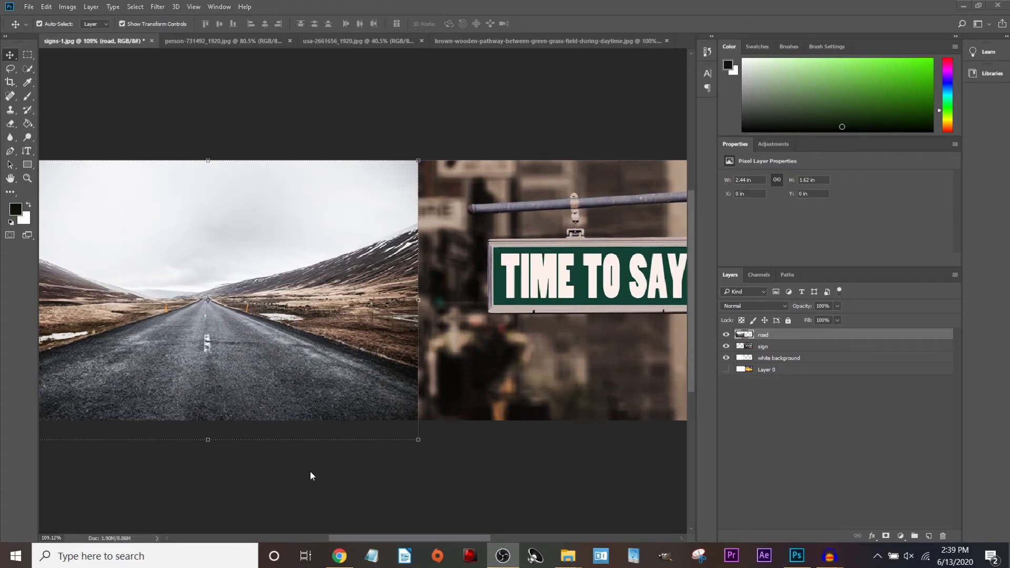
{"action": "left_click_drag", "start_coordinate": [318, 413], "coordinate": [455, 410]}
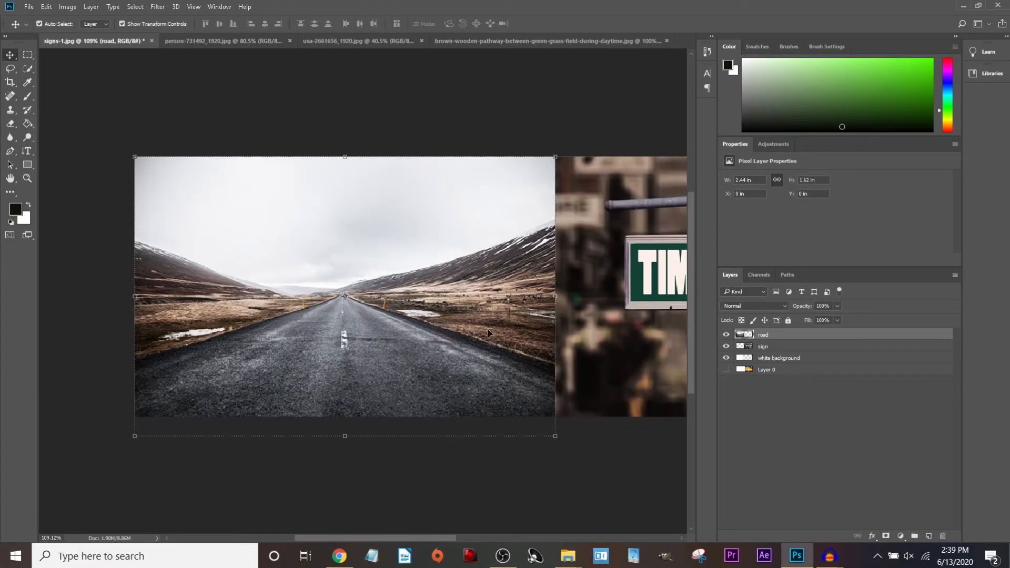
{"action": "left_click", "coordinate": [26, 154]}
{"action": "key", "text": "shift+t"}
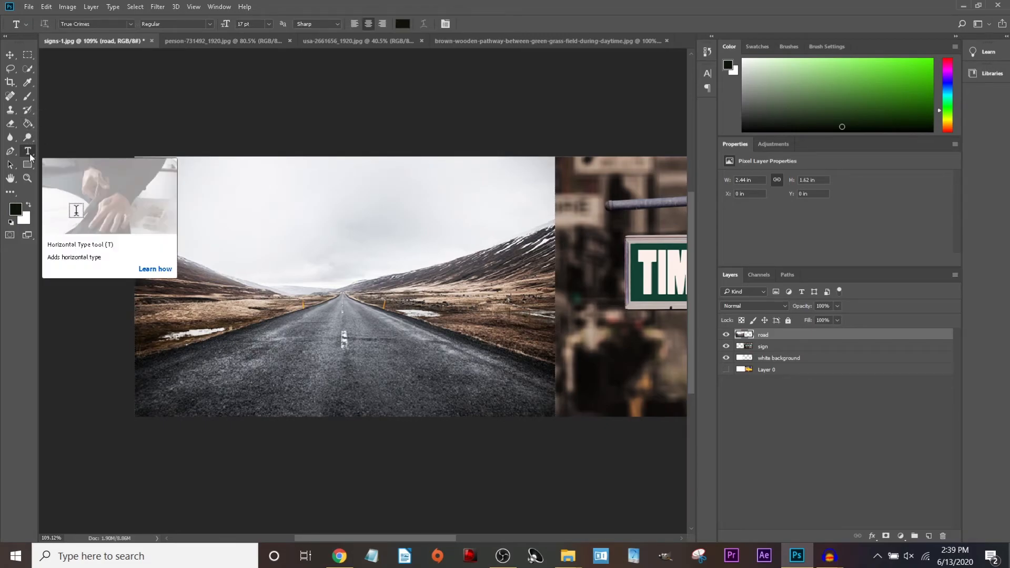
{"action": "left_click_drag", "start_coordinate": [198, 169], "coordinate": [494, 296]}
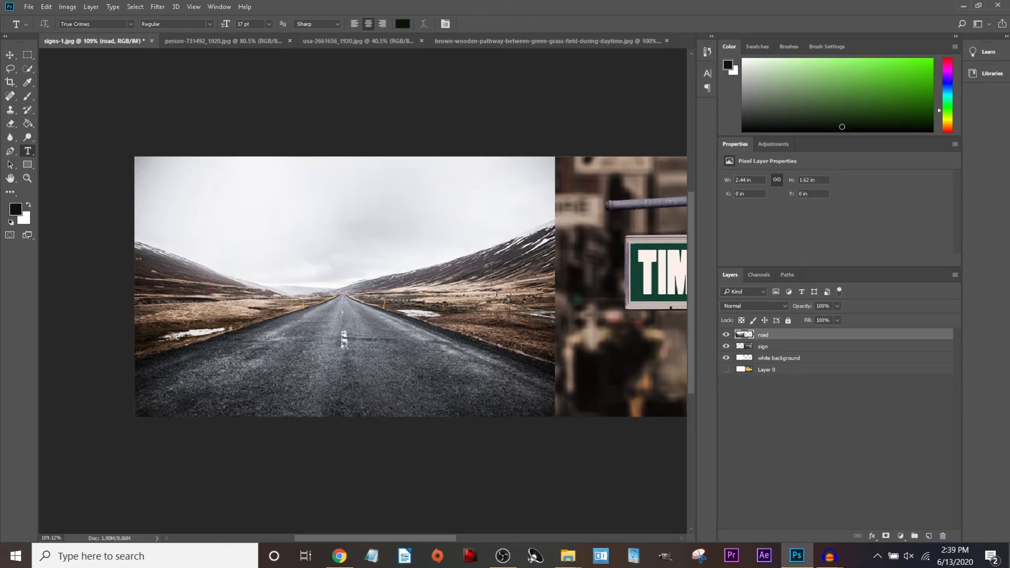
Set the text font family to Bebas.
{"action": "left_click", "coordinate": [130, 24]}
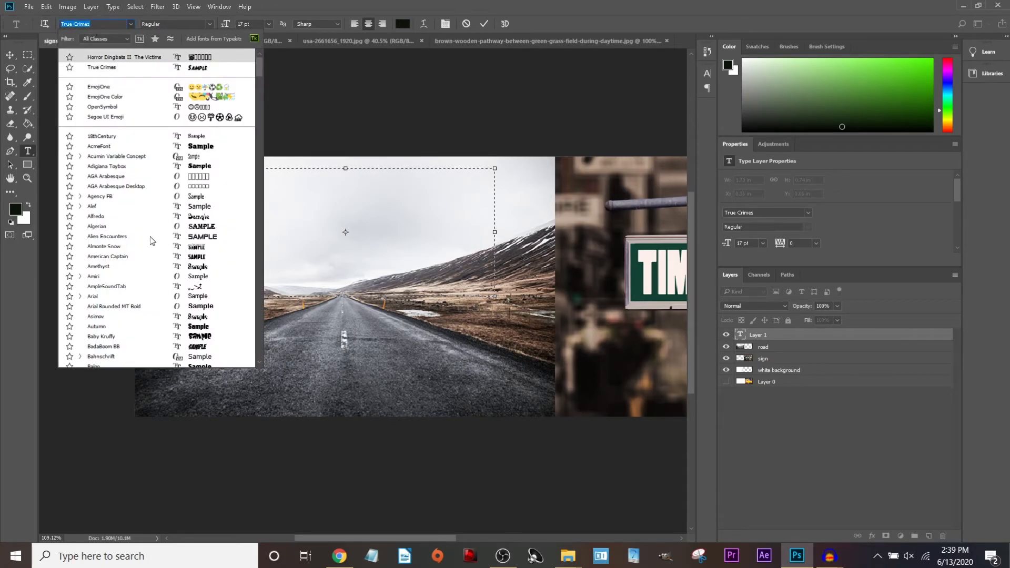
{"action": "scroll", "coordinate": [144, 226], "scroll_direction": "down", "scroll_amount": 15}
{"action": "scroll", "coordinate": [150, 241], "scroll_direction": "down", "scroll_amount": 5}
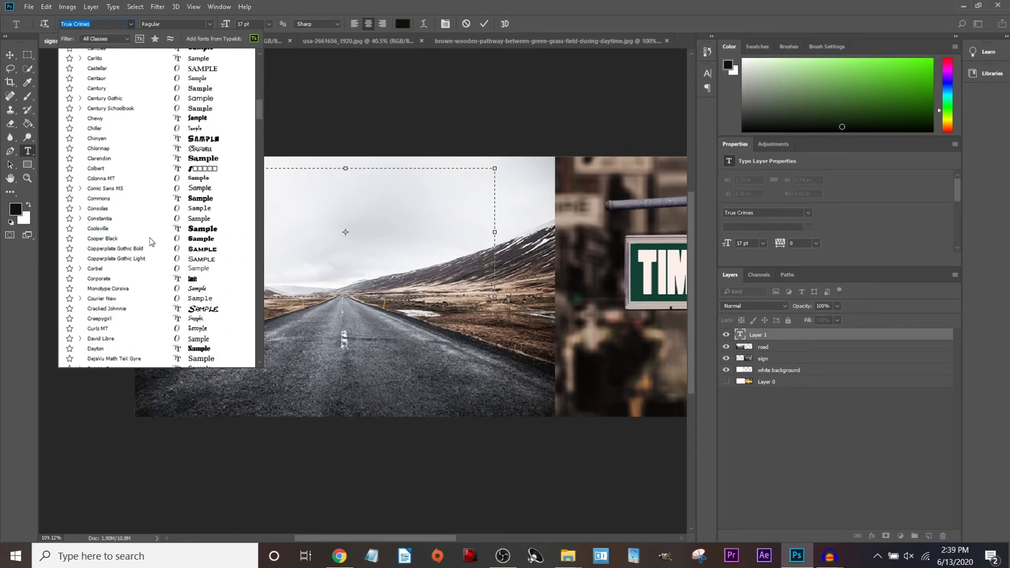
{"action": "scroll", "coordinate": [149, 241], "scroll_direction": "up", "scroll_amount": 3}
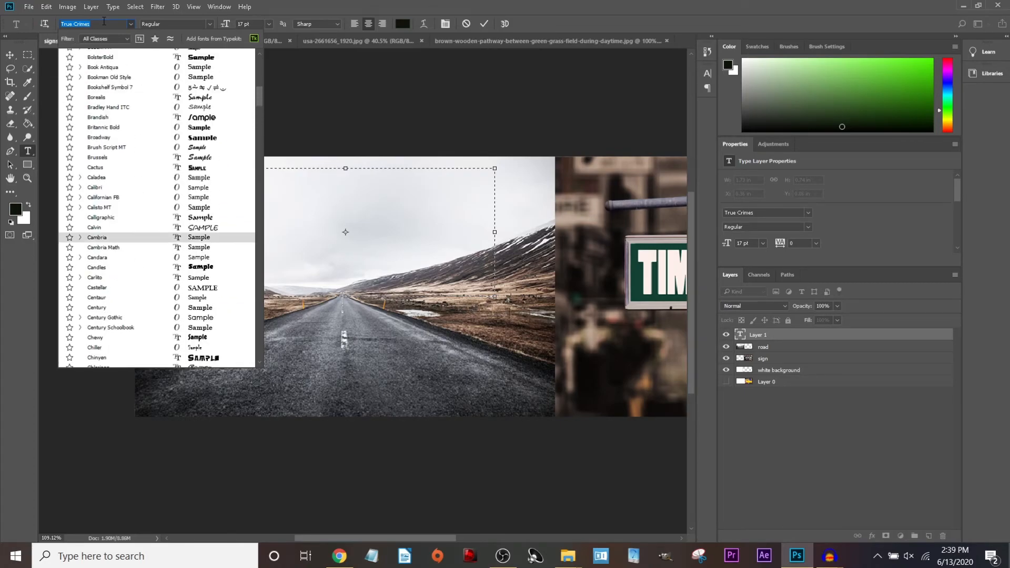
{"action": "type", "text": "Bebas"}
{"action": "key", "text": "Return"}
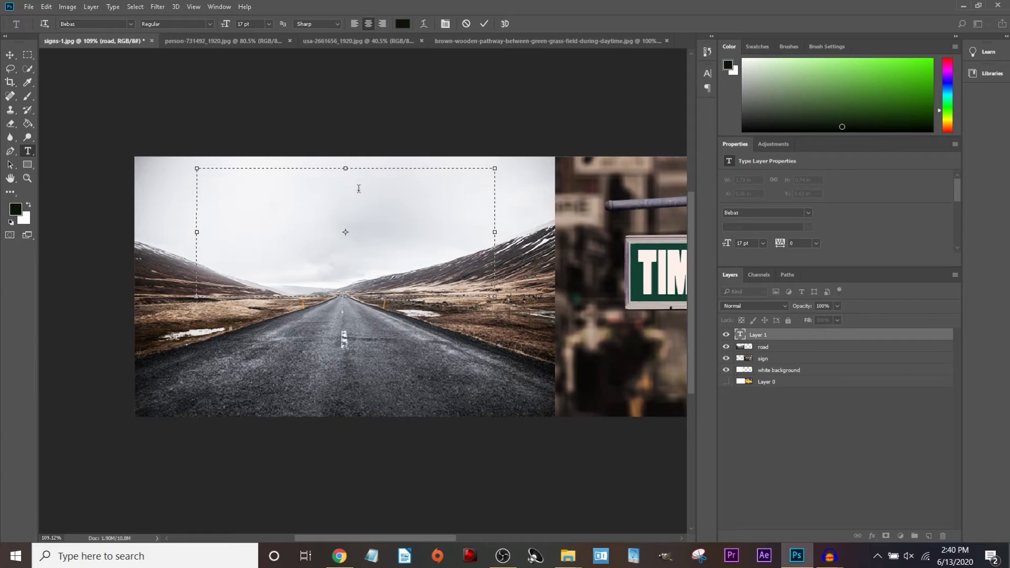
Type the title ROAD TRIP, breaking it so TRIP sits on a second line.
{"action": "type", "text": "ROAD"}
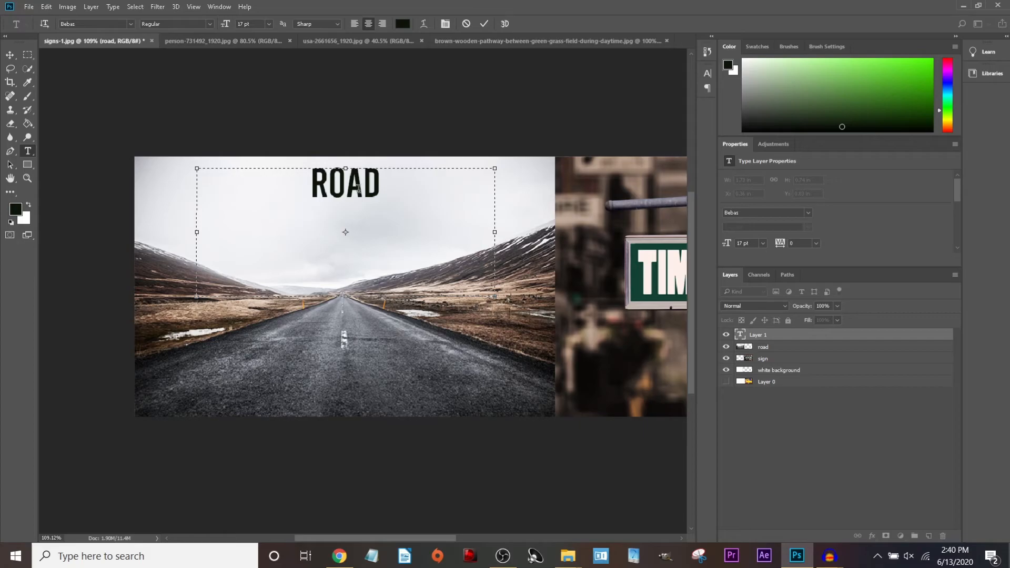
{"action": "left_click_drag", "start_coordinate": [349, 301], "coordinate": [350, 370]}
{"action": "left_click", "coordinate": [322, 299]}
{"action": "key", "text": "BackSpace"}
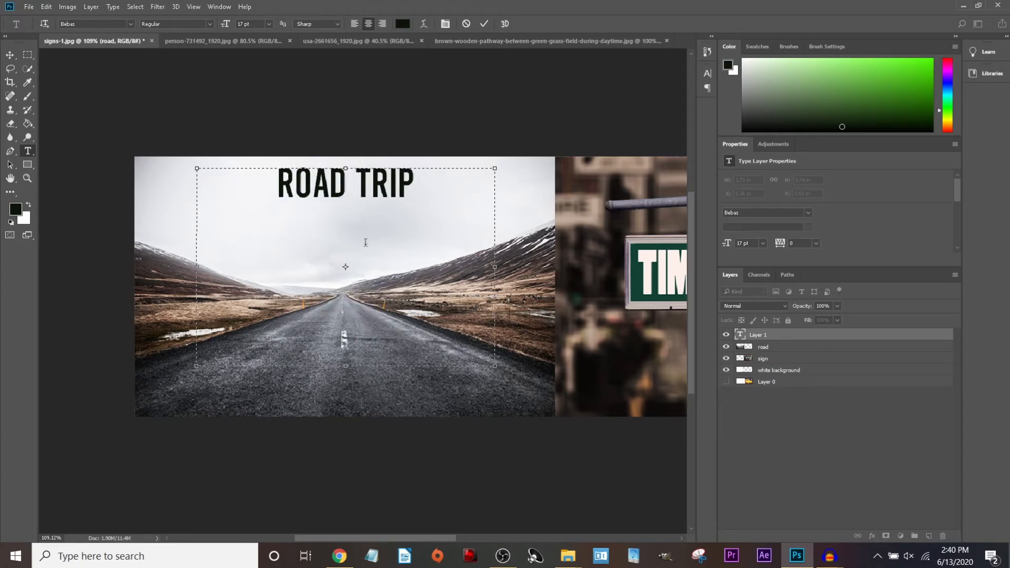
{"action": "left_click", "coordinate": [357, 185]}
{"action": "key", "text": "Return"}
{"action": "key", "text": "ctrl+t"}
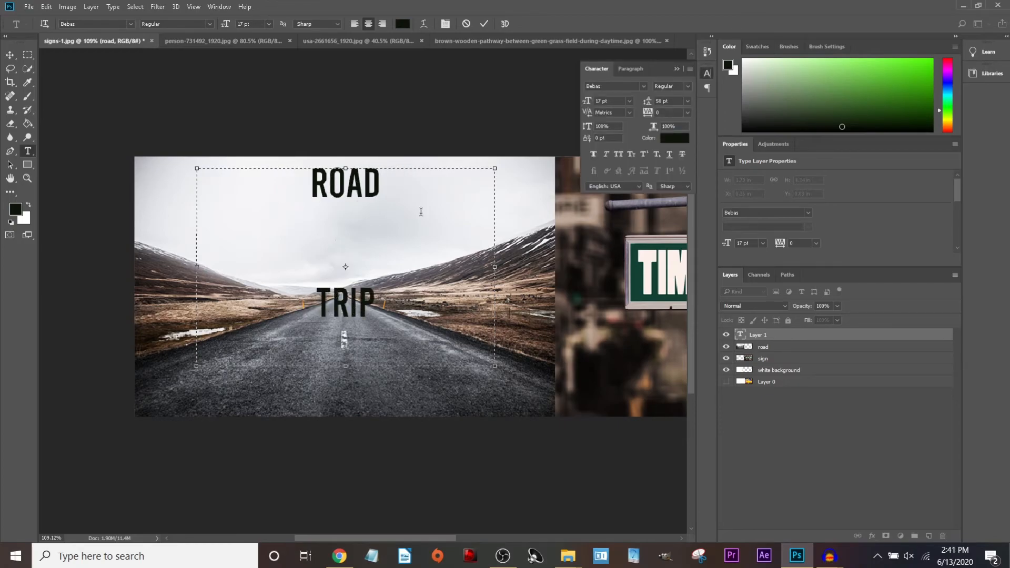
{"action": "left_click", "coordinate": [707, 73]}
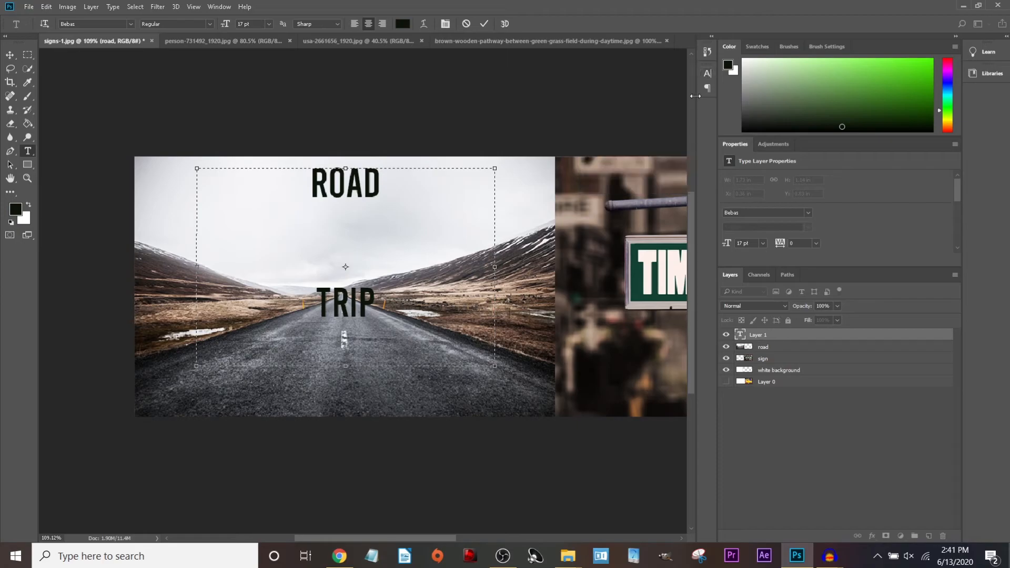
Dock the Character panel and reopen it above the Properties panel.
{"action": "left_click_drag", "start_coordinate": [709, 74], "coordinate": [873, 45]}
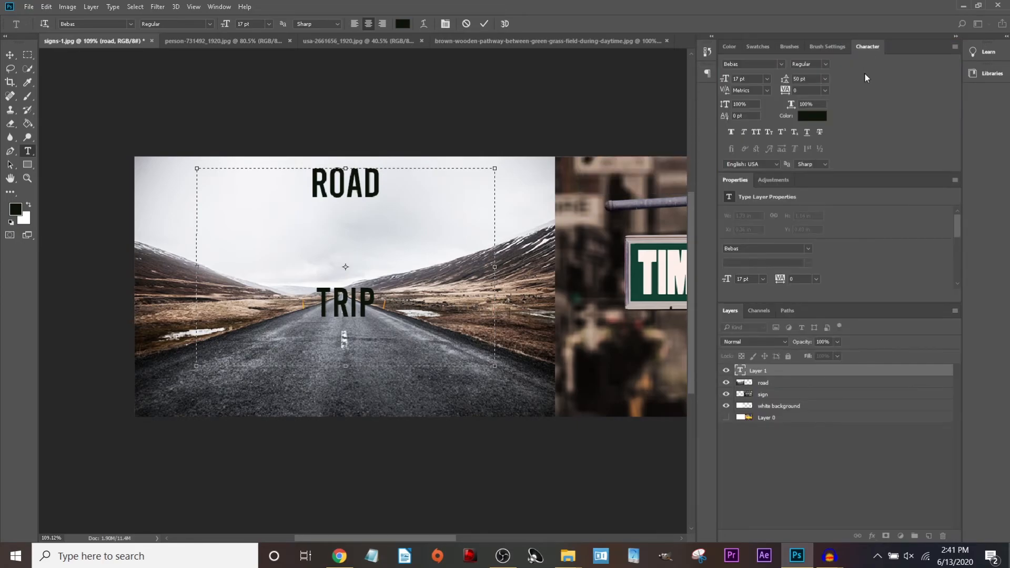
{"action": "left_click", "coordinate": [219, 7]}
{"action": "left_click", "coordinate": [303, 159]}
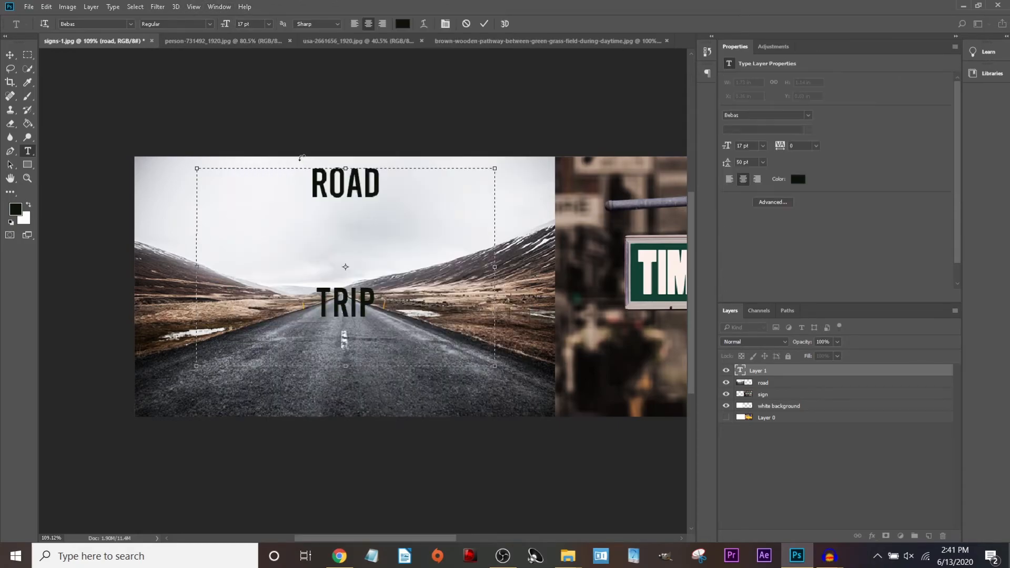
{"action": "left_click", "coordinate": [218, 7]}
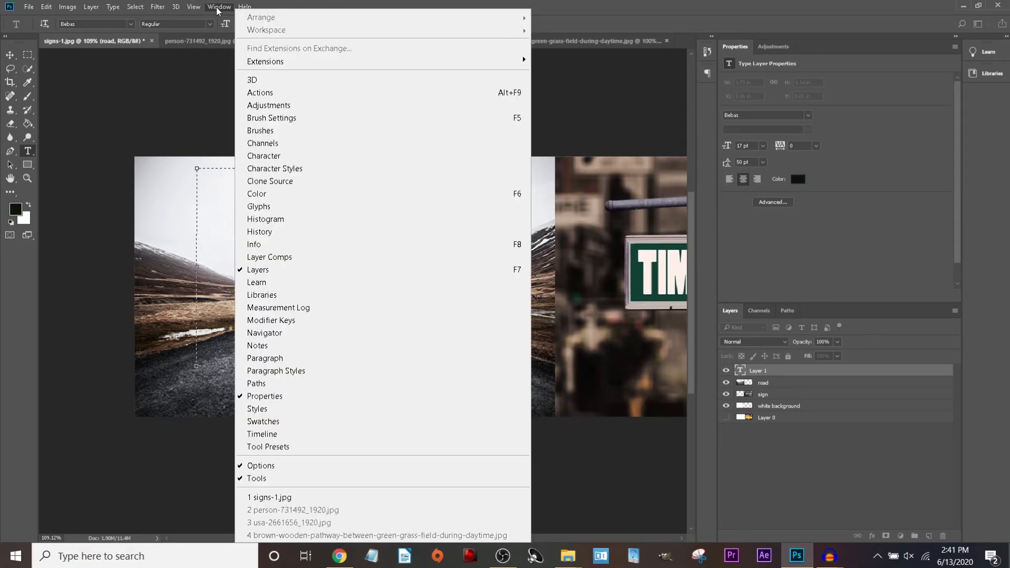
{"action": "left_click", "coordinate": [271, 153]}
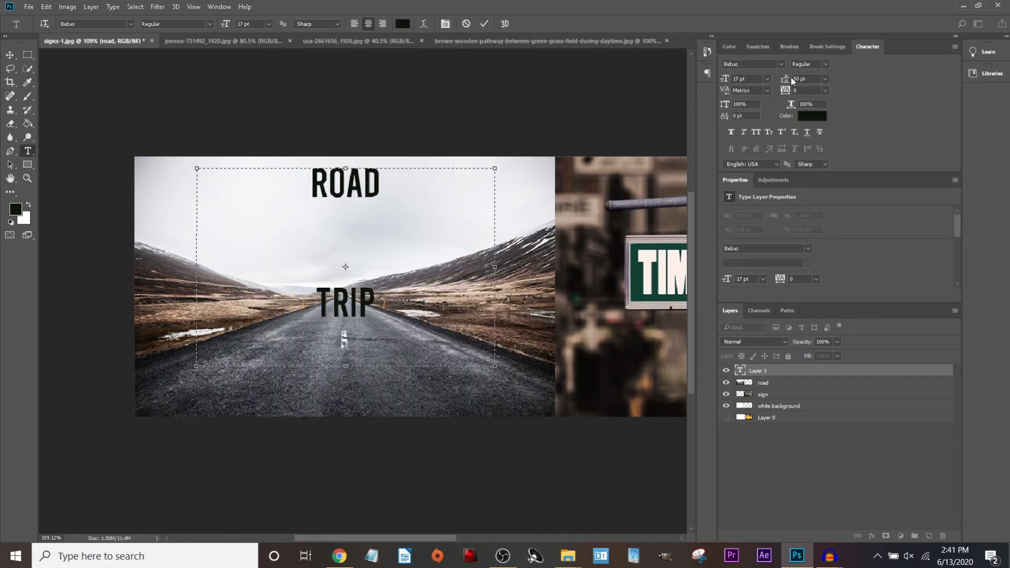
Try 15 pt and then 25 pt line spacing on the title.
{"action": "left_click", "coordinate": [806, 79]}
{"action": "key", "text": "Return"}
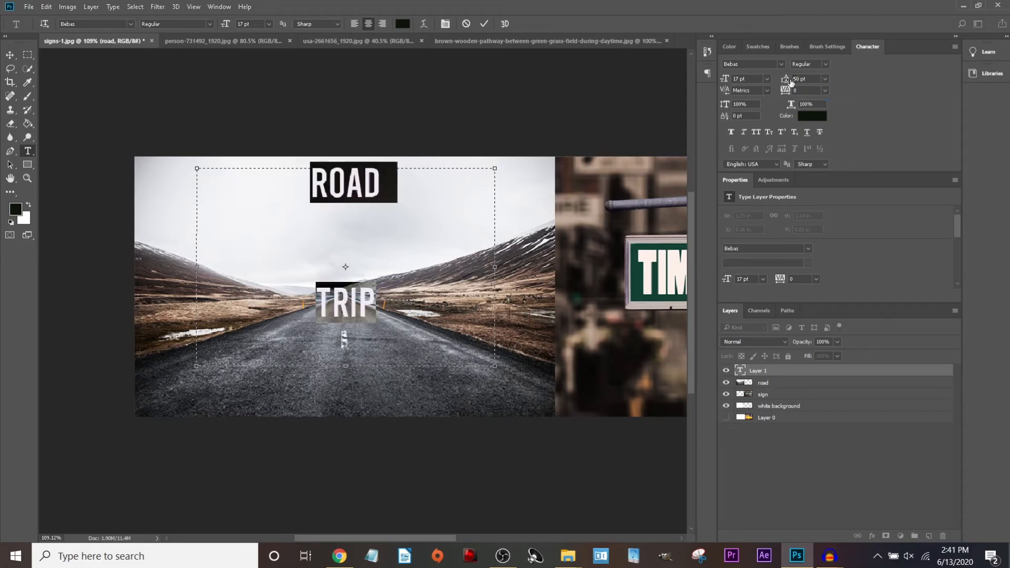
{"action": "type", "text": "15"}
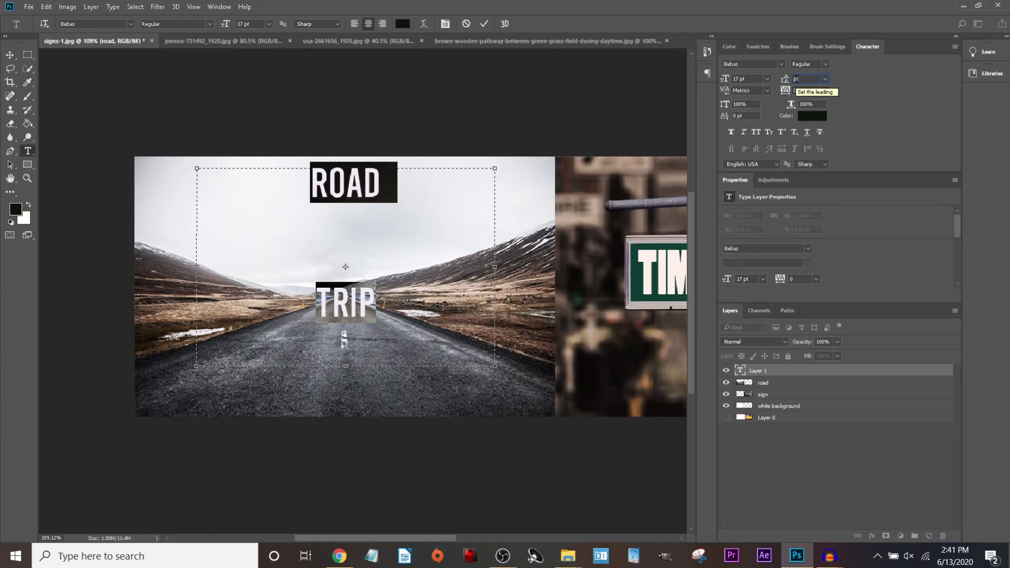
{"action": "key", "text": "Return"}
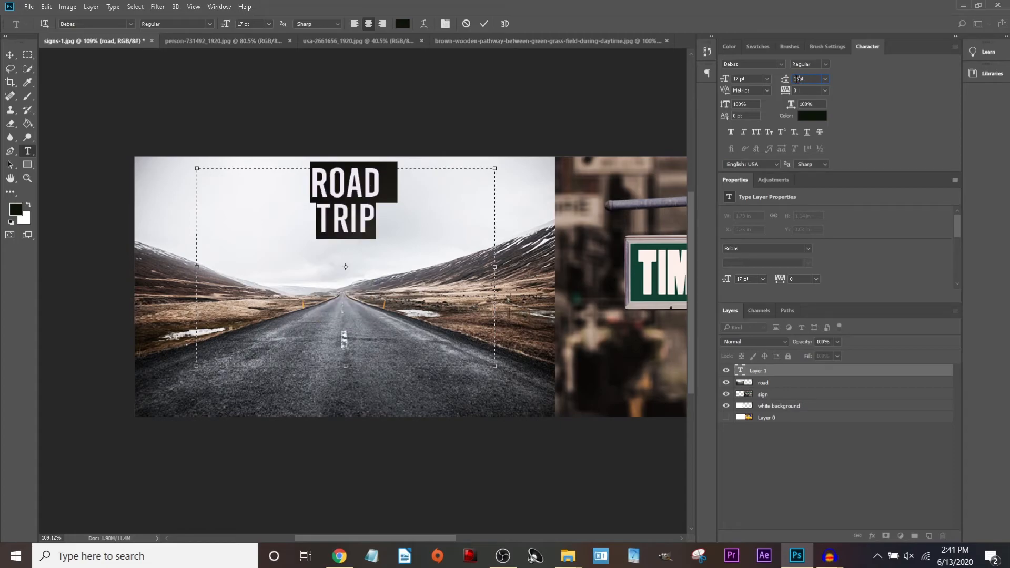
{"action": "type", "text": "25"}
{"action": "key", "text": "Return"}
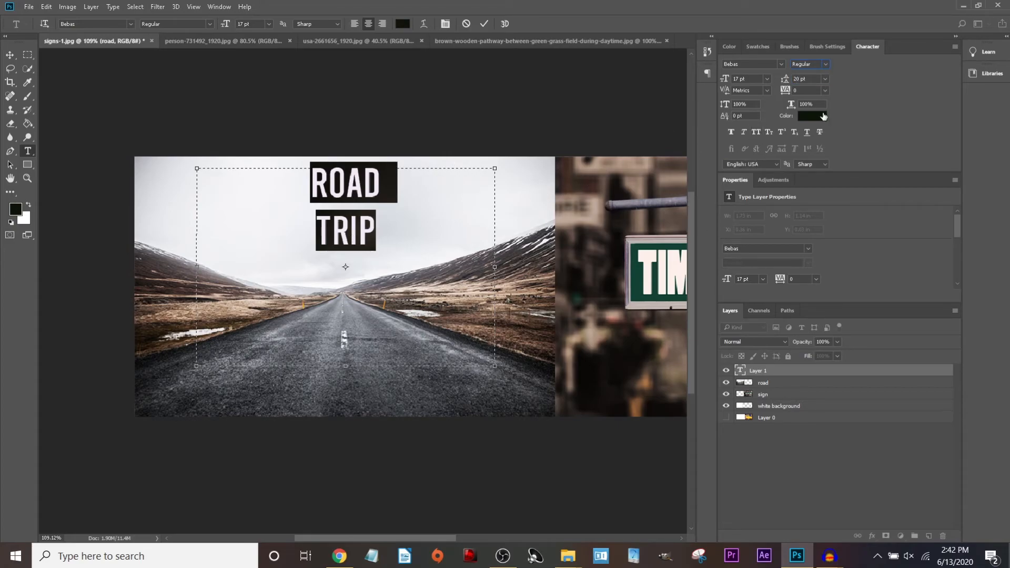
Set the title to 30 pt with 30 pt leading and commit the text.
{"action": "left_click", "coordinate": [768, 78]}
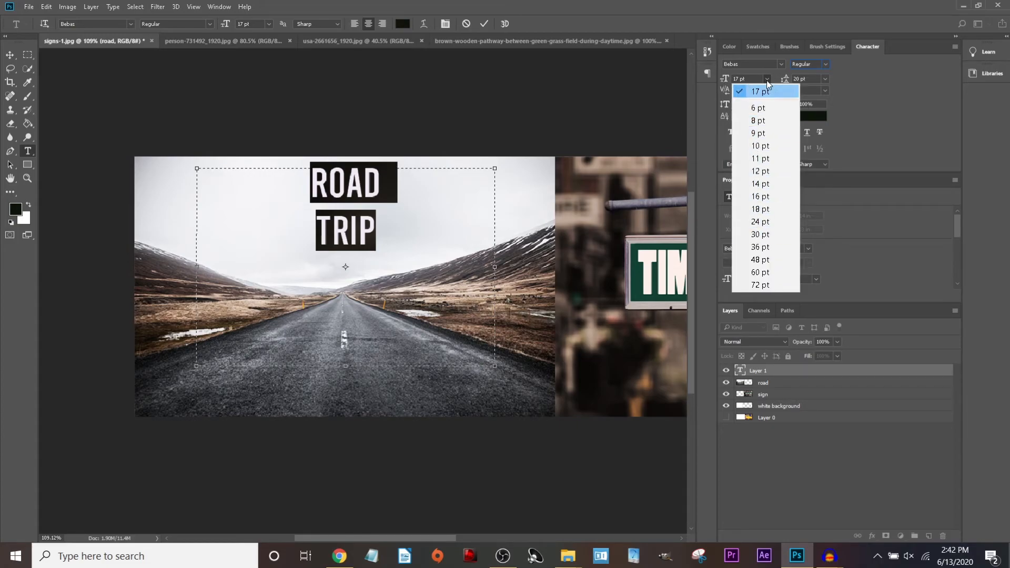
{"action": "left_click", "coordinate": [765, 235]}
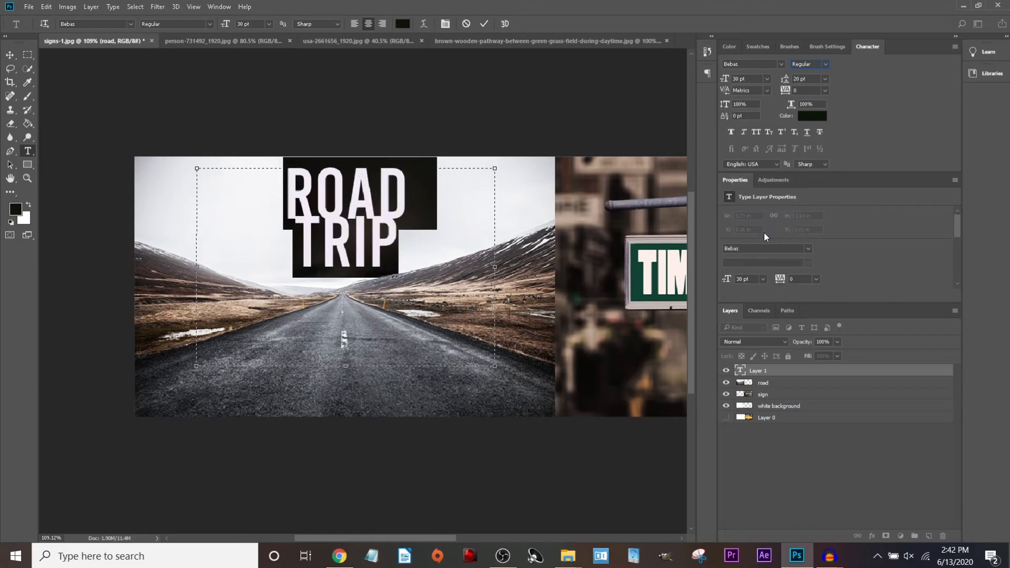
{"action": "left_click", "coordinate": [800, 80]}
{"action": "key", "text": "BackSpace"}
{"action": "key", "text": "BackSpace"}
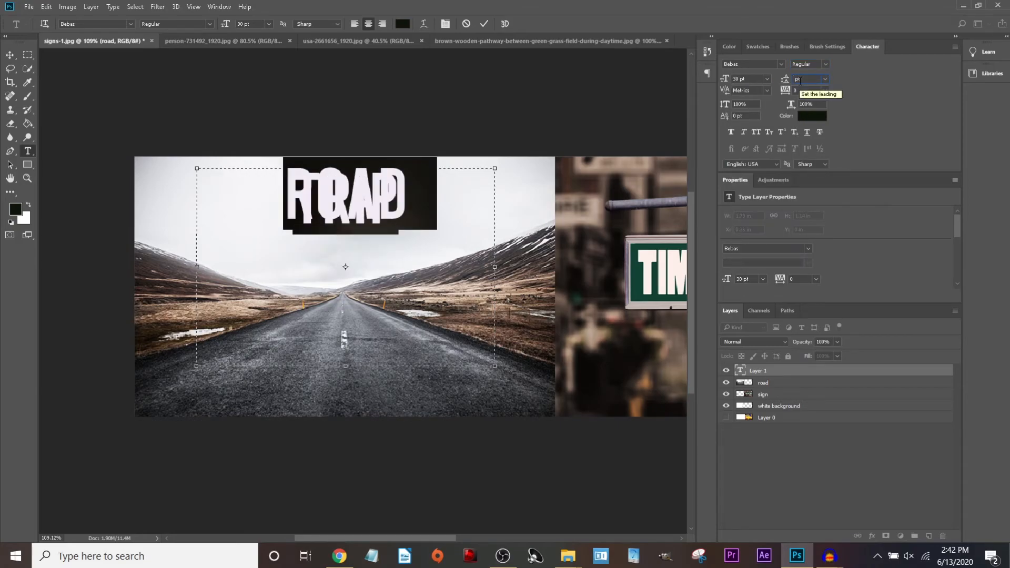
{"action": "type", "text": "30"}
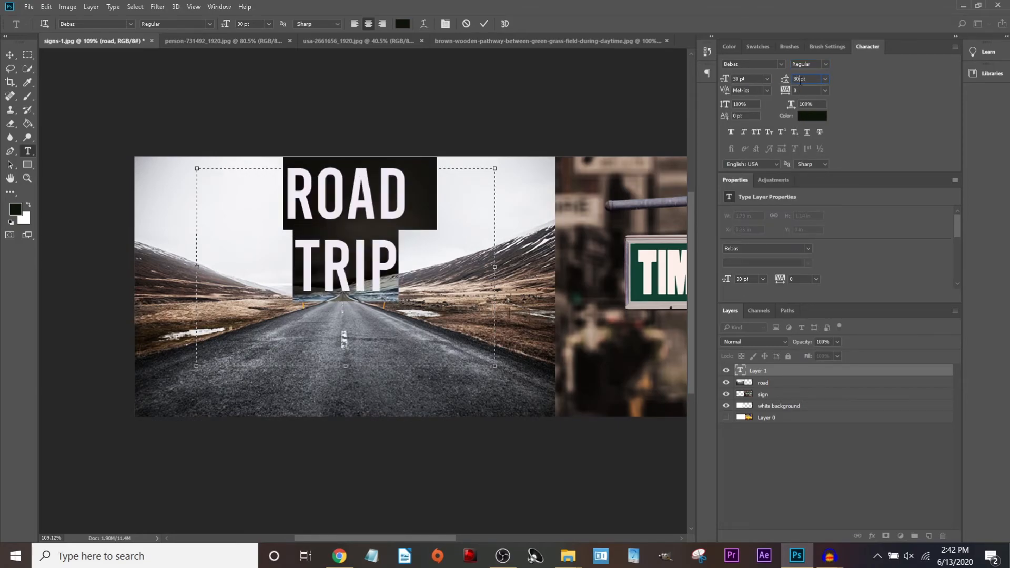
{"action": "left_click", "coordinate": [484, 23]}
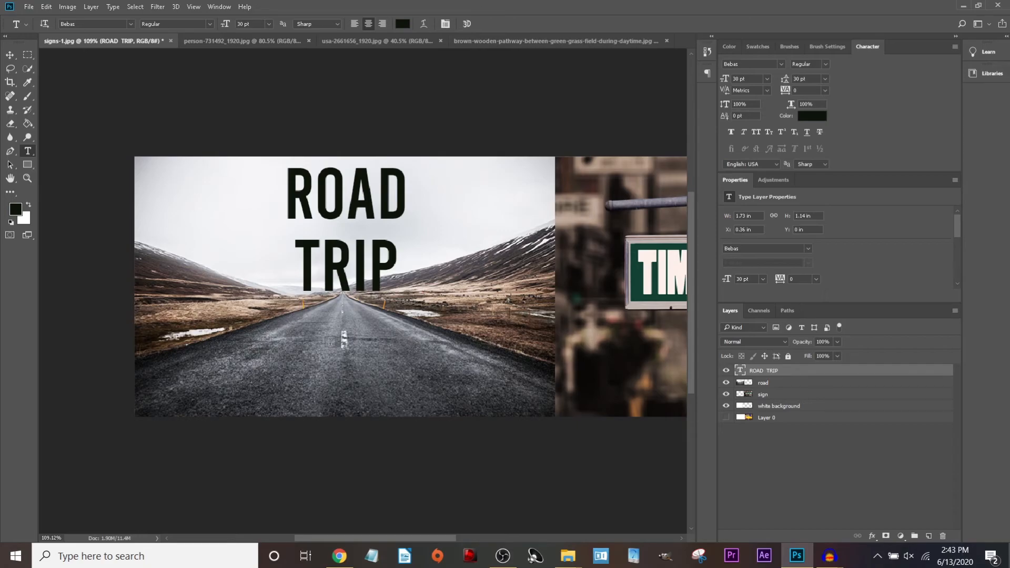
Add a 2020 text line on the road at 10 pt.
{"action": "left_click_drag", "start_coordinate": [368, 309], "coordinate": [398, 310]}
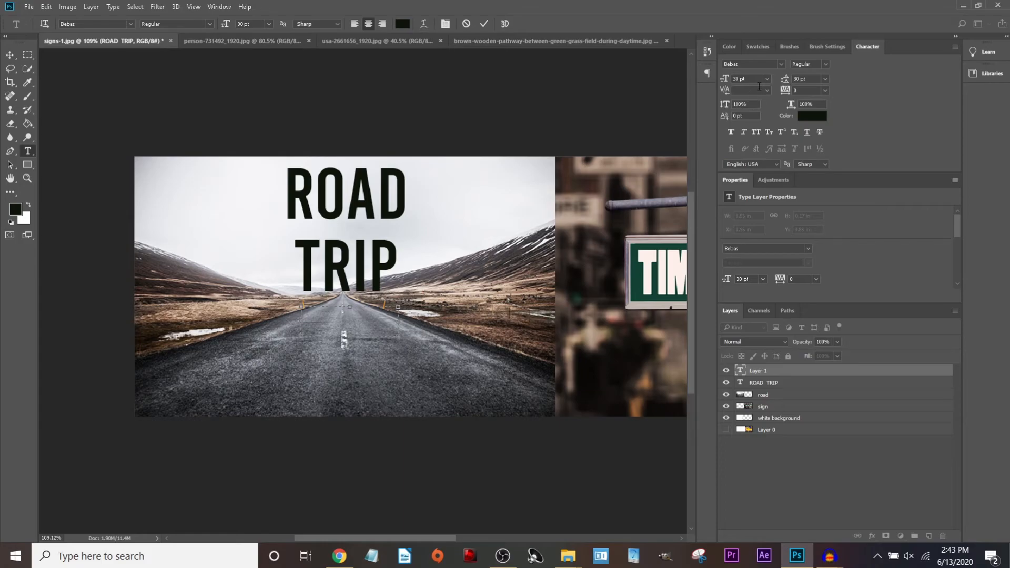
{"action": "left_click", "coordinate": [738, 78]}
{"action": "key", "text": "BackSpace"}
{"action": "key", "text": "BackSpace"}
{"action": "type", "text": "1"}
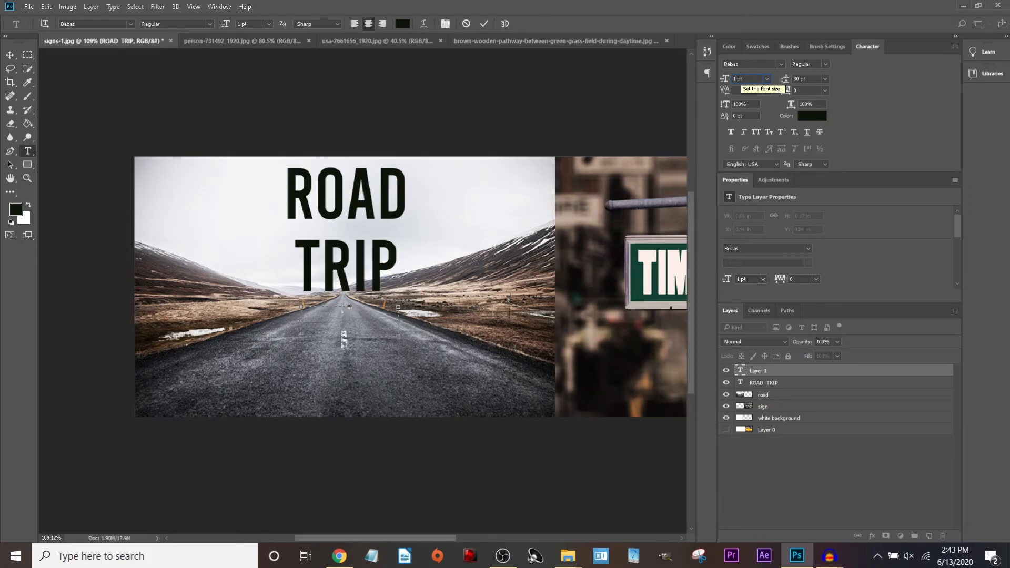
{"action": "type", "text": "5"}
{"action": "key", "text": "BackSpace"}
{"action": "type", "text": "0"}
{"action": "key", "text": "ctrl+Return"}
Move 2020 up closer to TRIP and colour it white.
{"action": "left_click", "coordinate": [353, 315]}
{"action": "left_click", "coordinate": [10, 54]}
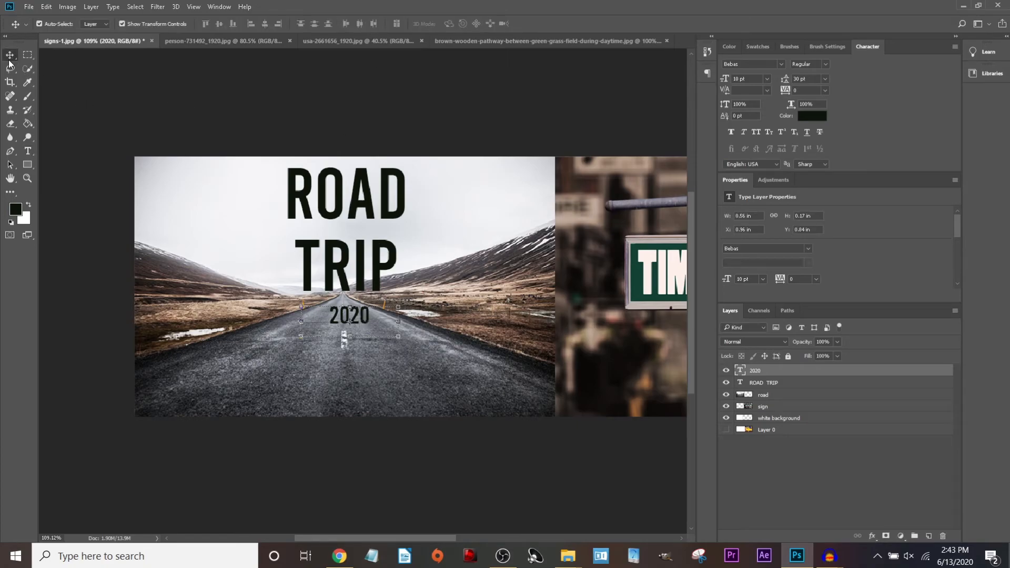
{"action": "left_click_drag", "start_coordinate": [367, 310], "coordinate": [362, 314]}
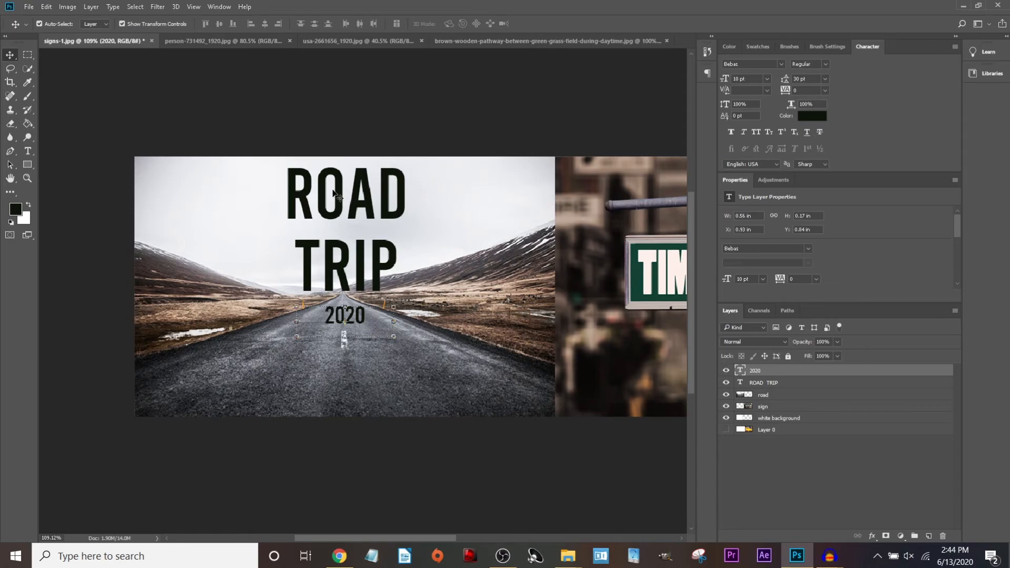
{"action": "left_click", "coordinate": [28, 150]}
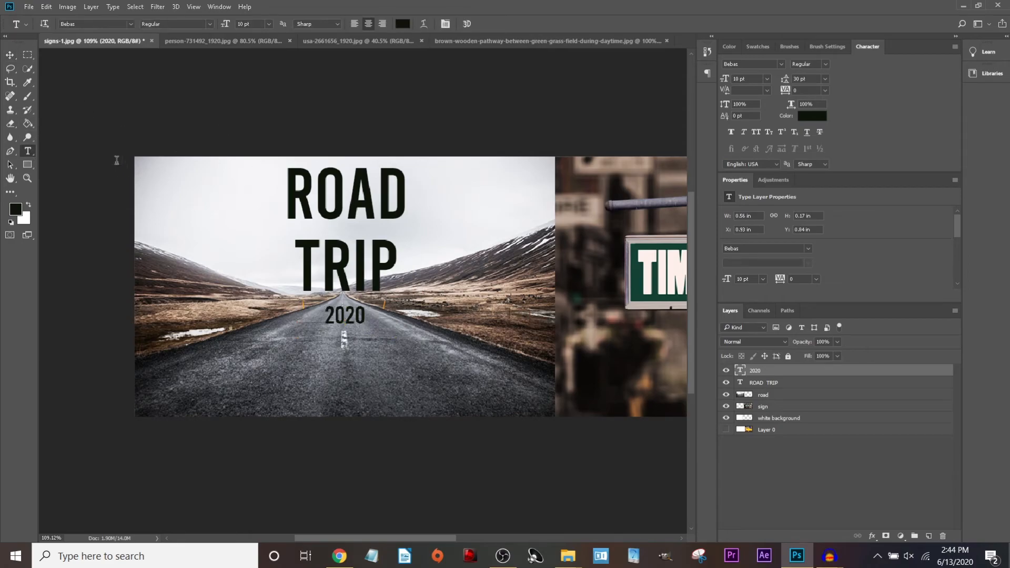
{"action": "left_click", "coordinate": [362, 315]}
{"action": "double_click", "coordinate": [363, 315]}
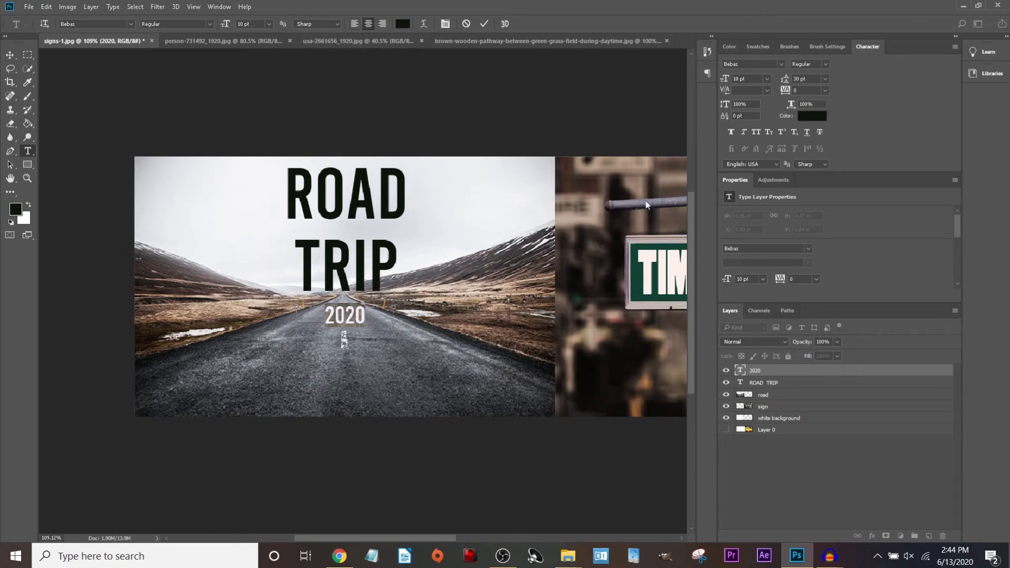
{"action": "left_click", "coordinate": [813, 116]}
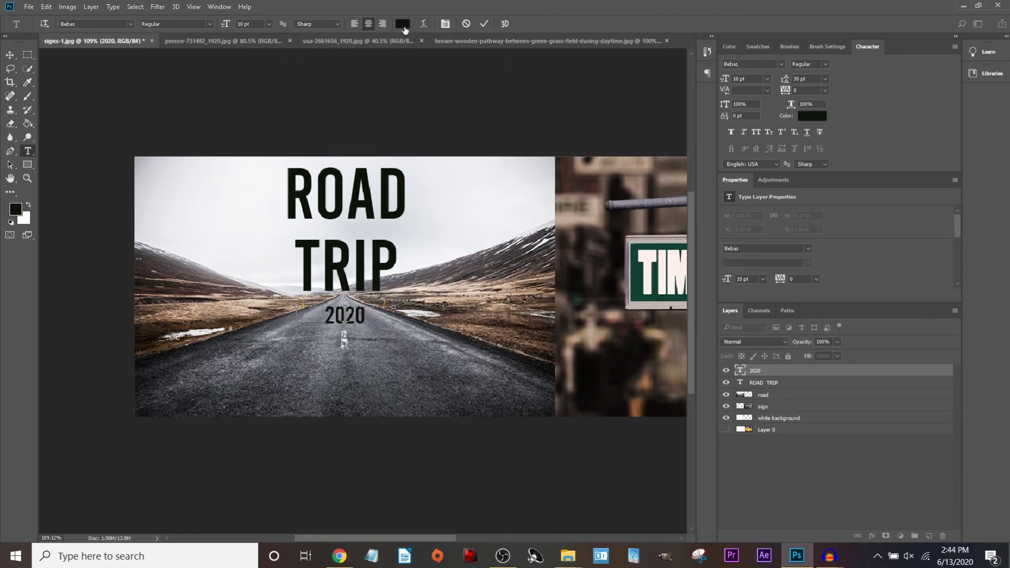
{"action": "left_click_drag", "start_coordinate": [362, 133], "coordinate": [364, 135]}
{"action": "left_click", "coordinate": [610, 141]}
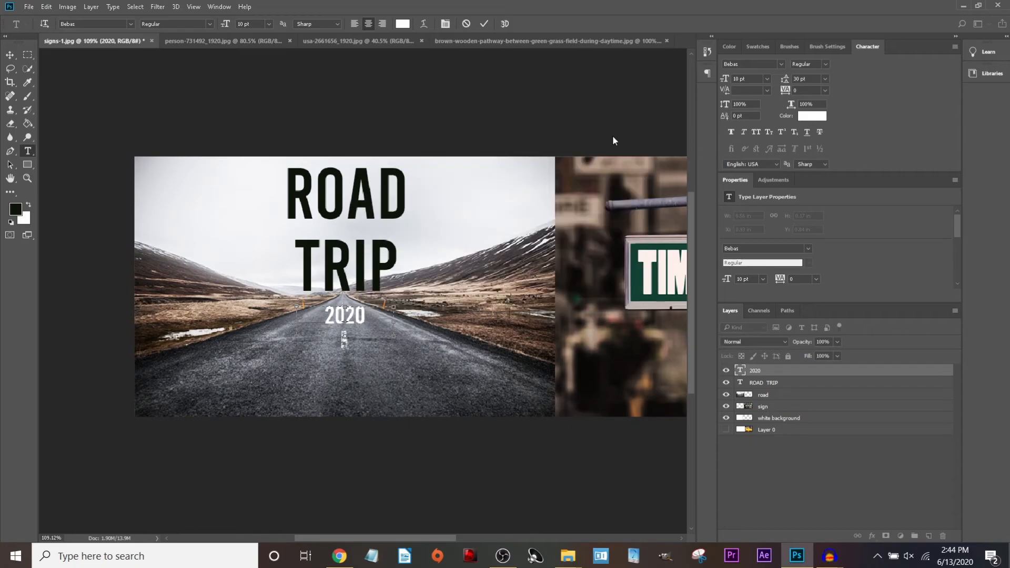
{"action": "left_click", "coordinate": [439, 98]}
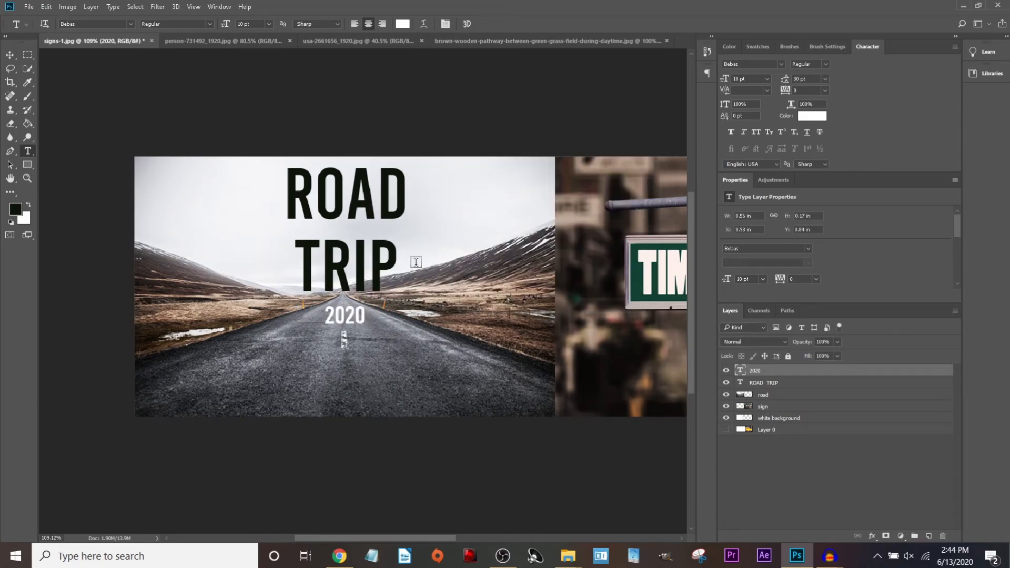
Resize the 2020 text to 12 pt and change its colour to black.
{"action": "double_click", "coordinate": [363, 316]}
{"action": "left_click", "coordinate": [403, 24]}
{"action": "left_click", "coordinate": [610, 141]}
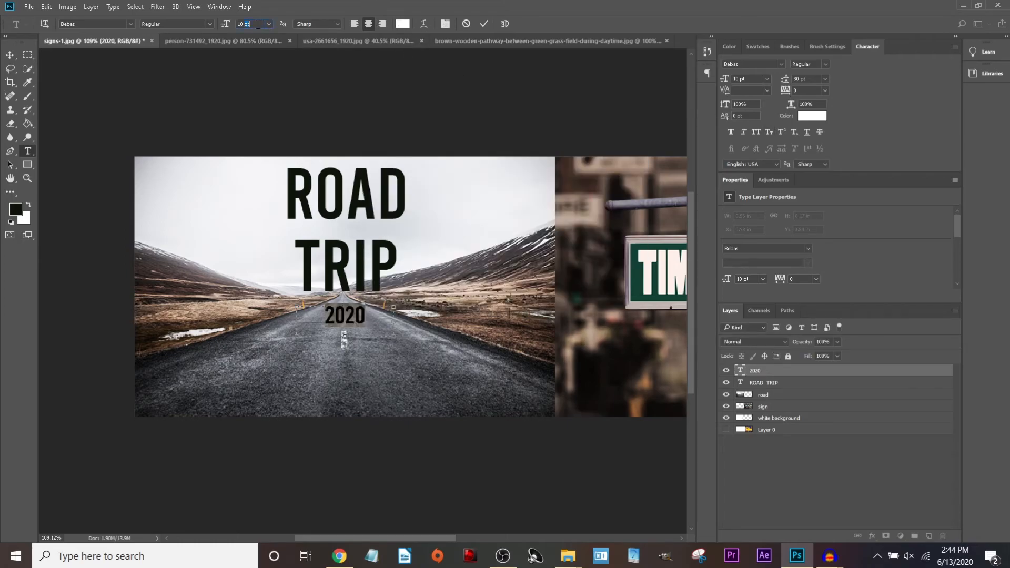
{"action": "type", "text": "12"}
{"action": "key", "text": "Return"}
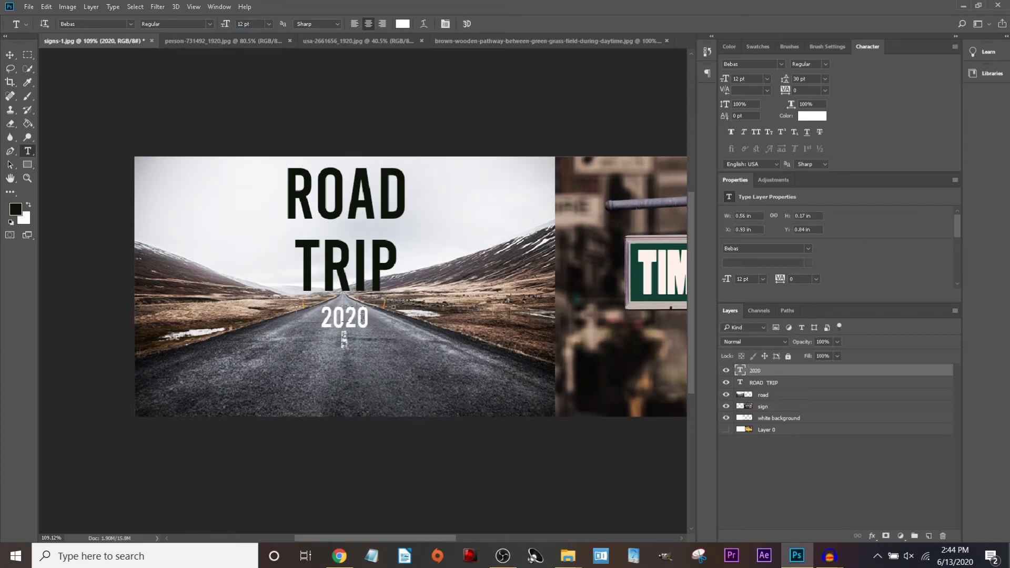
{"action": "double_click", "coordinate": [362, 317]}
{"action": "left_click", "coordinate": [402, 24]}
{"action": "left_click", "coordinate": [370, 281]}
{"action": "left_click", "coordinate": [610, 140]}
{"action": "left_click", "coordinate": [332, 109]}
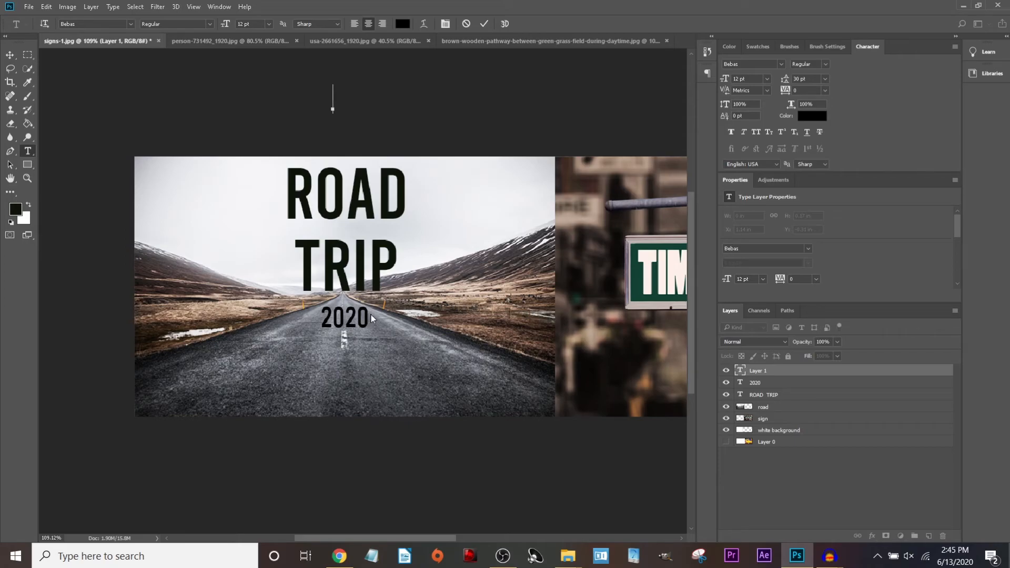
Delete the leftover empty text layer and briefly hide ROAD TRIP to check 2020.
{"action": "left_click", "coordinate": [788, 372]}
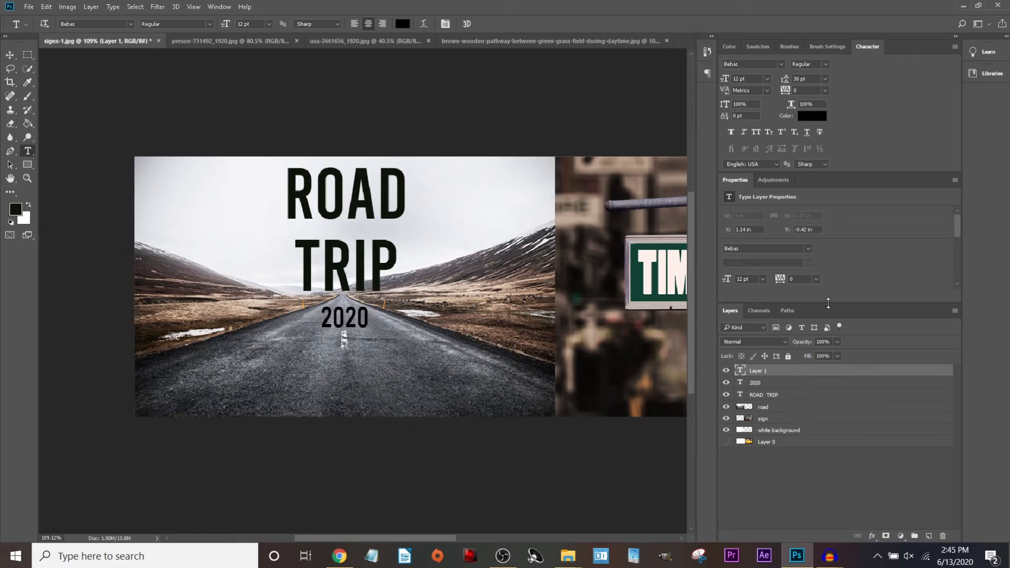
{"action": "left_click", "coordinate": [762, 381]}
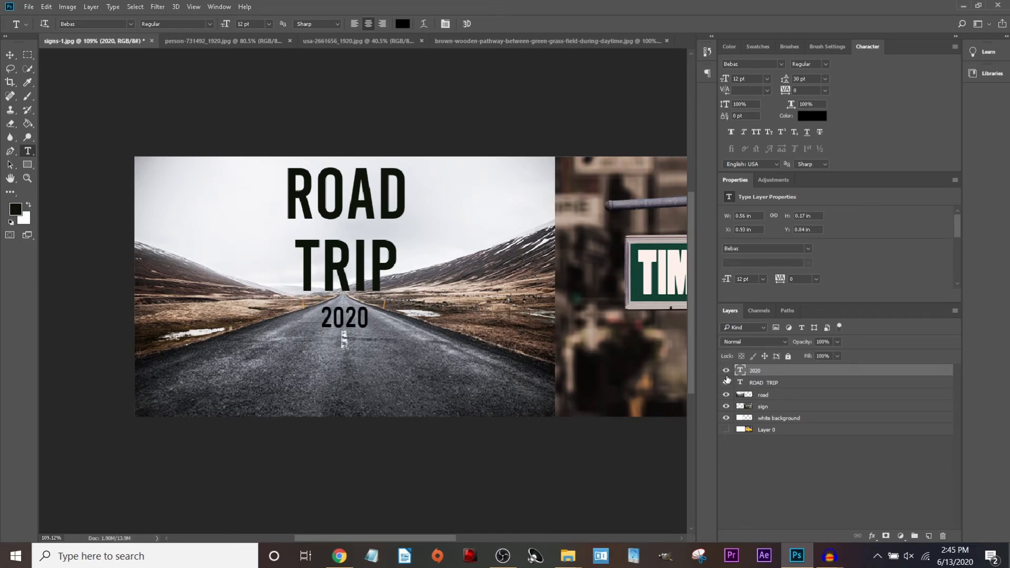
{"action": "left_click", "coordinate": [726, 382]}
{"action": "left_click", "coordinate": [726, 382]}
Enable a Drop Shadow on 2020 with 67% opacity and some noise.
{"action": "left_click", "coordinate": [873, 536]}
{"action": "left_click", "coordinate": [895, 404]}
{"action": "left_click", "coordinate": [332, 302]}
{"action": "left_click_drag", "start_coordinate": [518, 102], "coordinate": [793, 136]}
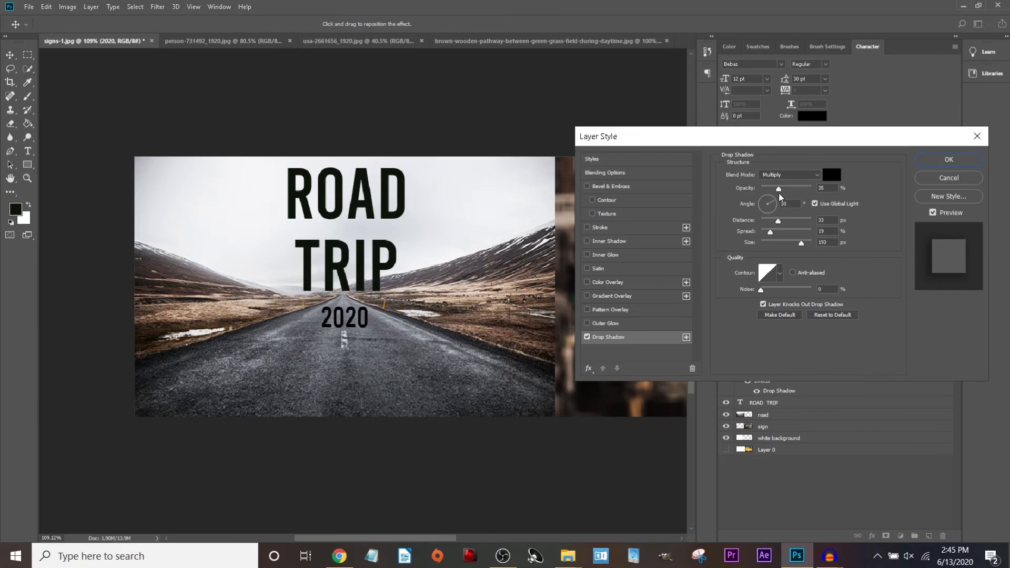
{"action": "left_click_drag", "start_coordinate": [781, 192], "coordinate": [791, 249]}
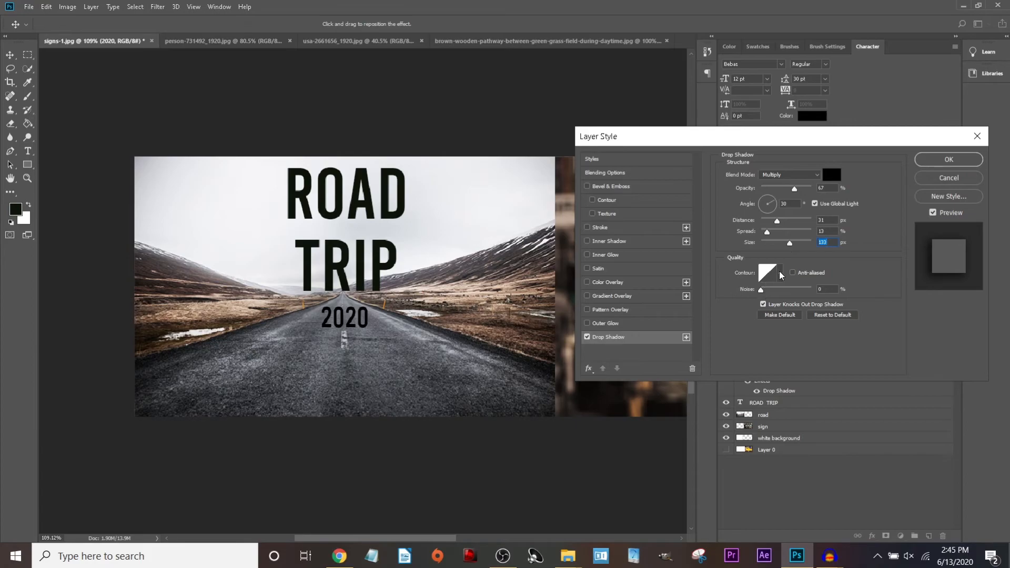
{"action": "mouse_move", "coordinate": [762, 289]}
{"action": "left_mouse_down"}
{"action": "mouse_move", "coordinate": [786, 292]}
{"action": "mouse_move", "coordinate": [744, 294]}
{"action": "mouse_move", "coordinate": [764, 294]}
{"action": "left_mouse_up"}
Try Darken and Overlay, then set the shadow blend mode to Hard Mix.
{"action": "left_click", "coordinate": [809, 174]}
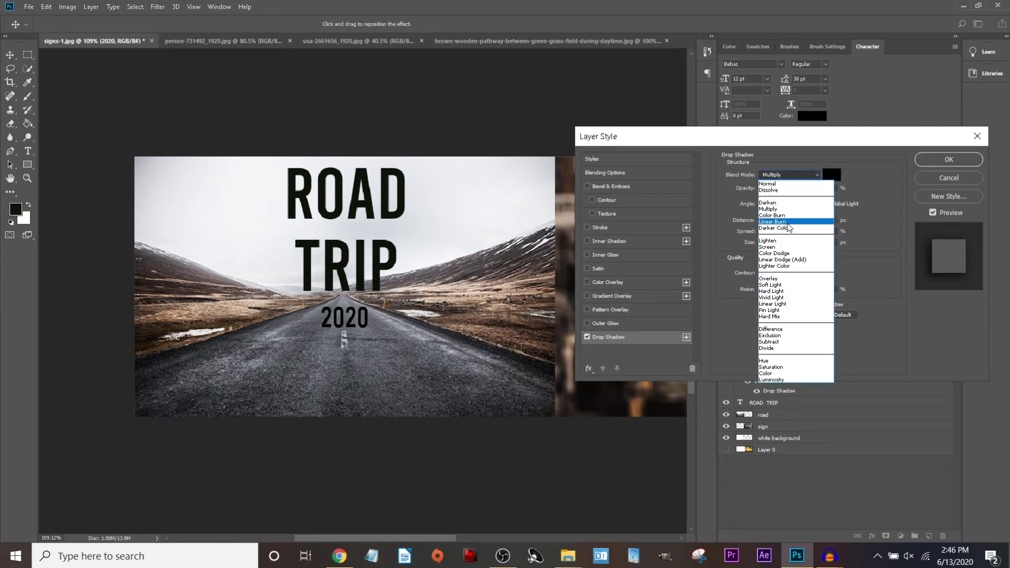
{"action": "left_click", "coordinate": [787, 204]}
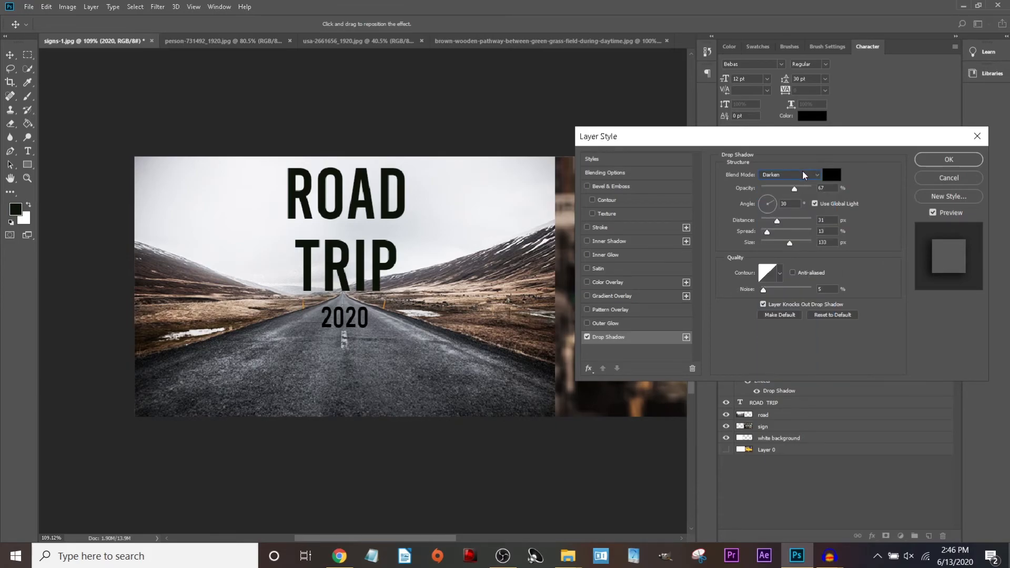
{"action": "left_click", "coordinate": [807, 174]}
{"action": "left_click", "coordinate": [773, 278]}
{"action": "left_click", "coordinate": [788, 174]}
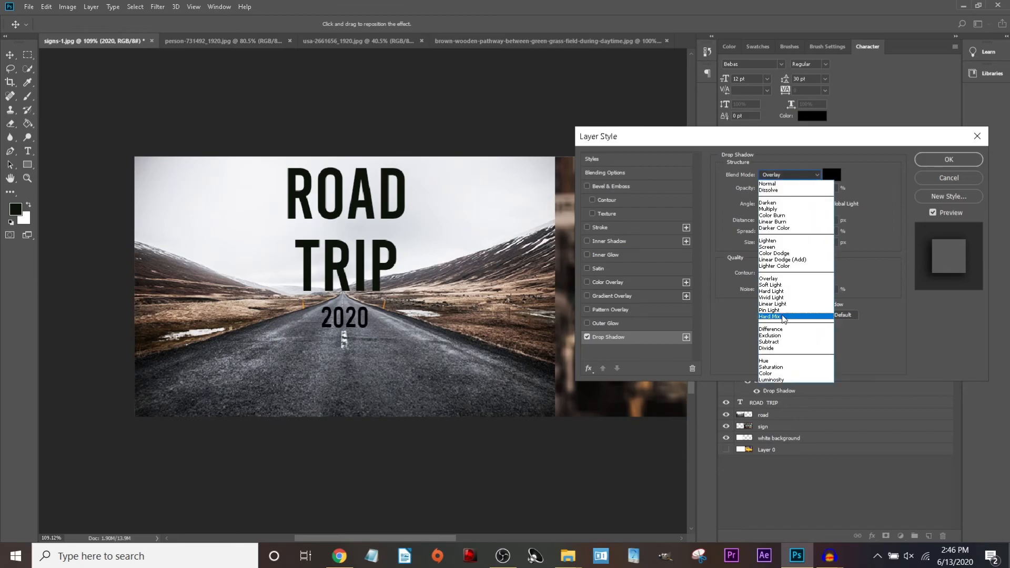
{"action": "left_click", "coordinate": [786, 316]}
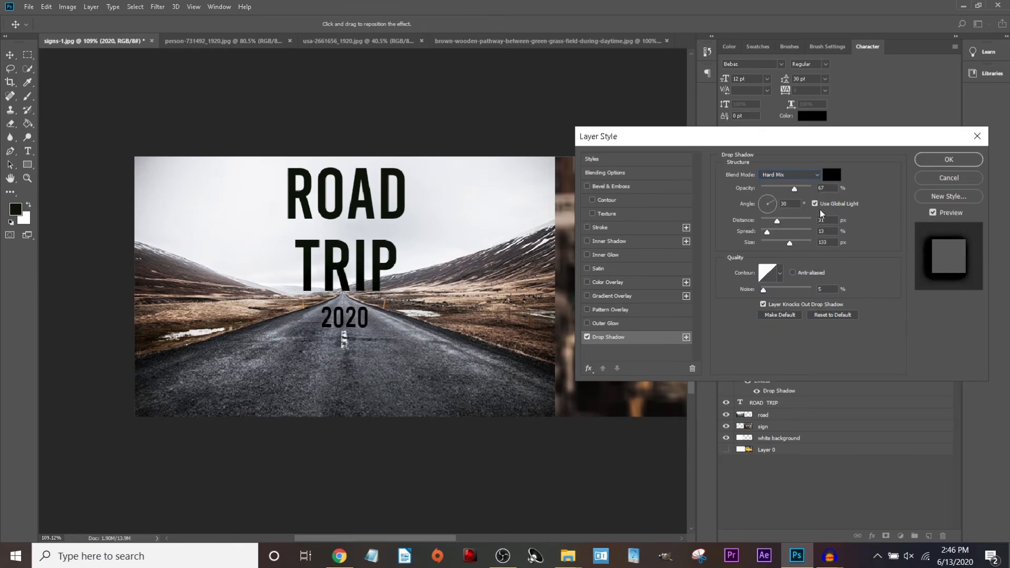
Set shadow opacity to 100%, pull it closer, and enlarge its size to 125 px.
{"action": "mouse_move", "coordinate": [794, 190]}
{"action": "left_mouse_down"}
{"action": "mouse_move", "coordinate": [831, 184]}
{"action": "mouse_move", "coordinate": [789, 205]}
{"action": "left_mouse_up"}
{"action": "left_click_drag", "start_coordinate": [799, 247], "coordinate": [765, 256]}
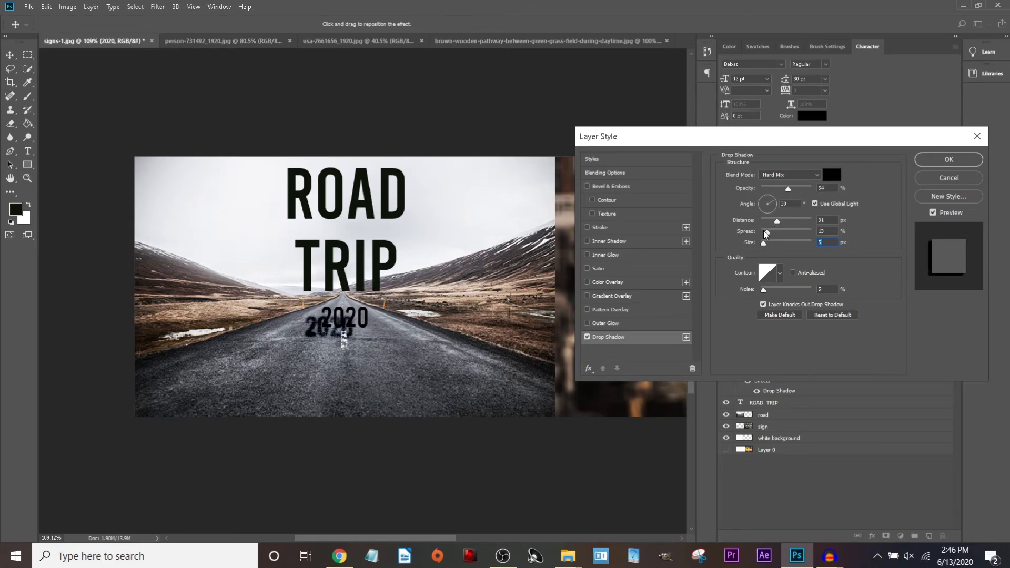
{"action": "left_click_drag", "start_coordinate": [777, 220], "coordinate": [775, 247]}
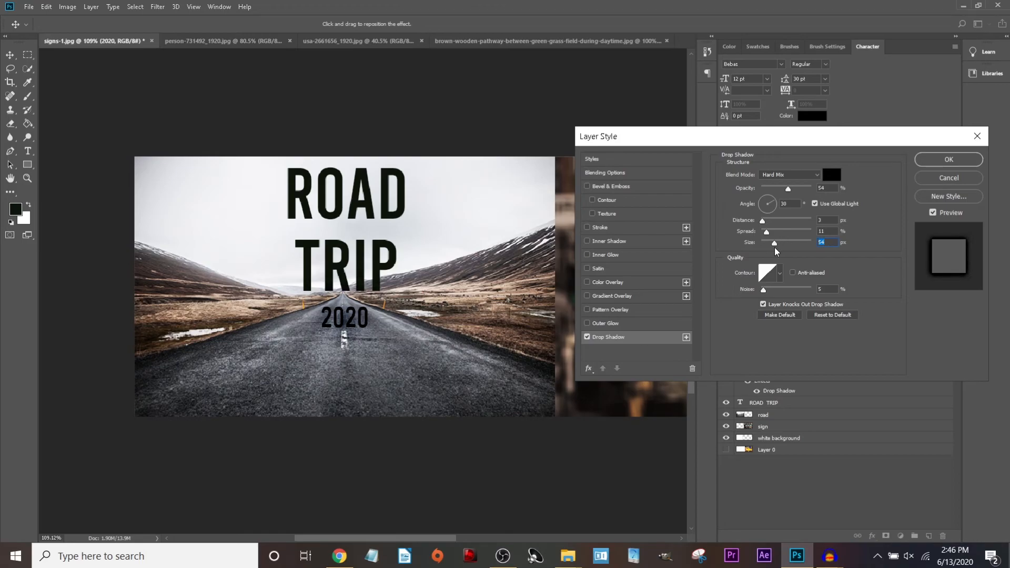
{"action": "left_click", "coordinate": [933, 213]}
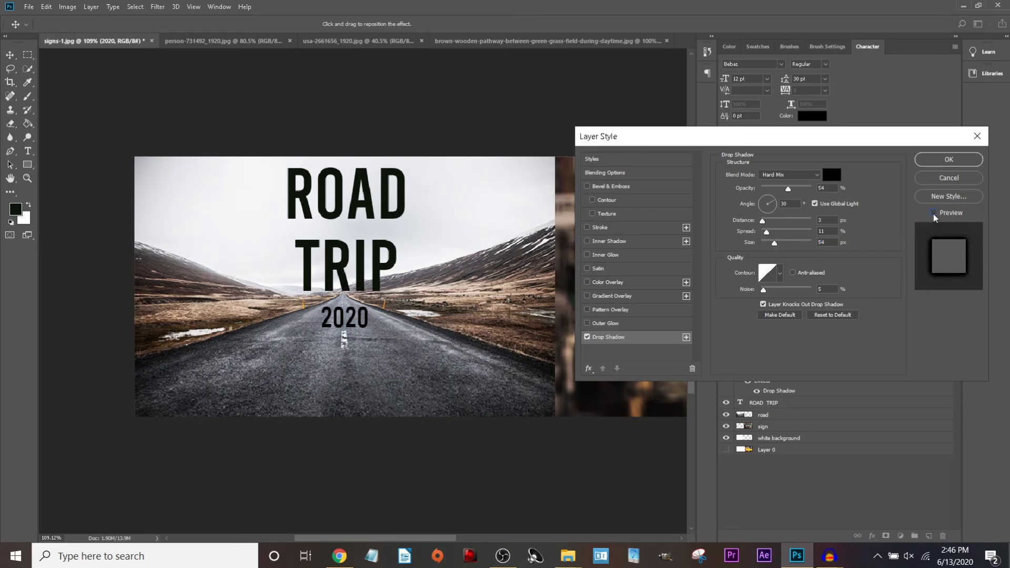
{"action": "left_click", "coordinate": [934, 215]}
{"action": "left_click_drag", "start_coordinate": [774, 242], "coordinate": [789, 244]}
{"action": "left_click", "coordinate": [933, 213]}
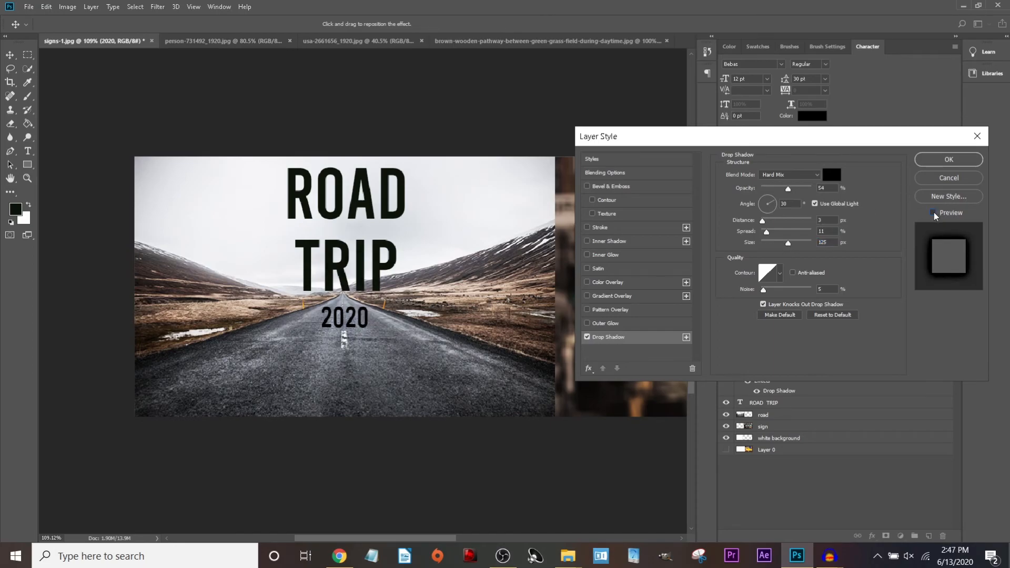
{"action": "left_click", "coordinate": [934, 214]}
{"action": "left_click", "coordinate": [934, 213]}
{"action": "left_click", "coordinate": [934, 214]}
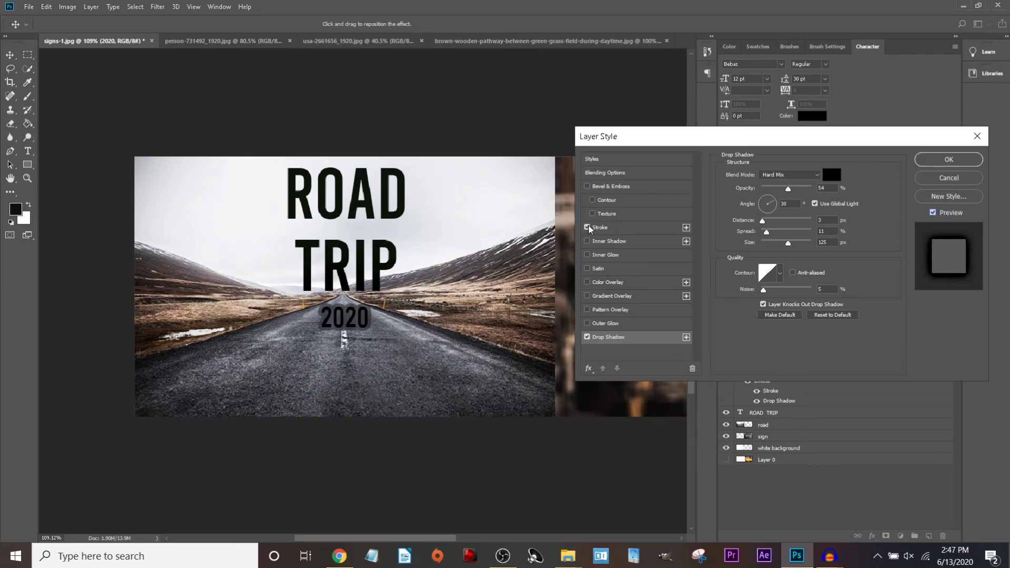
Cut the shadow distance to 2 px and add a white stroke to 2020.
{"action": "left_click_drag", "start_coordinate": [762, 220], "coordinate": [761, 220]}
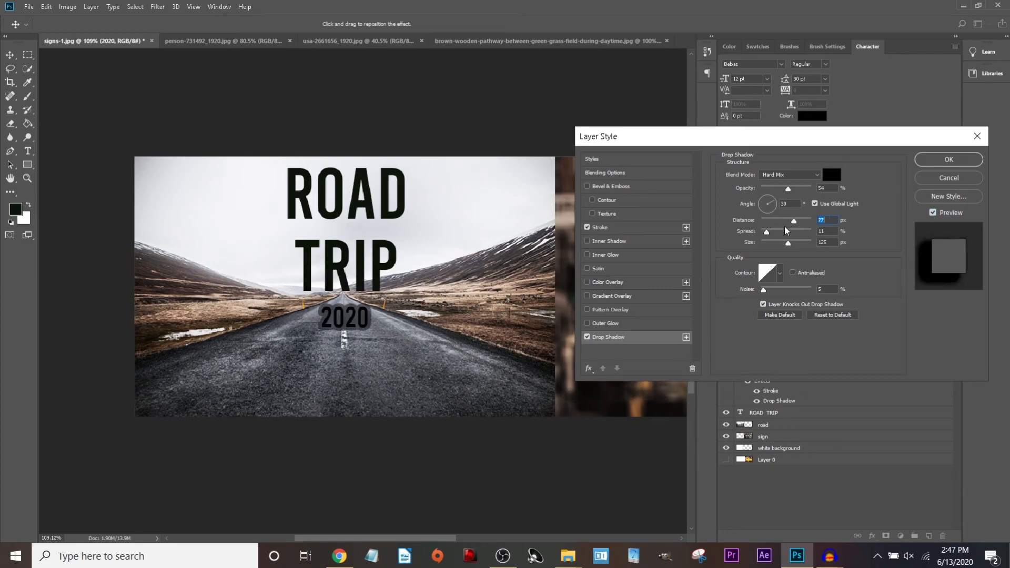
{"action": "left_click", "coordinate": [636, 229]}
{"action": "mouse_move", "coordinate": [763, 173]}
{"action": "left_mouse_down"}
{"action": "mouse_move", "coordinate": [783, 175]}
{"action": "mouse_move", "coordinate": [754, 183]}
{"action": "mouse_move", "coordinate": [761, 177]}
{"action": "left_mouse_up"}
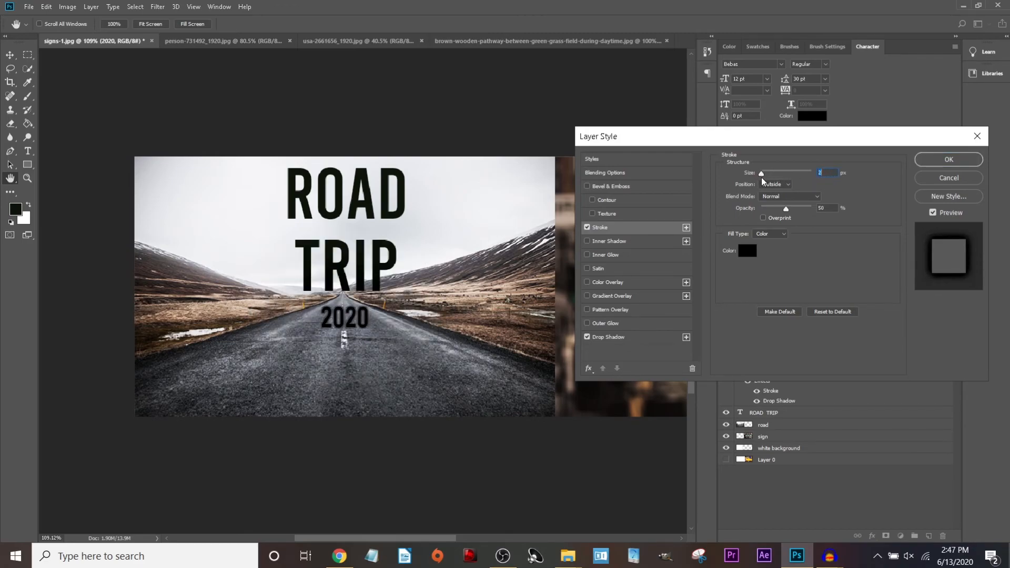
{"action": "mouse_move", "coordinate": [786, 213]}
{"action": "left_mouse_down"}
{"action": "mouse_move", "coordinate": [804, 210]}
{"action": "mouse_move", "coordinate": [788, 210]}
{"action": "left_mouse_up"}
{"action": "left_click", "coordinate": [745, 252]}
{"action": "mouse_move", "coordinate": [462, 210]}
{"action": "left_mouse_down"}
{"action": "mouse_move", "coordinate": [347, 124]}
{"action": "mouse_move", "coordinate": [359, 128]}
{"action": "left_mouse_up"}
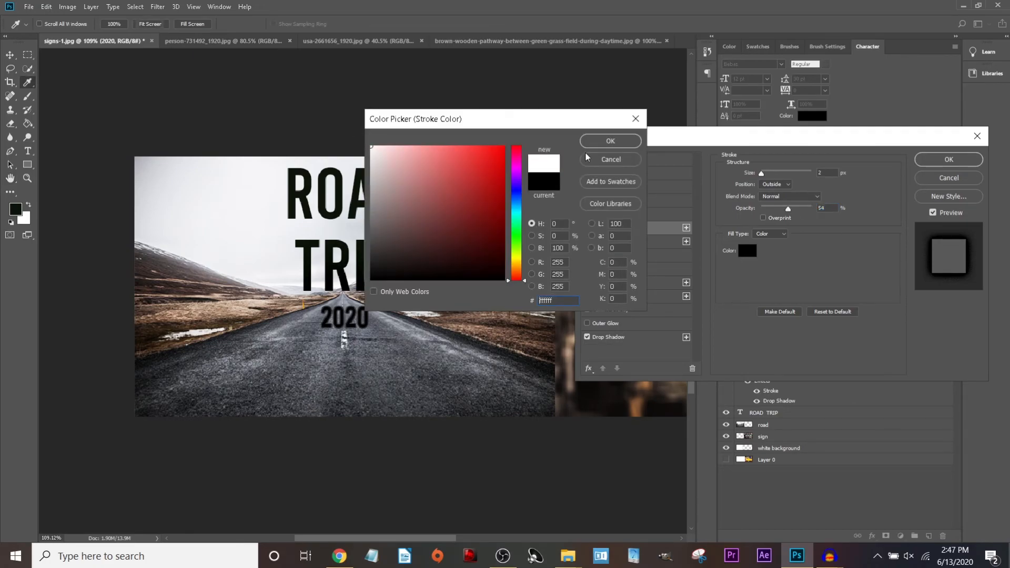
{"action": "left_click", "coordinate": [602, 145]}
Choose the stroke blend mode and set its position to Outside after trying Center.
{"action": "left_click", "coordinate": [787, 196]}
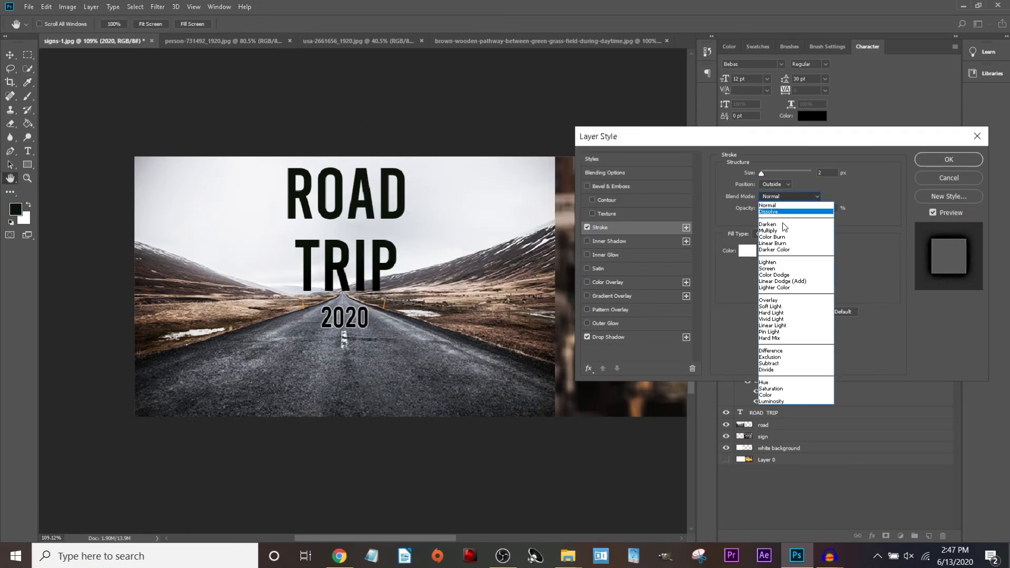
{"action": "left_click", "coordinate": [785, 225]}
{"action": "left_click", "coordinate": [773, 186]}
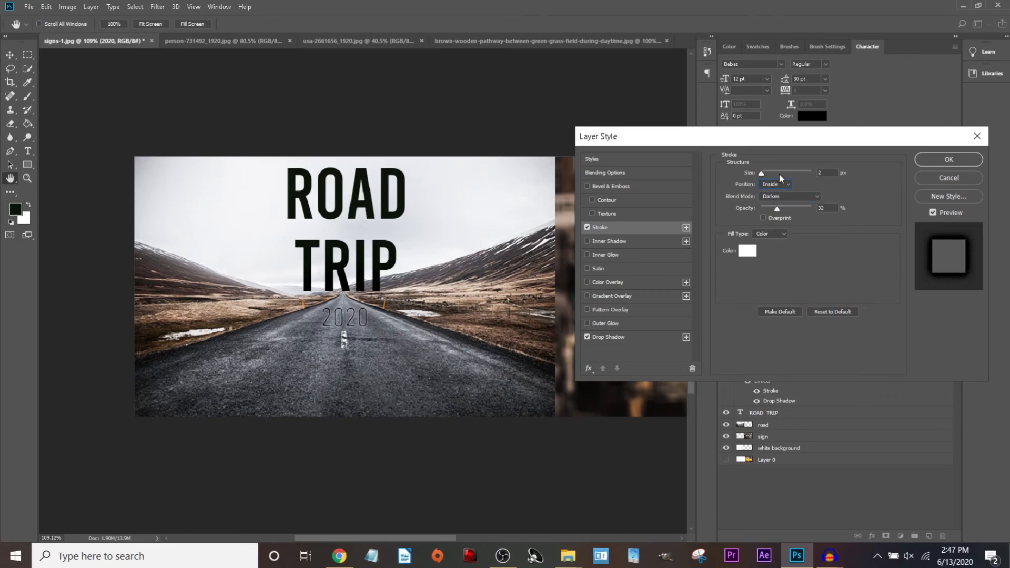
{"action": "left_click", "coordinate": [770, 185]}
{"action": "left_click", "coordinate": [767, 205]}
{"action": "left_click", "coordinate": [773, 185]}
{"action": "left_click", "coordinate": [774, 192]}
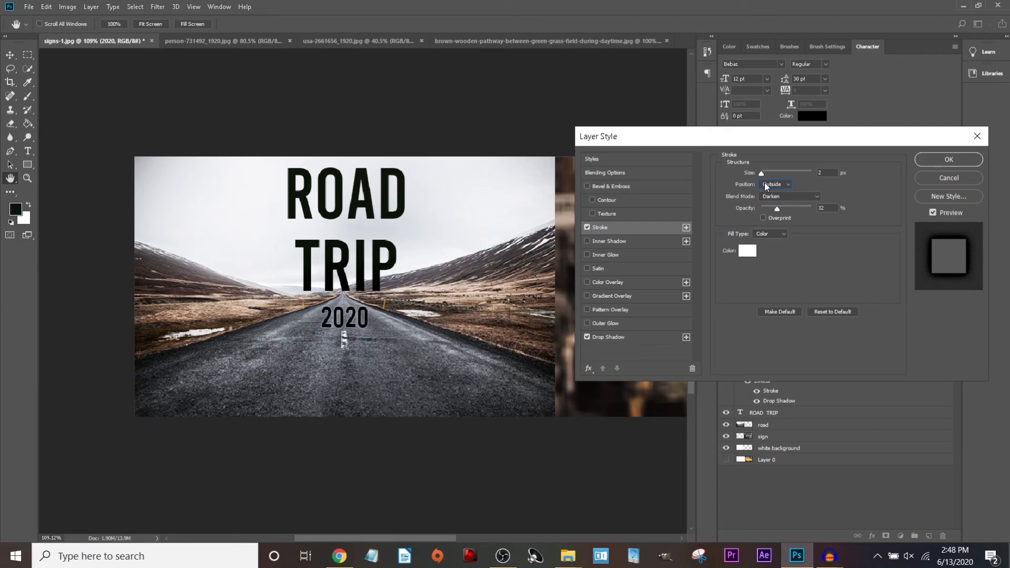
Switch the stroke fill type to Gradient and apply the layer style.
{"action": "left_click", "coordinate": [782, 234]}
{"action": "left_click", "coordinate": [825, 232]}
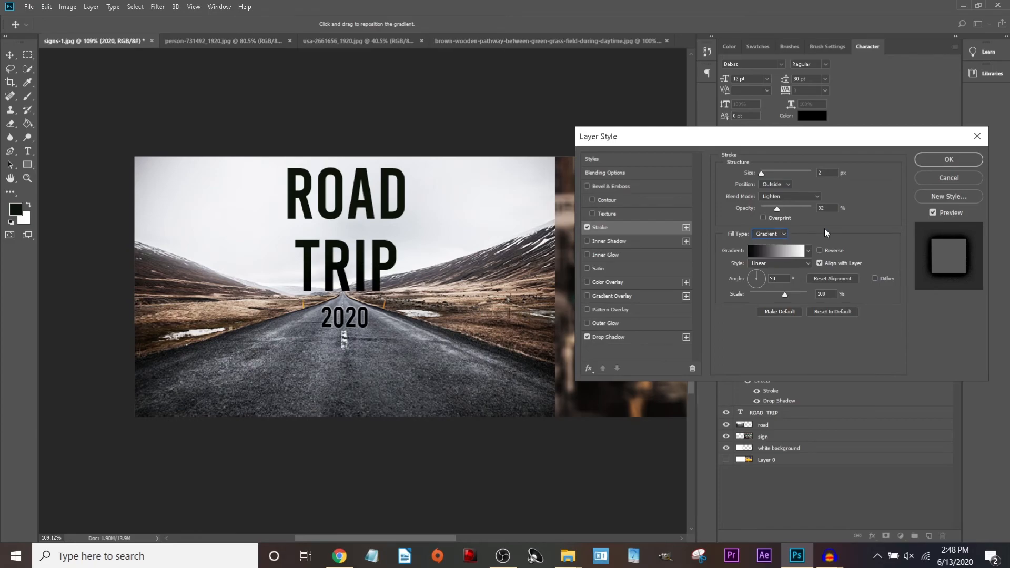
{"action": "left_click", "coordinate": [949, 160]}
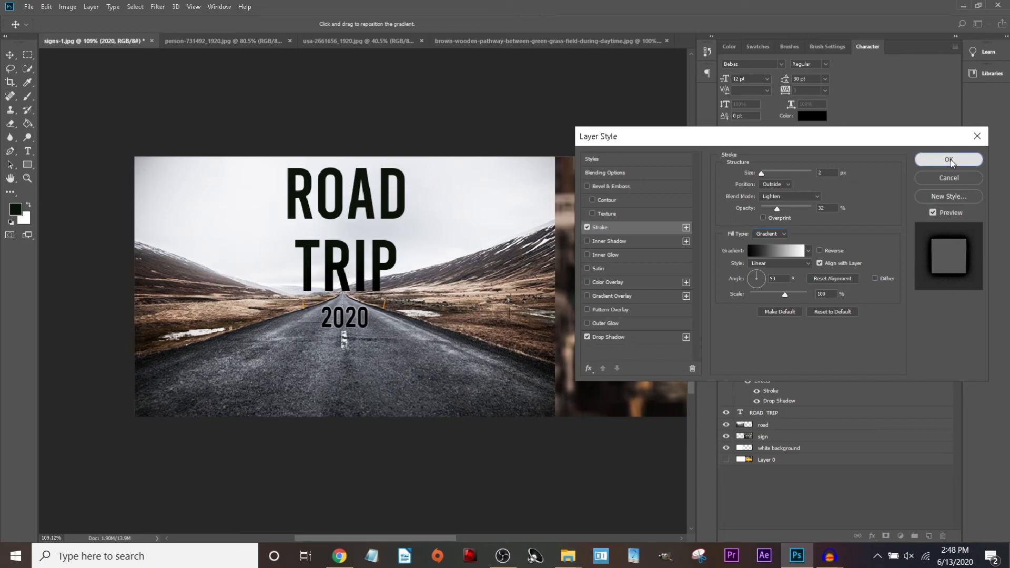
{"action": "left_click", "coordinate": [776, 415]}
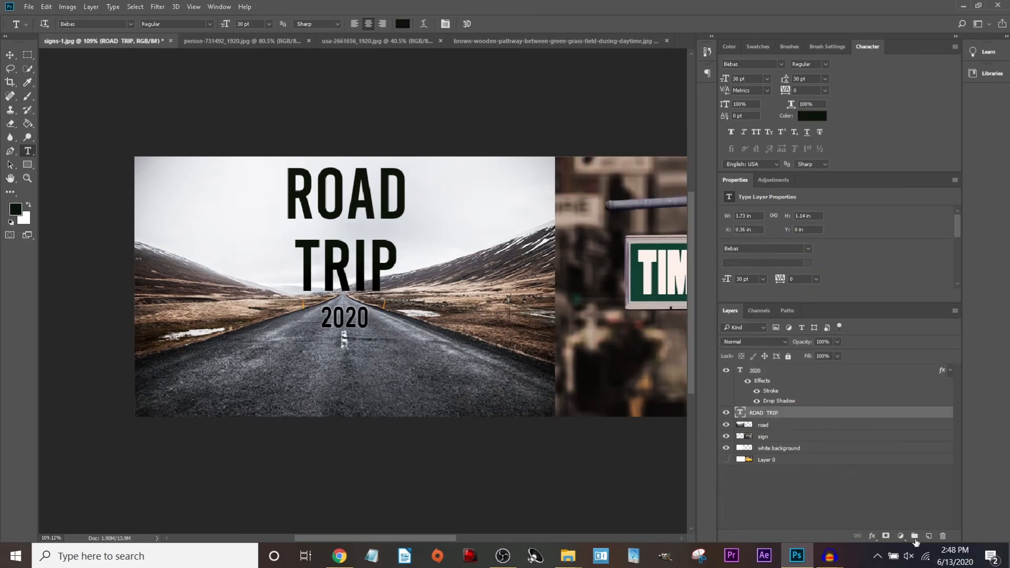
{"action": "left_click", "coordinate": [872, 536]}
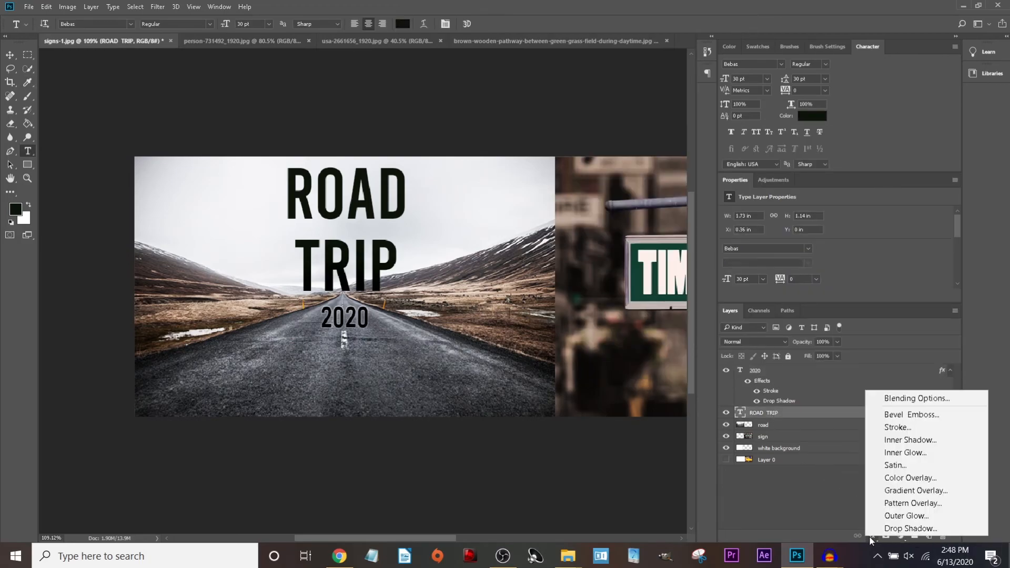
{"action": "left_click", "coordinate": [907, 398]}
{"action": "left_click", "coordinate": [608, 337]}
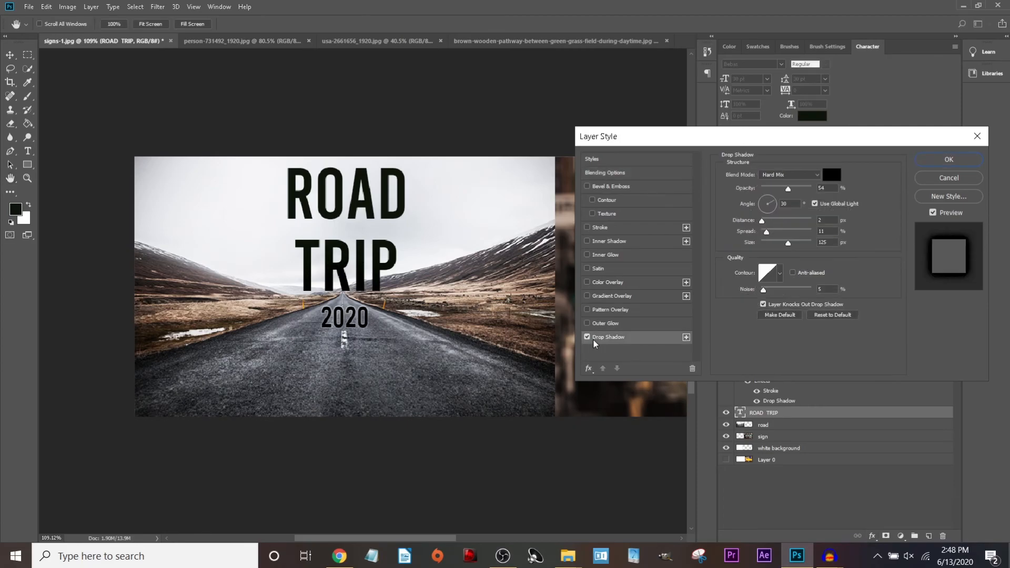
{"action": "left_click", "coordinate": [788, 175]}
{"action": "left_click", "coordinate": [789, 197]}
{"action": "left_click_drag", "start_coordinate": [788, 189], "coordinate": [757, 258]}
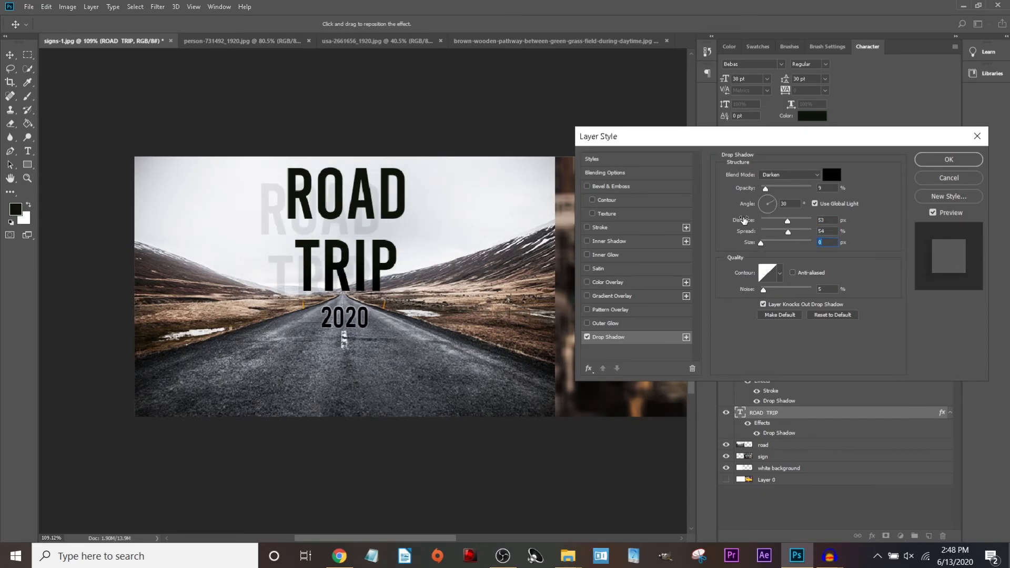
{"action": "left_click_drag", "start_coordinate": [788, 223], "coordinate": [769, 228]}
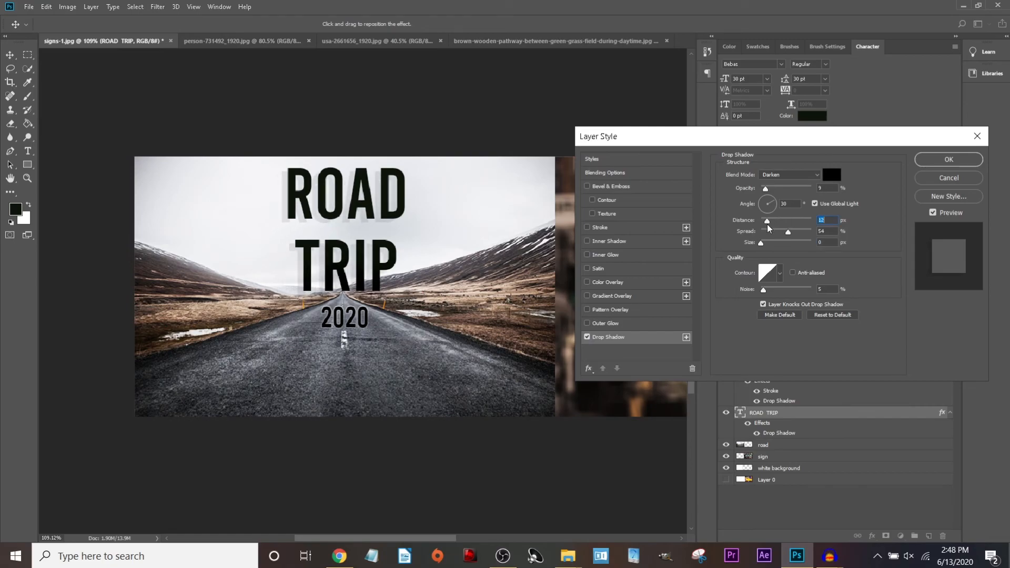
{"action": "left_click", "coordinate": [777, 176]}
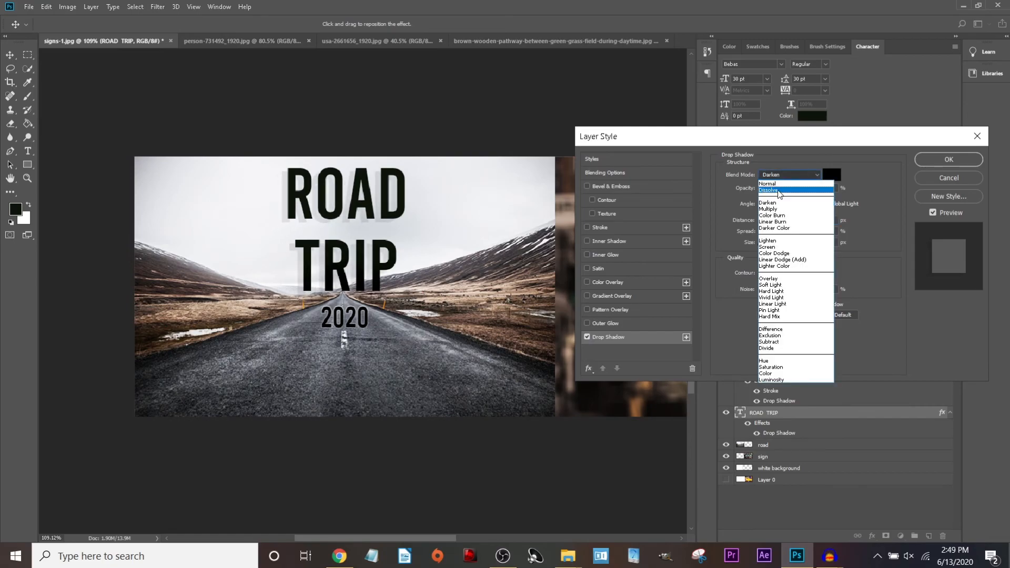
{"action": "left_click", "coordinate": [776, 279]}
{"action": "left_click", "coordinate": [786, 177]}
{"action": "left_click", "coordinate": [781, 292]}
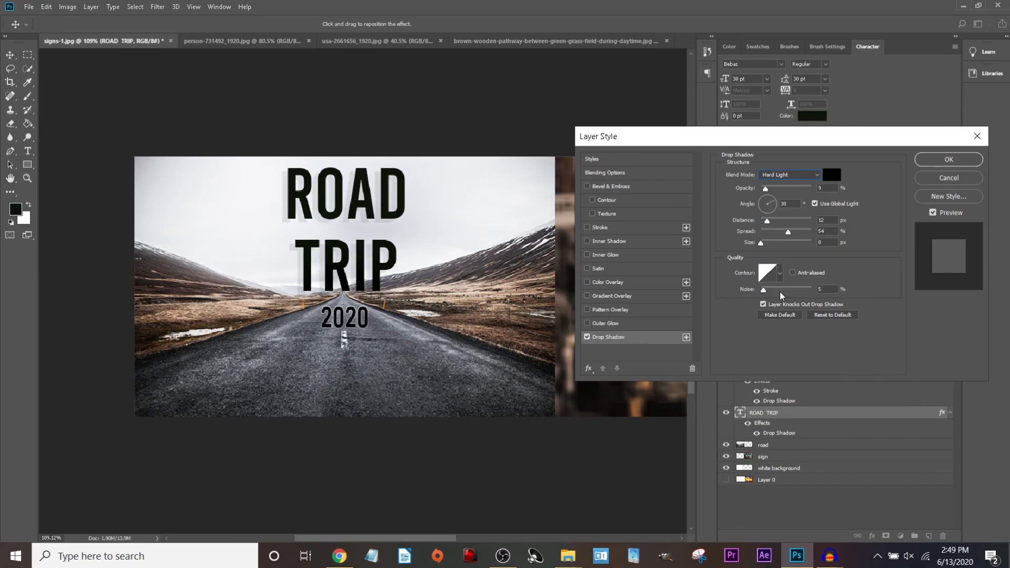
{"action": "left_click", "coordinate": [807, 177]}
{"action": "left_click", "coordinate": [789, 310]}
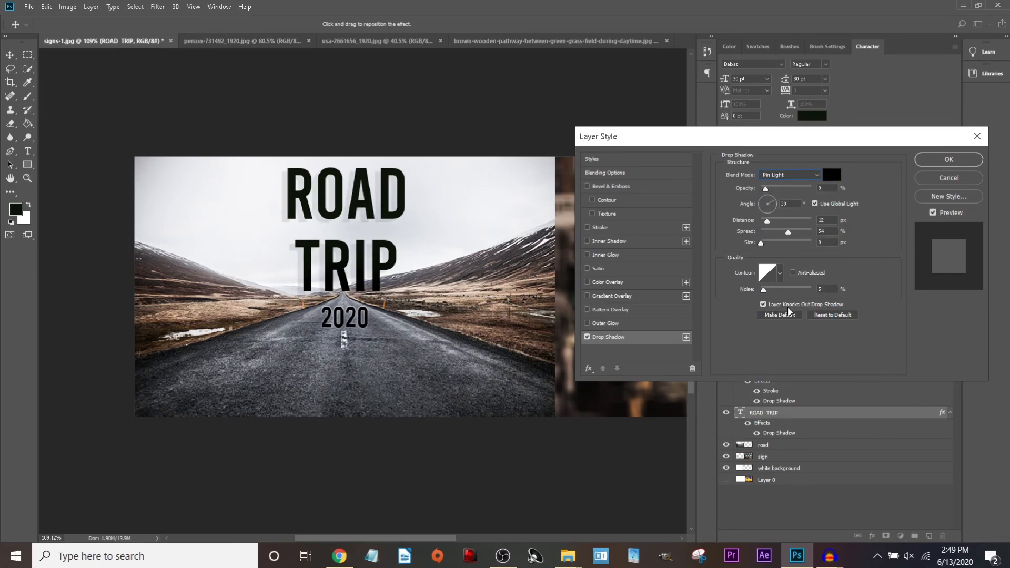
{"action": "left_click", "coordinate": [793, 179]}
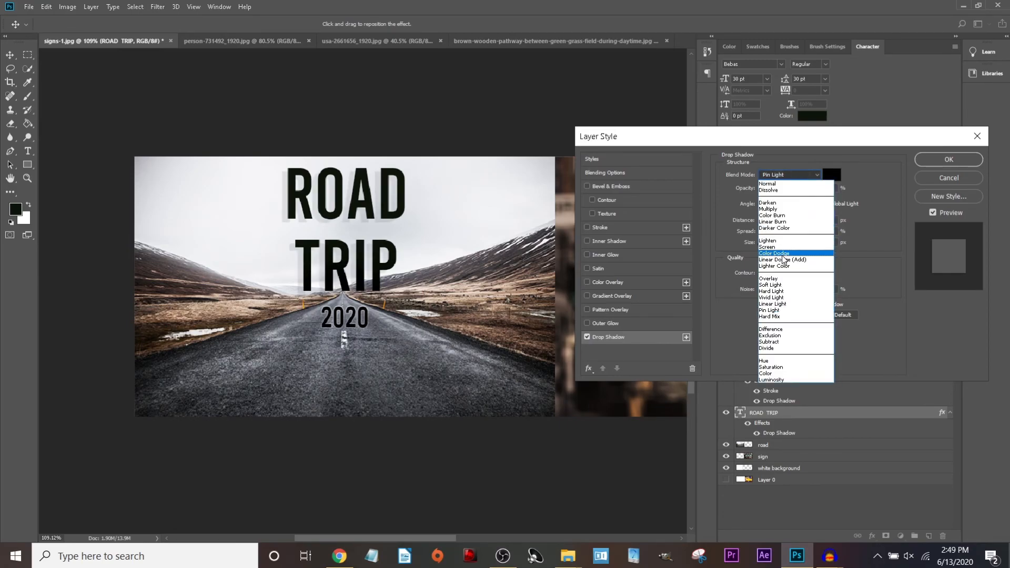
{"action": "left_click", "coordinate": [775, 203]}
{"action": "left_click_drag", "start_coordinate": [766, 195], "coordinate": [773, 234]}
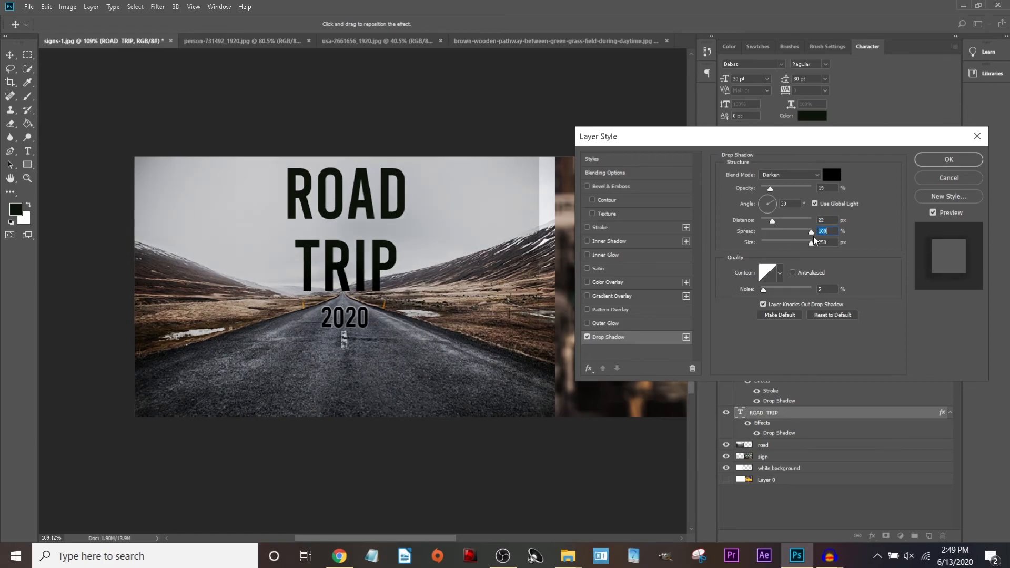
{"action": "key", "text": "Down"}
{"action": "left_click", "coordinate": [601, 228]}
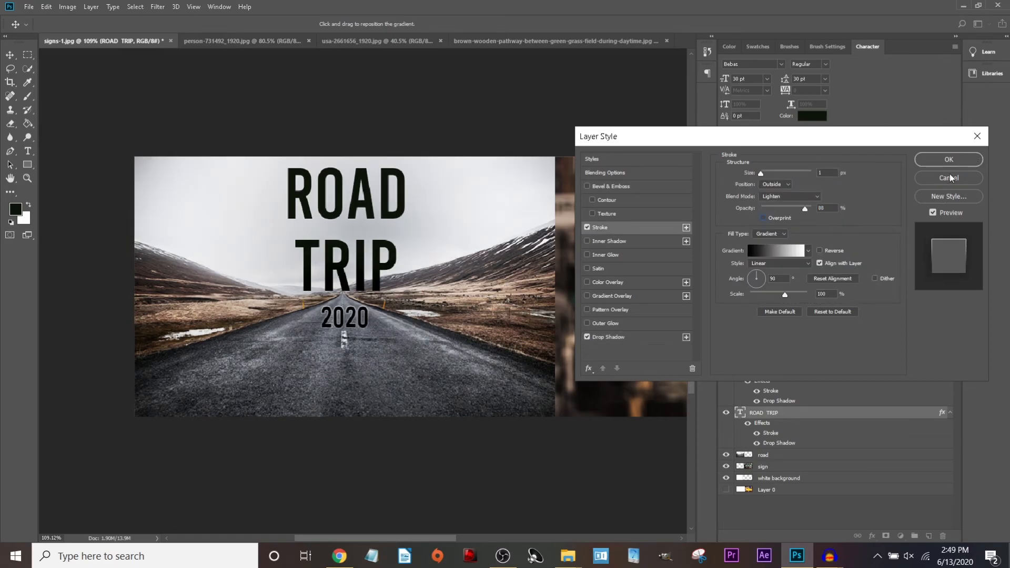
{"action": "left_click", "coordinate": [930, 181]}
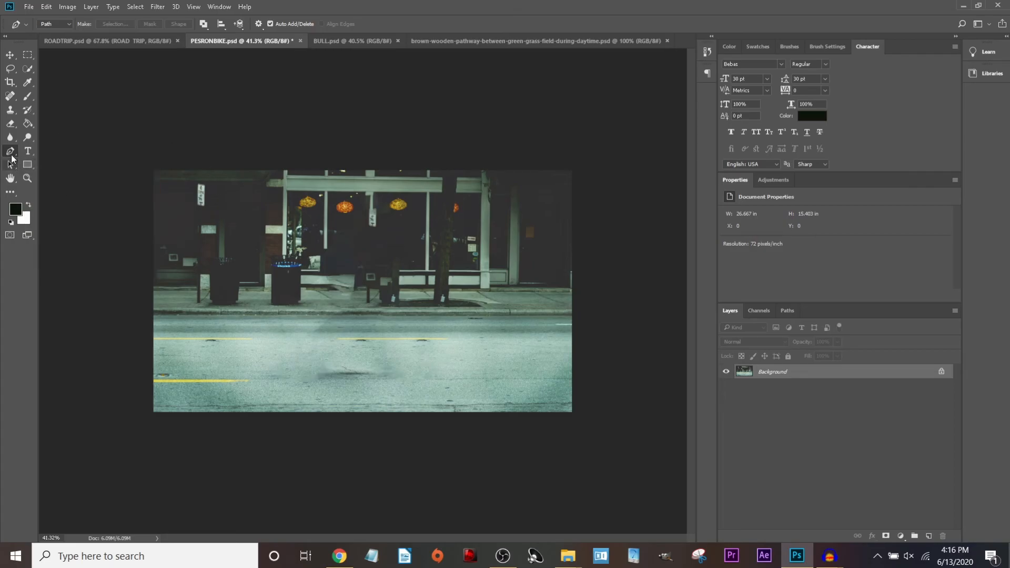
Place pen points for the A's left leg, crossbar, right foot and apex, closing at the start.
{"action": "left_click", "coordinate": [343, 221]}
{"action": "left_click", "coordinate": [324, 349]}
{"action": "left_click", "coordinate": [342, 309]}
{"action": "left_click", "coordinate": [385, 349]}
{"action": "left_click", "coordinate": [421, 351]}
{"action": "left_click", "coordinate": [362, 199]}
{"action": "left_click", "coordinate": [345, 222]}
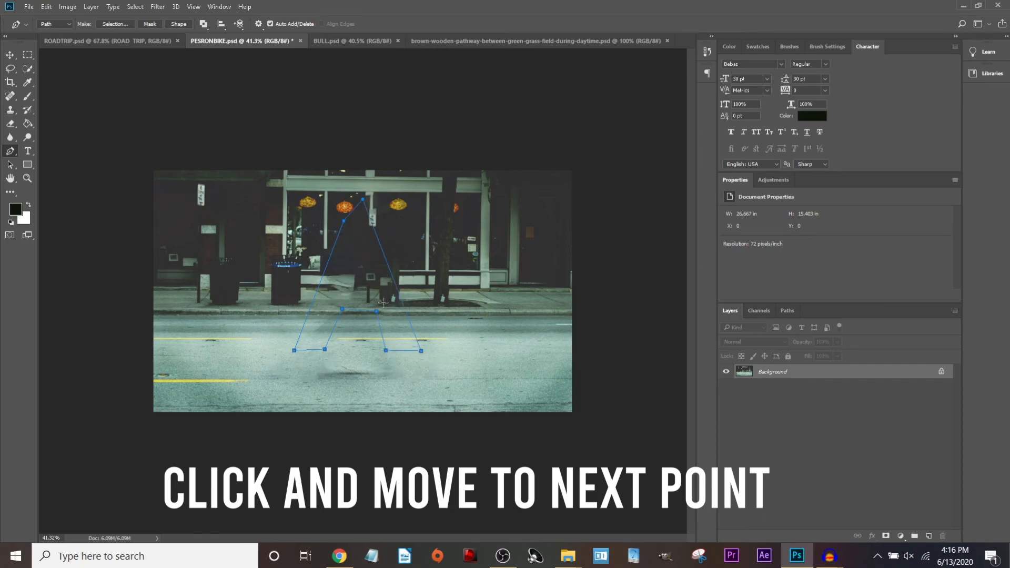
Define the pen-drawn A path as a custom shape with the default name.
{"action": "right_click", "coordinate": [391, 272]}
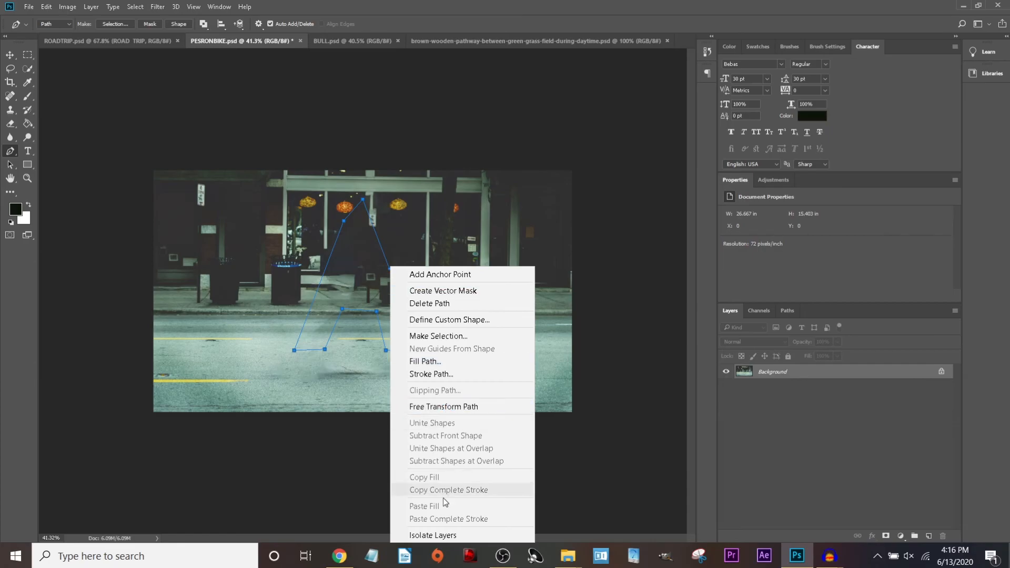
{"action": "left_click", "coordinate": [449, 319]}
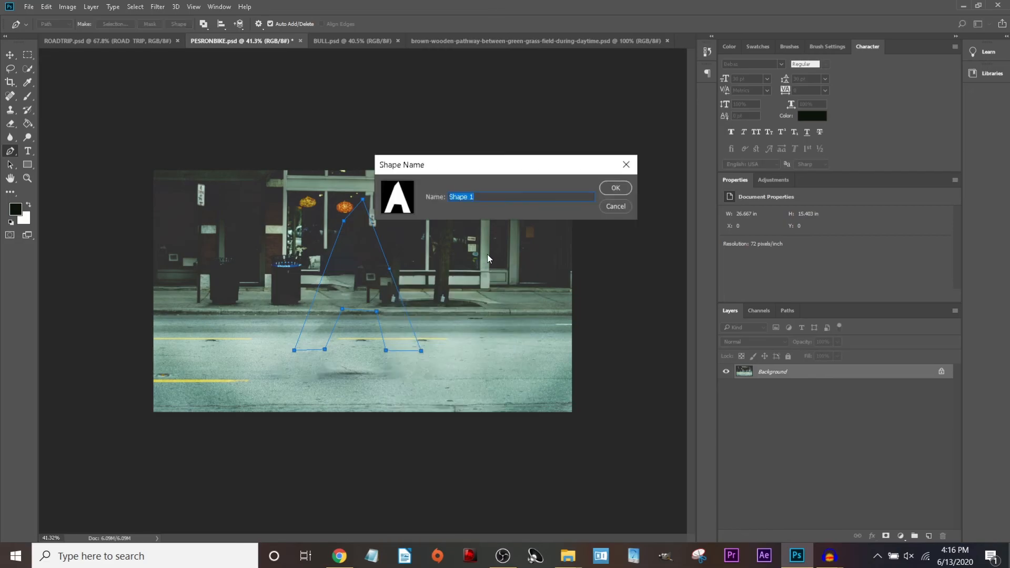
{"action": "key", "text": "Return"}
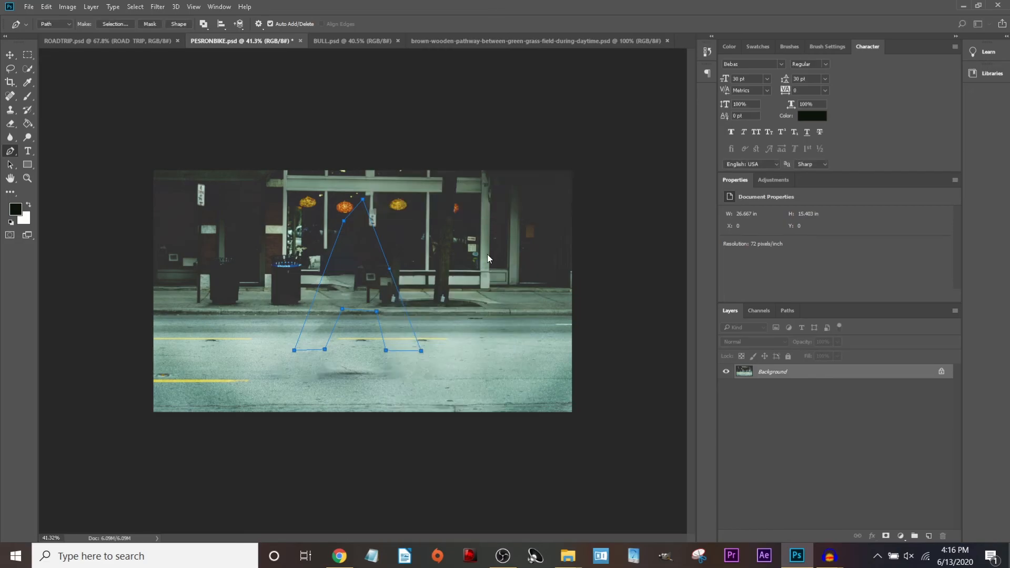
Select the Custom Shape tool with the new A shape and load the All shape set.
{"action": "left_click", "coordinate": [26, 170]}
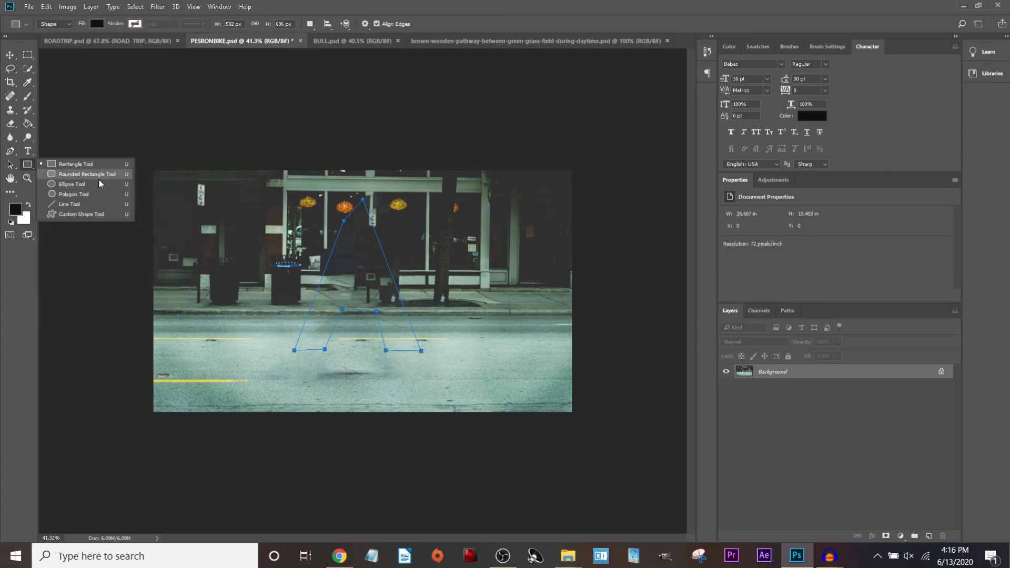
{"action": "left_click", "coordinate": [82, 214]}
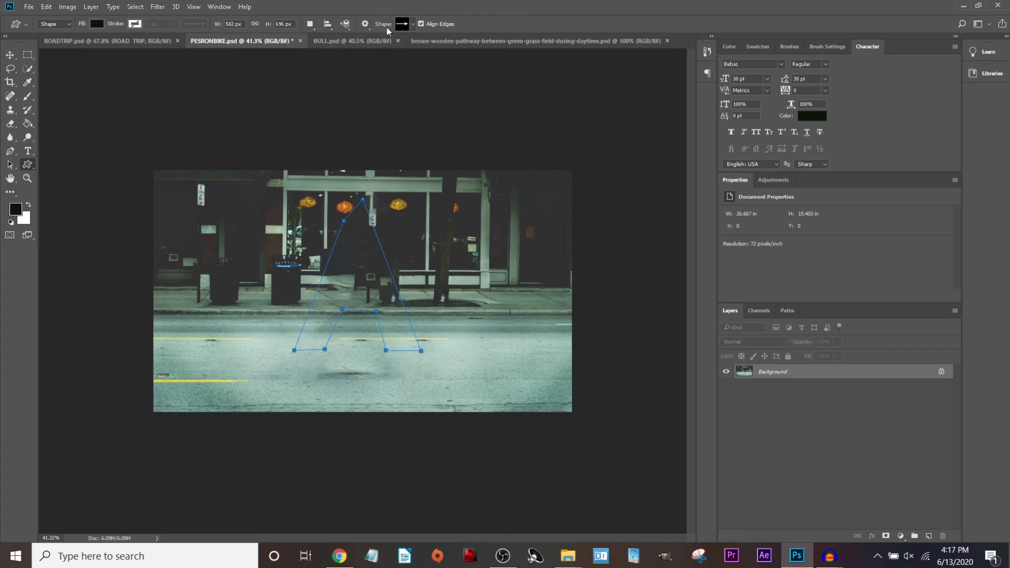
{"action": "left_click", "coordinate": [408, 24]}
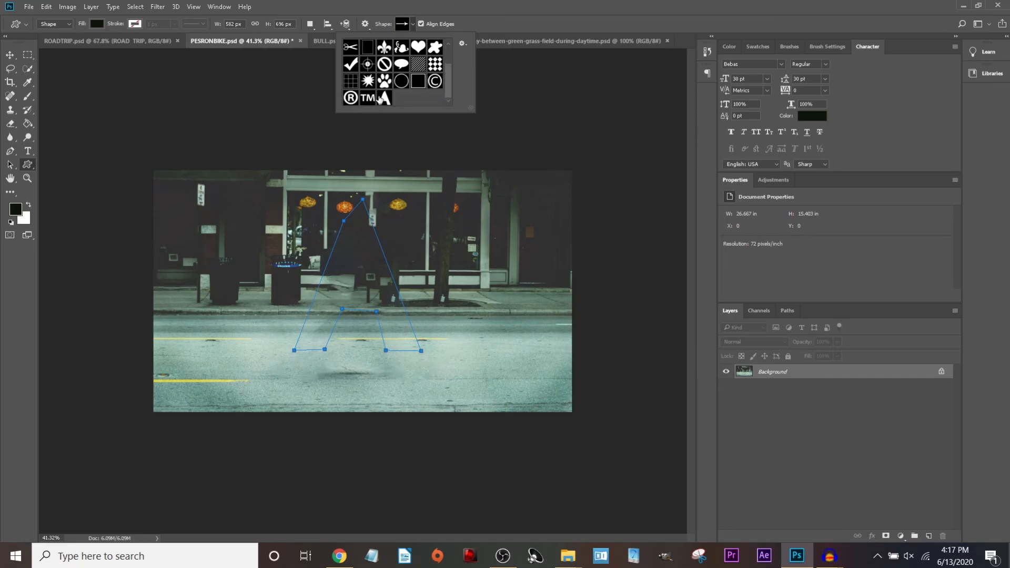
{"action": "left_click", "coordinate": [382, 99]}
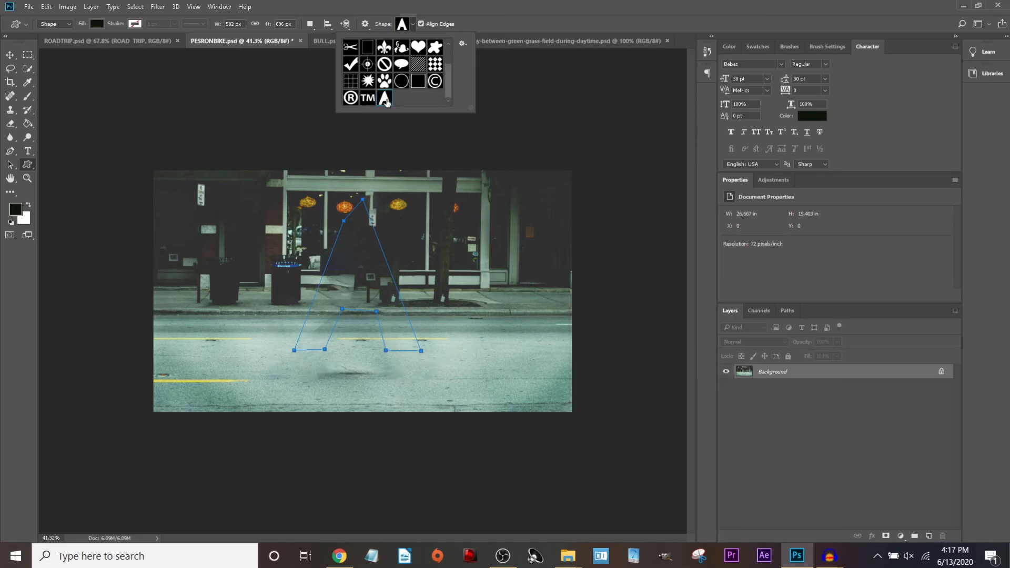
{"action": "left_click", "coordinate": [462, 44]}
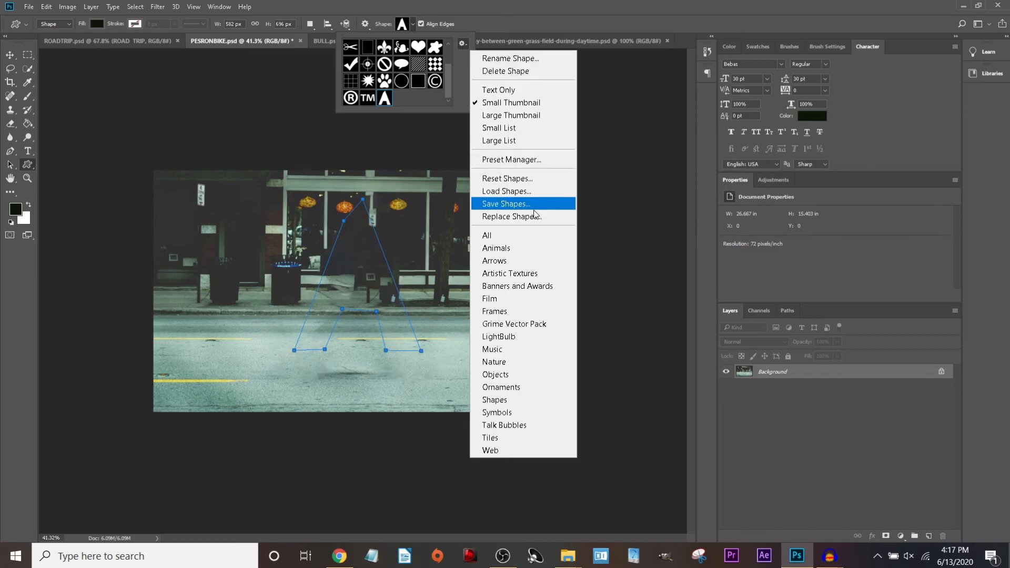
{"action": "left_click", "coordinate": [511, 236]}
{"action": "left_click", "coordinate": [415, 203]}
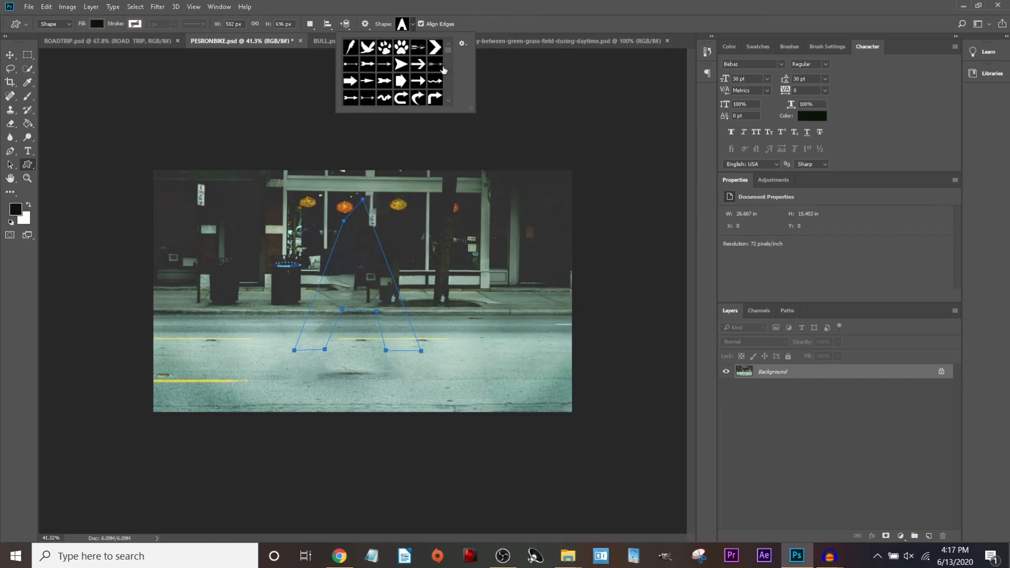
Scroll through and enlarge the shape library to view every shape.
{"action": "scroll", "coordinate": [438, 72], "scroll_direction": "down", "scroll_amount": 10}
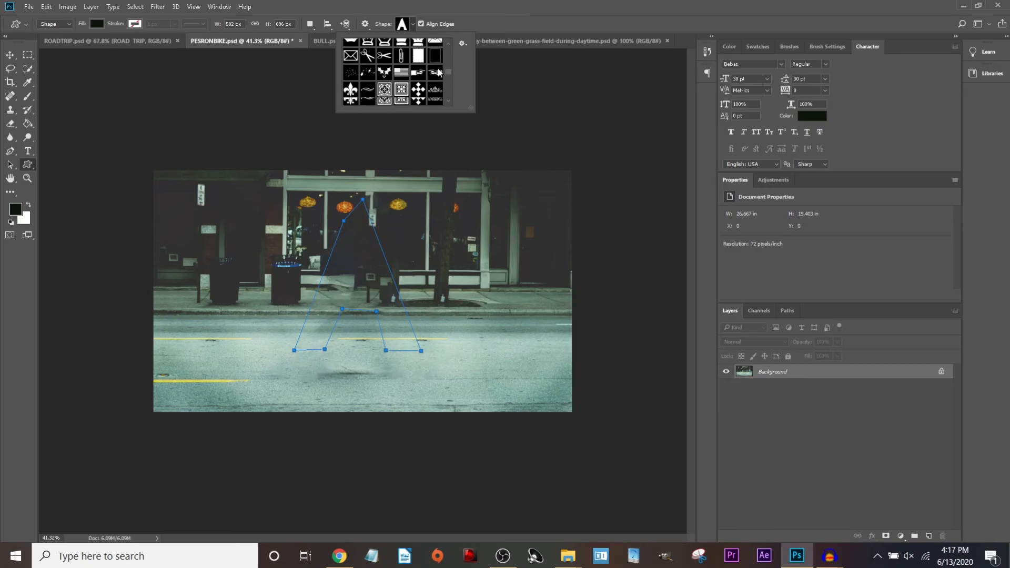
{"action": "scroll", "coordinate": [438, 73], "scroll_direction": "down", "scroll_amount": 10}
{"action": "scroll", "coordinate": [439, 72], "scroll_direction": "up", "scroll_amount": 9}
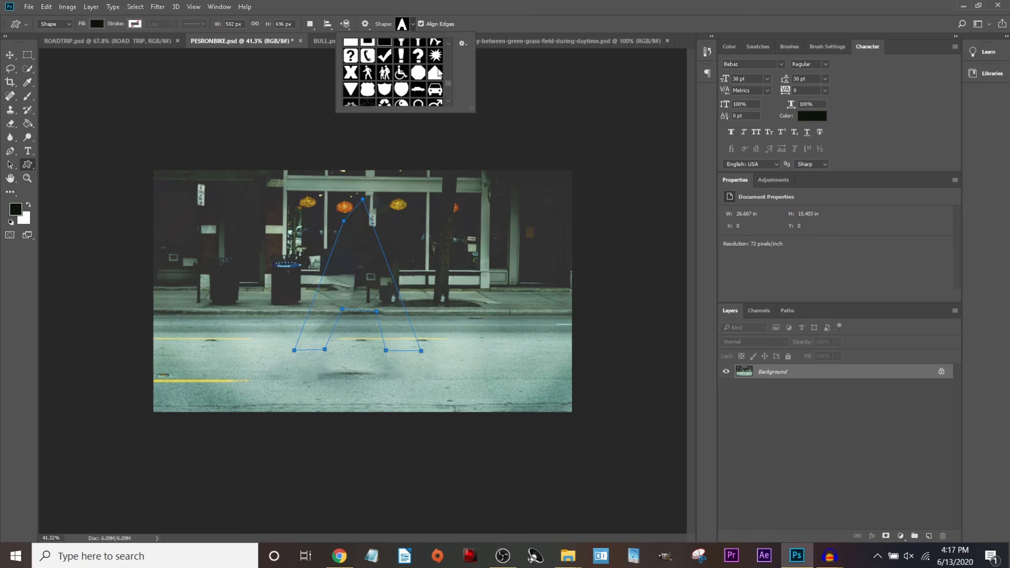
{"action": "scroll", "coordinate": [439, 72], "scroll_direction": "up", "scroll_amount": 10}
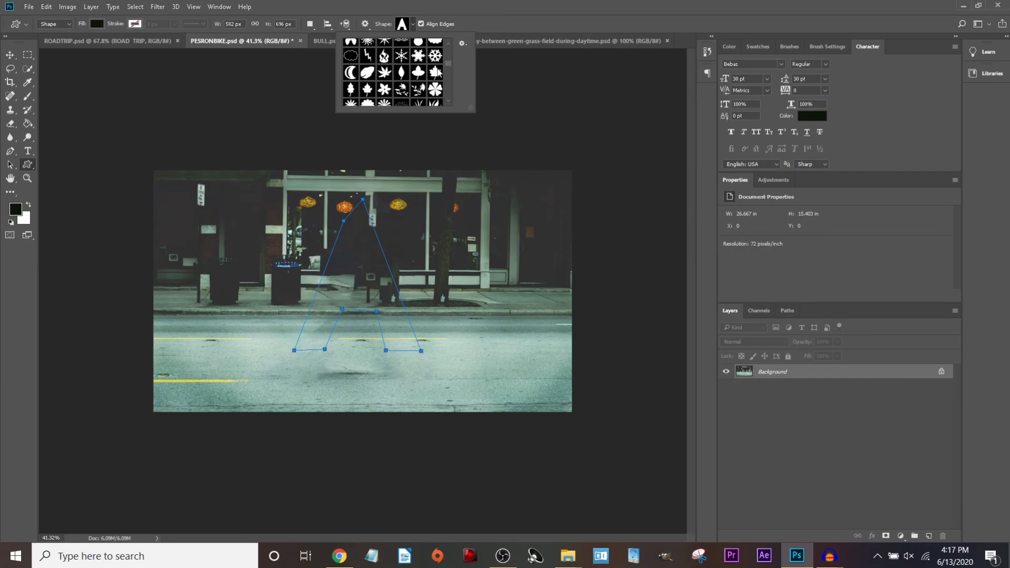
{"action": "scroll", "coordinate": [439, 72], "scroll_direction": "down", "scroll_amount": 5}
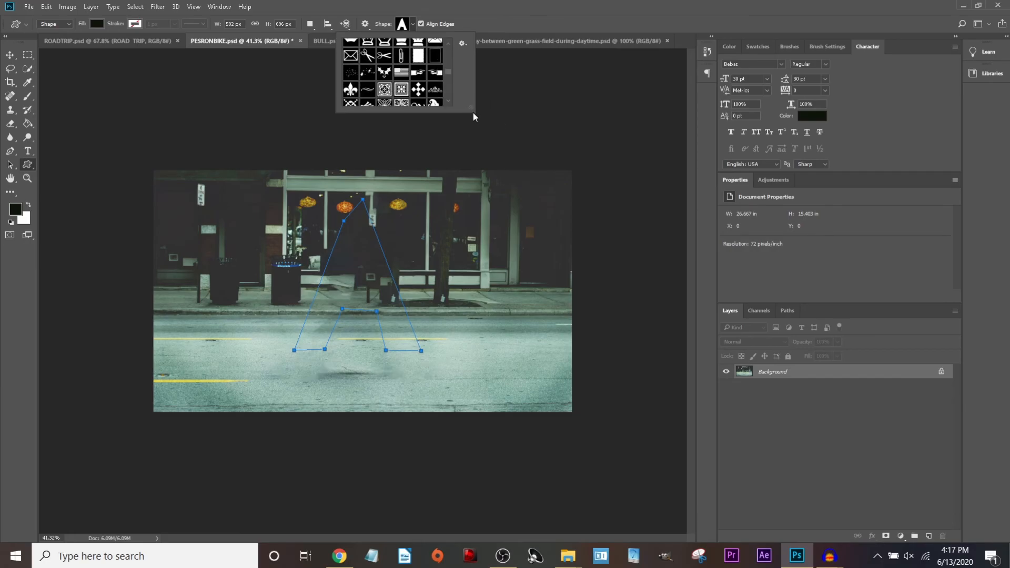
{"action": "left_click_drag", "start_coordinate": [472, 112], "coordinate": [824, 392]}
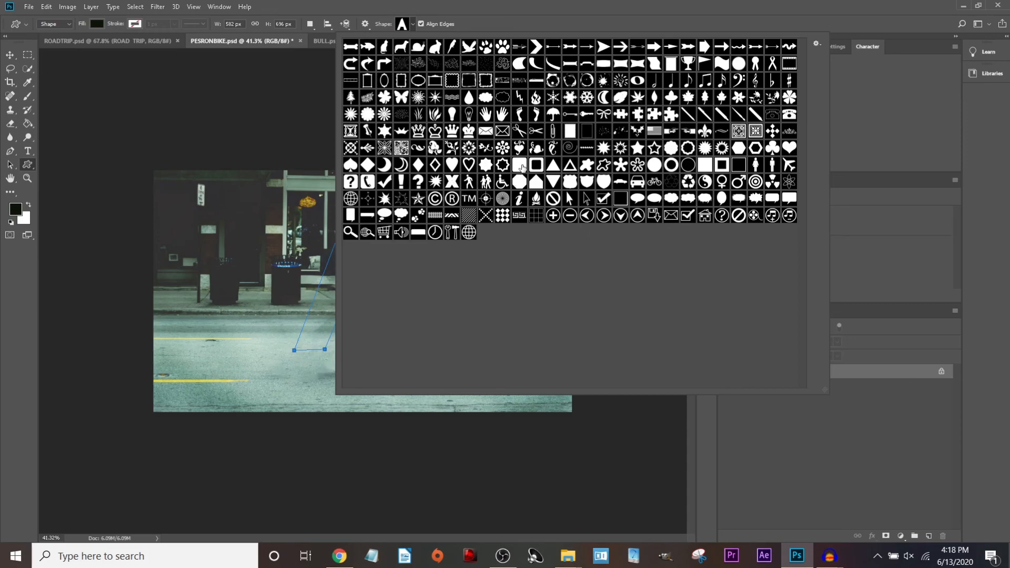
Place a black A custom shape on the photo with proportions preserved.
{"action": "left_click", "coordinate": [405, 28]}
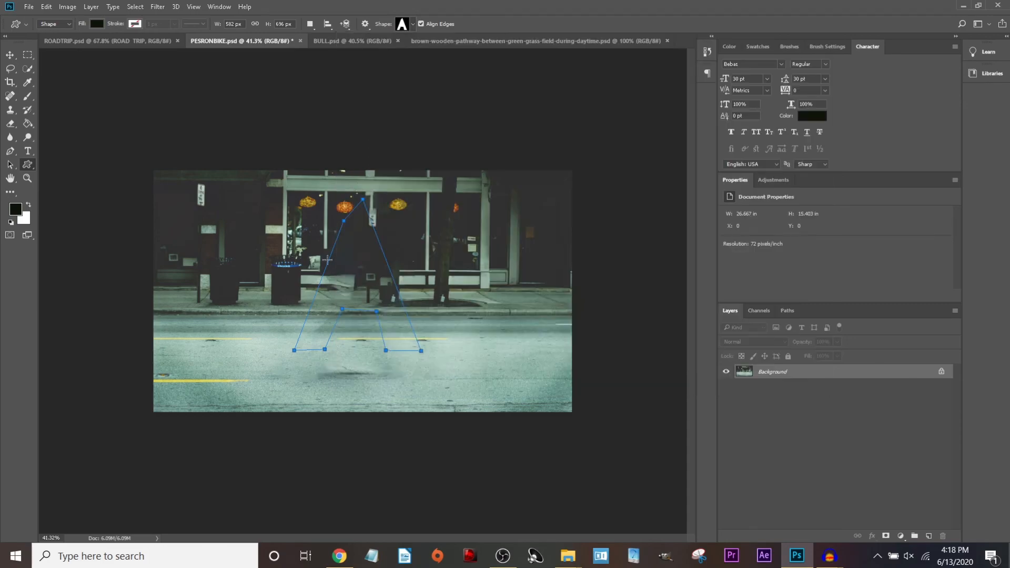
{"action": "left_click", "coordinate": [368, 287]}
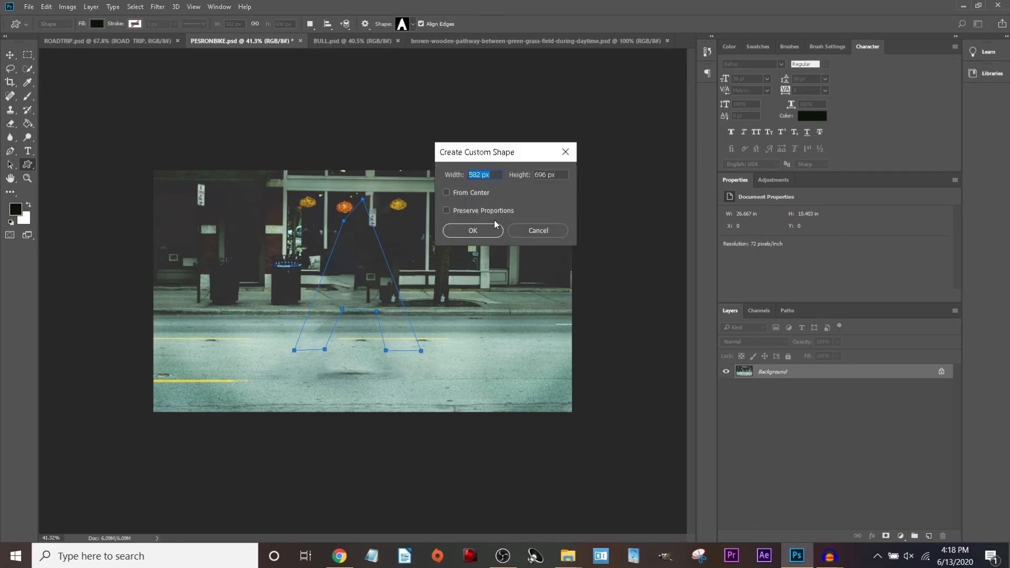
{"action": "left_click", "coordinate": [446, 211]}
{"action": "left_click", "coordinate": [481, 238]}
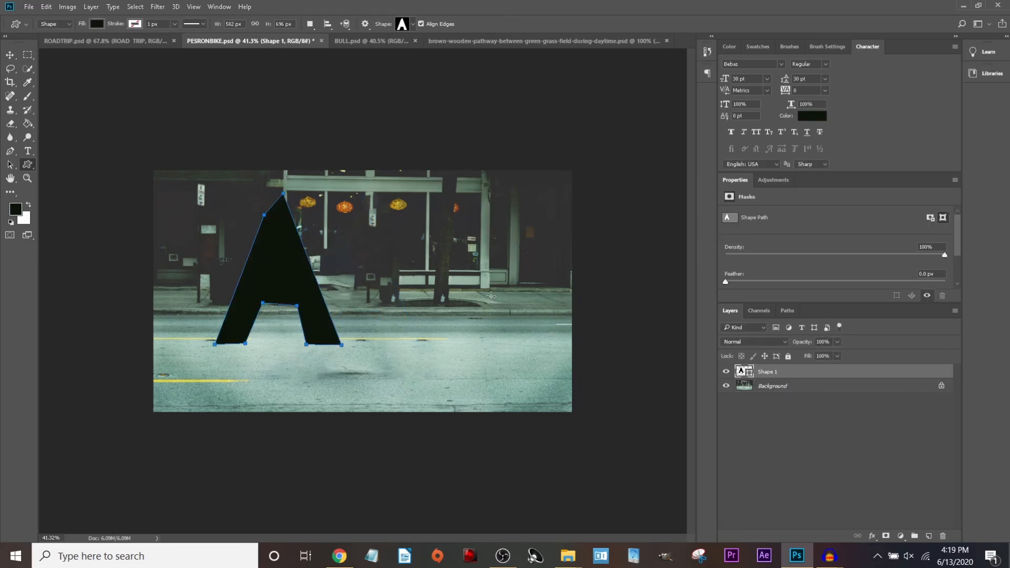
Move the black A right toward the picture's centre and deselect it.
{"action": "left_click", "coordinate": [10, 54]}
{"action": "left_click_drag", "start_coordinate": [278, 251], "coordinate": [360, 271]}
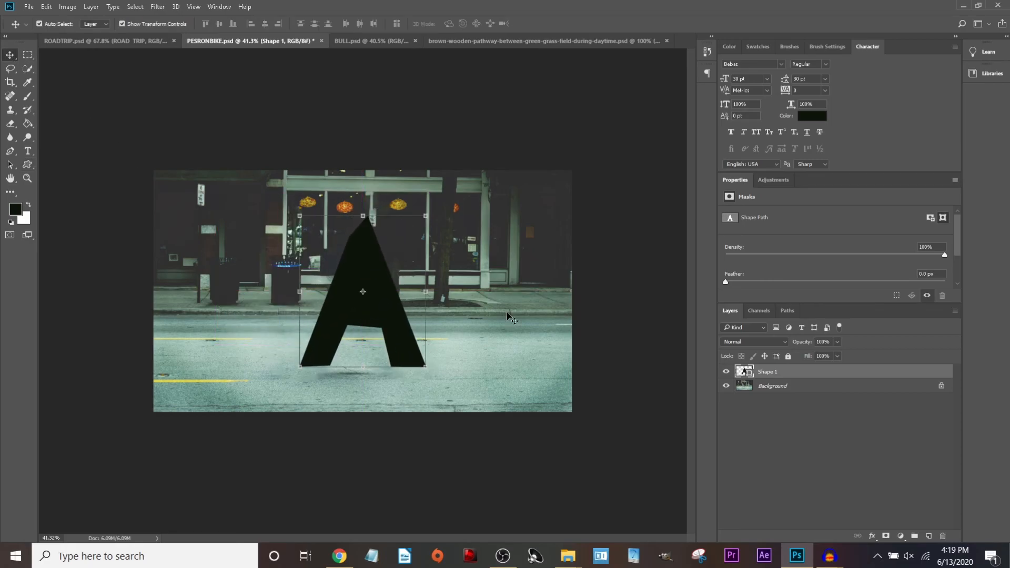
{"action": "left_click", "coordinate": [373, 154]}
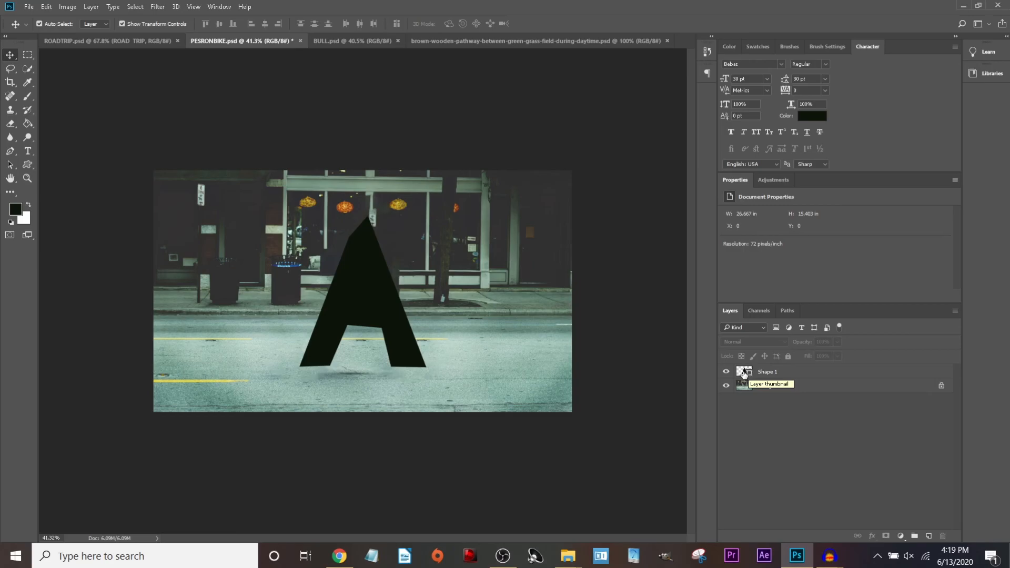
Fill the Shape 1 A with pale green c3f5ae.
{"action": "left_click", "coordinate": [745, 373]}
{"action": "double_click", "coordinate": [743, 374]}
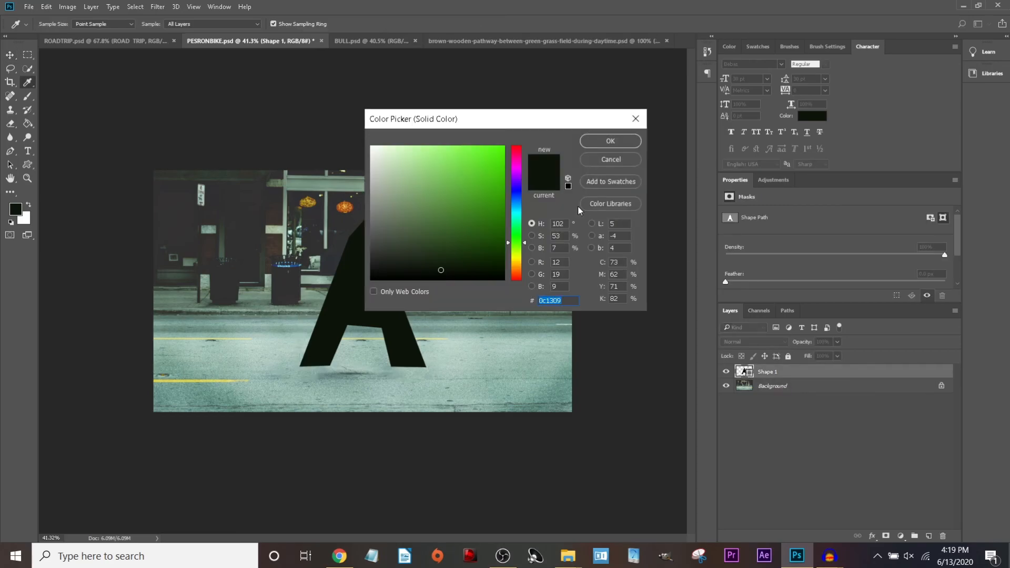
{"action": "mouse_move", "coordinate": [443, 271]}
{"action": "left_mouse_down"}
{"action": "mouse_move", "coordinate": [448, 228]}
{"action": "mouse_move", "coordinate": [492, 158]}
{"action": "mouse_move", "coordinate": [408, 152]}
{"action": "mouse_move", "coordinate": [397, 171]}
{"action": "mouse_move", "coordinate": [399, 147]}
{"action": "left_mouse_up"}
{"action": "left_click", "coordinate": [610, 141]}
Add a Darken-mode drop shadow at 61% opacity with greater distance to the A.
{"action": "key", "text": "v"}
{"action": "left_click", "coordinate": [872, 535]}
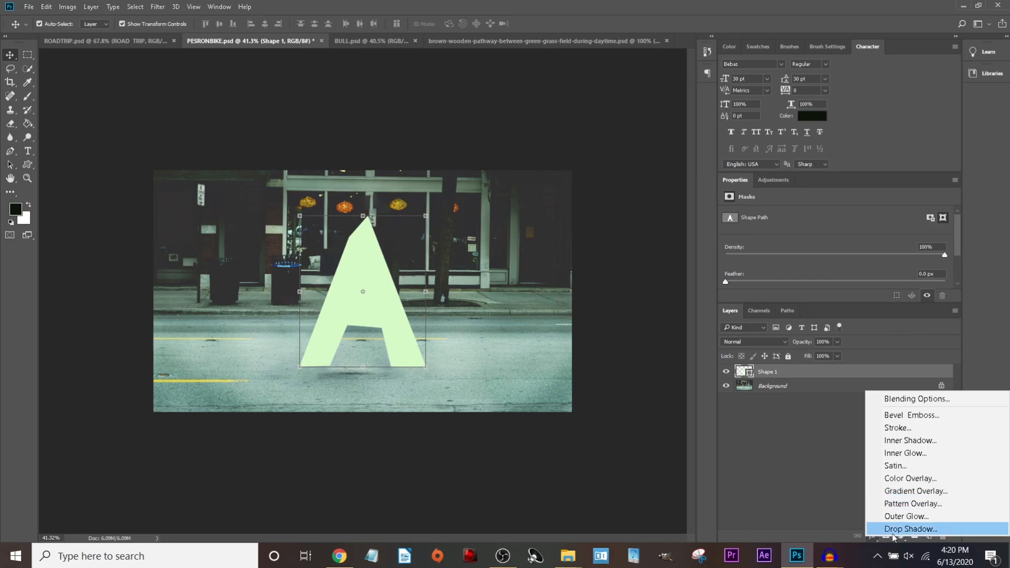
{"action": "left_click", "coordinate": [892, 533]}
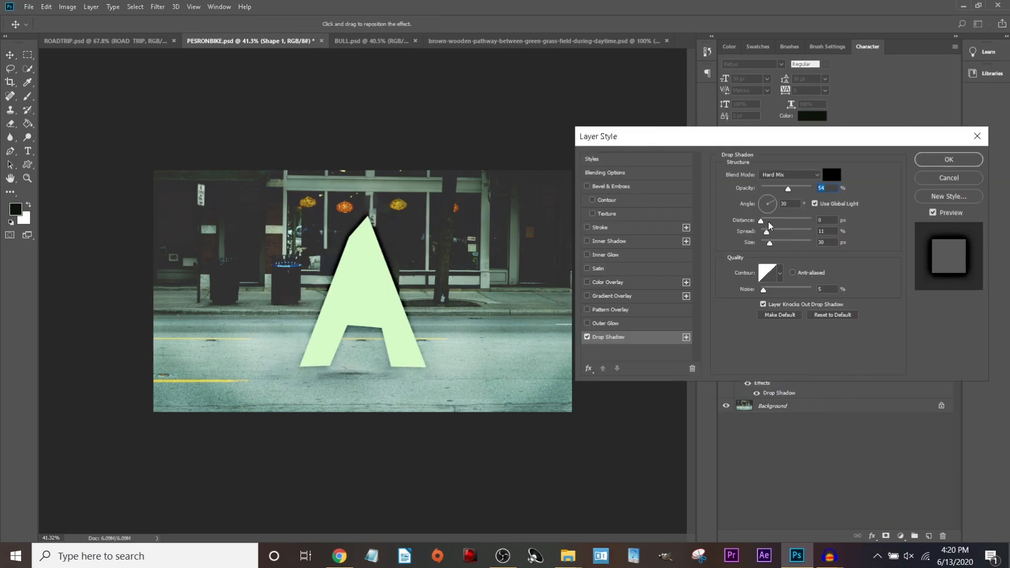
{"action": "left_click_drag", "start_coordinate": [763, 222], "coordinate": [781, 249]}
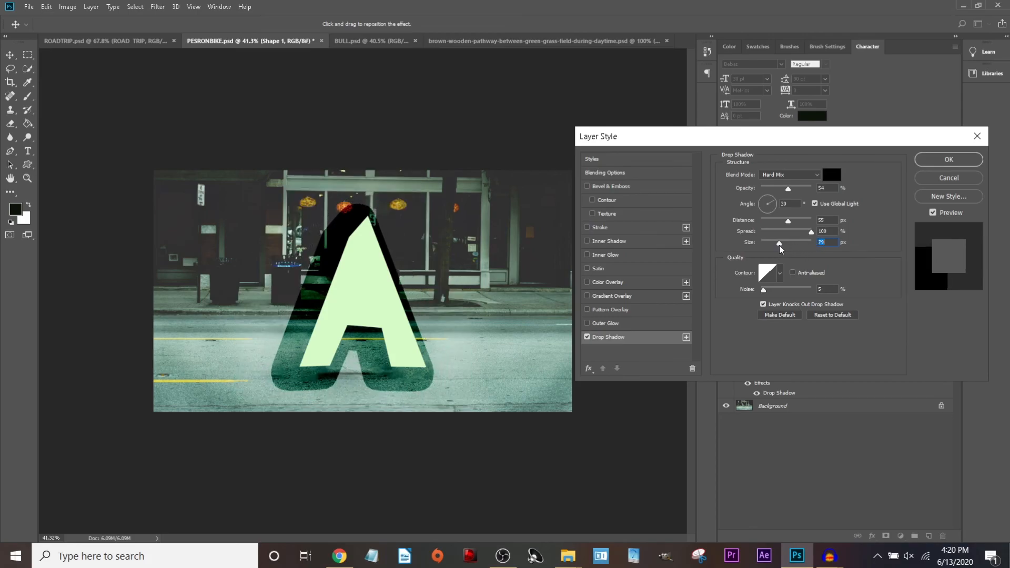
{"action": "left_click", "coordinate": [799, 175]}
{"action": "left_click", "coordinate": [786, 203]}
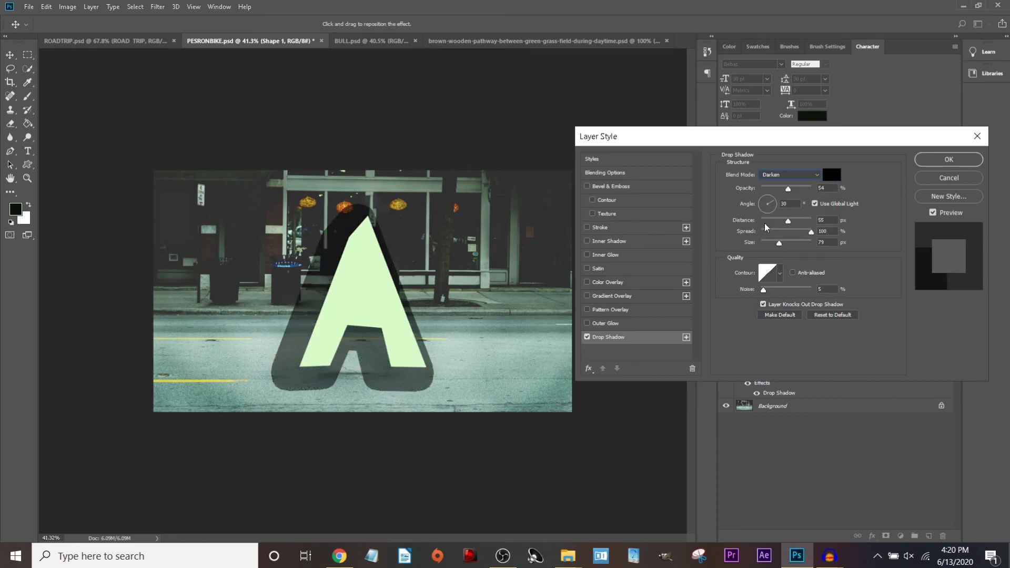
{"action": "left_click_drag", "start_coordinate": [788, 191], "coordinate": [791, 189]}
{"action": "left_click", "coordinate": [952, 158]}
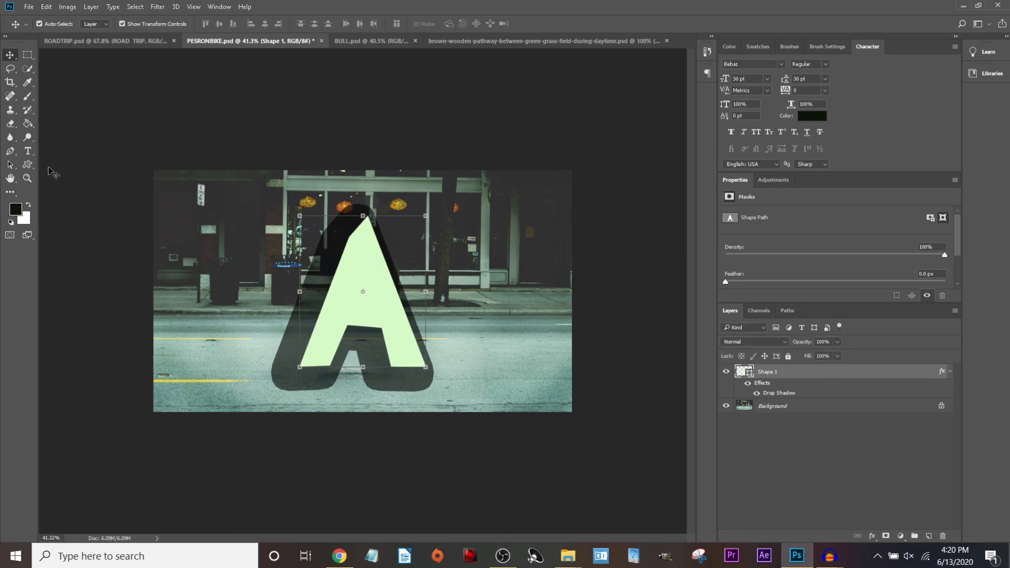
Pick the arrow custom shape and try drawing it, undoing attempts that merged with the A.
{"action": "left_click", "coordinate": [28, 167]}
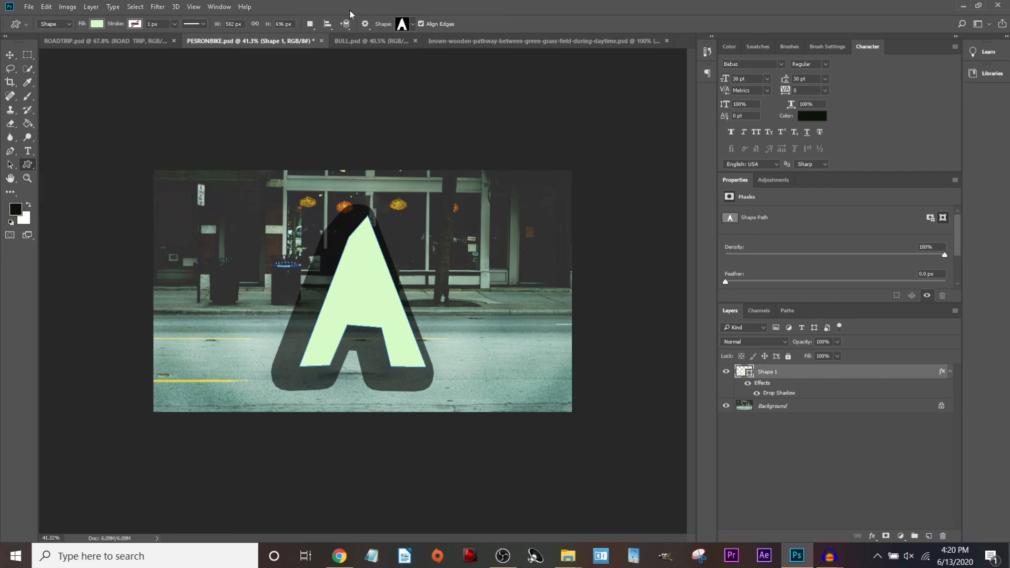
{"action": "left_click", "coordinate": [414, 25]}
{"action": "left_click", "coordinate": [443, 47]}
{"action": "key", "text": "Return"}
{"action": "left_click_drag", "start_coordinate": [192, 216], "coordinate": [361, 345]}
{"action": "key", "text": "ctrl+z"}
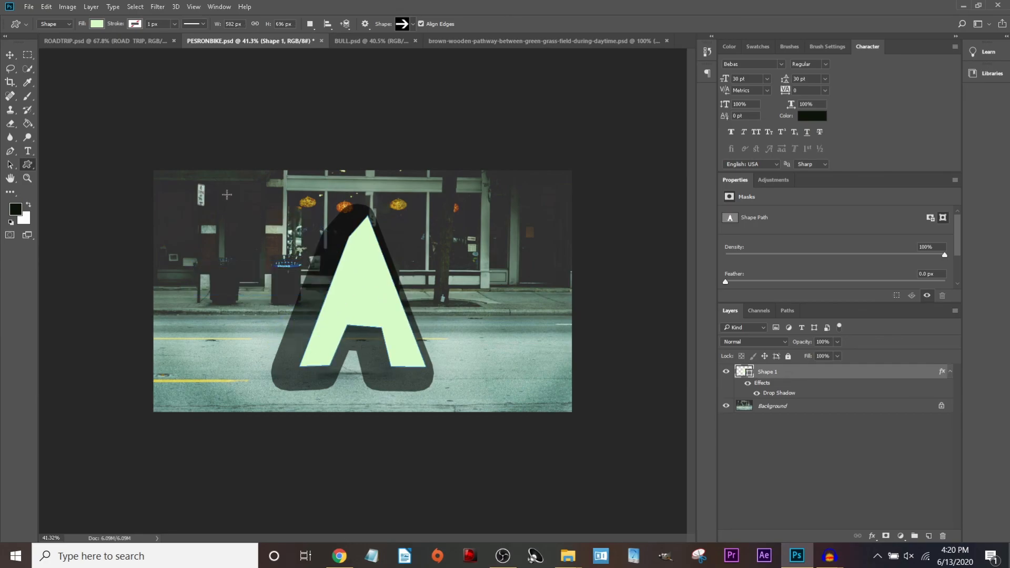
{"action": "left_click_drag", "start_coordinate": [176, 198], "coordinate": [554, 337]}
{"action": "key", "text": "v"}
{"action": "left_click_drag", "start_coordinate": [304, 275], "coordinate": [405, 275]}
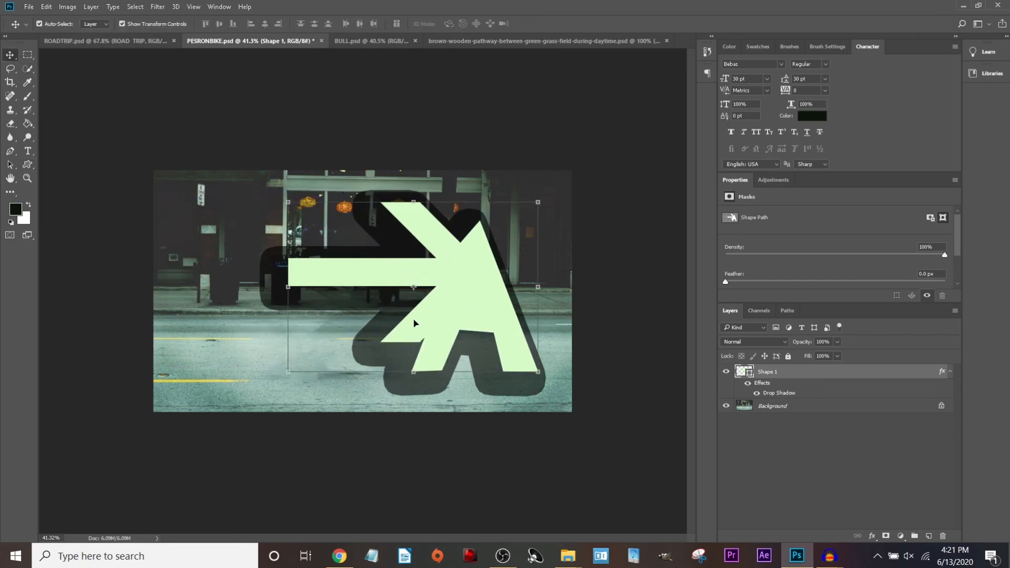
{"action": "key", "text": "ctrl+z"}
{"action": "key", "text": "ctrl+z"}
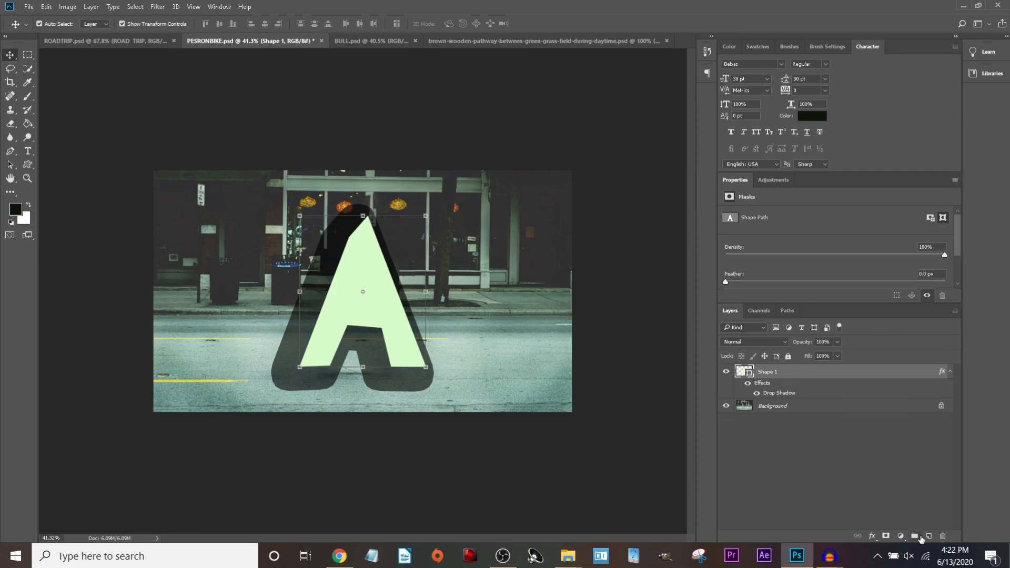
Draw a large black arrow across the A on a new layer.
{"action": "left_click", "coordinate": [929, 535]}
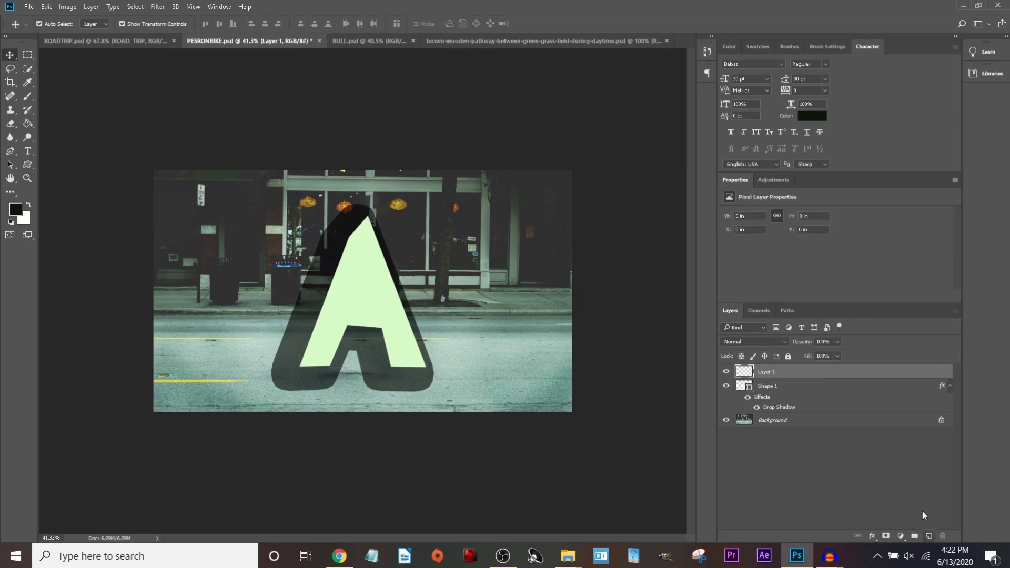
{"action": "left_click", "coordinate": [27, 164]}
{"action": "left_click_drag", "start_coordinate": [188, 194], "coordinate": [309, 274]}
{"action": "left_click_drag", "start_coordinate": [175, 198], "coordinate": [404, 345]}
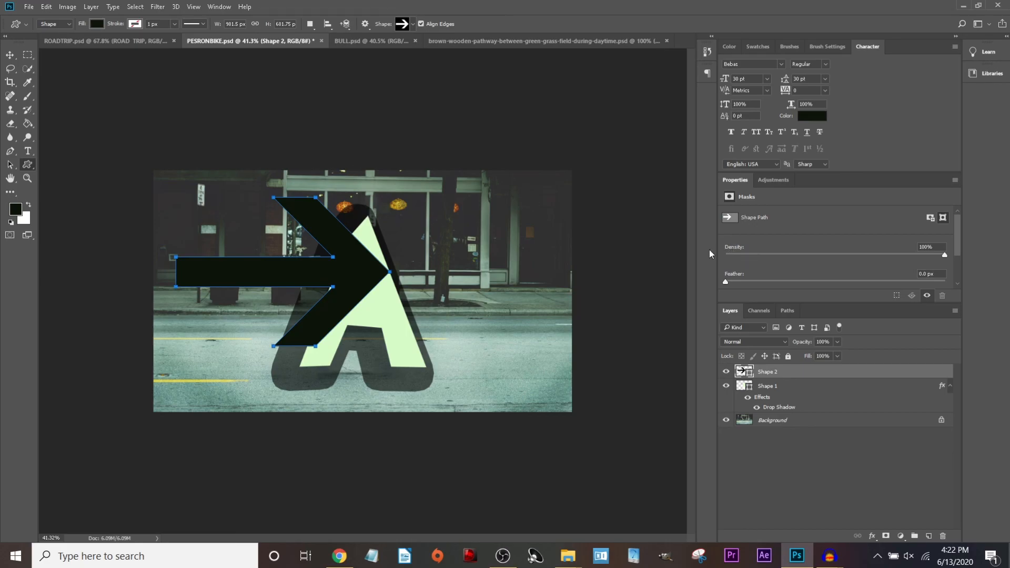
Copy the A's drop shadow layer style and paste it onto the arrow layer.
{"action": "right_click", "coordinate": [766, 398]}
{"action": "left_click", "coordinate": [855, 318]}
{"action": "right_click", "coordinate": [811, 376]}
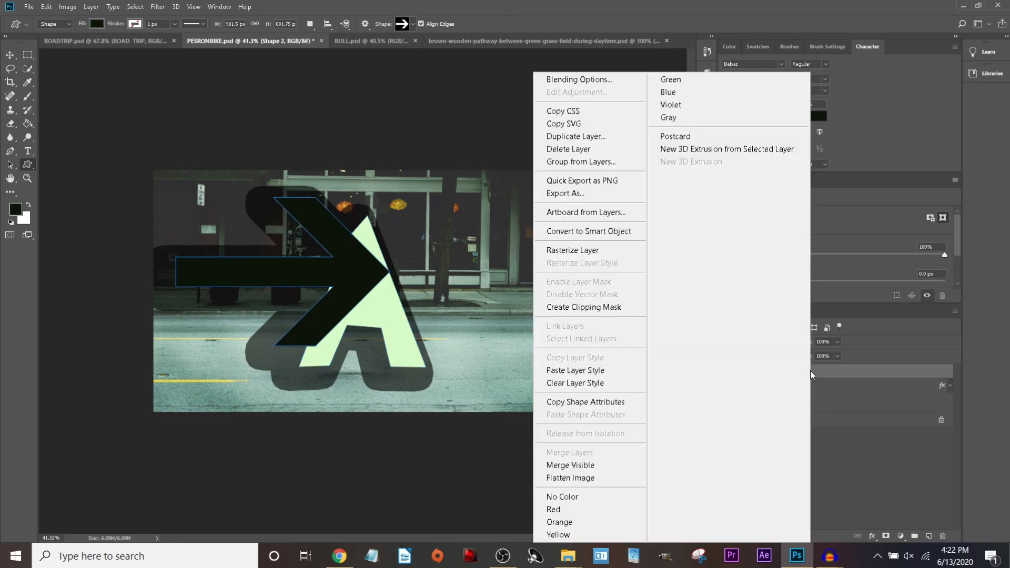
{"action": "left_click", "coordinate": [852, 370]}
{"action": "right_click", "coordinate": [822, 372]}
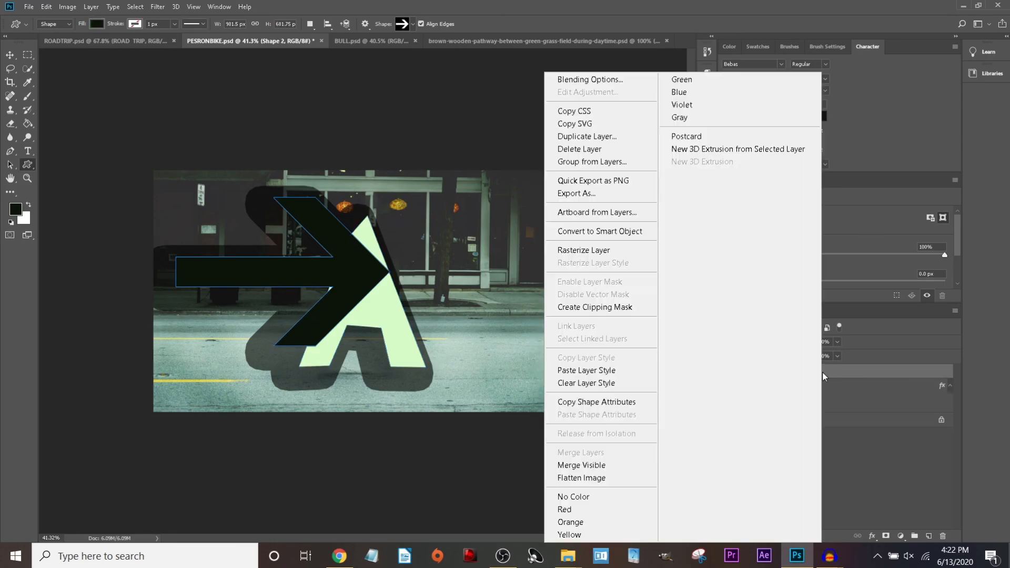
{"action": "left_click", "coordinate": [617, 370]}
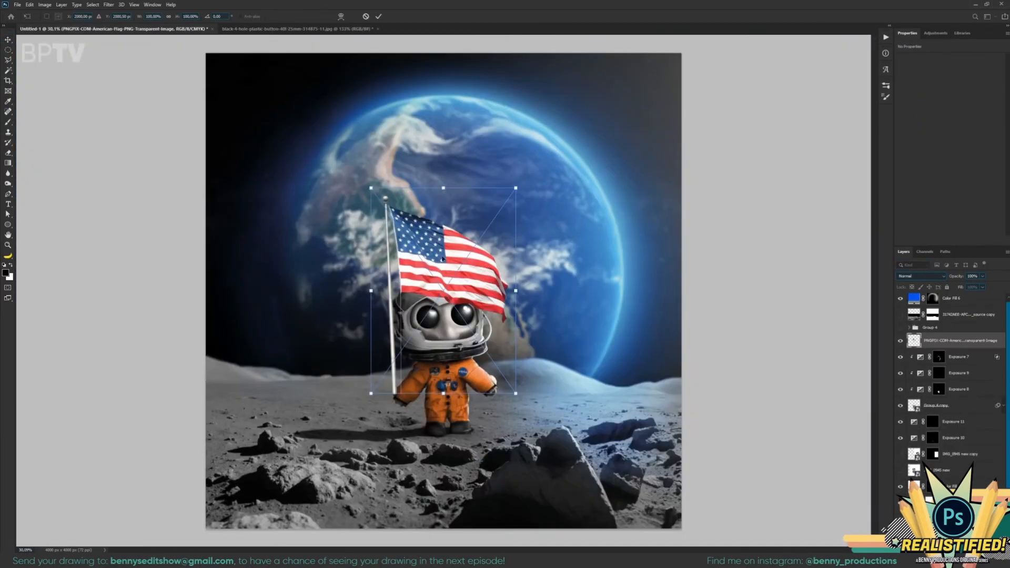
{"action": "left_click_drag", "start_coordinate": [472, 126], "coordinate": [568, 331]}
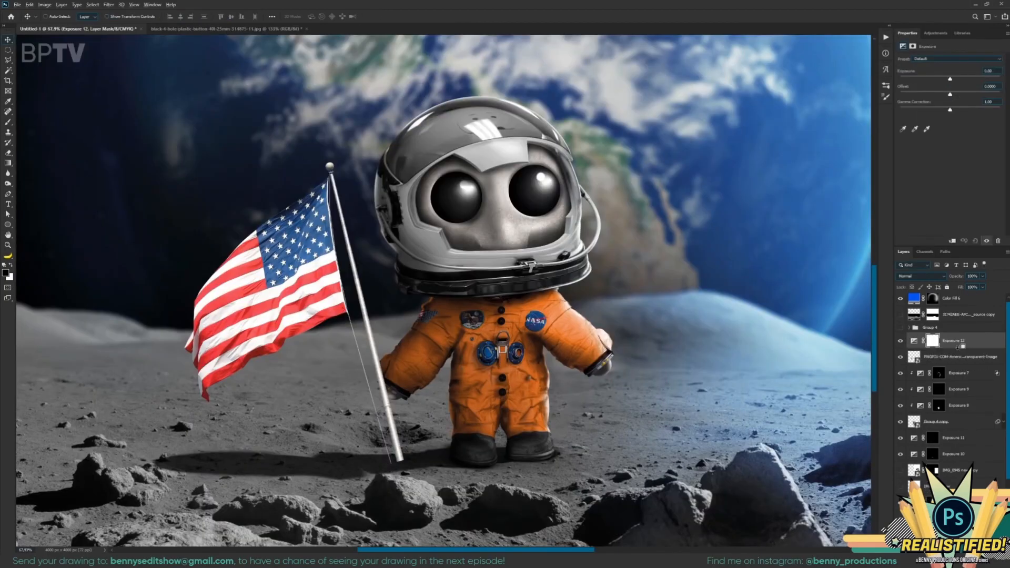
{"action": "left_click_drag", "start_coordinate": [950, 79], "coordinate": [940, 79]}
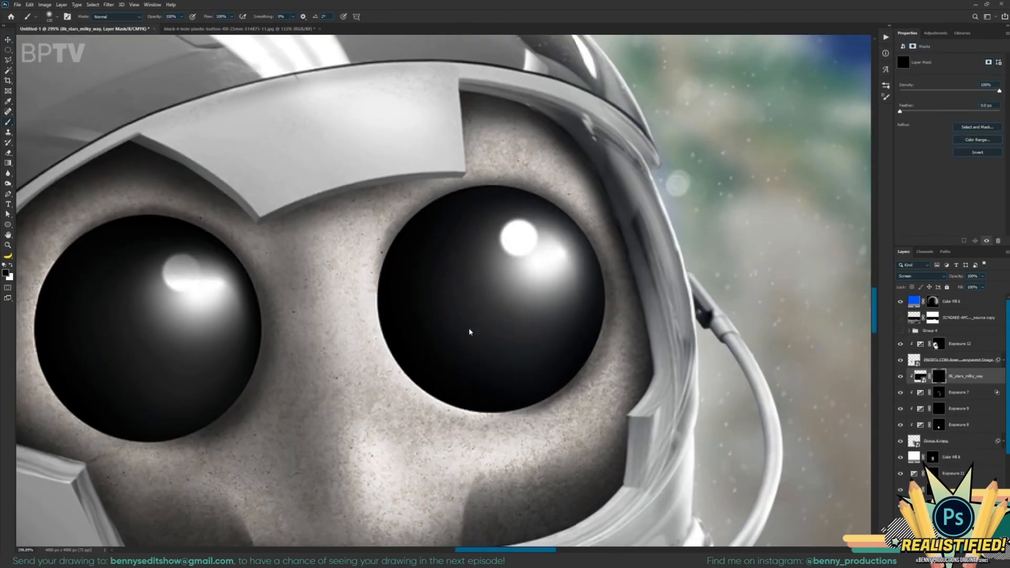
{"action": "key", "text": "x"}
{"action": "left_click_drag", "start_coordinate": [473, 289], "coordinate": [508, 284]}
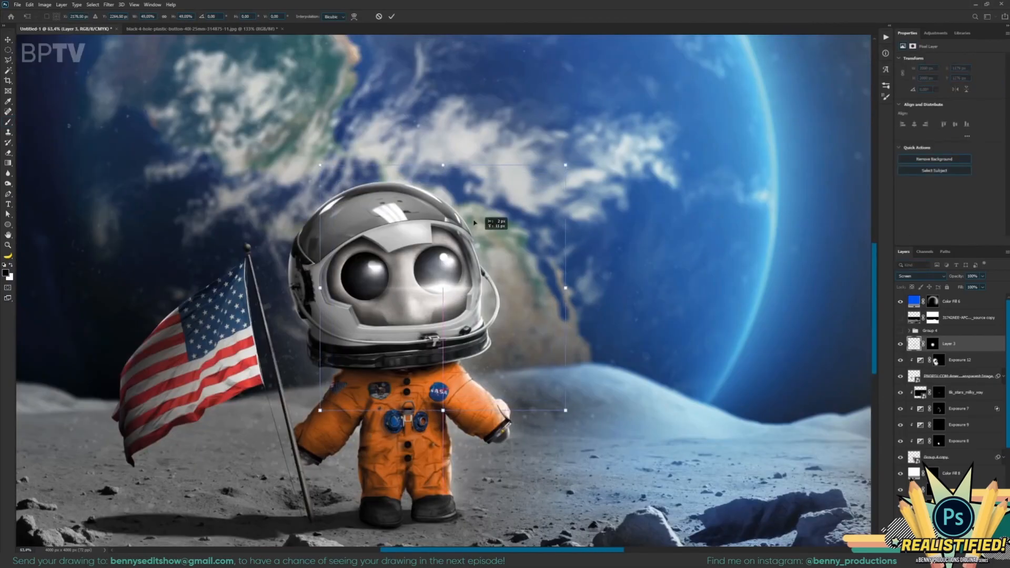
{"action": "left_click_drag", "start_coordinate": [563, 158], "coordinate": [484, 168]}
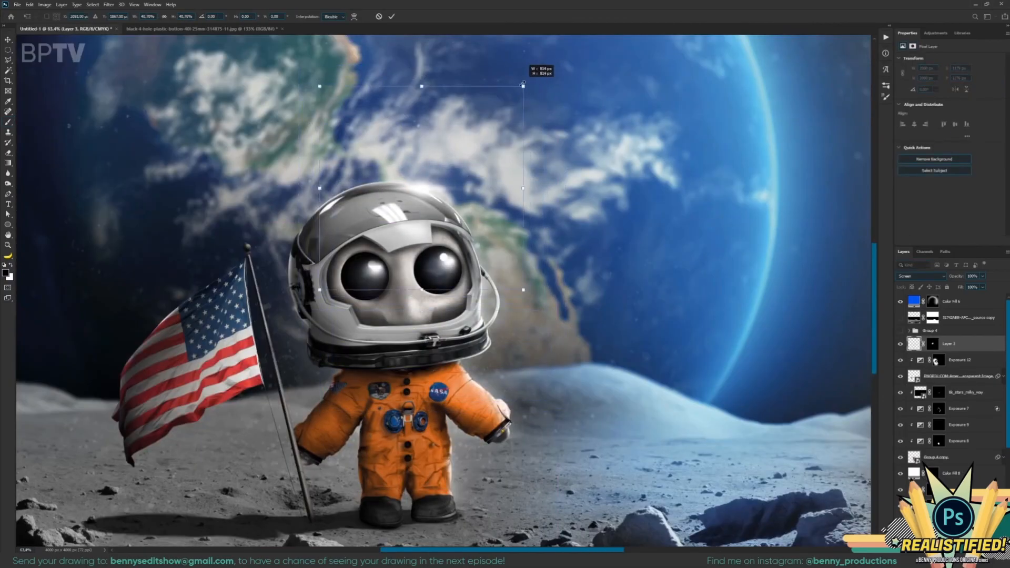
{"action": "left_click", "coordinate": [956, 302]}
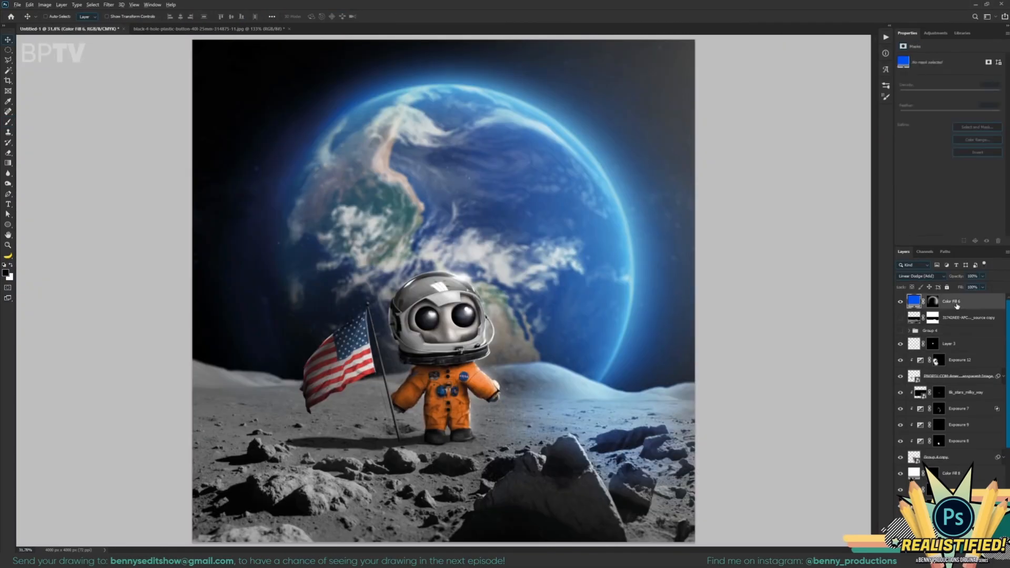
{"action": "key", "text": "ctrl+shift+alt+e"}
{"action": "right_click", "coordinate": [953, 304]}
{"action": "left_click", "coordinate": [877, 327]}
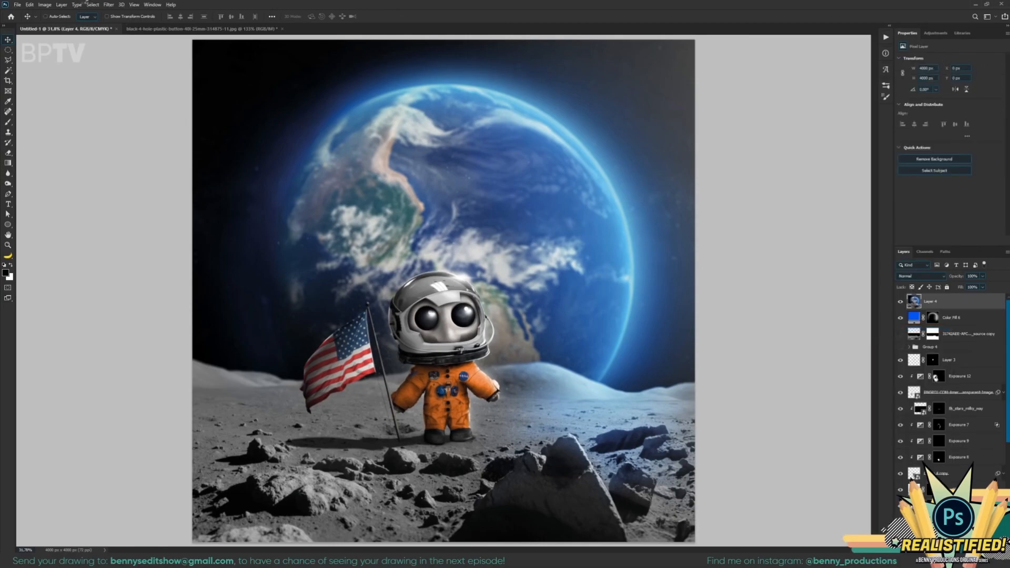
{"action": "left_click", "coordinate": [109, 4]}
{"action": "left_click", "coordinate": [142, 59]}
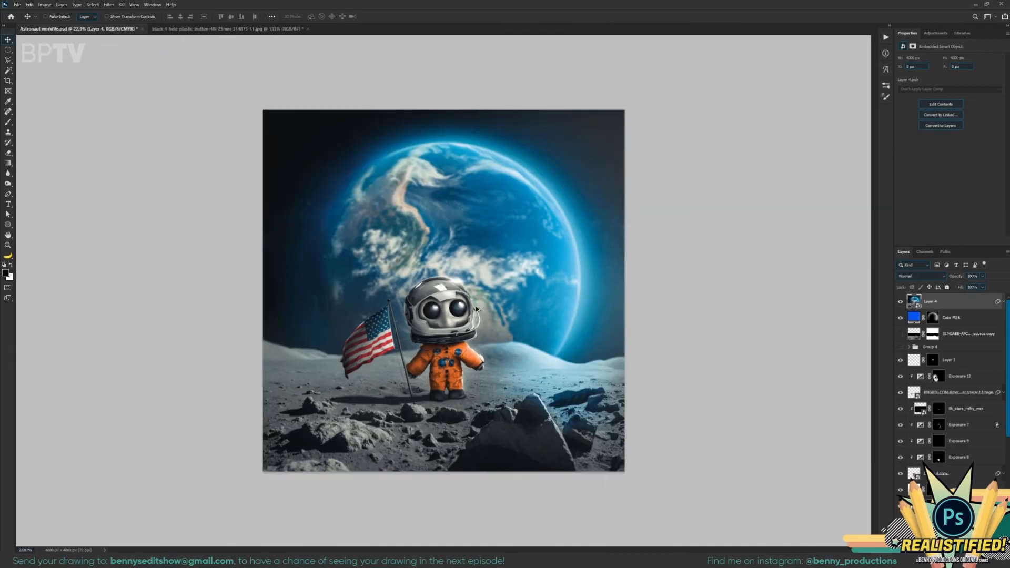
{"action": "scroll", "coordinate": [462, 314], "scroll_direction": "up", "scroll_amount": 1}
{"action": "right_click", "coordinate": [719, 201]}
{"action": "left_click", "coordinate": [751, 210]}
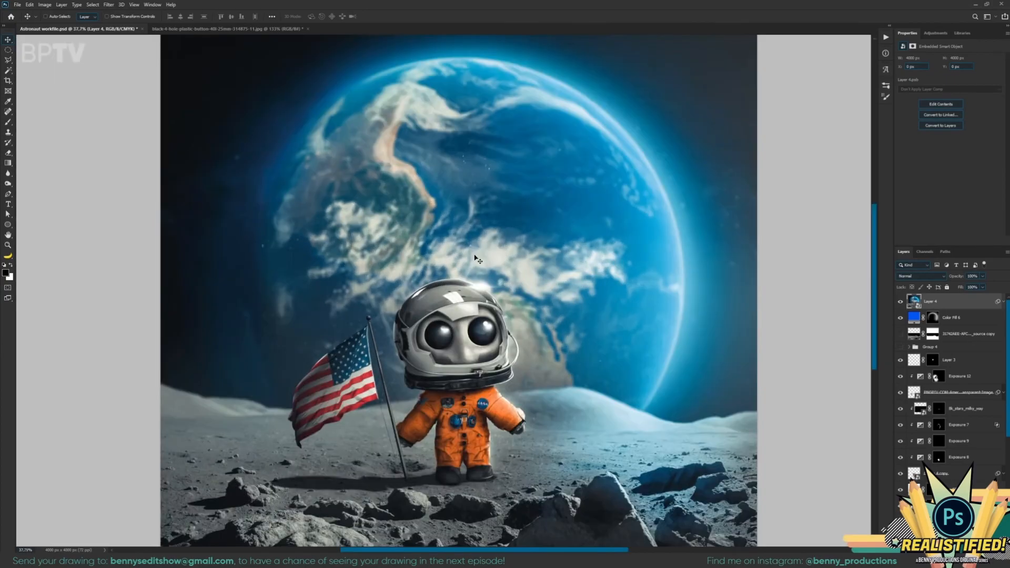
{"action": "scroll", "coordinate": [471, 274], "scroll_direction": "down", "scroll_amount": 2}
{"action": "scroll", "coordinate": [471, 274], "scroll_direction": "up", "scroll_amount": 2}
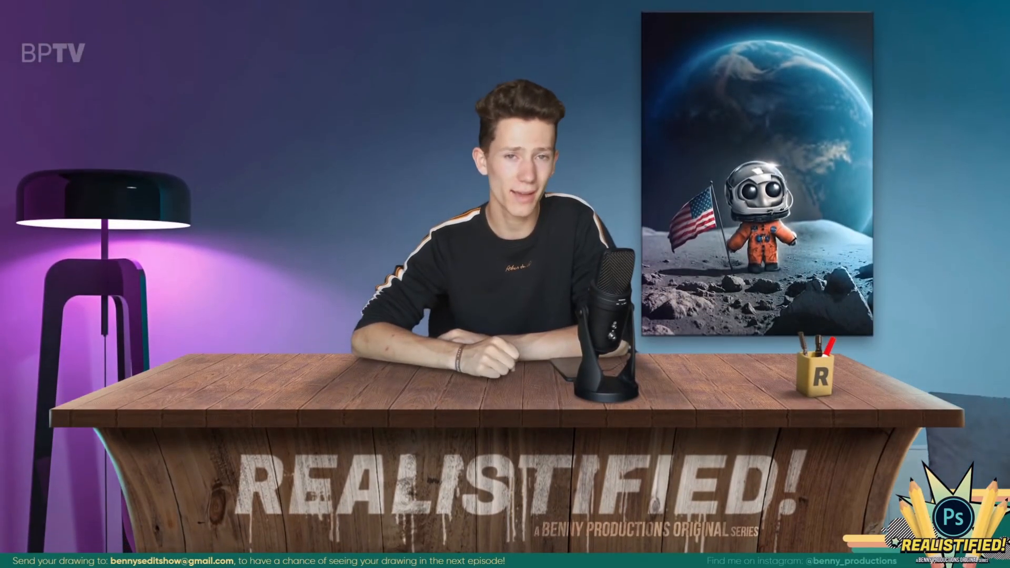
Pause the playing Realistified S1E2 video.
{"action": "left_click", "coordinate": [697, 465]}
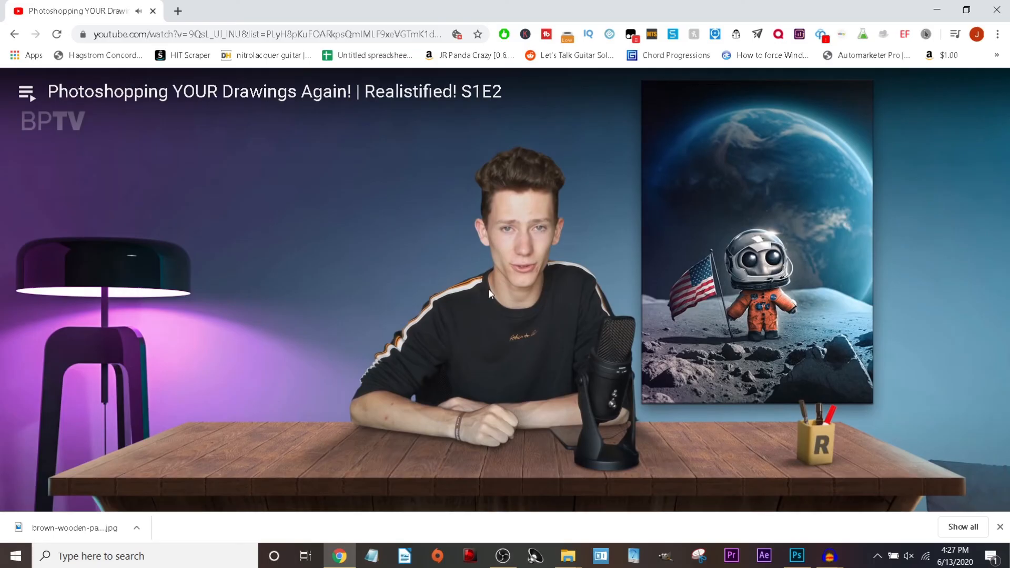